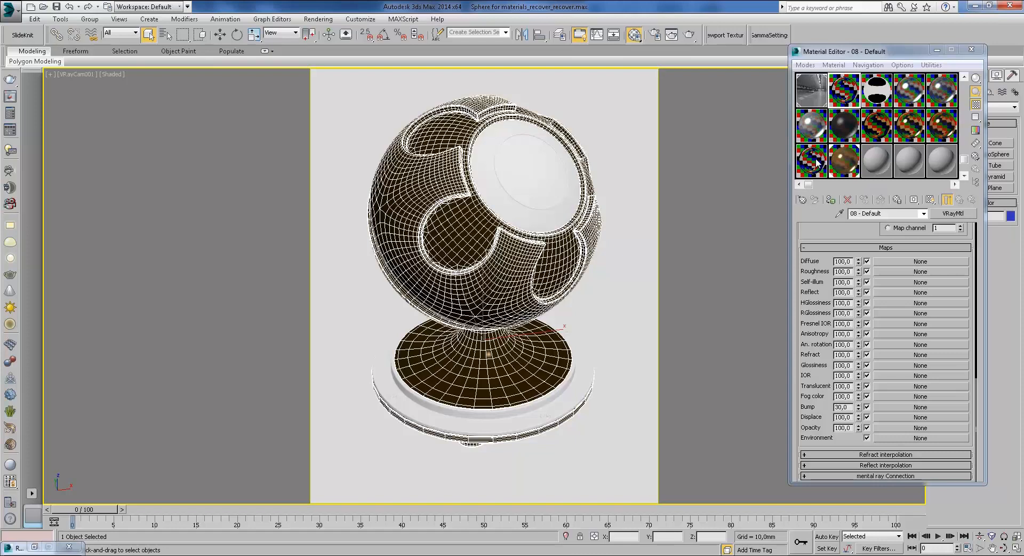
# Step: Bring up the Металлы reference folder and view Motorcycle_Reflections_bw_edit.jpg in the photo viewer
pyautogui.moveTo(279, 549)
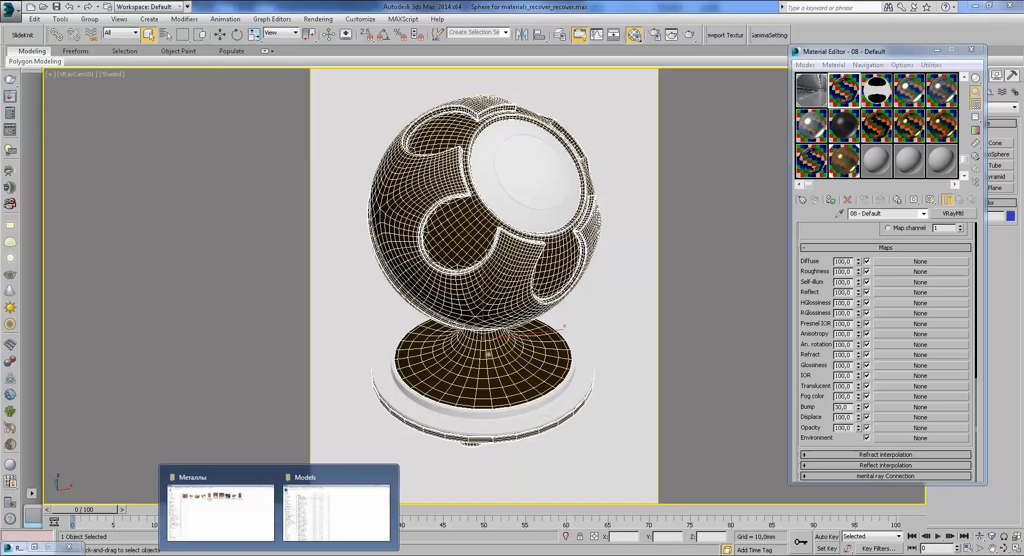
pyautogui.click(245, 511)
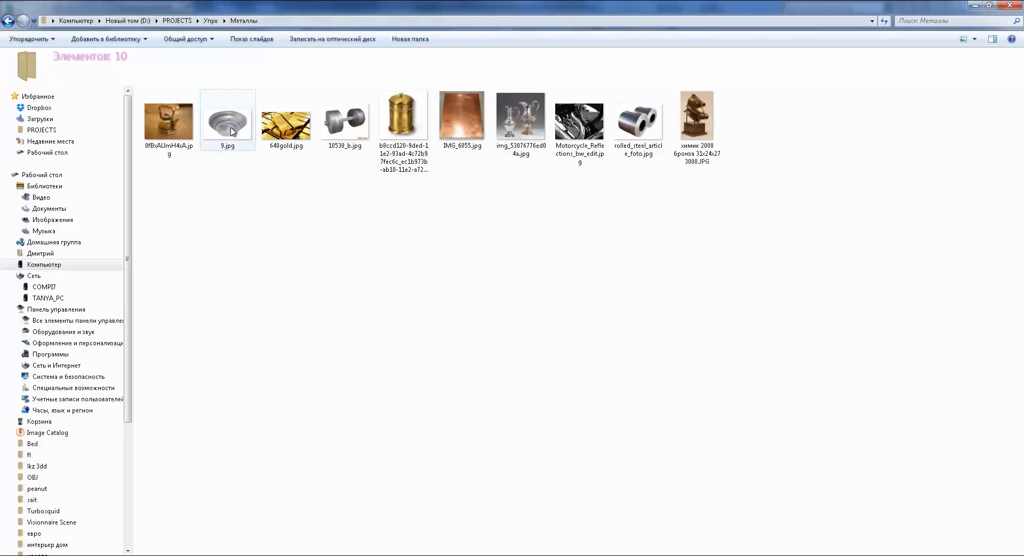
pyautogui.doubleClick(580, 128)
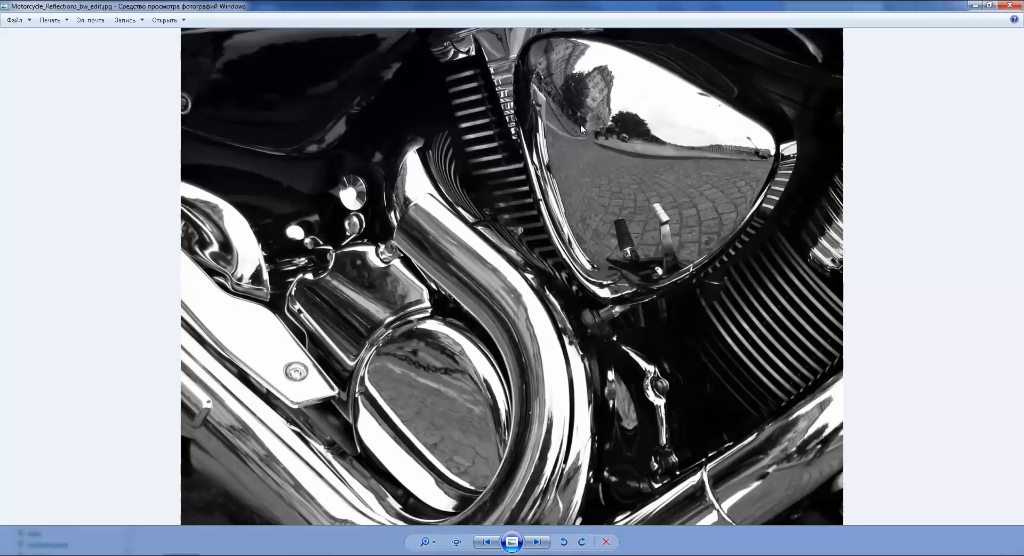
pyautogui.scroll(2, 680, 270)
pyautogui.scroll(-2, 680, 270)
pyautogui.scroll(1, 557, 398)
pyautogui.moveTo(554, 264); pyautogui.dragTo(522, 210)
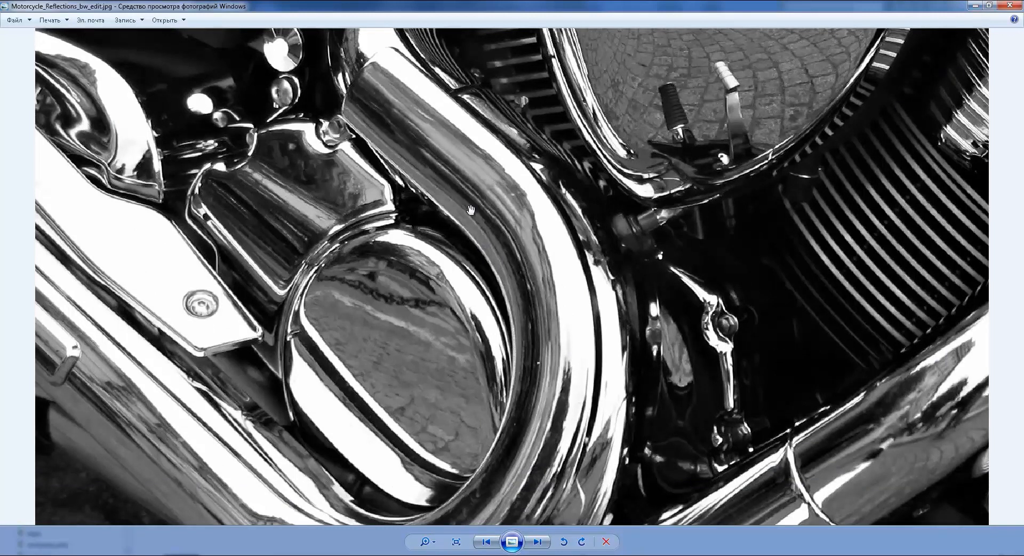
pyautogui.scroll(-2, 655, 201)
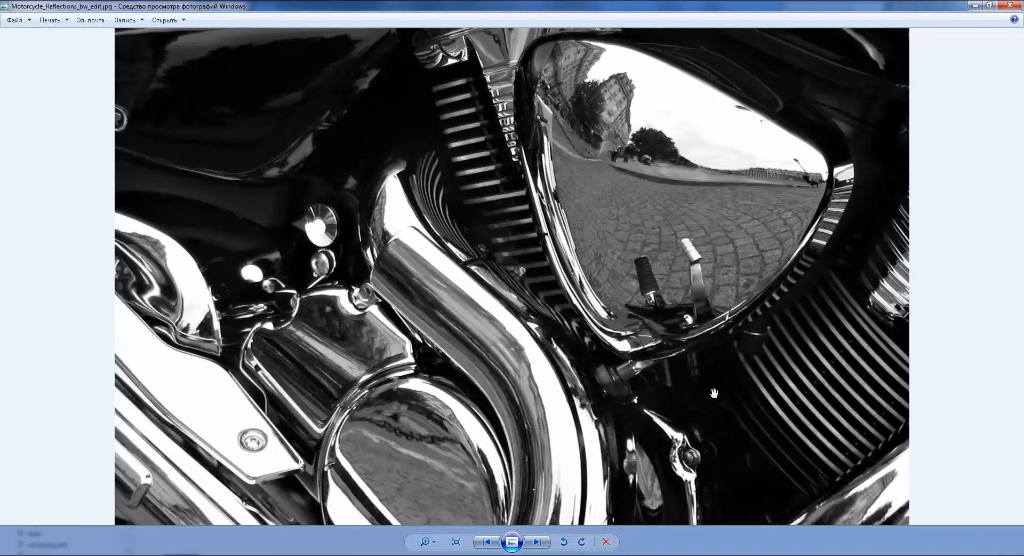
# Step: Page forward through the reference photos, from bronze sculpture and dumbbell to the motorcycle chrome shot
pyautogui.click(537, 542)
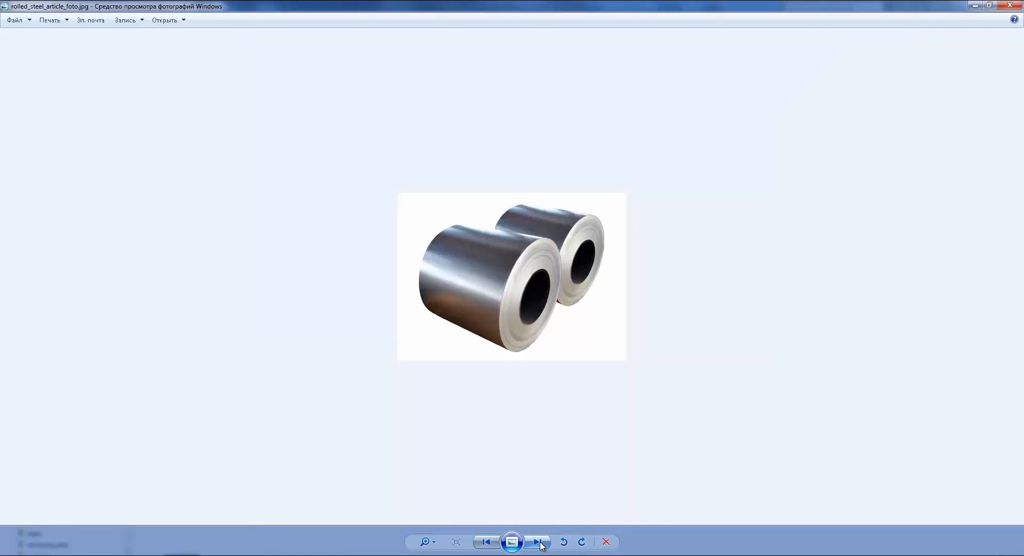
pyautogui.click(539, 542)
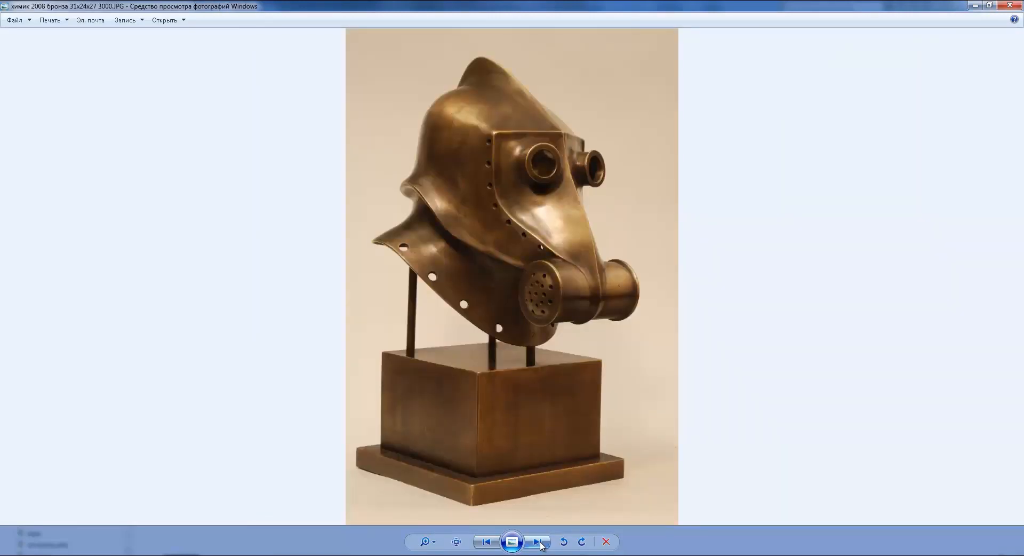
pyautogui.click(537, 542)
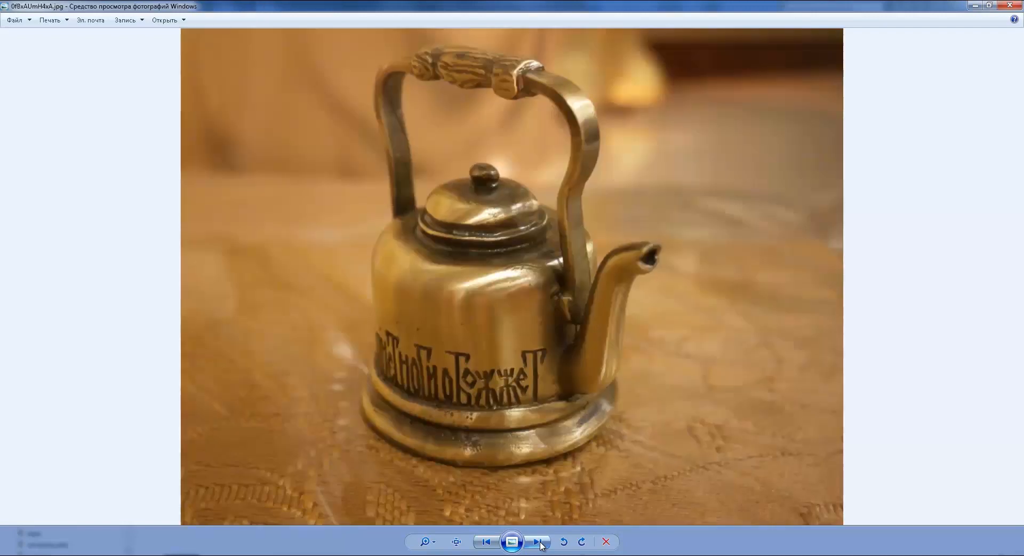
pyautogui.click(537, 542)
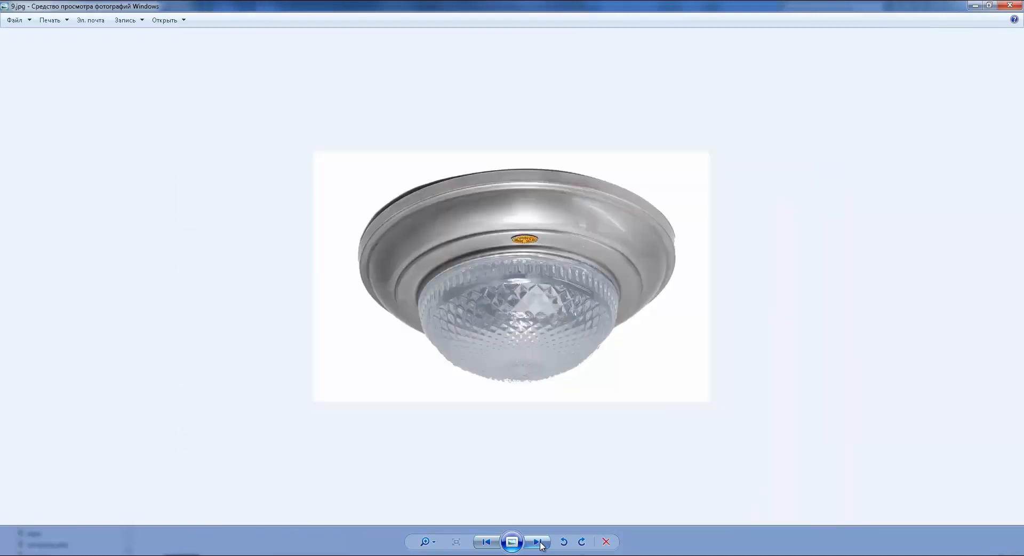
pyautogui.click(538, 542)
pyautogui.click(539, 541)
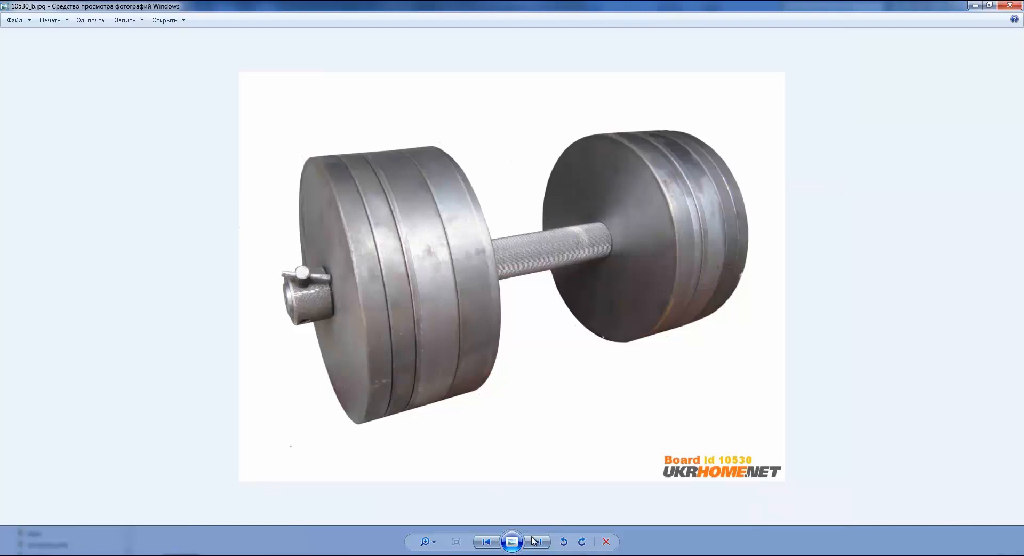
pyautogui.click(536, 541)
pyautogui.click(533, 541)
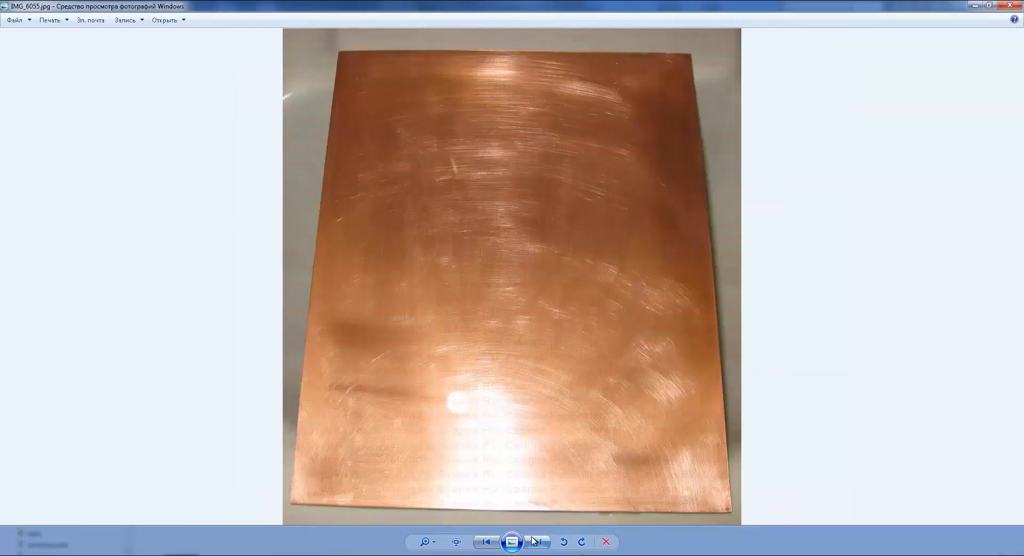
pyautogui.click(533, 541)
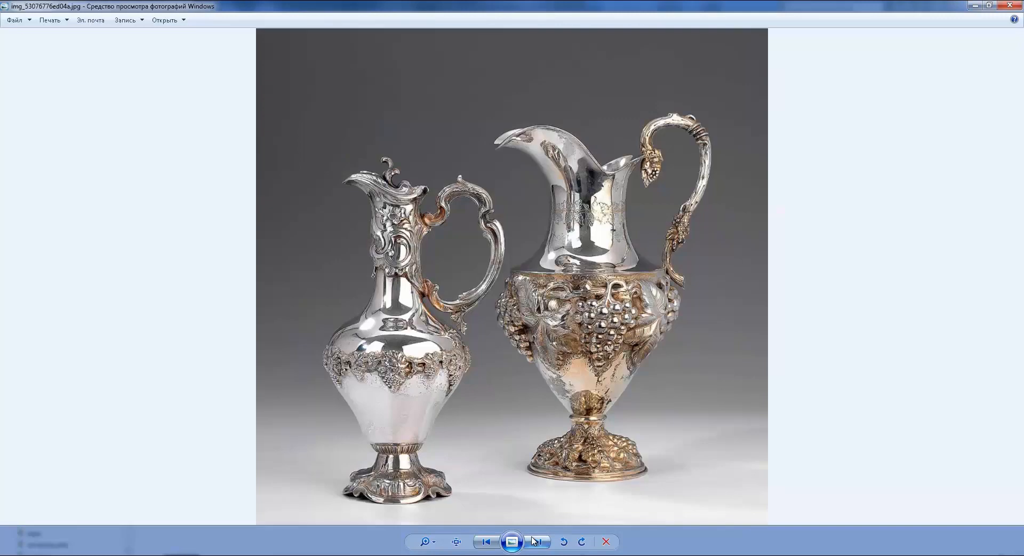
pyautogui.click(533, 541)
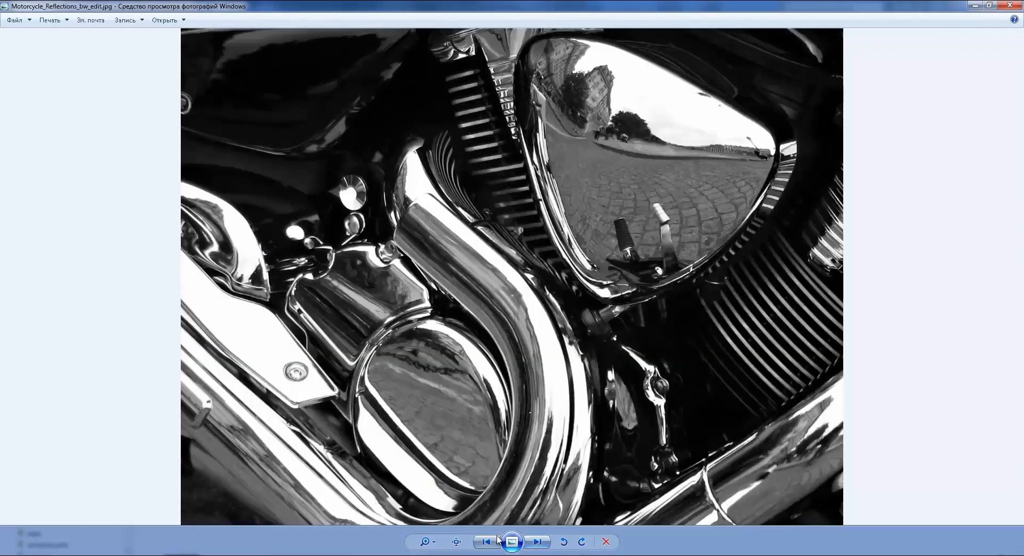
# Step: Step back to the brass canister, settle on the silver jugs, then minimize the viewer for 3ds Max
pyautogui.click(492, 543)
pyautogui.click(491, 543)
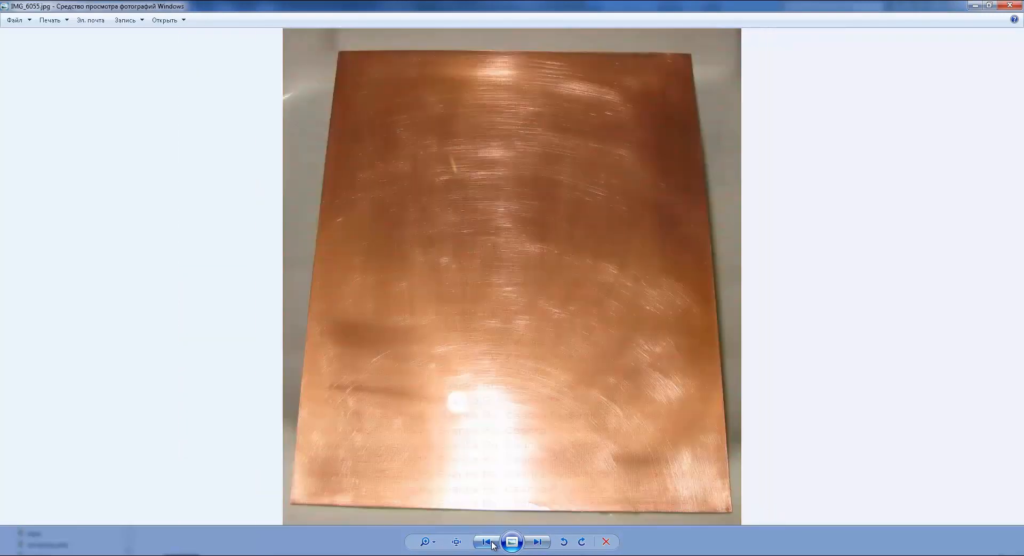
pyautogui.click(492, 543)
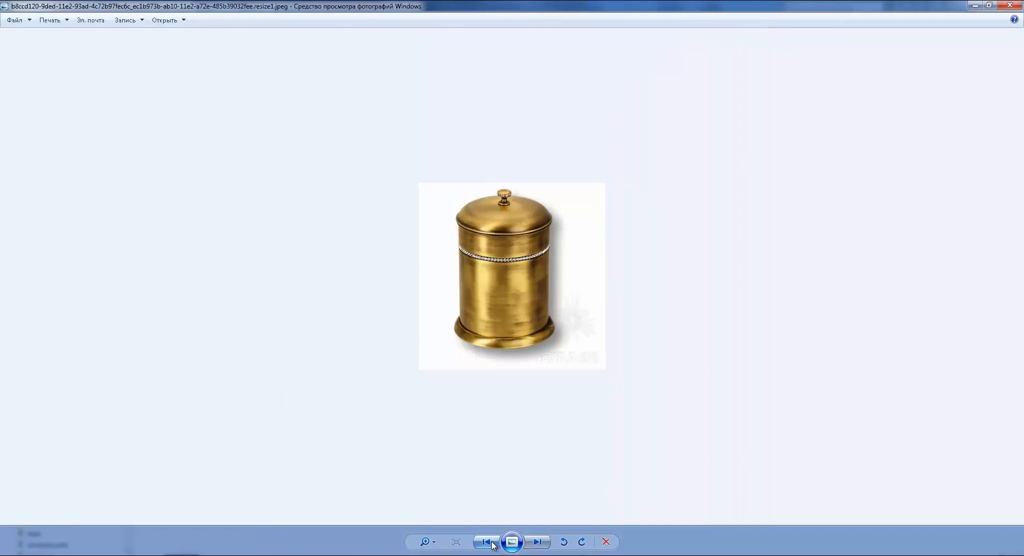
pyautogui.click(536, 542)
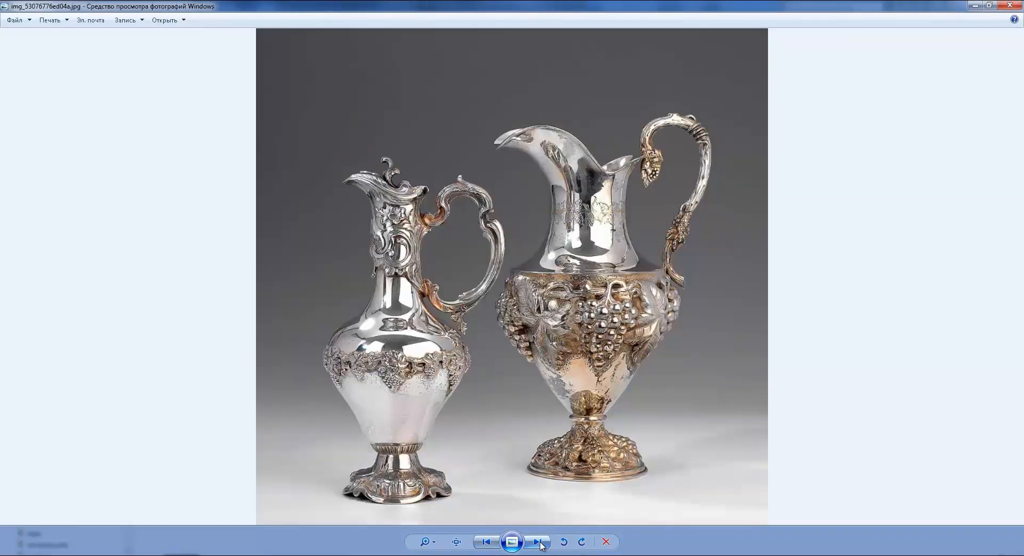
pyautogui.click(972, 6)
pyautogui.click(80, 555)
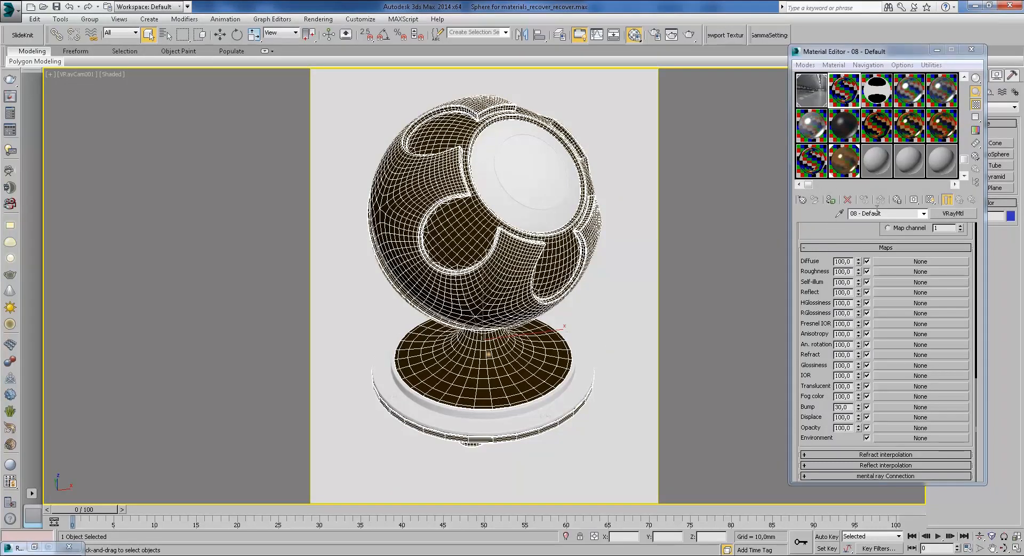
# Step: Rename material 08 - Default to Chrome and assign it to the shaderball
pyautogui.moveTo(886, 214); pyautogui.dragTo(782, 242)
pyautogui.write('cp')
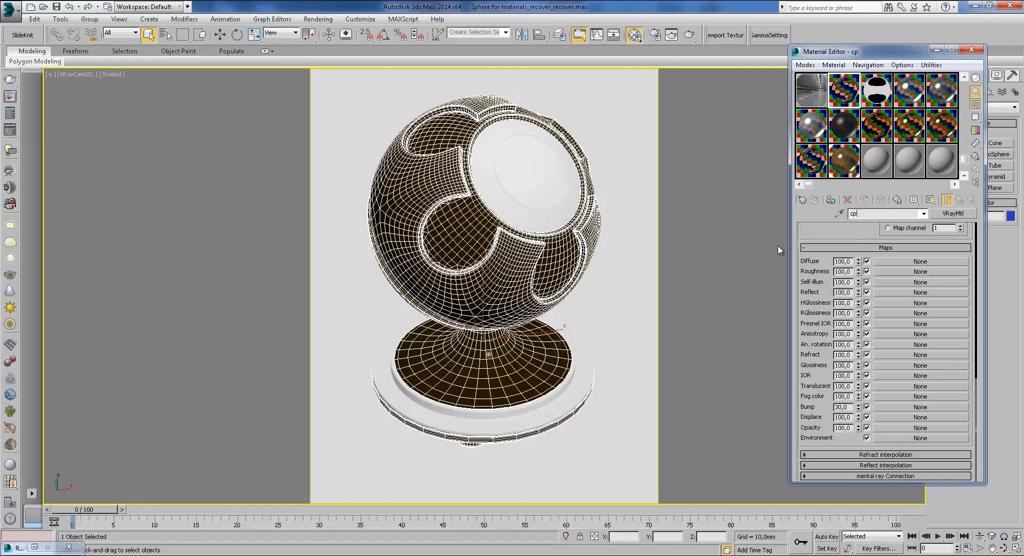
pyautogui.press('BackSpace')
pyautogui.press('BackSpace')
pyautogui.write('Chrome')
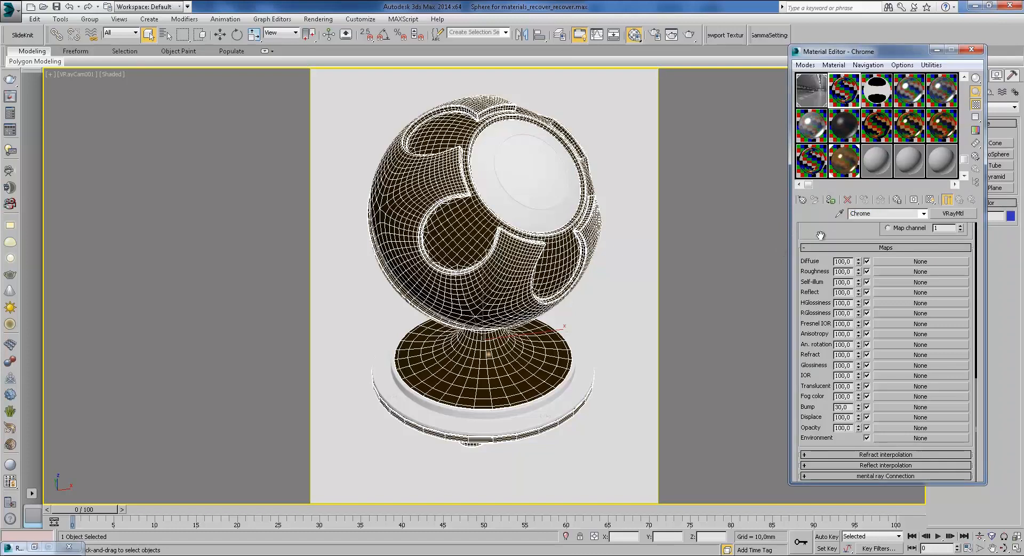
pyautogui.click(832, 203)
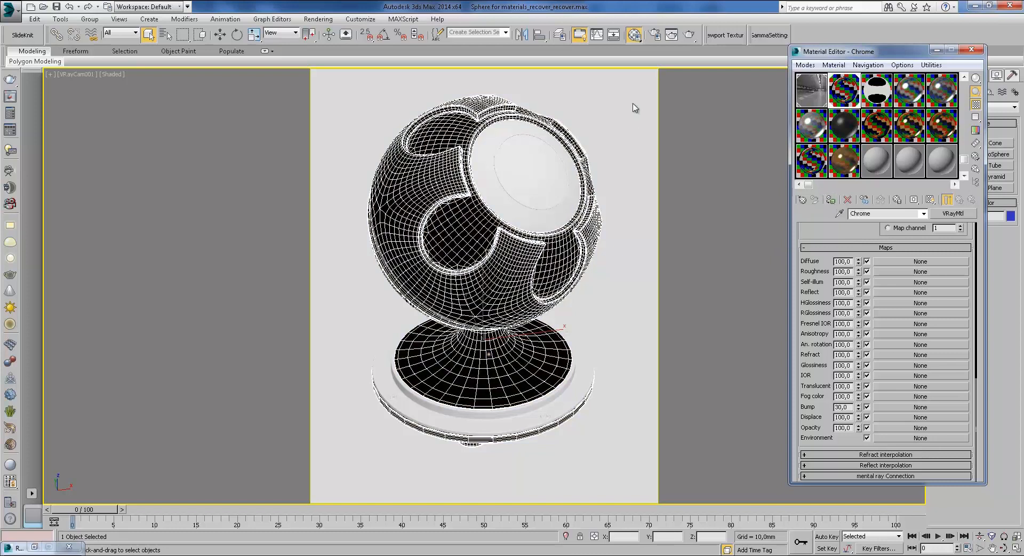
pyautogui.click(688, 35)
# Step: Render the chrome shaderball with V-Ray and zoom and pan the frame buffer over the sphere
pyautogui.click(688, 68)
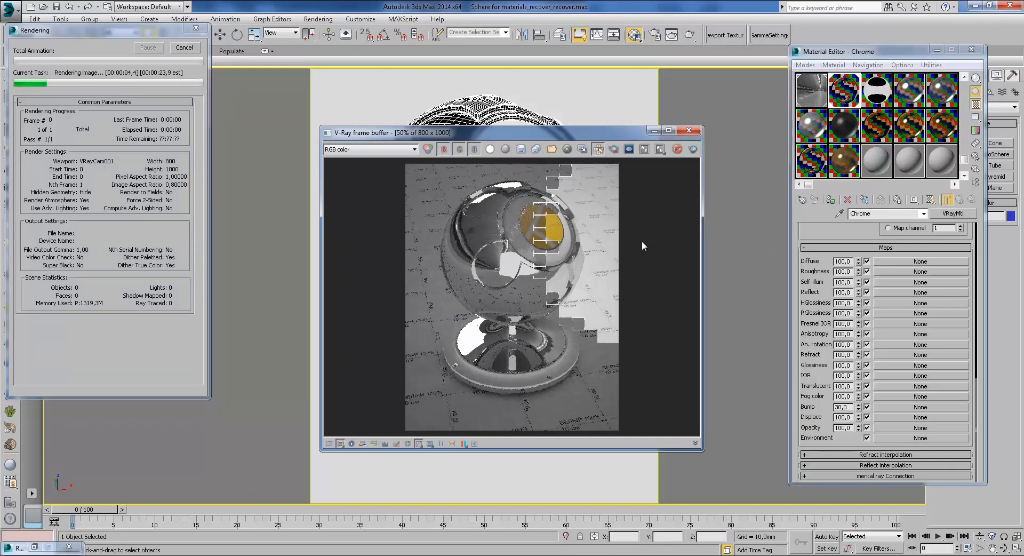
pyautogui.scroll(1, 570, 272)
pyautogui.moveTo(557, 244); pyautogui.dragTo(562, 271, button='middle')
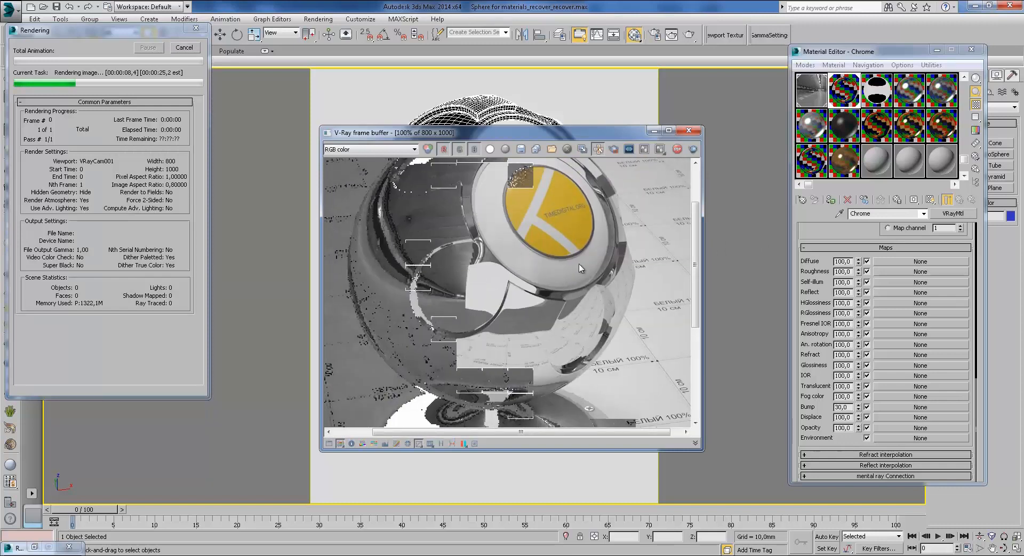
pyautogui.moveTo(490, 249); pyautogui.dragTo(495, 208, button='middle')
pyautogui.moveTo(511, 329)
pyautogui.mouseDown(button='middle')
pyautogui.moveTo(496, 264)
pyautogui.moveTo(507, 315)
pyautogui.mouseUp(button='middle')
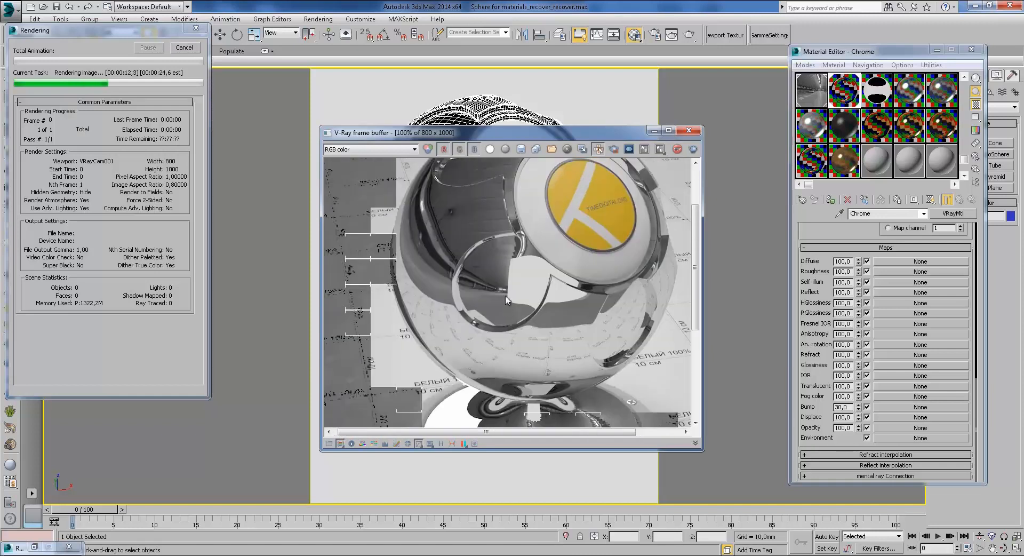
pyautogui.scroll(-2, 505, 291)
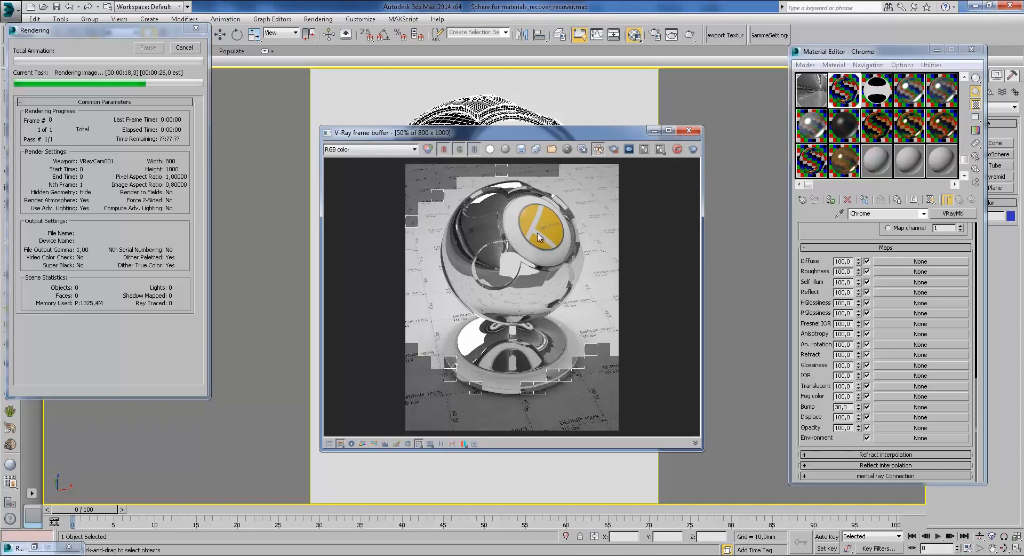
# Step: Stretch the frame buffer window taller and view the render at 100% size
pyautogui.moveTo(539, 129); pyautogui.dragTo(540, 3)
pyautogui.moveTo(533, 452); pyautogui.dragTo(533, 528)
pyautogui.doubleClick(533, 353)
pyautogui.moveTo(526, 278); pyautogui.dragTo(543, 365, button='middle')
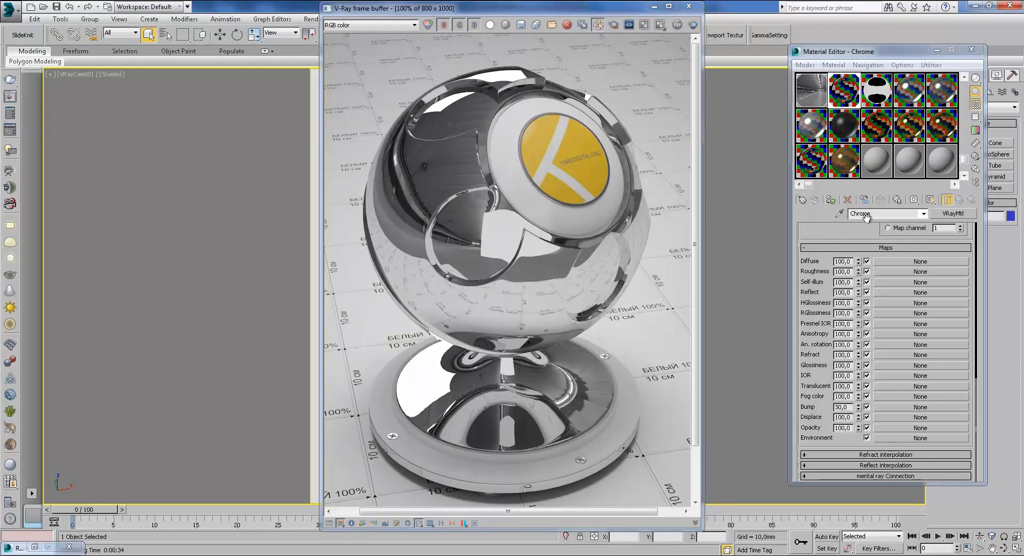
# Step: Keep a copy of the render, place it beside the original, and show Chrome's Basic parameters
pyautogui.click(581, 25)
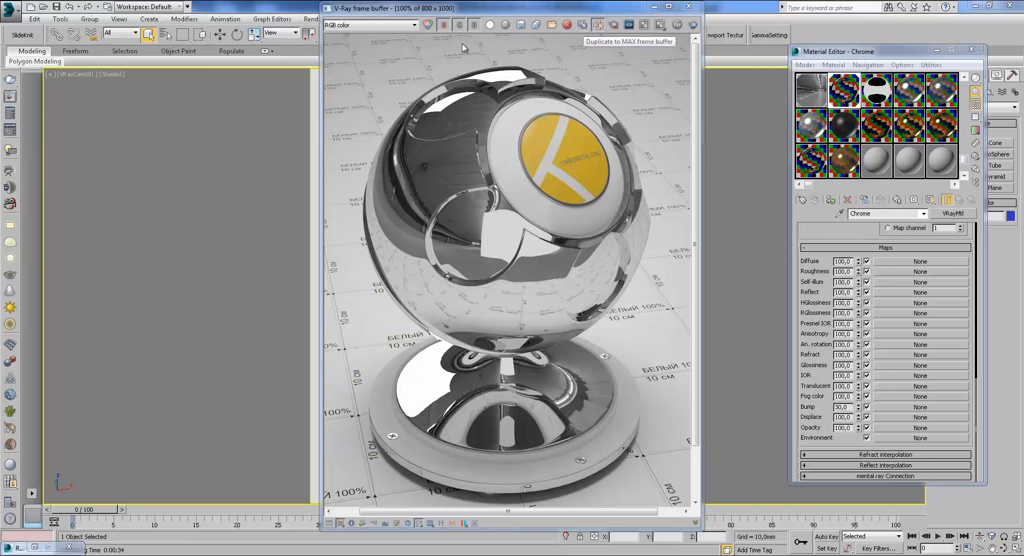
pyautogui.moveTo(294, 10); pyautogui.dragTo(230, 11)
pyautogui.moveTo(479, 9); pyautogui.dragTo(576, 13)
pyautogui.moveTo(841, 241); pyautogui.dragTo(862, 438)
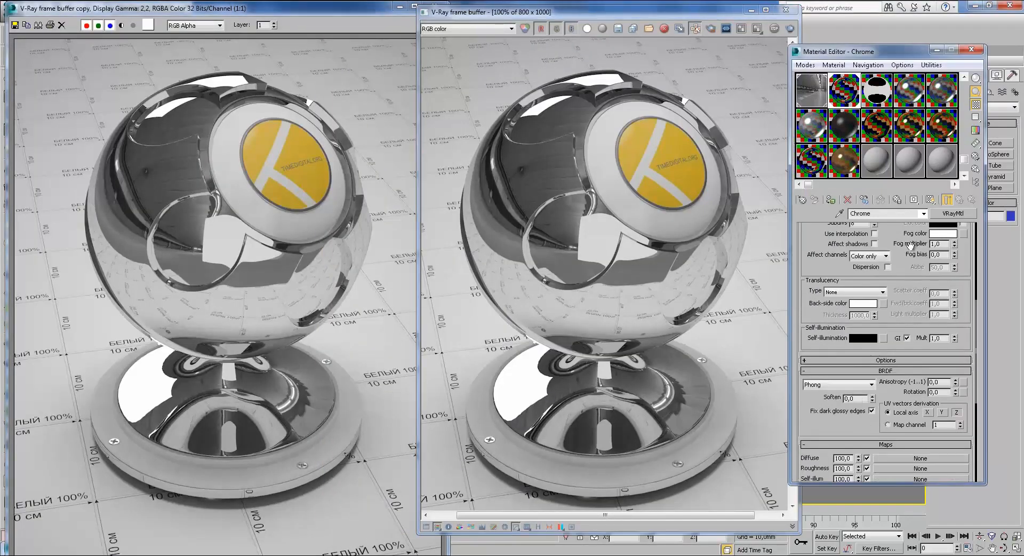
pyautogui.moveTo(905, 236); pyautogui.dragTo(928, 436)
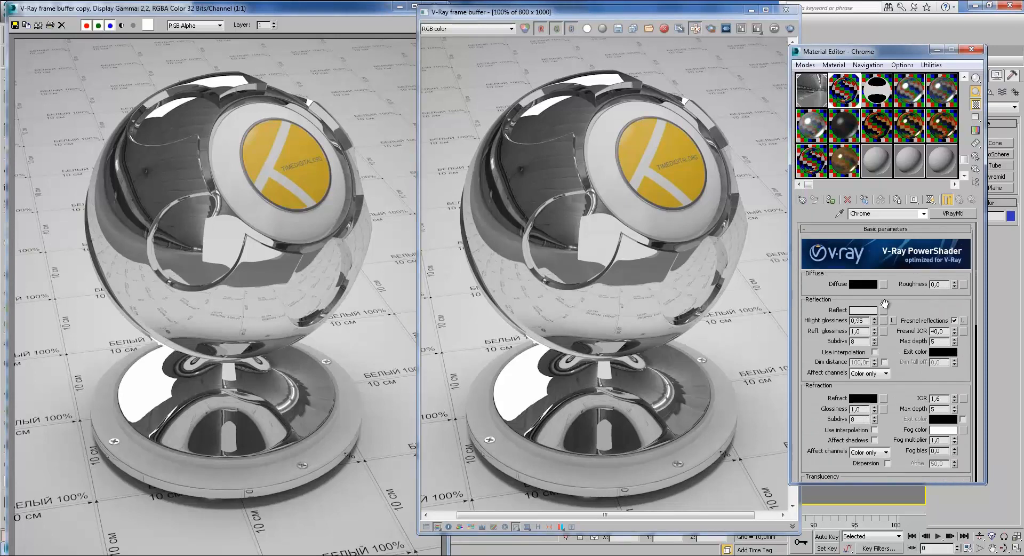
# Step: Leave the diffuse colour unchanged and darken Chrome's reflection colour to a value of 19
pyautogui.click(866, 286)
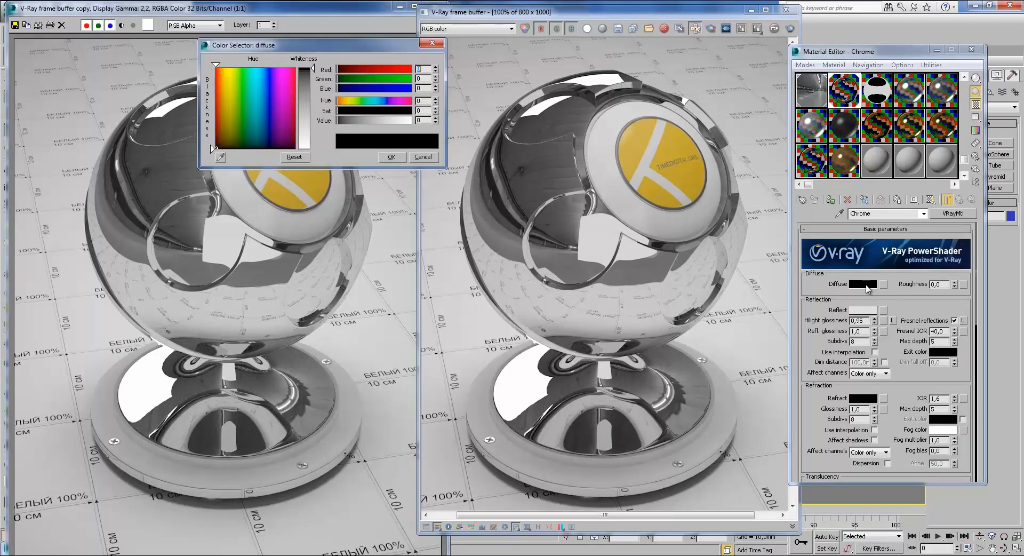
pyautogui.click(434, 156)
pyautogui.click(858, 310)
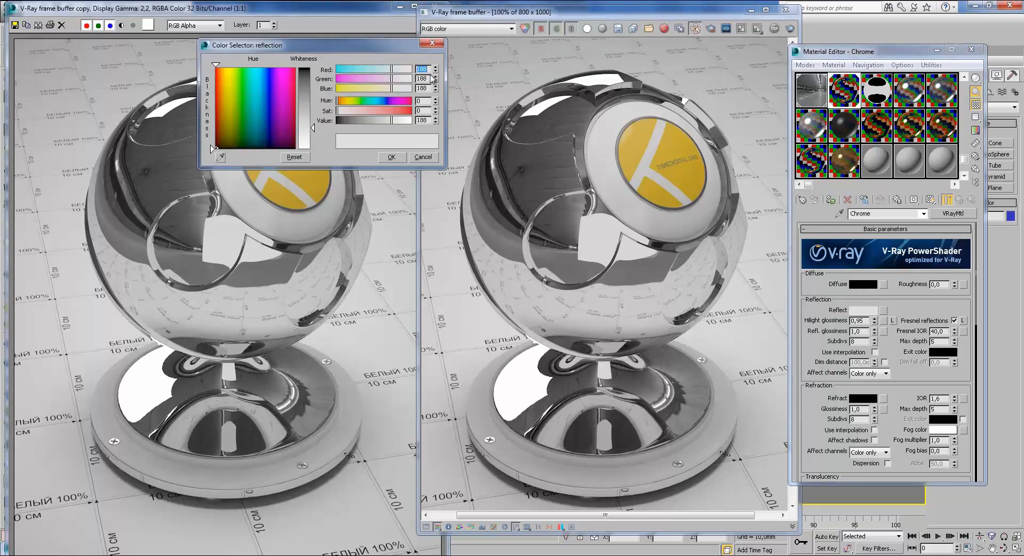
pyautogui.doubleClick(421, 120)
pyautogui.write('190')
pyautogui.click(391, 157)
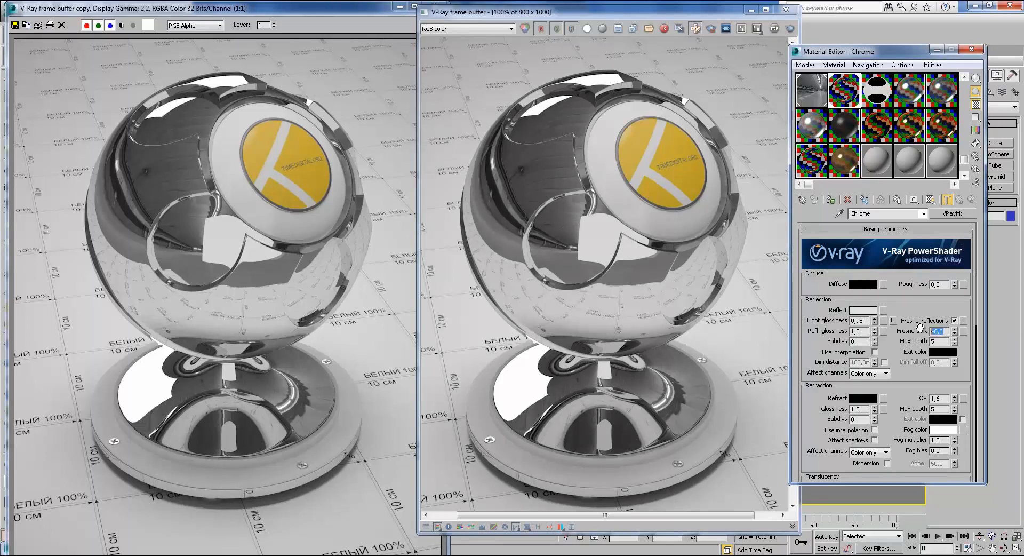
pyautogui.moveTo(911, 310); pyautogui.dragTo(910, 294)
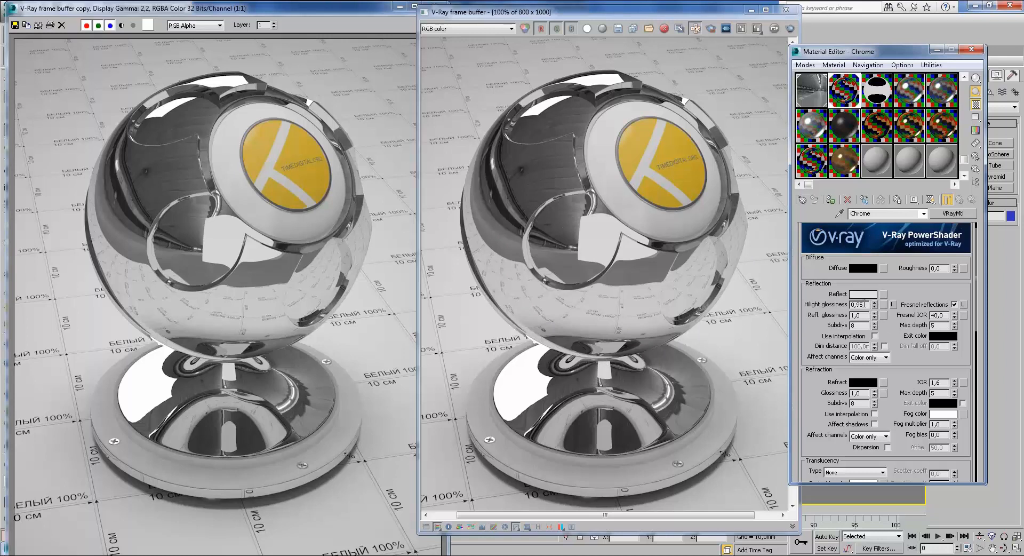
# Step: Scroll down to Chrome's BRDF rollout and switch its type from Phong to Blinn
pyautogui.scroll(-5, 901, 334)
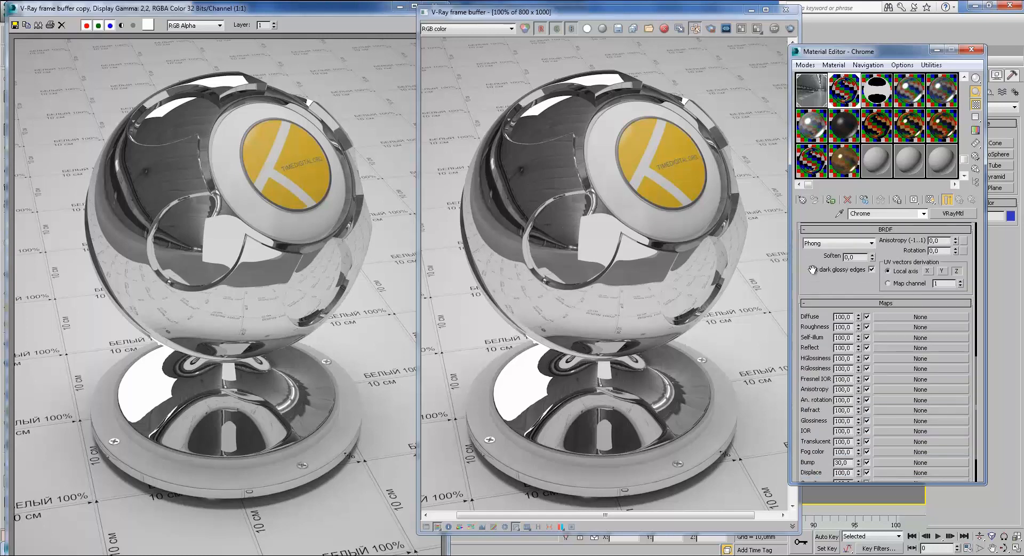
pyautogui.moveTo(805, 261); pyautogui.dragTo(837, 352)
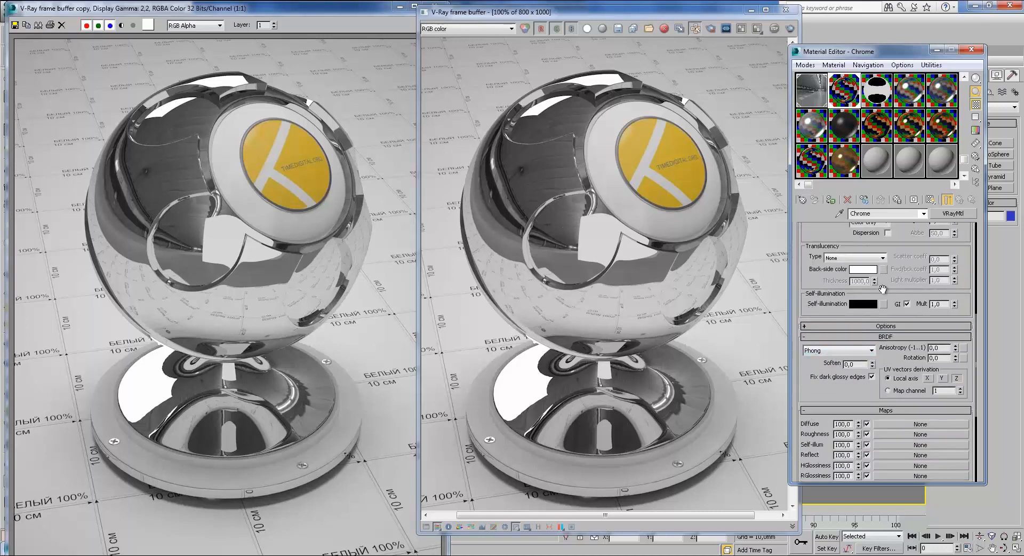
pyautogui.moveTo(909, 254); pyautogui.dragTo(890, 420)
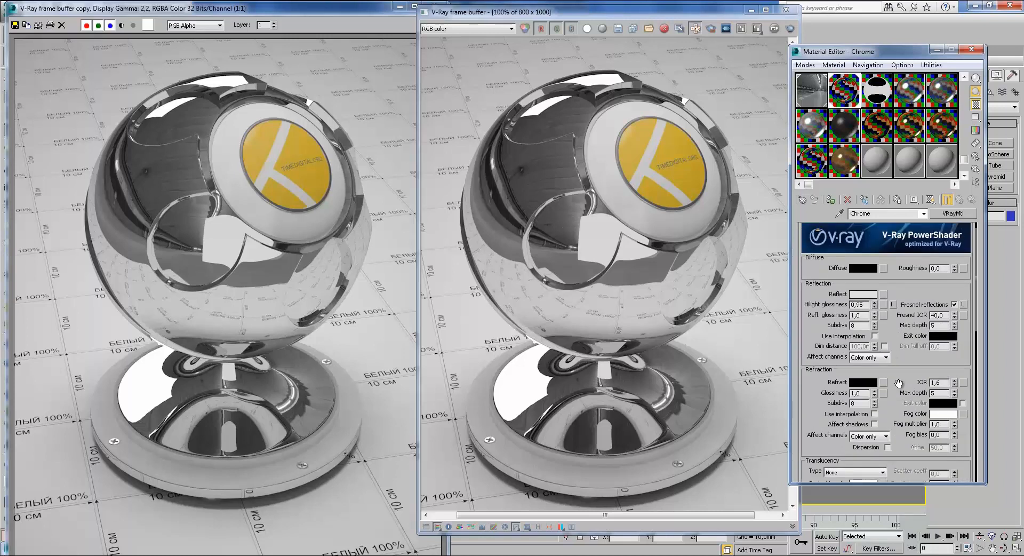
pyautogui.moveTo(897, 403); pyautogui.dragTo(871, 431)
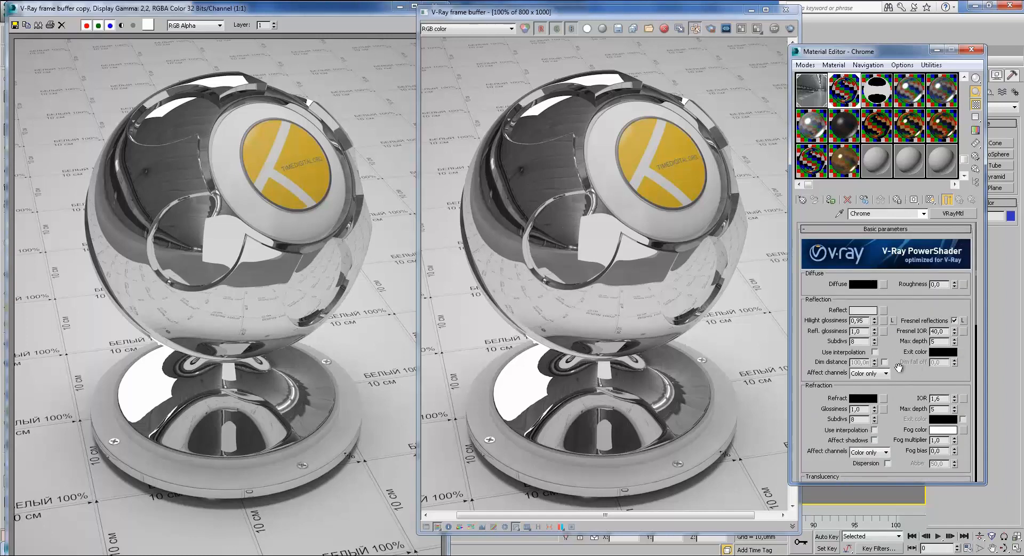
pyautogui.doubleClick(938, 331)
pyautogui.moveTo(903, 363); pyautogui.dragTo(898, 325)
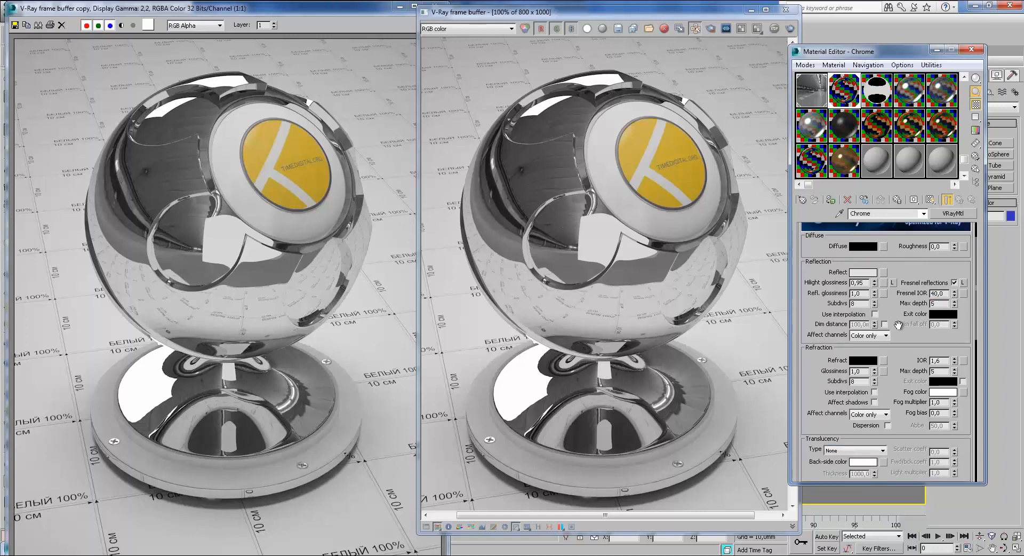
pyautogui.moveTo(896, 407); pyautogui.dragTo(883, 212)
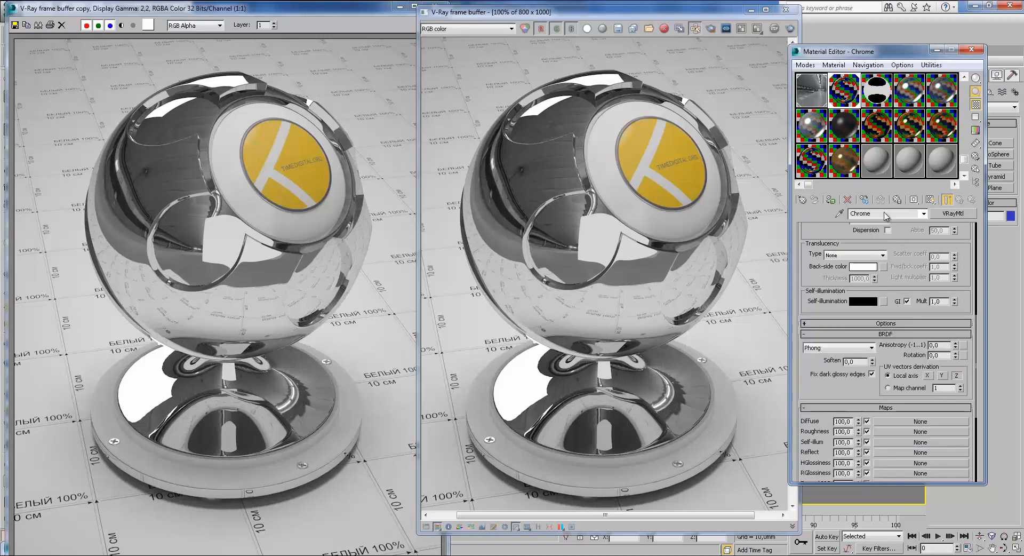
pyautogui.moveTo(895, 289); pyautogui.dragTo(875, 209)
pyautogui.moveTo(820, 288)
pyautogui.mouseDown()
pyautogui.moveTo(828, 206)
pyautogui.moveTo(816, 319)
pyautogui.mouseUp()
pyautogui.click(833, 301)
pyautogui.click(824, 313)
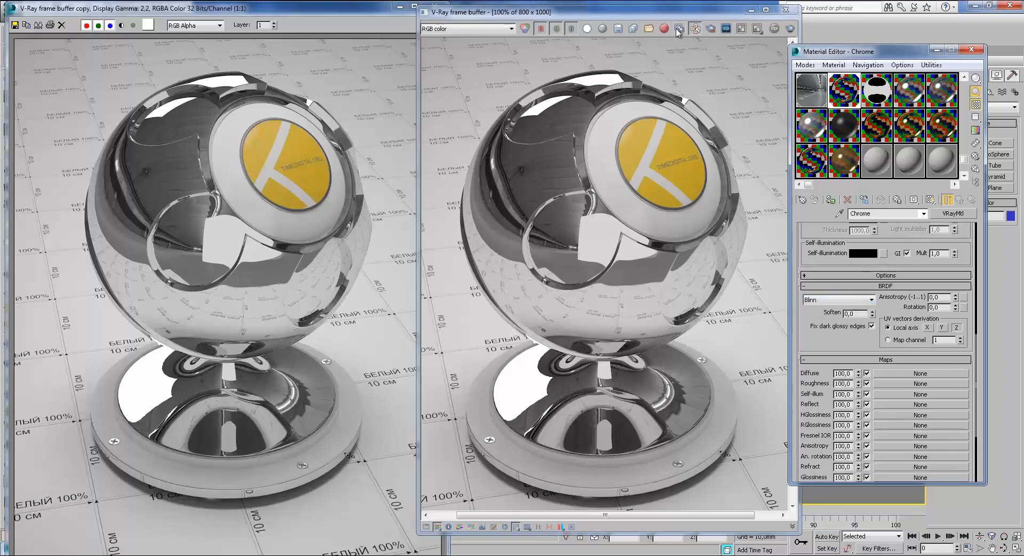
# Step: Re-render with the Blinn chrome and compare pixel info against the earlier render copy
pyautogui.click(789, 28)
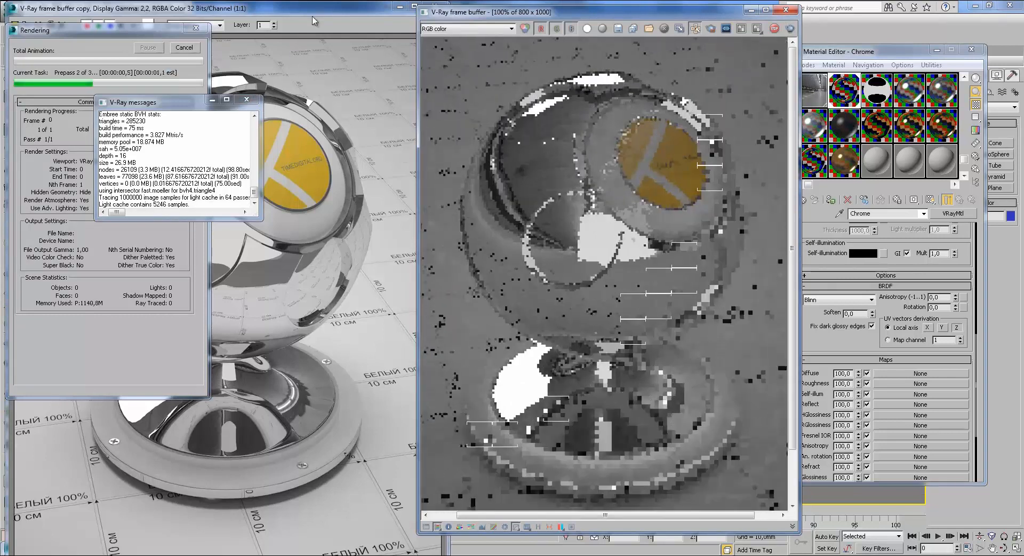
pyautogui.moveTo(462, 14); pyautogui.dragTo(571, 11)
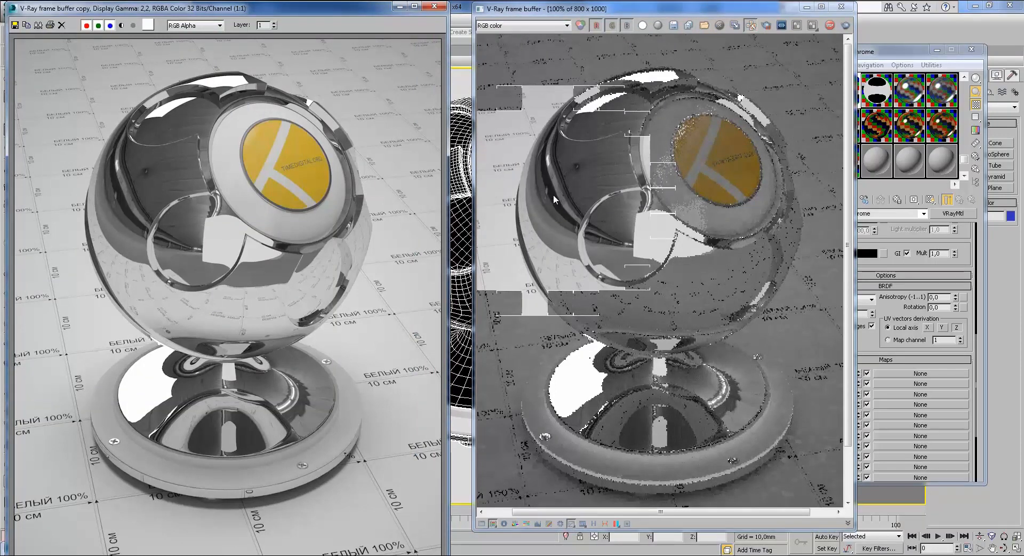
pyautogui.scroll(1, 347, 185)
pyautogui.scroll(-1, 346, 185)
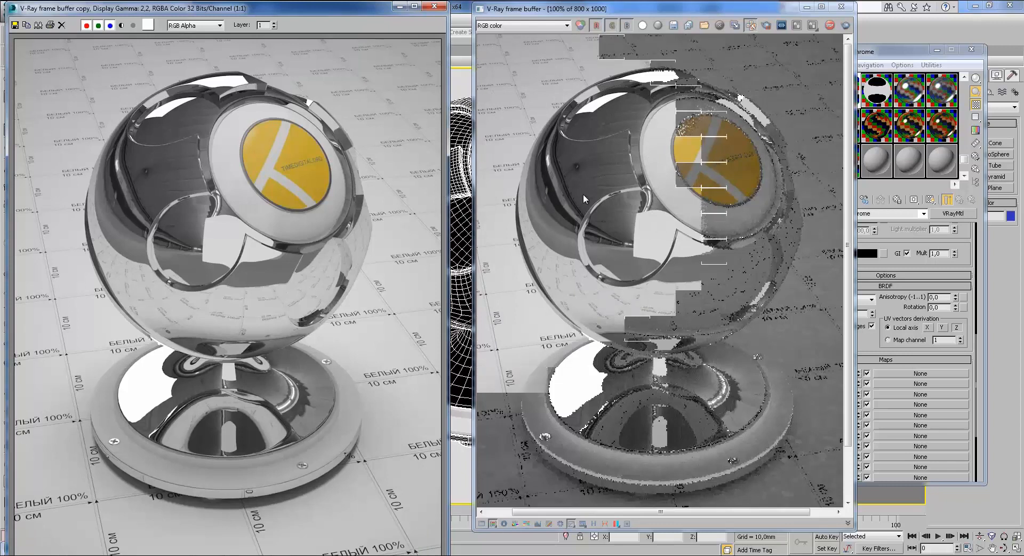
pyautogui.rightClick(549, 189)
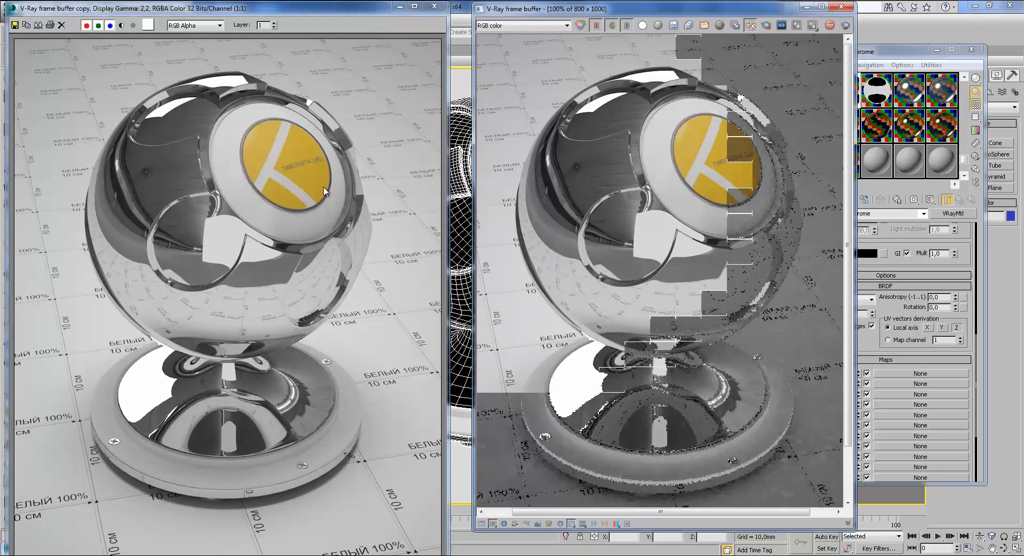
pyautogui.rightClick(116, 187)
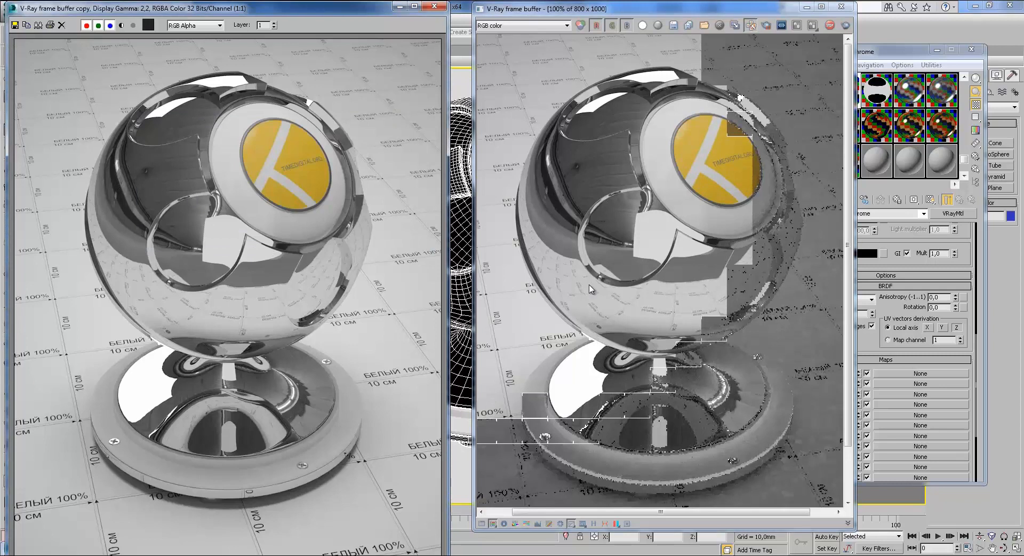
pyautogui.moveTo(682, 334); pyautogui.dragTo(676, 305, button='middle')
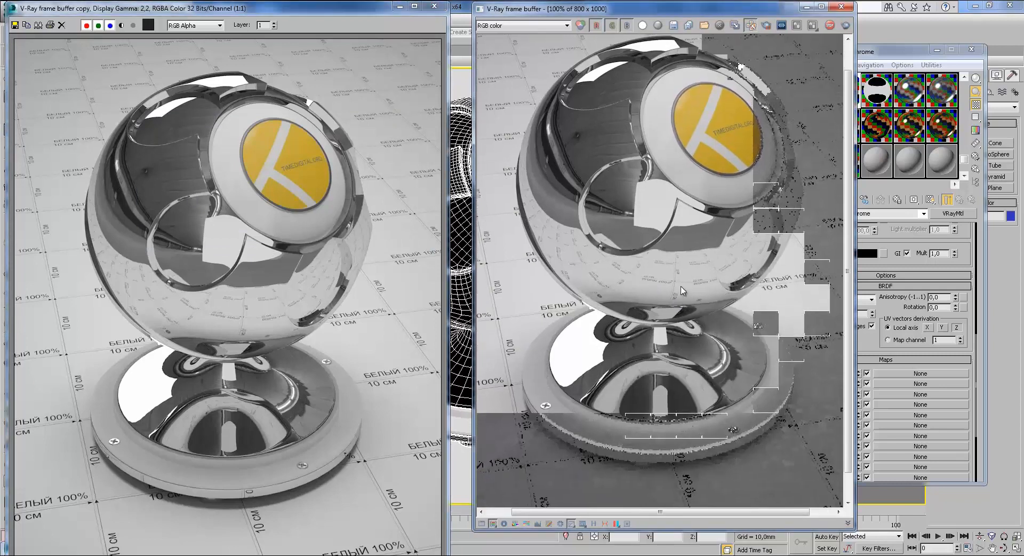
pyautogui.moveTo(675, 247); pyautogui.dragTo(683, 282, button='middle')
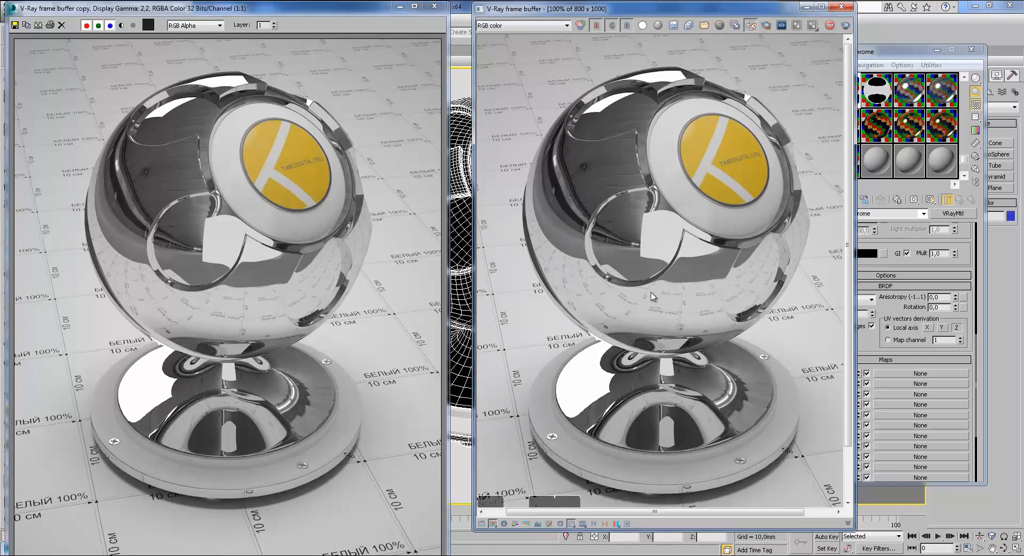
# Step: Recheck the earlier render's pixel values, reposition the new render, then close its frame buffer
pyautogui.moveTo(724, 15); pyautogui.dragTo(699, 19)
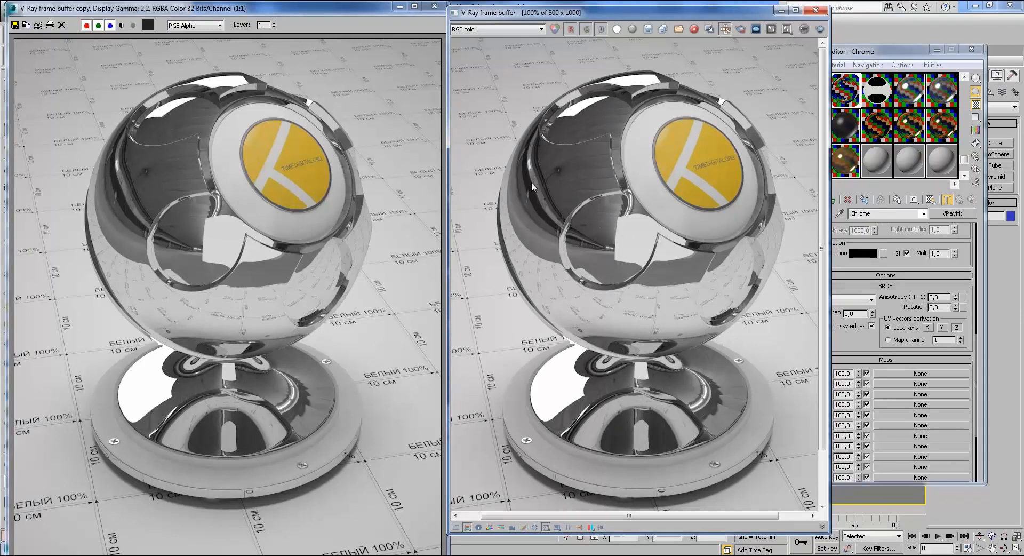
pyautogui.rightClick(117, 181)
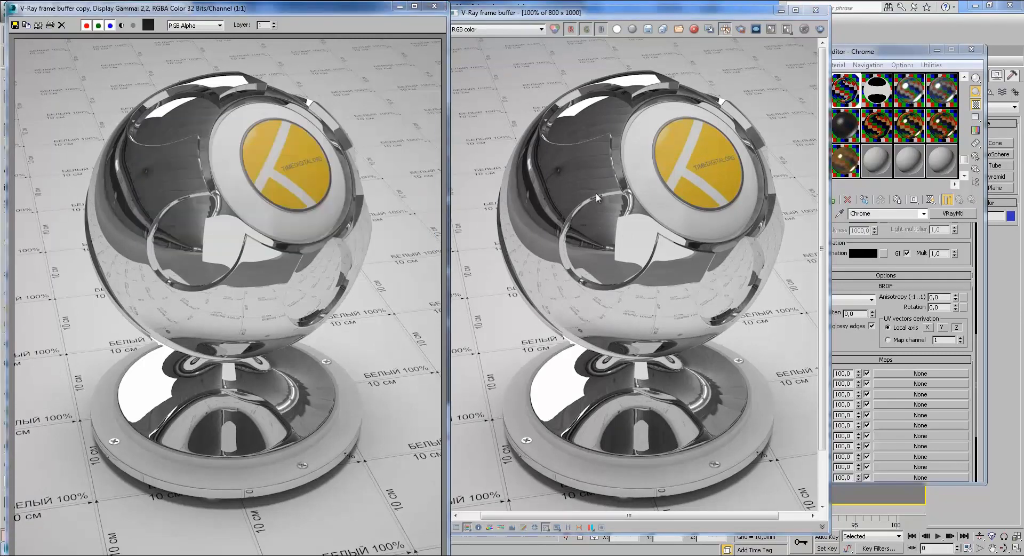
pyautogui.moveTo(578, 244); pyautogui.dragTo(662, 217, button='middle')
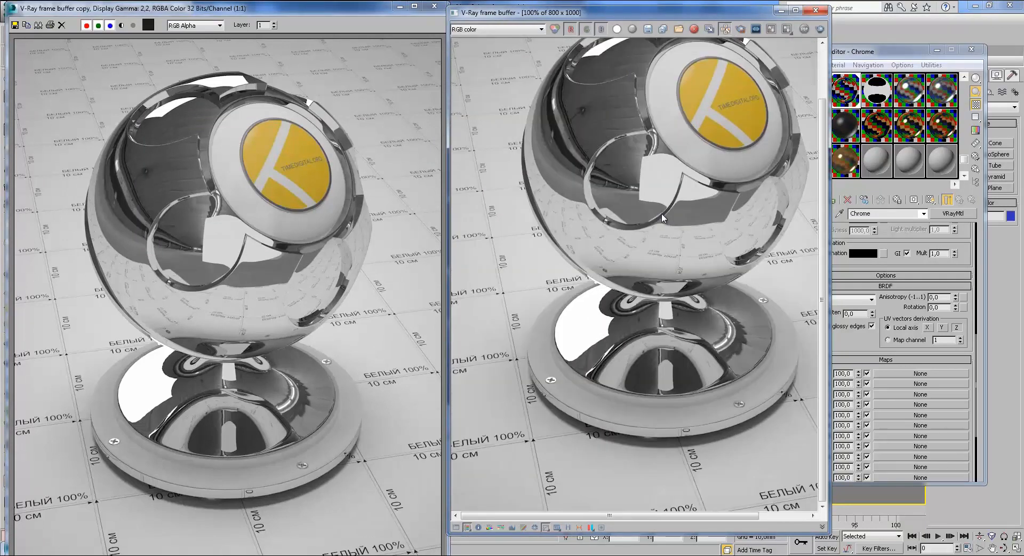
pyautogui.scroll(-1, 662, 217)
pyautogui.scroll(1, 654, 373)
pyautogui.moveTo(664, 353); pyautogui.dragTo(670, 398, button='middle')
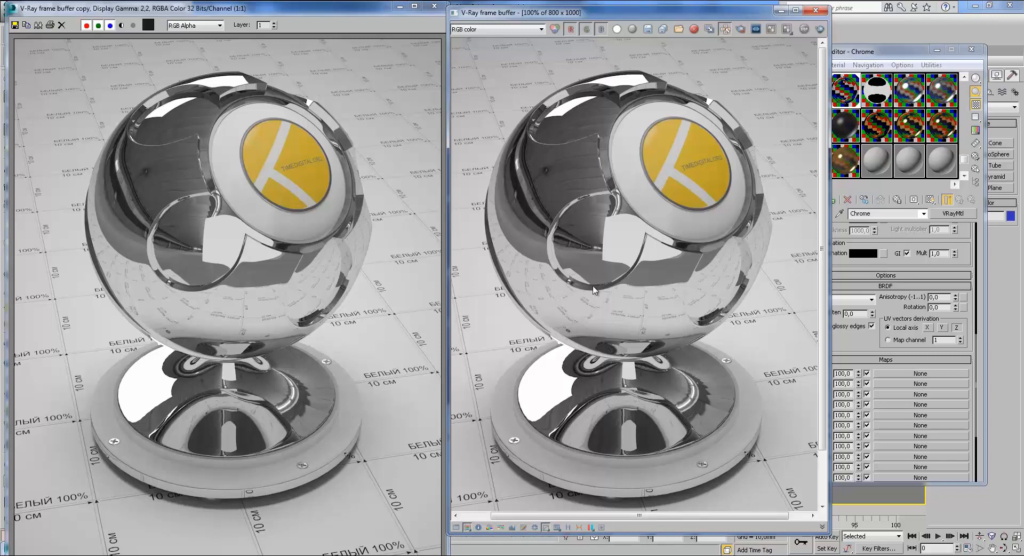
pyautogui.click(814, 10)
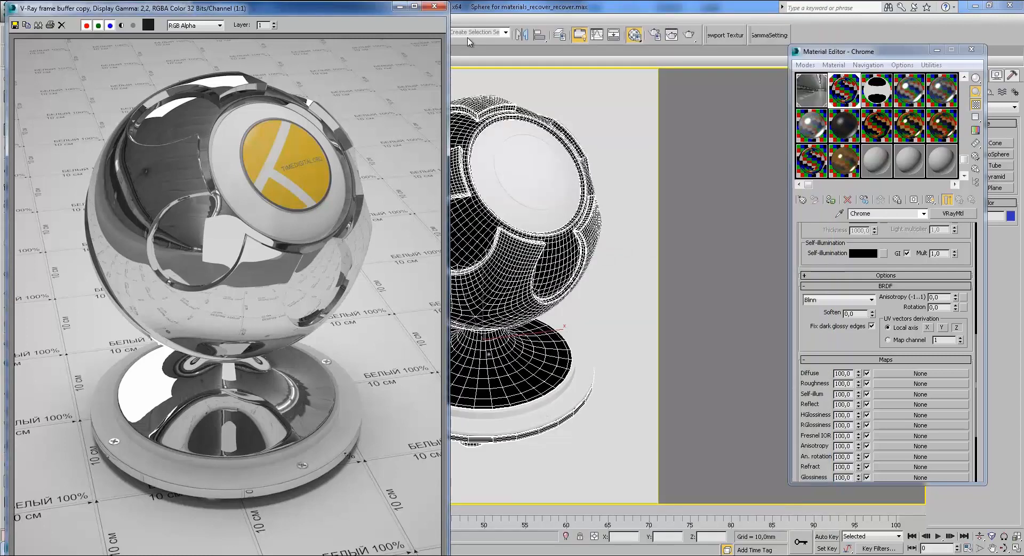
# Step: Close the saved render copy and rename the third slot's 08 - Default2 material to Chrome_2
pyautogui.click(435, 6)
pyautogui.click(877, 90)
pyautogui.moveTo(887, 214); pyautogui.dragTo(770, 201)
pyautogui.write('Chr')
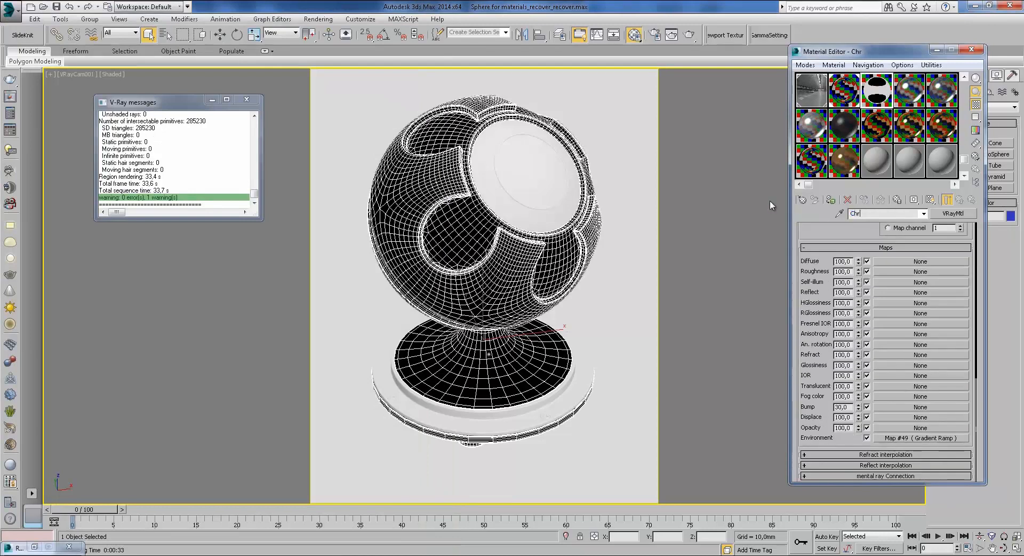
pyautogui.write('ome_')
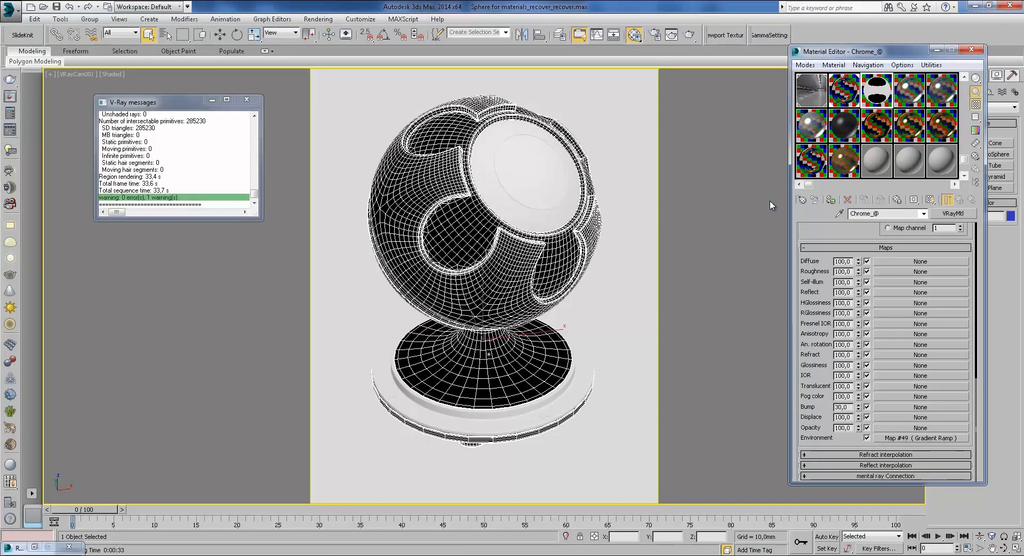
pyautogui.write('2')
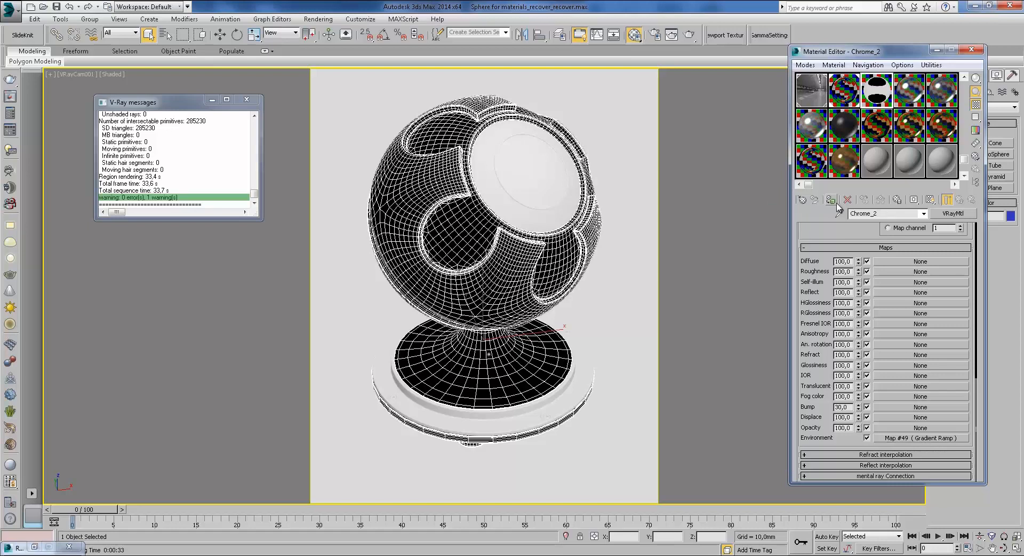
pyautogui.scroll(10, 853, 233)
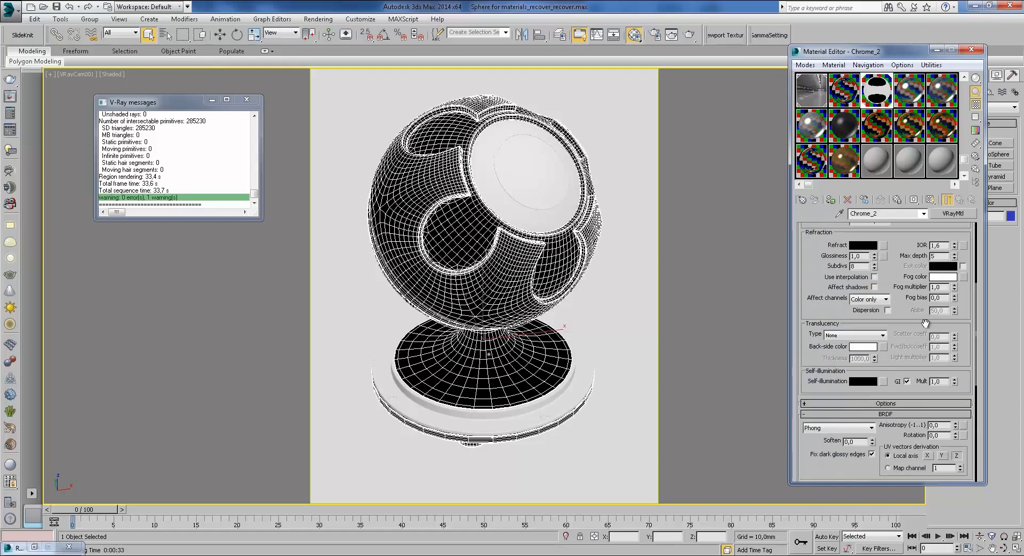
pyautogui.moveTo(912, 440); pyautogui.dragTo(924, 231)
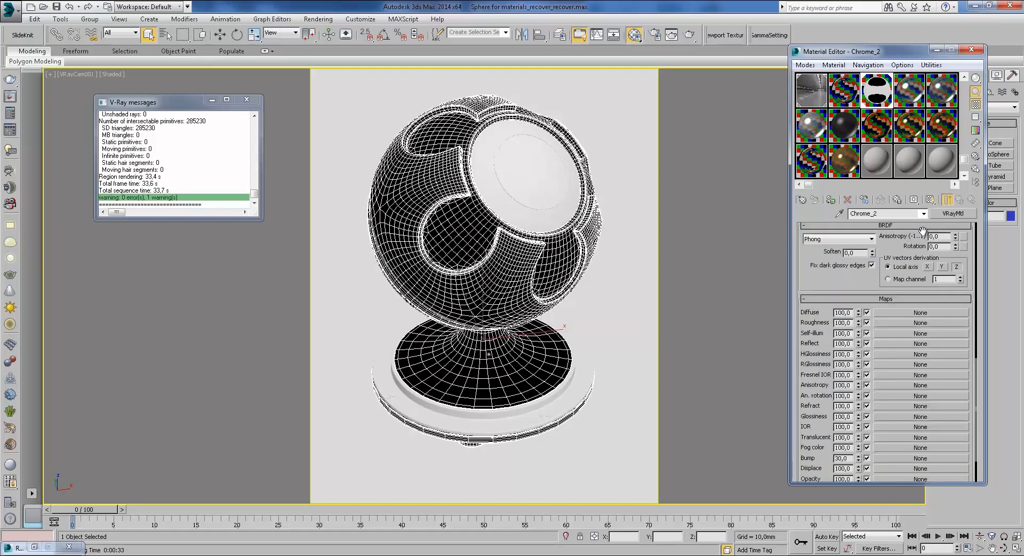
pyautogui.moveTo(827, 287); pyautogui.dragTo(826, 186)
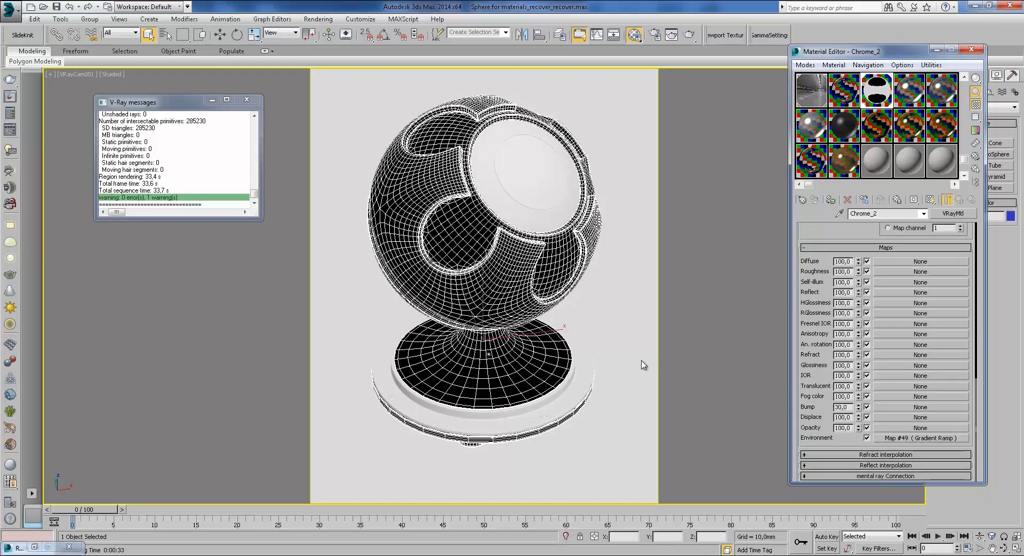
pyautogui.click(904, 438)
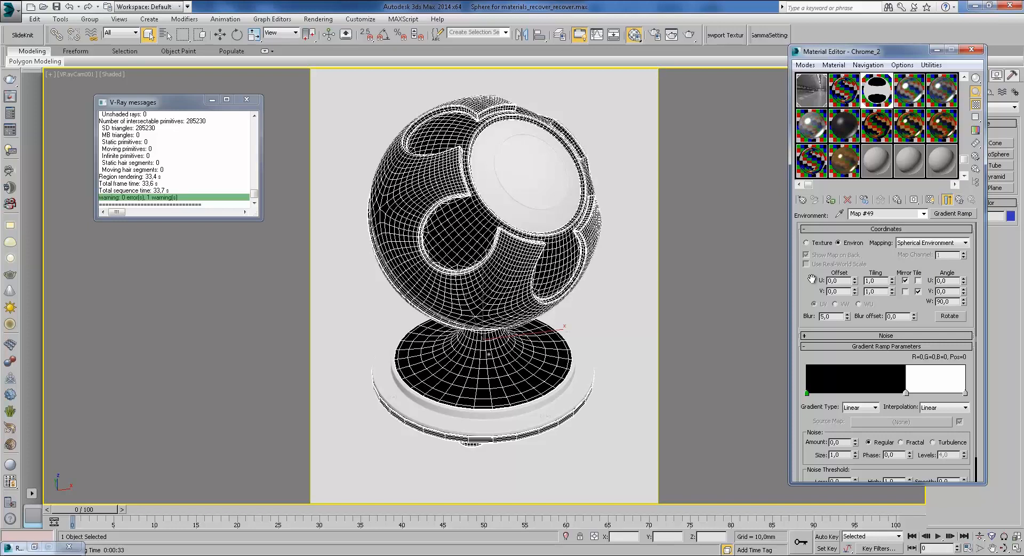
pyautogui.click(960, 200)
pyautogui.scroll(10, 899, 431)
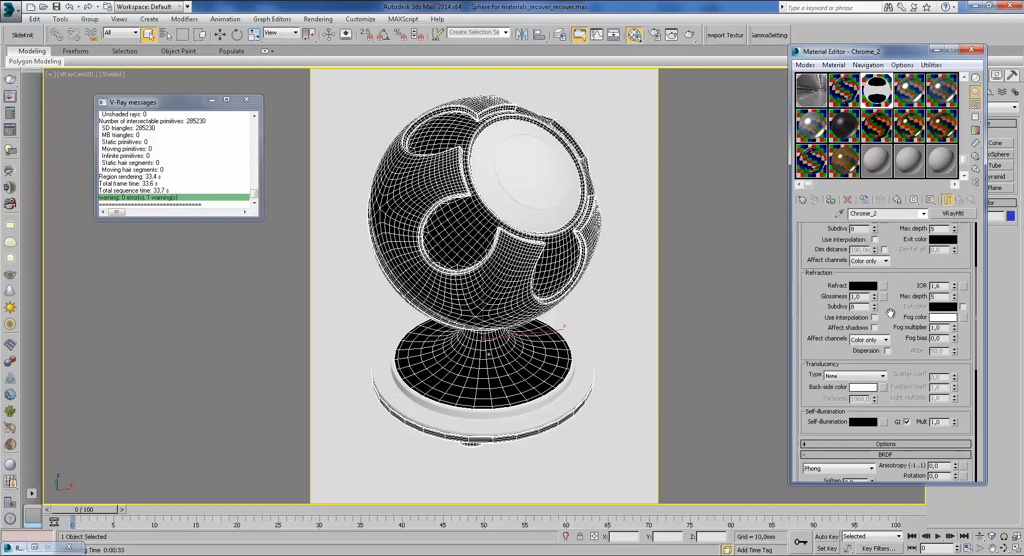
pyautogui.scroll(-3, 898, 431)
pyautogui.scroll(-7, 892, 250)
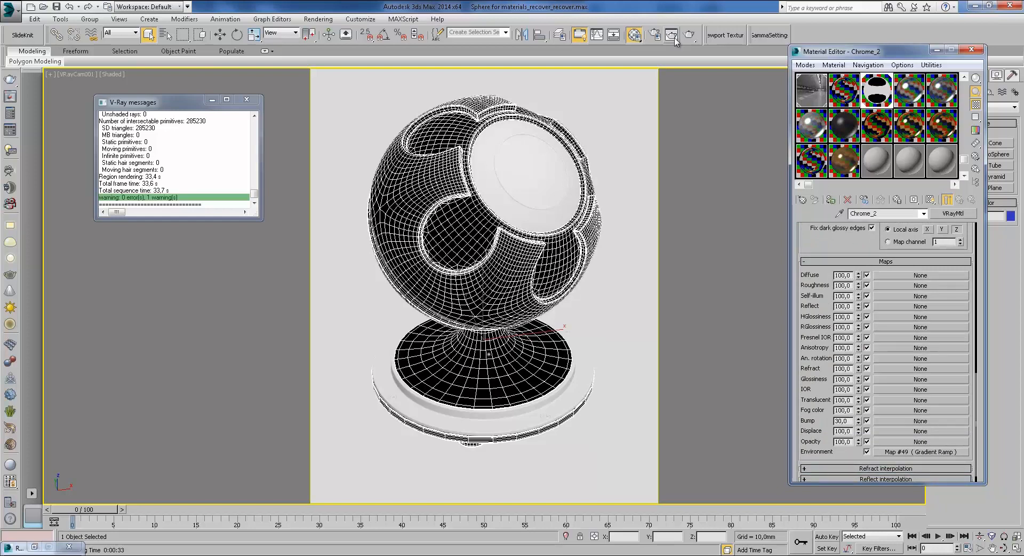
# Step: Render the shaderball and pan and zoom the frame buffer to inspect the sphere and base
pyautogui.click(689, 34)
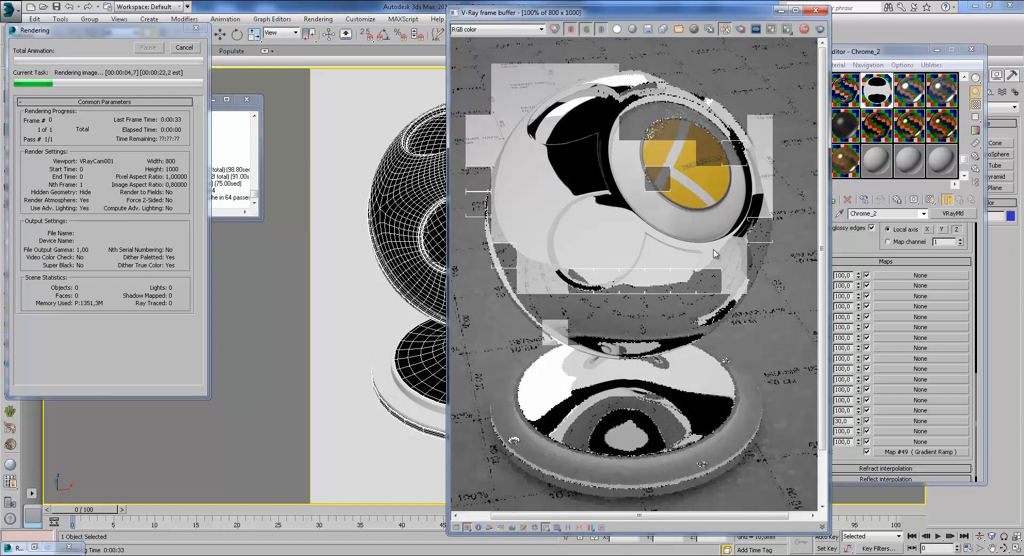
pyautogui.moveTo(690, 288); pyautogui.dragTo(693, 266, button='middle')
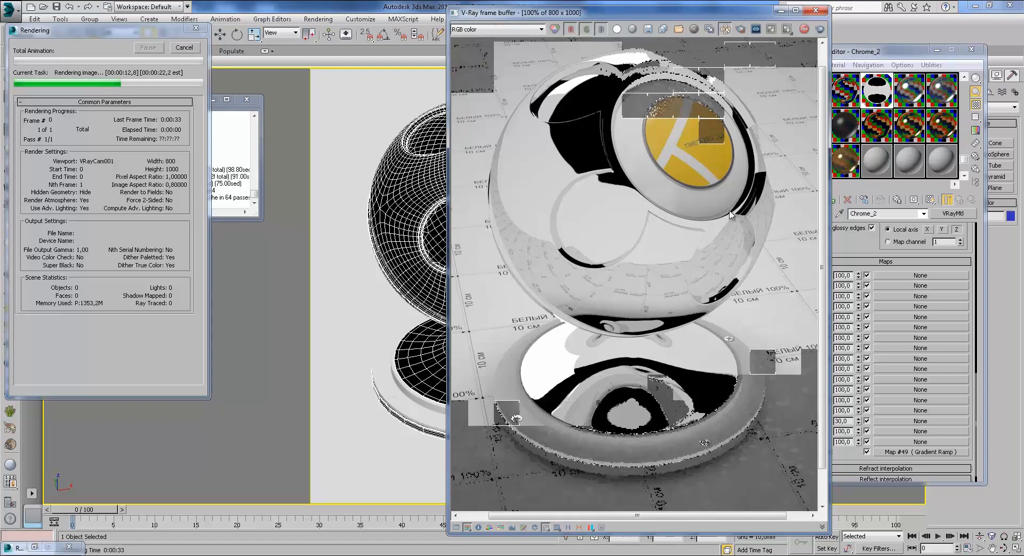
pyautogui.moveTo(788, 303); pyautogui.dragTo(777, 265, button='middle')
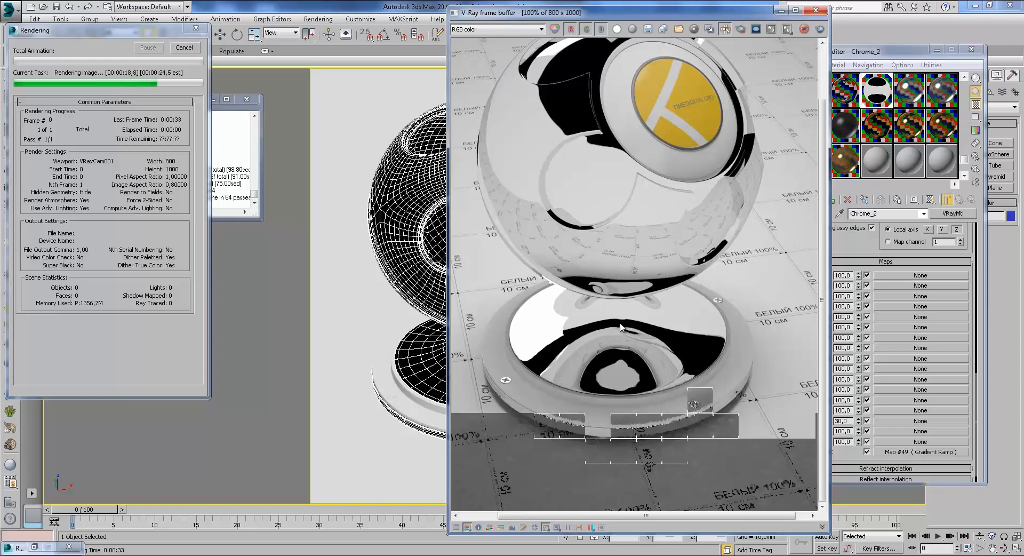
pyautogui.moveTo(612, 251); pyautogui.dragTo(609, 306, button='middle')
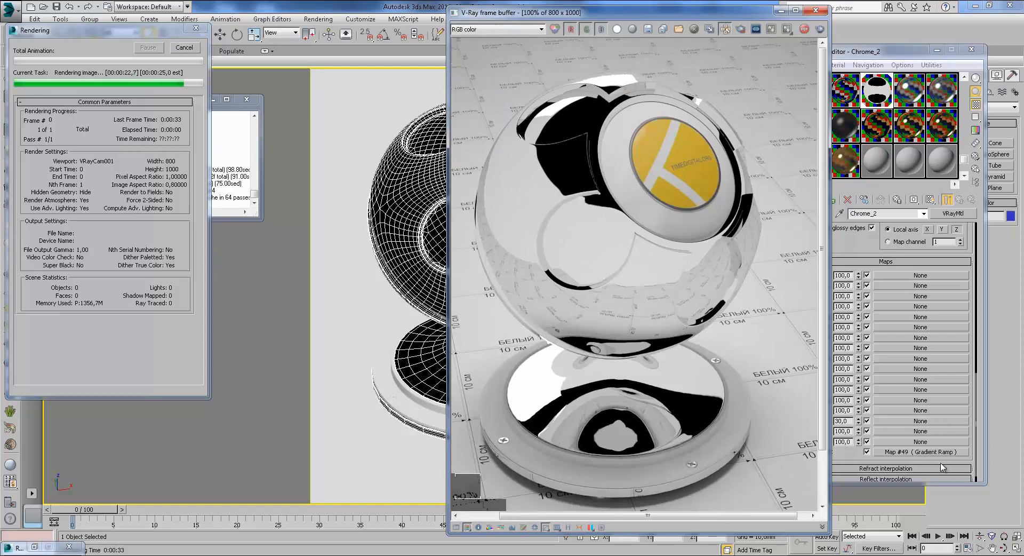
pyautogui.scroll(-2, 630, 302)
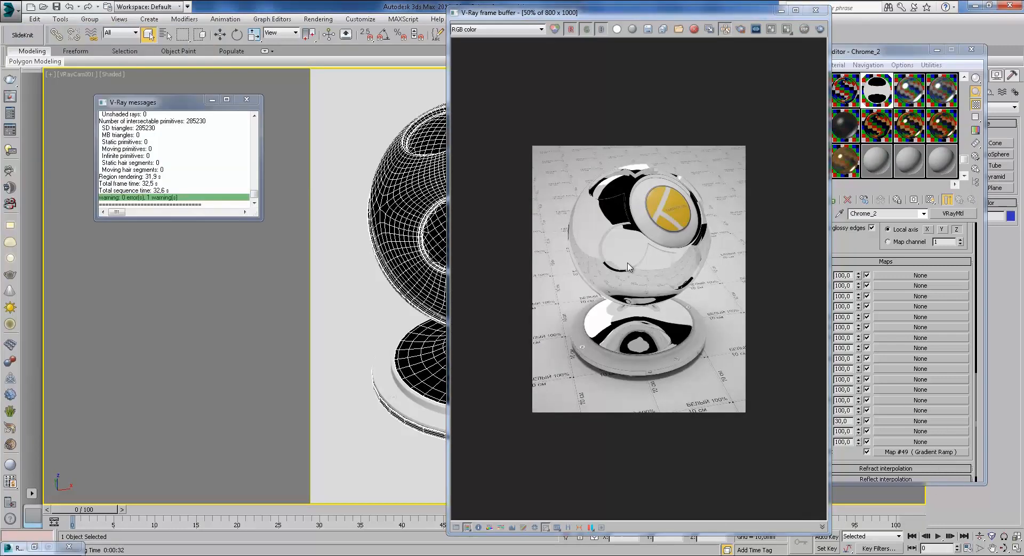
pyautogui.scroll(2, 629, 269)
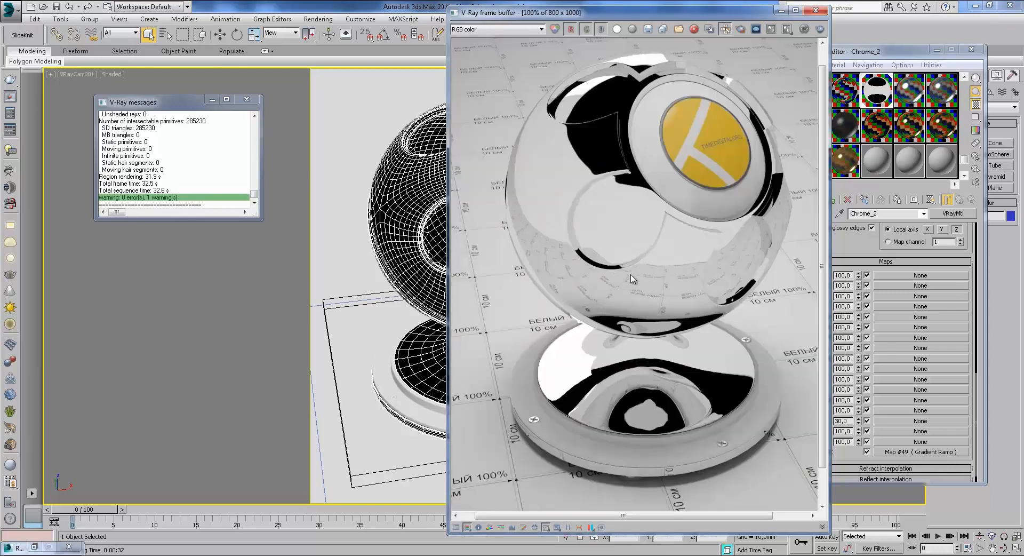
# Step: Move the frame buffer aside to reveal the Steel material settings, then close it
pyautogui.moveTo(726, 17); pyautogui.dragTo(584, 28)
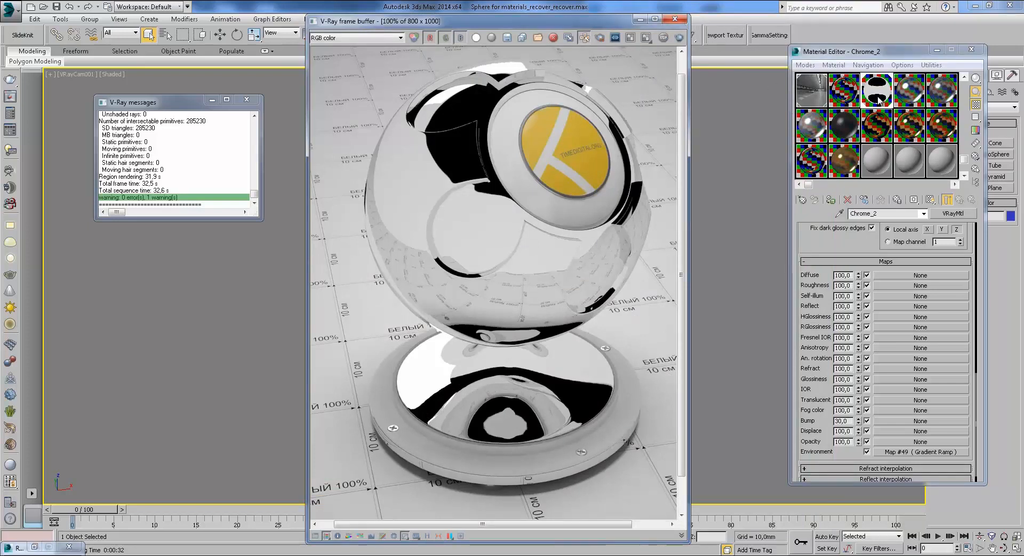
pyautogui.moveTo(848, 238); pyautogui.dragTo(849, 421)
pyautogui.click(680, 21)
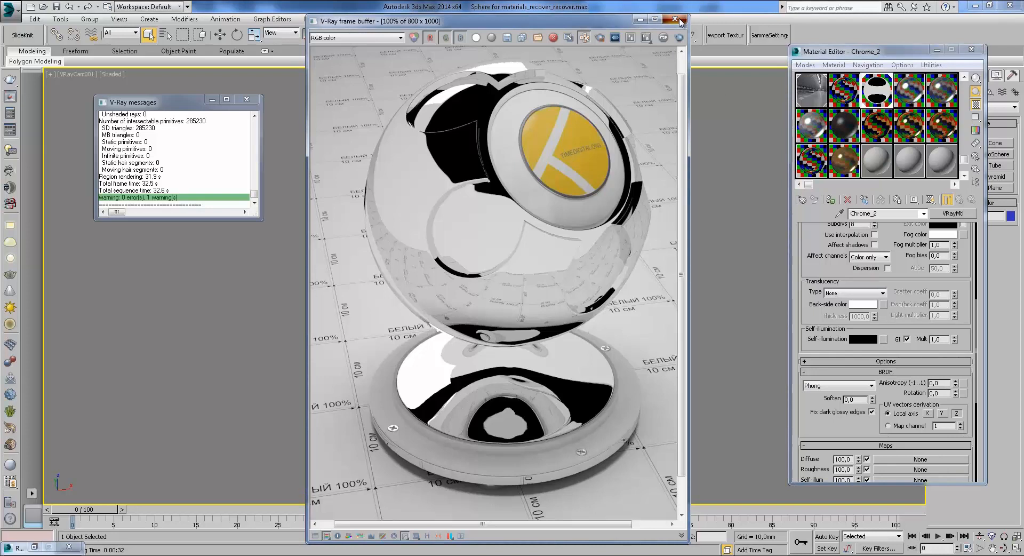
pyautogui.click(680, 21)
# Step: Select the Steel material slot and check its diffuse colour without changing it
pyautogui.click(911, 95)
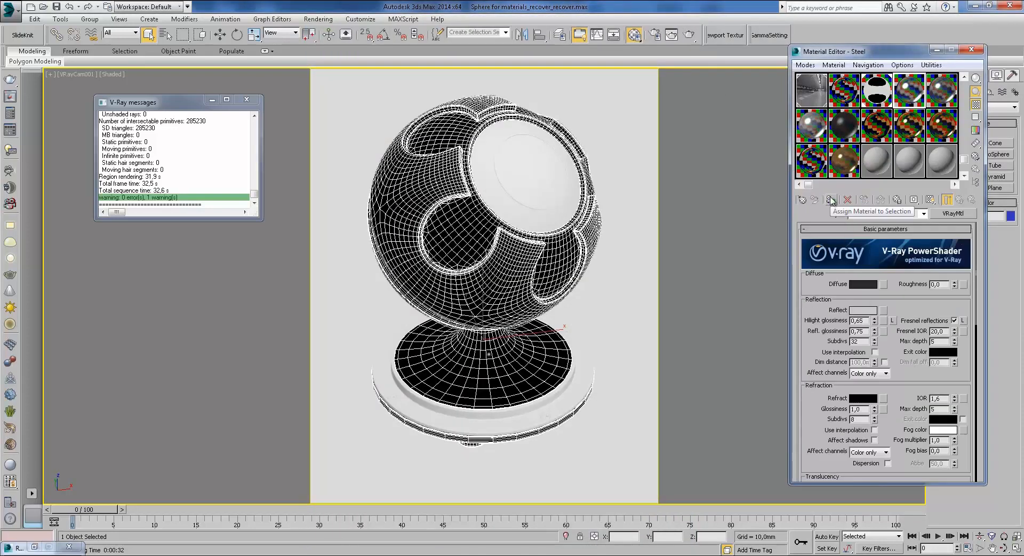
pyautogui.moveTo(901, 304)
pyautogui.mouseDown()
pyautogui.moveTo(899, 350)
pyautogui.moveTo(895, 297)
pyautogui.mouseUp()
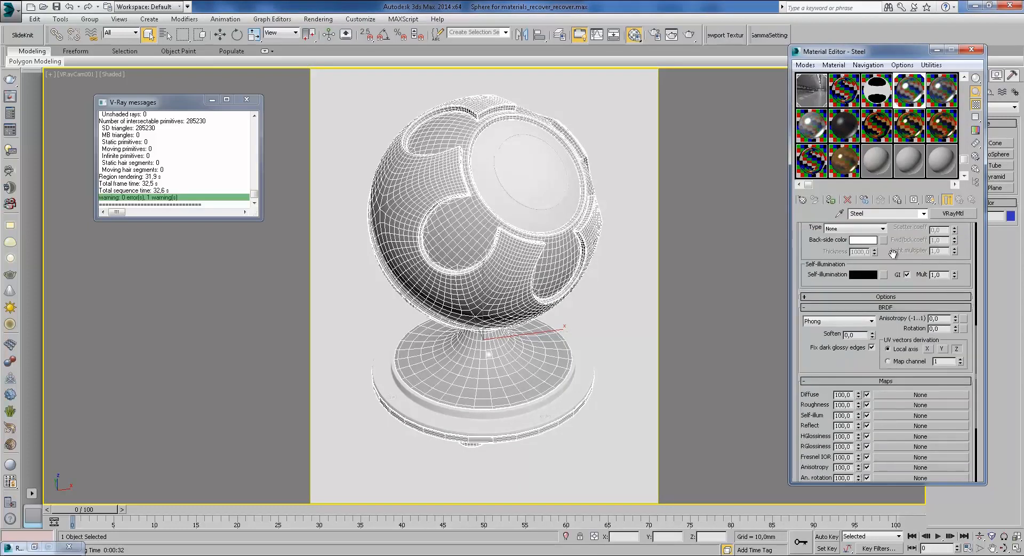
pyautogui.moveTo(893, 255); pyautogui.dragTo(925, 349)
pyautogui.moveTo(900, 235); pyautogui.dragTo(890, 367)
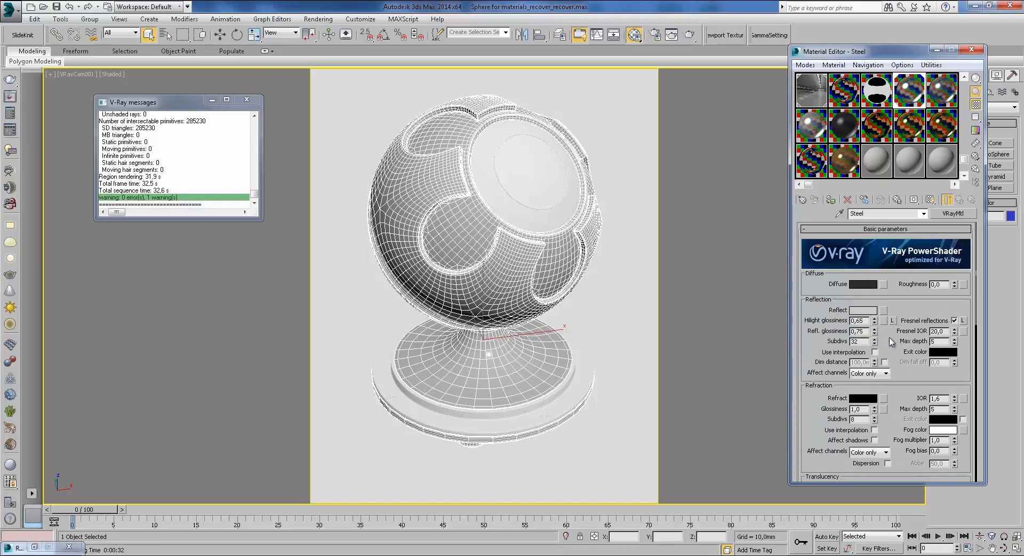
pyautogui.click(862, 284)
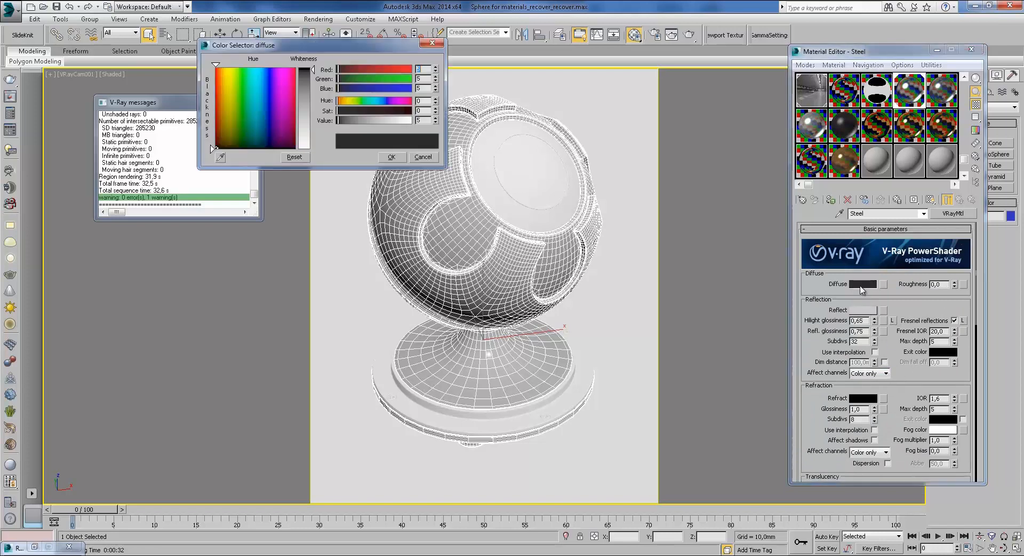
pyautogui.click(419, 157)
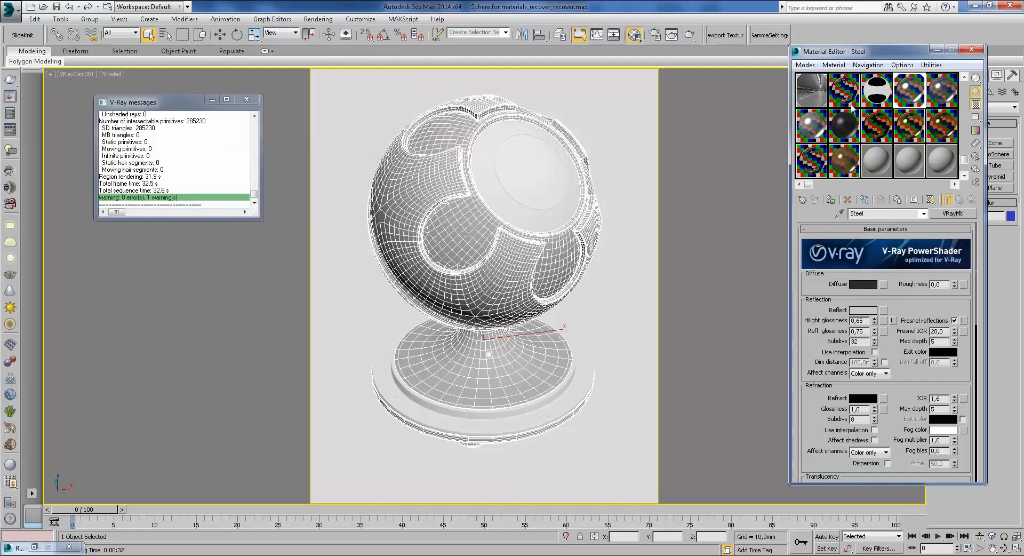
# Step: Set Steel's reflection colour to light grey, then select its Fresnel IOR and glossiness values
pyautogui.click(862, 310)
pyautogui.moveTo(359, 46); pyautogui.dragTo(536, 74)
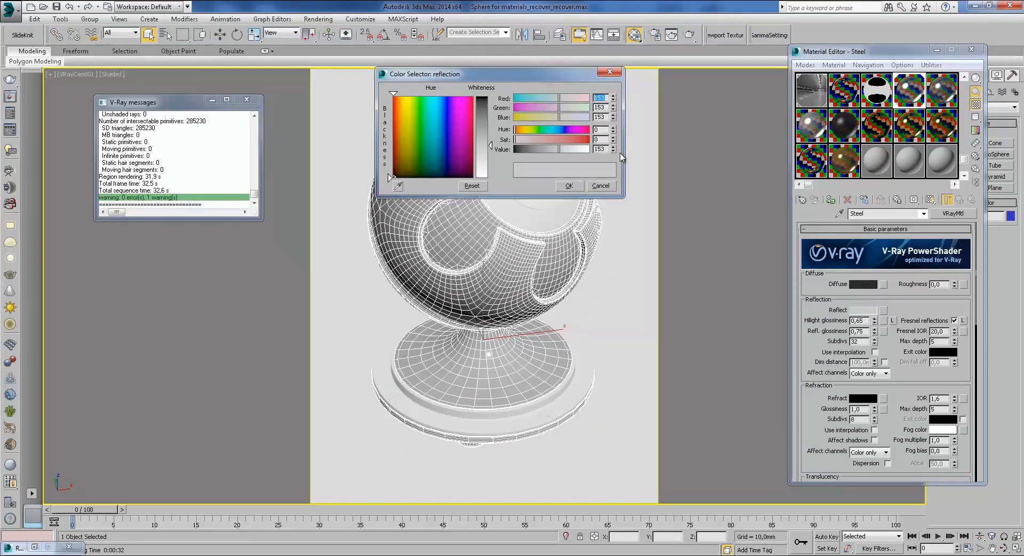
pyautogui.click(567, 186)
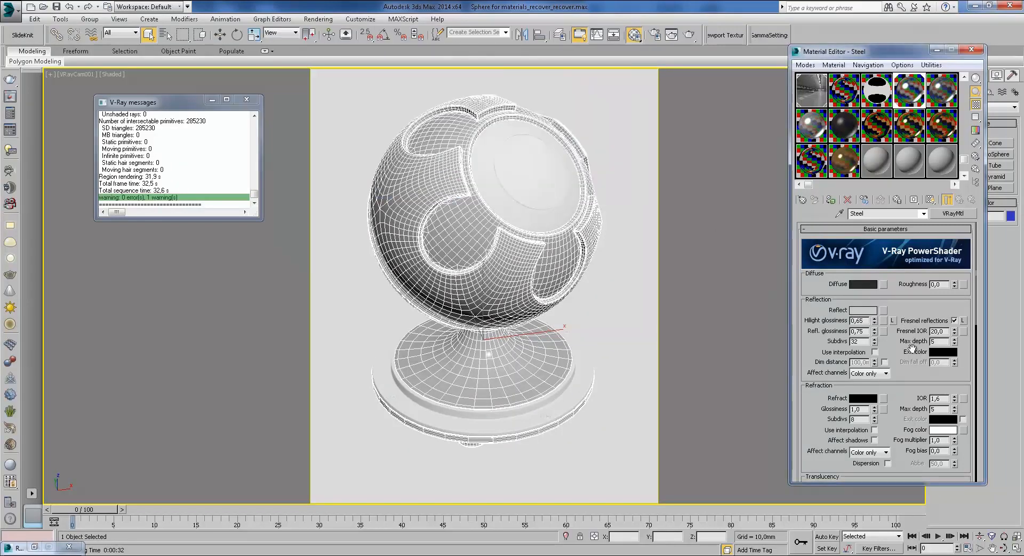
pyautogui.moveTo(945, 332); pyautogui.dragTo(910, 335)
pyautogui.doubleClick(867, 321)
pyautogui.press('Tab')
# Step: Browse the reference photos to rolled_steel_article_foto.jpg, then minimize Photo Viewer
pyautogui.moveTo(341, 548)
pyautogui.click(375, 518)
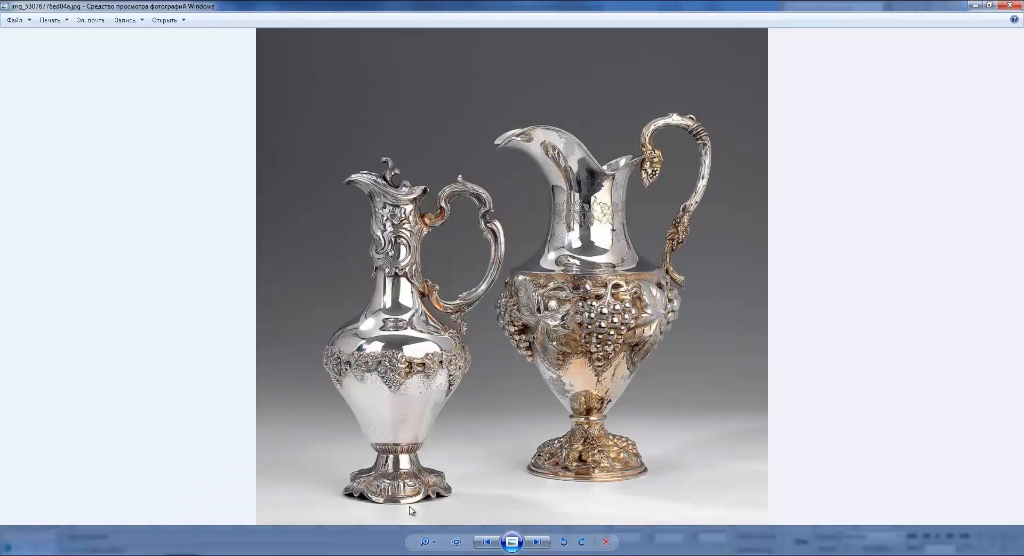
pyautogui.click(537, 541)
pyautogui.click(537, 542)
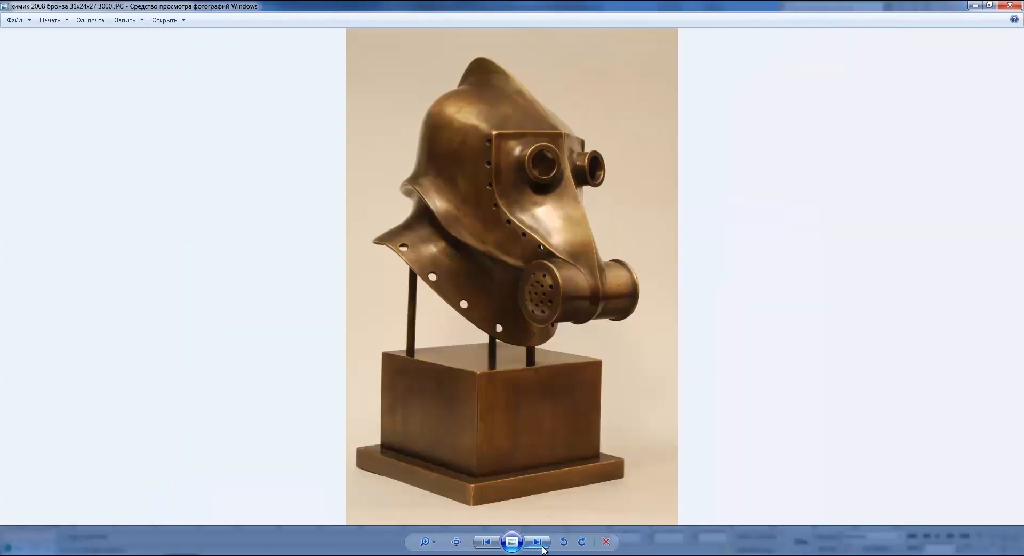
pyautogui.click(486, 541)
pyautogui.scroll(3, 473, 295)
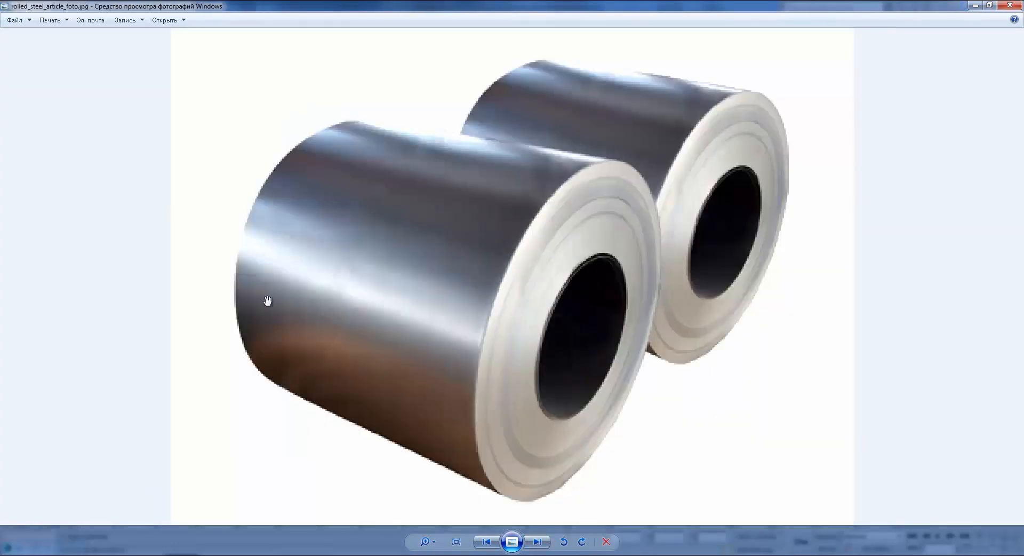
pyautogui.click(975, 5)
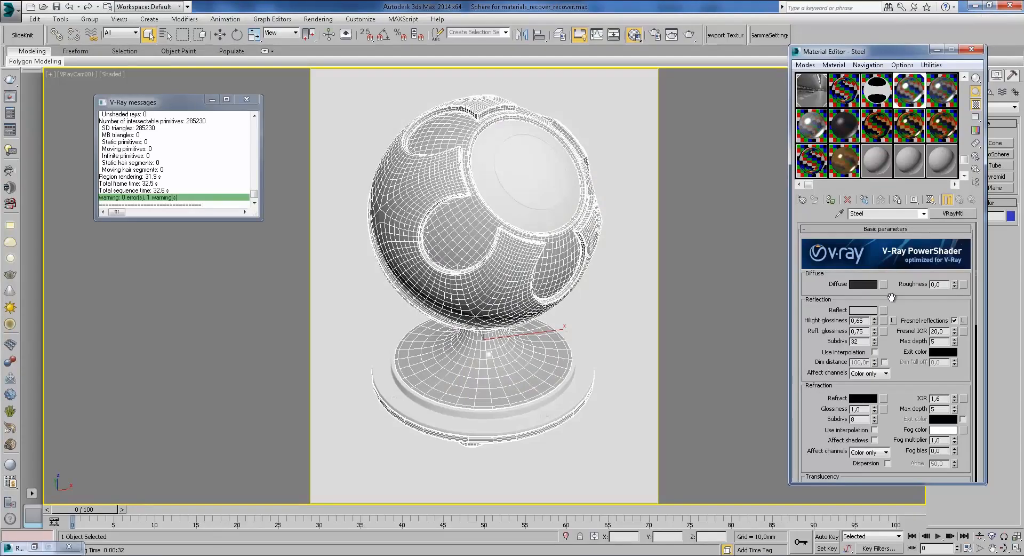
# Step: Render the Steel shaderball and zoom and pan the V-Ray frame buffer while buckets render
pyautogui.click(690, 36)
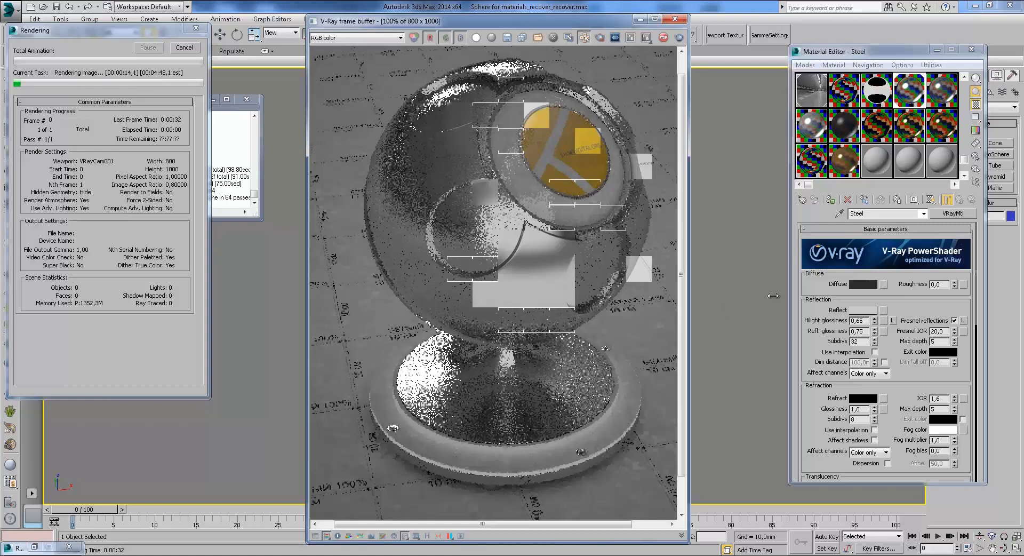
pyautogui.moveTo(577, 259); pyautogui.dragTo(554, 292, button='middle')
pyautogui.scroll(1, 555, 296)
pyautogui.moveTo(597, 244); pyautogui.dragTo(539, 306, button='middle')
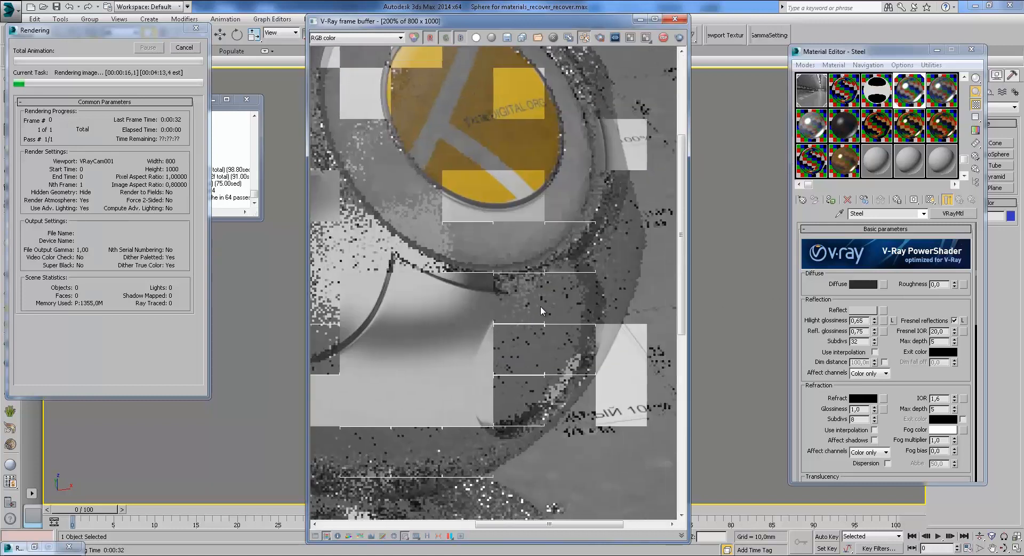
pyautogui.moveTo(598, 349); pyautogui.dragTo(625, 369, button='middle')
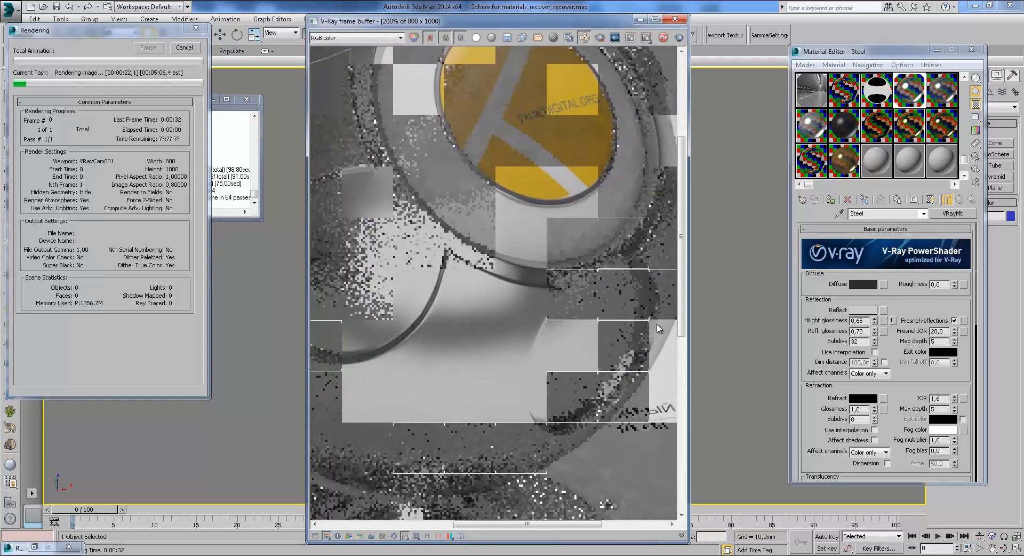
pyautogui.moveTo(422, 382); pyautogui.dragTo(553, 392, button='middle')
pyautogui.scroll(-1, 488, 325)
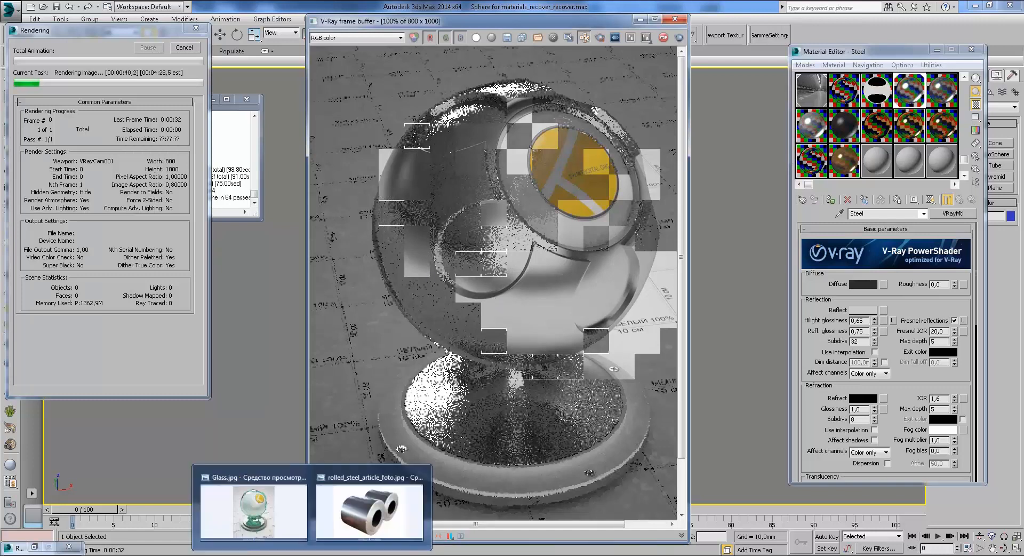
# Step: Restore the steel rolls photo into a smaller window placed beside the render
pyautogui.click(358, 521)
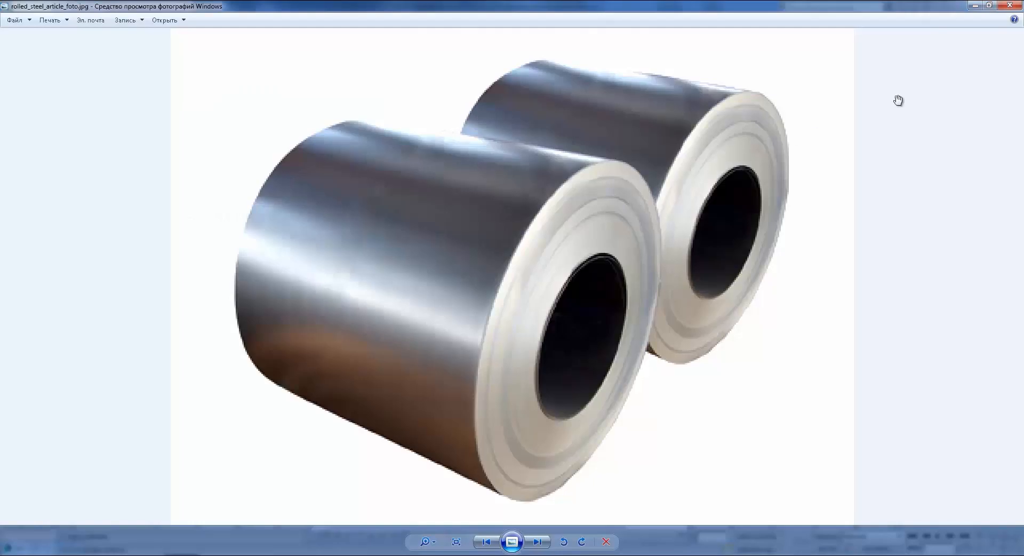
pyautogui.click(990, 5)
pyautogui.moveTo(615, 39); pyautogui.dragTo(837, 52)
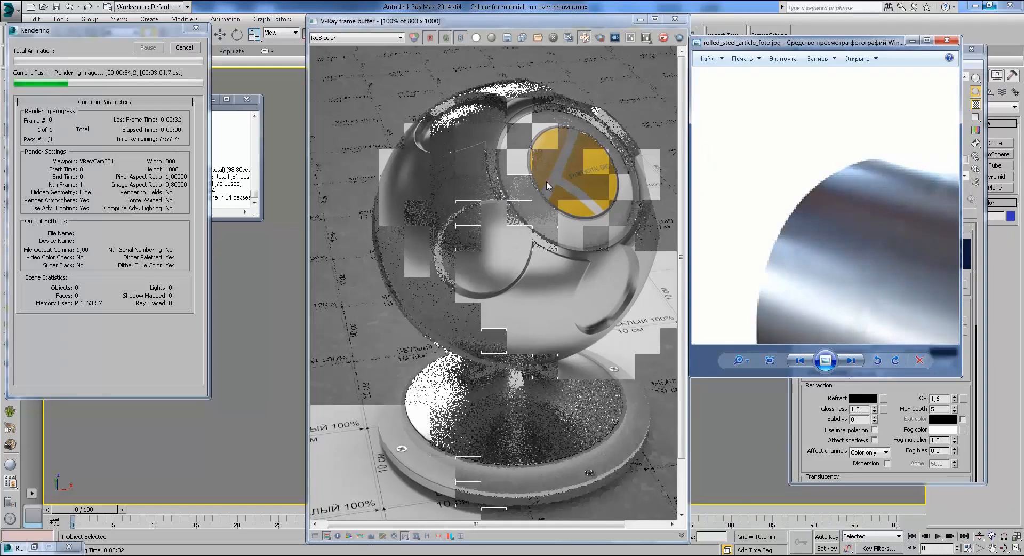
# Step: Pan the zoomed steel rolls photo to study its reflections, then return to 3ds Max
pyautogui.moveTo(797, 281); pyautogui.dragTo(805, 164)
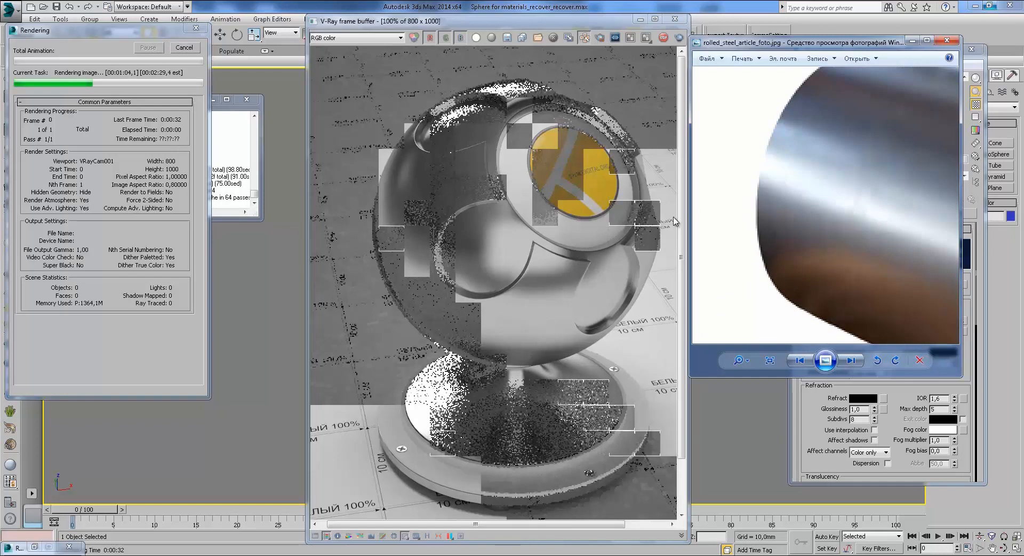
pyautogui.moveTo(833, 177); pyautogui.dragTo(792, 252)
pyautogui.moveTo(907, 301); pyautogui.dragTo(703, 149)
pyautogui.moveTo(832, 83); pyautogui.dragTo(901, 195)
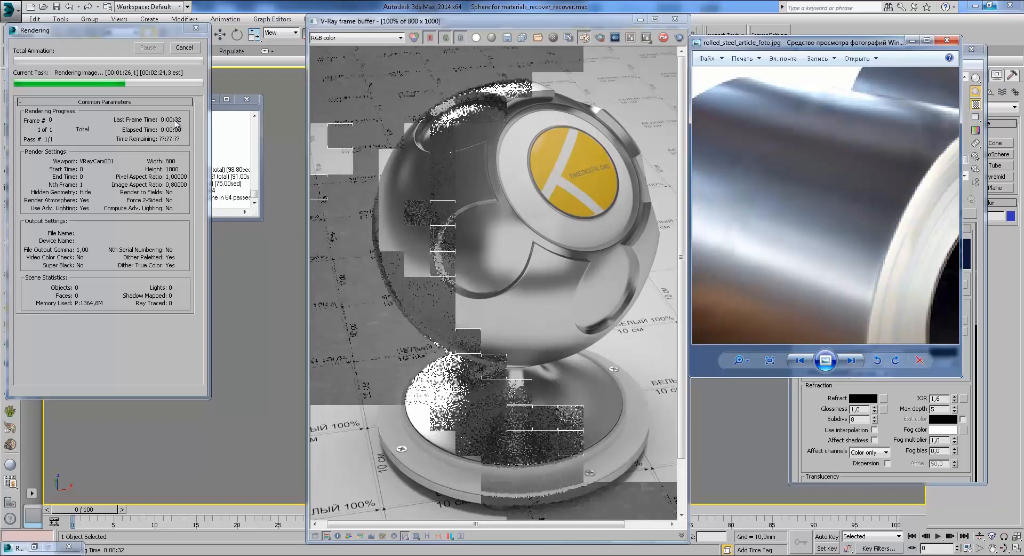
pyautogui.click(501, 240)
pyautogui.scroll(2, 501, 240)
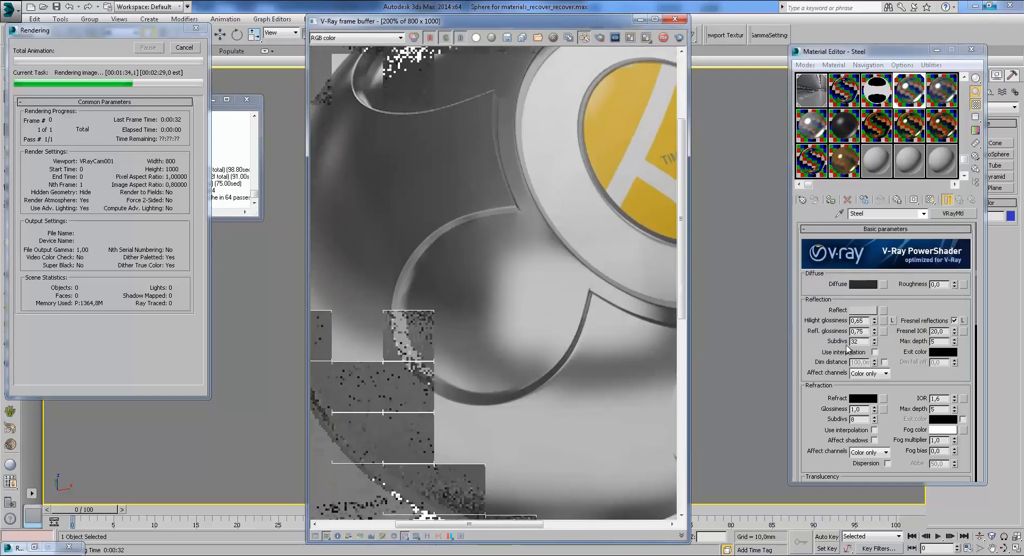
# Step: Zoom out and pan the frame buffer until the render finishes at 176,9 s
pyautogui.scroll(-2, 533, 242)
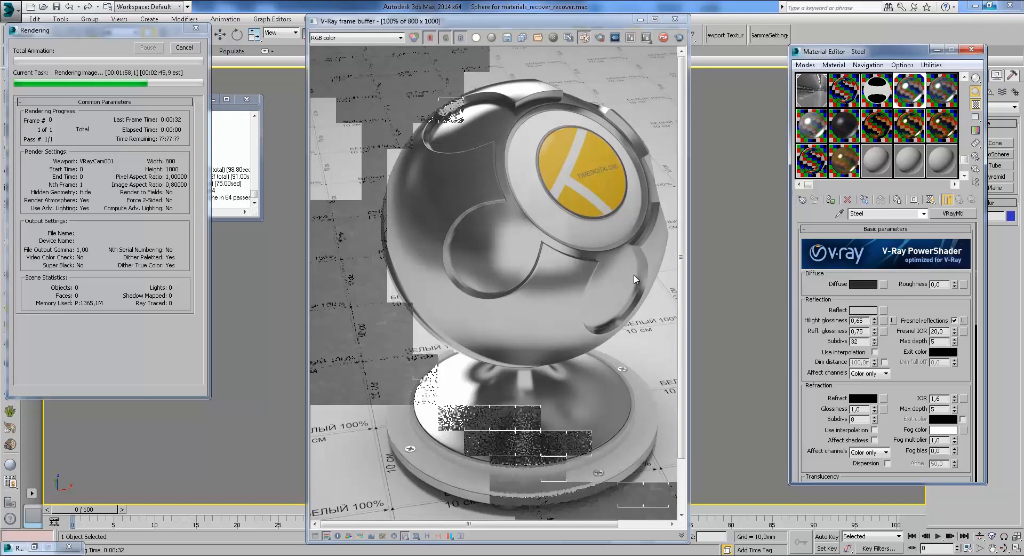
pyautogui.moveTo(634, 279); pyautogui.dragTo(616, 275, button='middle')
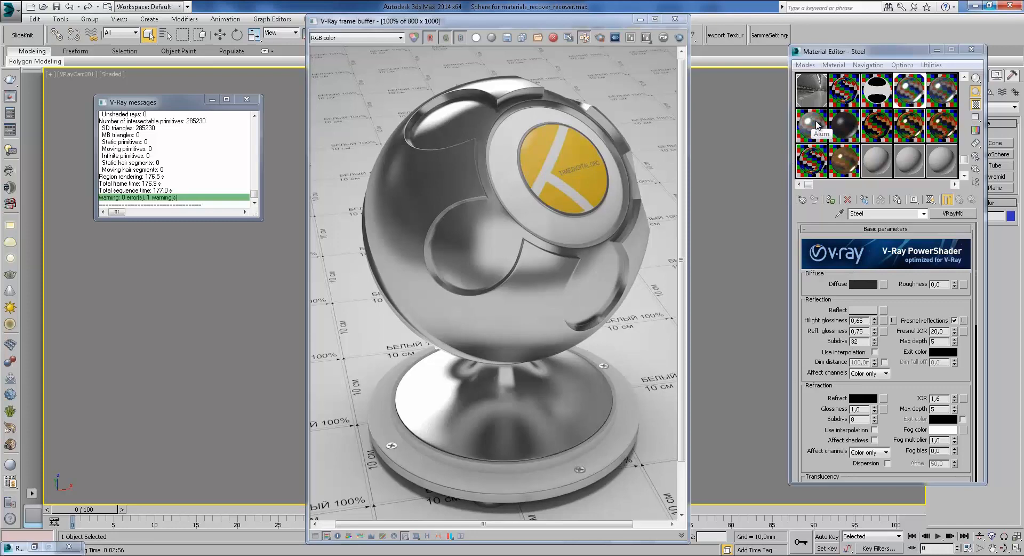
# Step: Copy Steel into a new slot as Steel_F and convert it to VRayBlendMtl with a VRayMtl coat 1
pyautogui.moveTo(907, 101); pyautogui.dragTo(876, 160)
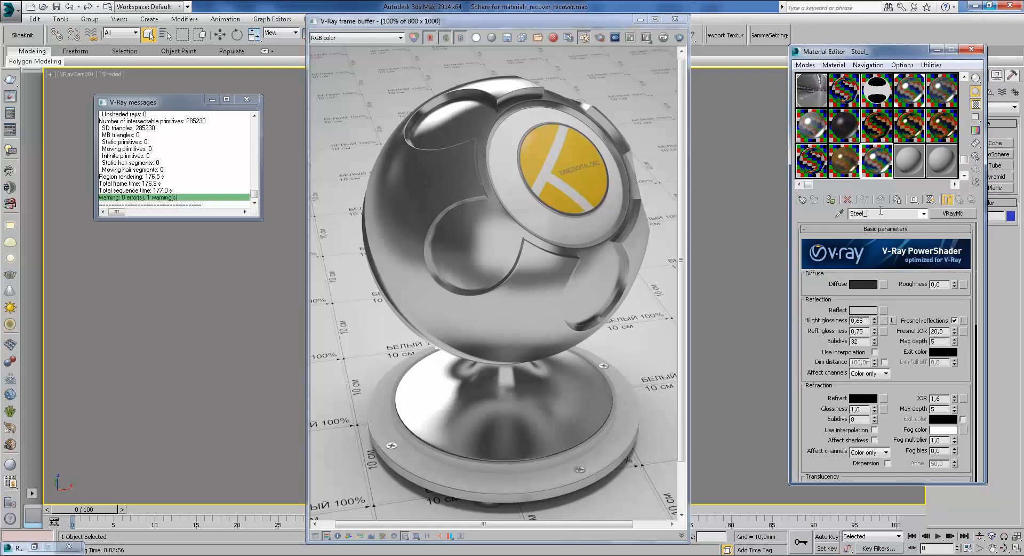
pyautogui.click(963, 213)
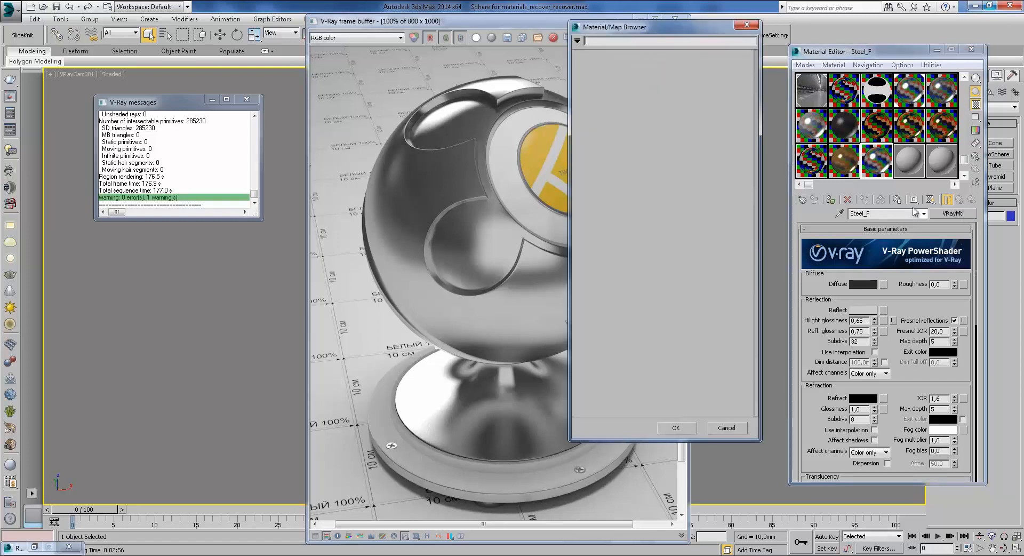
pyautogui.rightClick(657, 154)
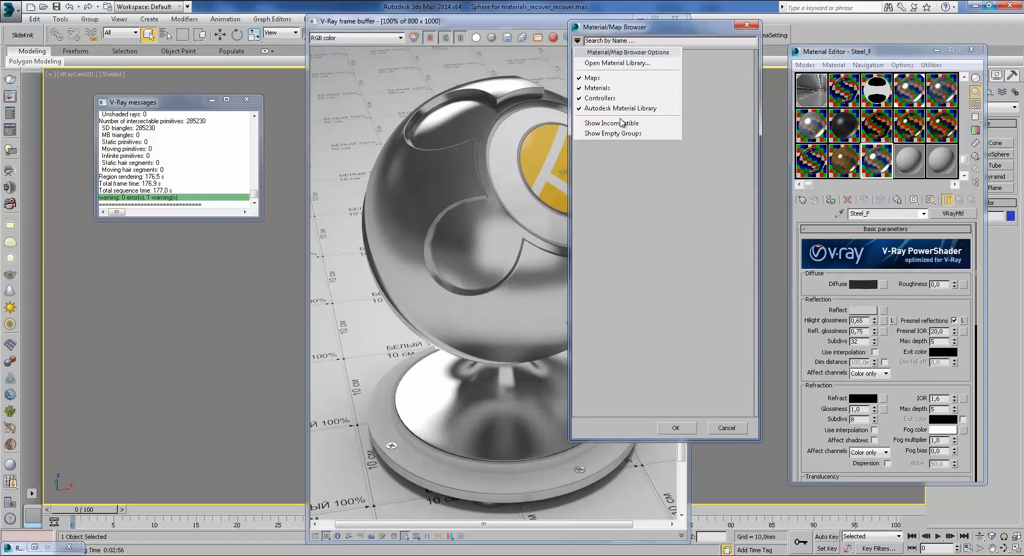
pyautogui.click(613, 120)
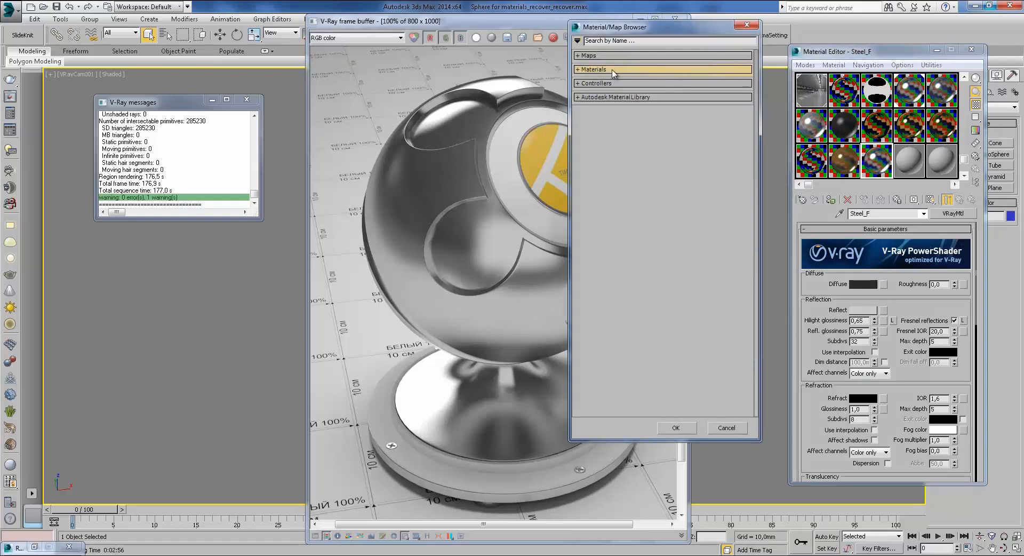
pyautogui.click(621, 70)
pyautogui.click(624, 123)
pyautogui.doubleClick(614, 143)
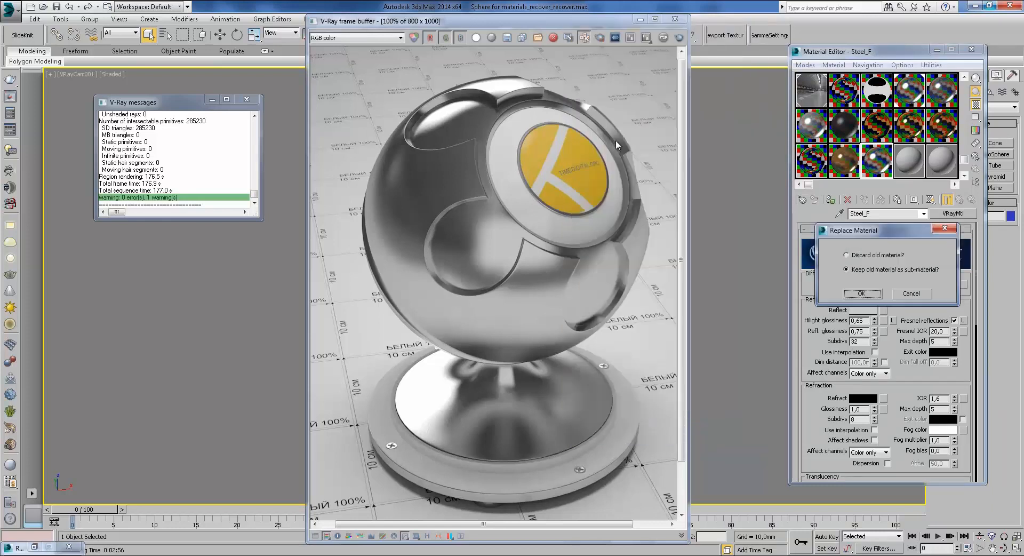
pyautogui.click(862, 292)
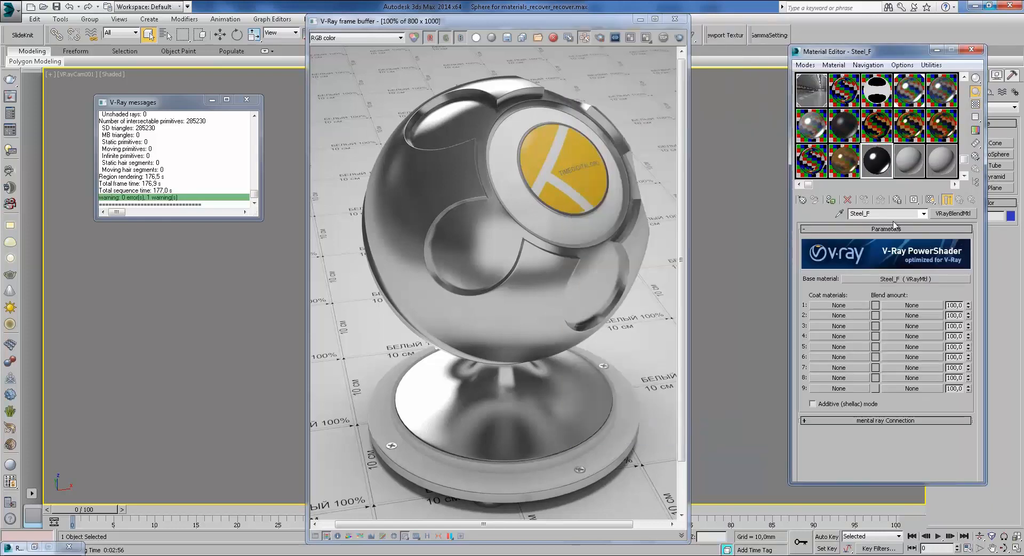
pyautogui.click(845, 306)
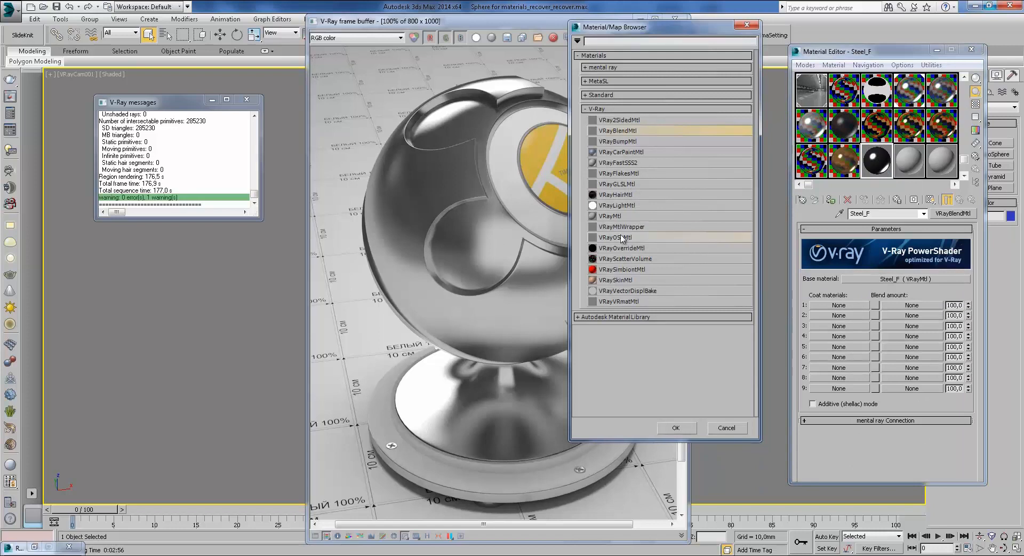
pyautogui.doubleClick(611, 216)
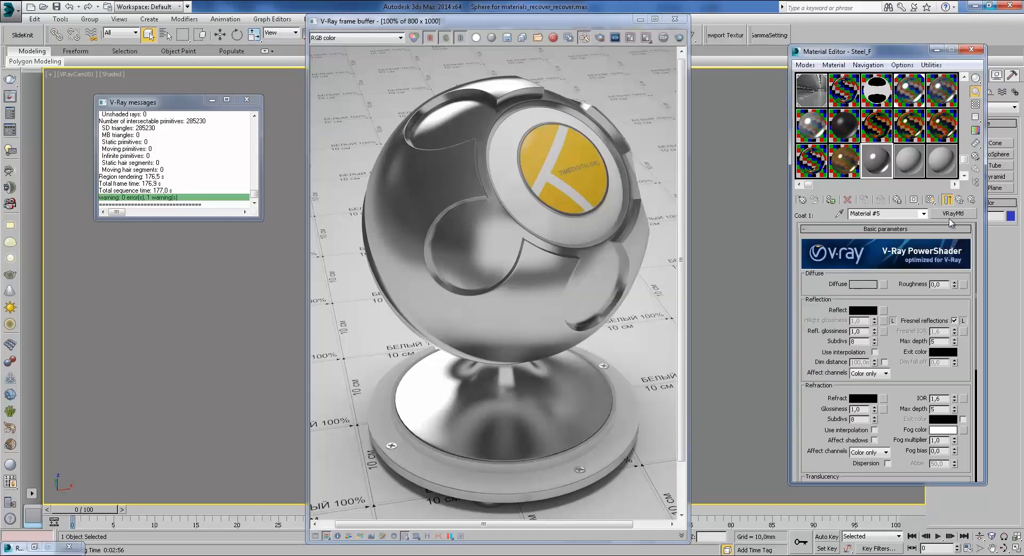
pyautogui.click(962, 200)
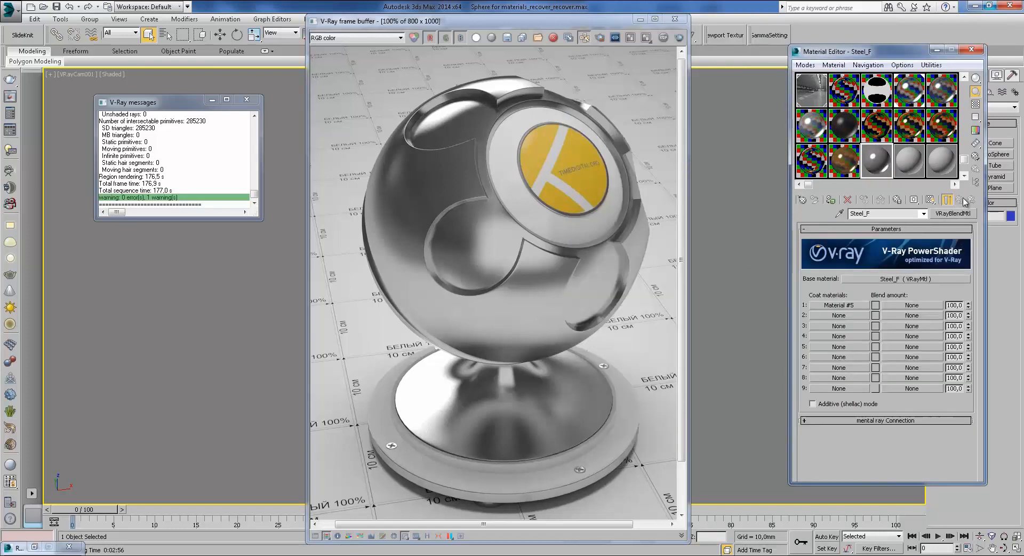
# Step: Load OTHER TEXTURE\fingerprints.jpg as a Bitmap in coat 1's blend amount slot
pyautogui.click(911, 305)
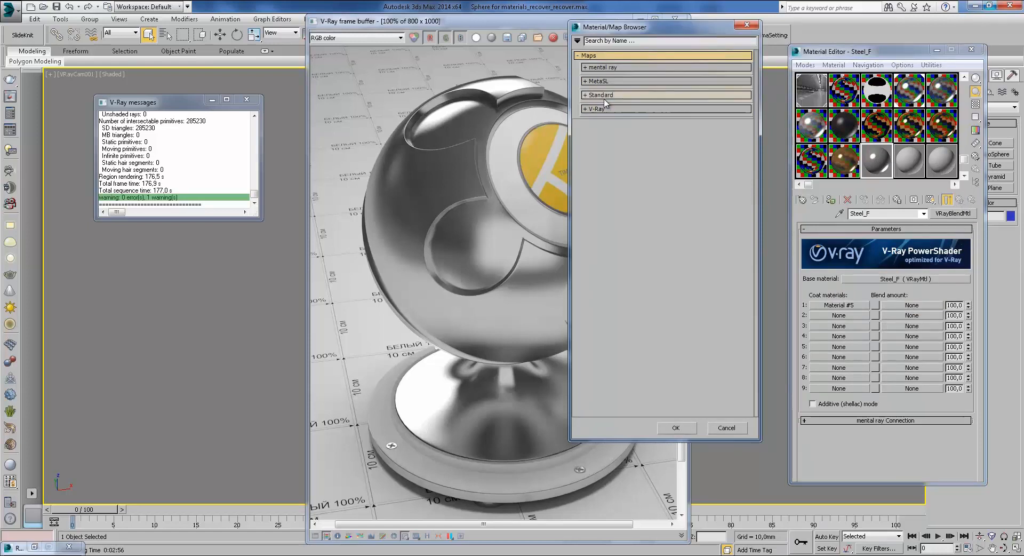
pyautogui.click(603, 95)
pyautogui.doubleClick(608, 105)
pyautogui.click(431, 41)
pyautogui.click(431, 64)
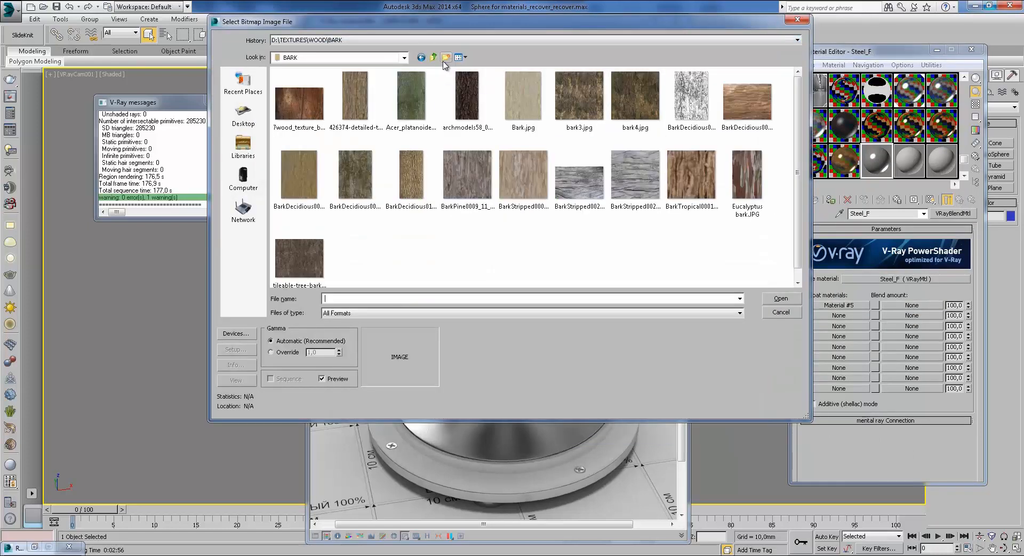
pyautogui.click(435, 57)
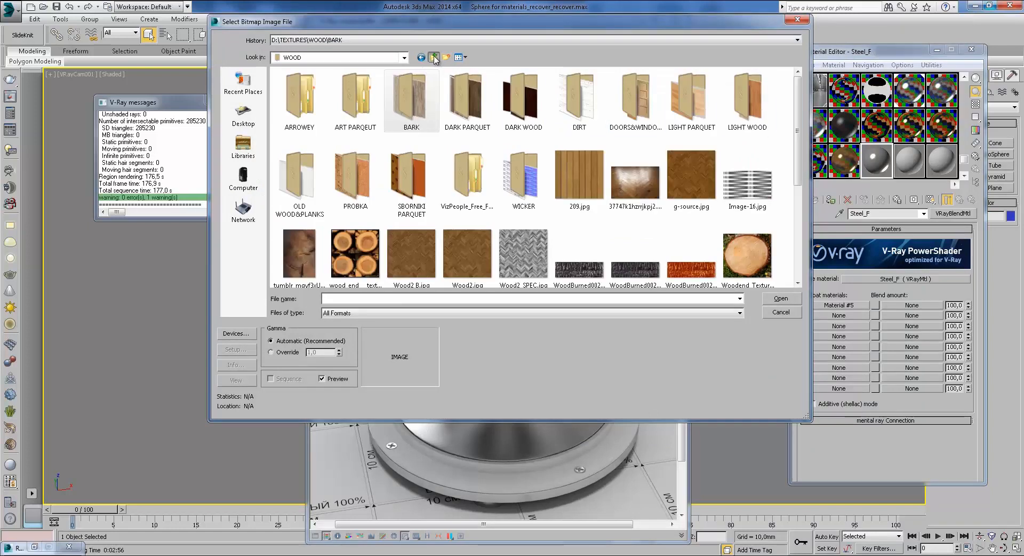
pyautogui.click(434, 57)
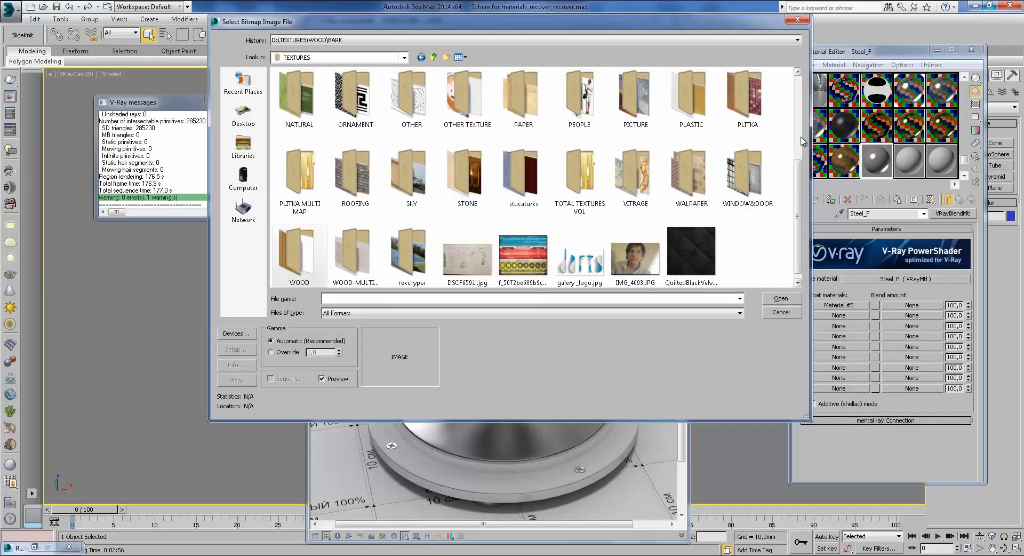
pyautogui.moveTo(798, 179); pyautogui.dragTo(799, 189)
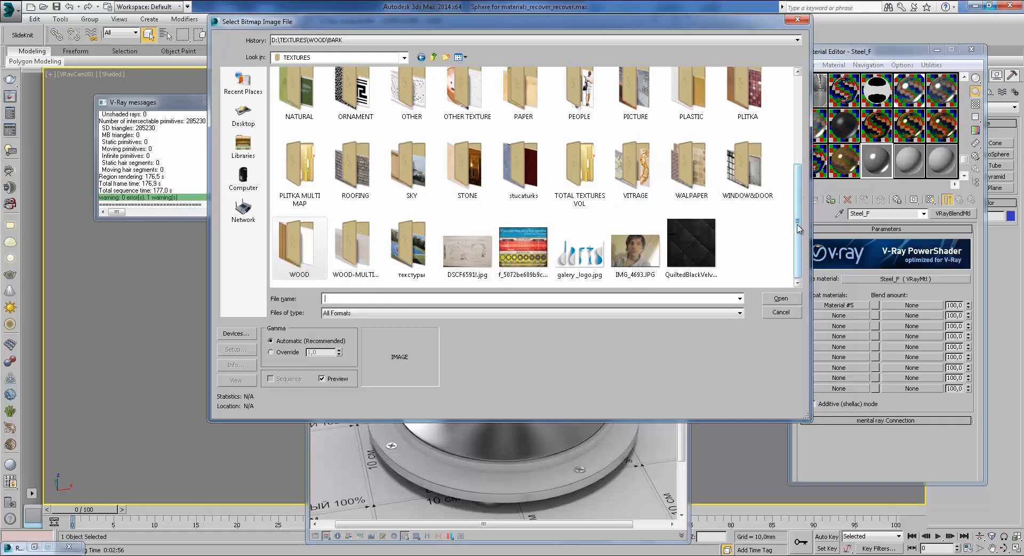
pyautogui.doubleClick(462, 103)
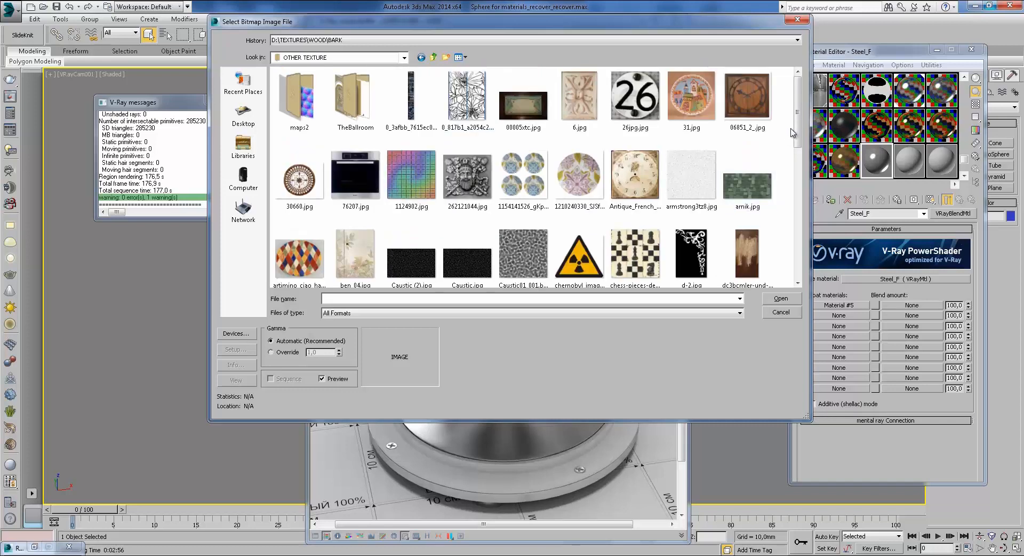
pyautogui.moveTo(794, 122); pyautogui.dragTo(794, 170)
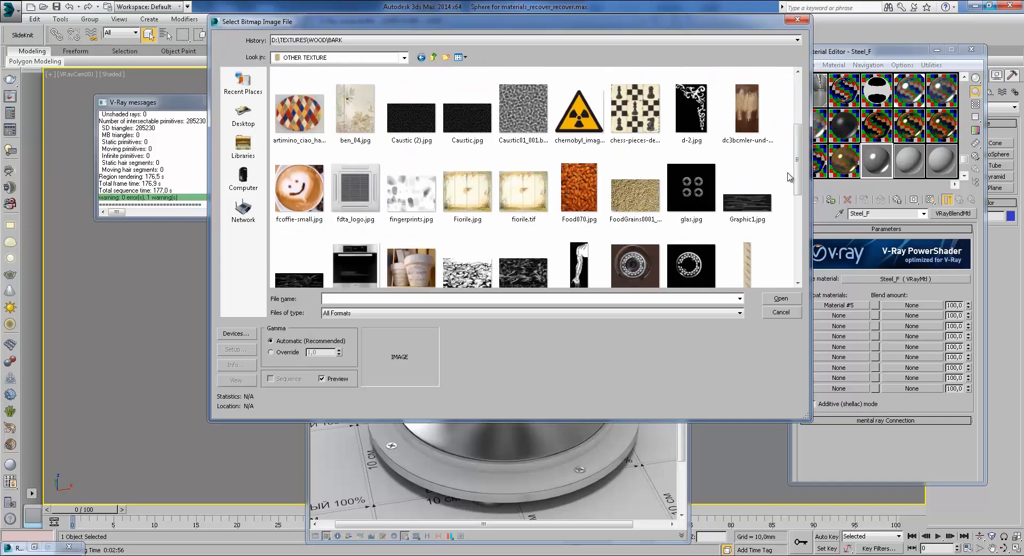
pyautogui.click(414, 196)
# Step: Set the fingerprints map's filtering to Summed Area with blur 0,37
pyautogui.click(780, 298)
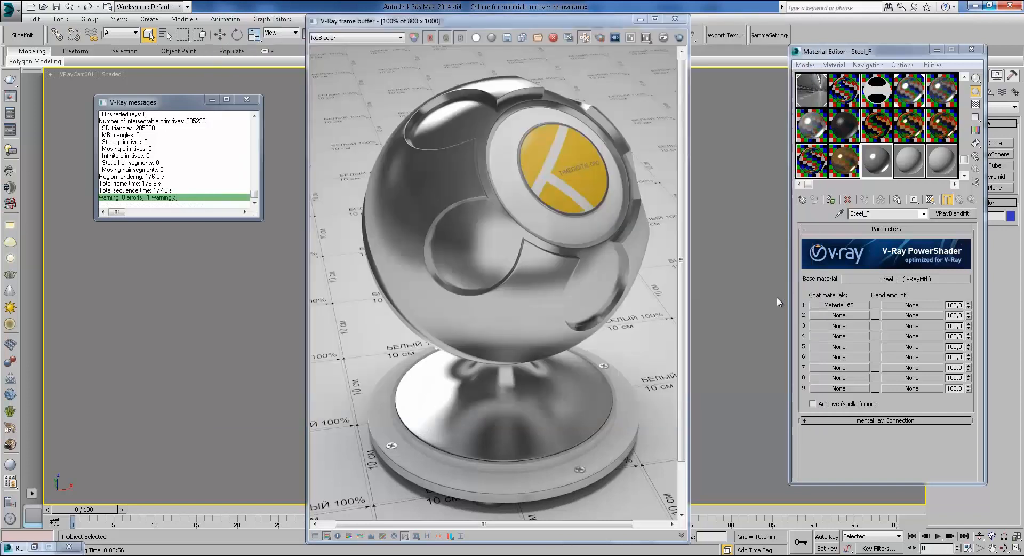
pyautogui.click(943, 387)
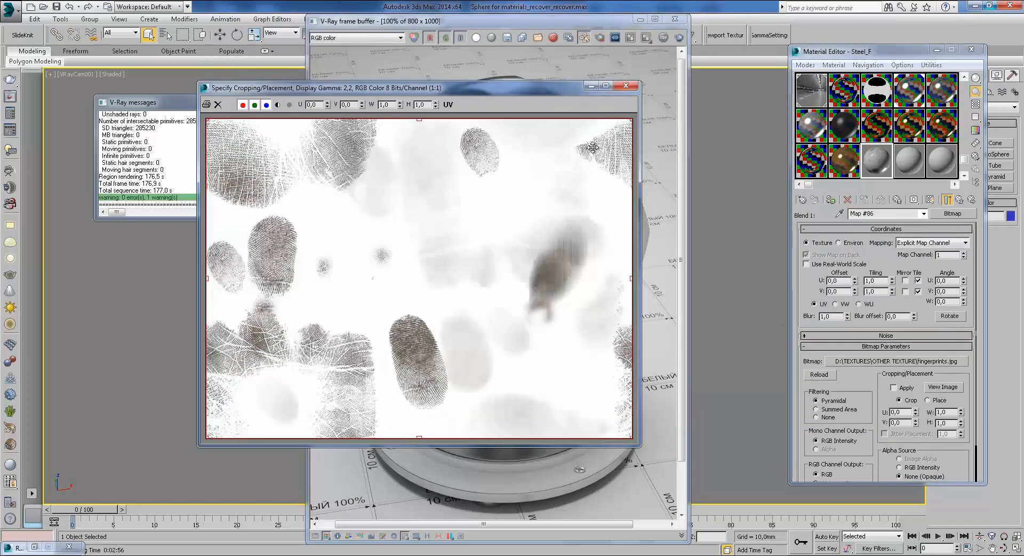
pyautogui.click(626, 86)
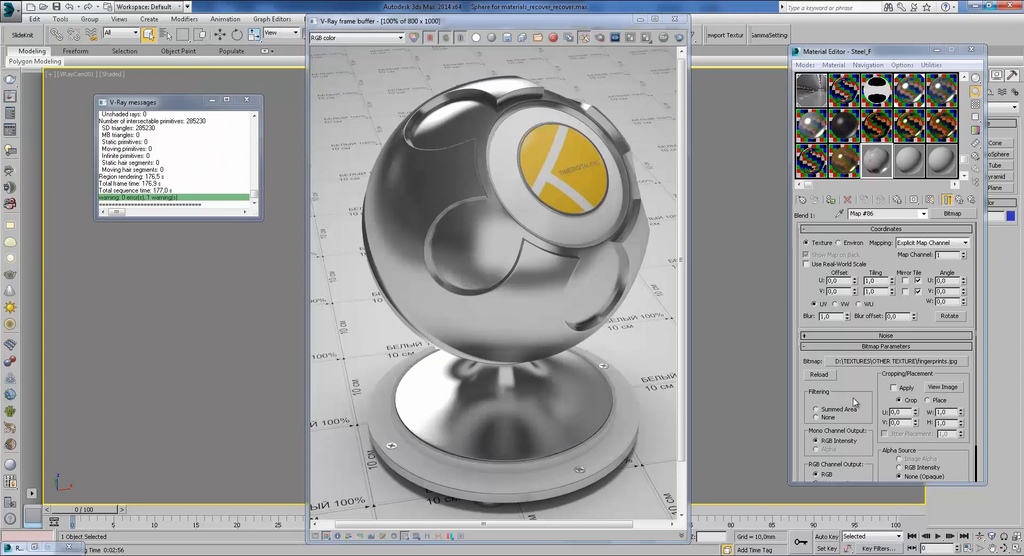
pyautogui.click(839, 409)
pyautogui.moveTo(847, 314); pyautogui.dragTo(847, 323)
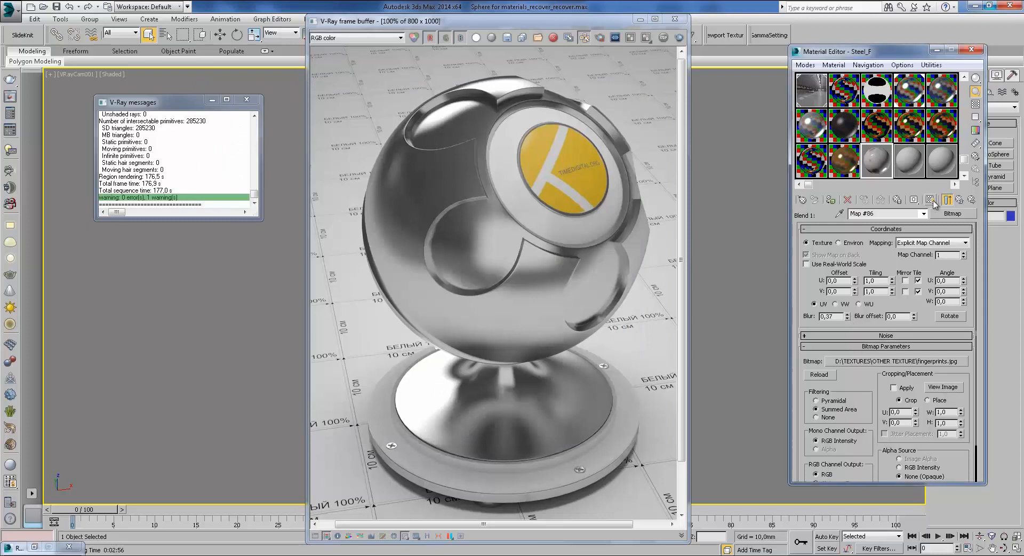
pyautogui.doubleClick(878, 163)
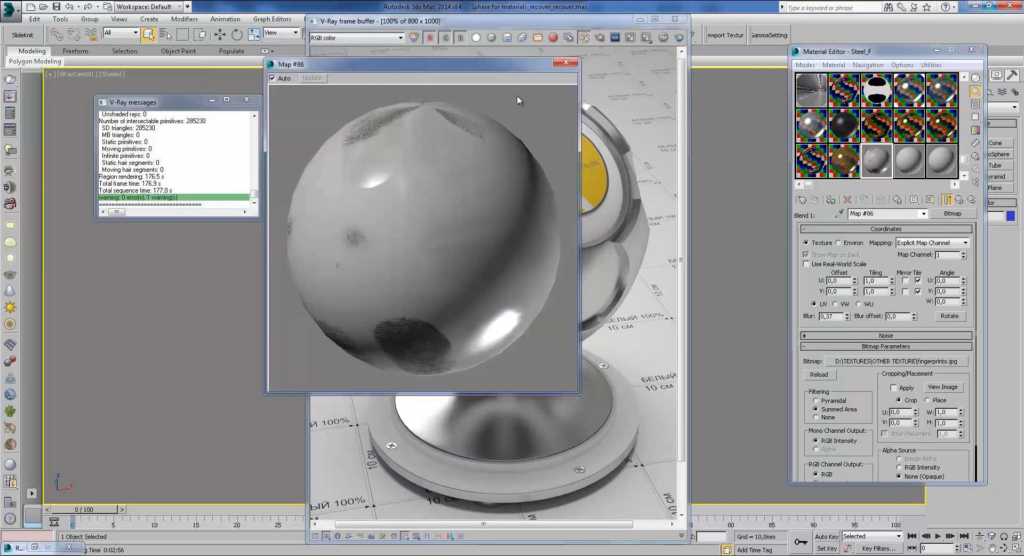
pyautogui.click(556, 64)
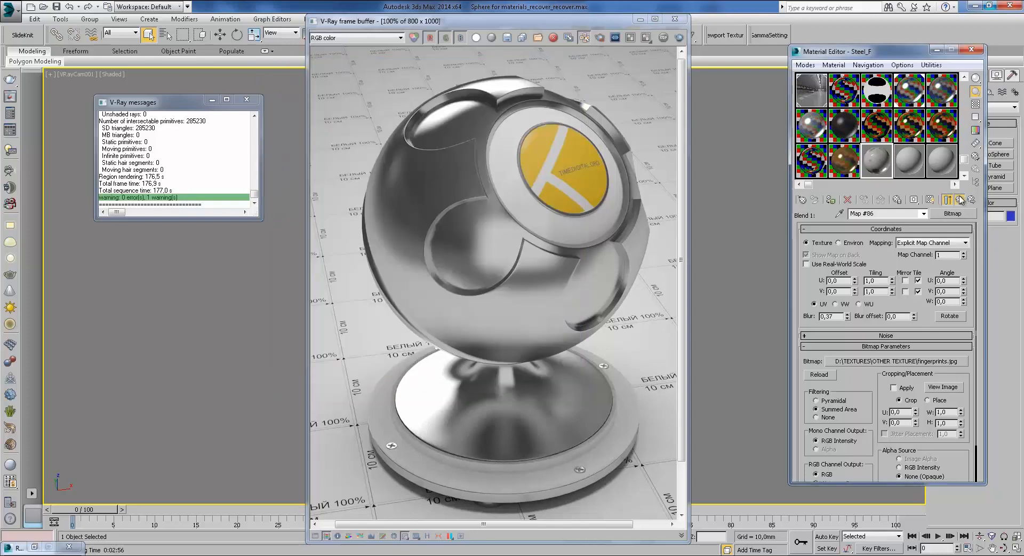
# Step: Invert the fingerprints map's output and preview the result
pyautogui.click(959, 199)
pyautogui.click(908, 300)
pyautogui.moveTo(875, 424); pyautogui.dragTo(890, 307)
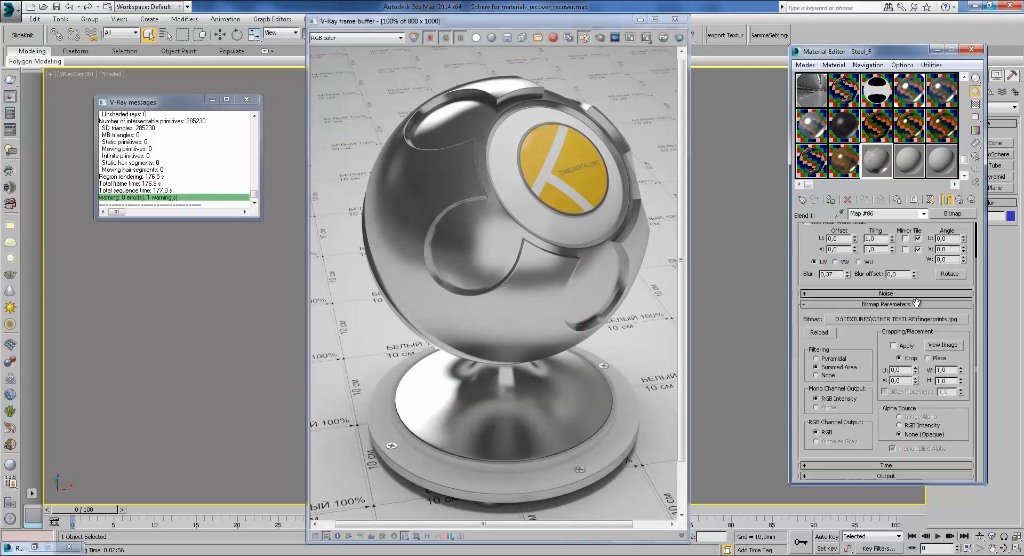
pyautogui.click(884, 474)
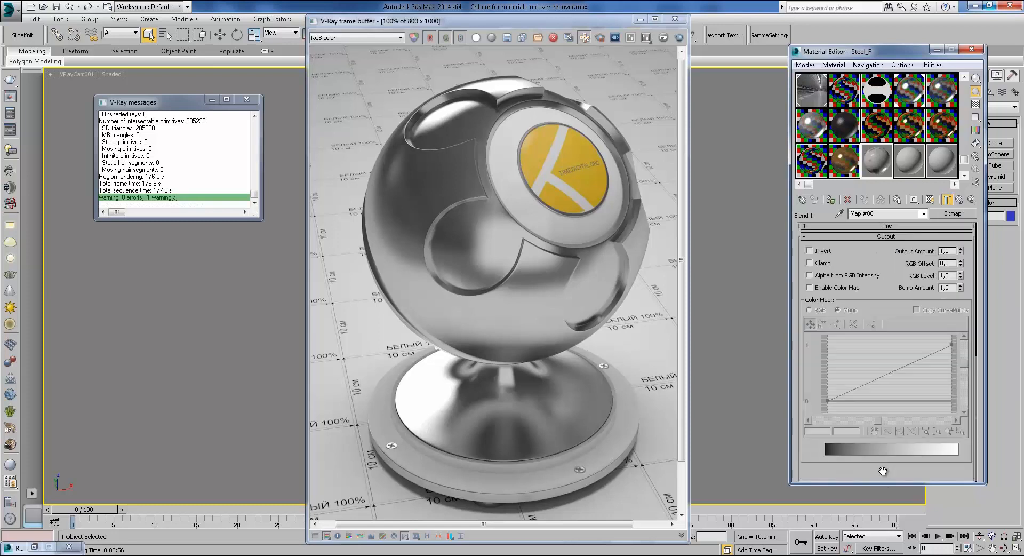
pyautogui.click(827, 252)
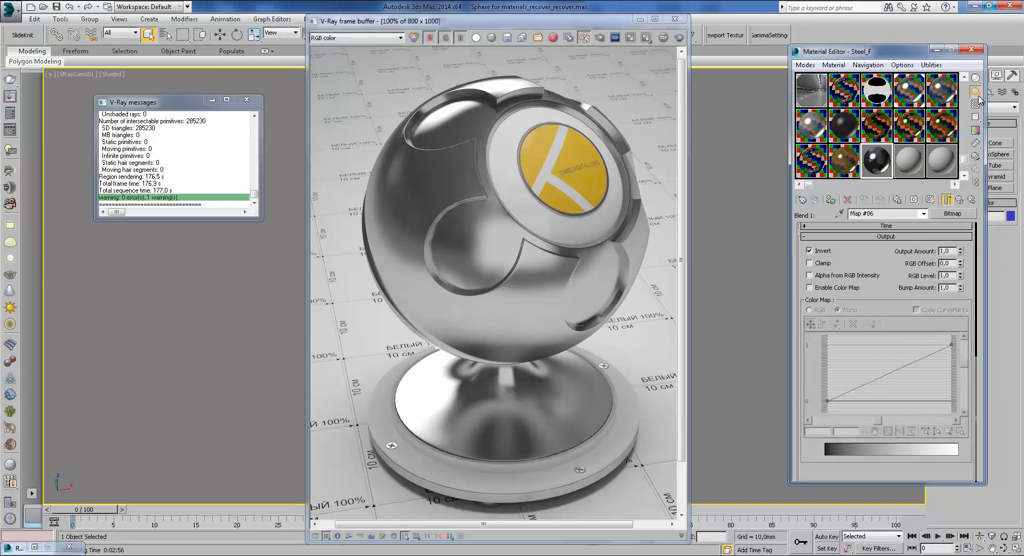
pyautogui.doubleClick(876, 160)
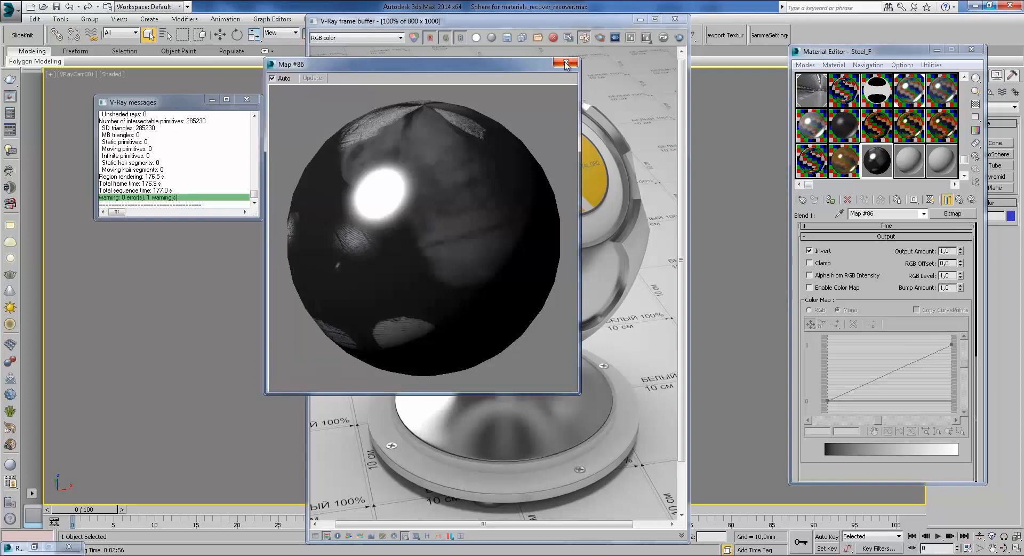
pyautogui.click(572, 64)
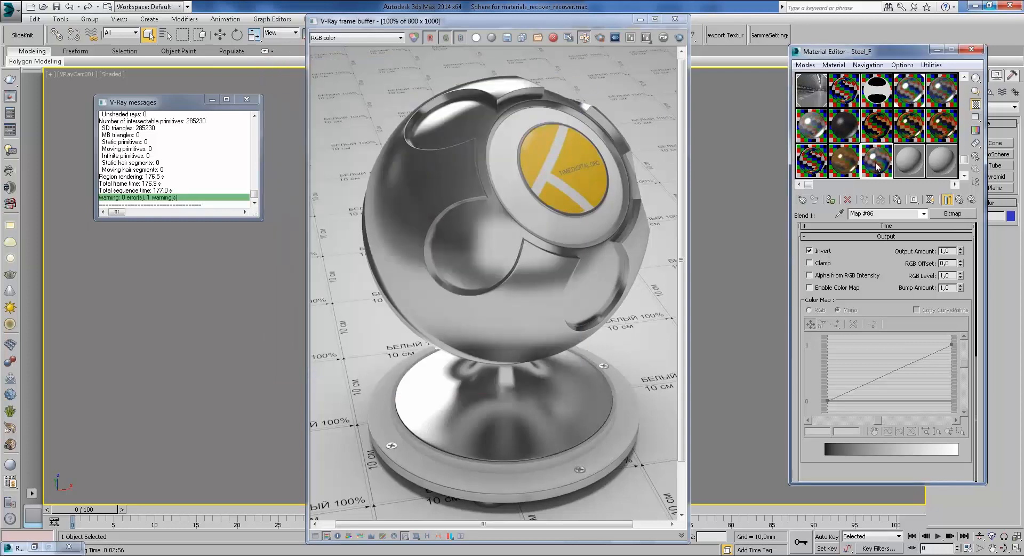
pyautogui.doubleClick(877, 166)
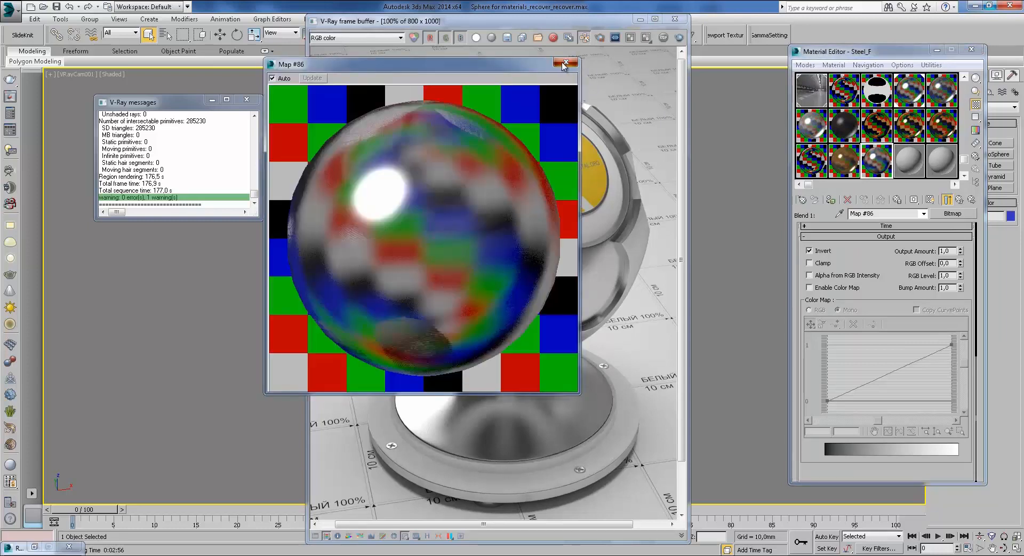
pyautogui.click(564, 64)
pyautogui.scroll(10, 888, 251)
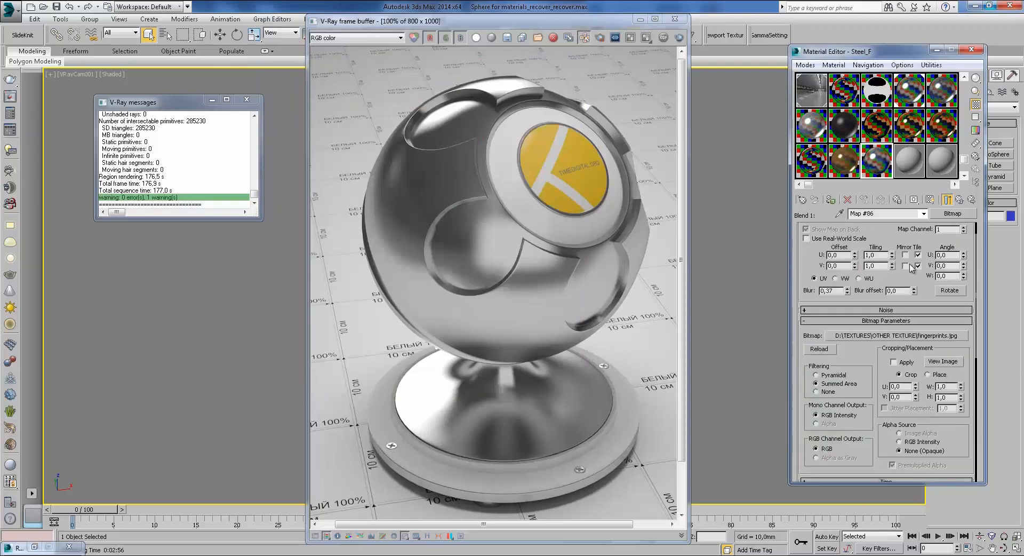
# Step: Set coat 1's blend colour to black (RGB 0,0,0)
pyautogui.click(959, 199)
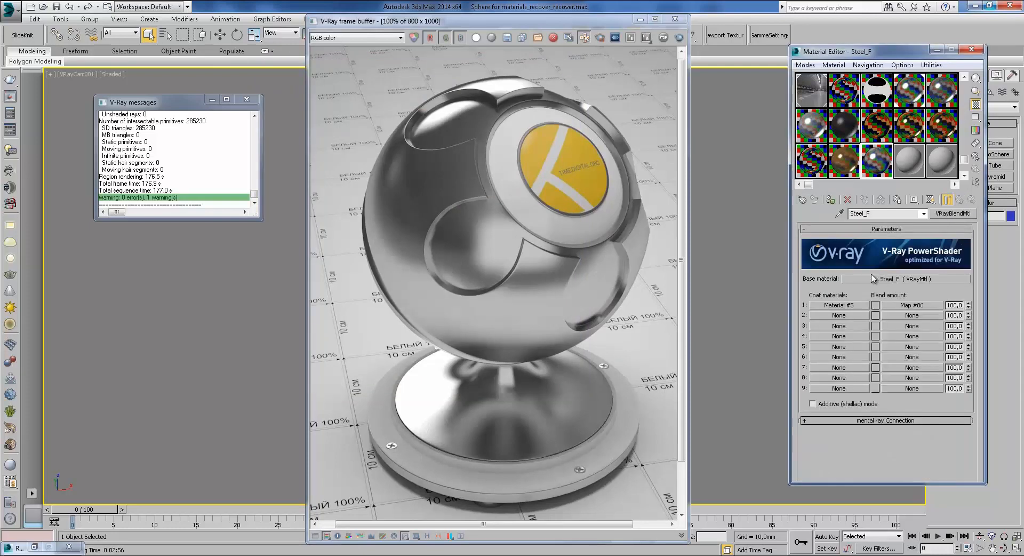
pyautogui.click(875, 306)
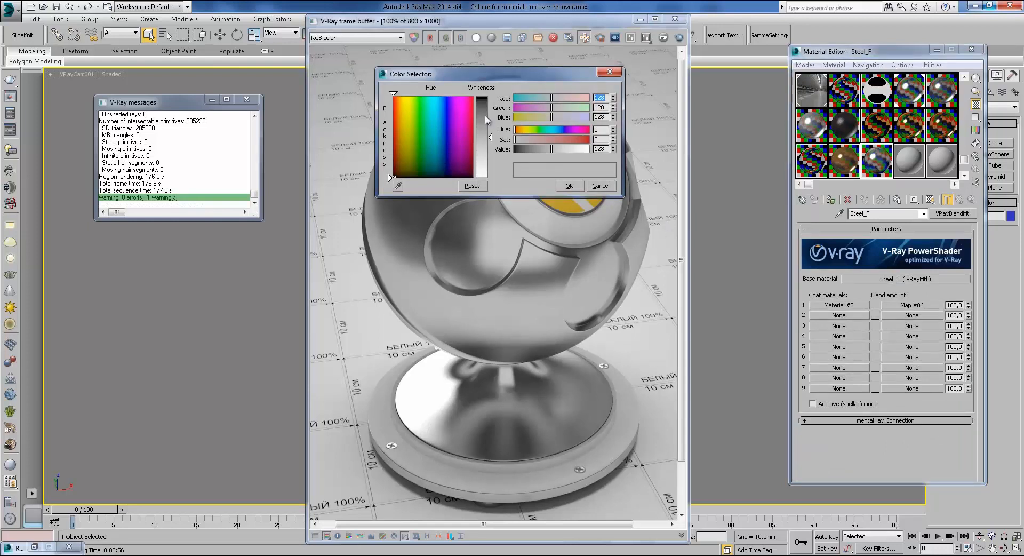
pyautogui.moveTo(486, 120); pyautogui.dragTo(483, 96)
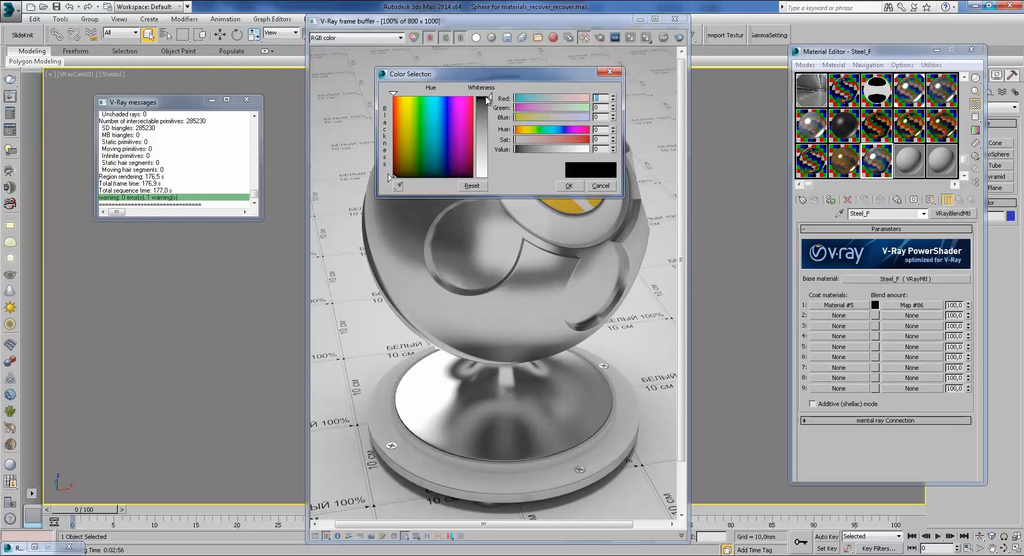
pyautogui.click(568, 186)
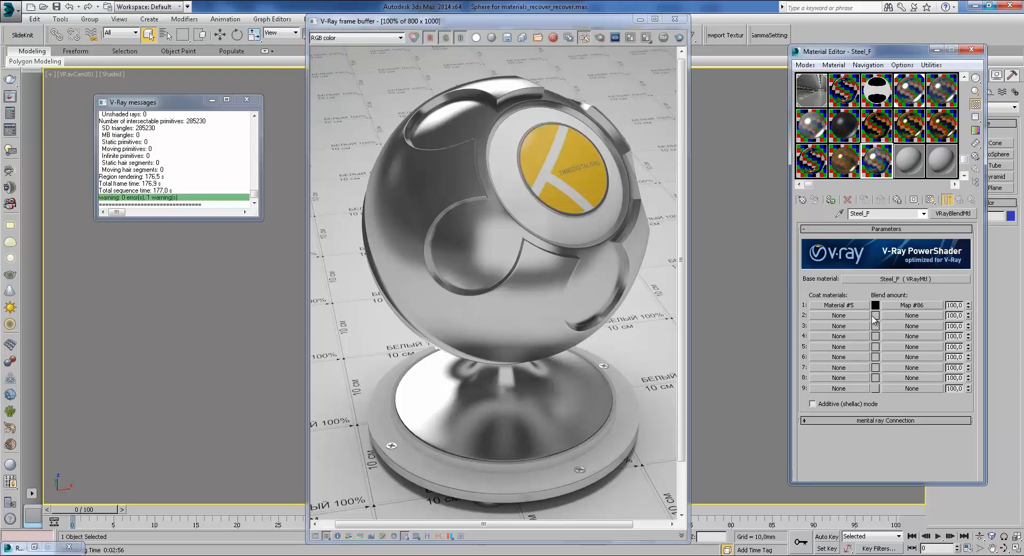
# Step: Set coat 1's blend amount to 50, close the render window, and reopen Map #86's settings
pyautogui.write('50')
pyautogui.press('Return')
pyautogui.click(675, 19)
pyautogui.click(709, 186)
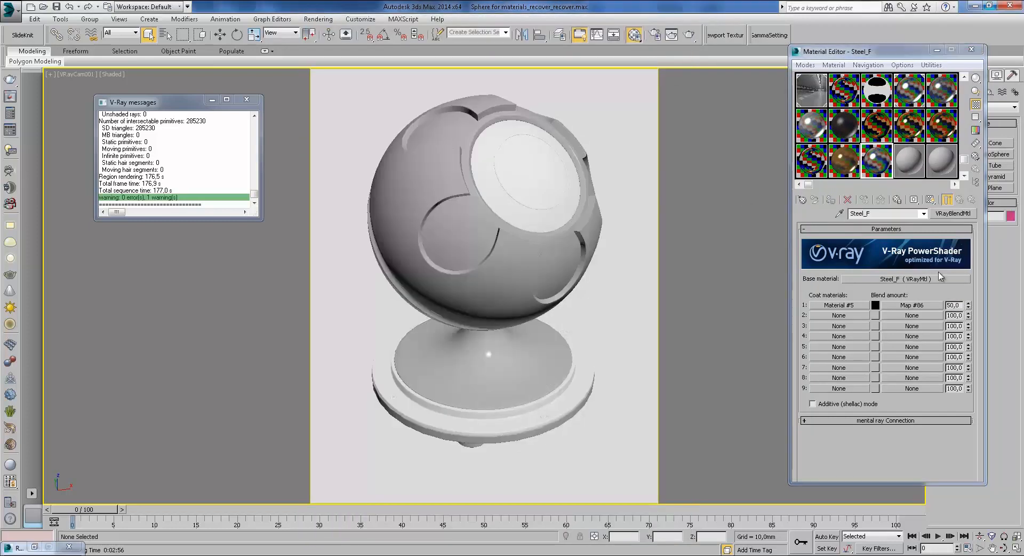
pyautogui.click(907, 306)
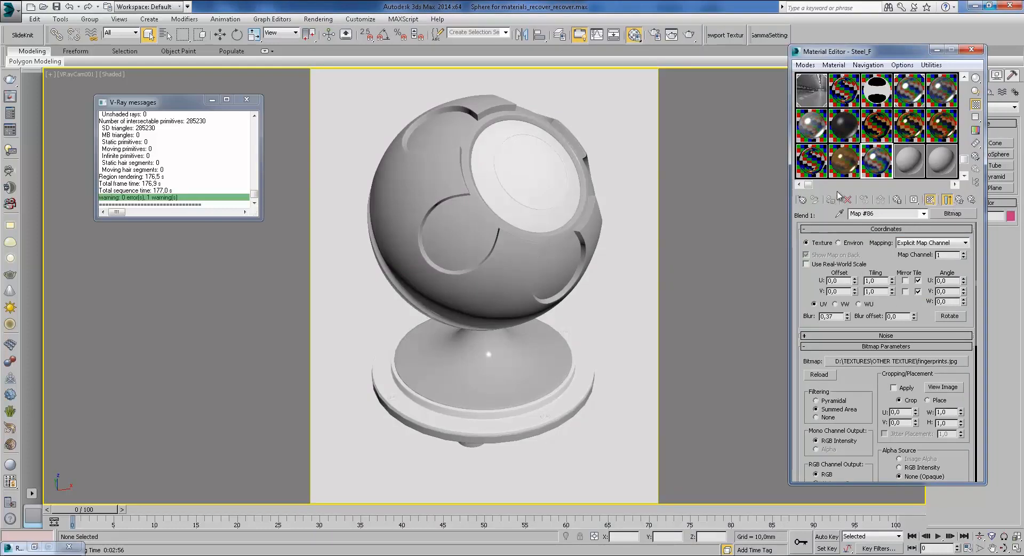
# Step: Show the fingerprints map on the shaderball in the viewport and shift its U offset negative
pyautogui.click(509, 249)
pyautogui.click(693, 323)
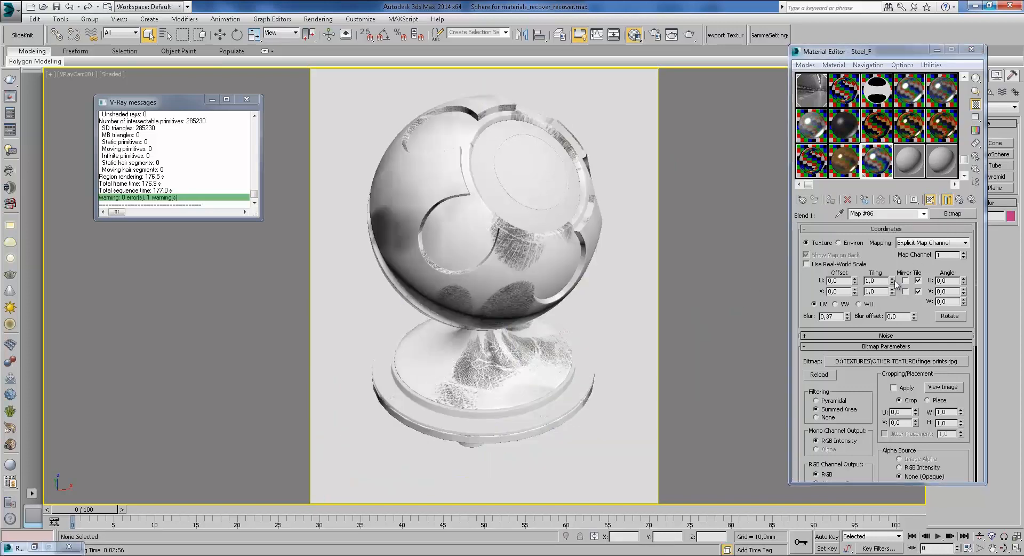
pyautogui.moveTo(854, 286); pyautogui.dragTo(851, 297)
# Step: Render only a region covering the sphere's upper half
pyautogui.click(654, 35)
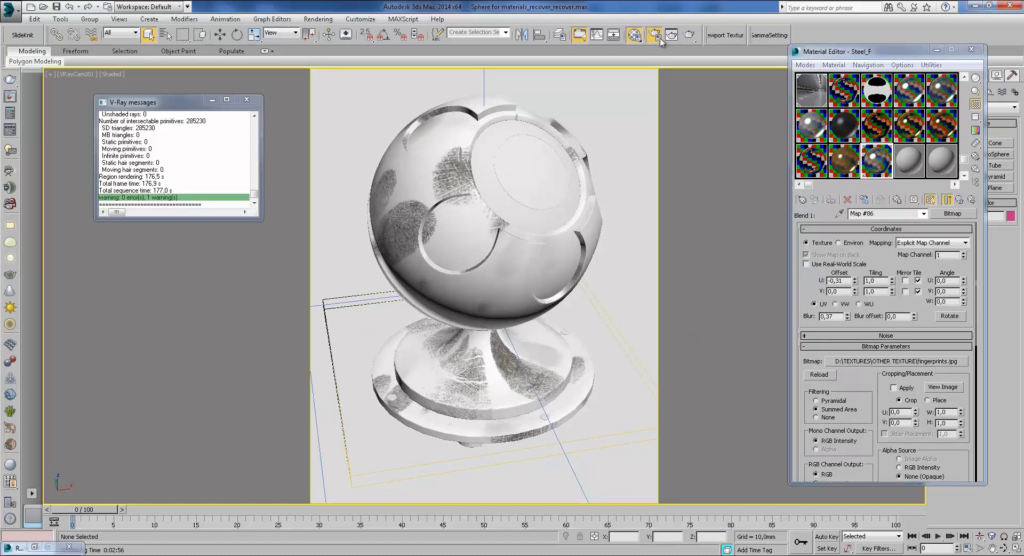
pyautogui.click(806, 158)
pyautogui.click(805, 181)
pyautogui.moveTo(452, 186); pyautogui.dragTo(444, 202)
pyautogui.moveTo(510, 263); pyautogui.dragTo(570, 353)
pyautogui.click(689, 35)
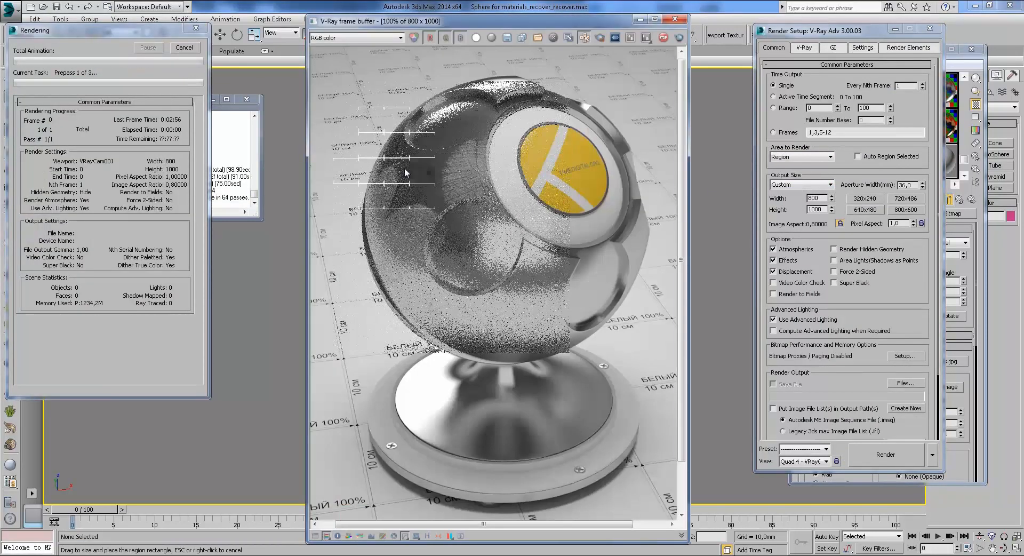
# Step: Set Steel_F's coat 1 blend amount to 20 and test-render the region
pyautogui.click(895, 29)
pyautogui.click(675, 18)
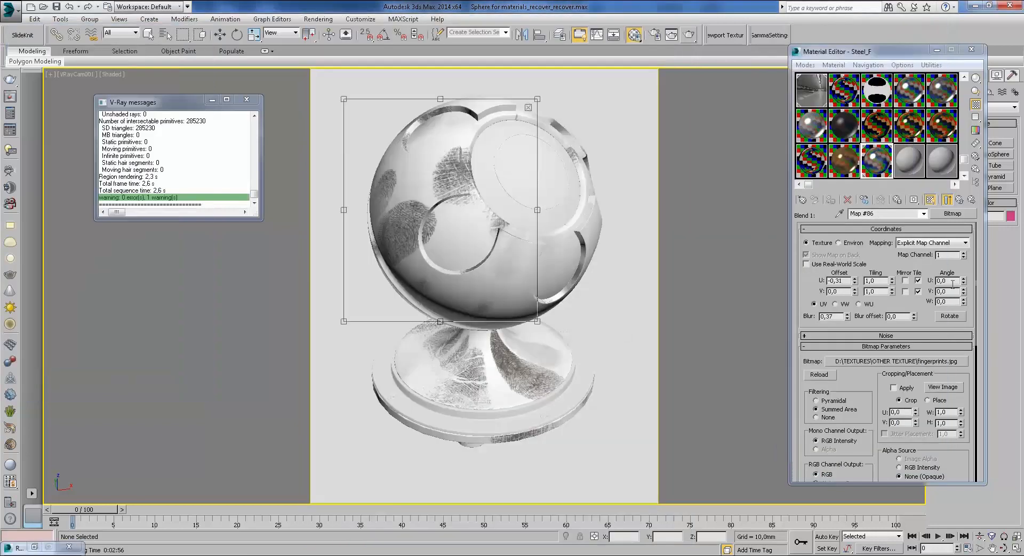
pyautogui.click(959, 199)
pyautogui.doubleClick(955, 304)
pyautogui.write('20')
pyautogui.press('Return')
pyautogui.click(690, 35)
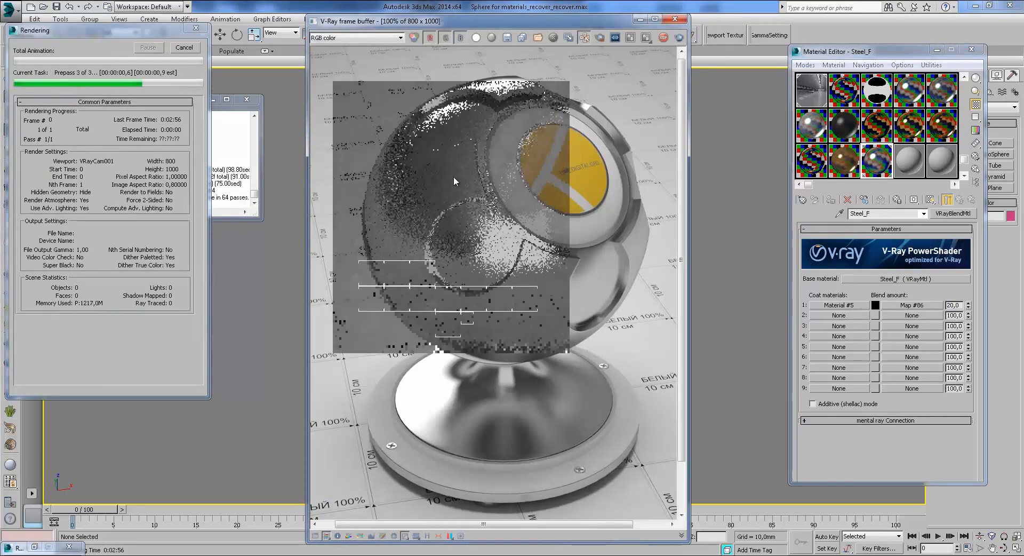
pyautogui.scroll(1, 461, 179)
pyautogui.scroll(-1, 516, 209)
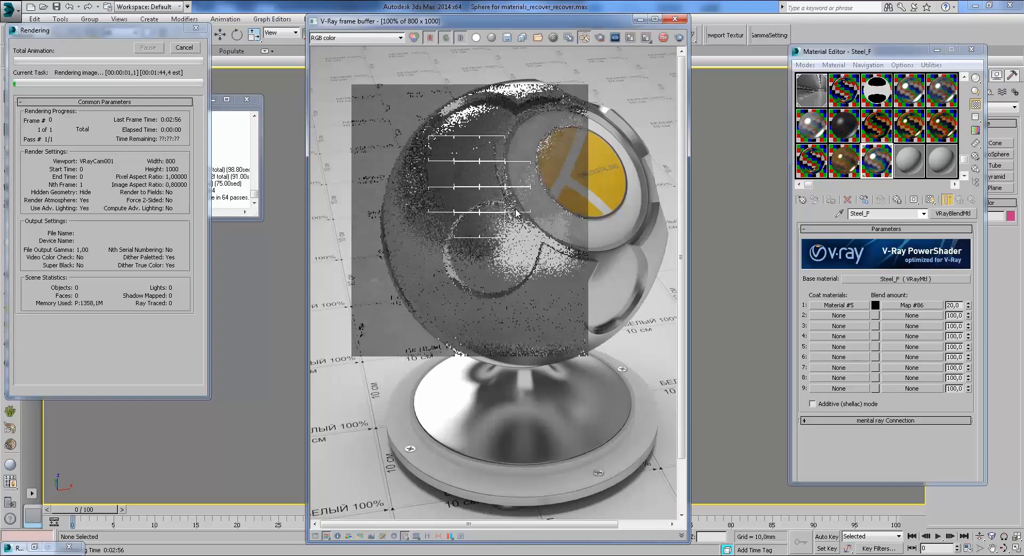
pyautogui.scroll(2, 516, 212)
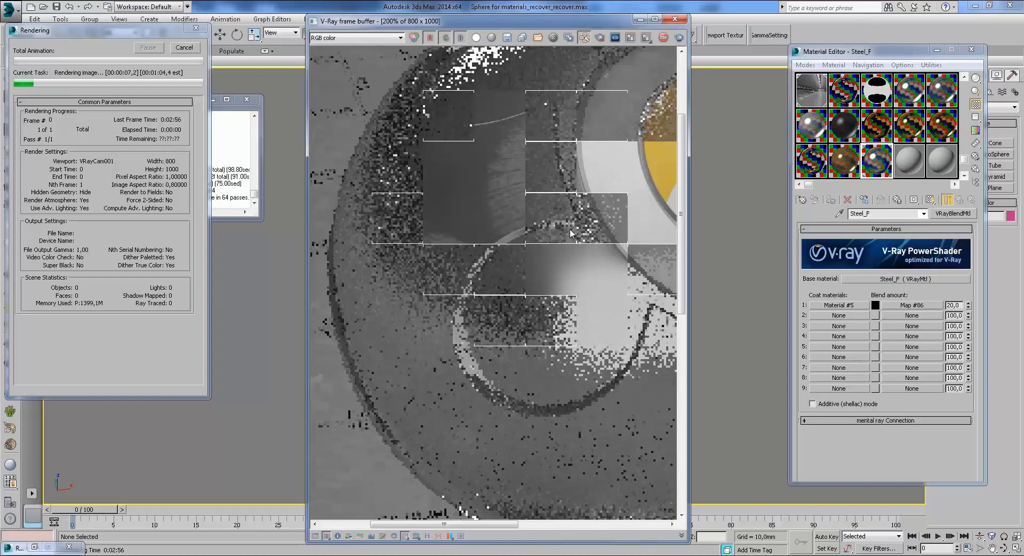
# Step: Cancel that render, lower the blend amount to 3, and render the region again
pyautogui.click(180, 53)
pyautogui.click(675, 19)
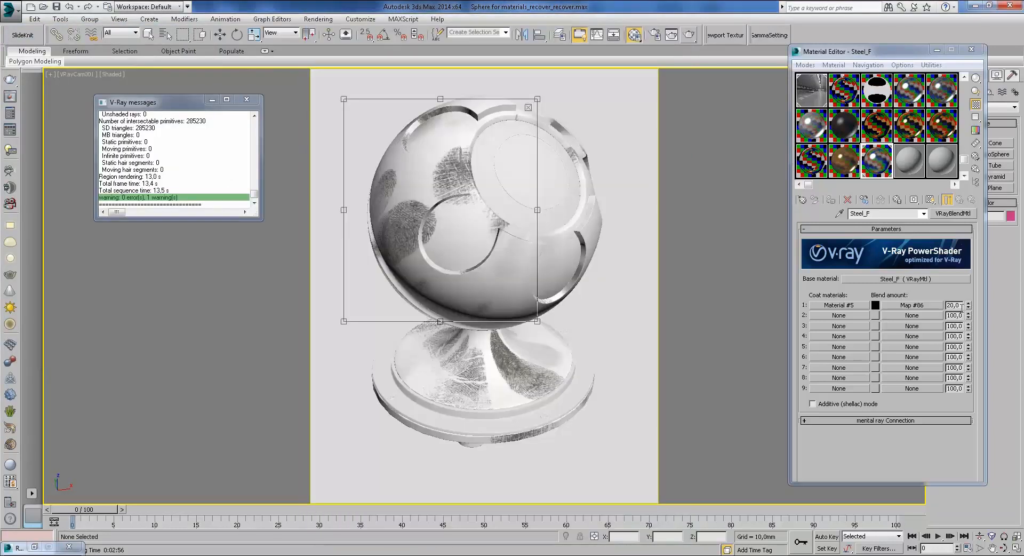
pyautogui.moveTo(960, 305); pyautogui.dragTo(909, 294)
pyautogui.write('3')
pyautogui.click(688, 35)
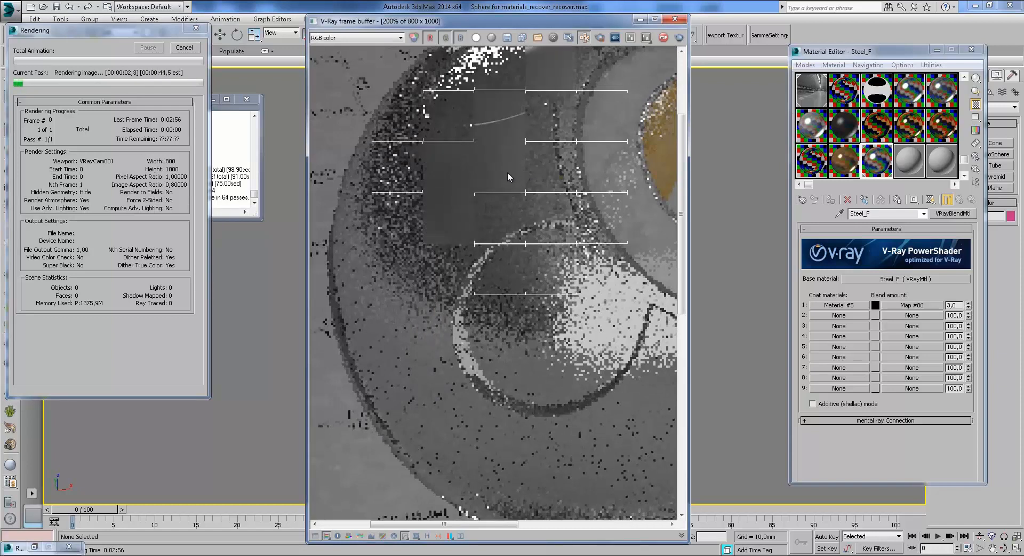
pyautogui.moveTo(519, 155); pyautogui.dragTo(500, 200, button='middle')
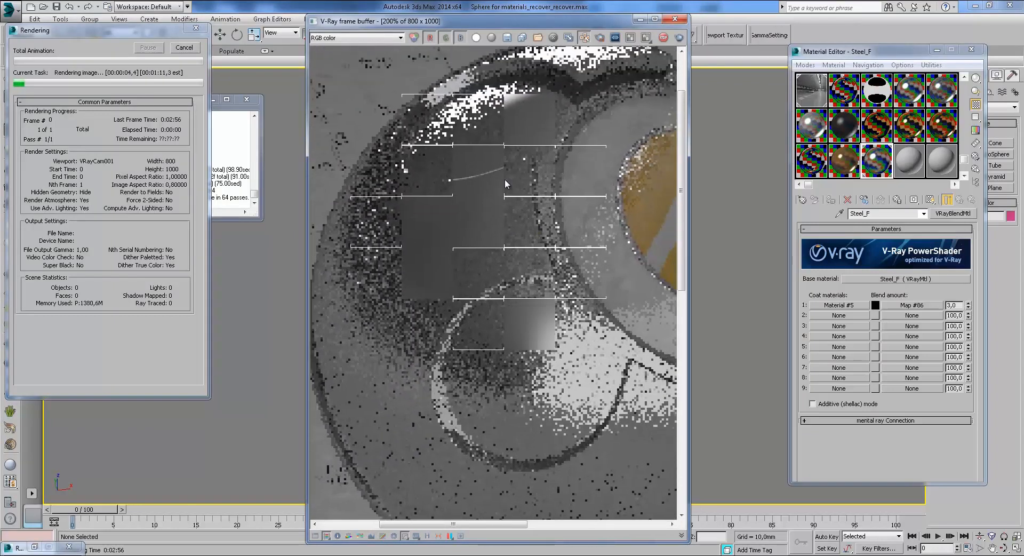
pyautogui.moveTo(484, 254); pyautogui.dragTo(508, 203, button='middle')
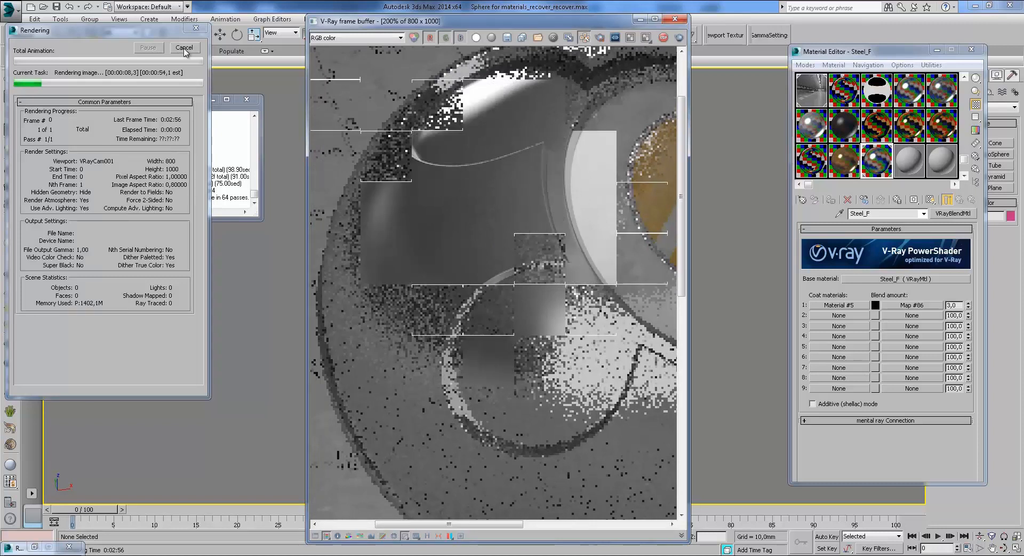
pyautogui.click(640, 20)
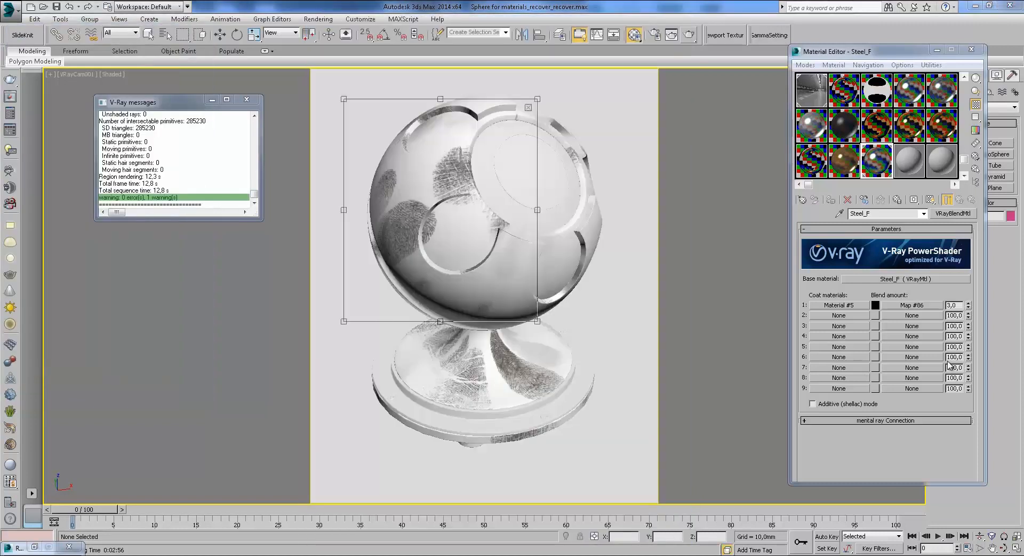
# Step: Set coat 1's blend amount to 5 and inspect a region test render before cancelling it
pyautogui.click(907, 296)
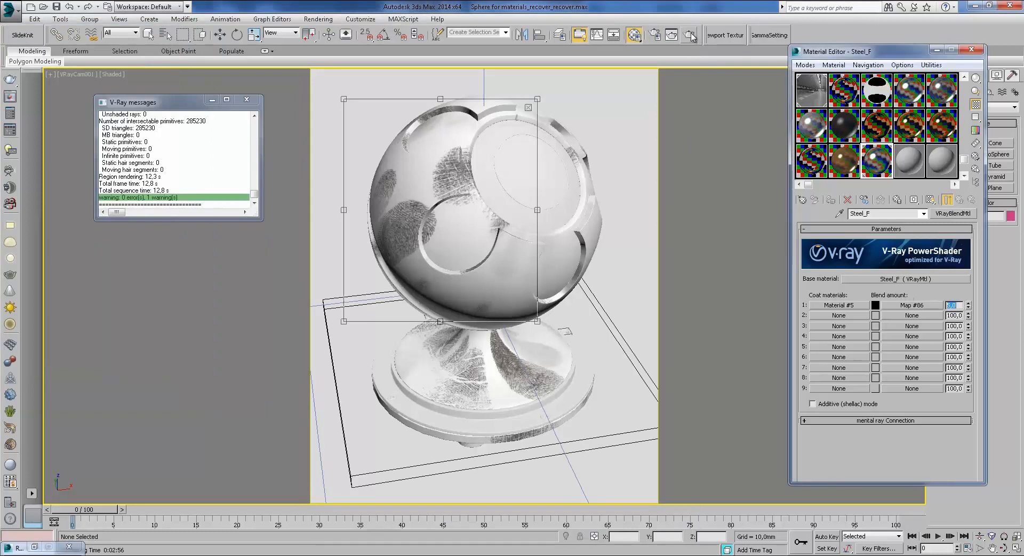
pyautogui.click(689, 35)
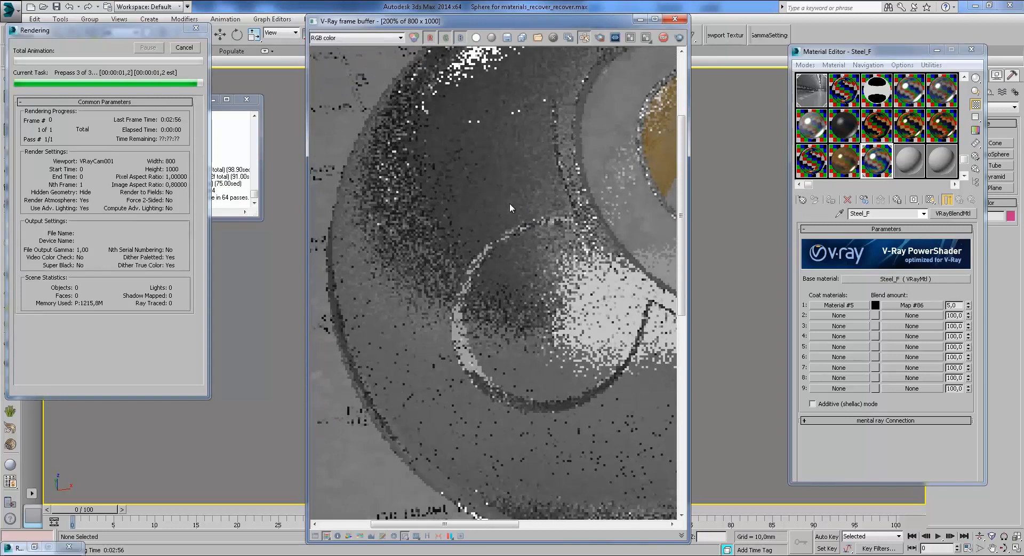
pyautogui.moveTo(469, 207); pyautogui.dragTo(495, 244, button='middle')
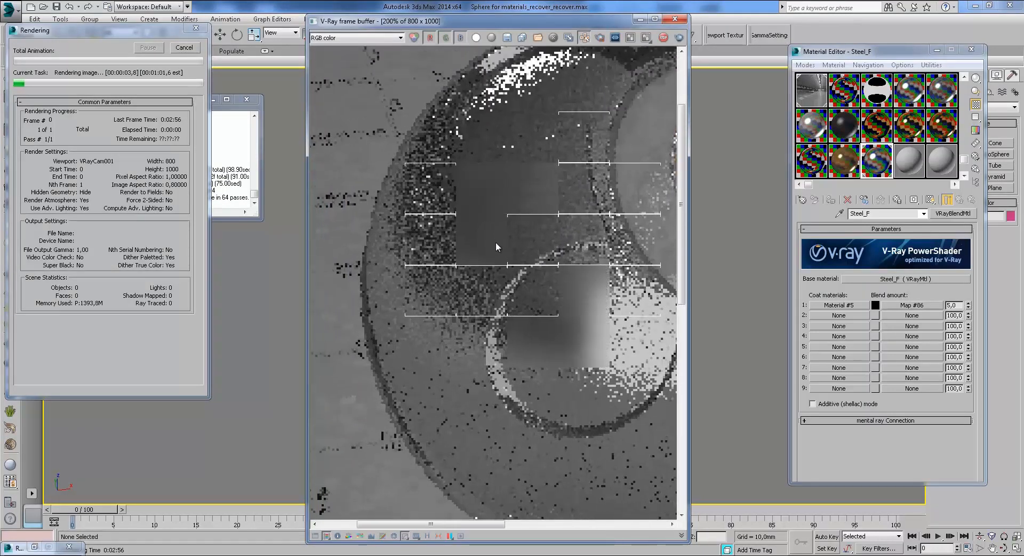
pyautogui.moveTo(555, 291); pyautogui.dragTo(478, 223, button='middle')
pyautogui.scroll(-1, 478, 223)
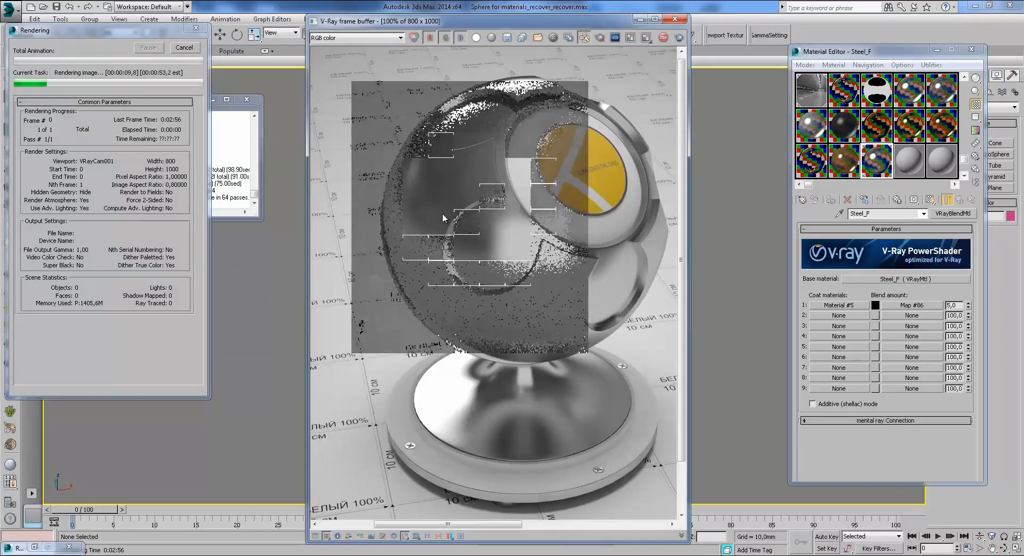
pyautogui.scroll(1, 442, 213)
pyautogui.moveTo(441, 190); pyautogui.dragTo(513, 244, button='middle')
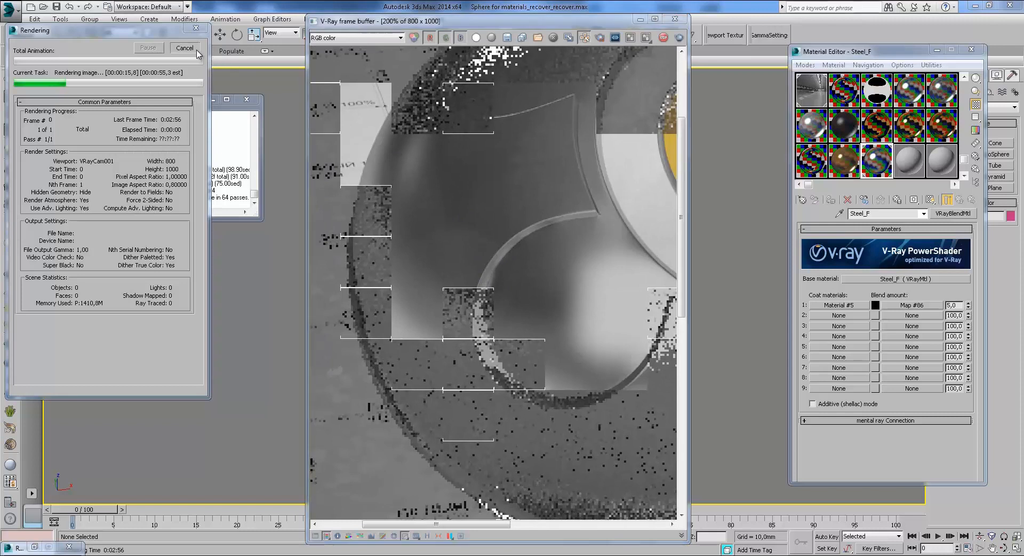
pyautogui.click(195, 49)
pyautogui.click(640, 19)
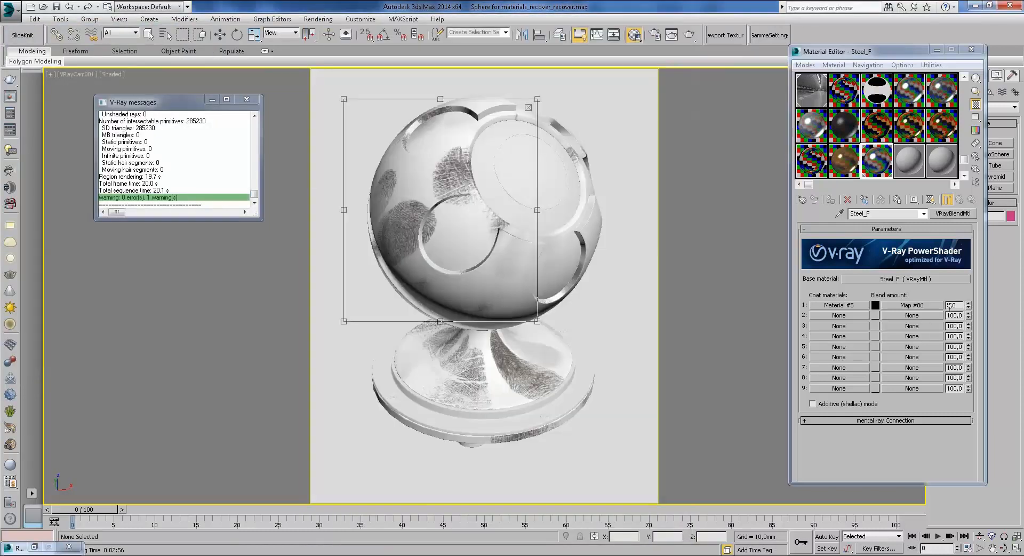
# Step: Reduce the fingerprints bitmap Map #86 blur to its minimum of 0,01
pyautogui.click(929, 304)
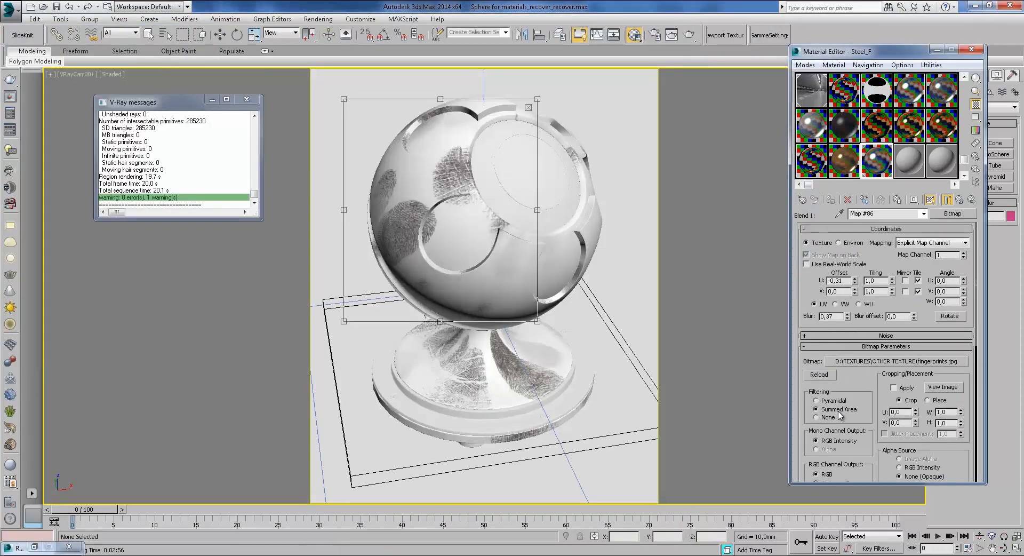
pyautogui.rightClick(848, 318)
pyautogui.click(959, 199)
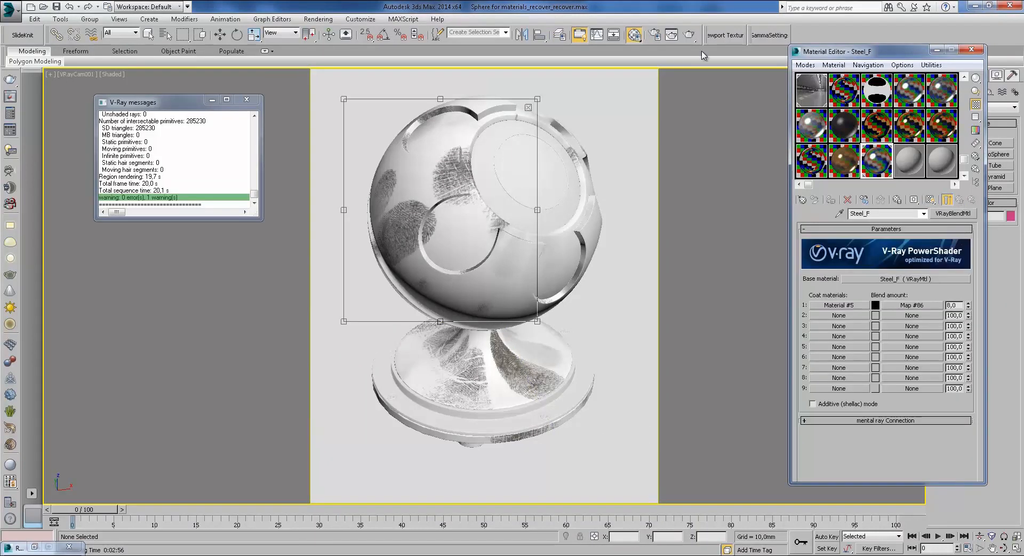
# Step: Enlarge the viewport render region to cover the whole sphere and render it
pyautogui.moveTo(537, 322); pyautogui.dragTo(611, 339)
pyautogui.moveTo(579, 278); pyautogui.dragTo(587, 248)
pyautogui.moveTo(620, 308); pyautogui.dragTo(623, 347)
pyautogui.click(689, 34)
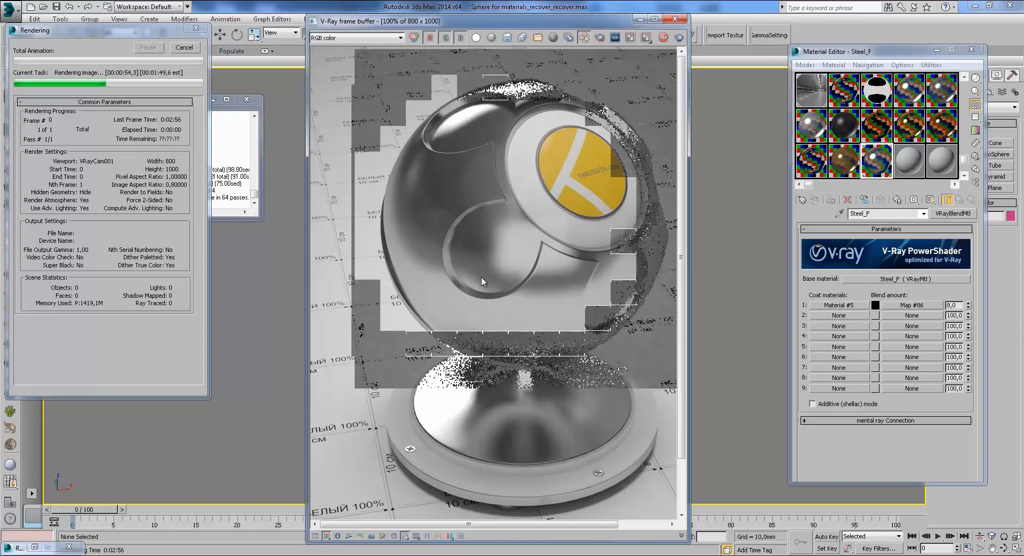
# Step: Zoom and pan over the sphere in the frame buffer to examine the fingerprint coat, then cancel the render
pyautogui.scroll(1, 446, 190)
pyautogui.moveTo(520, 176); pyautogui.dragTo(517, 279, button='middle')
pyautogui.moveTo(529, 233); pyautogui.dragTo(489, 272, button='middle')
pyautogui.scroll(-1, 502, 257)
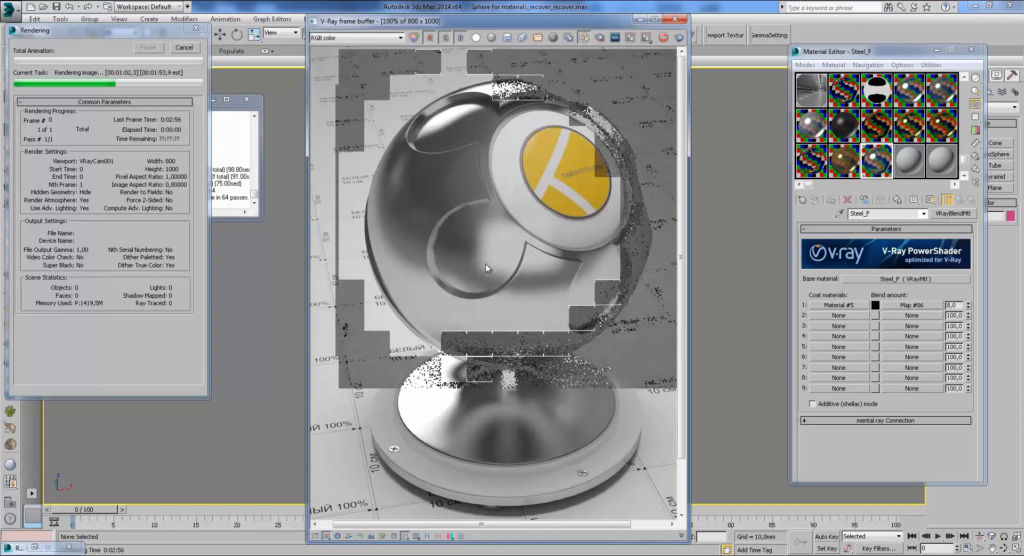
pyautogui.scroll(1, 447, 180)
pyautogui.moveTo(447, 180); pyautogui.dragTo(423, 267, button='middle')
pyautogui.scroll(1, 423, 268)
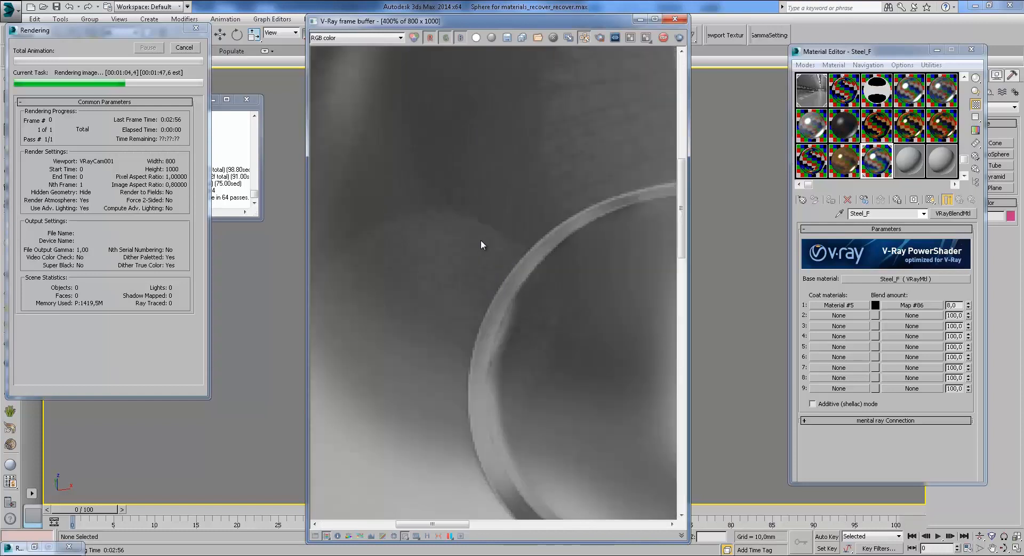
pyautogui.scroll(-1, 472, 273)
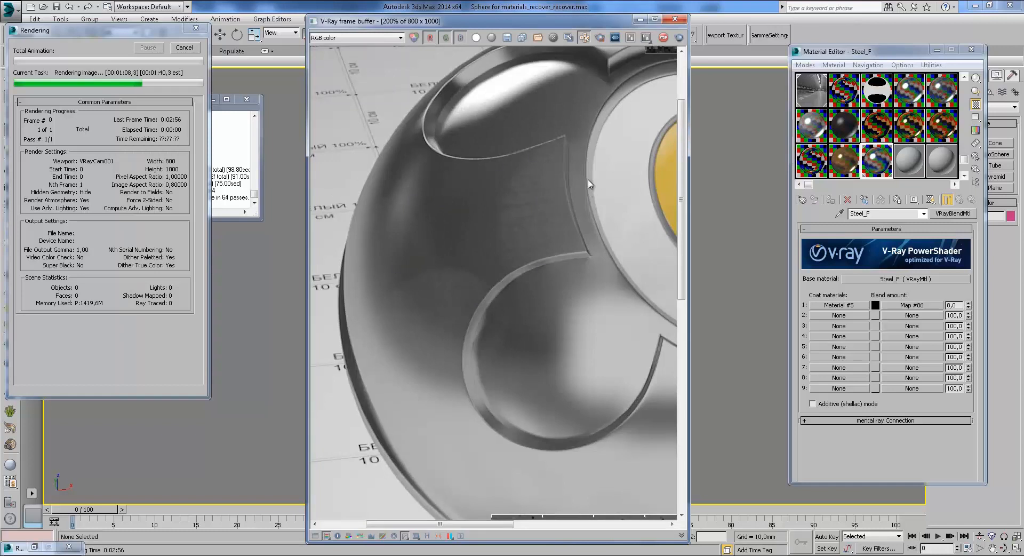
pyautogui.scroll(1, 512, 229)
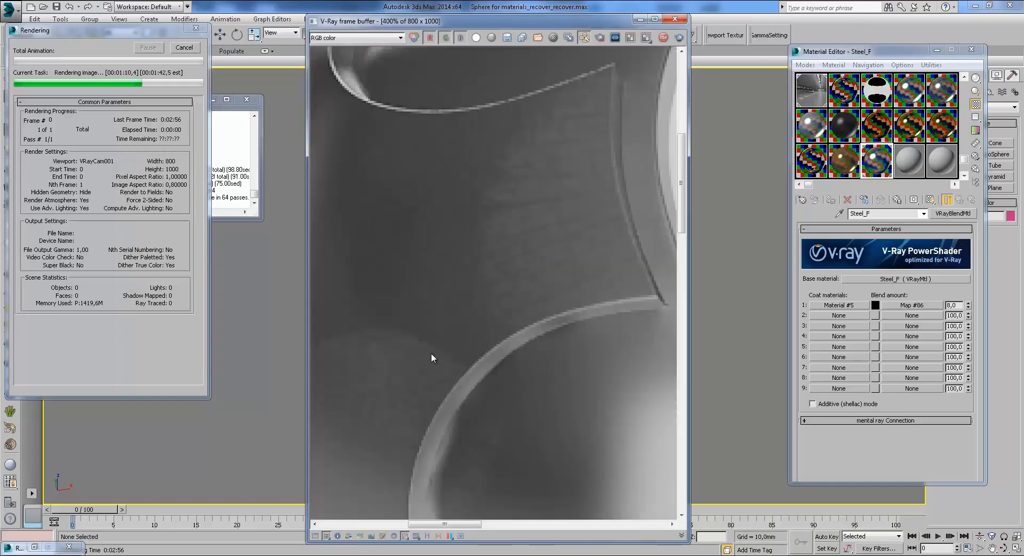
pyautogui.scroll(-1, 483, 293)
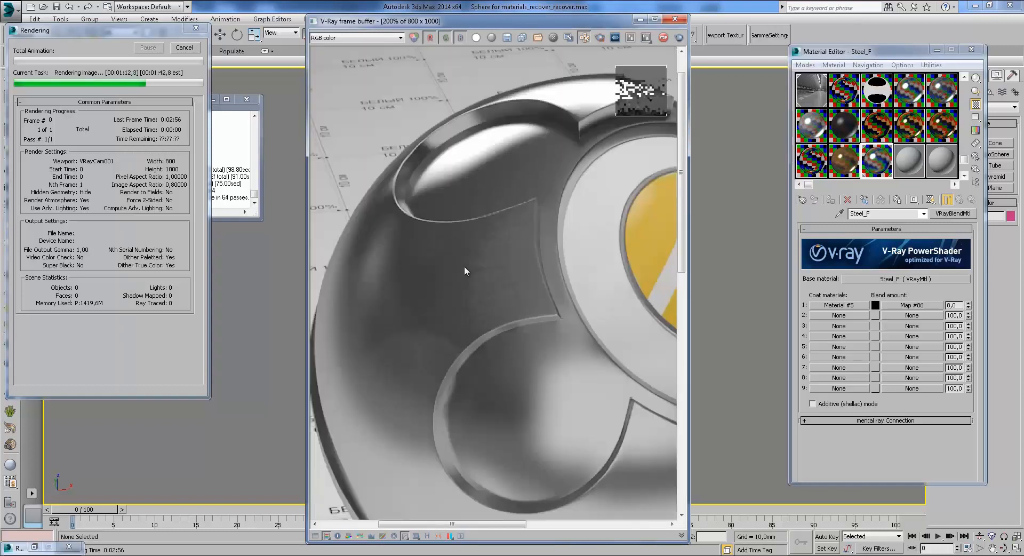
pyautogui.moveTo(425, 337); pyautogui.dragTo(429, 328, button='middle')
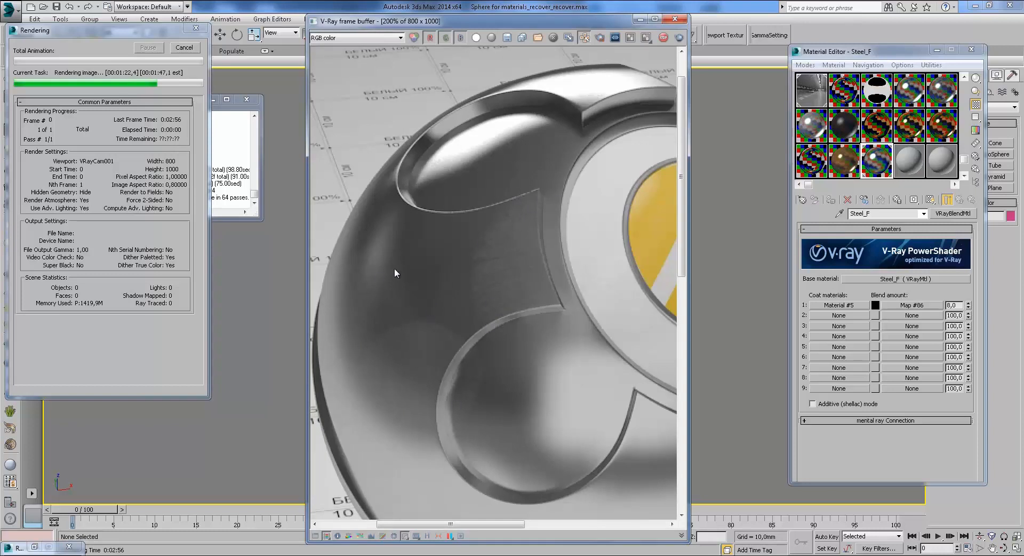
pyautogui.scroll(-4, 491, 262)
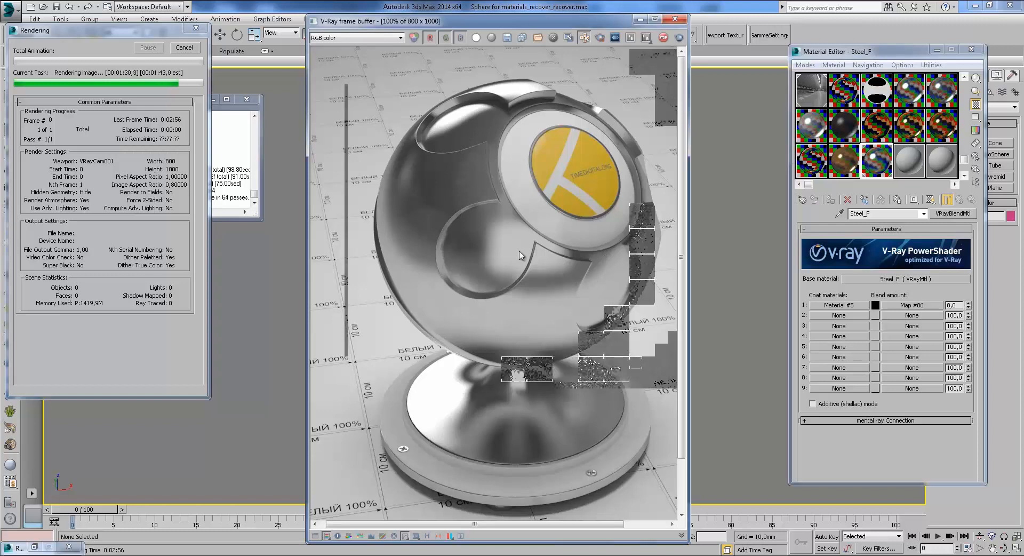
pyautogui.click(185, 49)
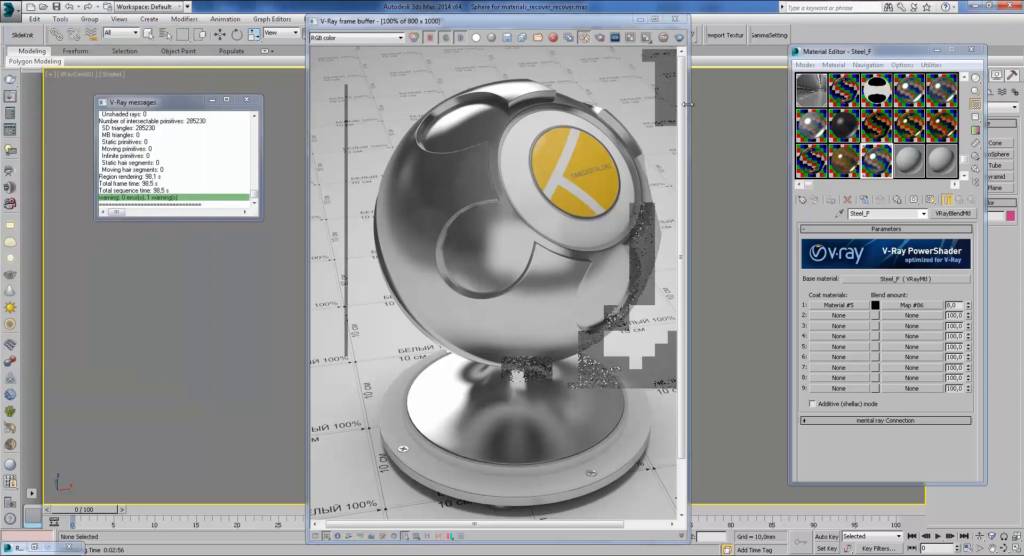
# Step: Load Steel, then the Steel_2 VRayBlendMtl, in the Material Editor and select the shaderball sphere
pyautogui.click(728, 55)
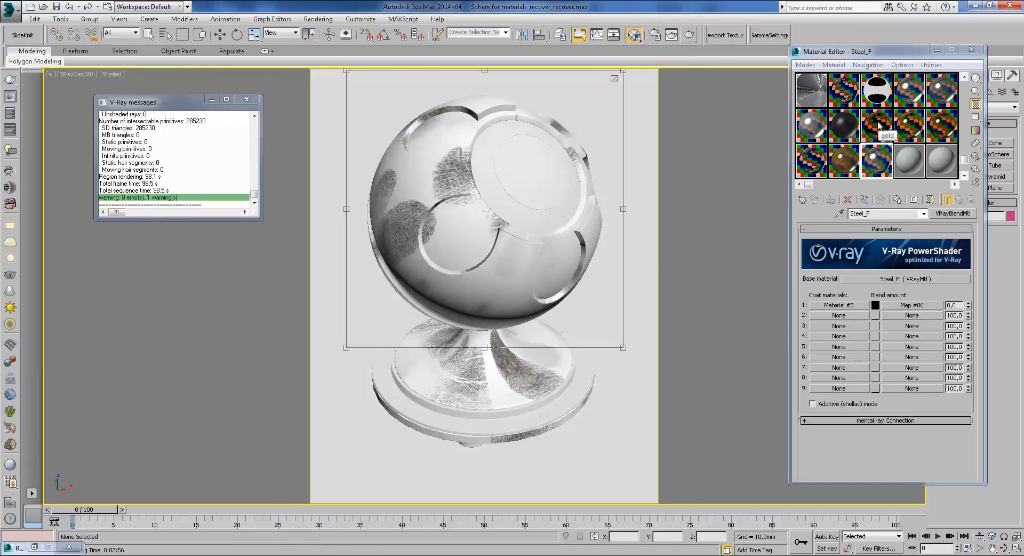
pyautogui.click(938, 97)
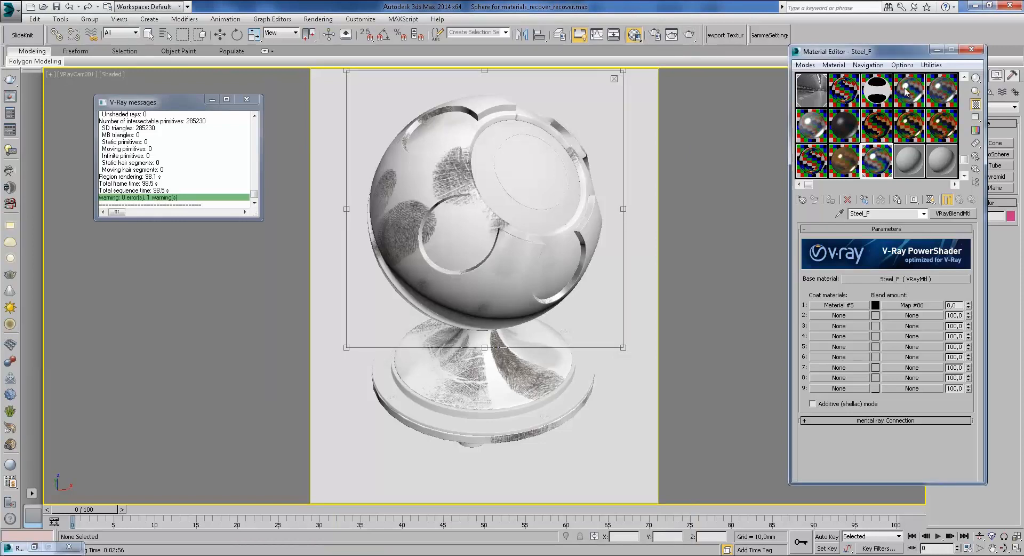
pyautogui.click(939, 98)
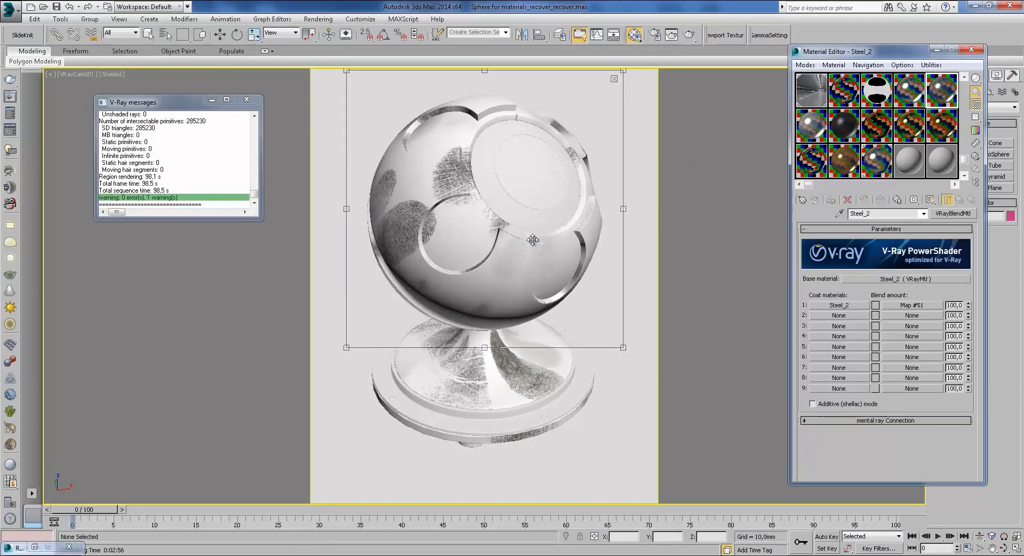
pyautogui.click(597, 96)
pyautogui.click(427, 174)
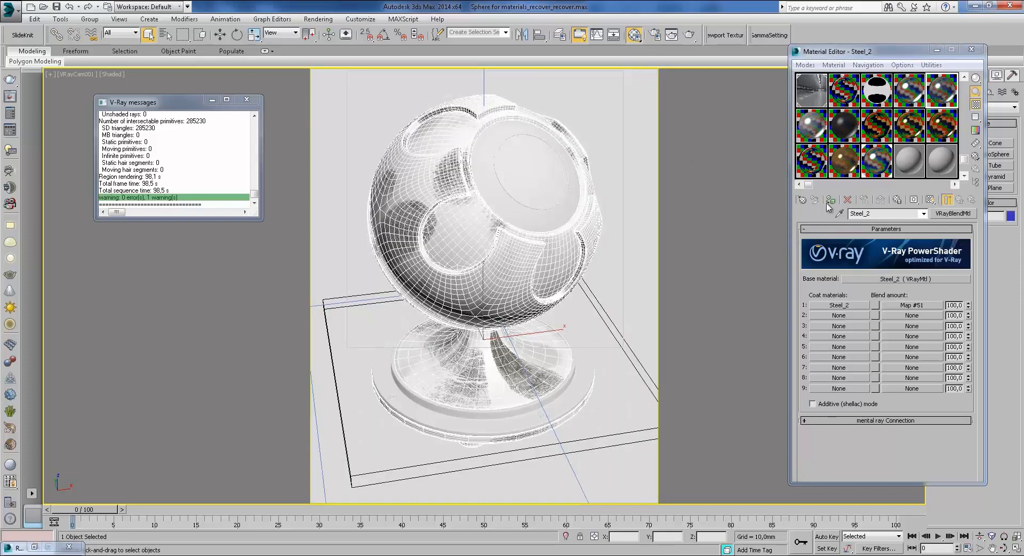
# Step: Bring up the reference photos in Photo Viewer and advance to the dumbbell image 10530_b.jpg
pyautogui.moveTo(312, 554)
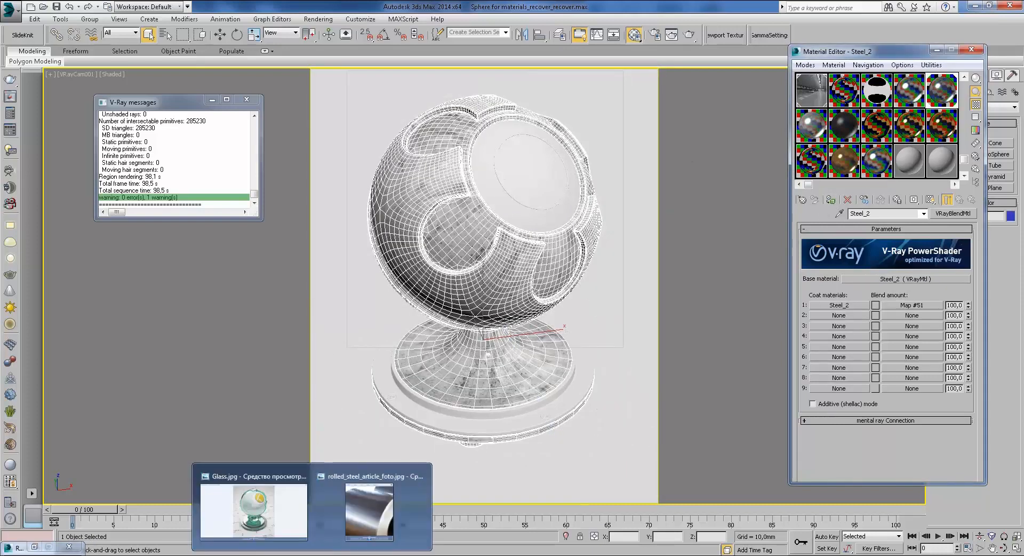
pyautogui.click(288, 520)
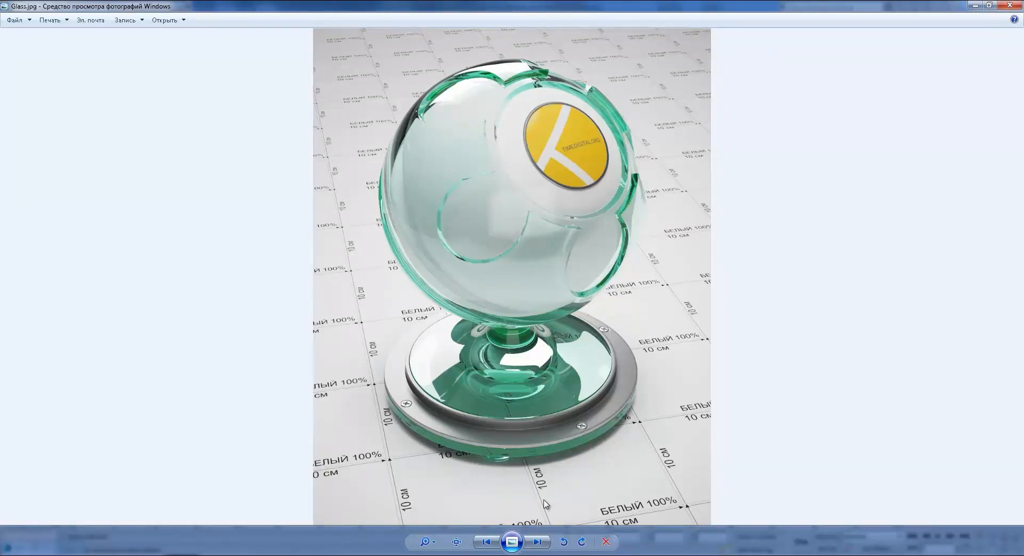
pyautogui.moveTo(312, 552)
pyautogui.click(377, 497)
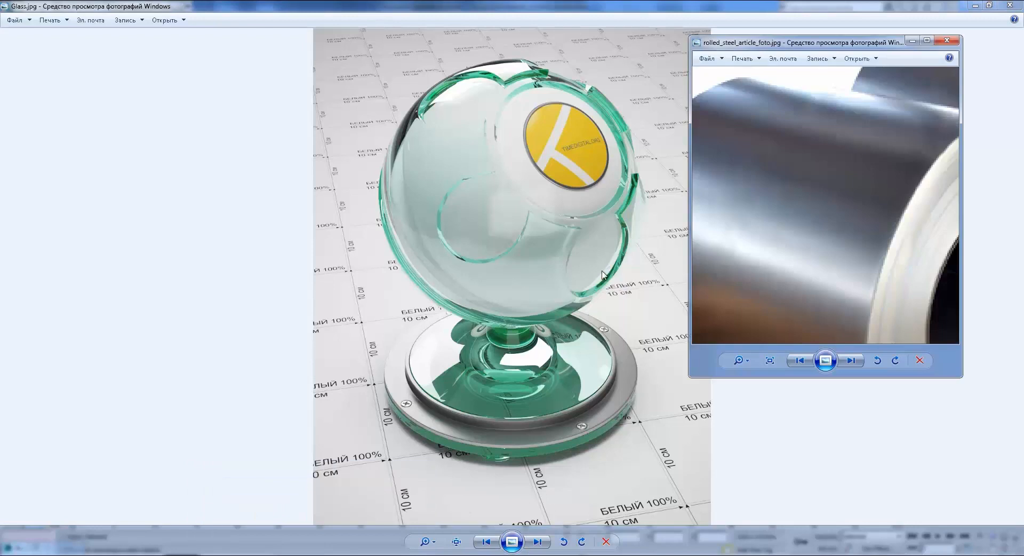
pyautogui.click(851, 360)
pyautogui.click(851, 360)
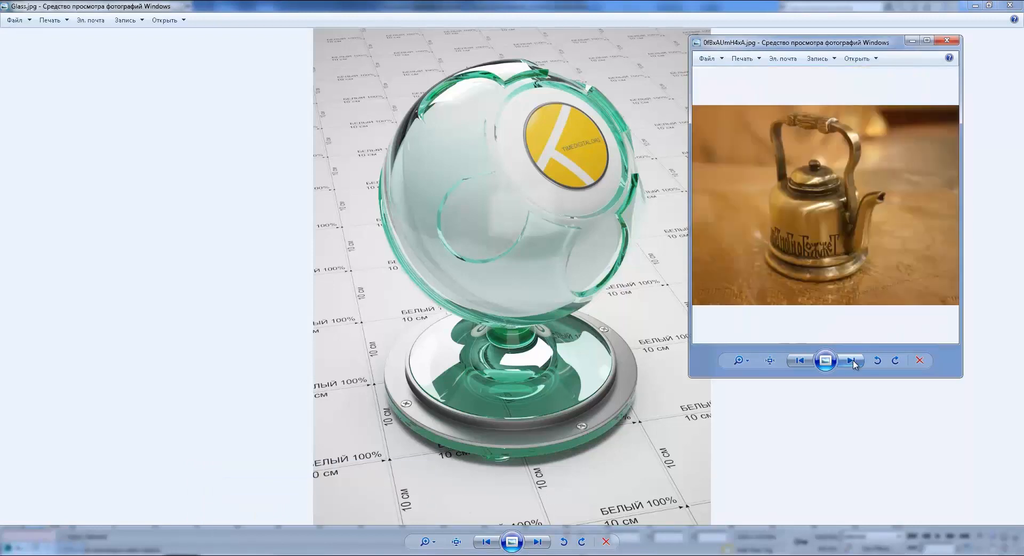
pyautogui.click(852, 362)
pyautogui.click(852, 361)
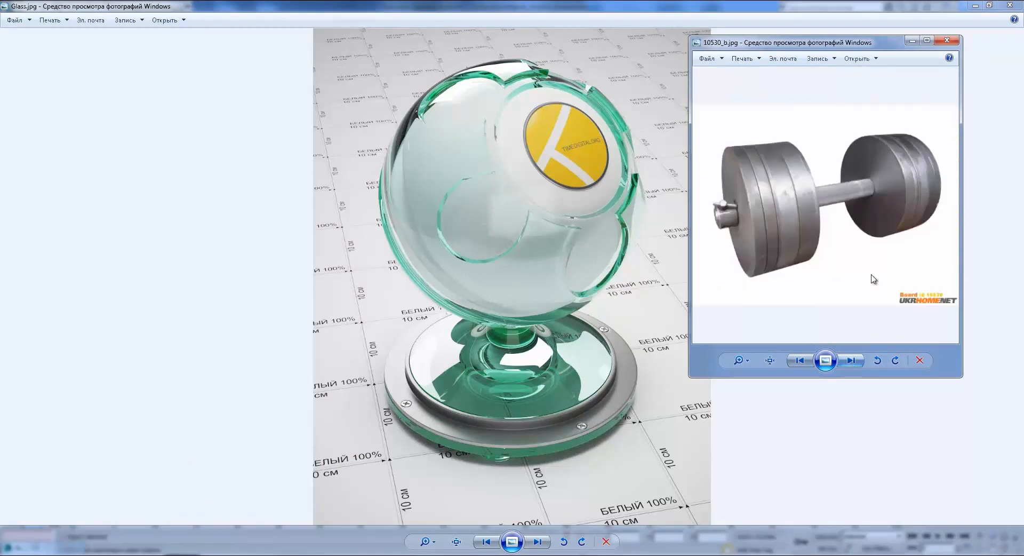
# Step: Zoom onto the dumbbell's knurled bar, then return to 3ds Max and open Steel_2's base material
pyautogui.scroll(3, 847, 182)
pyautogui.scroll(3, 848, 183)
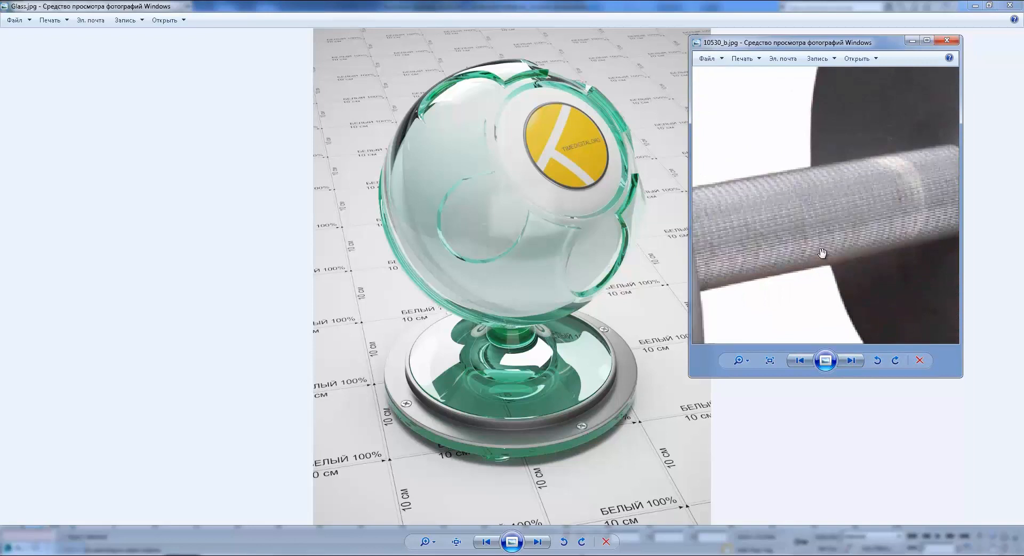
pyautogui.scroll(-5, 810, 224)
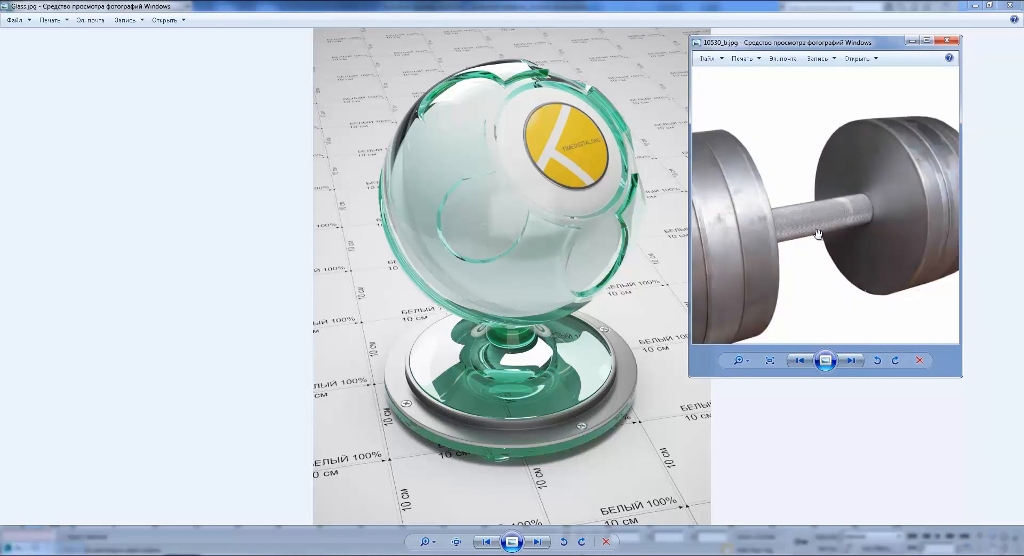
pyautogui.scroll(2, 868, 202)
pyautogui.moveTo(869, 203); pyautogui.dragTo(821, 216)
pyautogui.scroll(4, 768, 224)
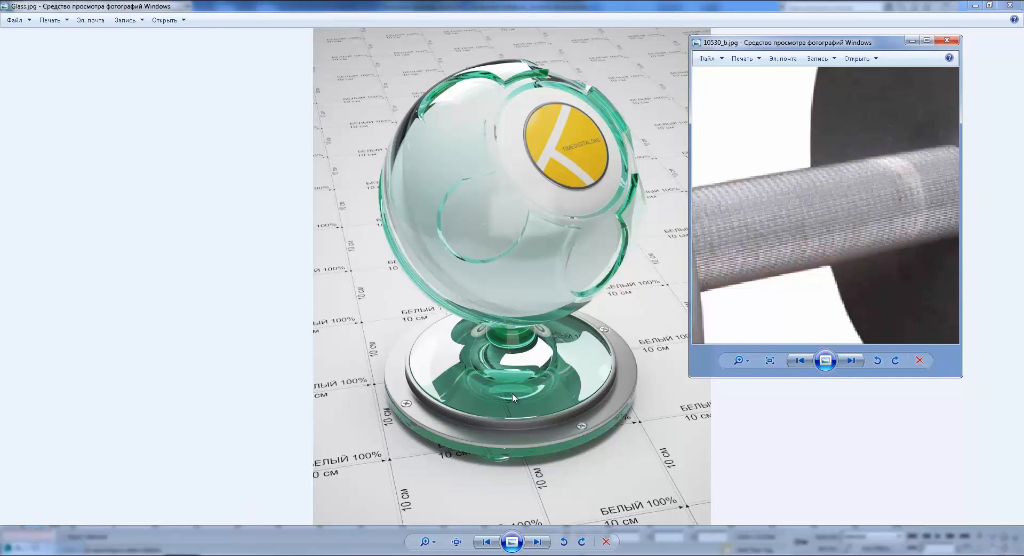
pyautogui.click(170, 518)
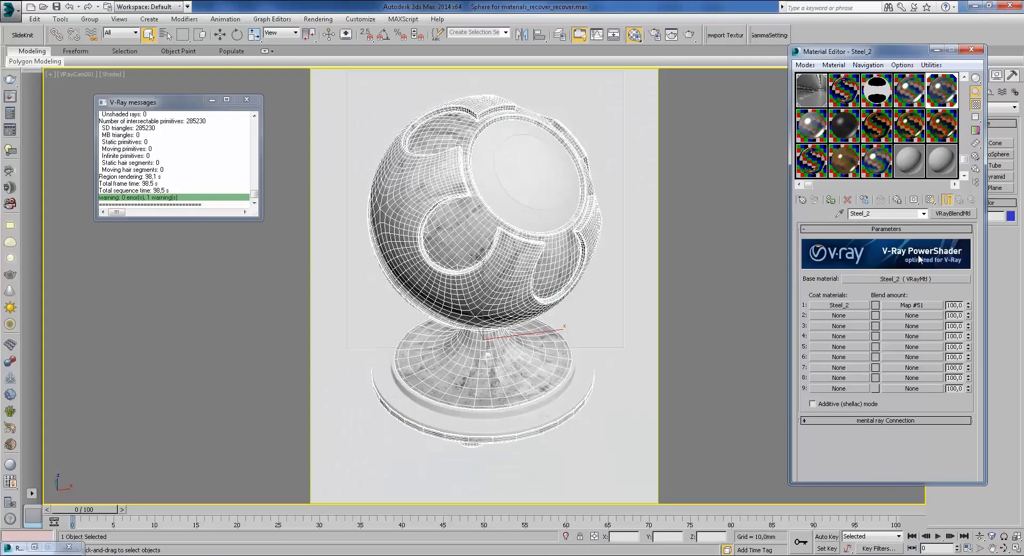
pyautogui.click(906, 279)
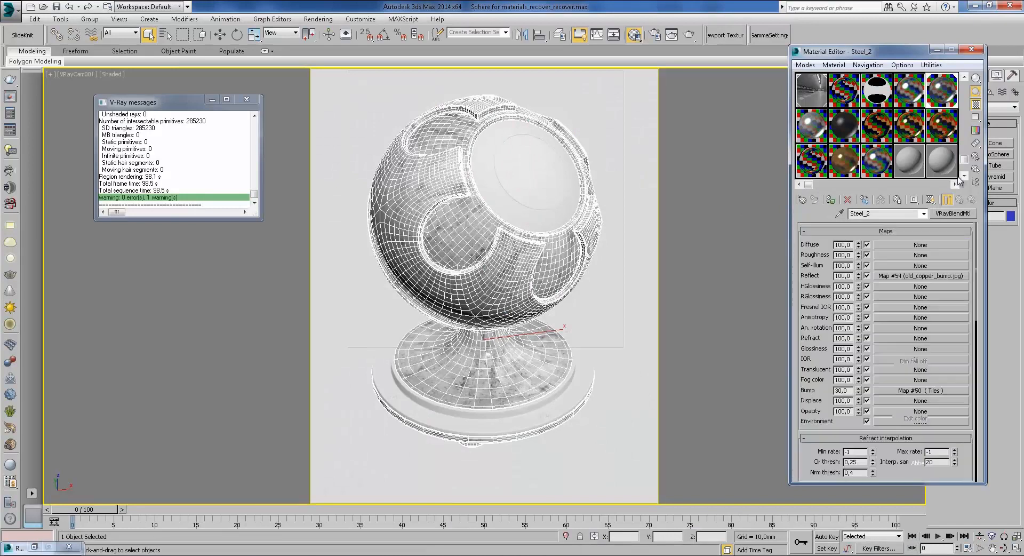
# Step: Render the shaderball and inspect its diagonal grid coat zoomed to 200%, then return to 100%
pyautogui.click(689, 34)
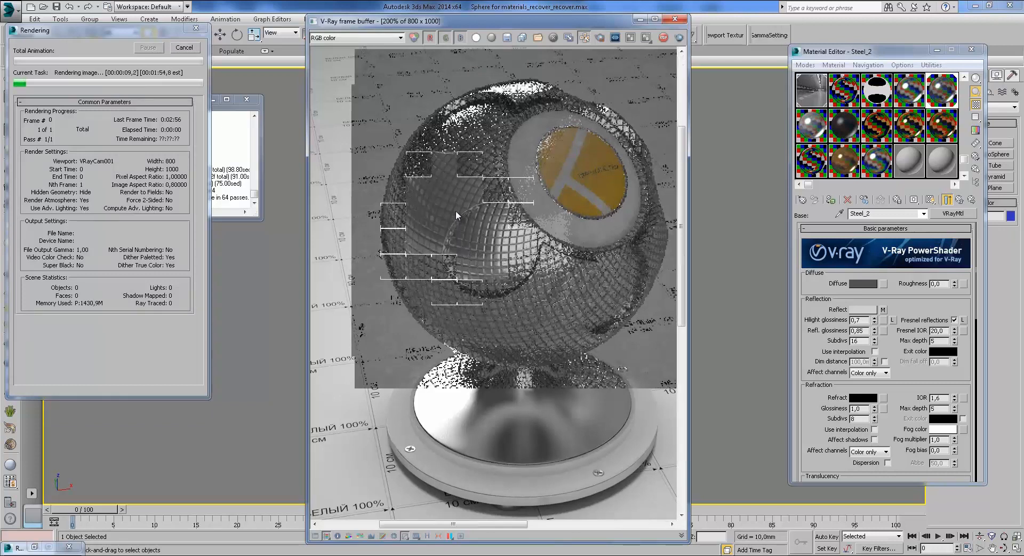
pyautogui.scroll(1, 455, 210)
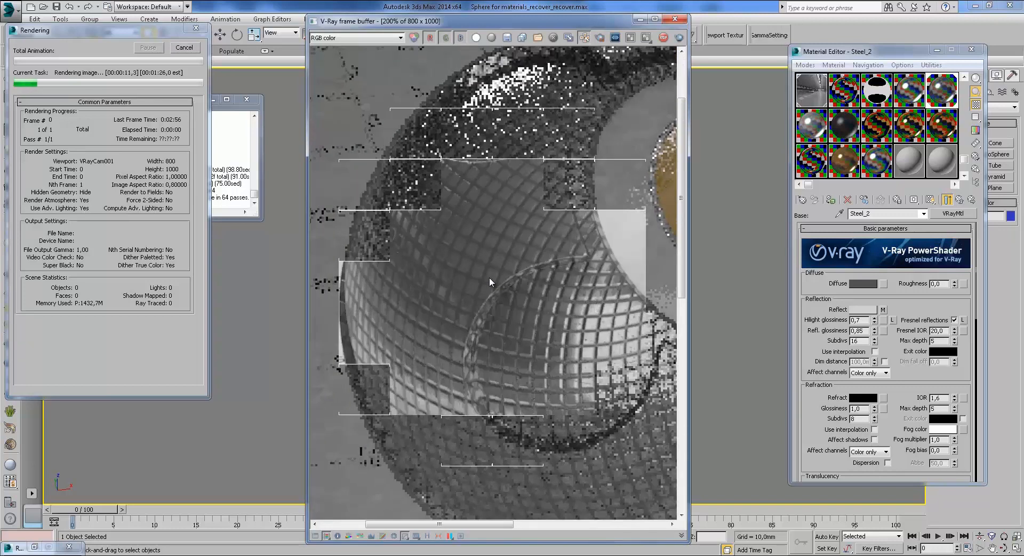
pyautogui.moveTo(502, 301); pyautogui.dragTo(476, 292, button='middle')
pyautogui.scroll(-1, 479, 294)
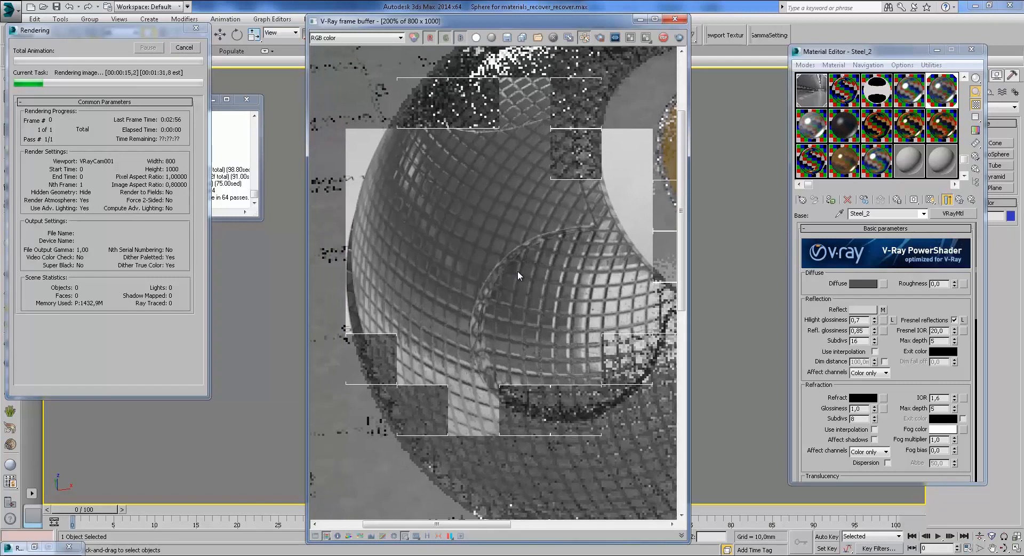
pyautogui.scroll(-1, 519, 271)
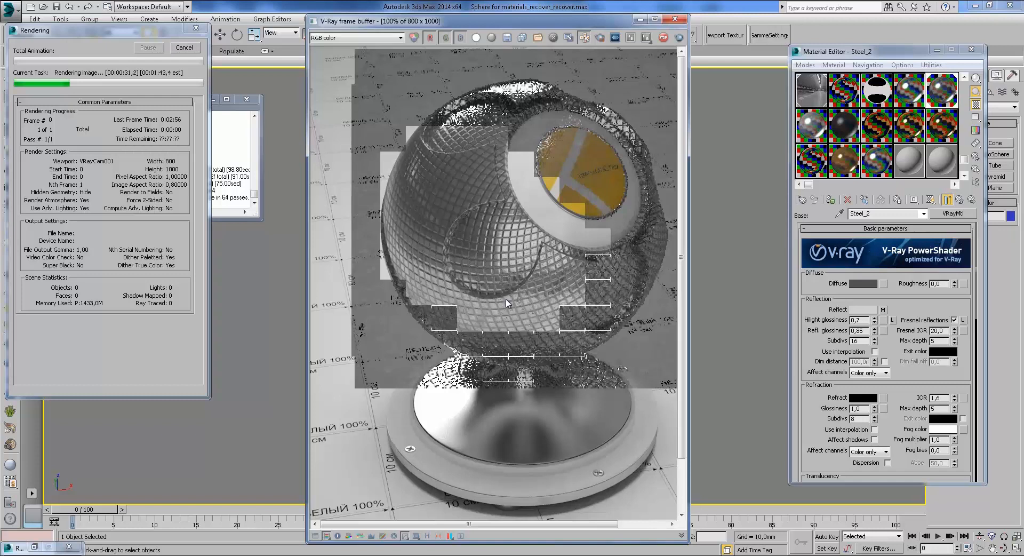
pyautogui.scroll(1, 510, 300)
pyautogui.moveTo(511, 296); pyautogui.dragTo(564, 347, button='middle')
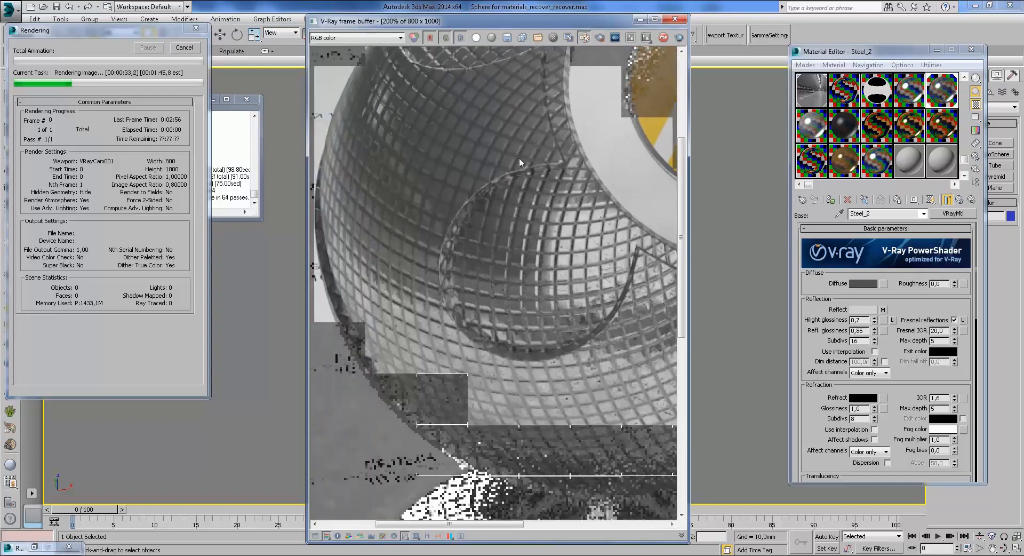
pyautogui.moveTo(612, 299); pyautogui.dragTo(572, 283, button='middle')
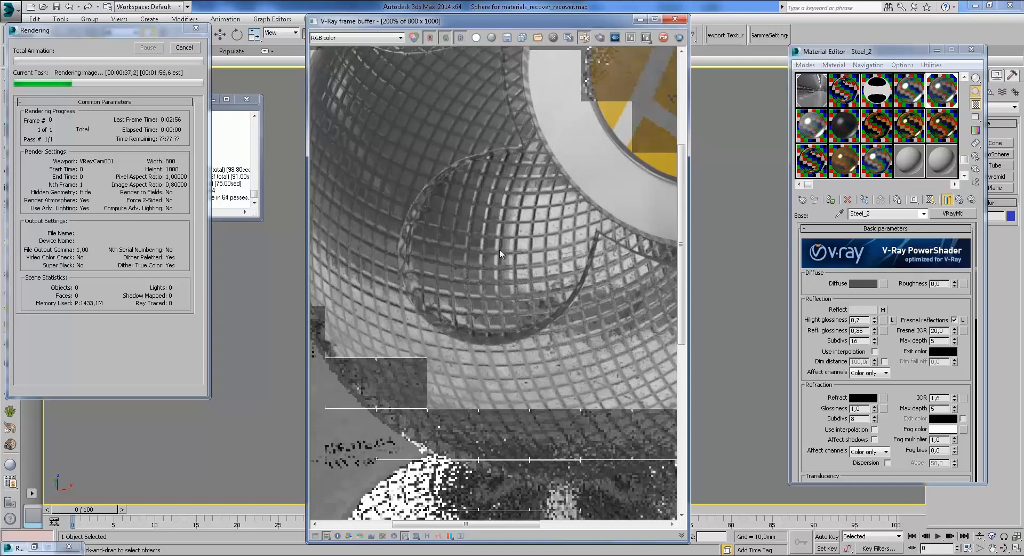
pyautogui.moveTo(500, 248); pyautogui.dragTo(523, 321, button='middle')
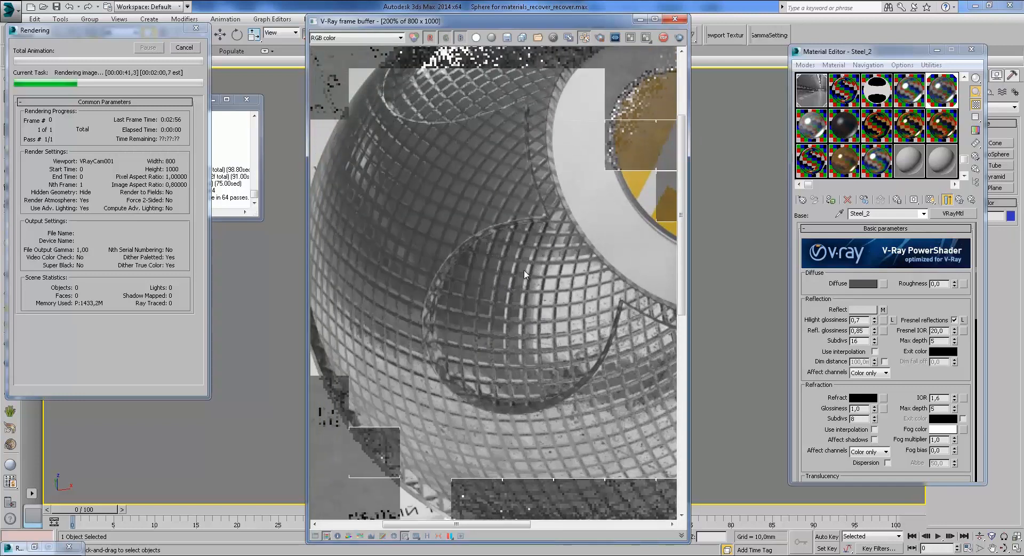
pyautogui.moveTo(536, 292); pyautogui.dragTo(483, 249, button='middle')
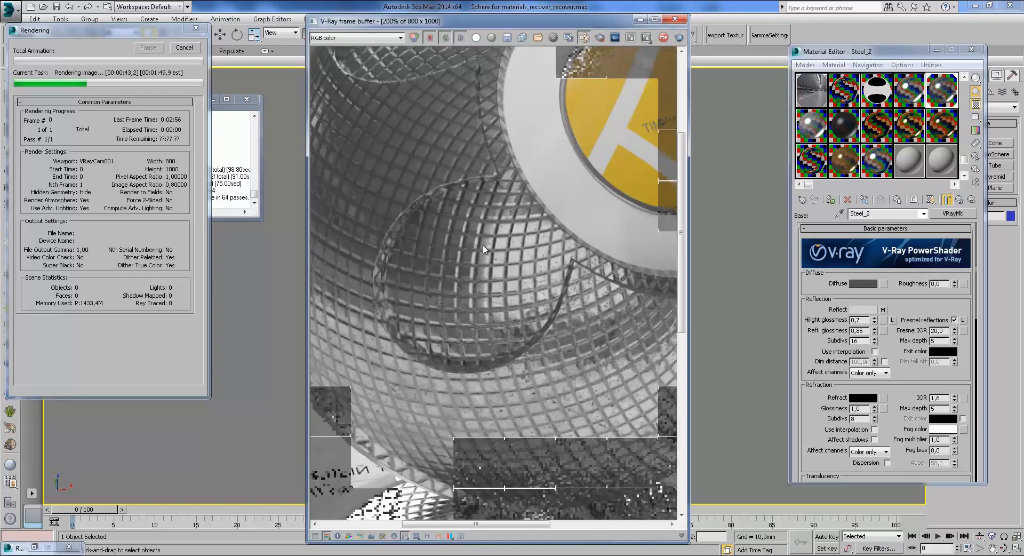
pyautogui.moveTo(603, 332)
pyautogui.mouseDown(button='middle')
pyautogui.moveTo(538, 312)
pyautogui.moveTo(533, 291)
pyautogui.moveTo(598, 337)
pyautogui.mouseUp(button='middle')
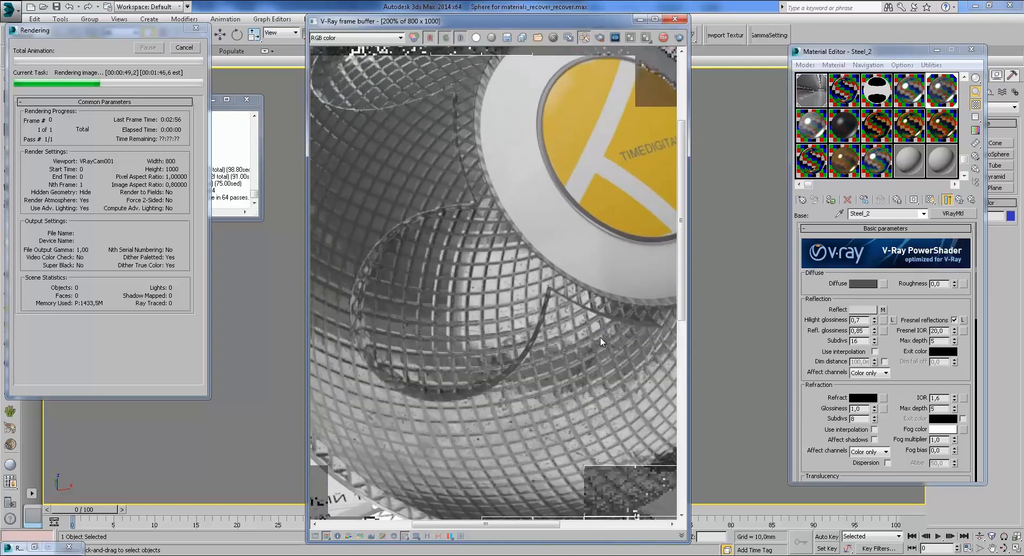
pyautogui.scroll(-1, 600, 332)
# Step: Cancel the render, close the frame buffer and return to the Steel_2 blend material
pyautogui.click(186, 49)
pyautogui.click(641, 20)
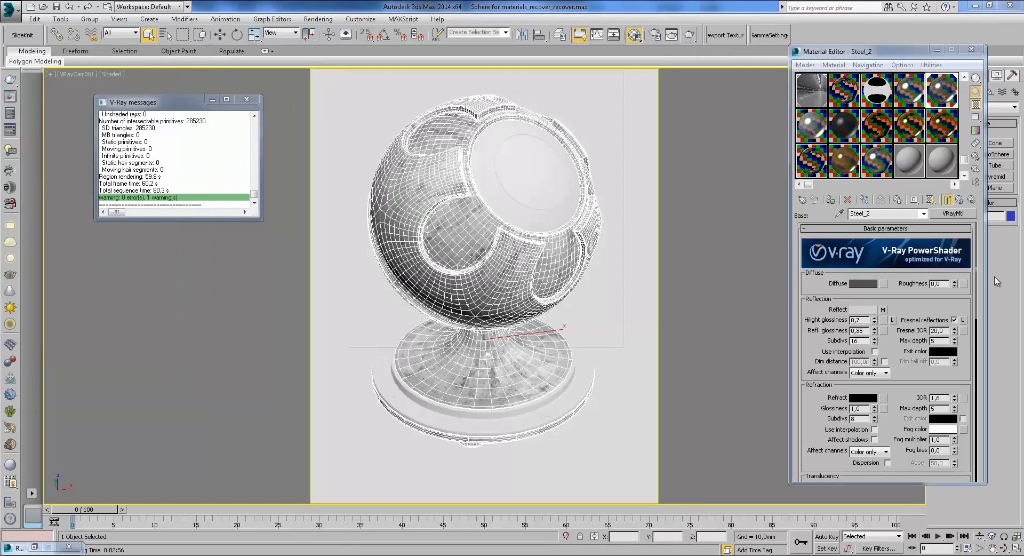
pyautogui.click(959, 200)
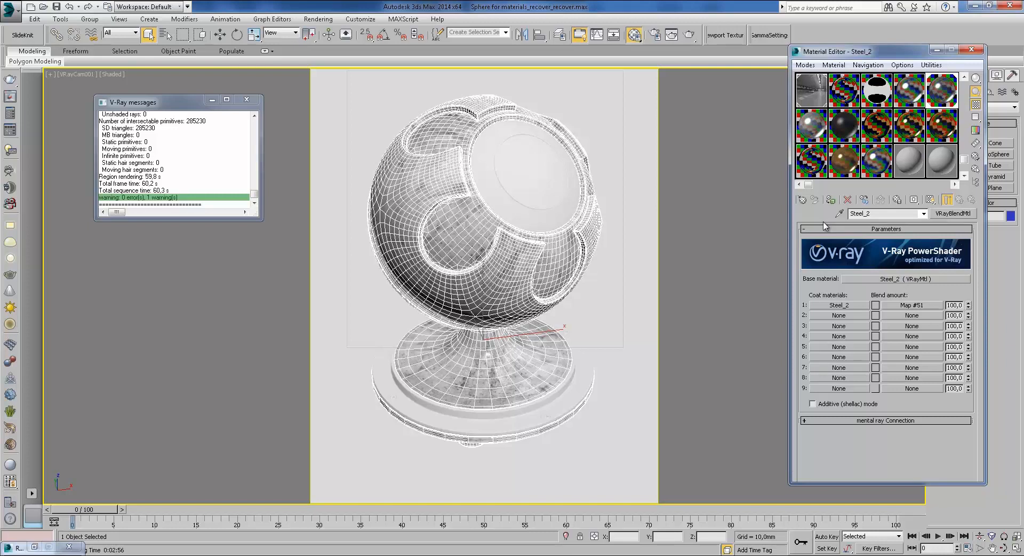
# Step: Turn off the old_copper_bump.jpg Reflect map on Steel_2's base material
pyautogui.click(868, 279)
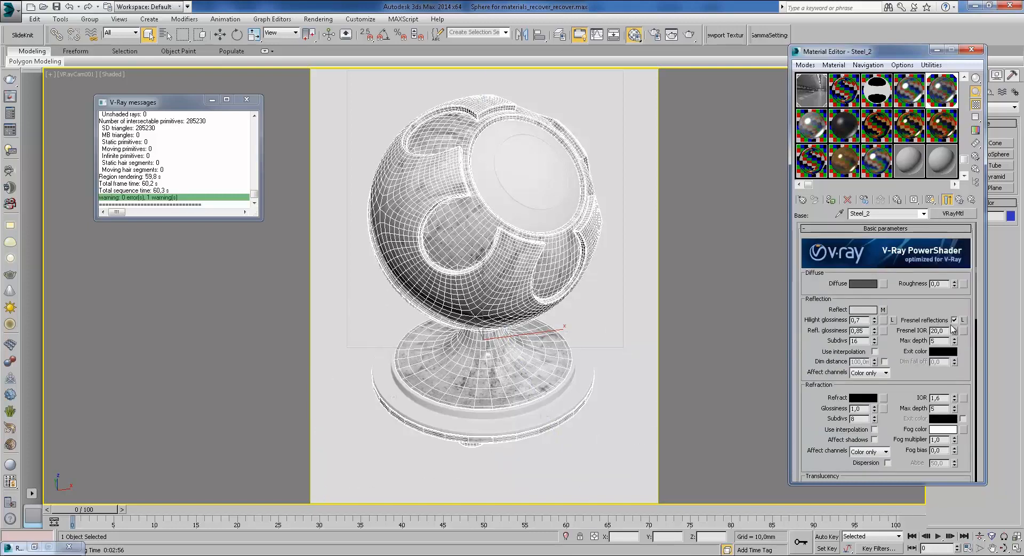
pyautogui.scroll(-10, 929, 381)
pyautogui.click(867, 369)
pyautogui.scroll(5, 866, 298)
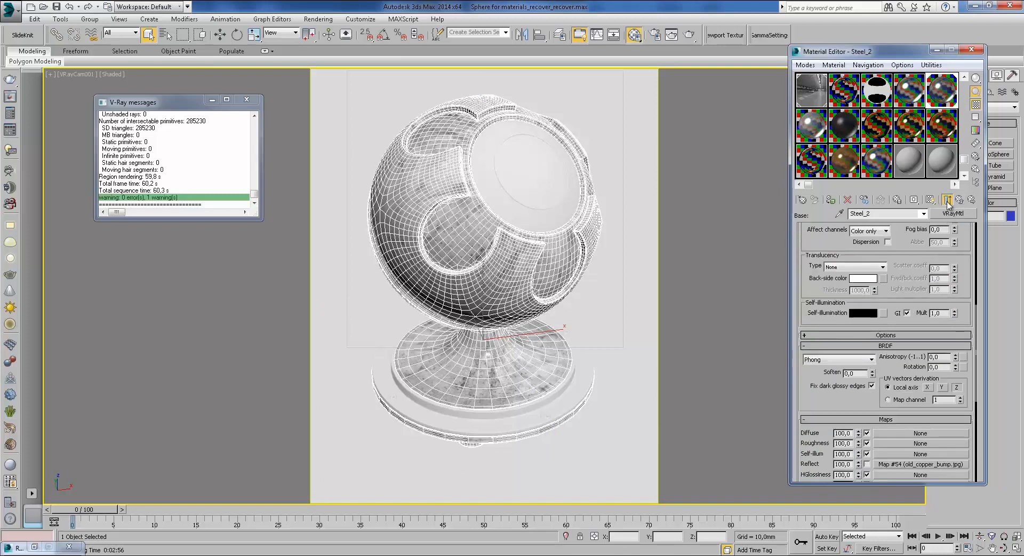
pyautogui.scroll(10, 909, 245)
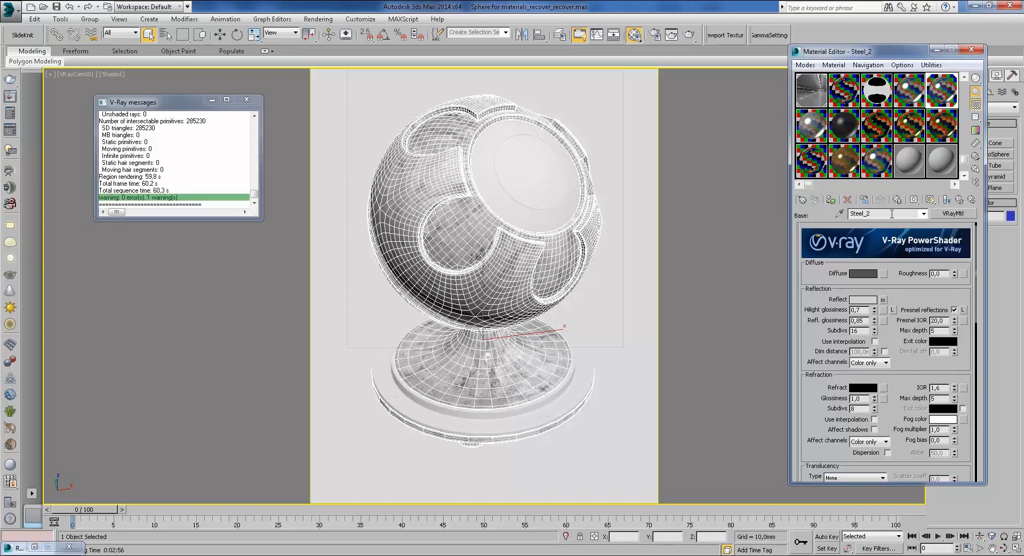
# Step: Switch back and forth between the Steel and Steel_2 materials to compare their settings
pyautogui.click(907, 99)
pyautogui.click(935, 85)
pyautogui.click(910, 92)
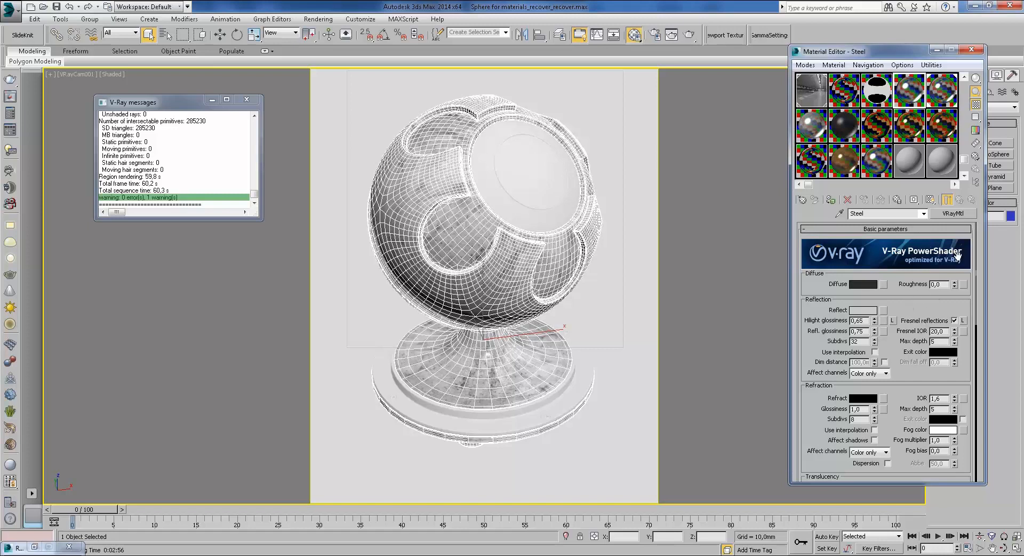
pyautogui.click(946, 101)
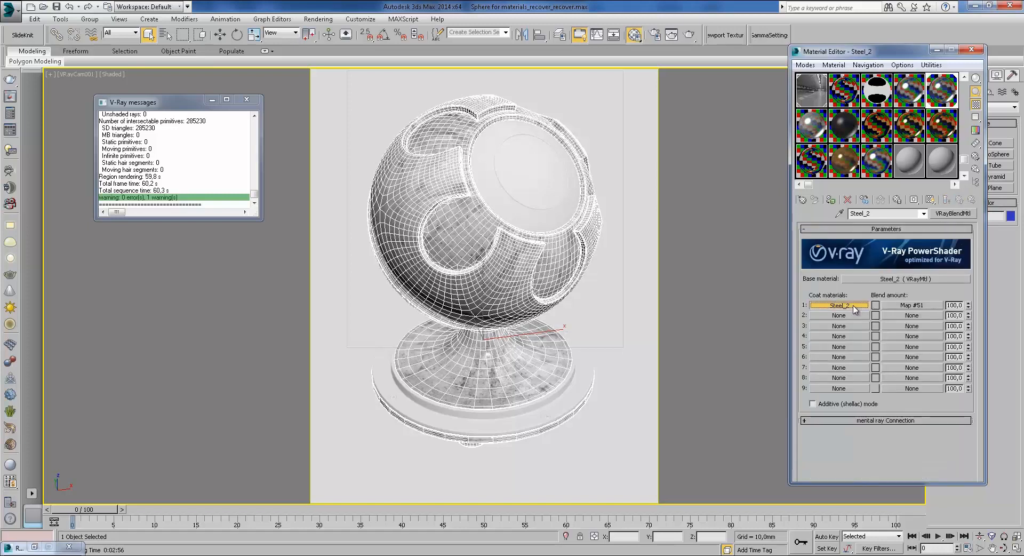
# Step: Review coat 1's reflection and refraction settings, then open the Map #51 Tiles blend-amount map
pyautogui.click(959, 200)
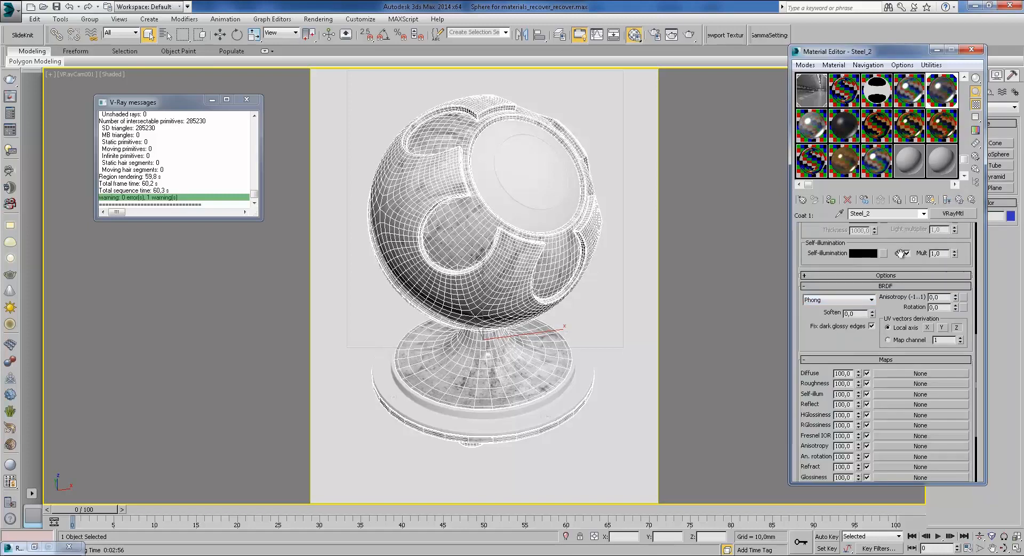
pyautogui.scroll(4, 897, 284)
pyautogui.scroll(2, 897, 285)
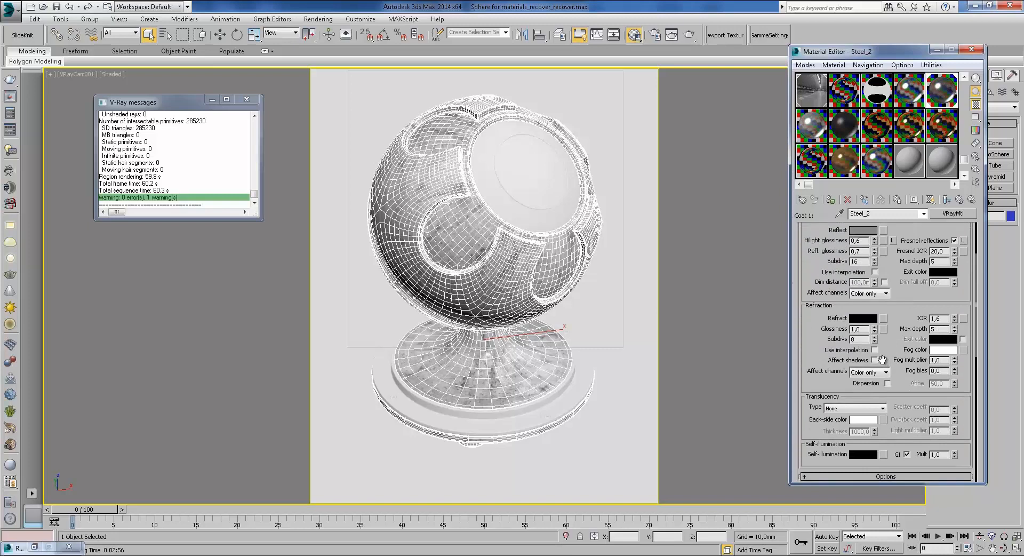
pyautogui.scroll(2, 896, 329)
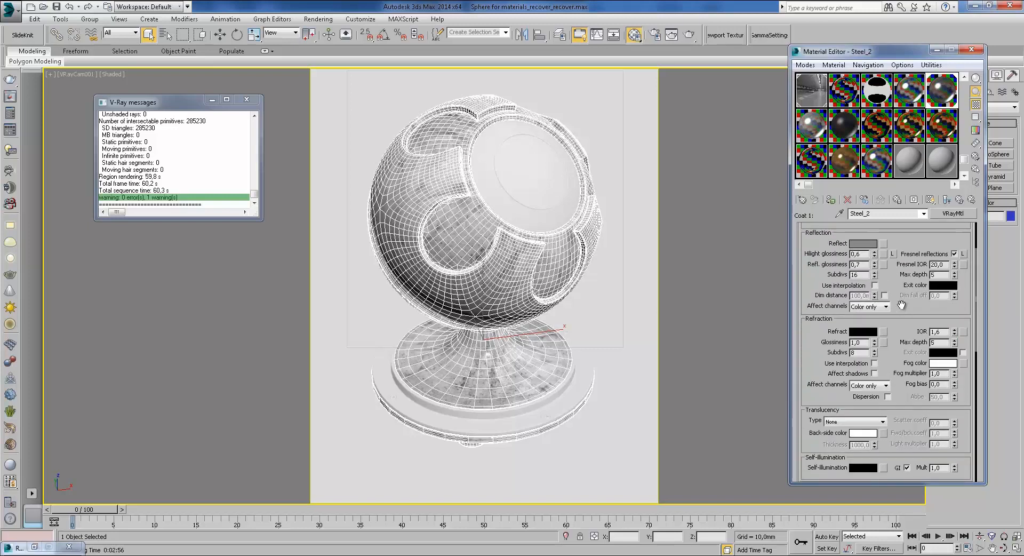
pyautogui.scroll(1, 901, 305)
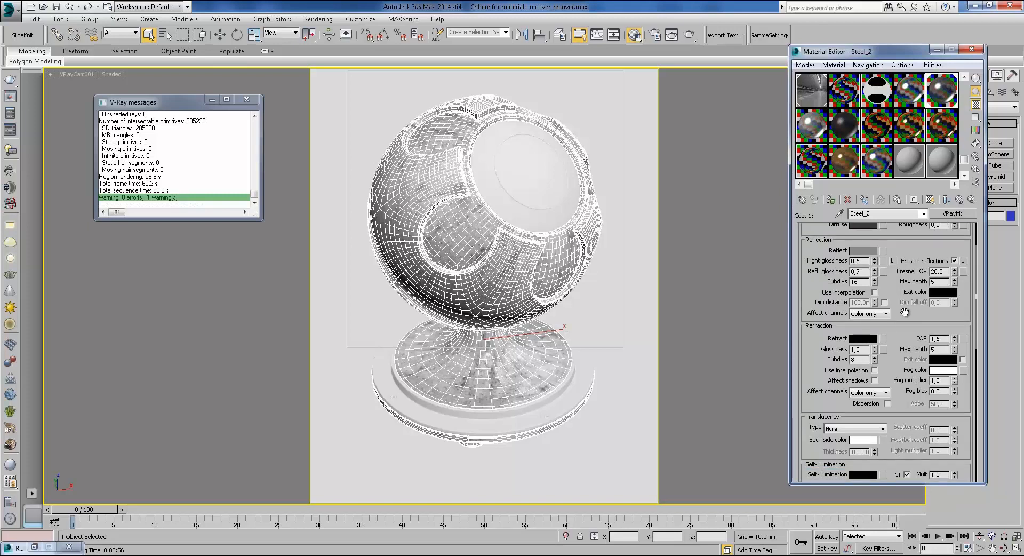
pyautogui.scroll(2, 897, 322)
pyautogui.moveTo(897, 363); pyautogui.dragTo(917, 224)
pyautogui.click(959, 199)
pyautogui.click(913, 304)
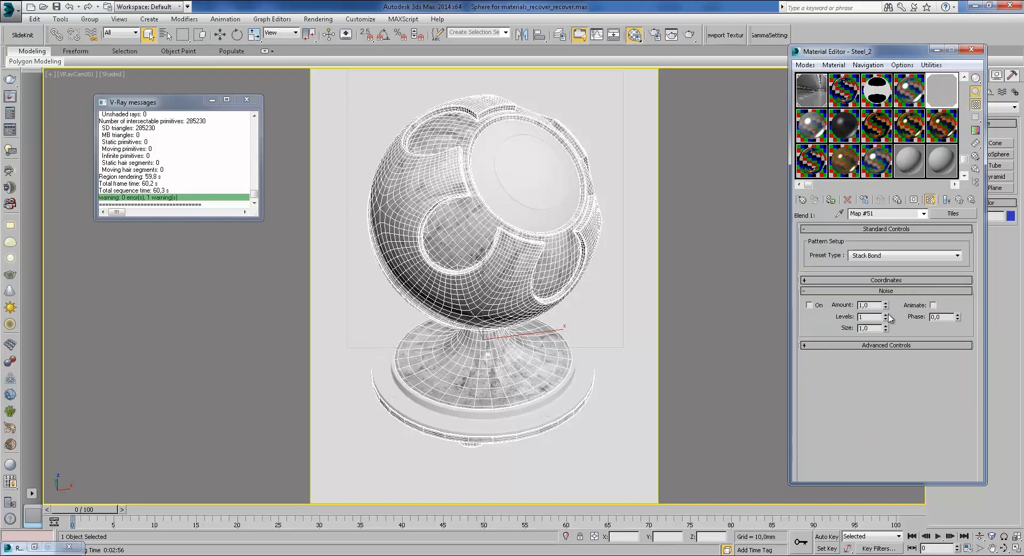
# Step: Turn off Fix dark glossy edges in the Steel material's BRDF settings
pyautogui.click(889, 281)
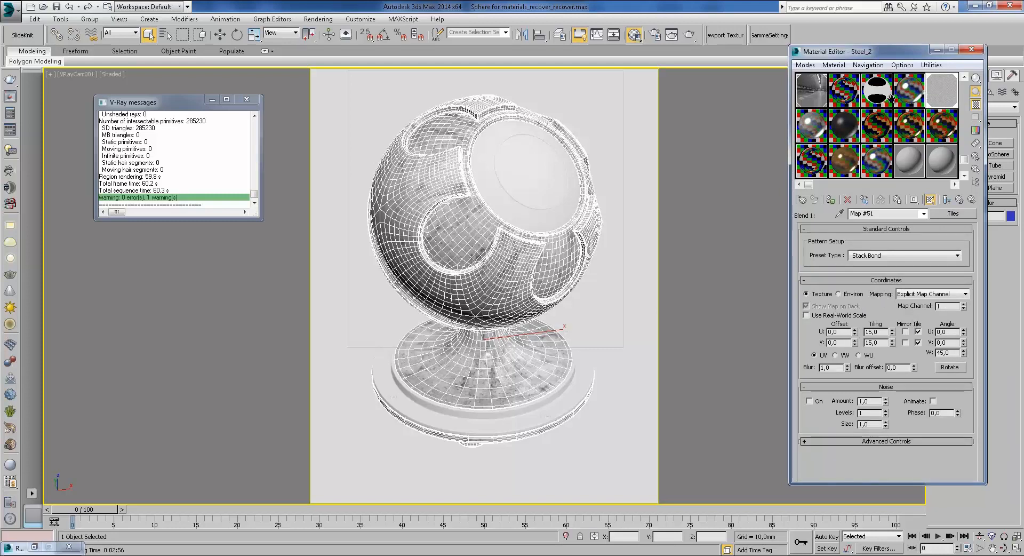
pyautogui.click(949, 133)
pyautogui.scroll(10, 898, 384)
pyautogui.scroll(-5, 897, 384)
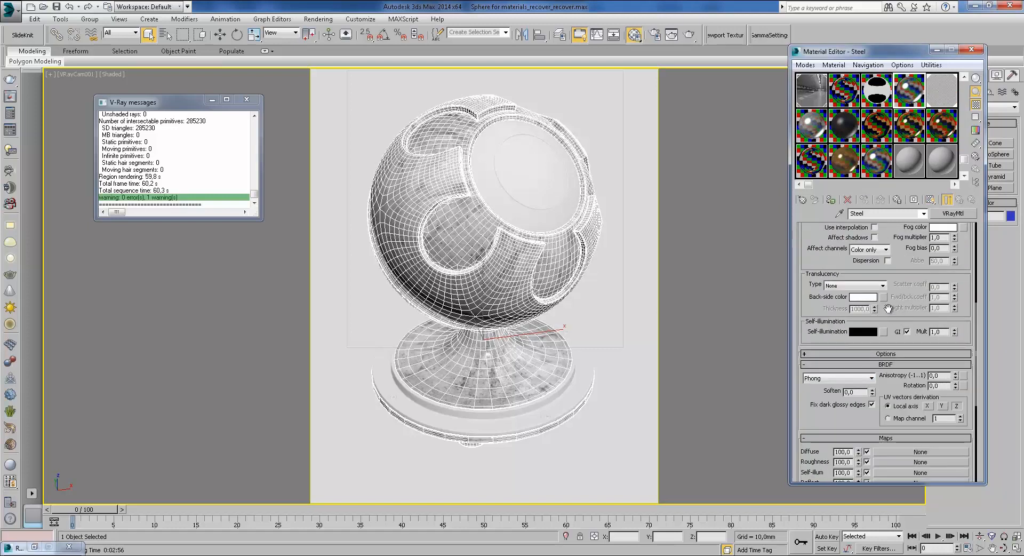
pyautogui.scroll(-2, 888, 308)
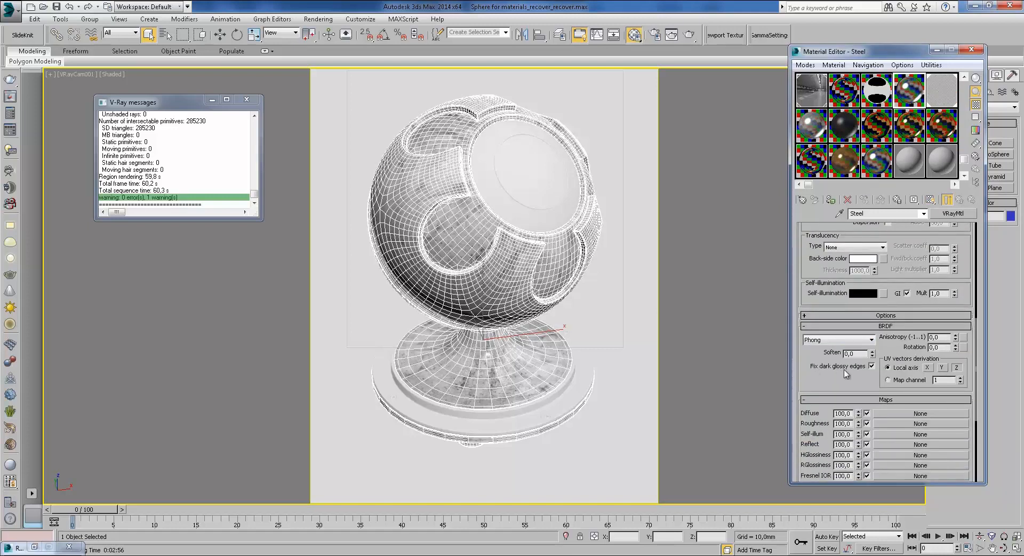
pyautogui.click(871, 366)
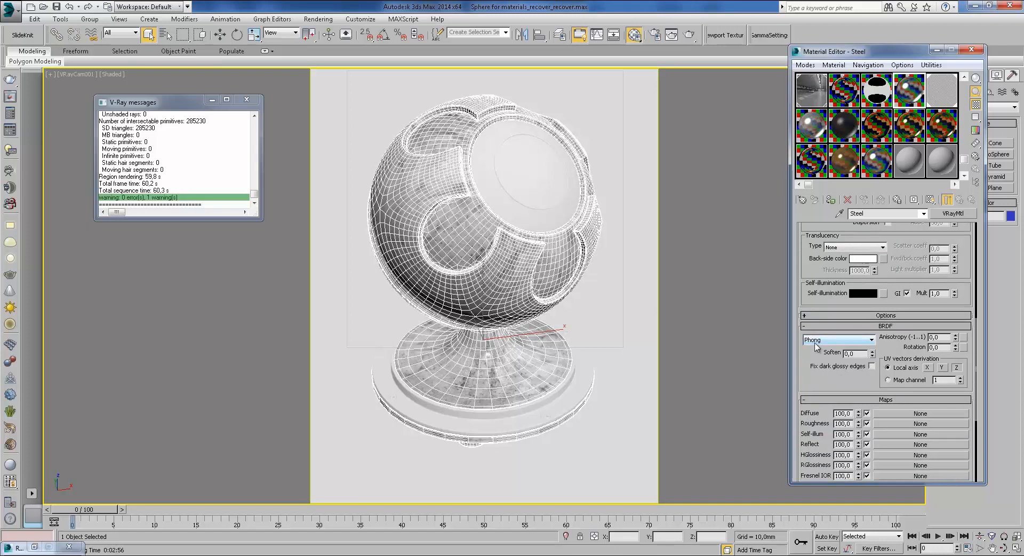
pyautogui.scroll(8, 892, 231)
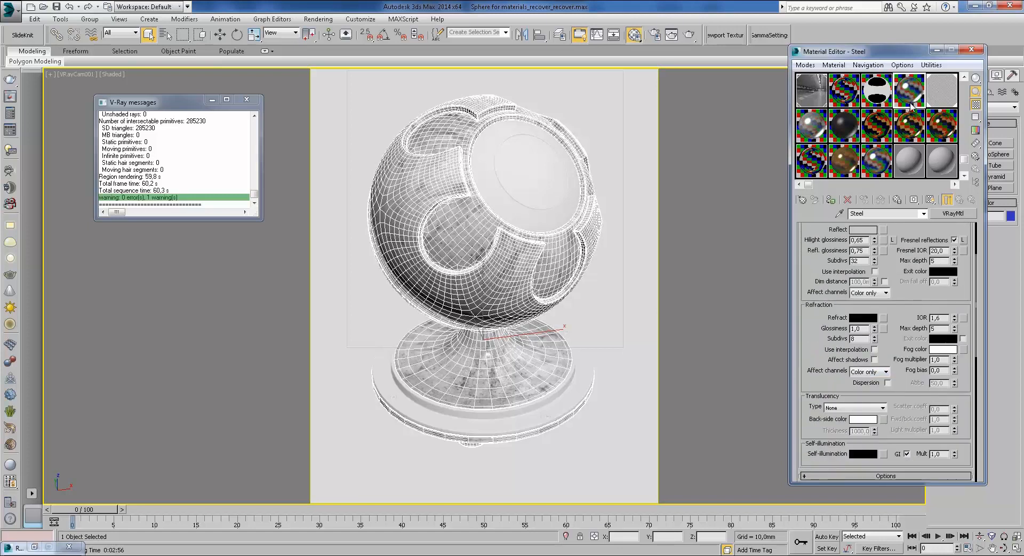
pyautogui.click(879, 93)
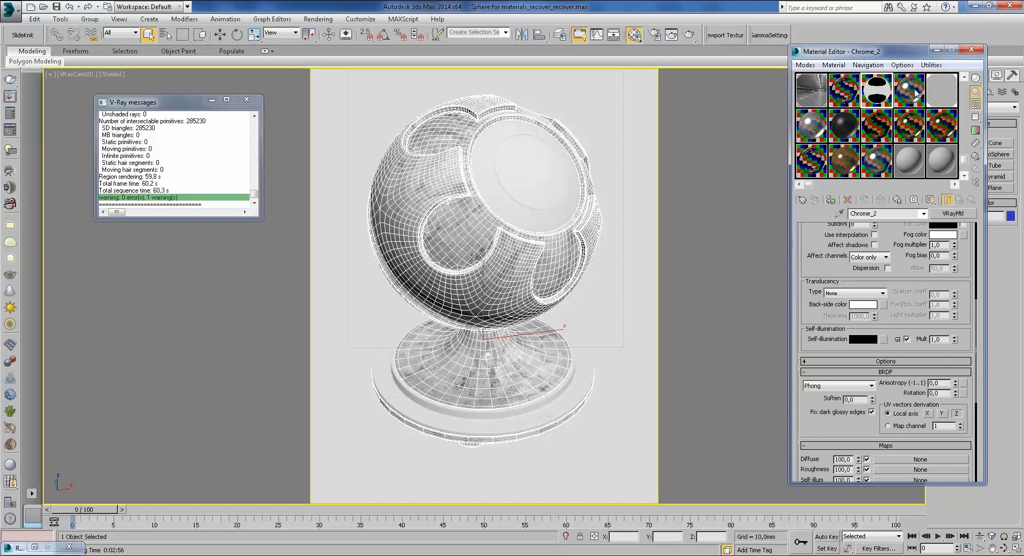
pyautogui.click(913, 172)
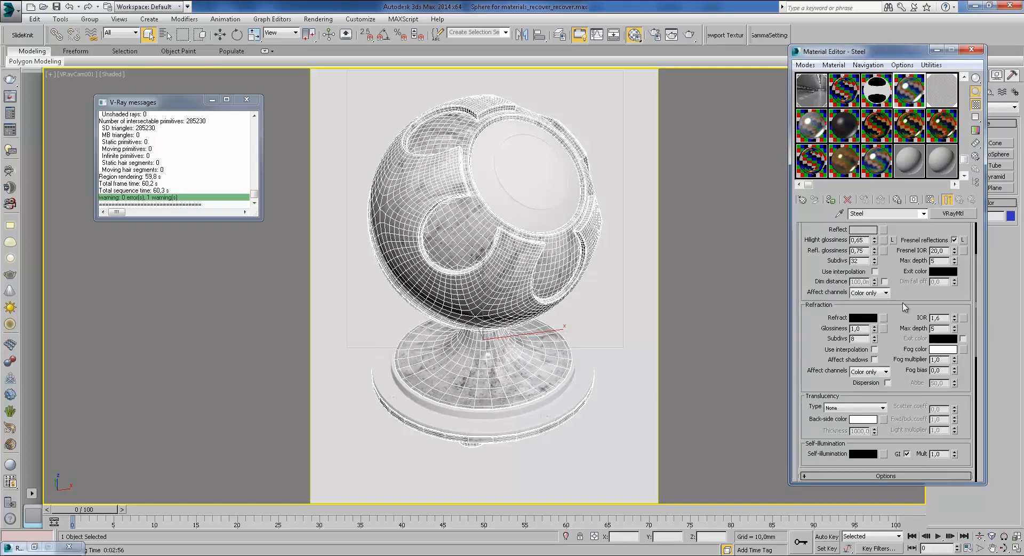
pyautogui.scroll(-8, 901, 340)
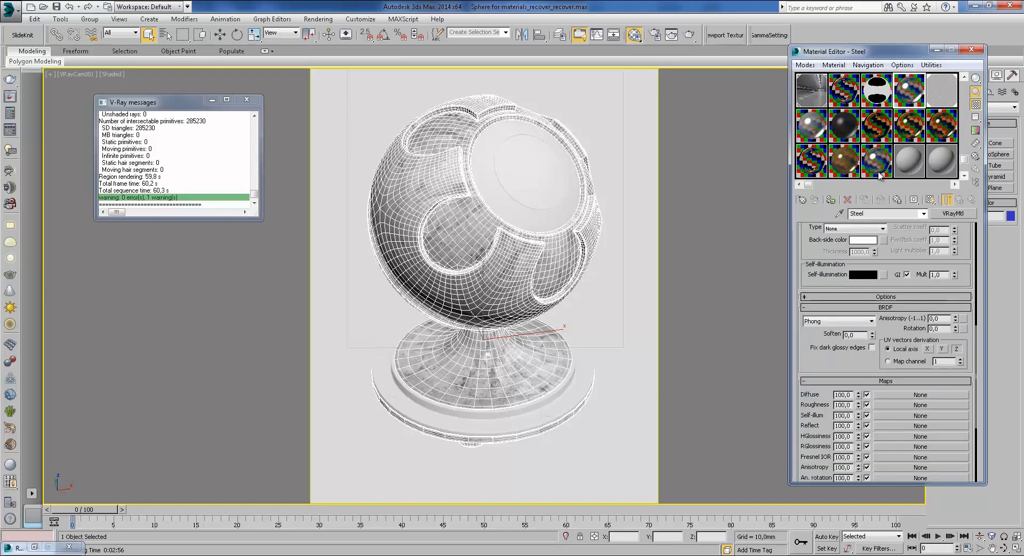
# Step: Open Steel_2's Map #51 Tiles, keep Explicit Map Channel, and review its advanced tile and grout values
pyautogui.click(938, 92)
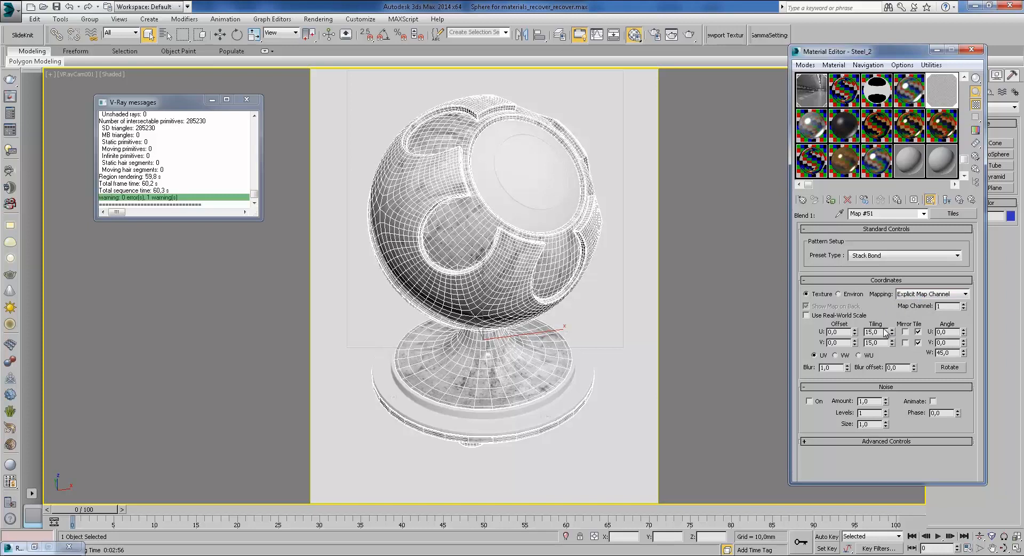
pyautogui.click(918, 296)
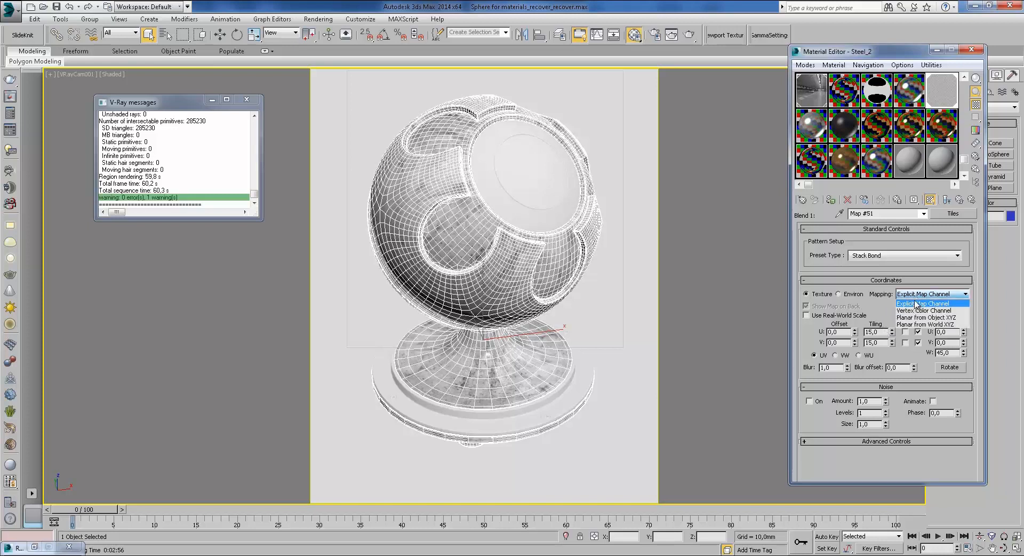
pyautogui.click(905, 304)
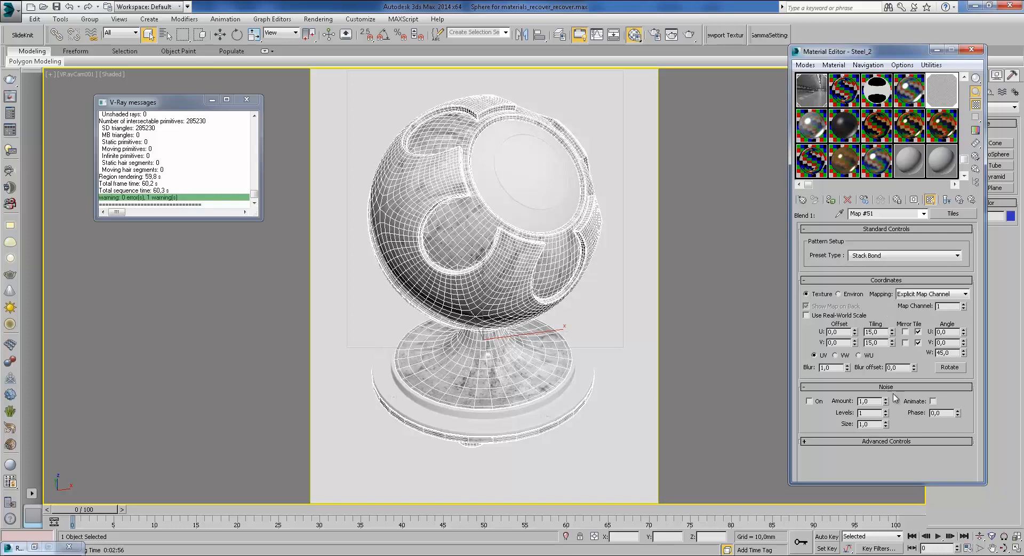
pyautogui.click(883, 442)
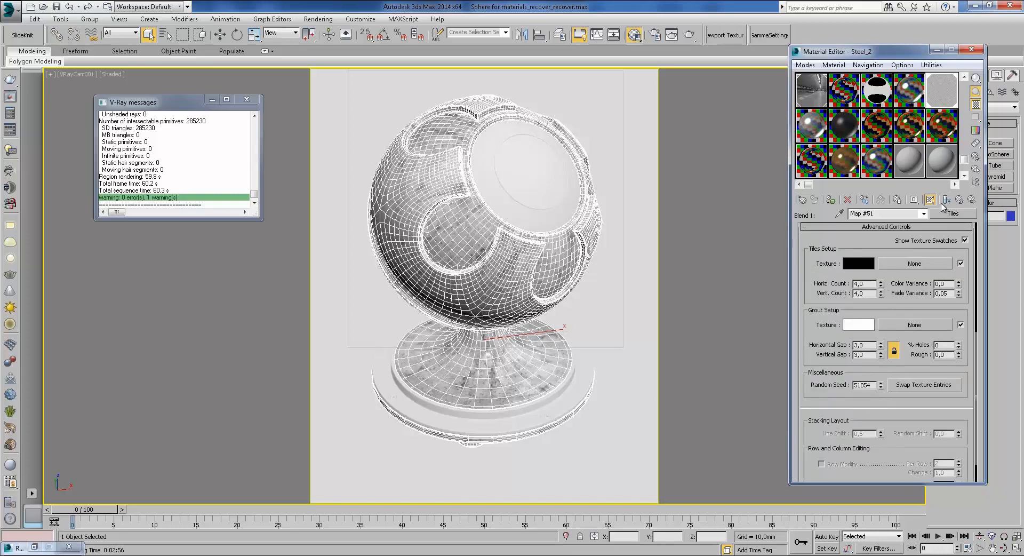
pyautogui.moveTo(868, 287); pyautogui.dragTo(838, 284)
pyautogui.moveTo(860, 355); pyautogui.dragTo(834, 354)
pyautogui.click(947, 200)
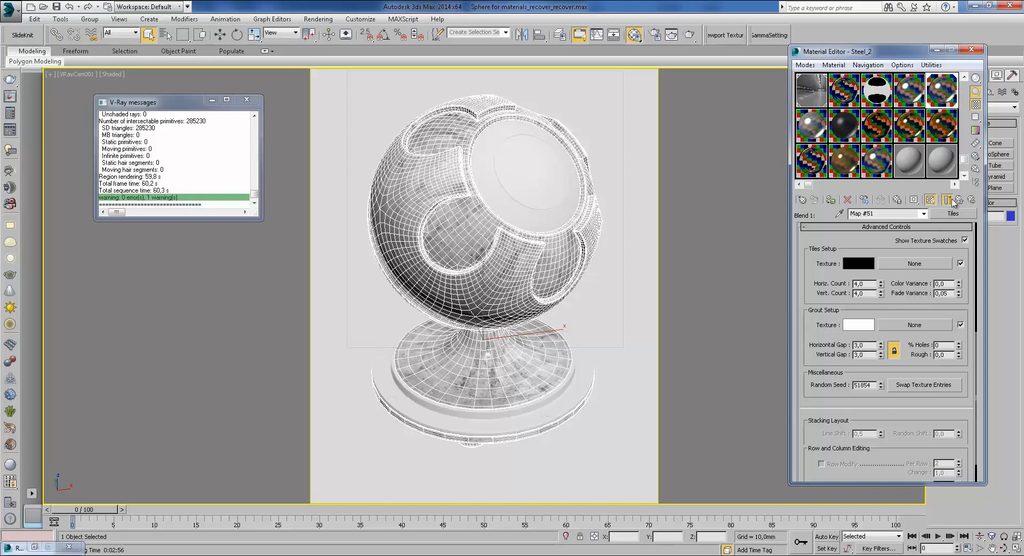
pyautogui.click(952, 199)
pyautogui.doubleClick(941, 100)
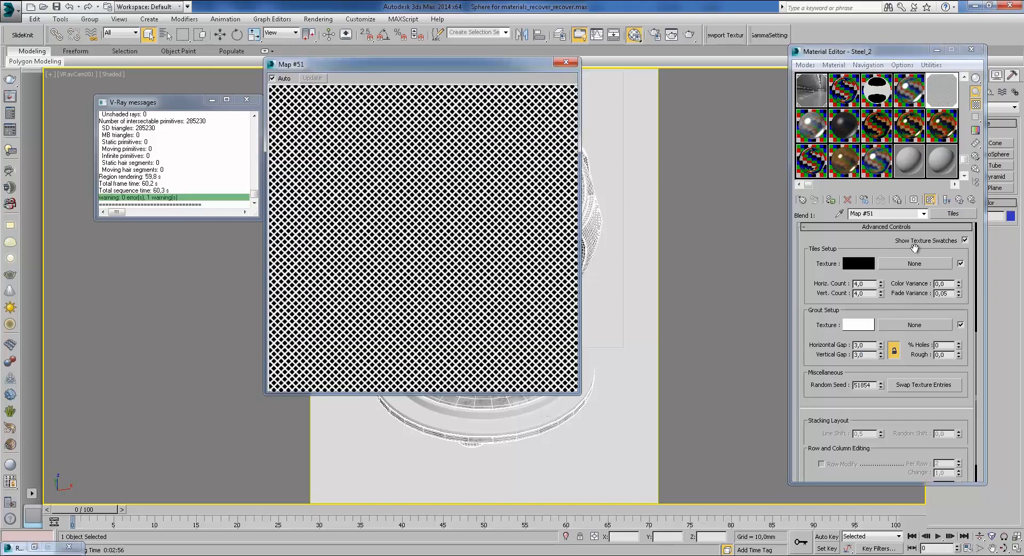
pyautogui.moveTo(856, 240); pyautogui.dragTo(833, 443)
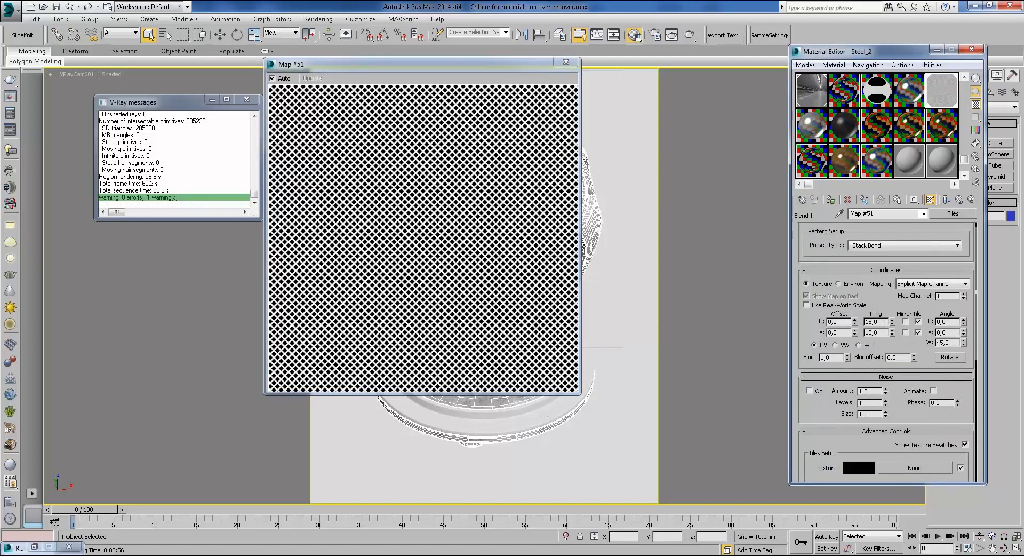
pyautogui.write('1')
pyautogui.press('Return')
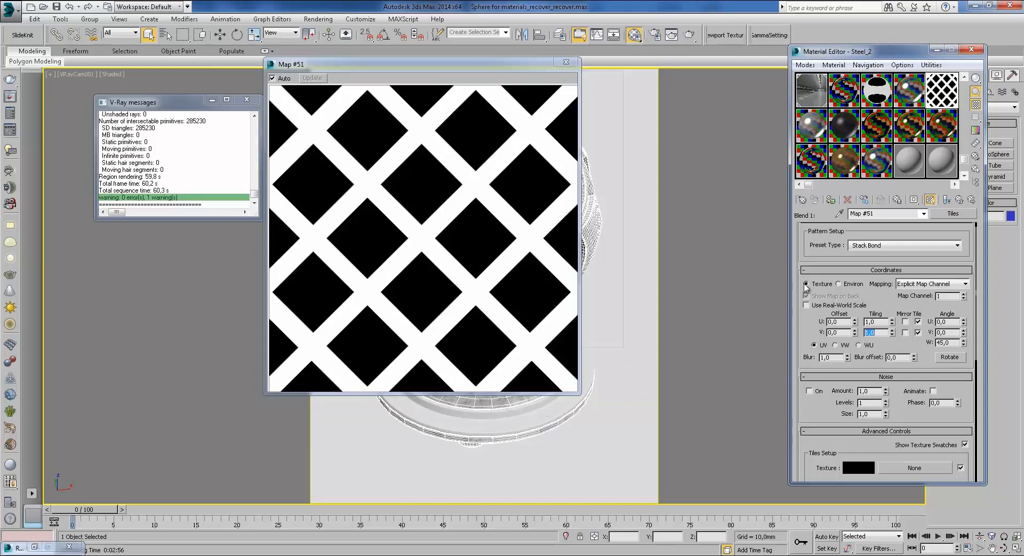
pyautogui.doubleClick(944, 343)
pyautogui.write('0')
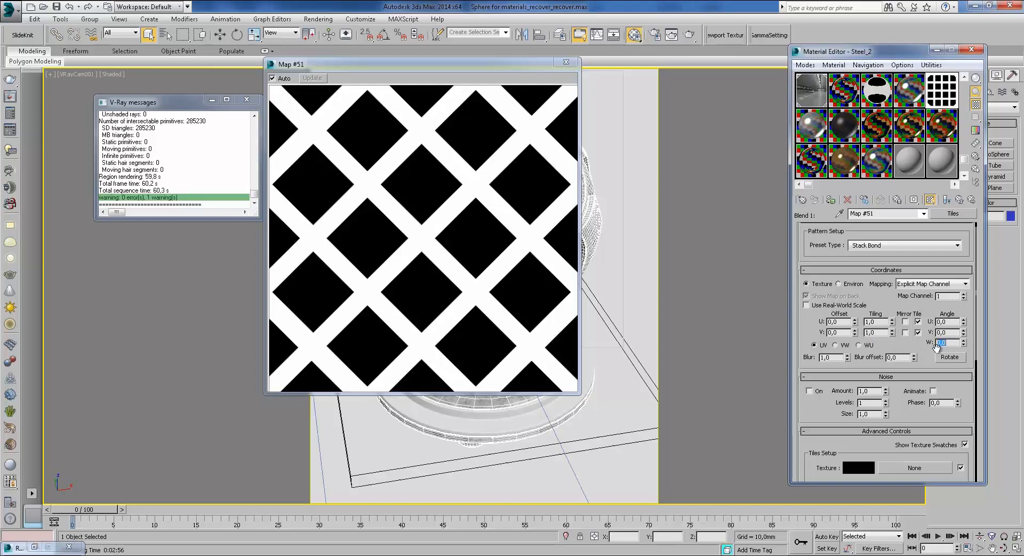
pyautogui.press('Return')
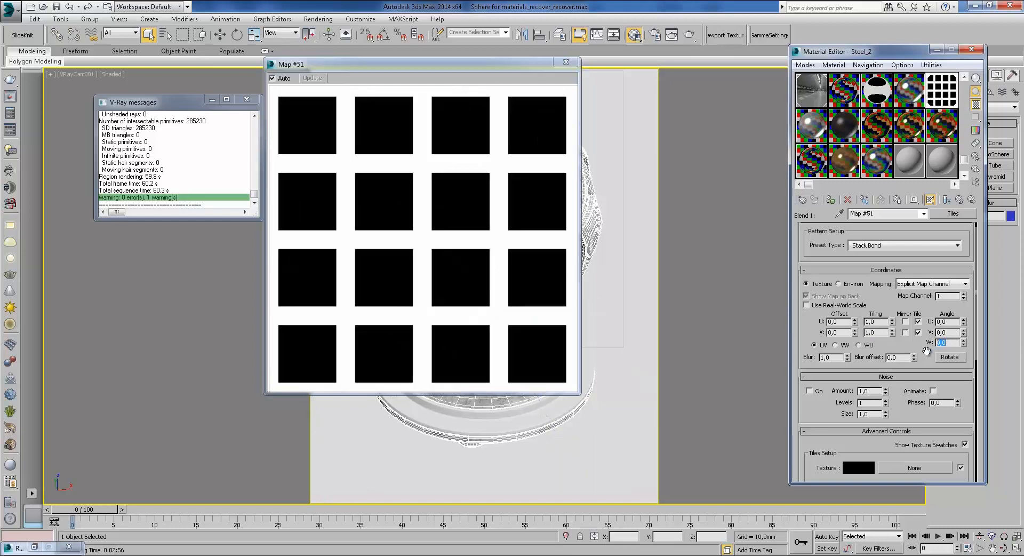
pyautogui.write('90')
pyautogui.press('Return')
pyautogui.write('7')
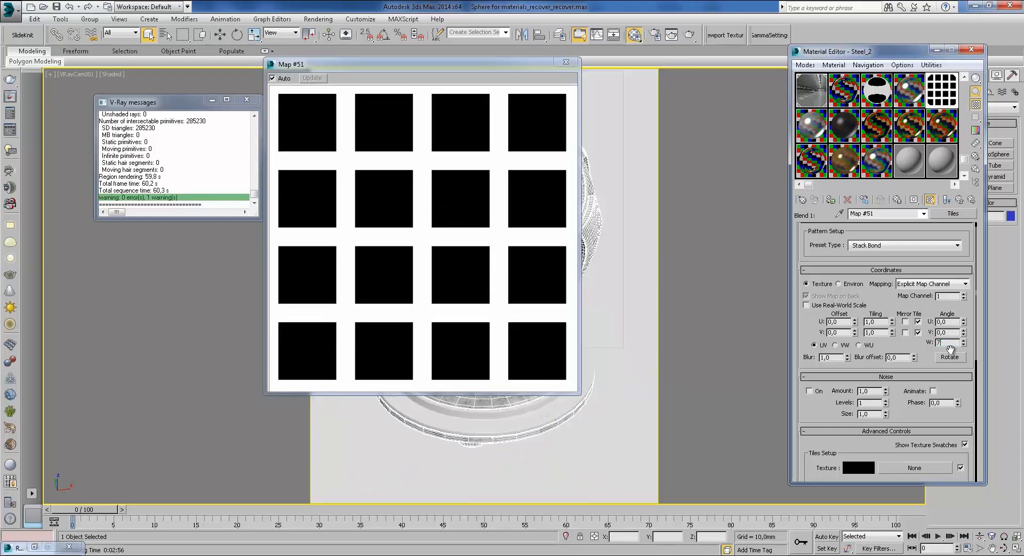
pyautogui.write('545')
pyautogui.press('Return')
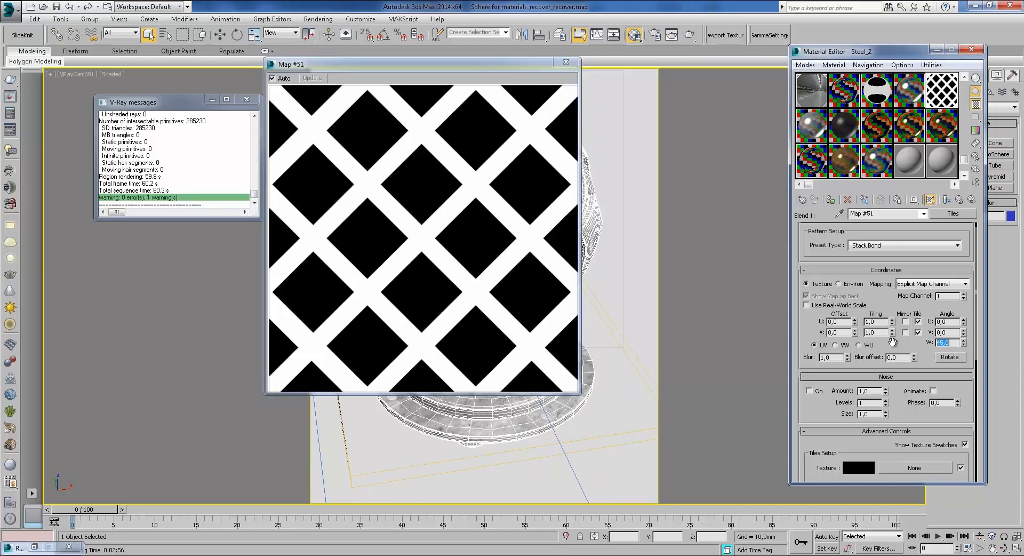
pyautogui.doubleClick(886, 322)
pyautogui.write('15')
pyautogui.press('Return')
pyautogui.doubleClick(877, 329)
pyautogui.write('15')
pyautogui.press('Return')
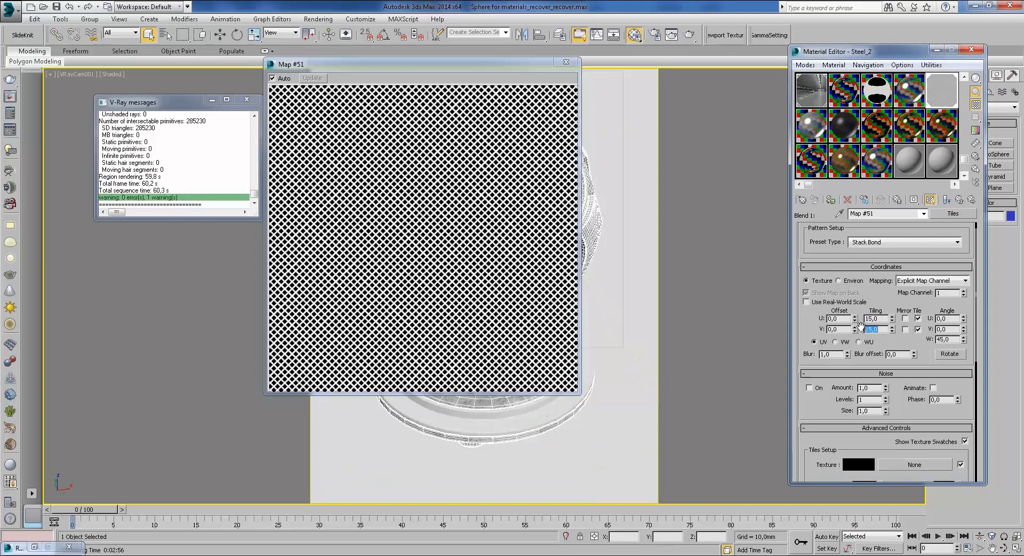
pyautogui.click(566, 63)
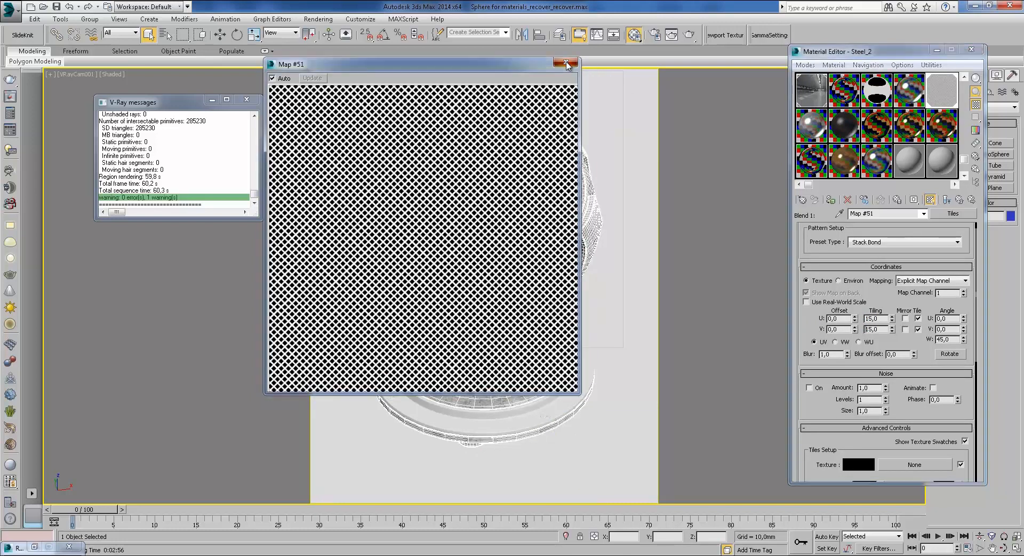
pyautogui.click(566, 62)
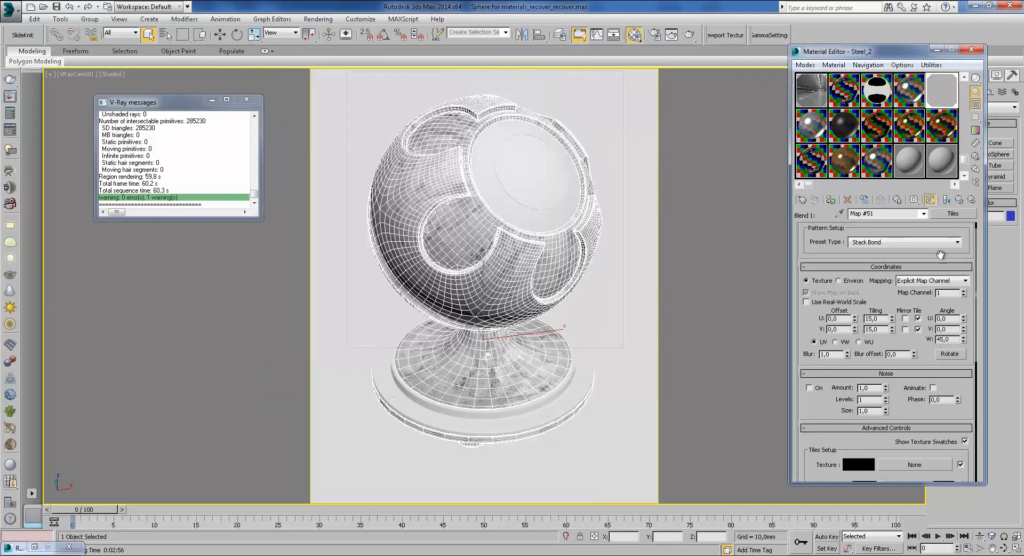
# Step: After viewing coat 1, disable the Bump map in Steel_2's base material and return to the blend parameters
pyautogui.click(959, 201)
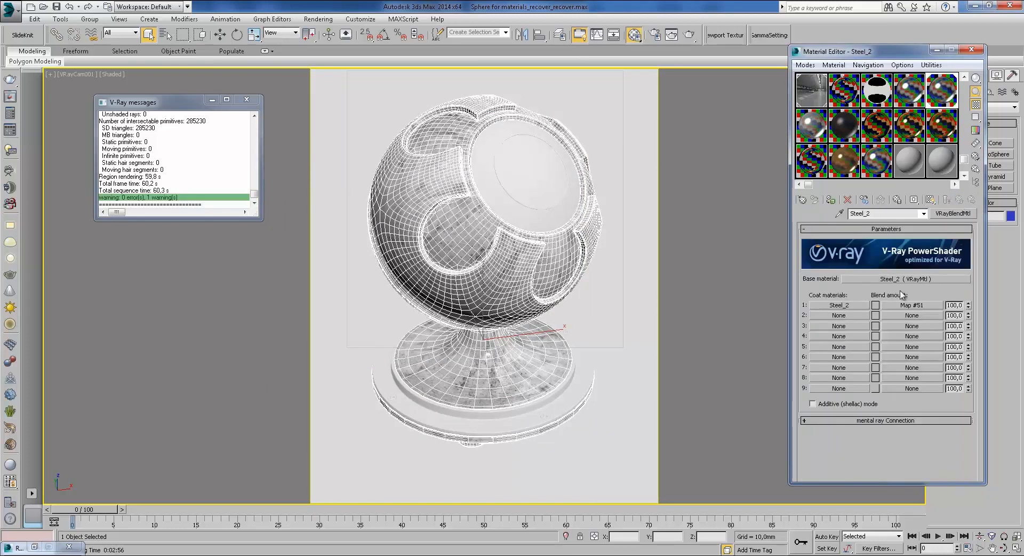
pyautogui.click(838, 305)
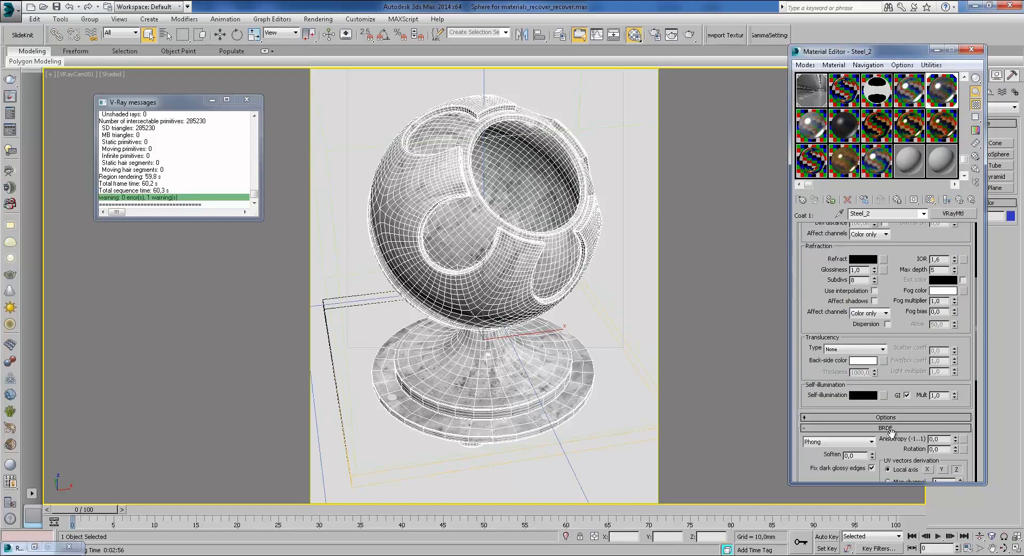
pyautogui.moveTo(903, 397); pyautogui.dragTo(910, 143)
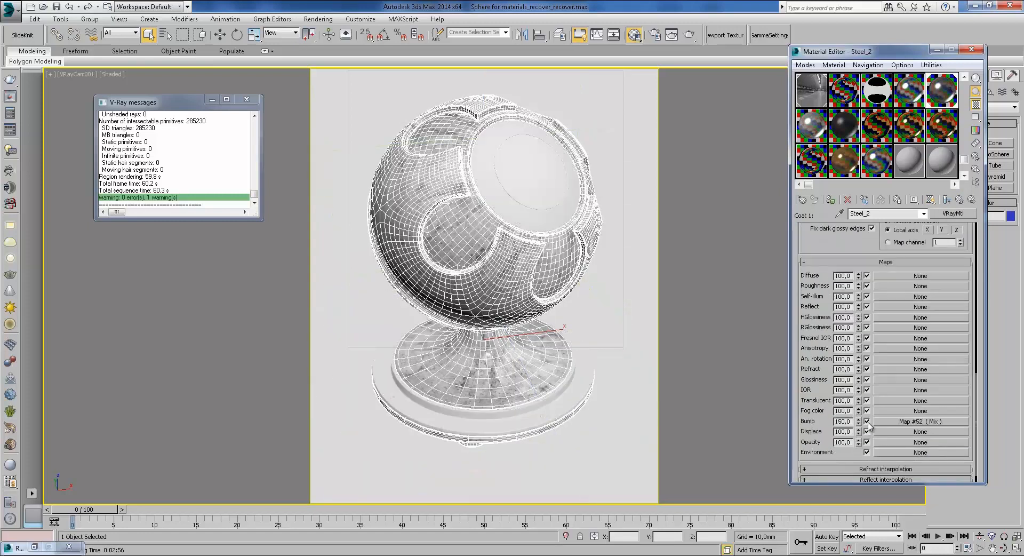
pyautogui.click(960, 199)
pyautogui.click(906, 278)
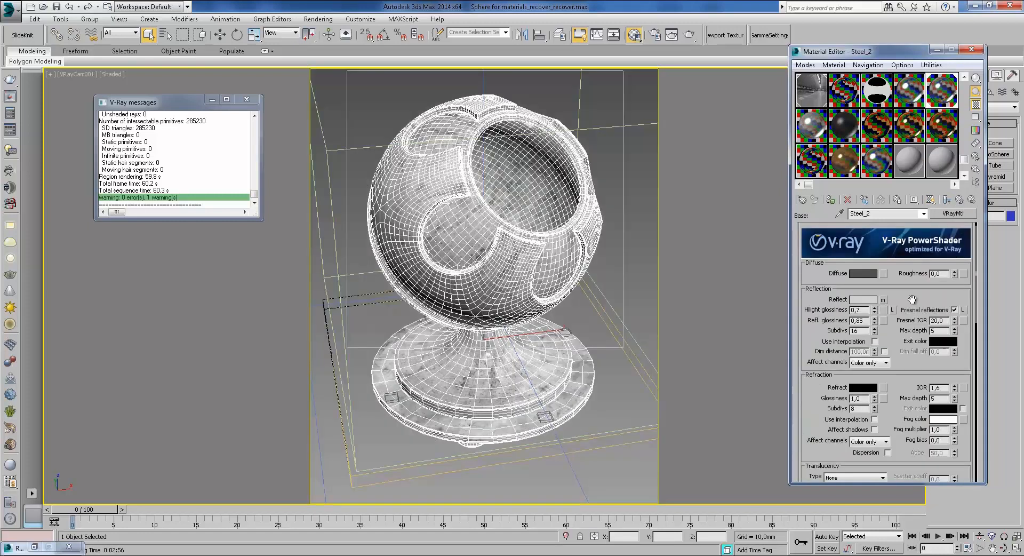
pyautogui.scroll(-10, 875, 430)
pyautogui.click(867, 425)
pyautogui.click(960, 200)
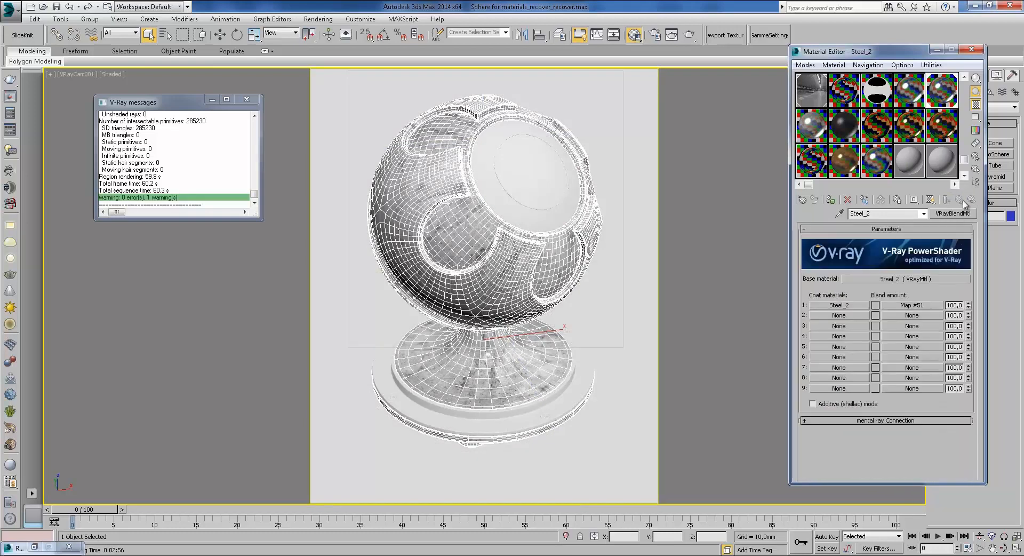
pyautogui.click(691, 35)
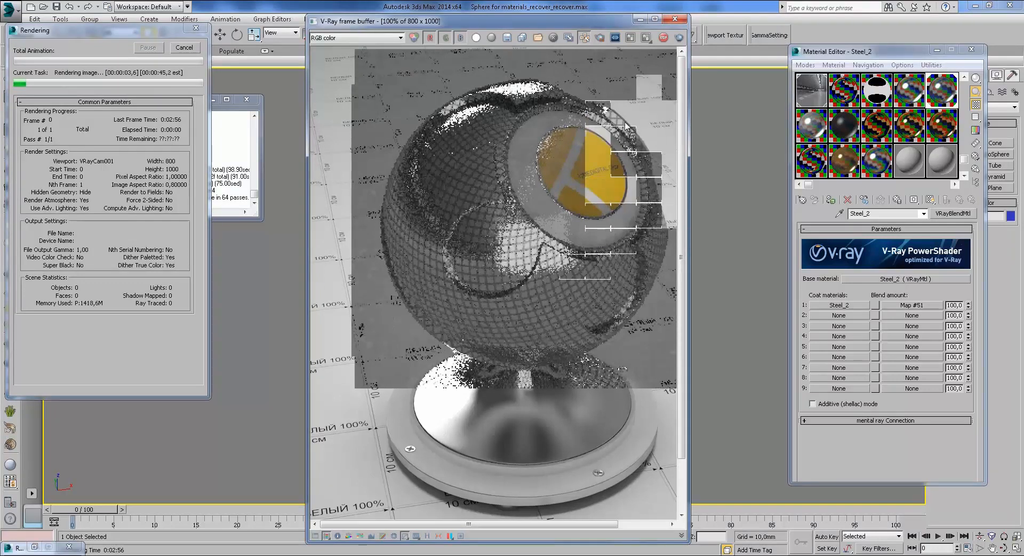
pyautogui.scroll(2, 634, 160)
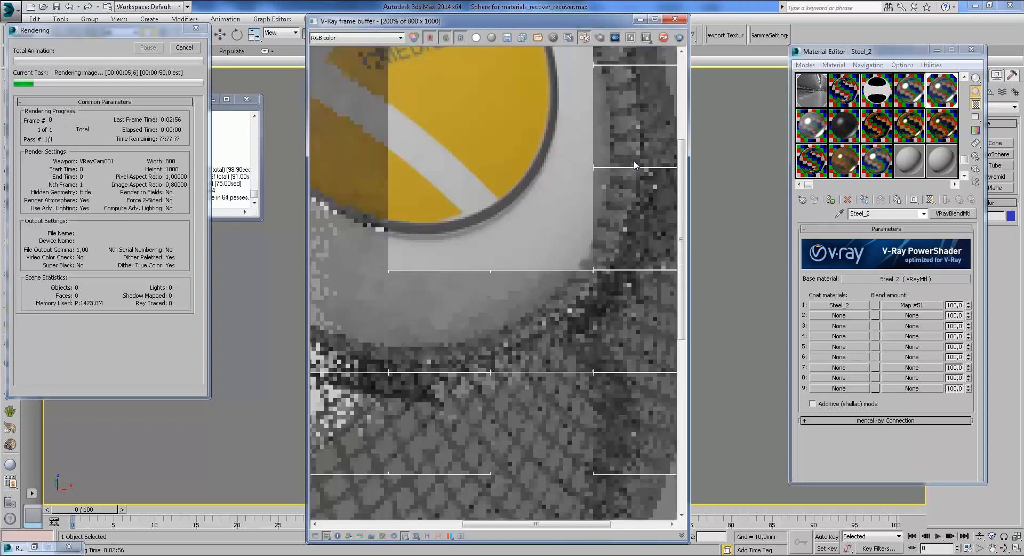
pyautogui.scroll(-2, 631, 159)
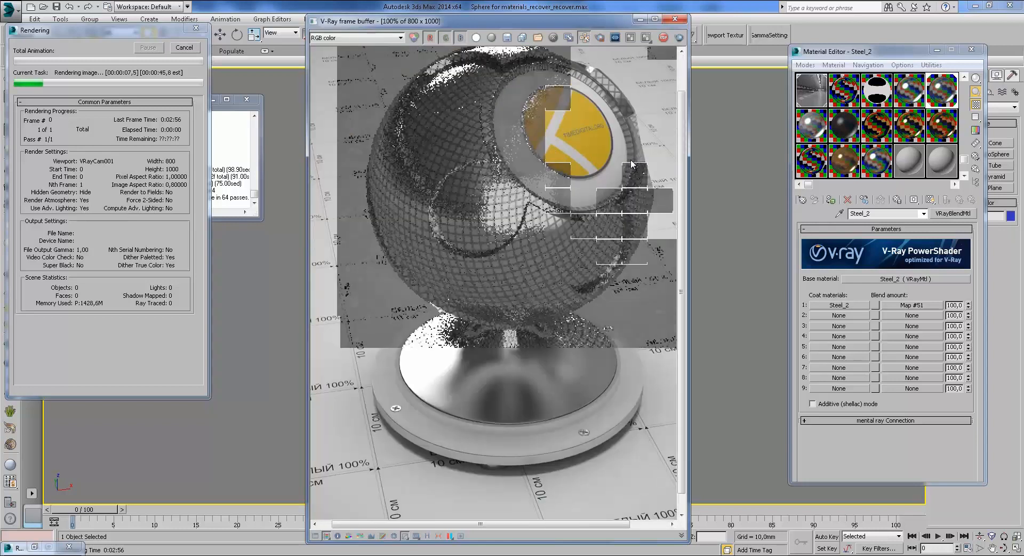
pyautogui.scroll(2, 552, 233)
pyautogui.moveTo(551, 233); pyautogui.dragTo(632, 223, button='middle')
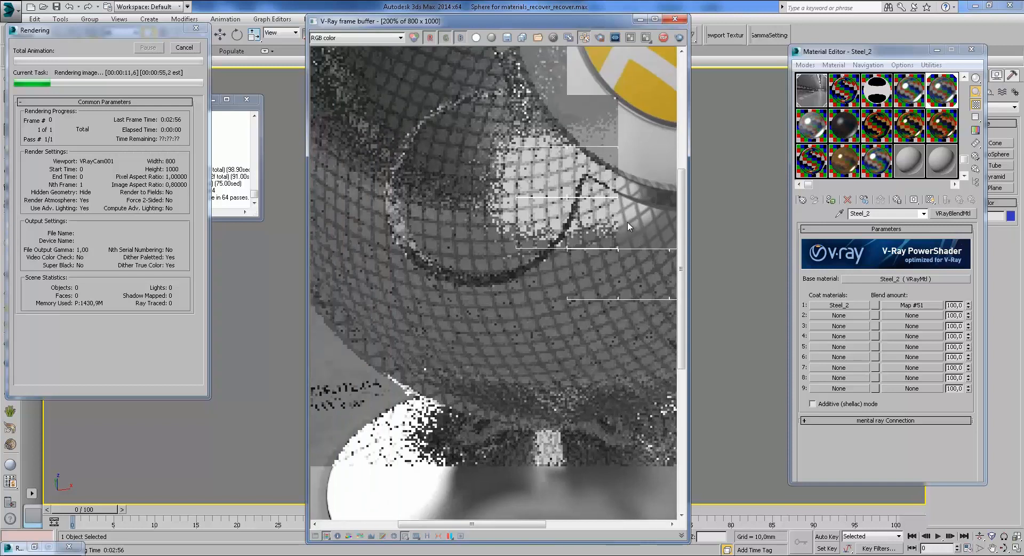
pyautogui.moveTo(611, 290); pyautogui.dragTo(613, 338, button='middle')
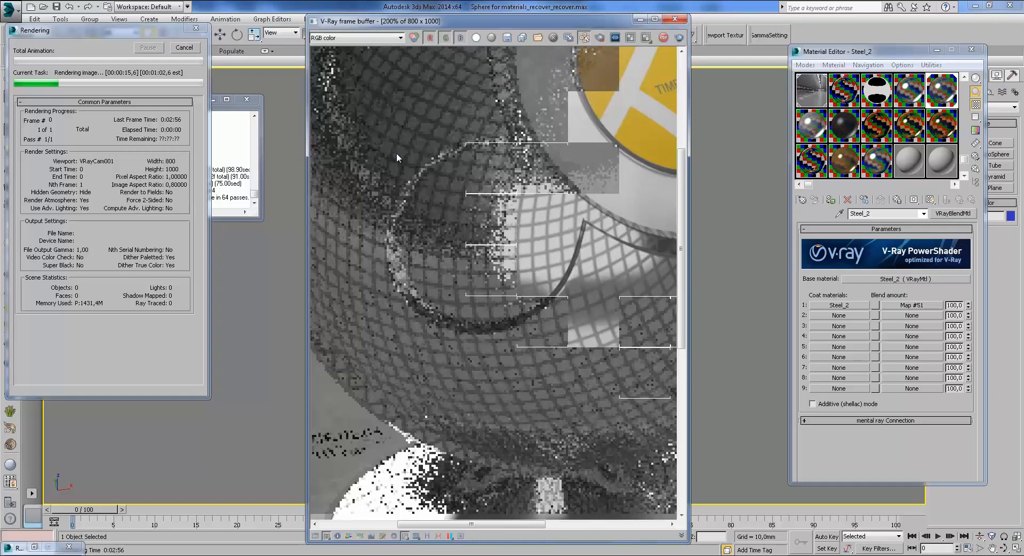
pyautogui.moveTo(399, 152); pyautogui.dragTo(308, 189, button='middle')
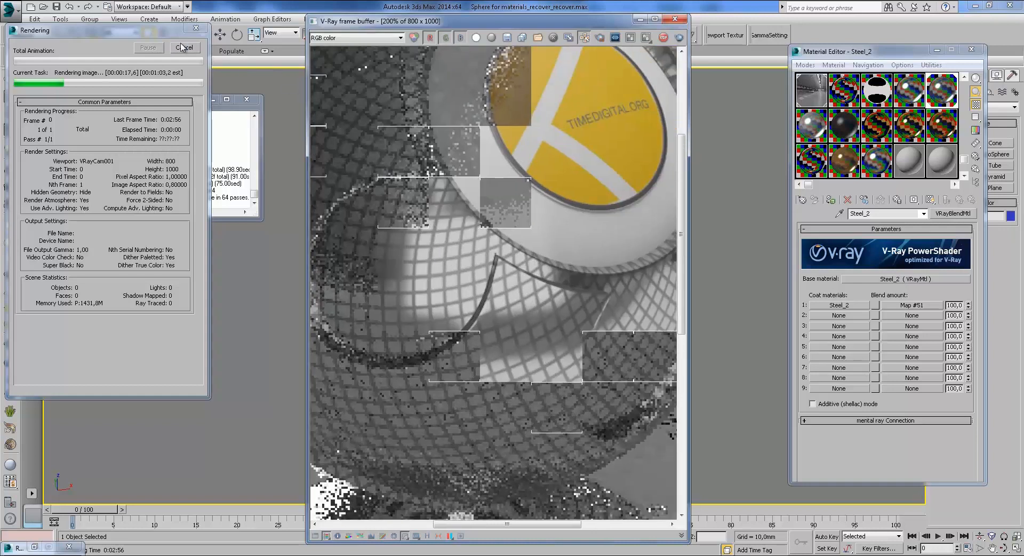
pyautogui.click(184, 47)
pyautogui.click(676, 21)
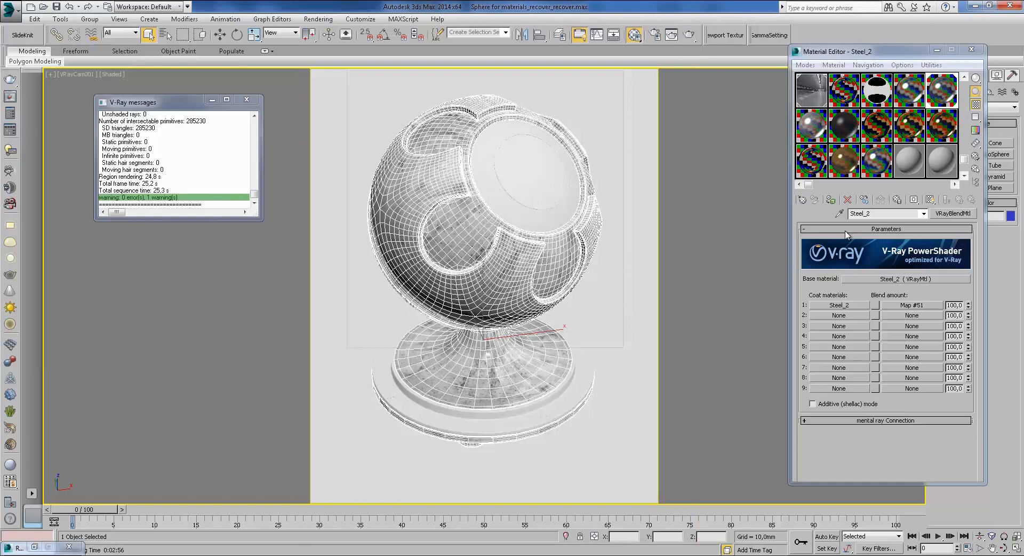
# Step: Check Map #51, then open the base material's Tiles bump Map #50 and preview it enlarged
pyautogui.click(911, 304)
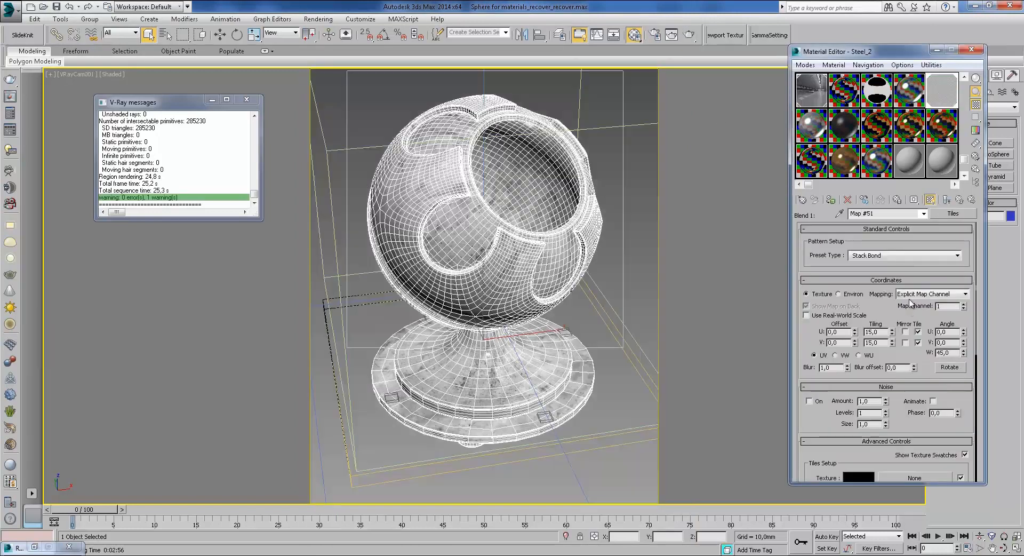
pyautogui.scroll(-5, 926, 361)
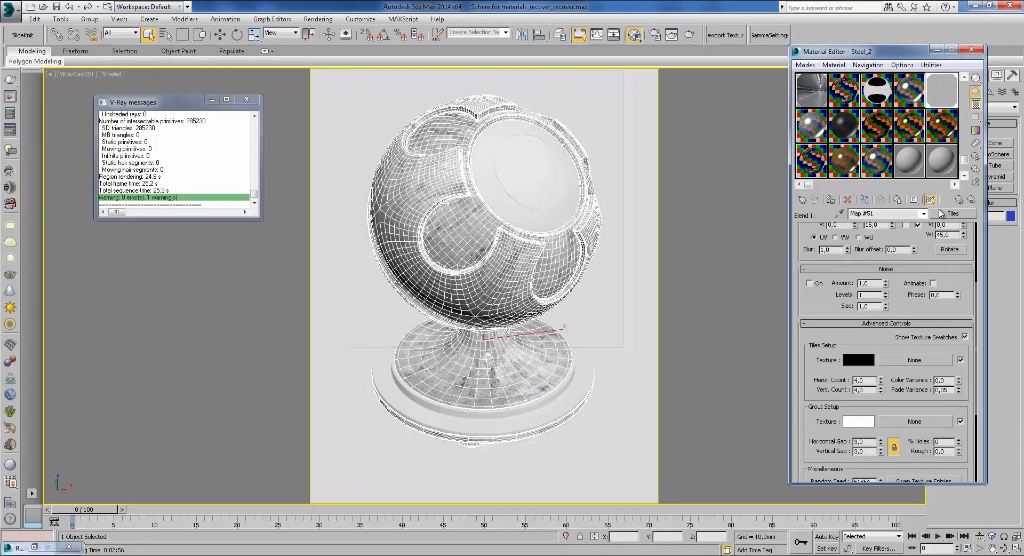
pyautogui.click(959, 199)
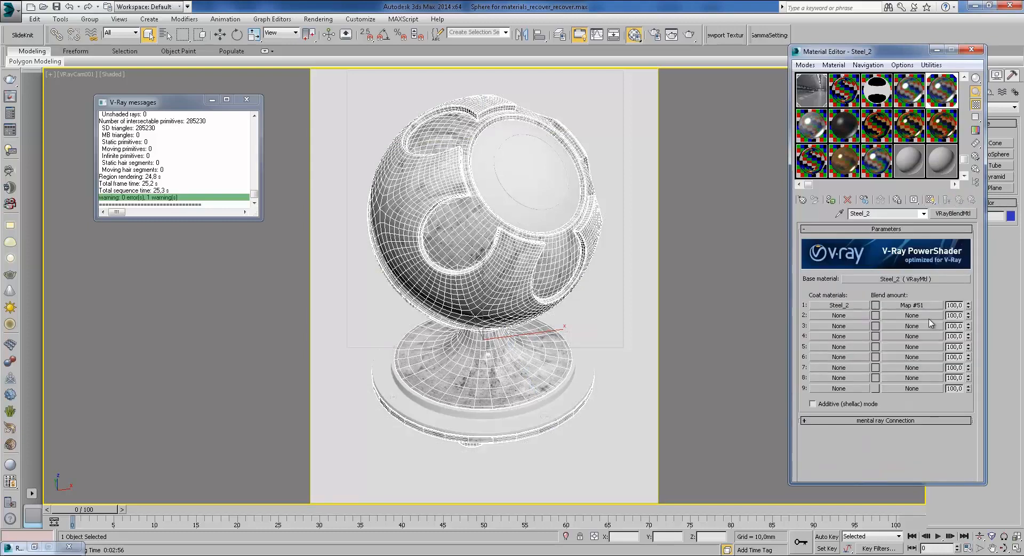
pyautogui.click(912, 278)
pyautogui.click(938, 429)
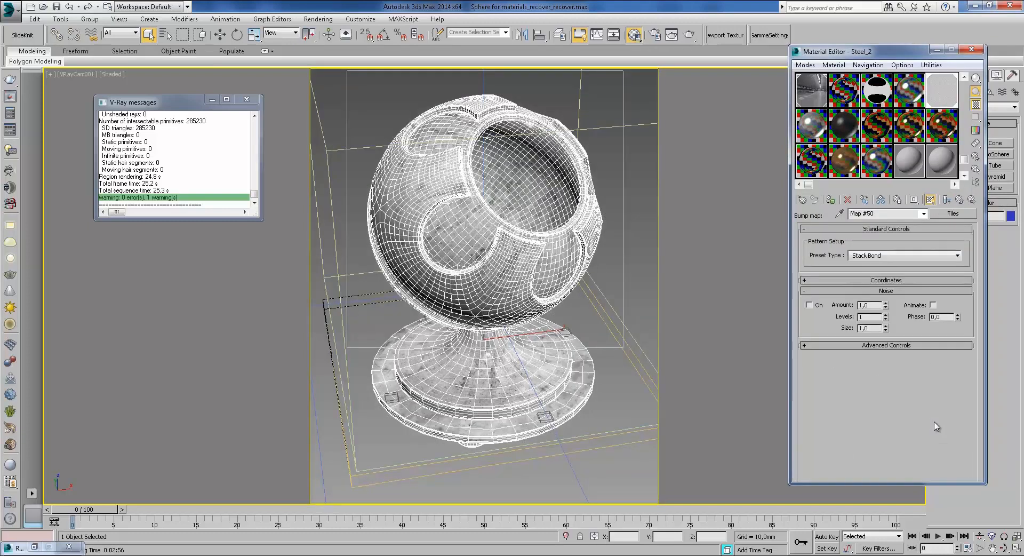
pyautogui.doubleClick(946, 97)
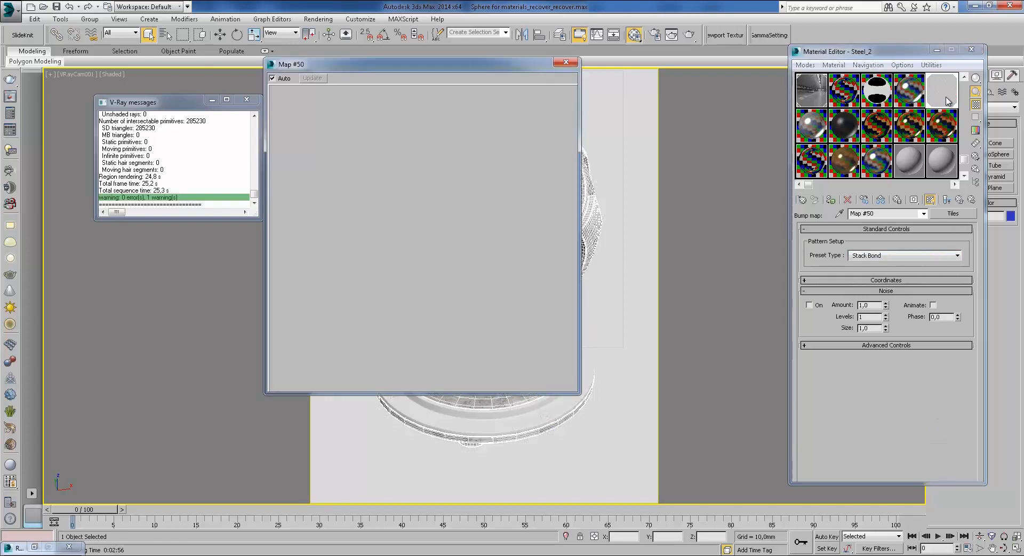
pyautogui.click(566, 62)
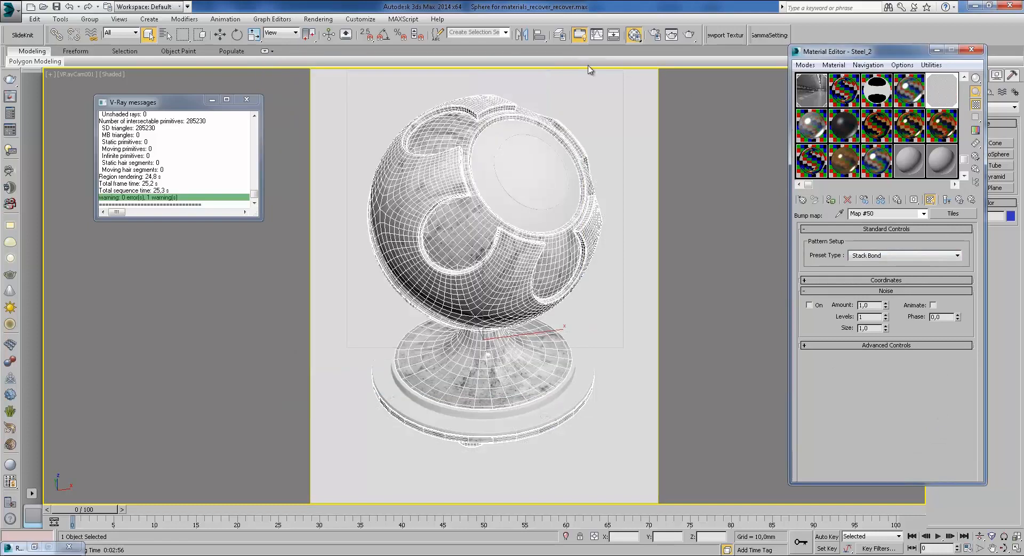
# Step: Reopen Map #51 and preview its dense diagonal tile grid in an enlarged window
pyautogui.click(959, 200)
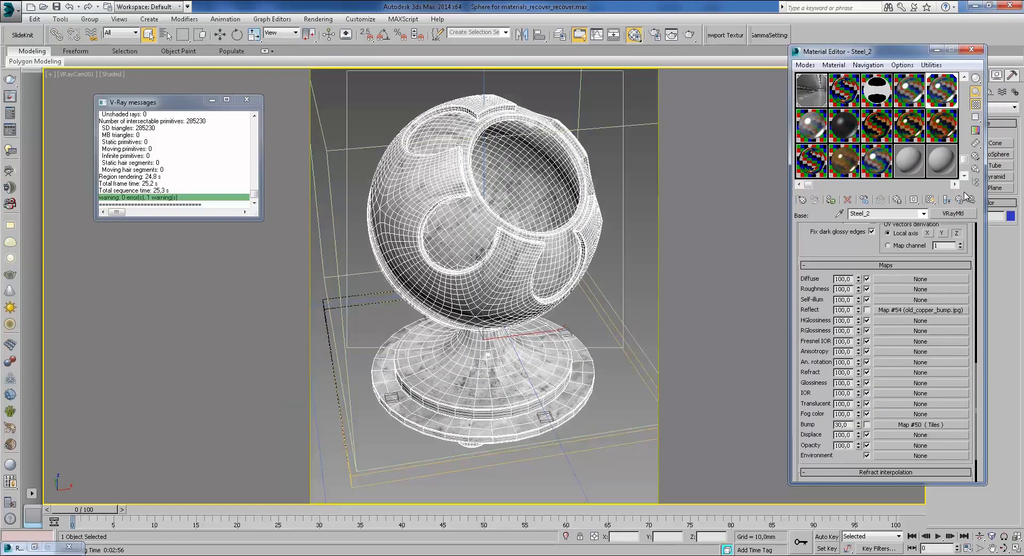
pyautogui.click(915, 304)
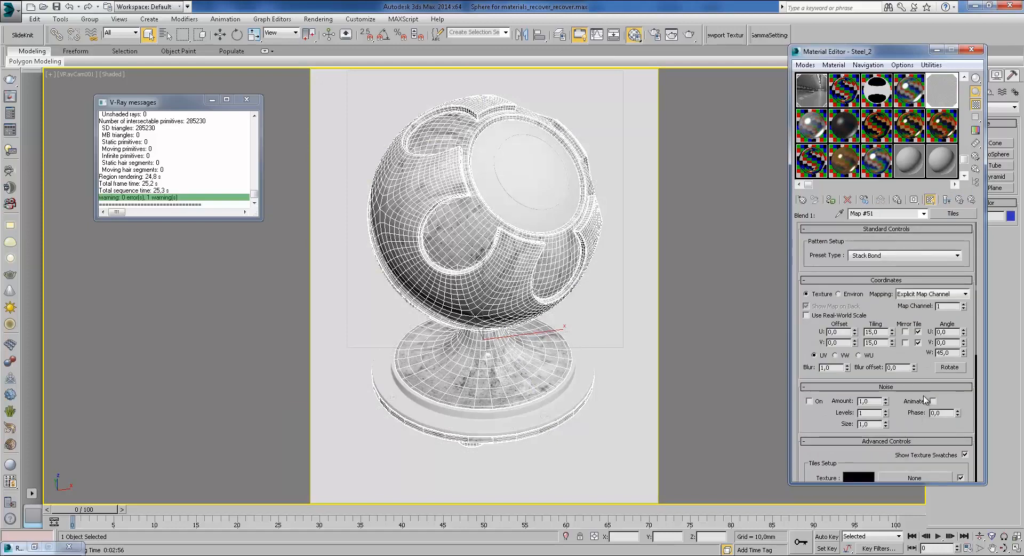
pyautogui.moveTo(923, 364); pyautogui.dragTo(922, 264)
pyautogui.doubleClick(928, 122)
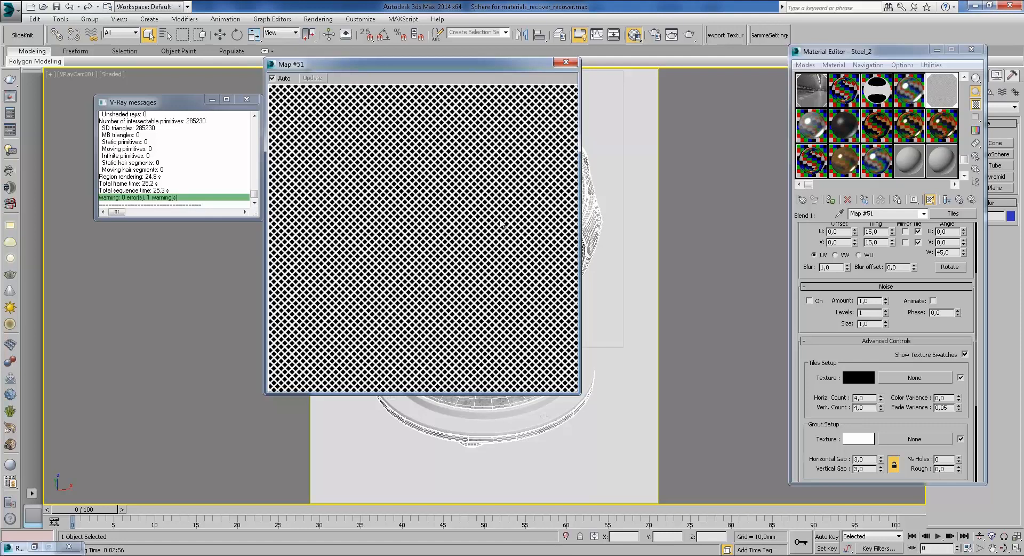
pyautogui.click(567, 63)
# Step: Browse from the blend material into the base Steel_2 material's maps
pyautogui.click(961, 199)
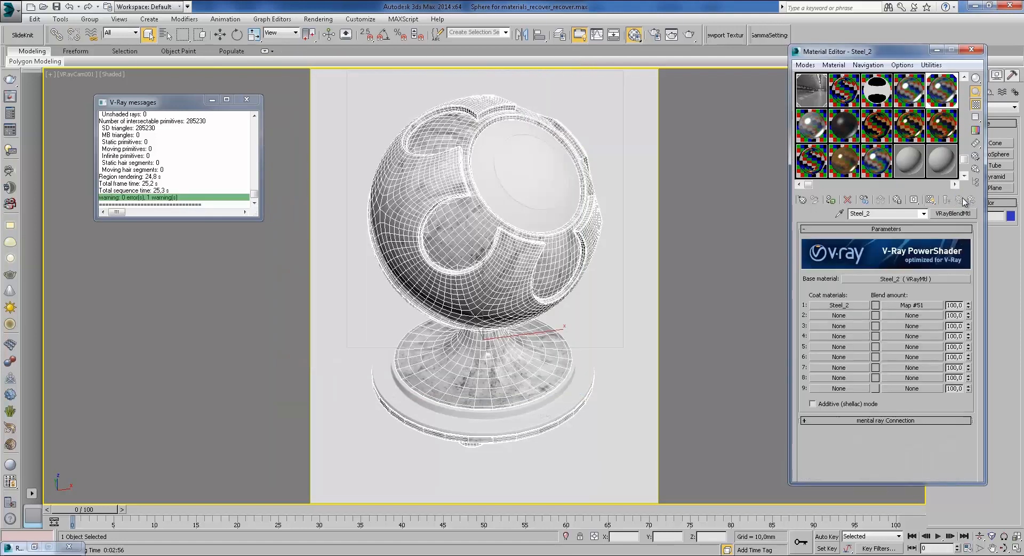
pyautogui.click(903, 278)
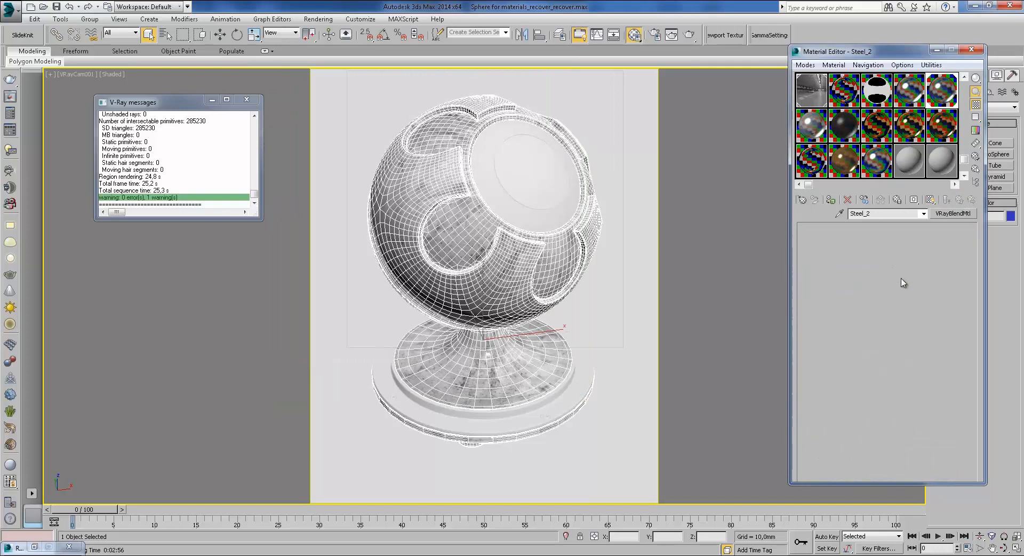
pyautogui.scroll(-1, 868, 257)
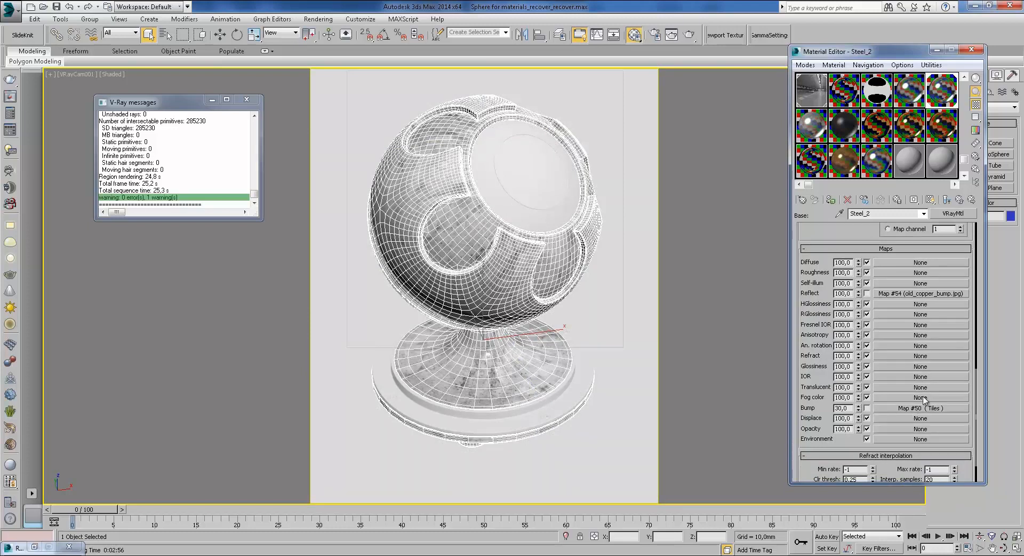
pyautogui.click(959, 200)
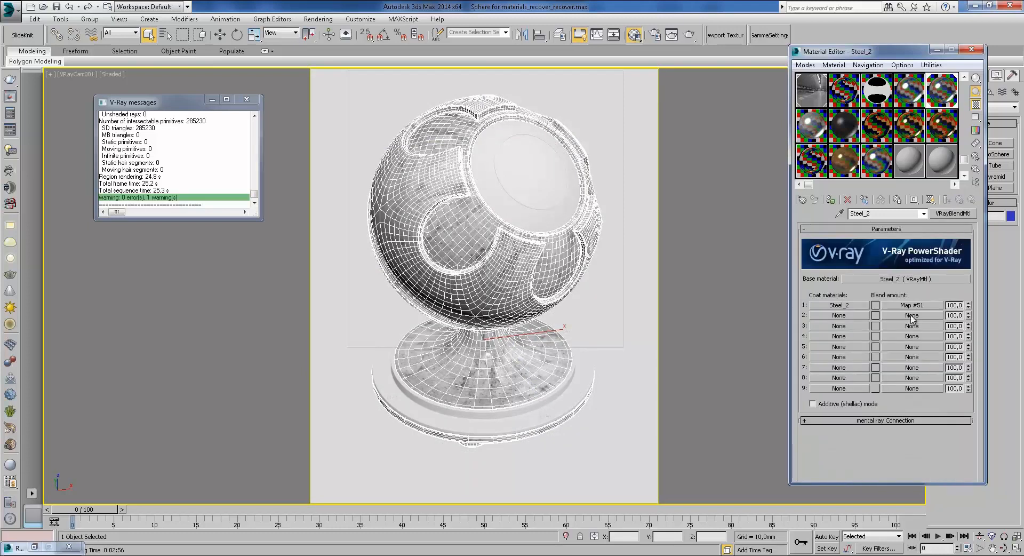
pyautogui.click(920, 280)
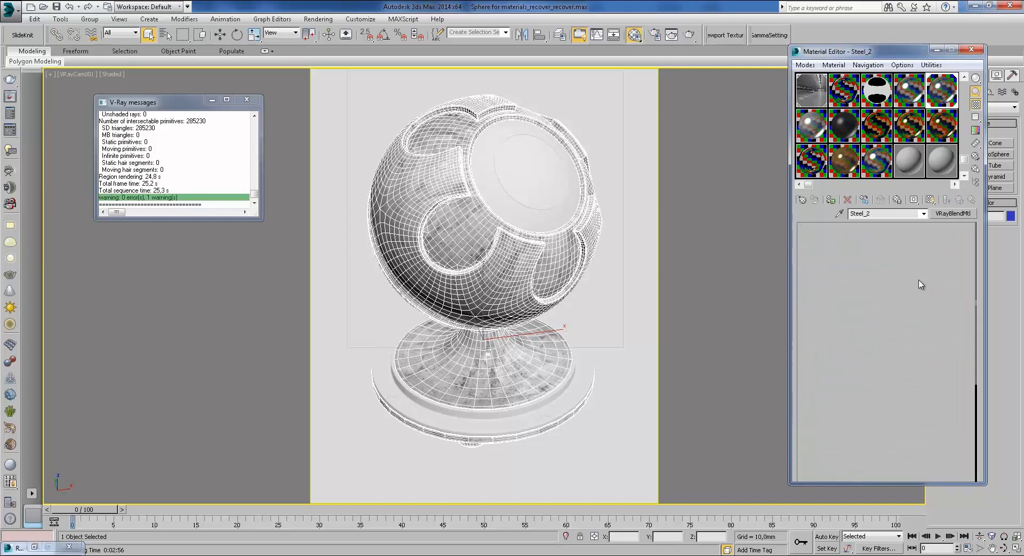
# Step: Inspect the tile and grout settings of the base steel's Tiles bump Map #50
pyautogui.click(919, 408)
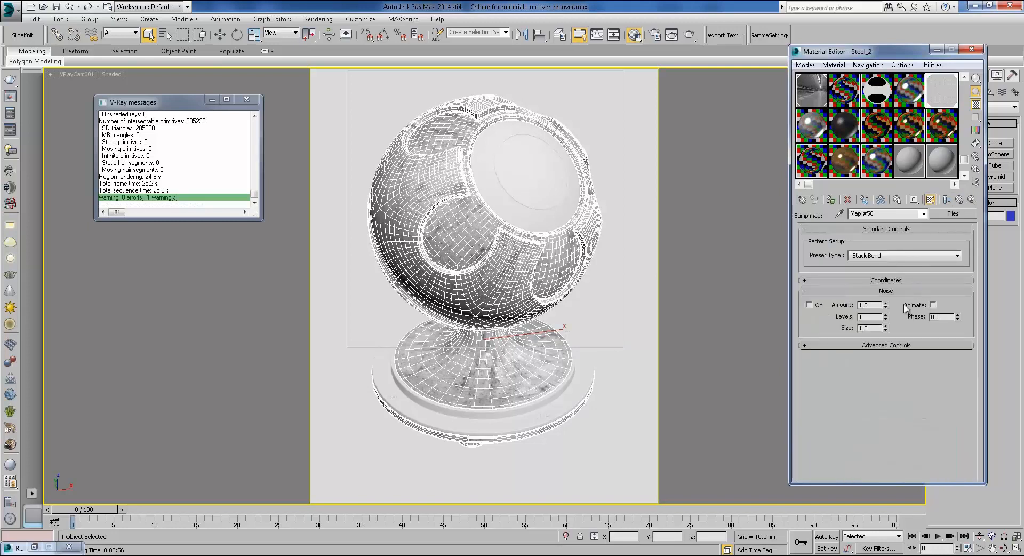
pyautogui.click(893, 346)
pyautogui.scroll(-2, 867, 369)
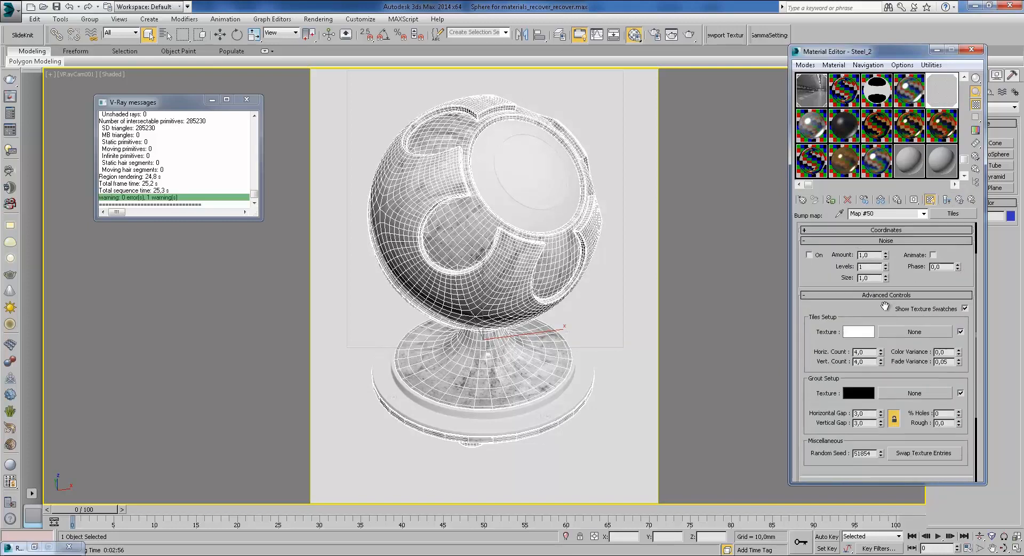
pyautogui.scroll(2, 904, 280)
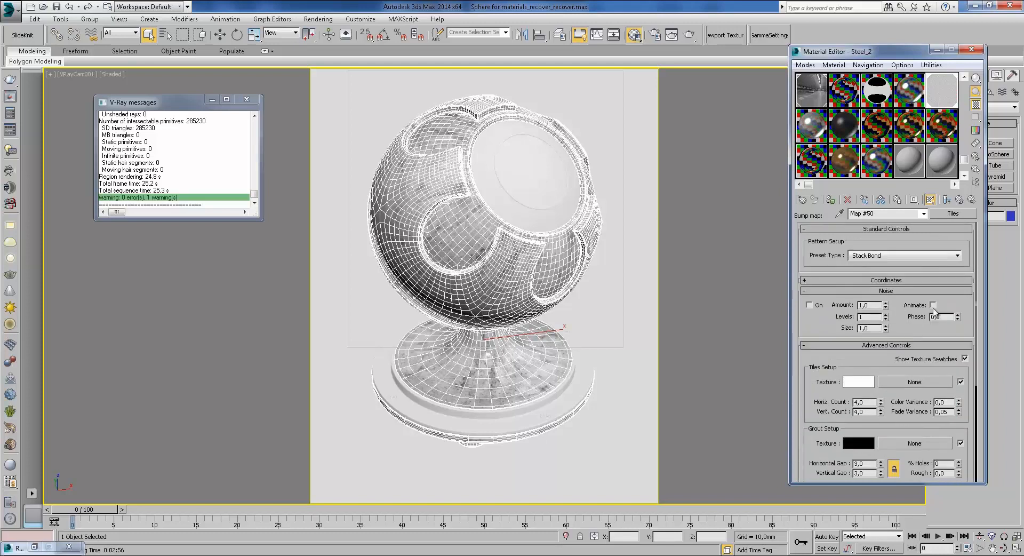
pyautogui.click(959, 200)
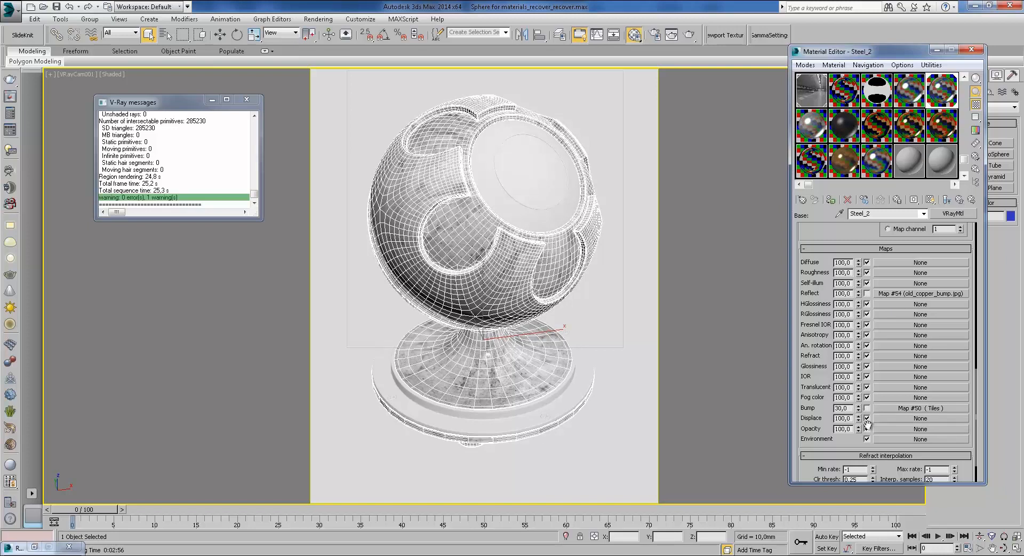
# Step: Check that coat 1's Mix bump Map #52 contains Tiles Map #50
pyautogui.click(959, 200)
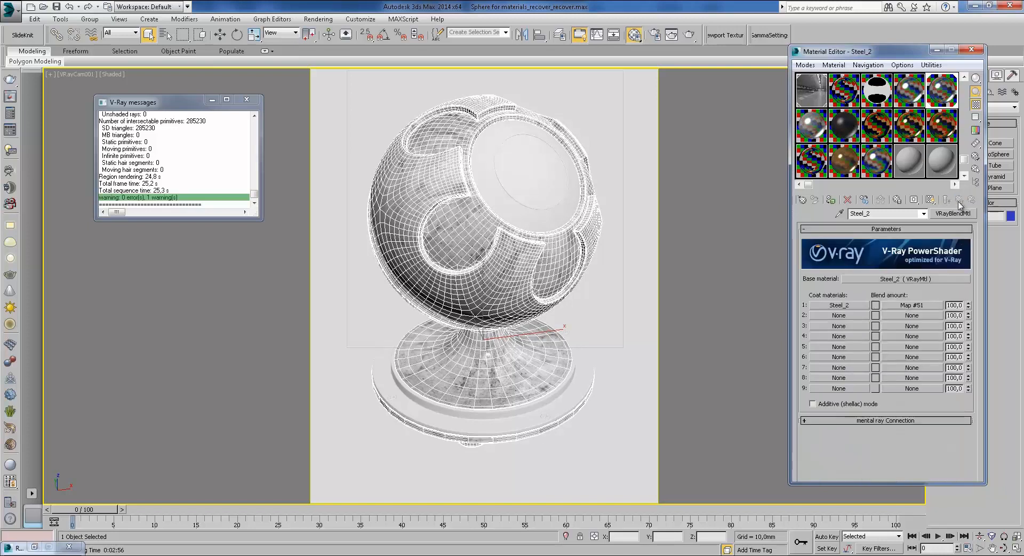
pyautogui.click(837, 305)
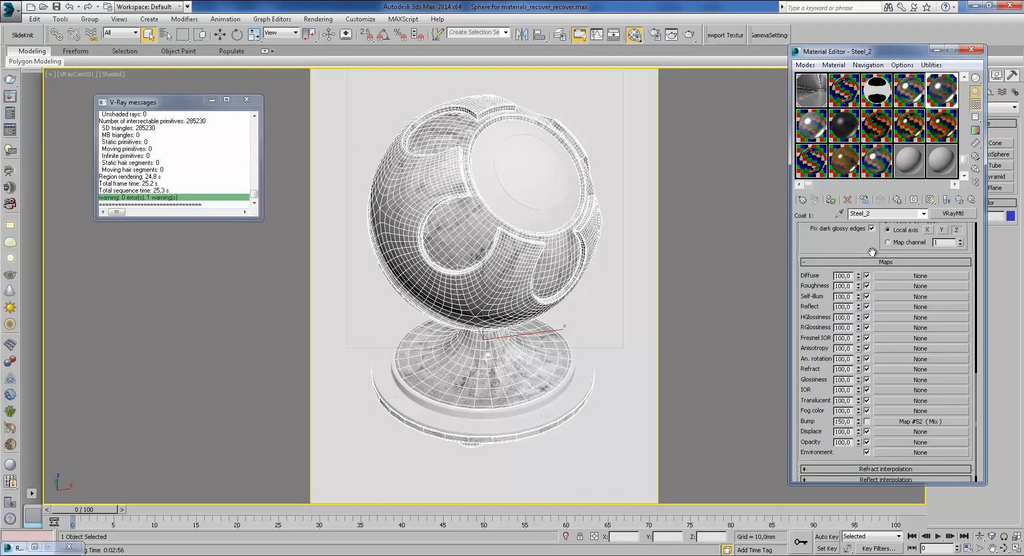
pyautogui.click(927, 422)
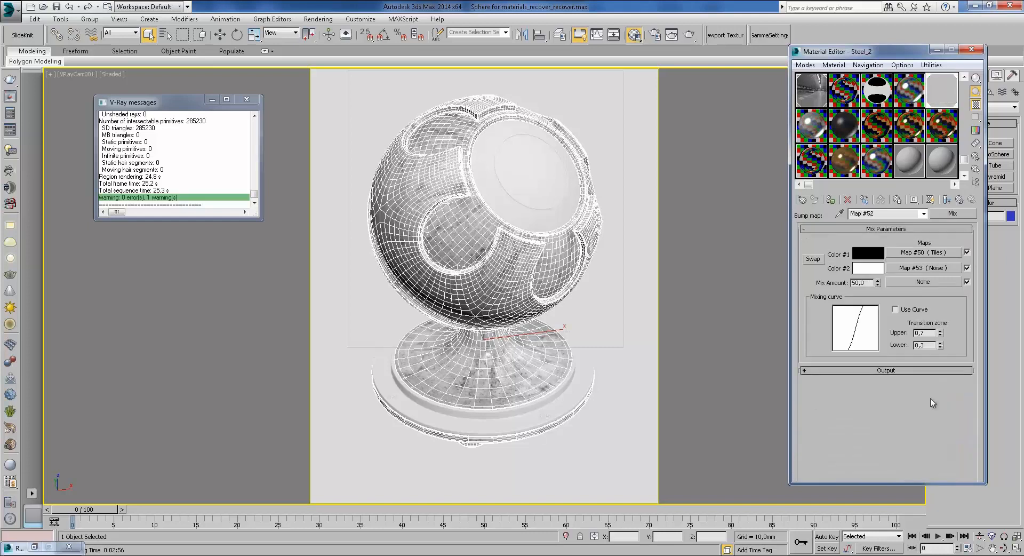
pyautogui.click(924, 255)
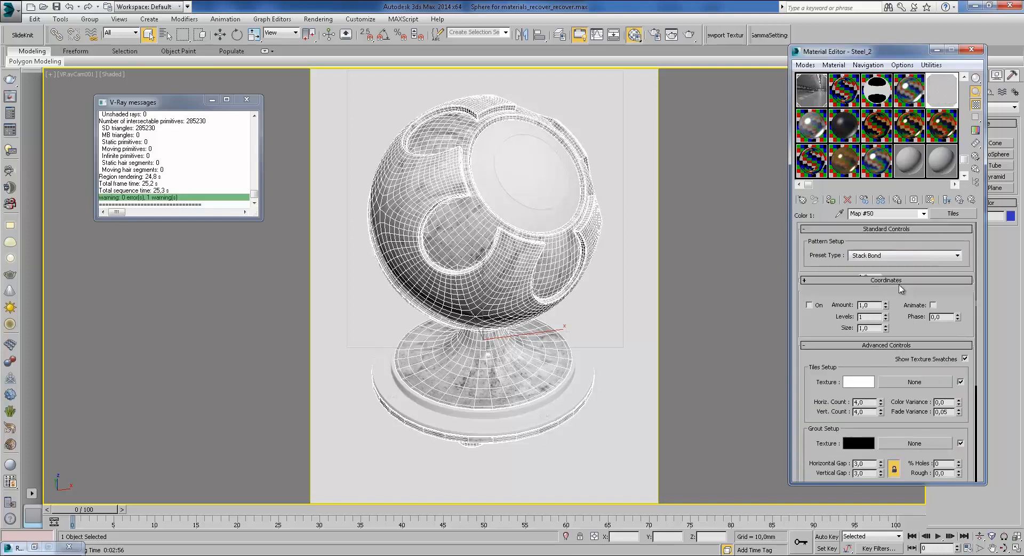
pyautogui.click(960, 200)
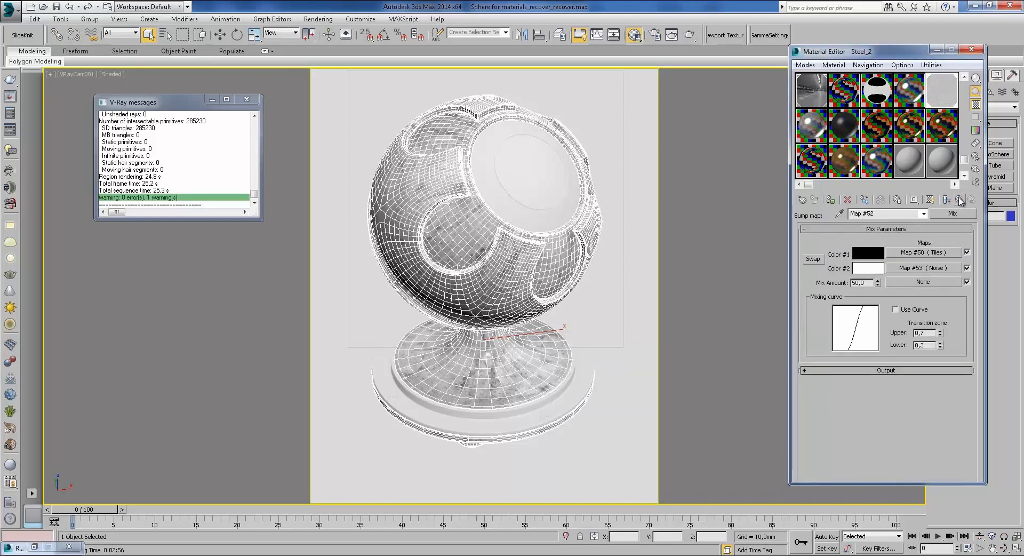
pyautogui.click(961, 201)
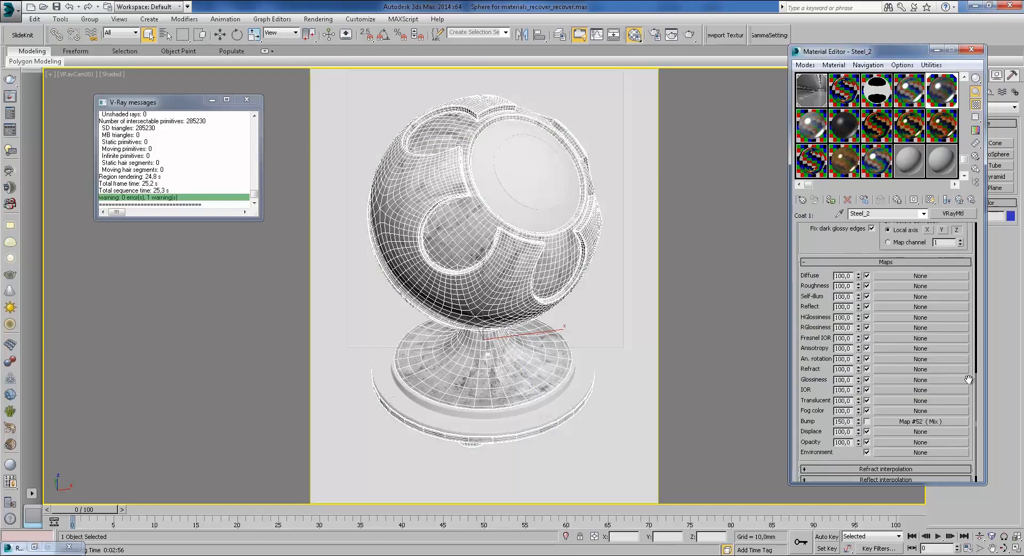
# Step: Revisit Mix Map #52, then the base steel's Tiles bump Map #50
pyautogui.click(899, 422)
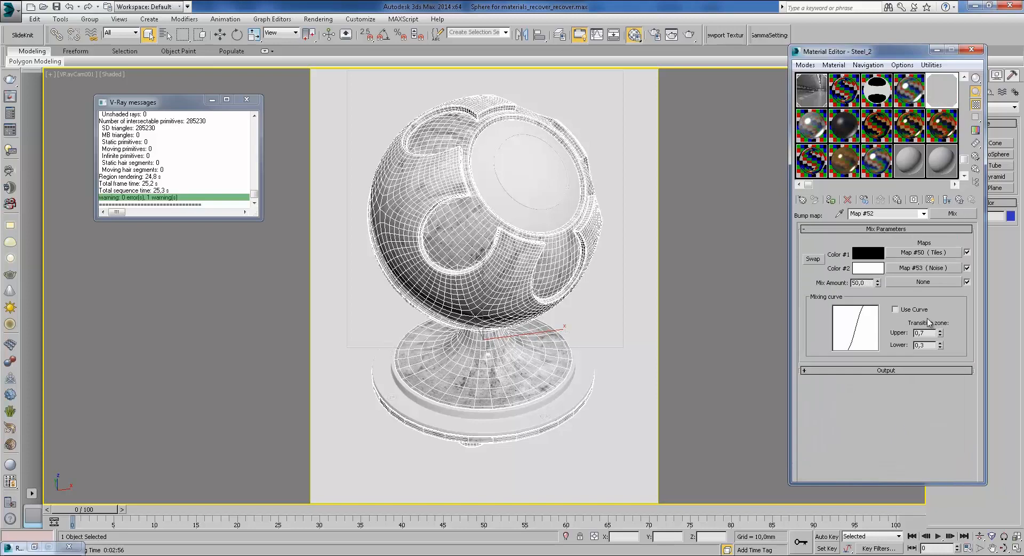
pyautogui.click(959, 200)
pyautogui.click(867, 422)
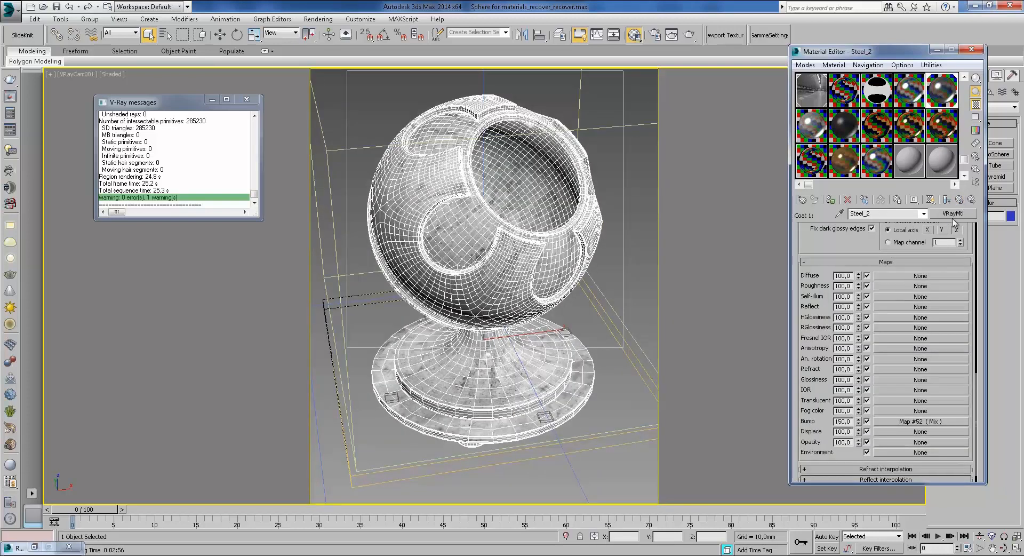
pyautogui.click(960, 200)
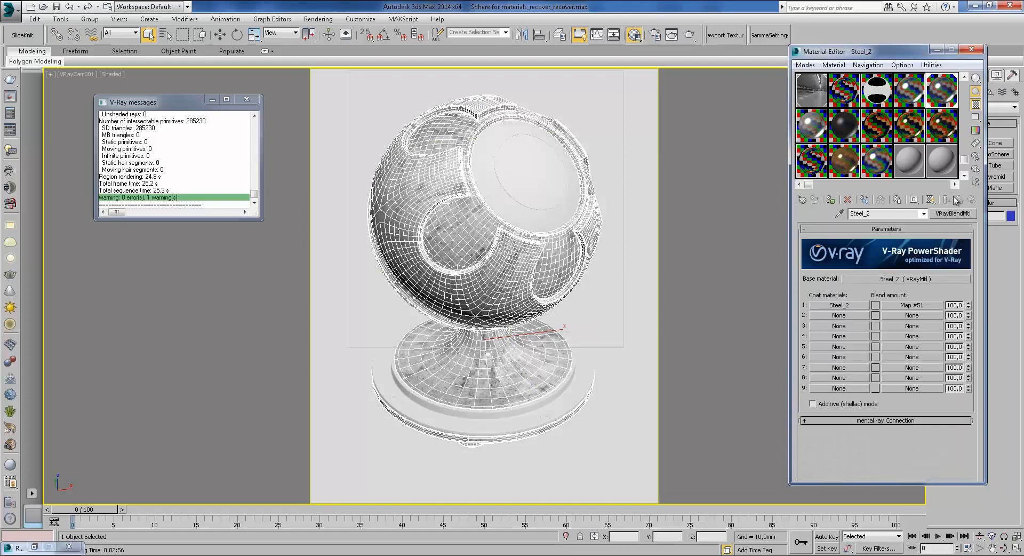
pyautogui.click(932, 278)
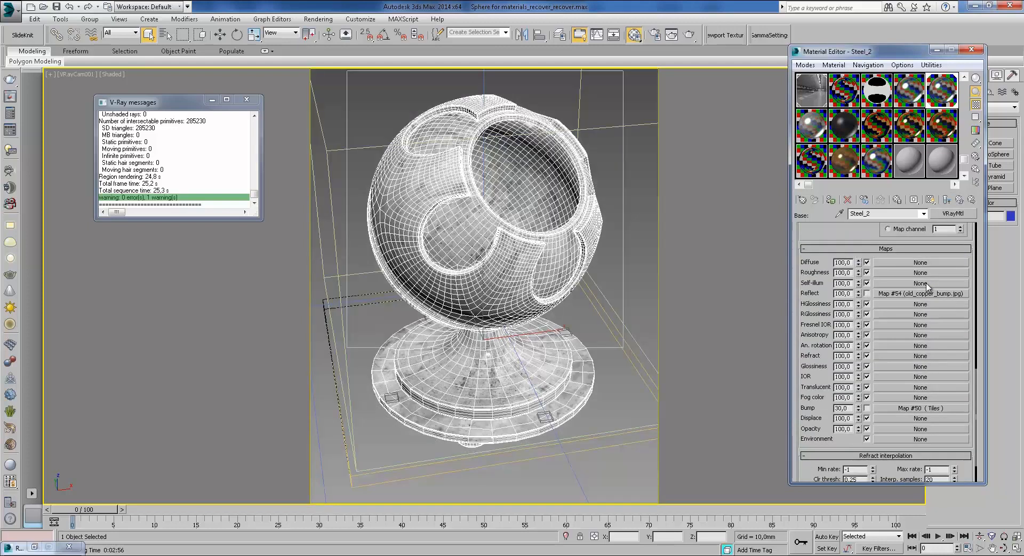
pyautogui.click(866, 408)
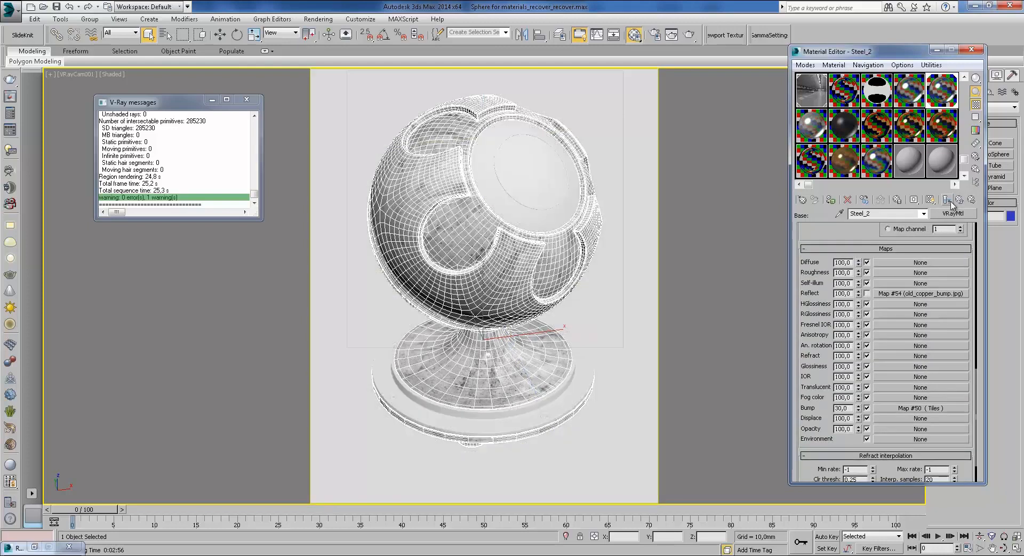
pyautogui.click(904, 409)
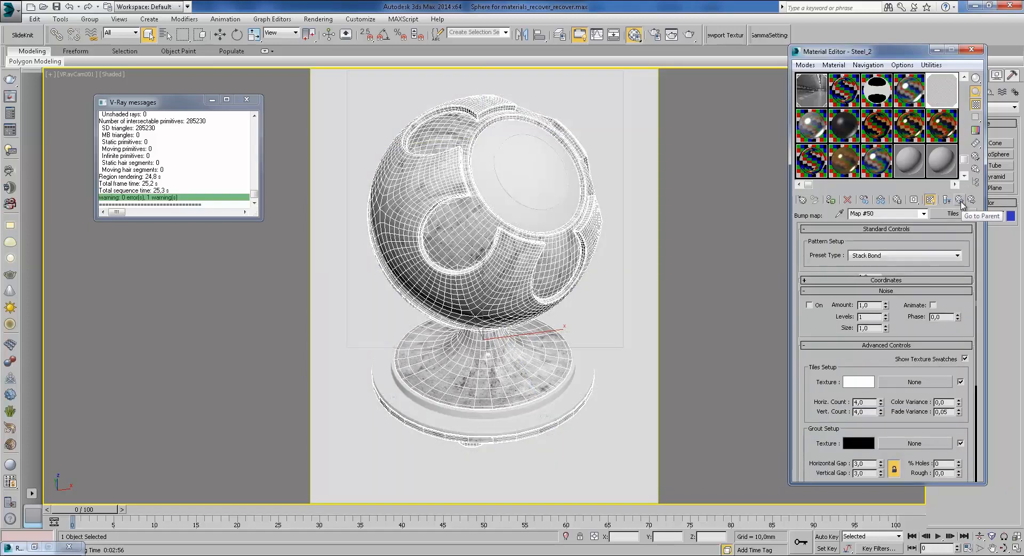
pyautogui.click(959, 200)
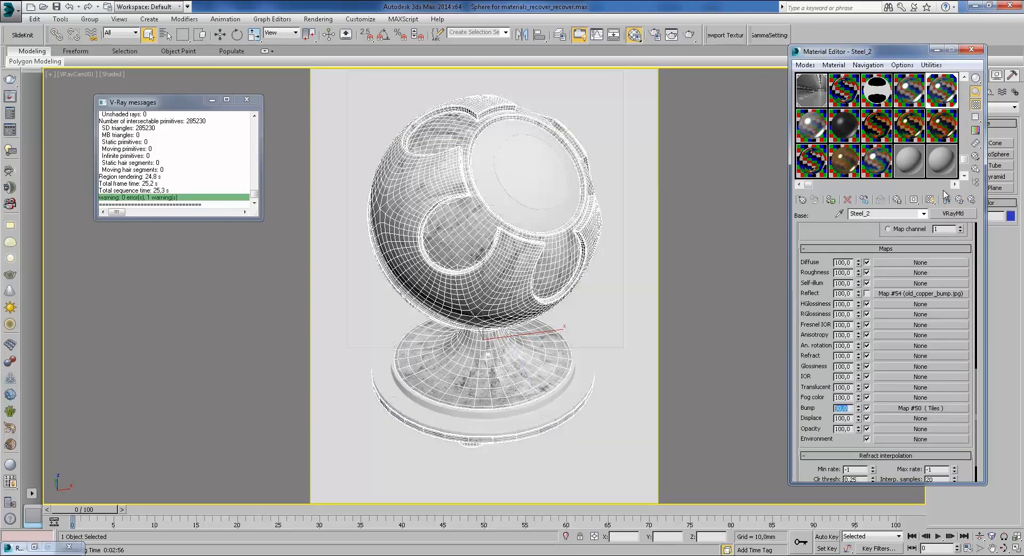
# Step: Open coat 1's Mix bump map Map #52 for editing
pyautogui.click(960, 200)
pyautogui.click(864, 308)
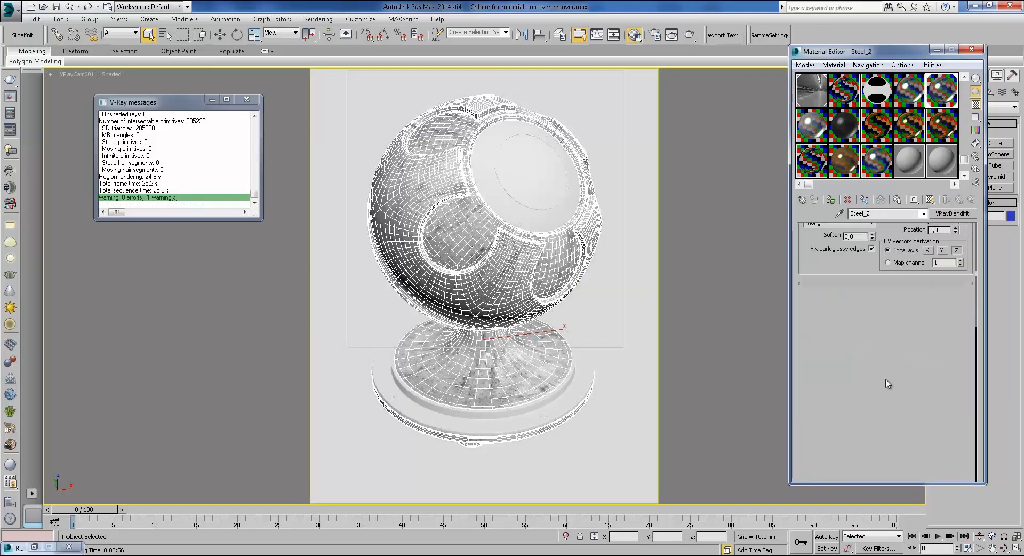
pyautogui.click(885, 421)
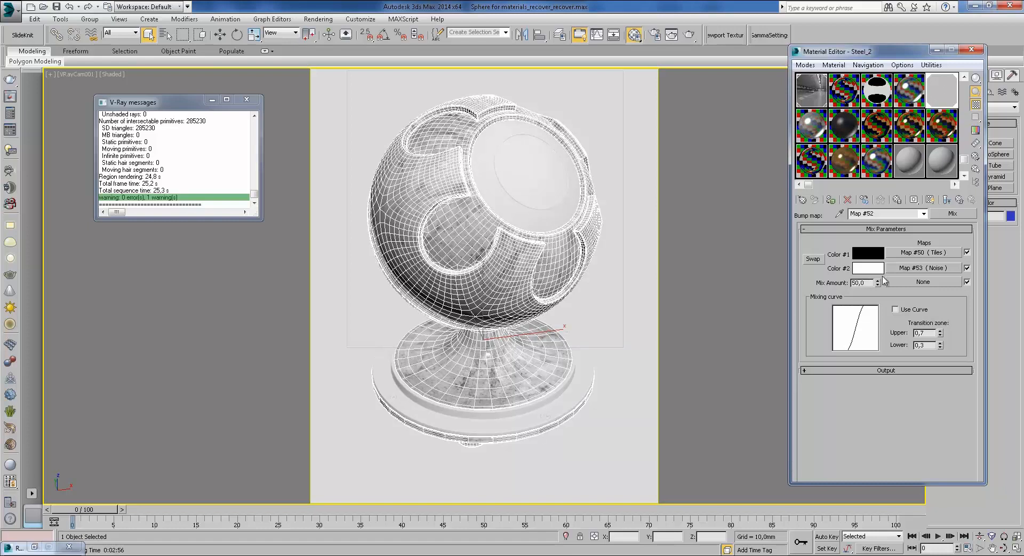
# Step: Swap the Map #51 mask onto coat 2 and set coat 1's blend colour to white
pyautogui.click(960, 200)
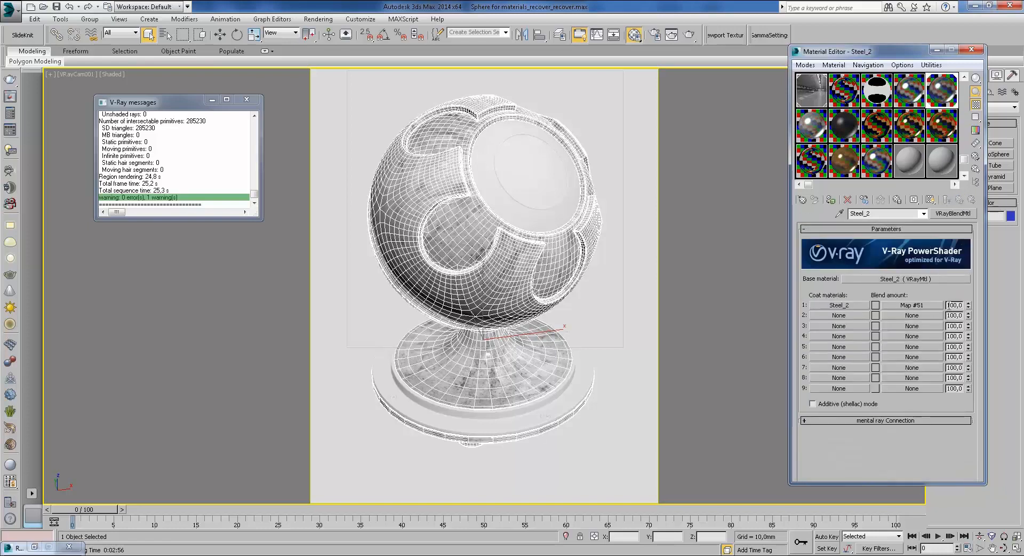
pyautogui.rightClick(899, 307)
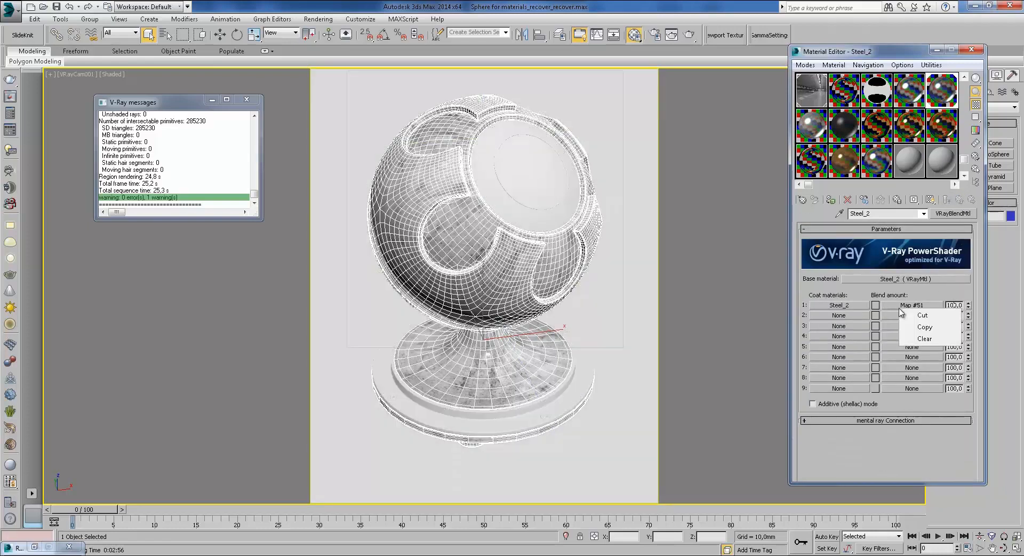
pyautogui.moveTo(892, 308); pyautogui.dragTo(896, 313)
pyautogui.click(863, 279)
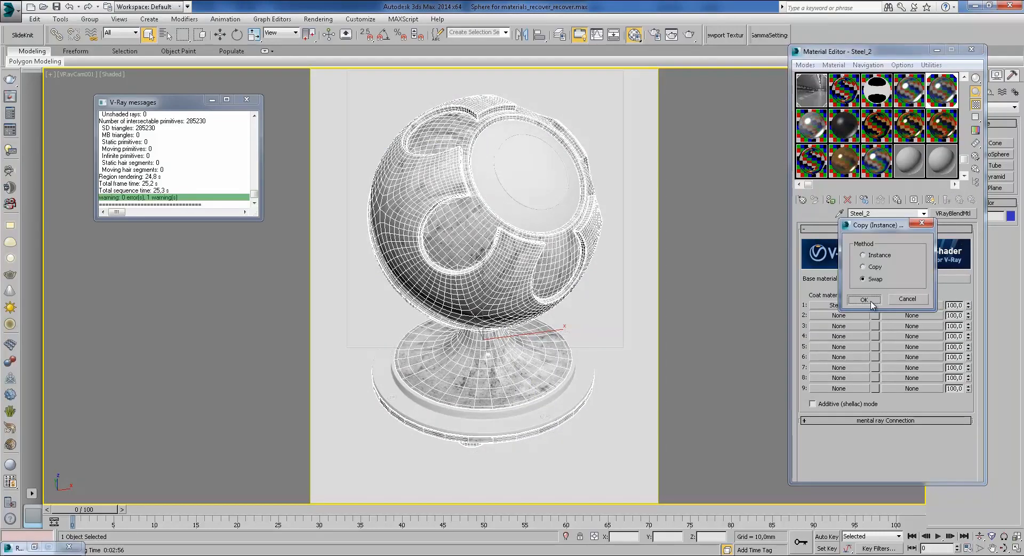
pyautogui.click(864, 299)
pyautogui.click(876, 305)
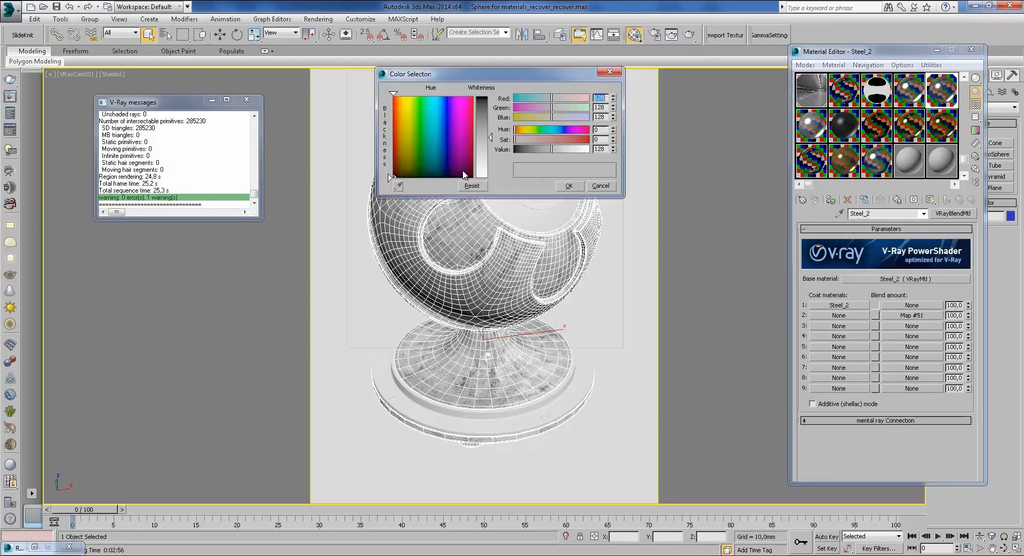
pyautogui.click(569, 185)
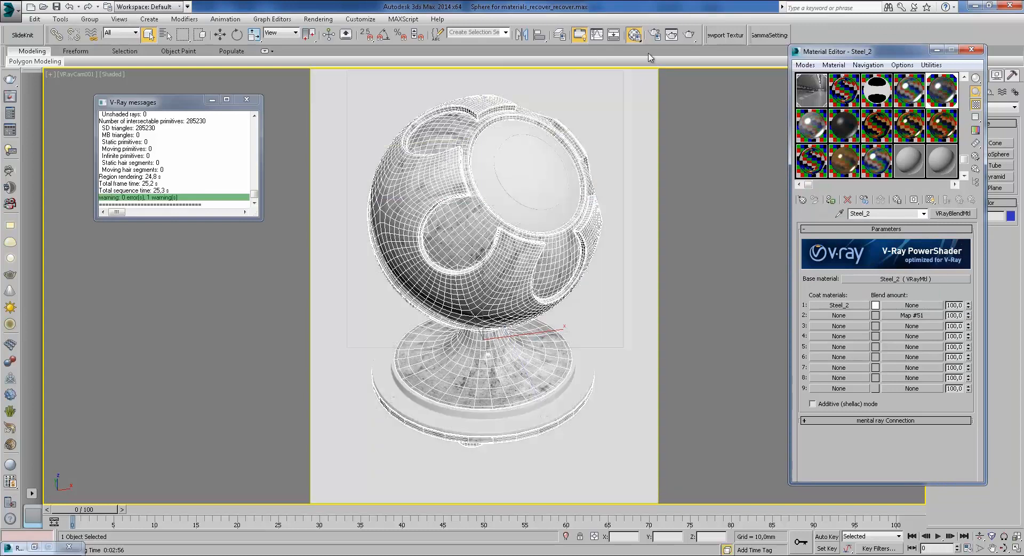
# Step: Test-render the shaderball, inspect the result, and drag Map #51 back toward coat 1
pyautogui.click(690, 35)
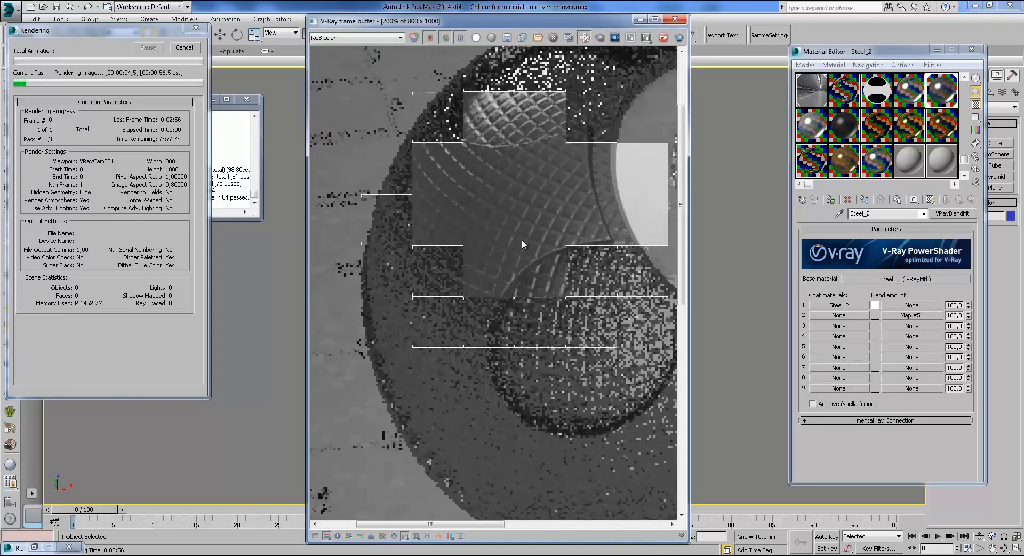
pyautogui.moveTo(551, 249); pyautogui.dragTo(529, 243, button='middle')
pyautogui.scroll(-1, 530, 243)
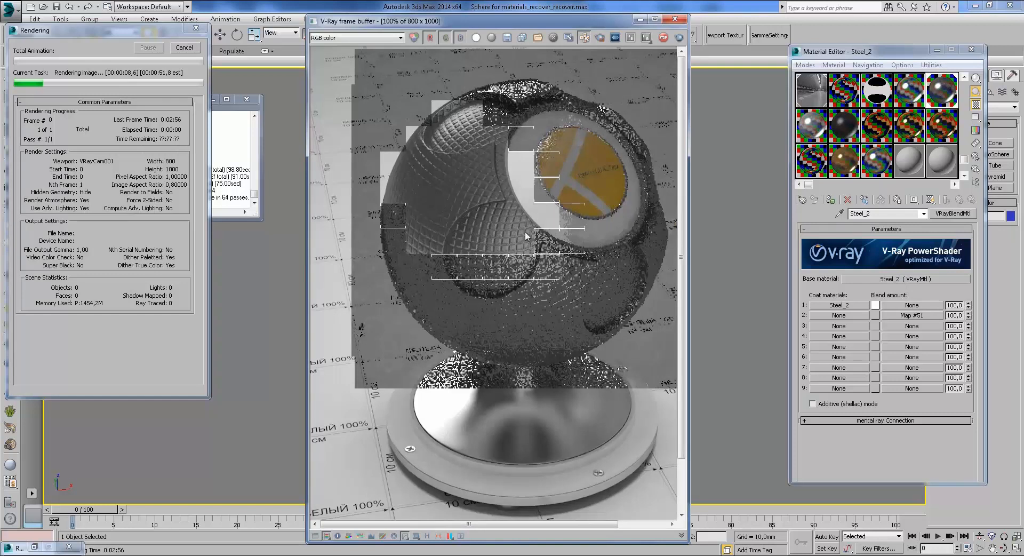
pyautogui.click(676, 20)
pyautogui.moveTo(914, 315); pyautogui.dragTo(914, 304)
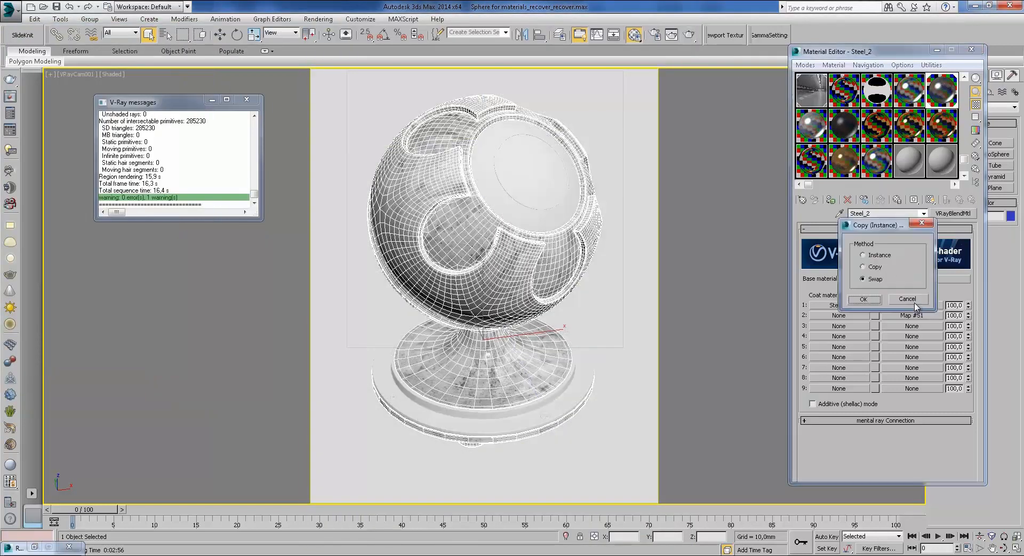
# Step: Confirm the swap putting Map #51 back on coat 1's blend
pyautogui.click(863, 299)
pyautogui.click(865, 304)
pyautogui.click(958, 205)
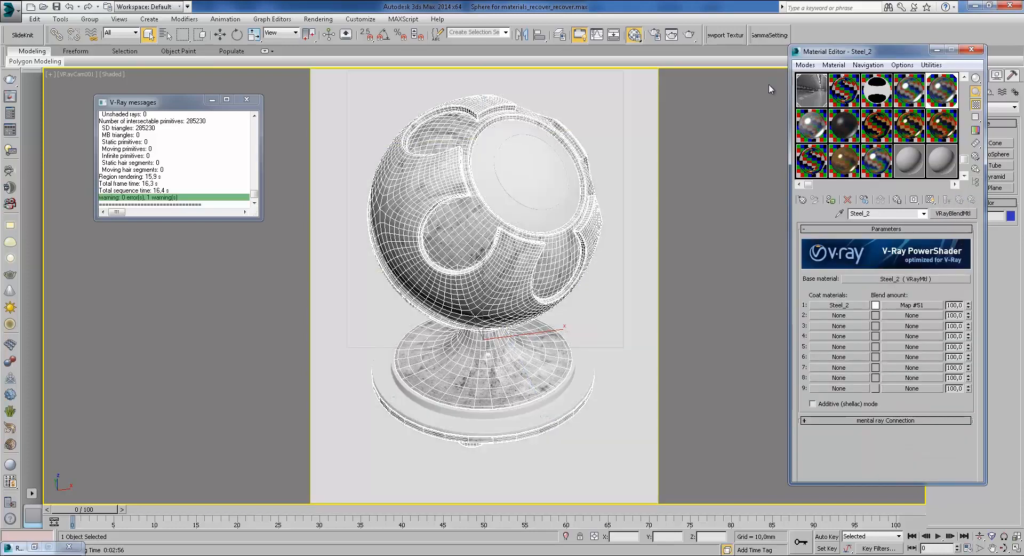
# Step: Test-render the sphere, pan around the knurled grid, then stop and close the render
pyautogui.click(689, 34)
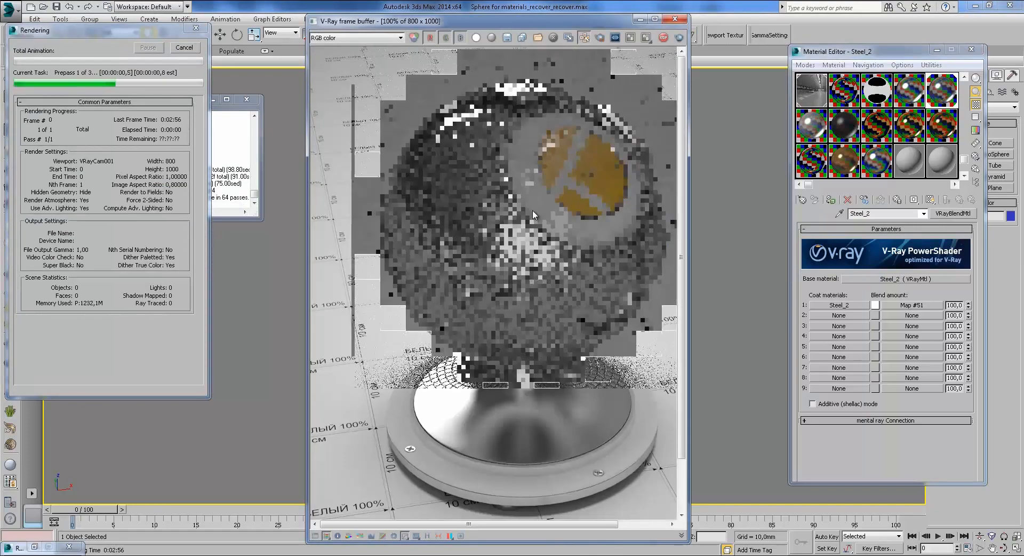
pyautogui.scroll(1, 489, 228)
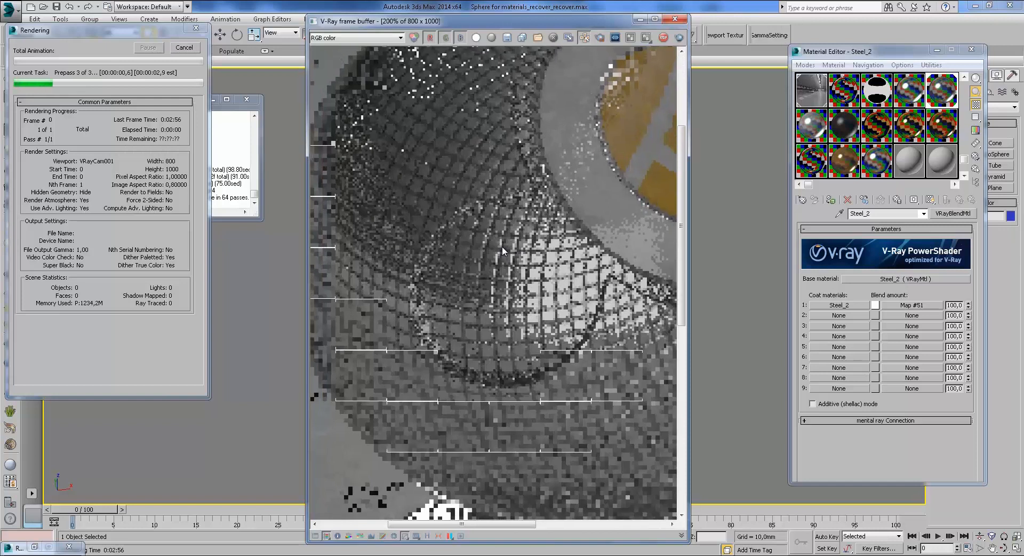
pyautogui.scroll(-1, 500, 245)
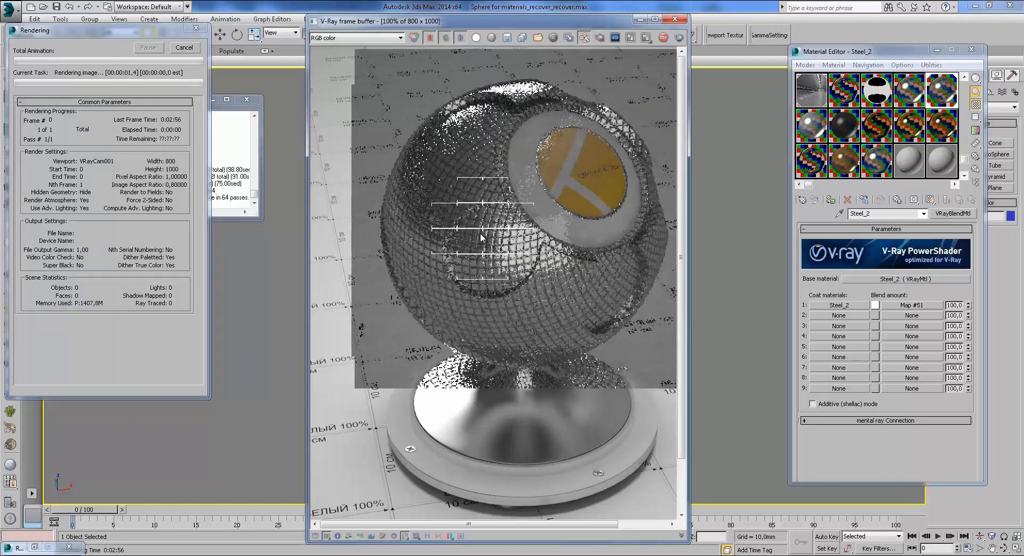
pyautogui.scroll(1, 478, 236)
pyautogui.moveTo(481, 241); pyautogui.dragTo(491, 282, button='middle')
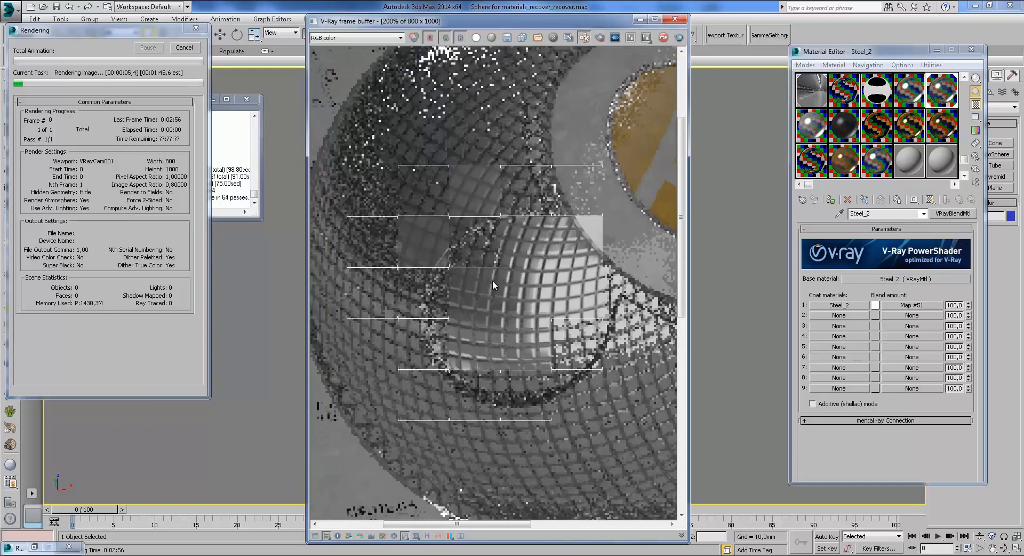
pyautogui.moveTo(465, 231); pyautogui.dragTo(438, 247, button='middle')
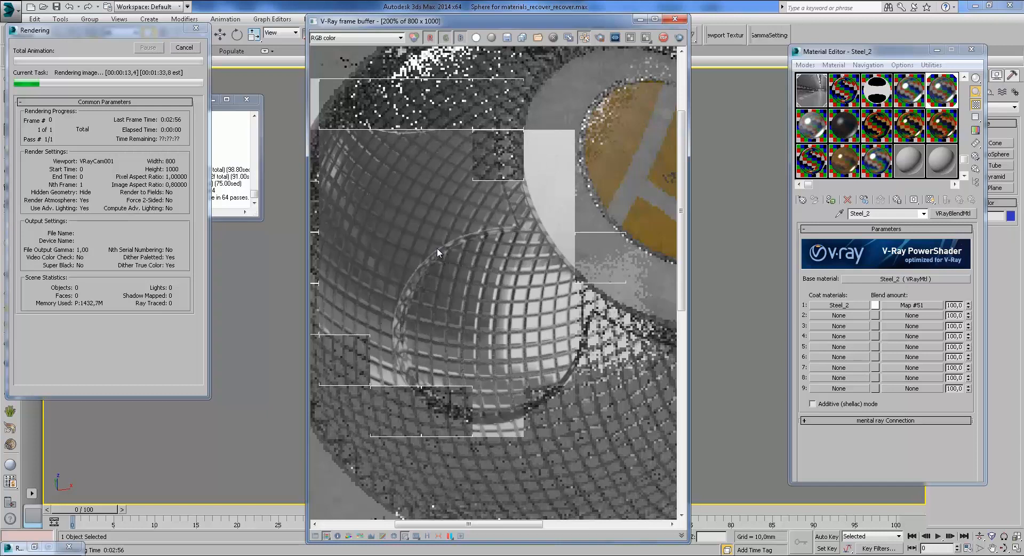
pyautogui.moveTo(465, 254); pyautogui.dragTo(513, 236, button='middle')
pyautogui.scroll(-1, 513, 235)
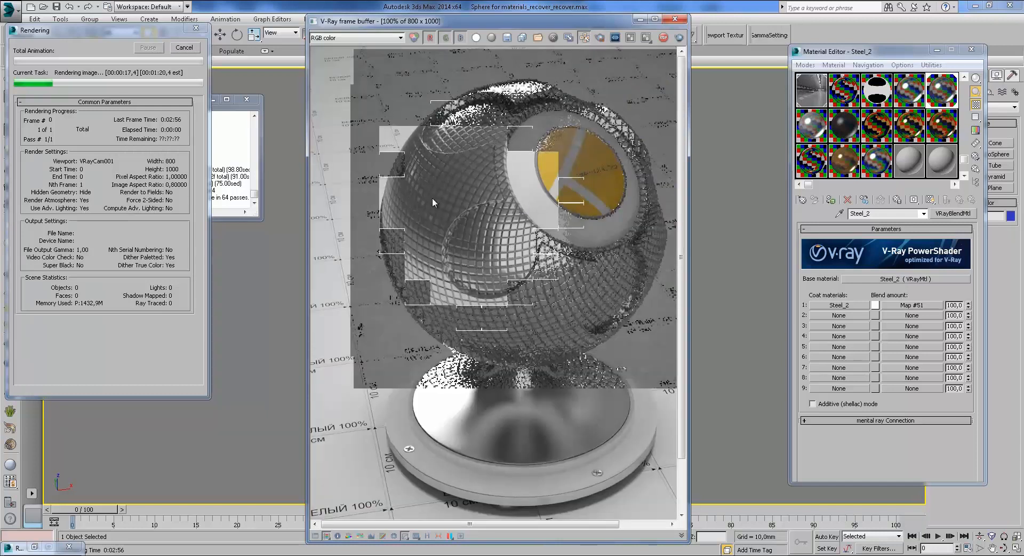
pyautogui.click(189, 48)
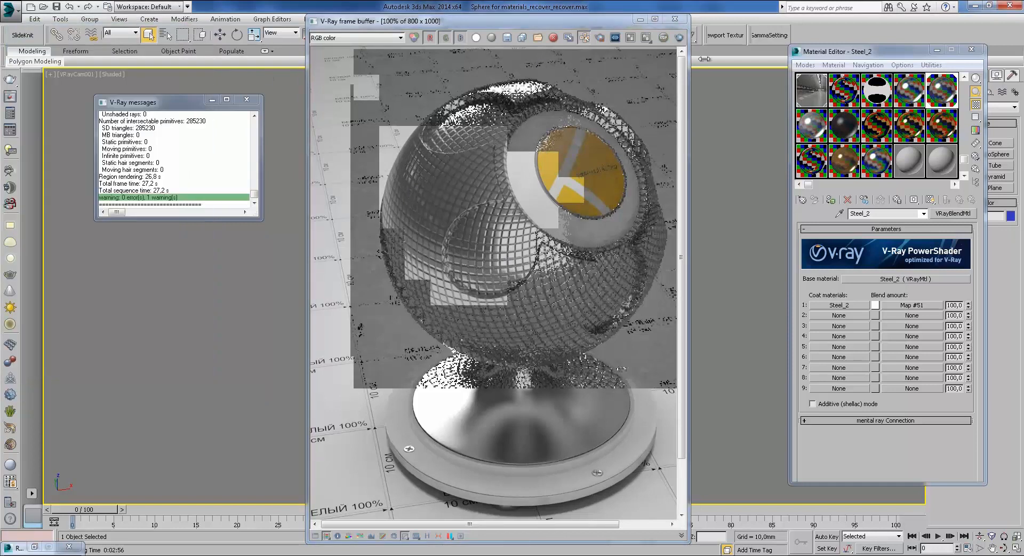
pyautogui.click(675, 18)
pyautogui.click(918, 280)
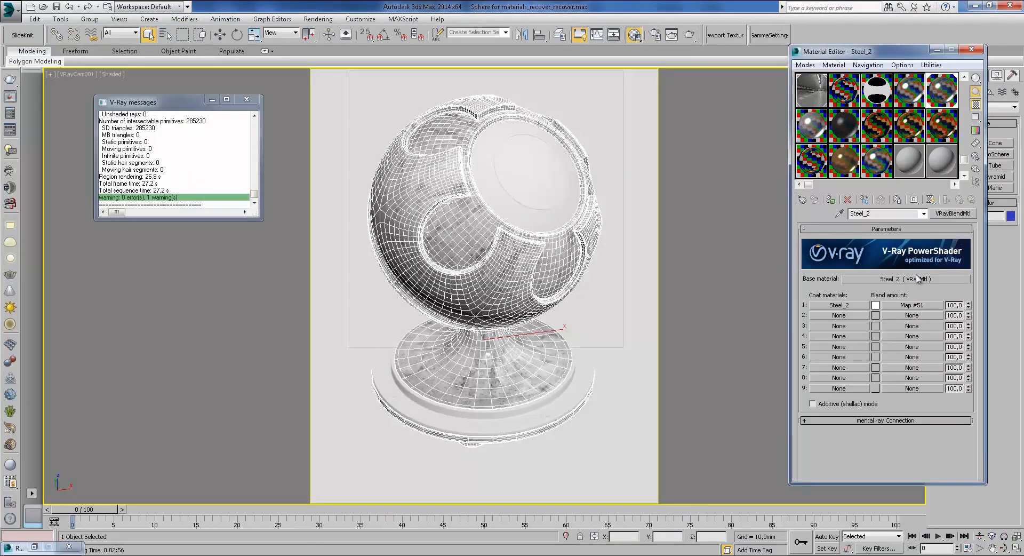
# Step: Enable the old_copper_bump reflection map (Map #54) on the base steel and preview it
pyautogui.click(868, 293)
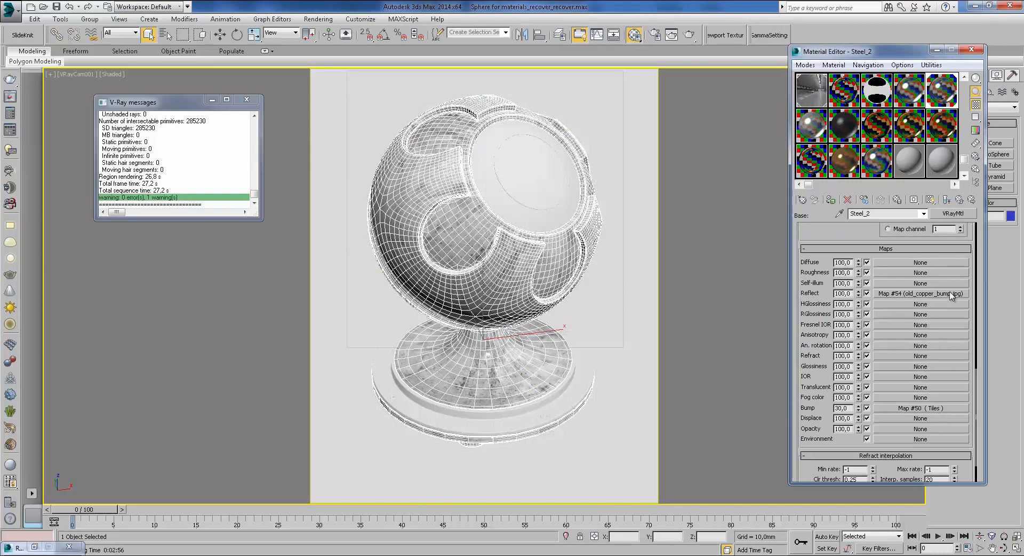
pyautogui.doubleClick(941, 89)
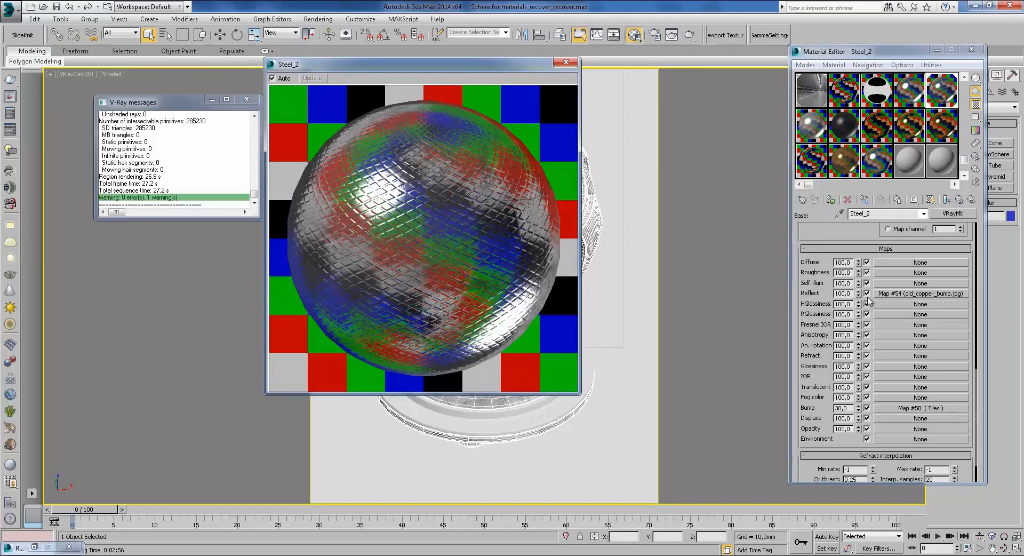
pyautogui.click(565, 62)
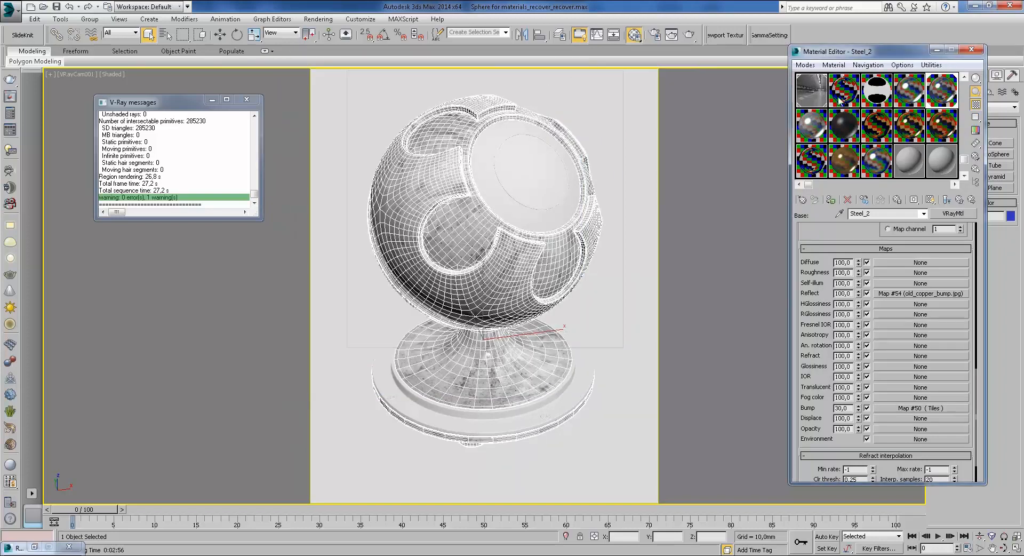
# Step: Test-render the shaderball, inspect the grid, stop the render, and check coat 1
pyautogui.click(688, 35)
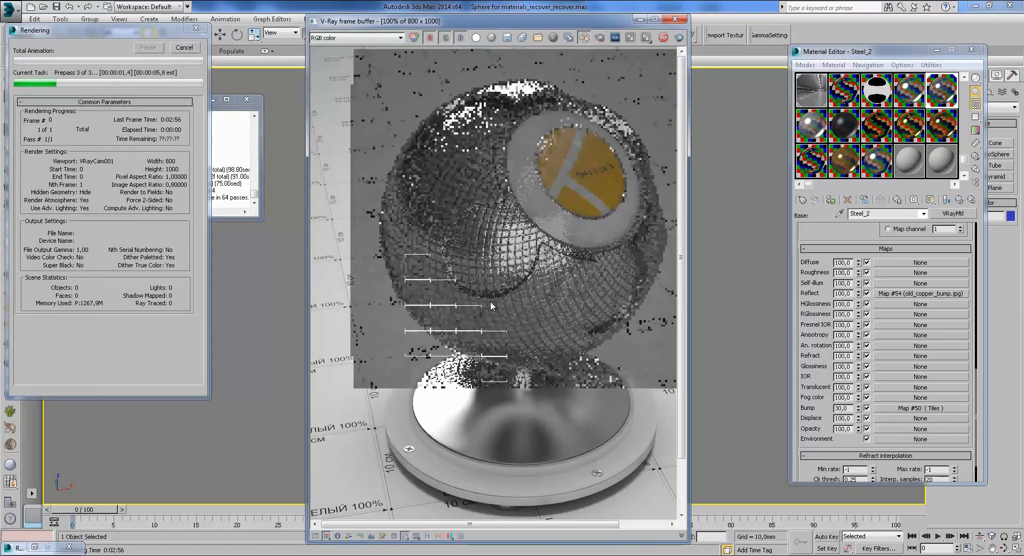
pyautogui.scroll(1, 536, 268)
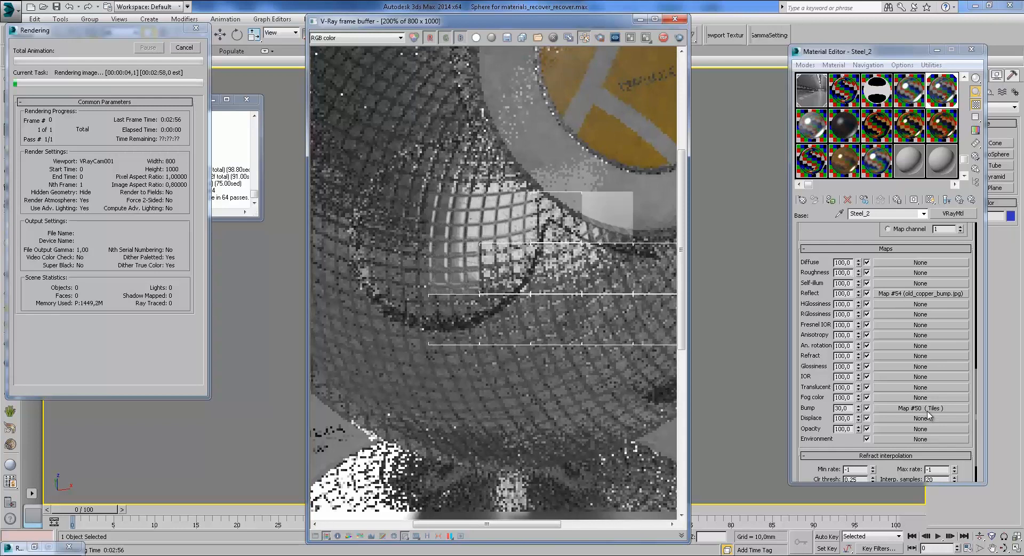
pyautogui.moveTo(566, 280); pyautogui.dragTo(558, 261, button='middle')
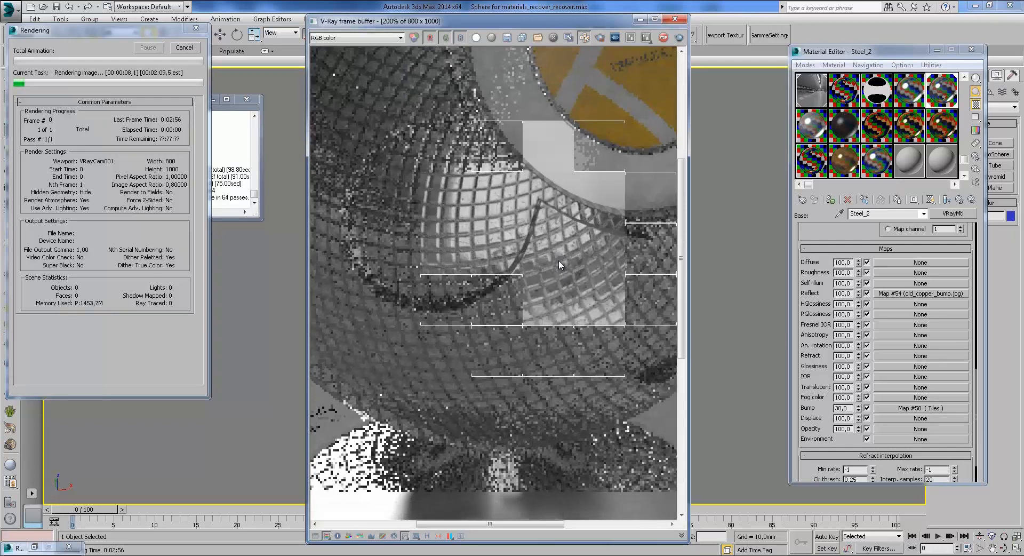
pyautogui.scroll(-1, 558, 260)
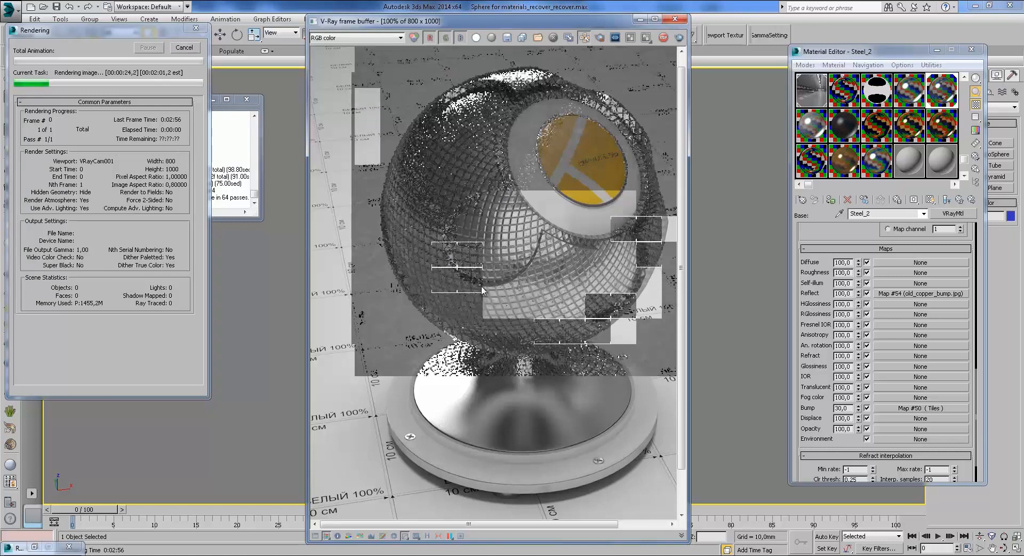
pyautogui.scroll(1, 524, 262)
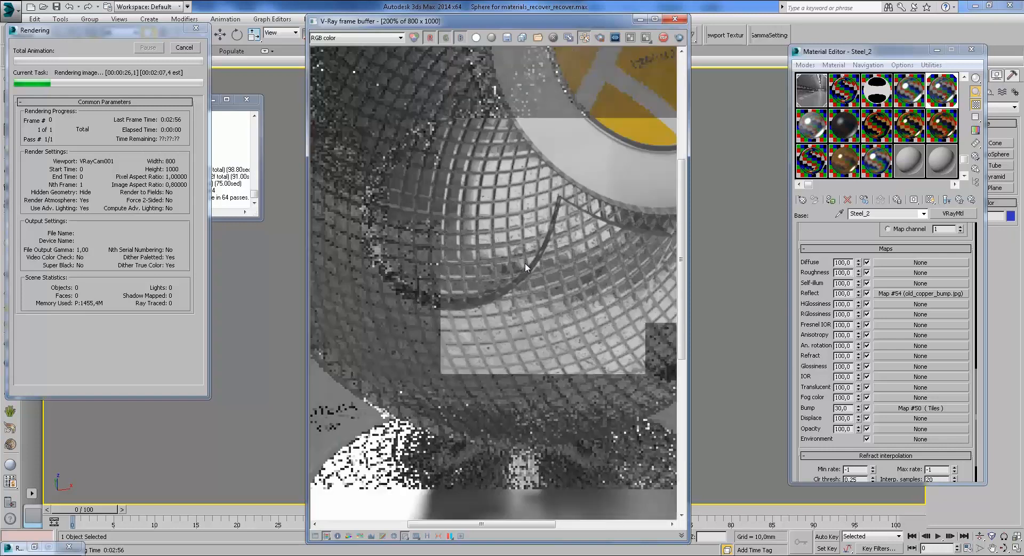
pyautogui.click(191, 48)
pyautogui.click(972, 200)
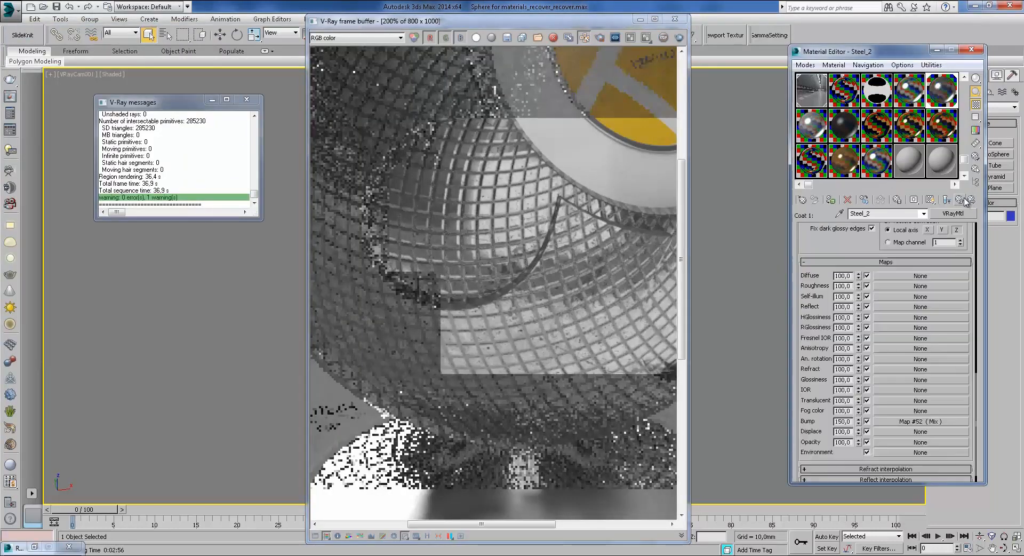
pyautogui.click(960, 200)
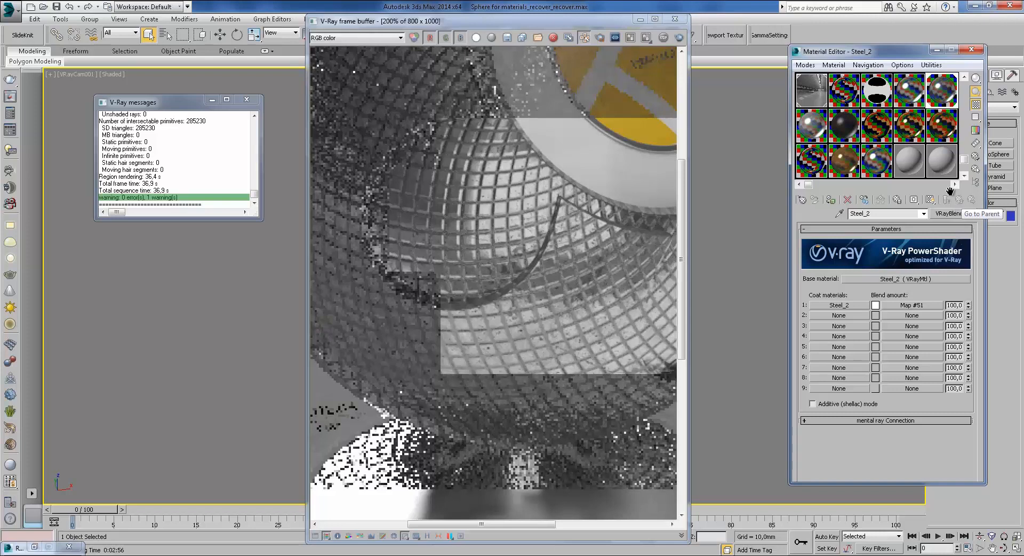
# Step: Close the frame buffer and assign the Alum blend material to the shaderball
pyautogui.click(679, 21)
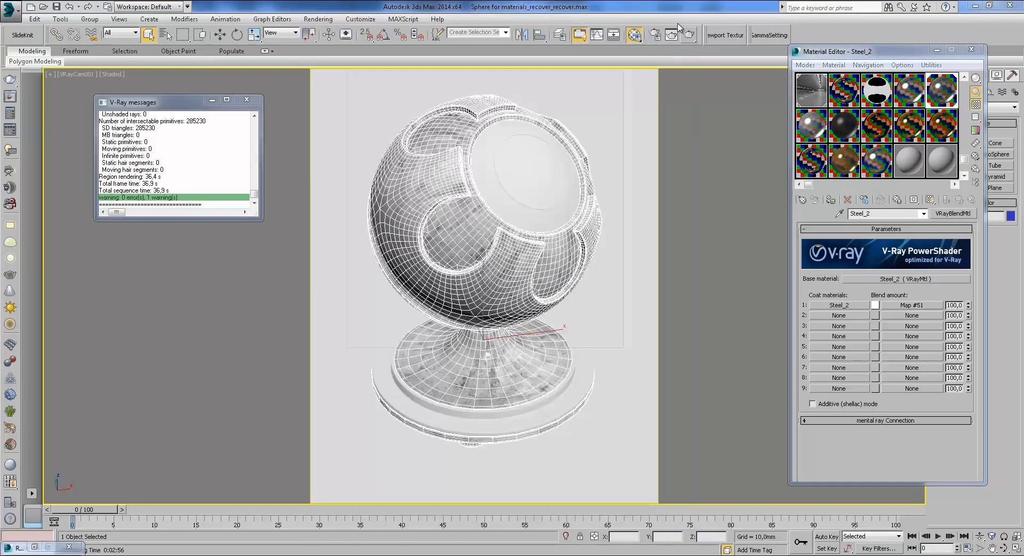
pyautogui.click(831, 203)
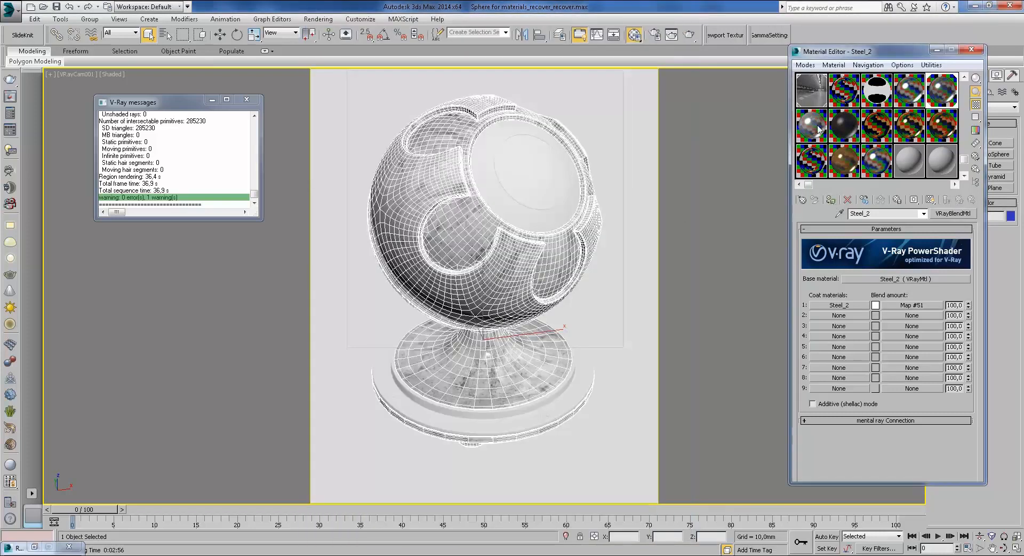
pyautogui.click(816, 136)
pyautogui.click(832, 200)
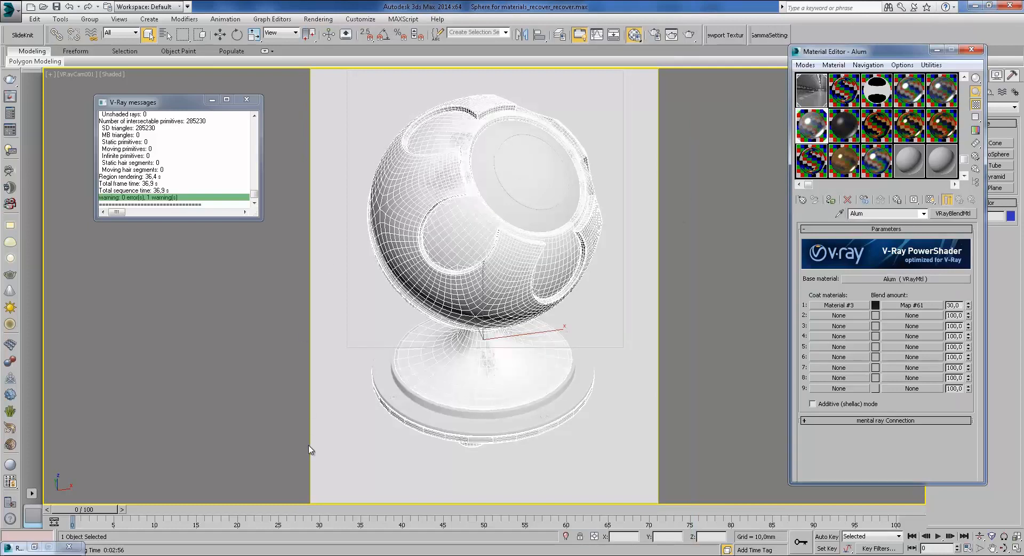
# Step: Open Photo Viewer and step through the reference photos to the 9.jpg ceiling light
pyautogui.moveTo(312, 554)
pyautogui.click(370, 504)
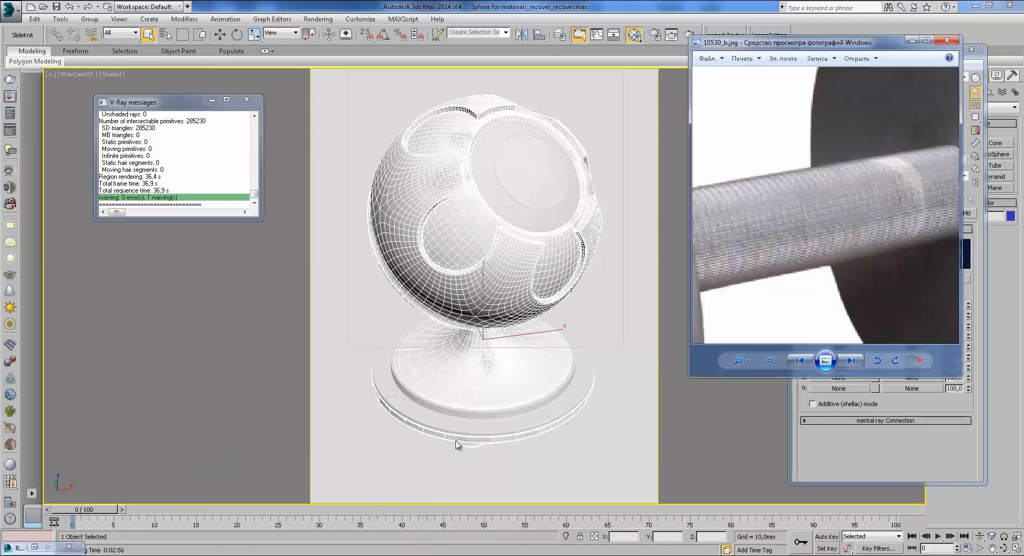
pyautogui.click(853, 361)
pyautogui.click(854, 361)
pyautogui.click(853, 361)
pyautogui.click(854, 361)
pyautogui.click(853, 361)
pyautogui.click(854, 361)
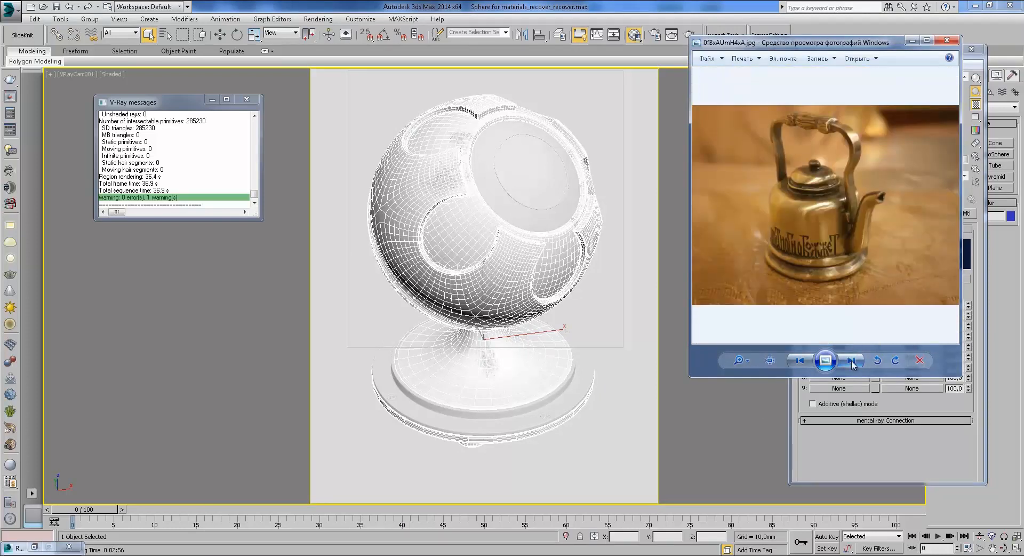
pyautogui.click(853, 363)
pyautogui.scroll(2, 809, 197)
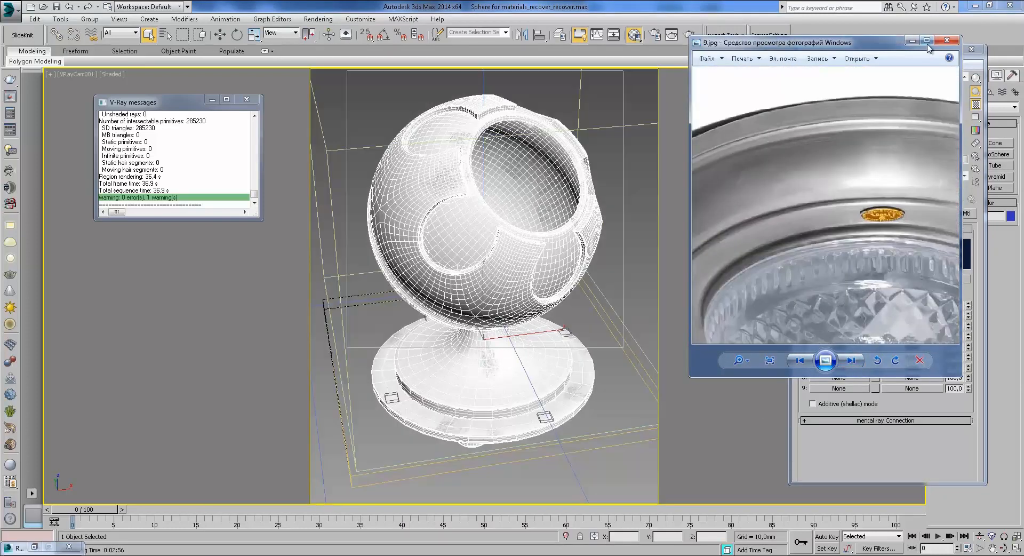
# Step: View the 9.jpg ceiling light photo full screen, then return to 3ds Max
pyautogui.click(928, 41)
pyautogui.scroll(1, 561, 145)
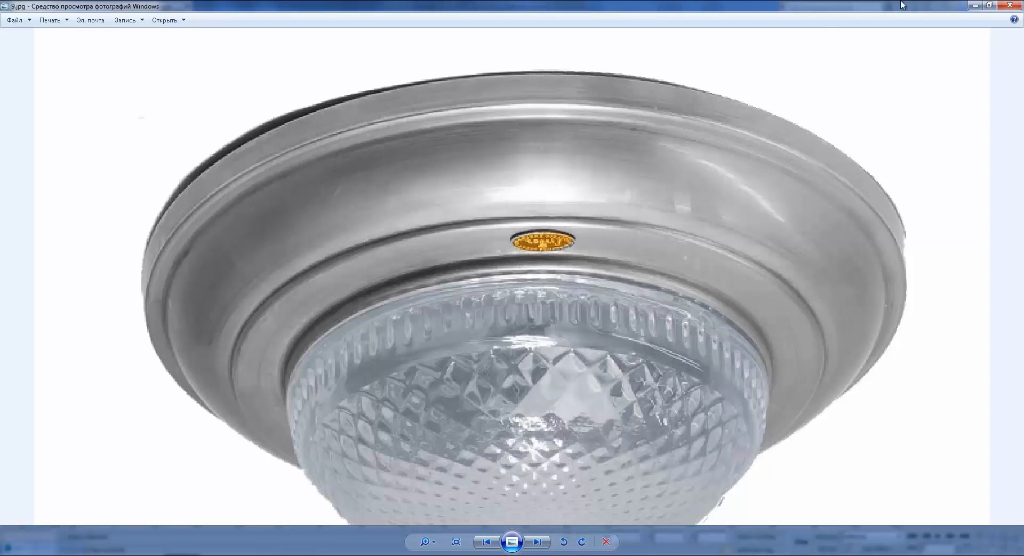
pyautogui.click(973, 6)
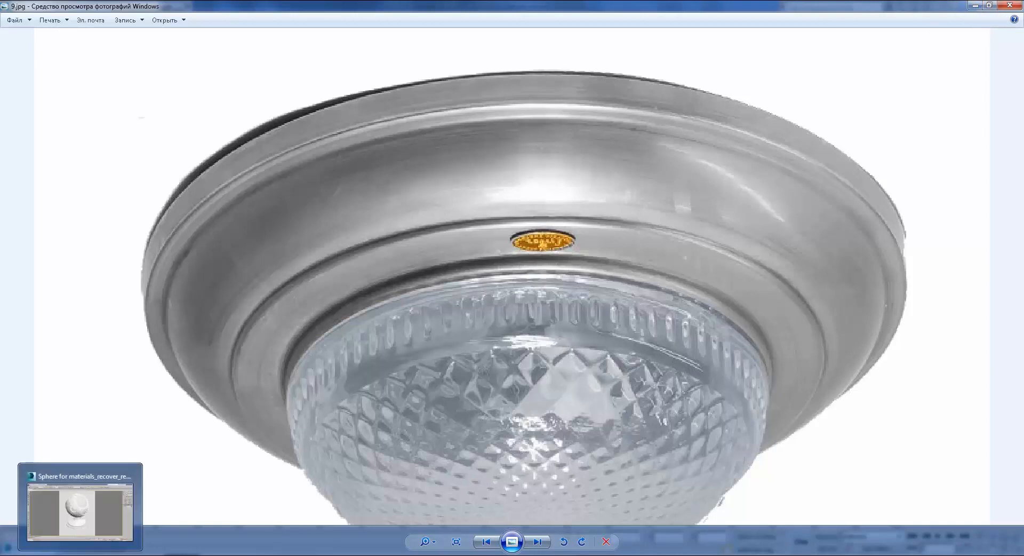
pyautogui.click(91, 547)
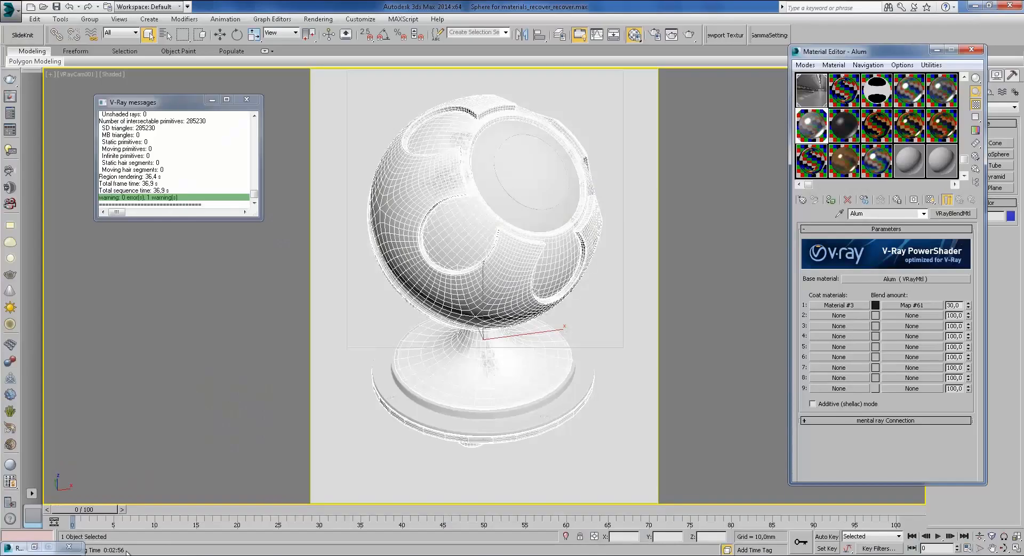
# Step: Dismiss the V-Ray messages and reselect the shaderball sphere
pyautogui.click(246, 94)
pyautogui.click(247, 99)
pyautogui.click(220, 35)
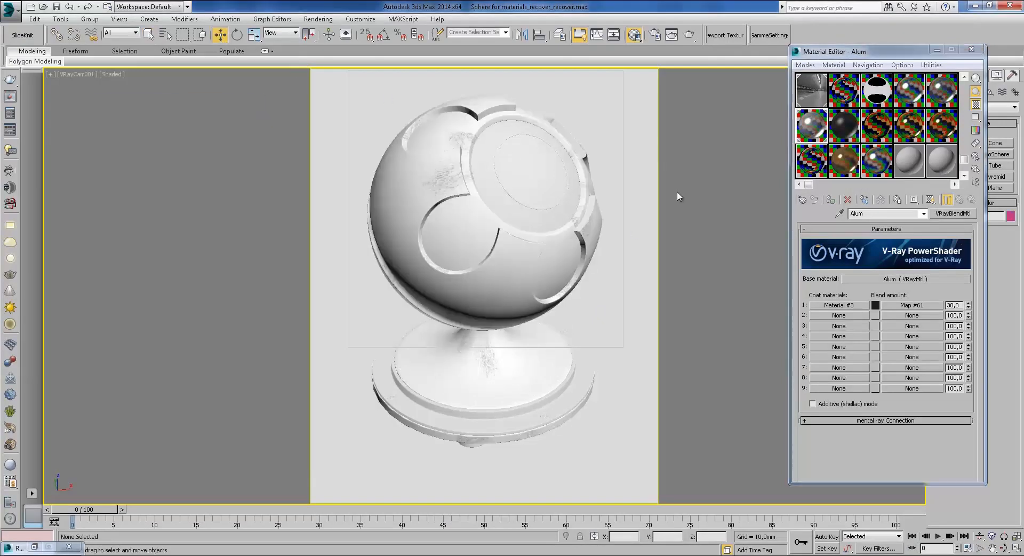
pyautogui.click(483, 188)
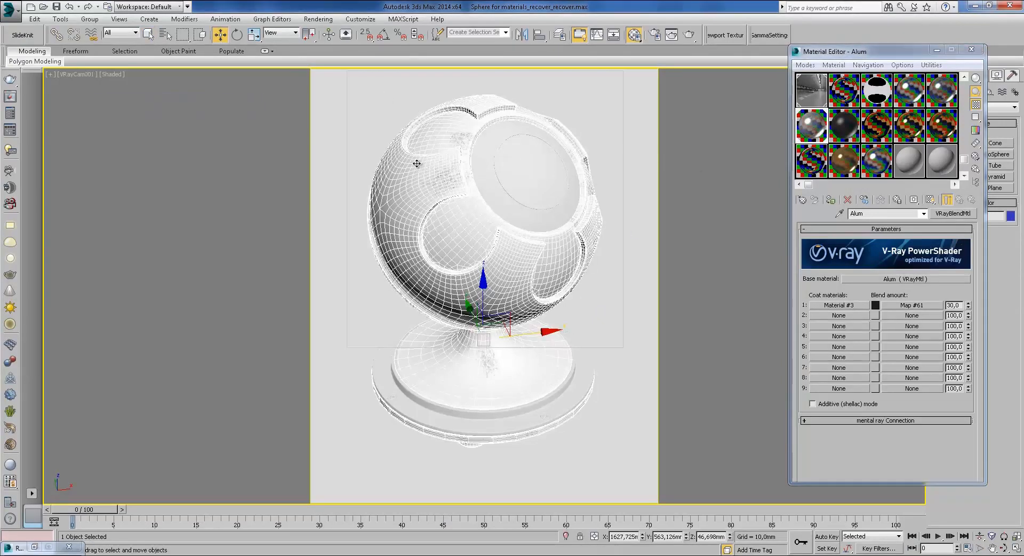
# Step: Reset the Alum Coat 1 blend amount to 0
pyautogui.click(921, 304)
pyautogui.click(960, 200)
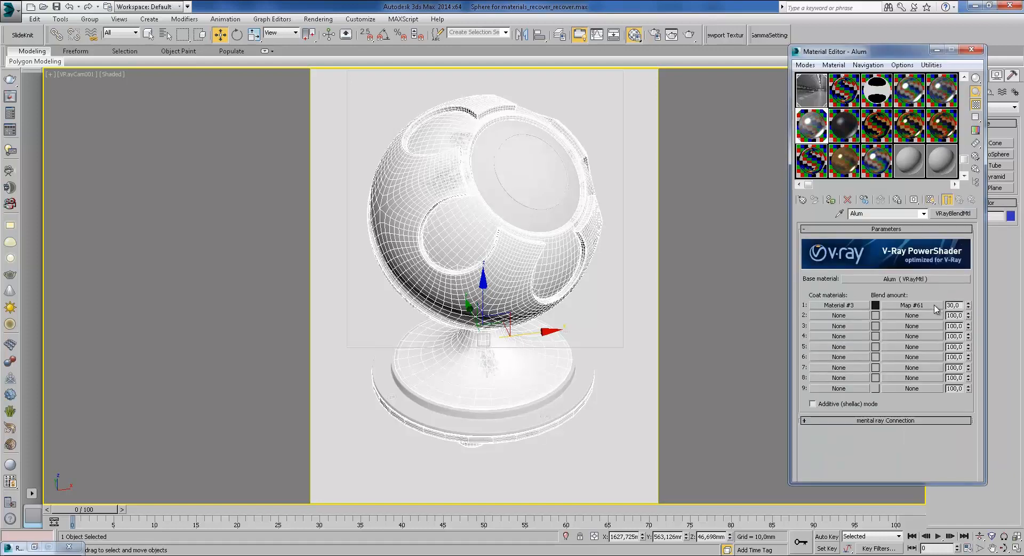
pyautogui.rightClick(968, 306)
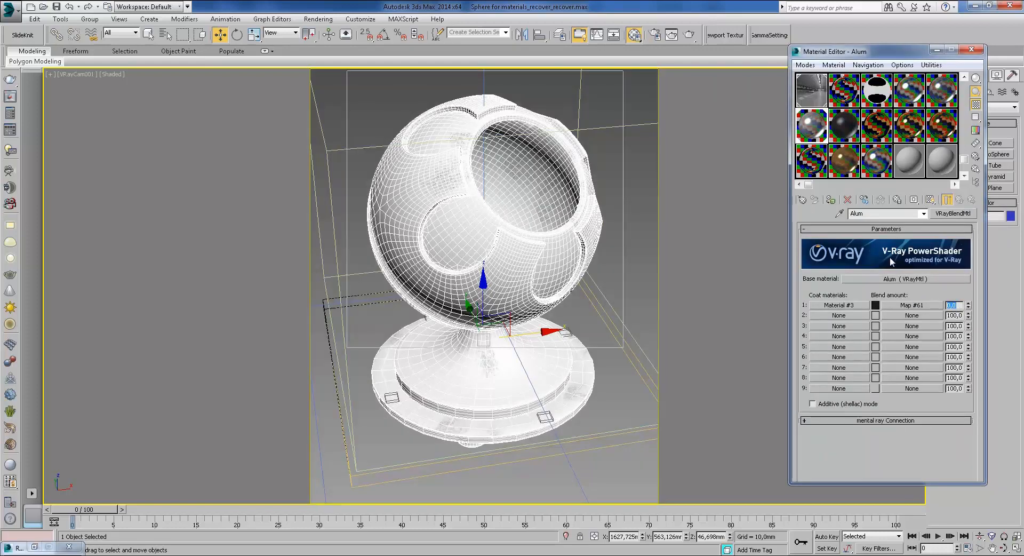
# Step: Open the Alum base material's diffuse Mix map and its Noise map #56
pyautogui.click(884, 277)
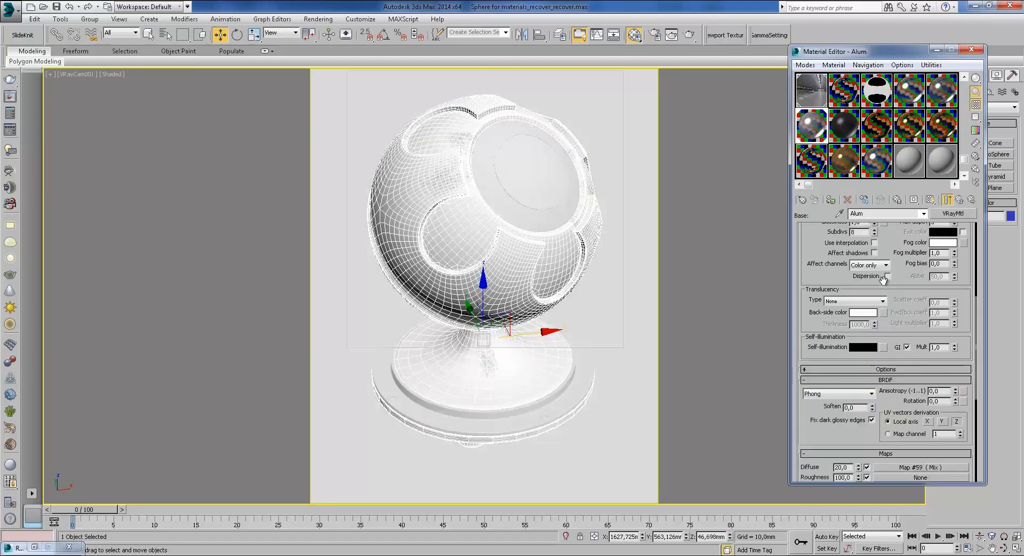
pyautogui.click(882, 284)
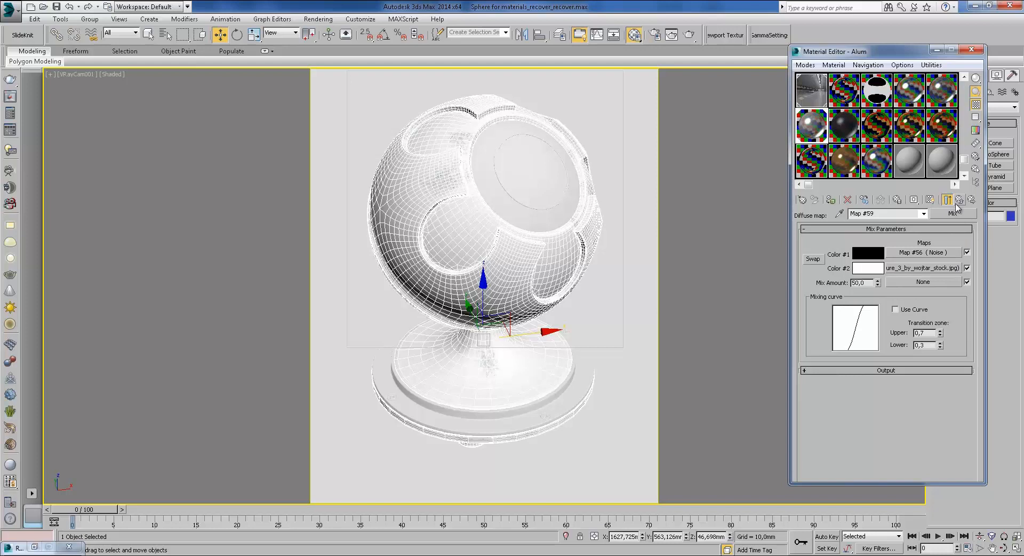
pyautogui.click(916, 253)
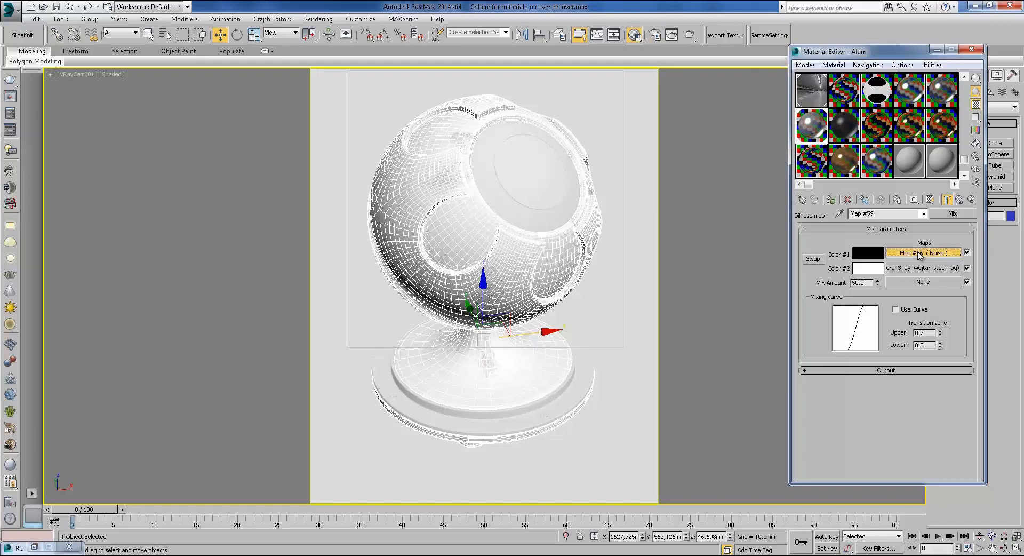
# Step: Preview Noise map #56 at large size and turn on Show Shaded Material in the viewport
pyautogui.doubleClick(810, 130)
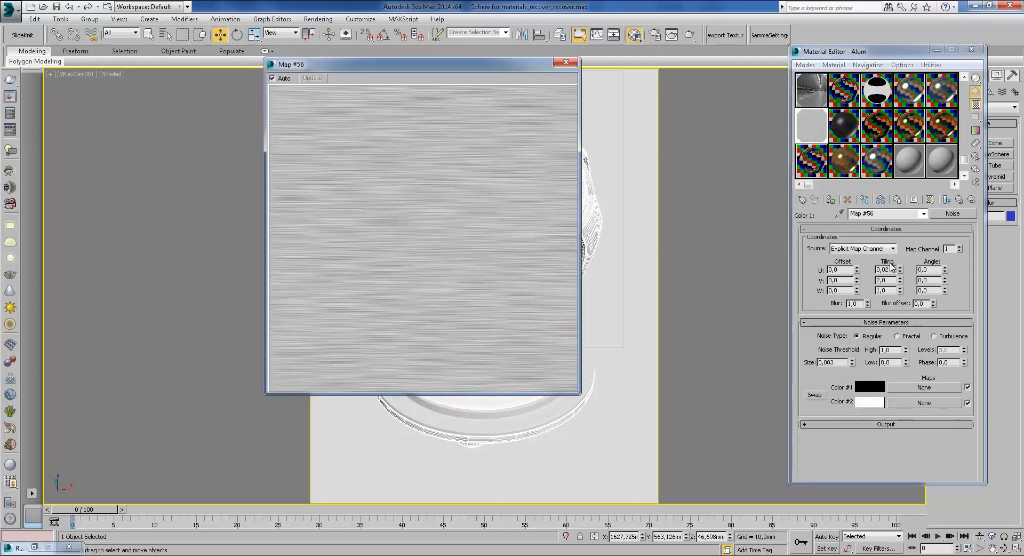
pyautogui.doubleClick(881, 269)
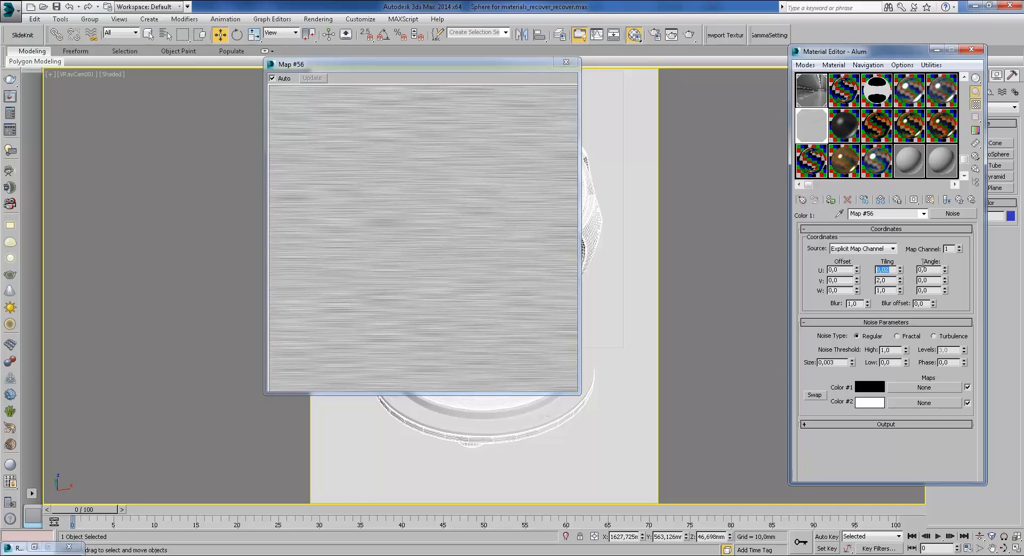
pyautogui.moveTo(520, 68); pyautogui.dragTo(725, 58)
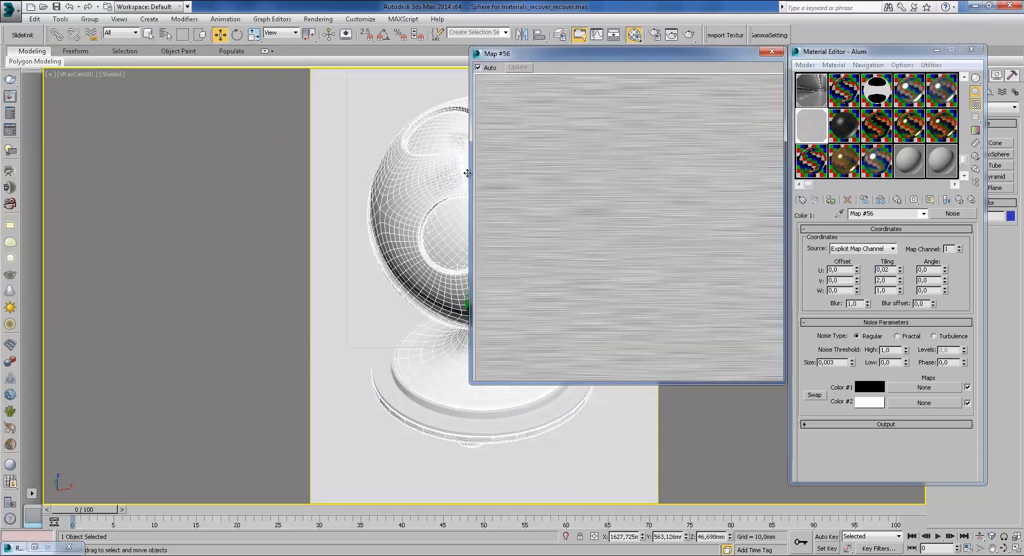
pyautogui.click(772, 52)
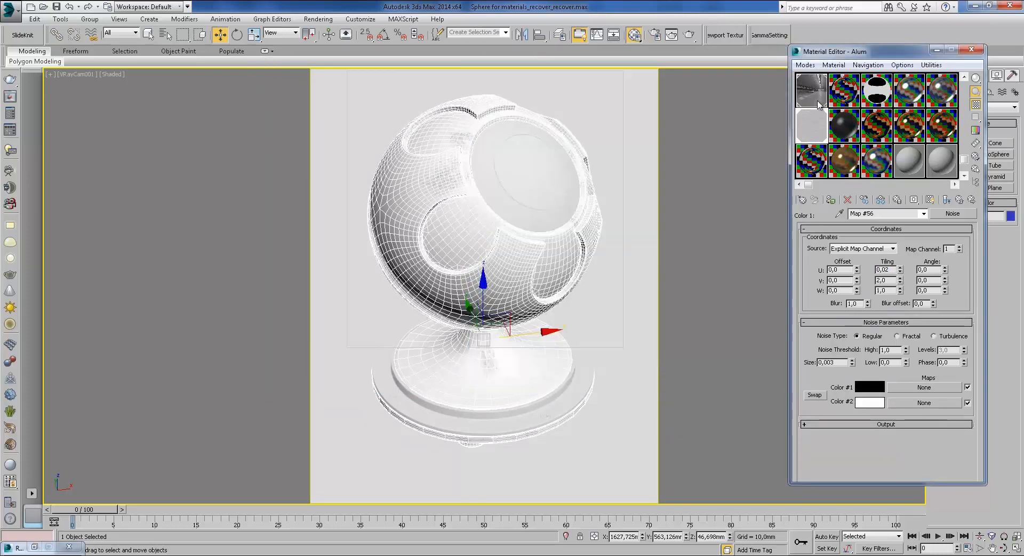
pyautogui.click(930, 199)
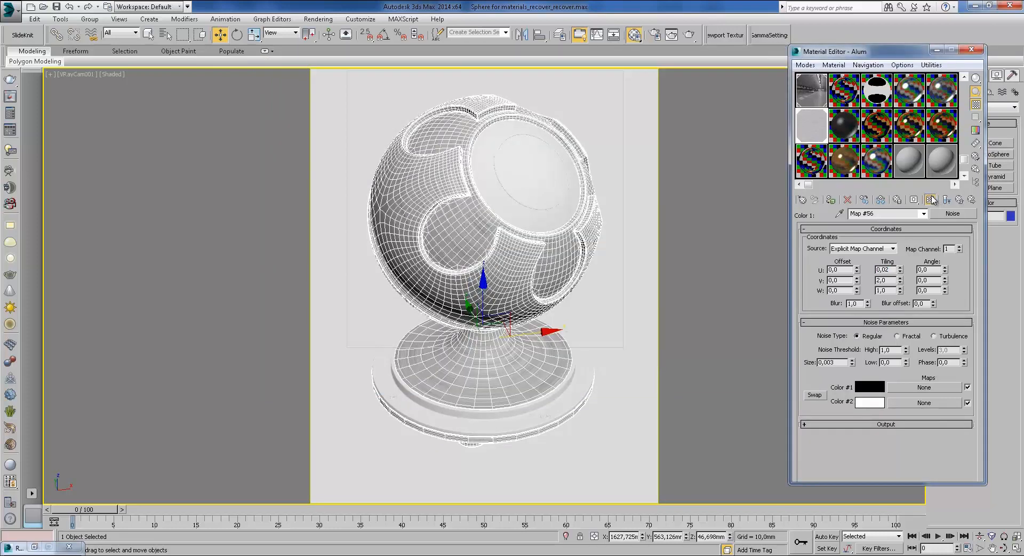
pyautogui.click(947, 200)
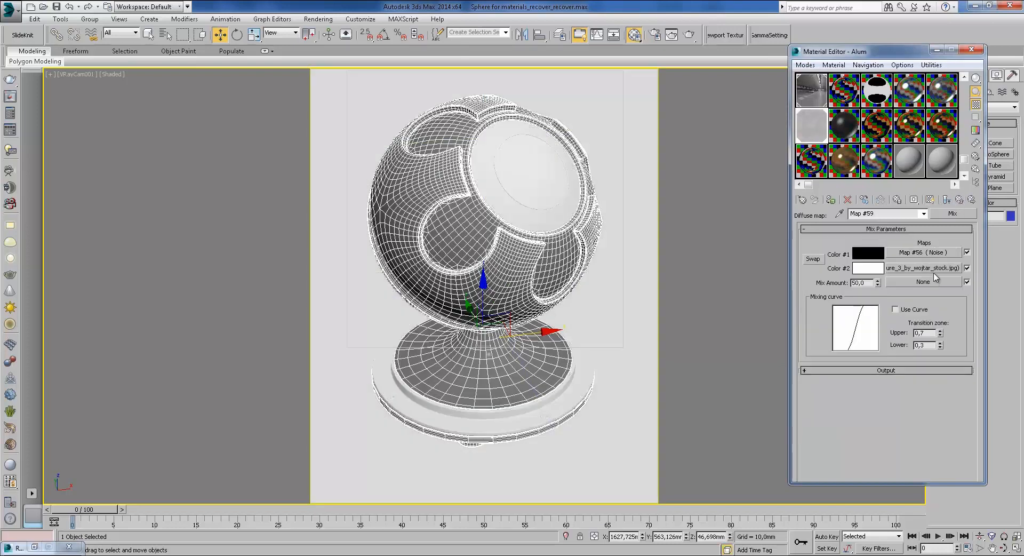
# Step: View the colour-2 metal bitmap Map #60, then bring up the 9.jpg ceiling light photo
pyautogui.click(934, 276)
pyautogui.click(952, 389)
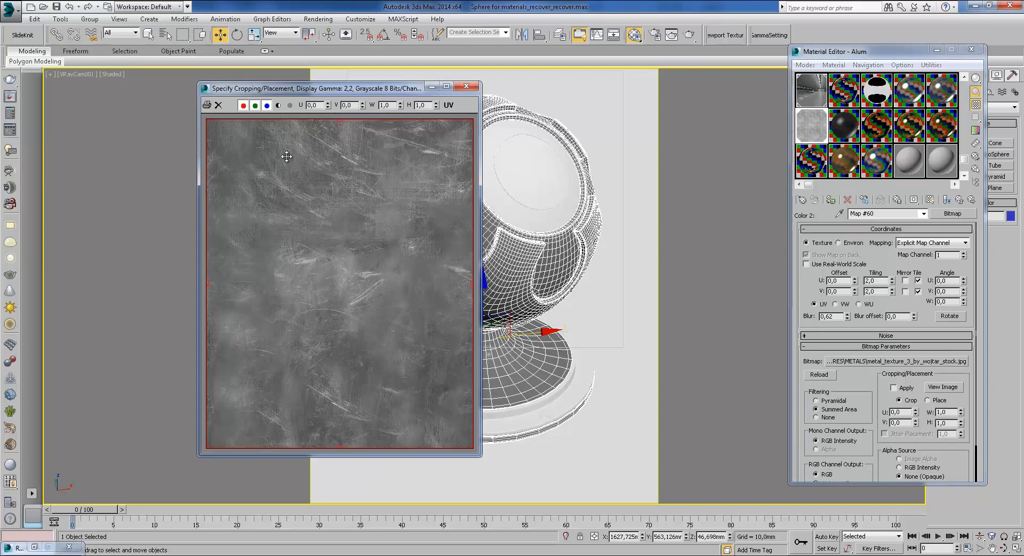
pyautogui.click(466, 86)
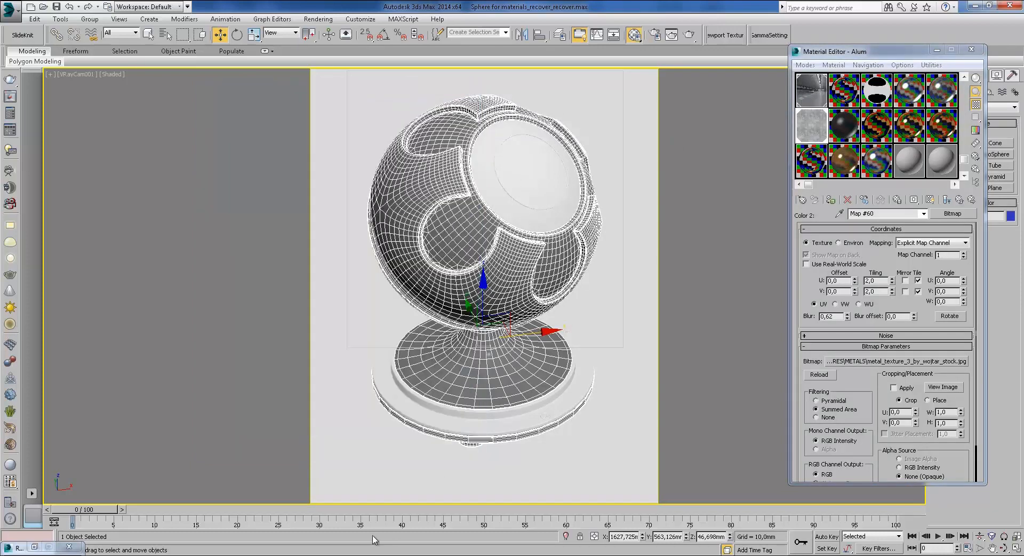
pyautogui.click(313, 555)
pyautogui.click(372, 510)
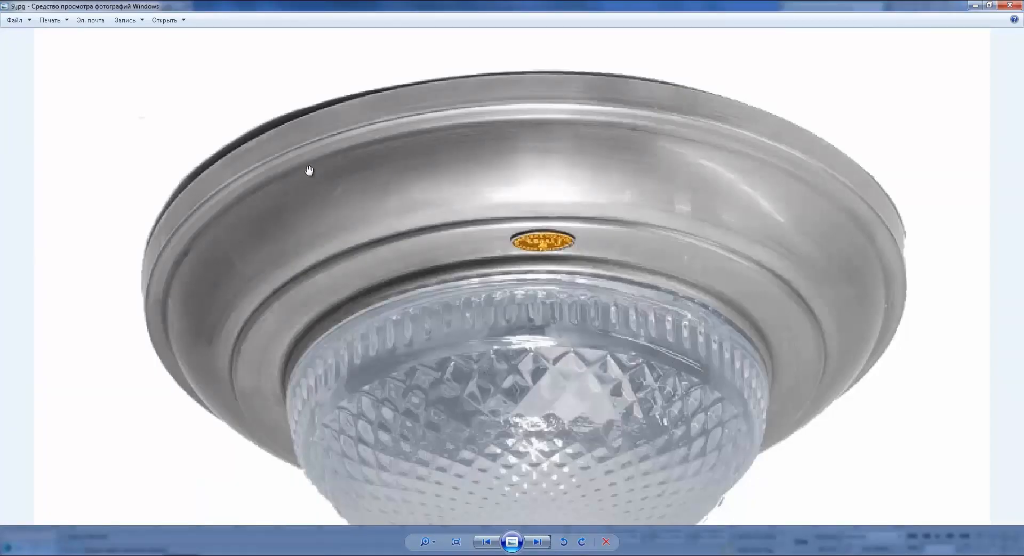
# Step: Compare the render against the 9.jpg ceiling light photo and switch back to 3ds Max
pyautogui.moveTo(125, 555)
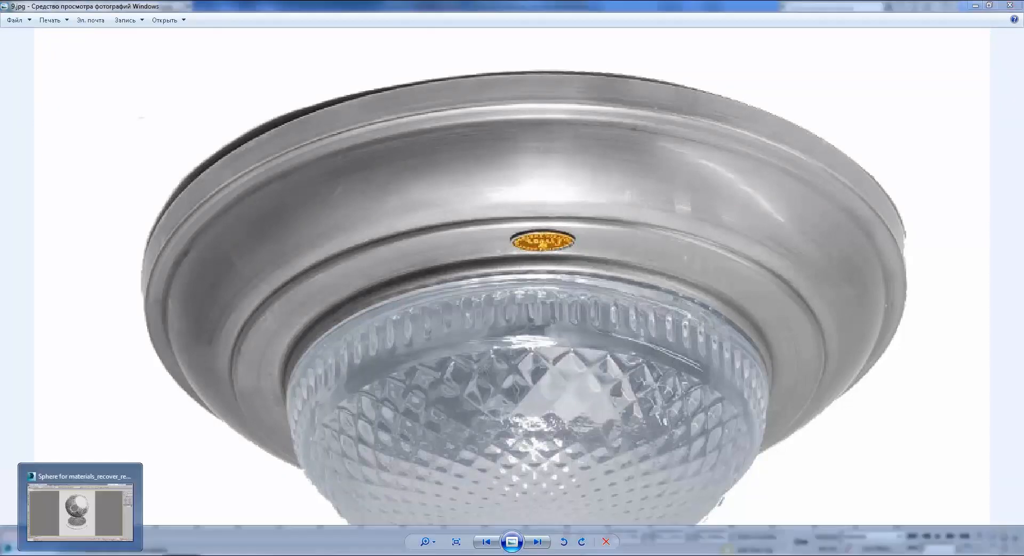
pyautogui.click(88, 554)
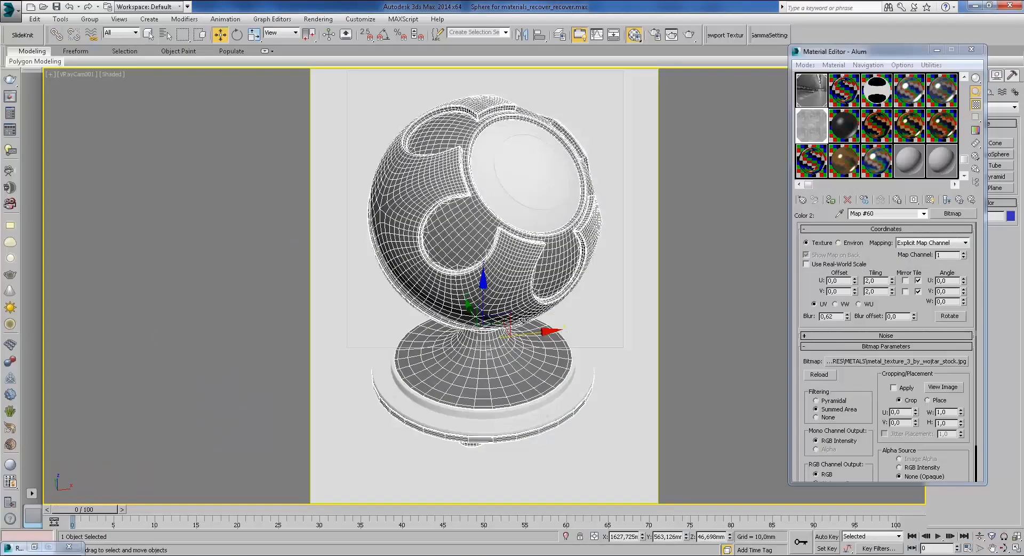
# Step: Preview the diffuse Mix map #59, then go back to the Alum base material
pyautogui.click(960, 200)
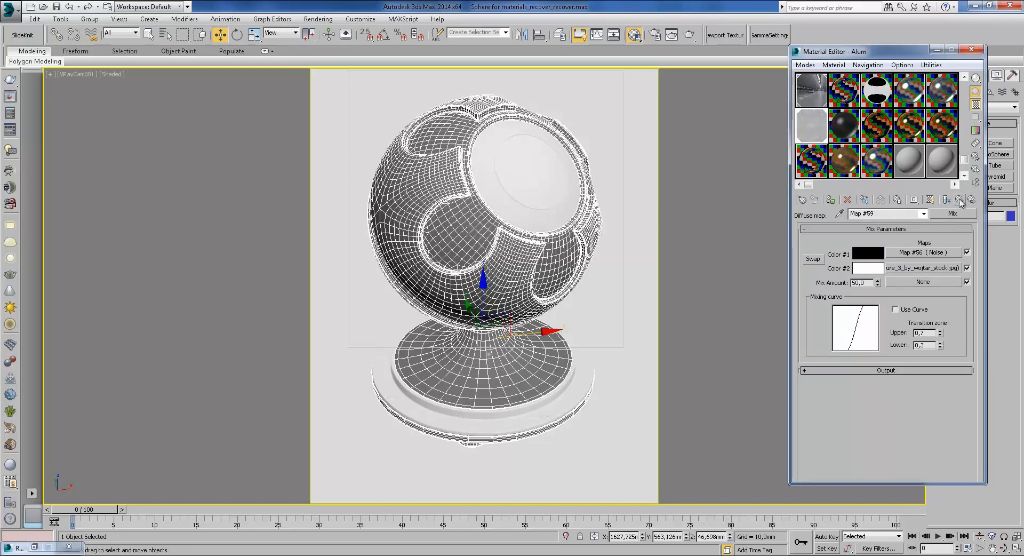
pyautogui.doubleClick(816, 130)
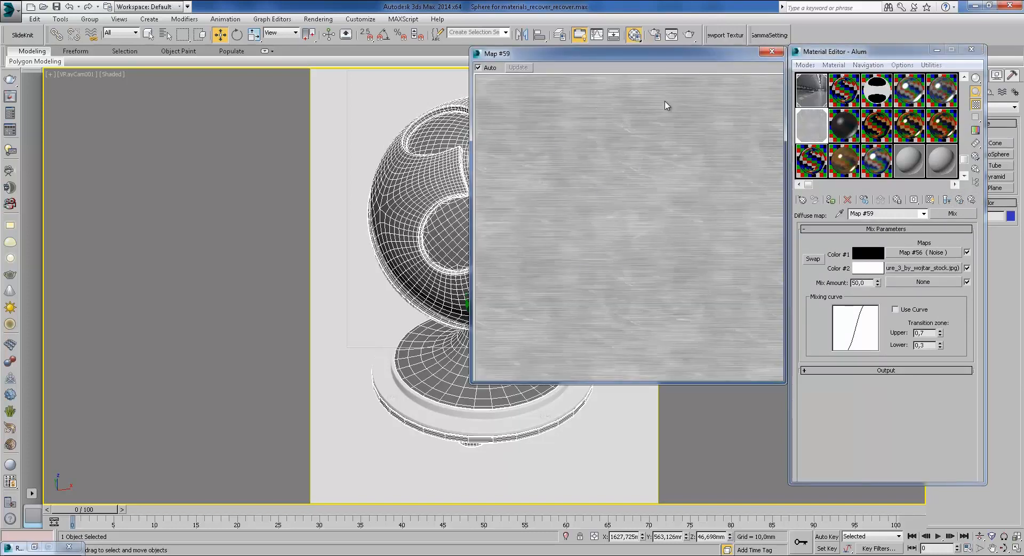
pyautogui.click(772, 51)
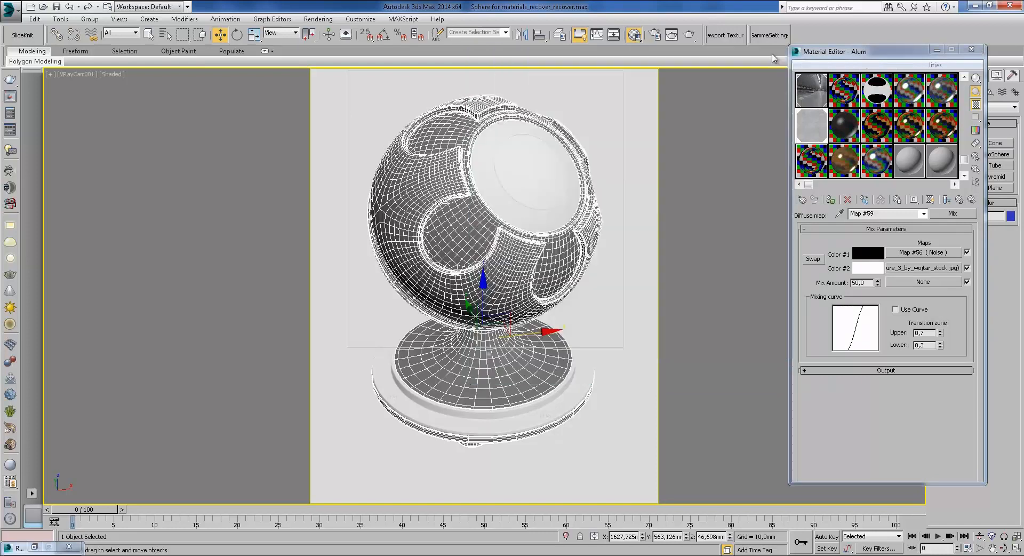
pyautogui.click(947, 199)
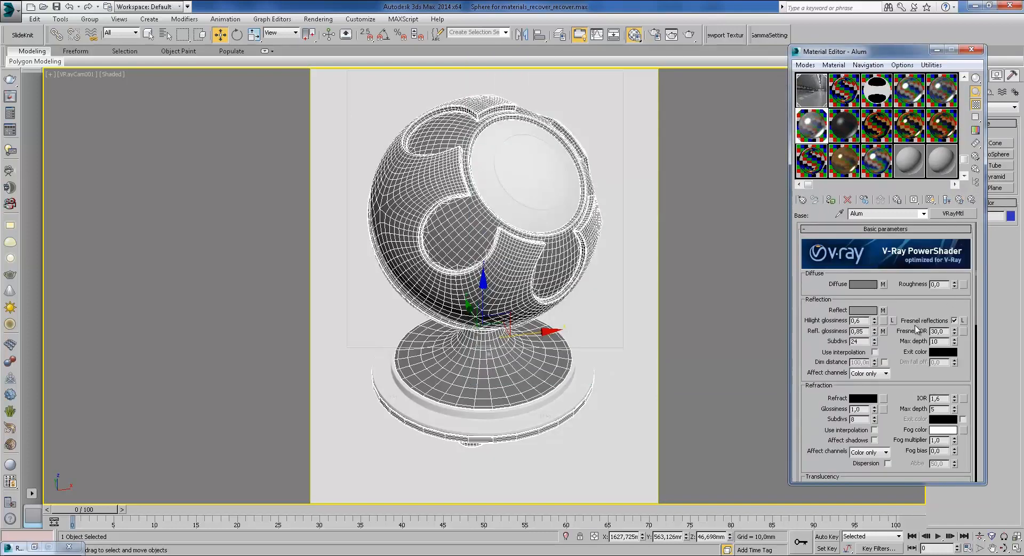
pyautogui.moveTo(899, 401); pyautogui.dragTo(911, 443)
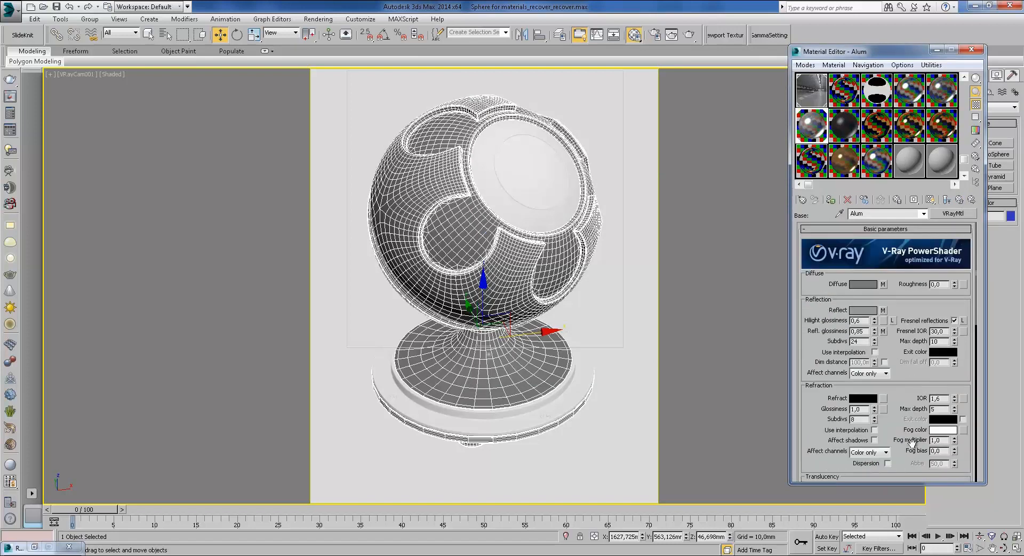
pyautogui.click(883, 284)
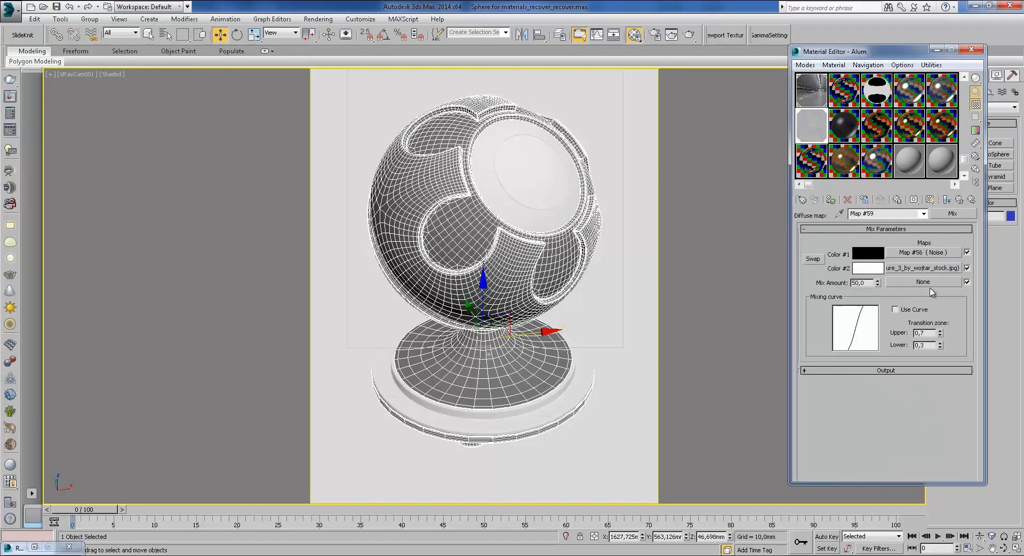
pyautogui.click(959, 199)
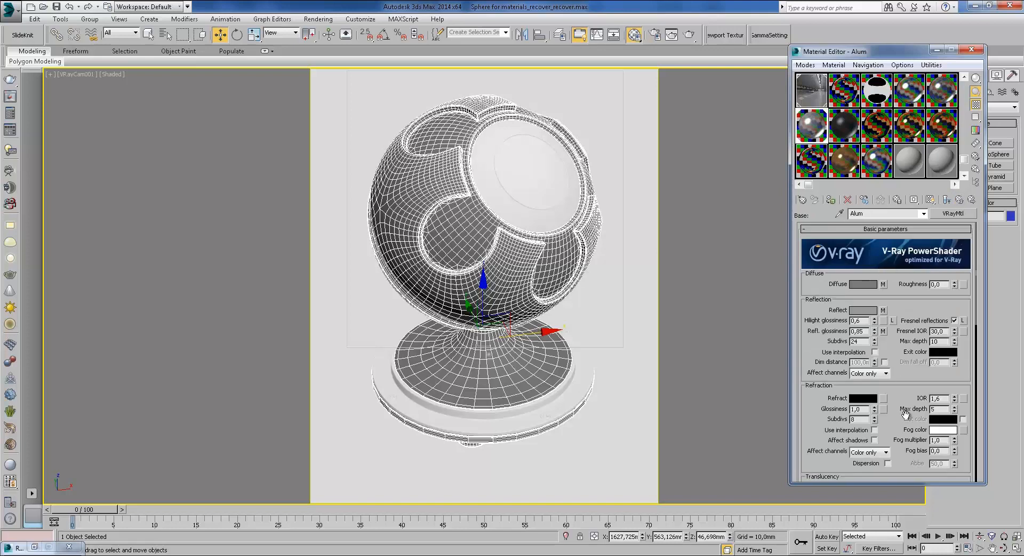
# Step: Check the grey diffuse colour unchanged and scroll to Basic parameters (glossiness 0,85, IOR 30,0)
pyautogui.moveTo(906, 415); pyautogui.dragTo(890, 246)
pyautogui.moveTo(842, 408); pyautogui.dragTo(838, 355)
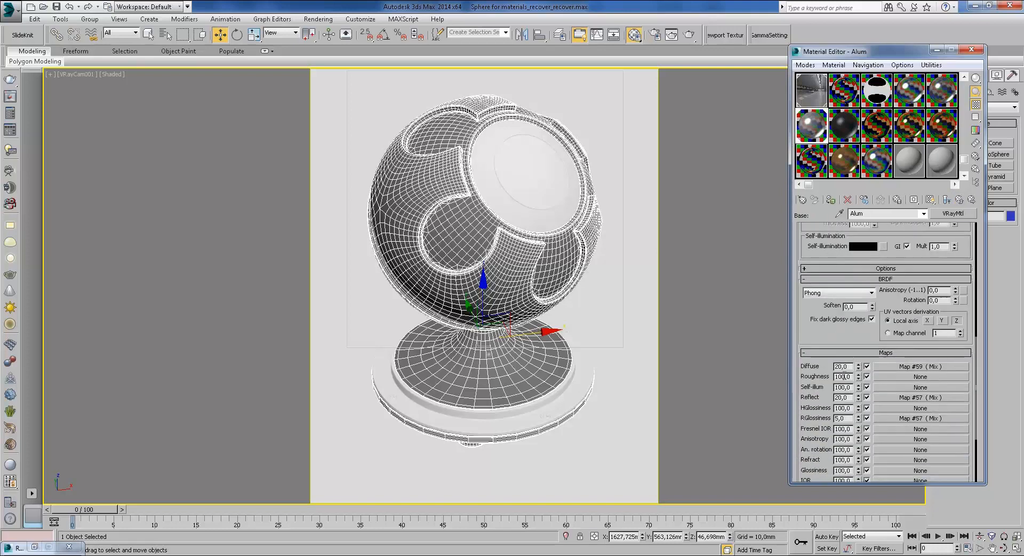
pyautogui.scroll(8, 894, 236)
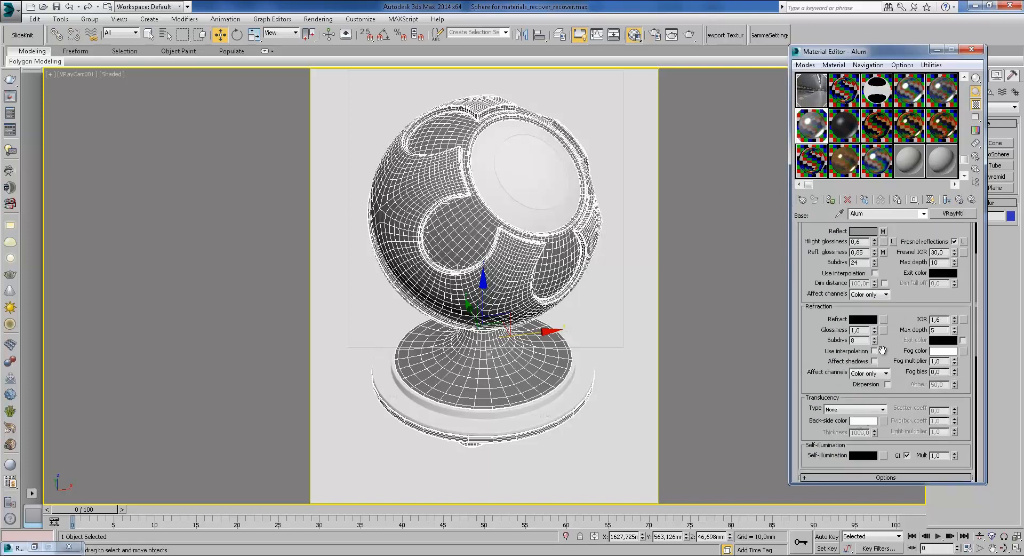
pyautogui.click(863, 280)
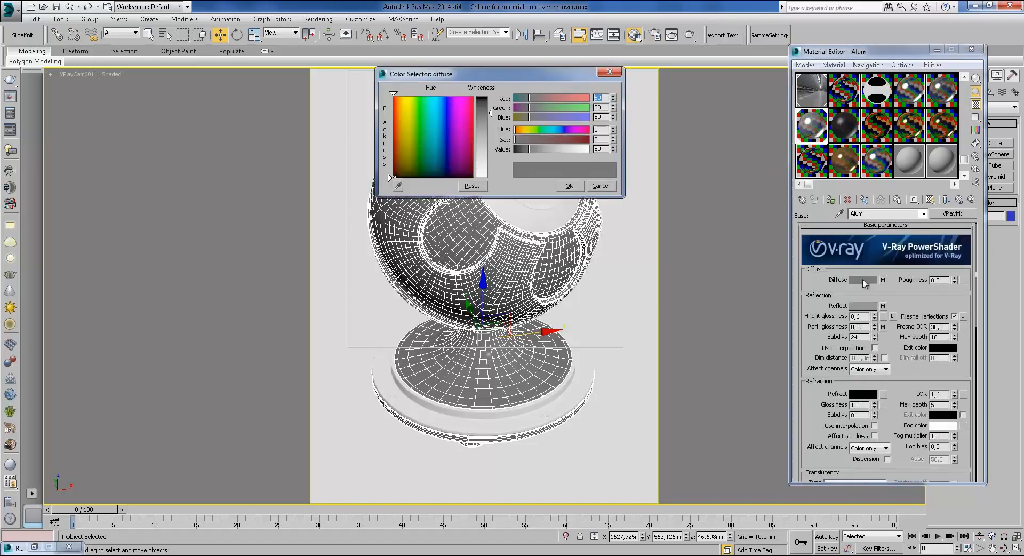
pyautogui.click(604, 186)
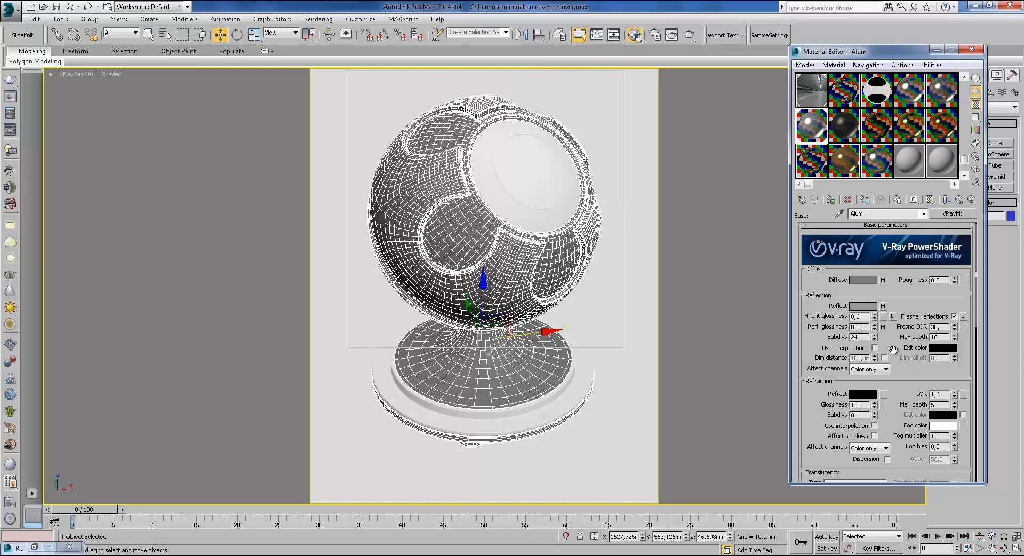
pyautogui.moveTo(898, 407); pyautogui.dragTo(897, 186)
pyautogui.moveTo(900, 257); pyautogui.dragTo(911, 385)
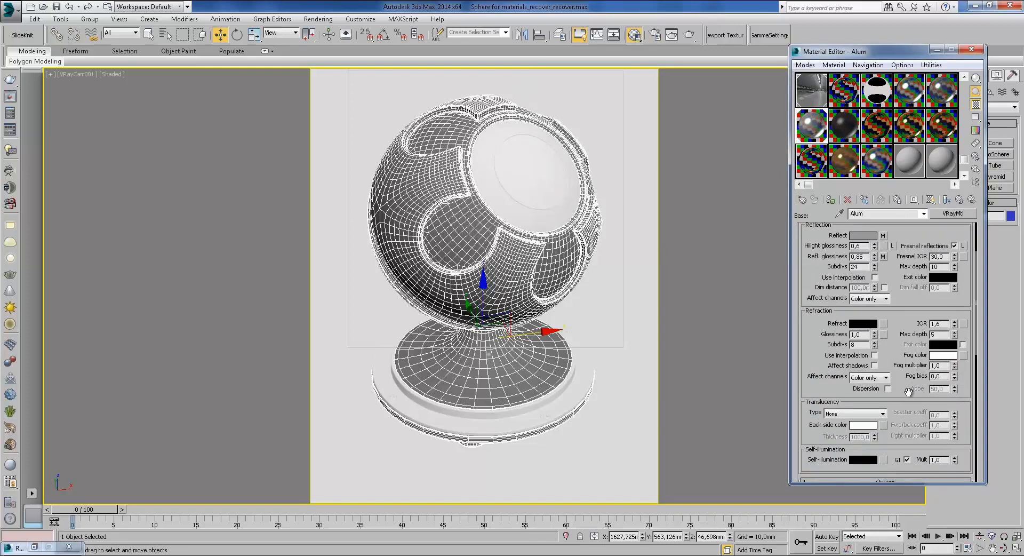
pyautogui.moveTo(913, 307); pyautogui.dragTo(897, 393)
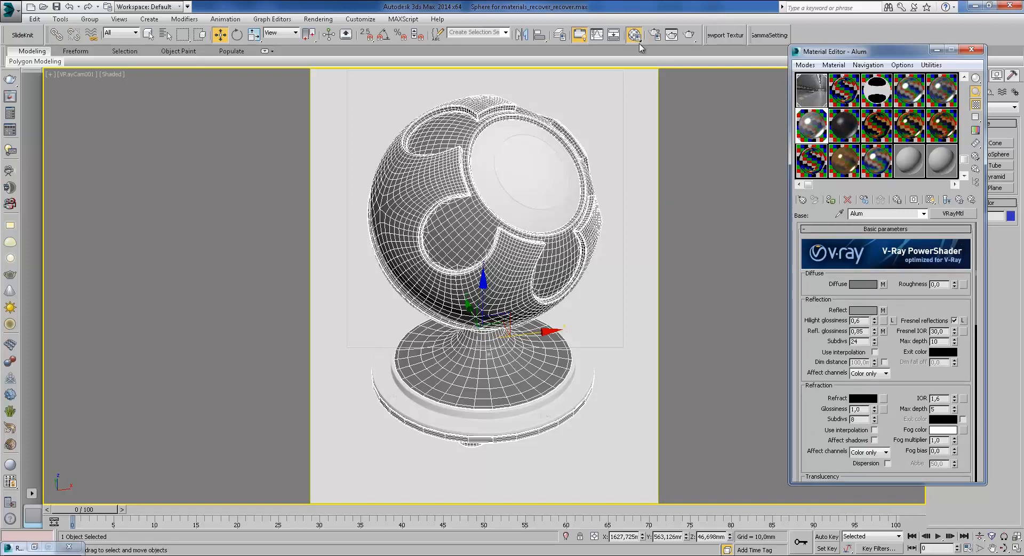
# Step: Production-render the Alum shaderball, zooming and panning the frame buffer to the sphere's inner hollow
pyautogui.click(689, 34)
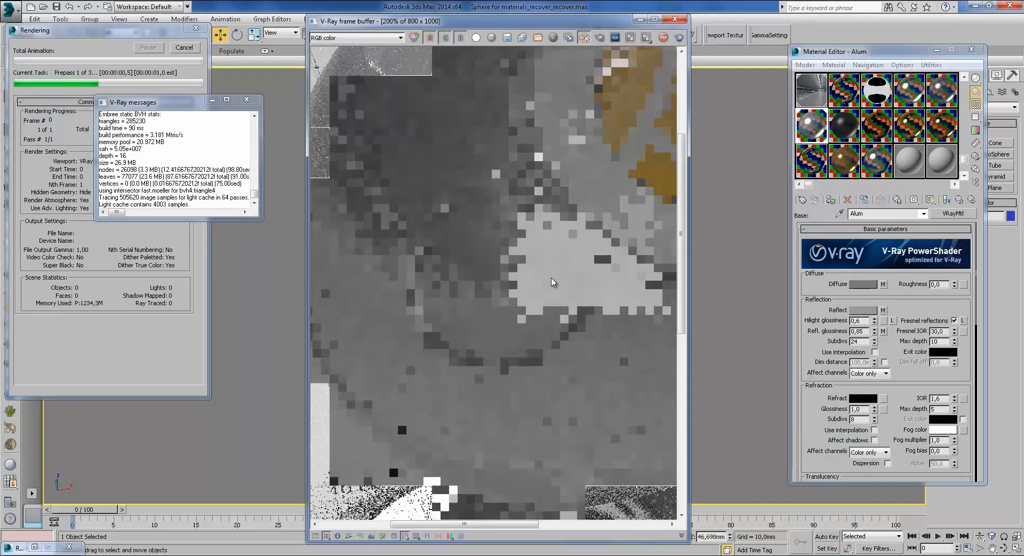
pyautogui.scroll(-1, 506, 253)
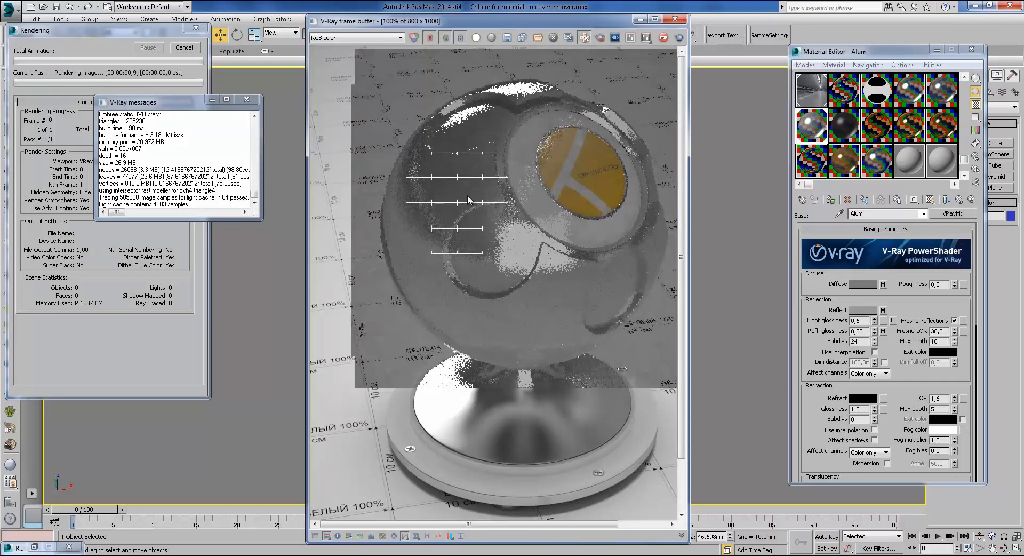
pyautogui.scroll(1, 468, 197)
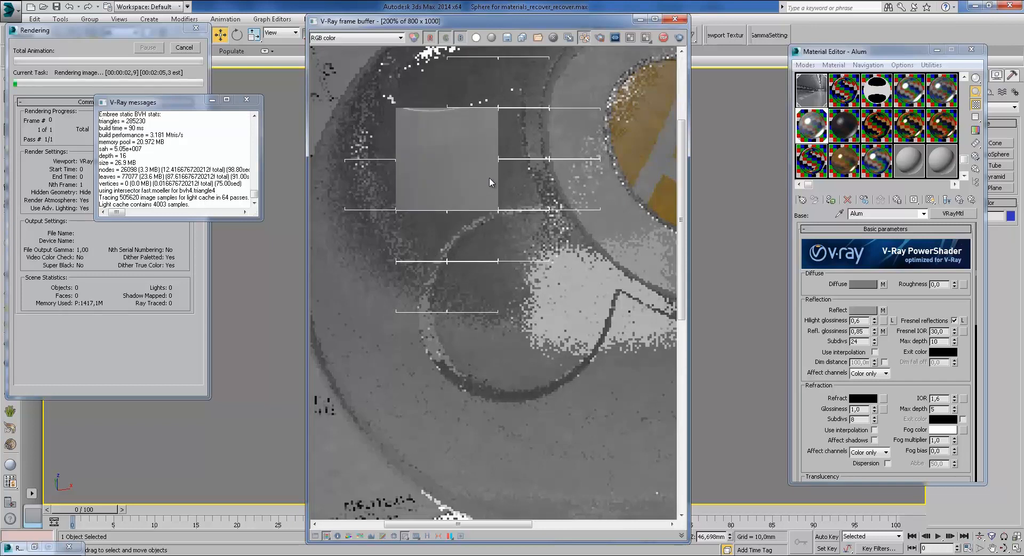
pyautogui.moveTo(488, 178); pyautogui.dragTo(549, 242, button='middle')
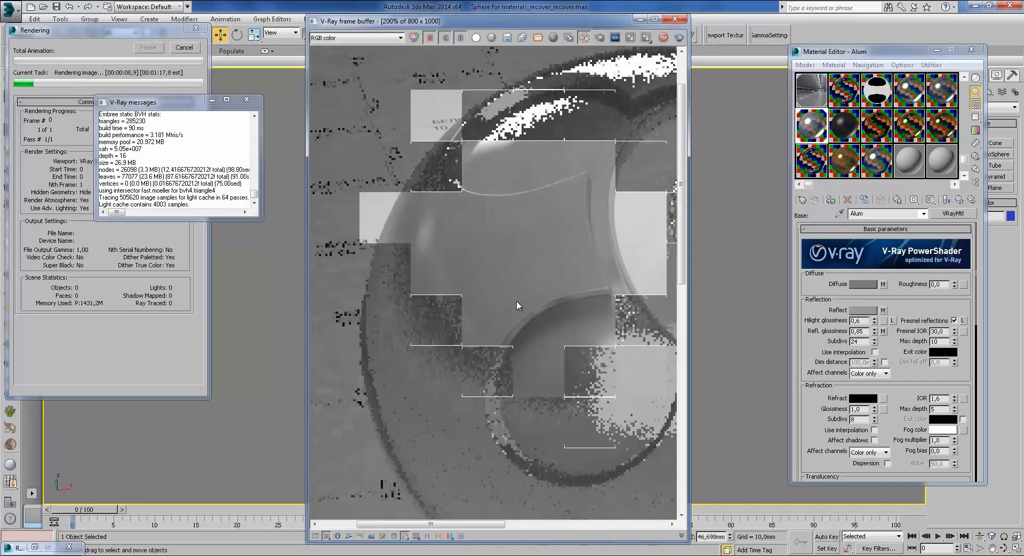
pyautogui.scroll(1, 454, 249)
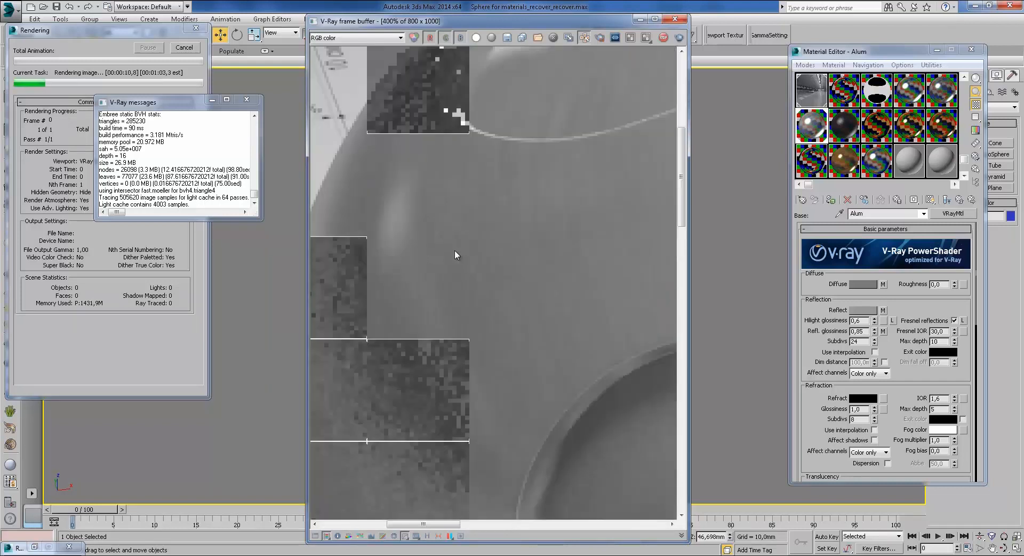
pyautogui.moveTo(525, 266); pyautogui.dragTo(497, 284, button='middle')
pyautogui.scroll(-1, 497, 284)
pyautogui.moveTo(537, 328); pyautogui.dragTo(512, 275, button='middle')
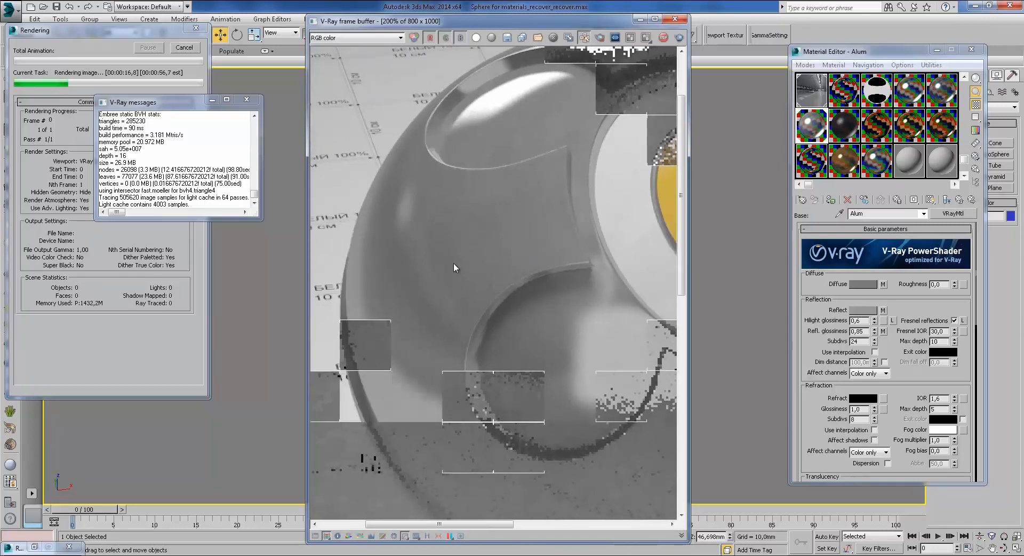
pyautogui.moveTo(453, 264); pyautogui.dragTo(446, 220, button='middle')
pyautogui.scroll(-1, 447, 220)
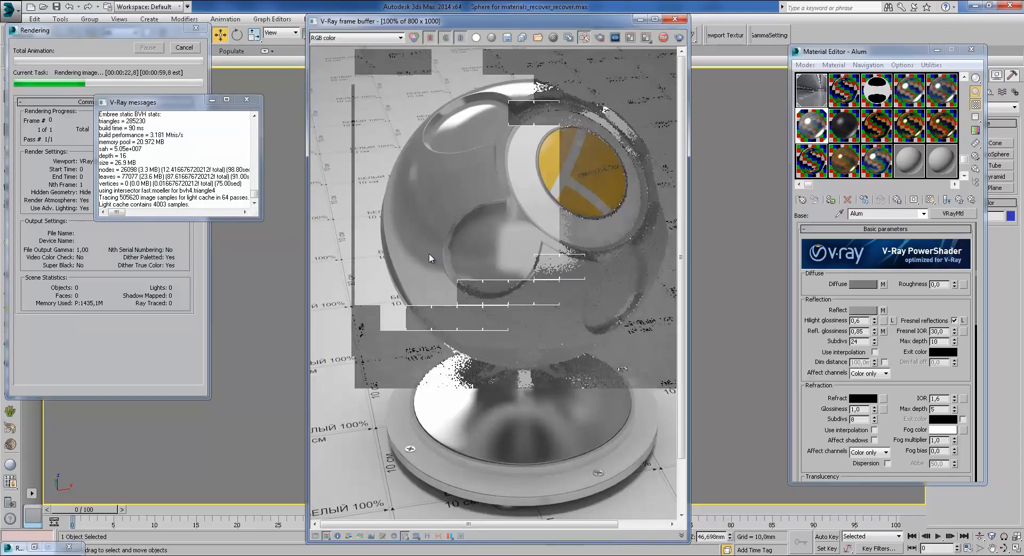
pyautogui.scroll(1, 445, 274)
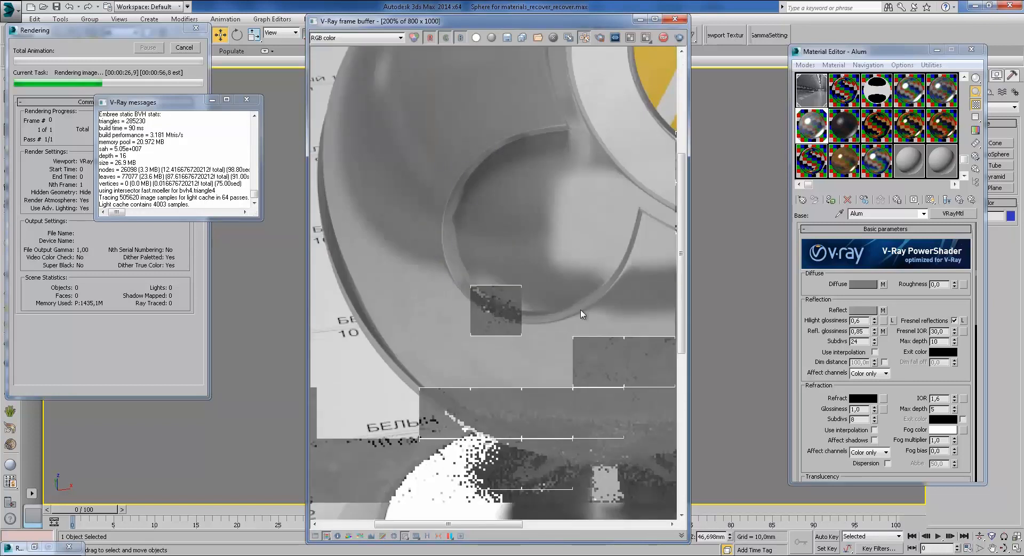
pyautogui.moveTo(478, 224); pyautogui.dragTo(472, 419, button='middle')
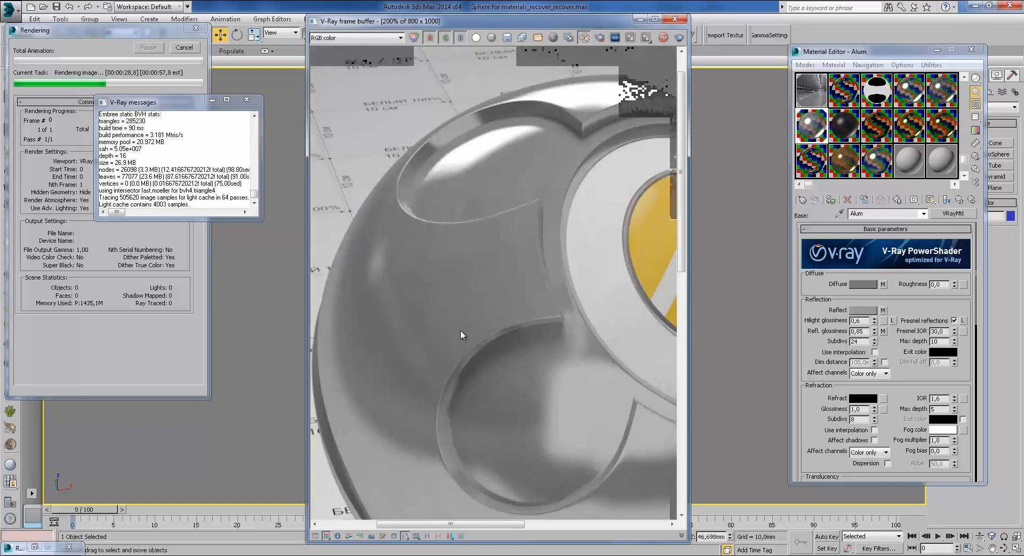
pyautogui.scroll(-2, 570, 203)
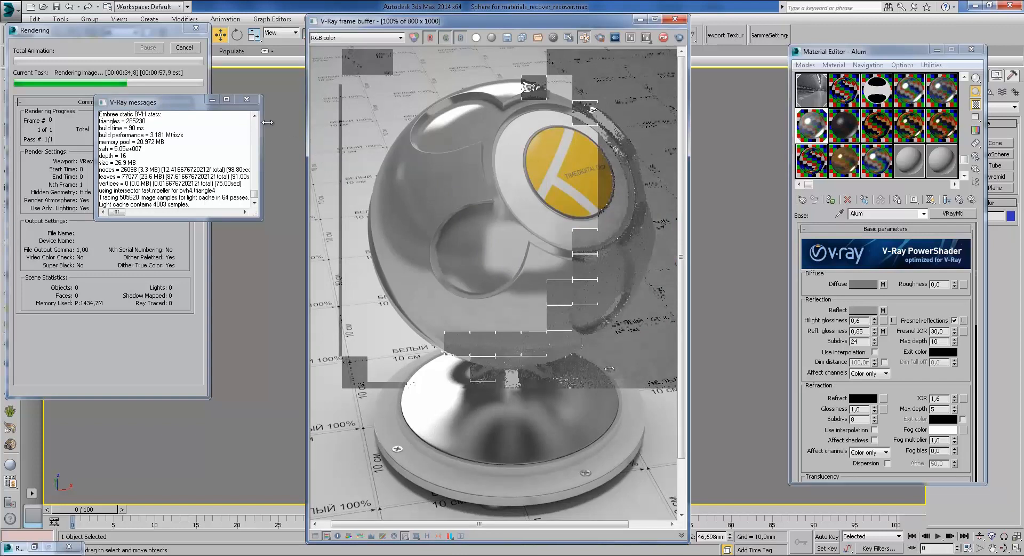
pyautogui.click(247, 100)
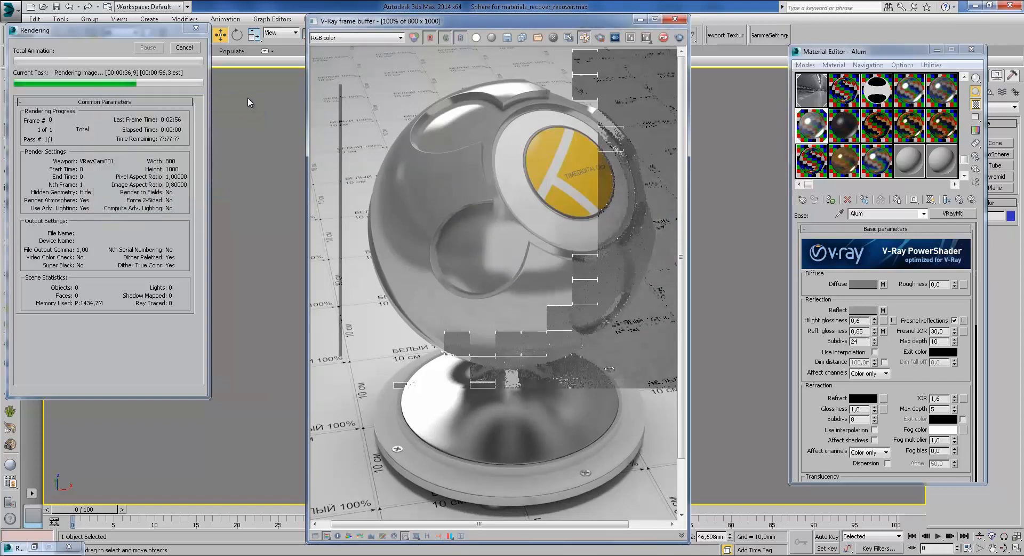
pyautogui.click(184, 48)
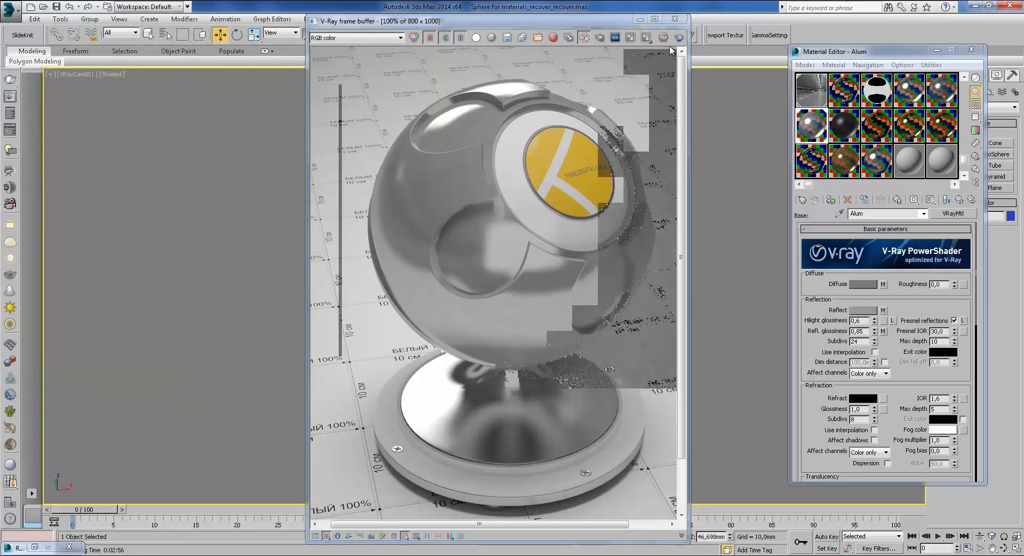
pyautogui.click(640, 19)
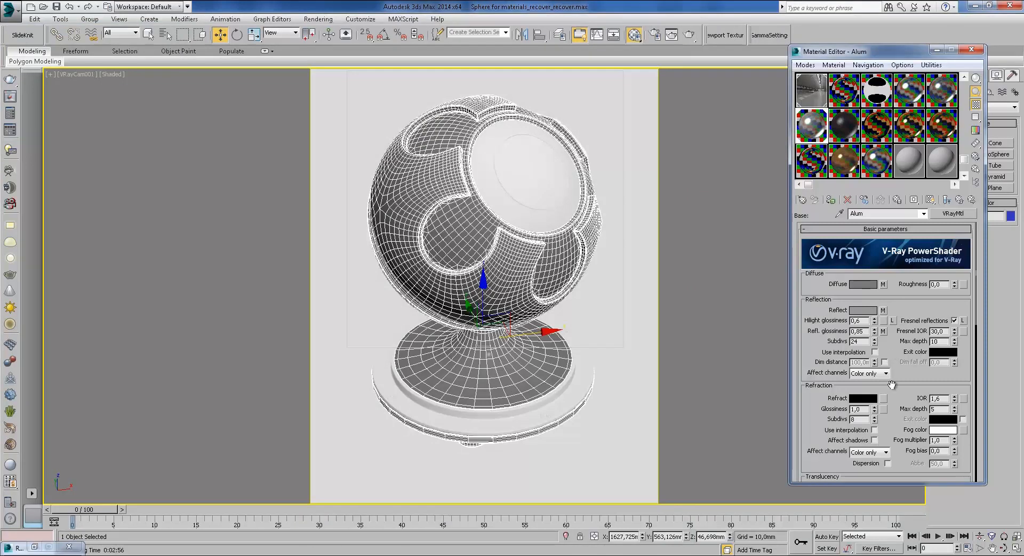
pyautogui.click(863, 320)
pyautogui.write('32')
pyautogui.press('Return')
pyautogui.scroll(-1, 911, 309)
pyautogui.moveTo(902, 329); pyautogui.dragTo(904, 307)
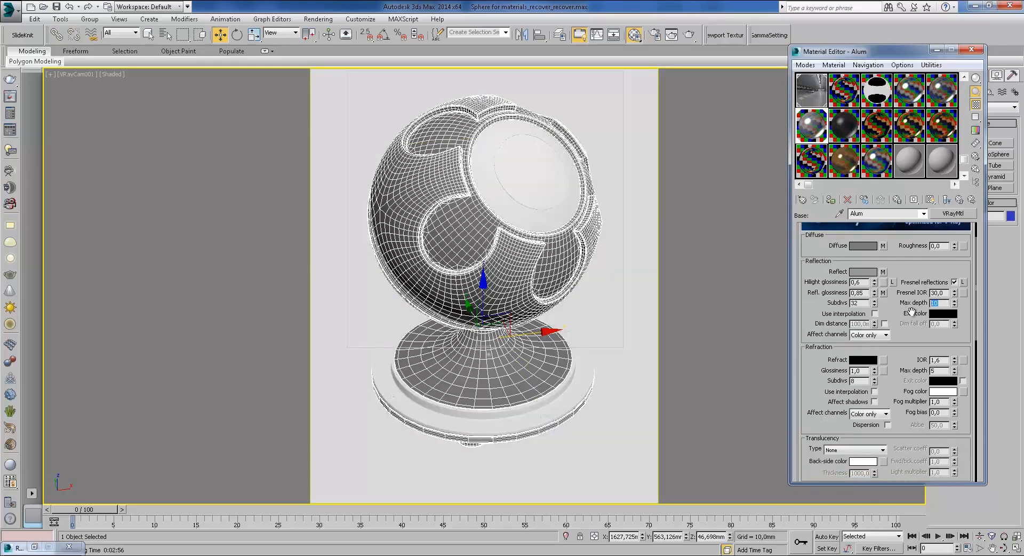
pyautogui.moveTo(902, 396)
pyautogui.mouseDown()
pyautogui.moveTo(895, 302)
pyautogui.moveTo(890, 385)
pyautogui.mouseUp()
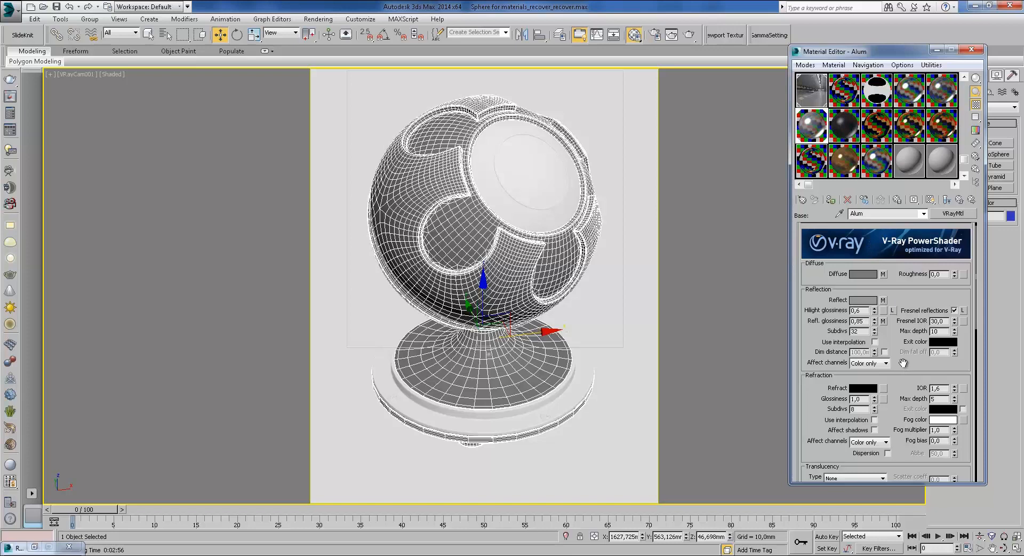
pyautogui.scroll(-4, 898, 345)
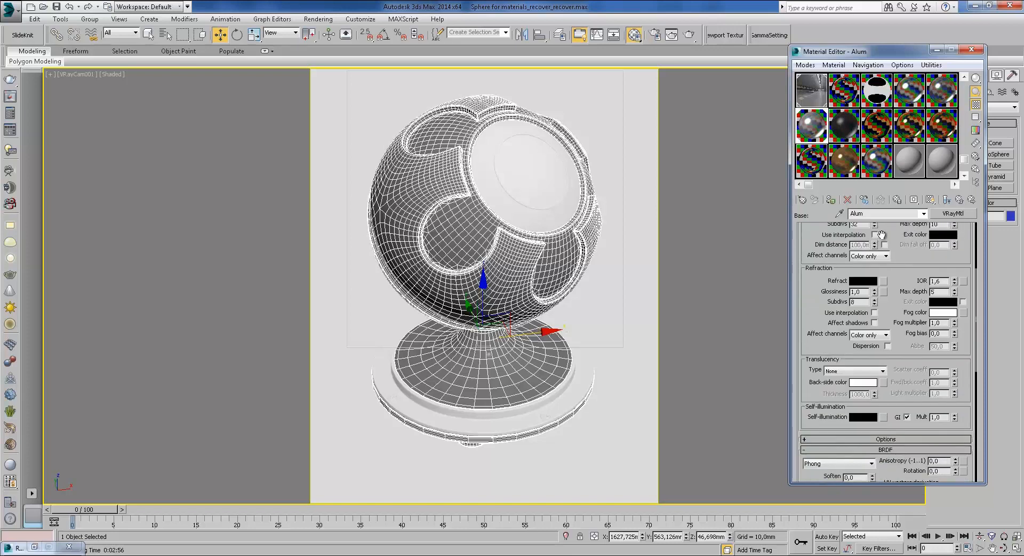
pyautogui.moveTo(896, 242); pyautogui.dragTo(898, 373)
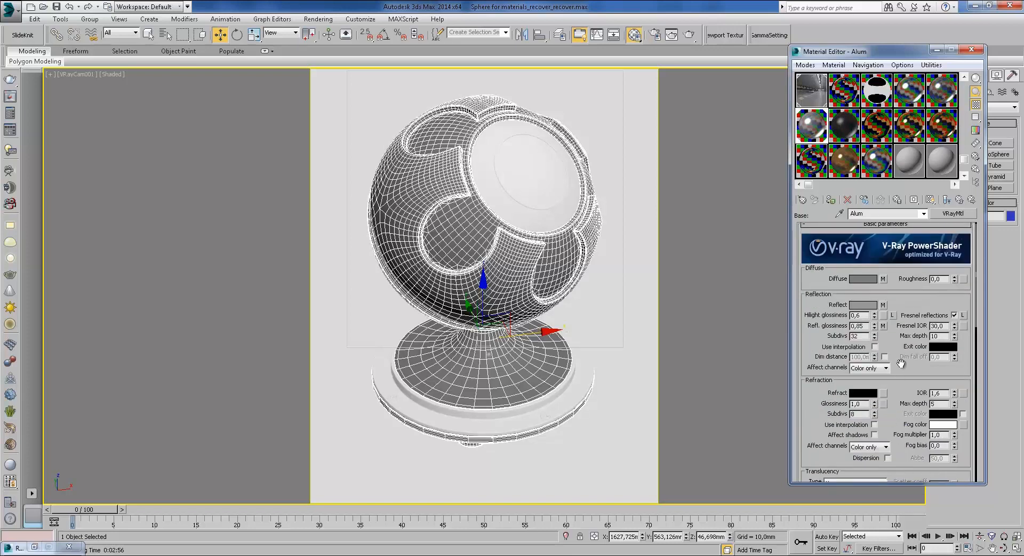
pyautogui.moveTo(896, 299); pyautogui.dragTo(896, 307)
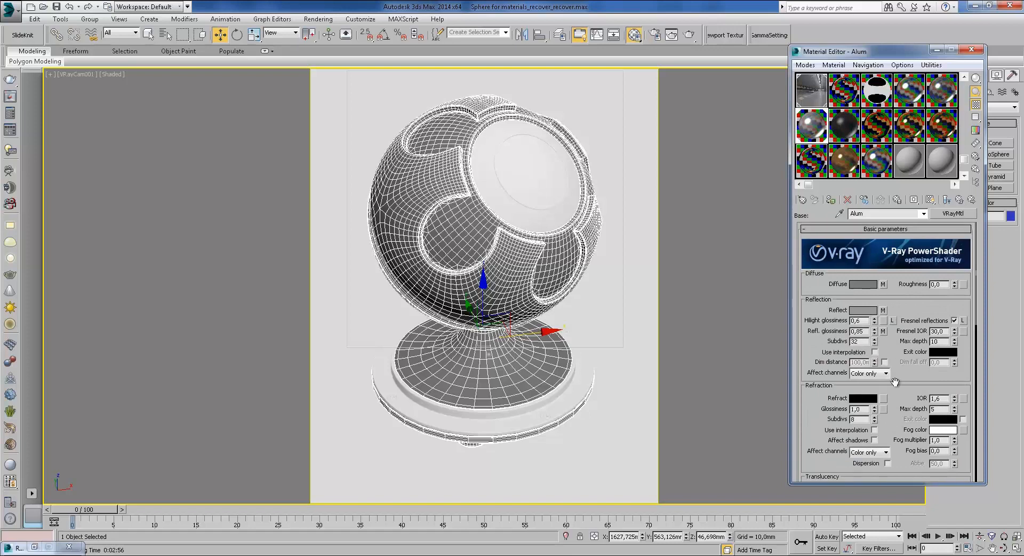
pyautogui.scroll(-2, 892, 320)
pyautogui.scroll(2, 891, 384)
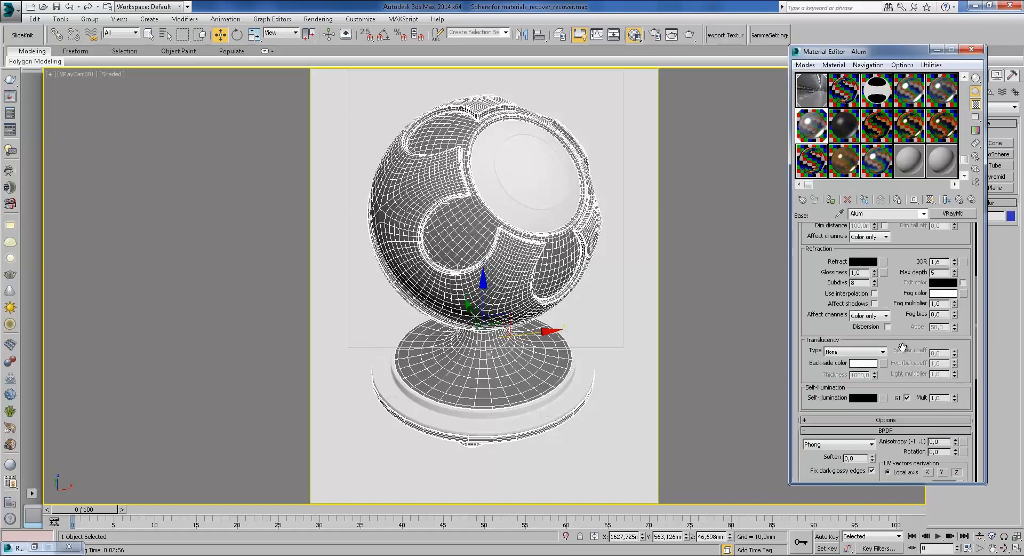
pyautogui.click(883, 284)
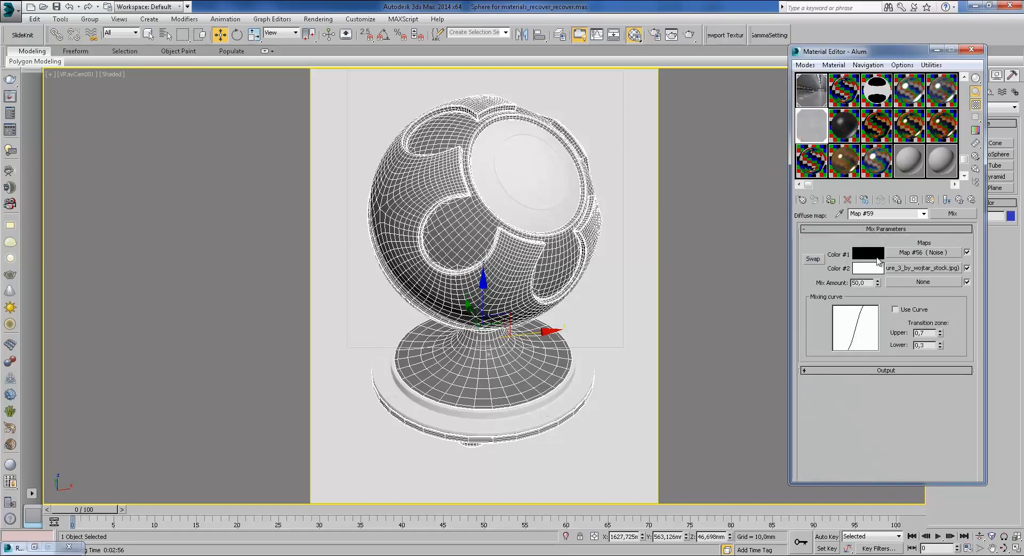
pyautogui.click(960, 201)
pyautogui.moveTo(904, 364); pyautogui.dragTo(889, 313)
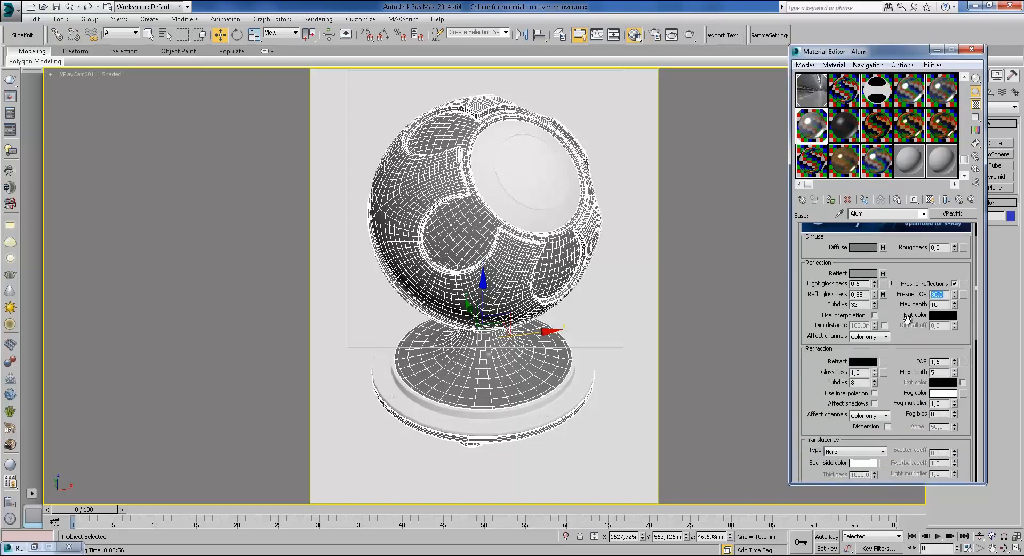
pyautogui.doubleClick(866, 305)
pyautogui.scroll(-5, 891, 373)
pyautogui.scroll(-3, 891, 305)
pyautogui.scroll(-2, 846, 308)
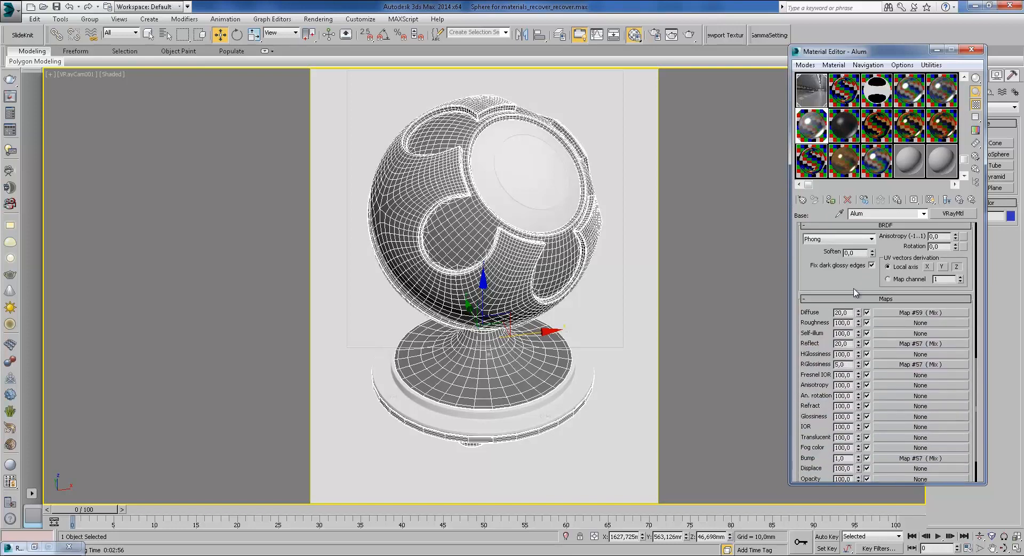
pyautogui.click(913, 315)
pyautogui.click(958, 200)
pyautogui.click(920, 344)
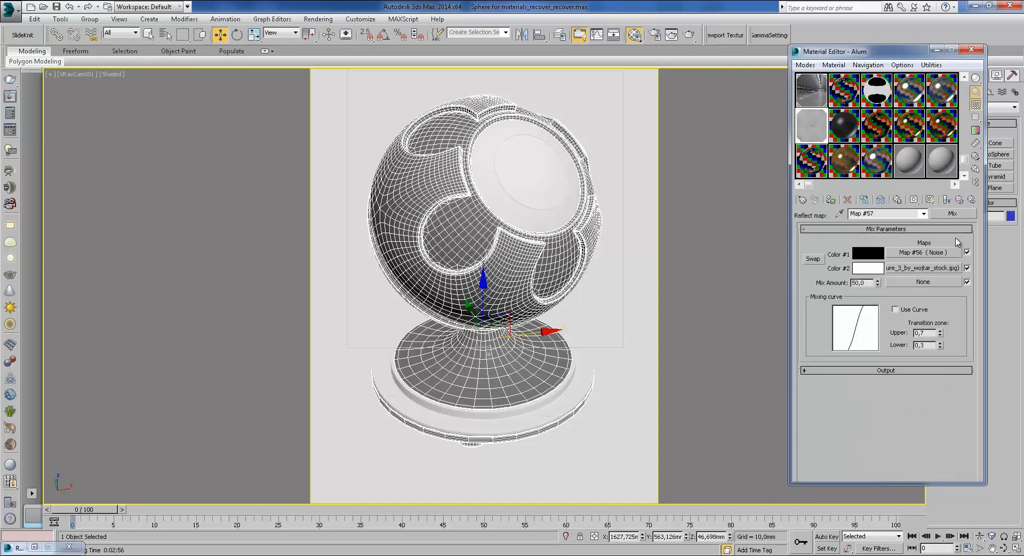
pyautogui.doubleClick(812, 140)
pyautogui.click(771, 52)
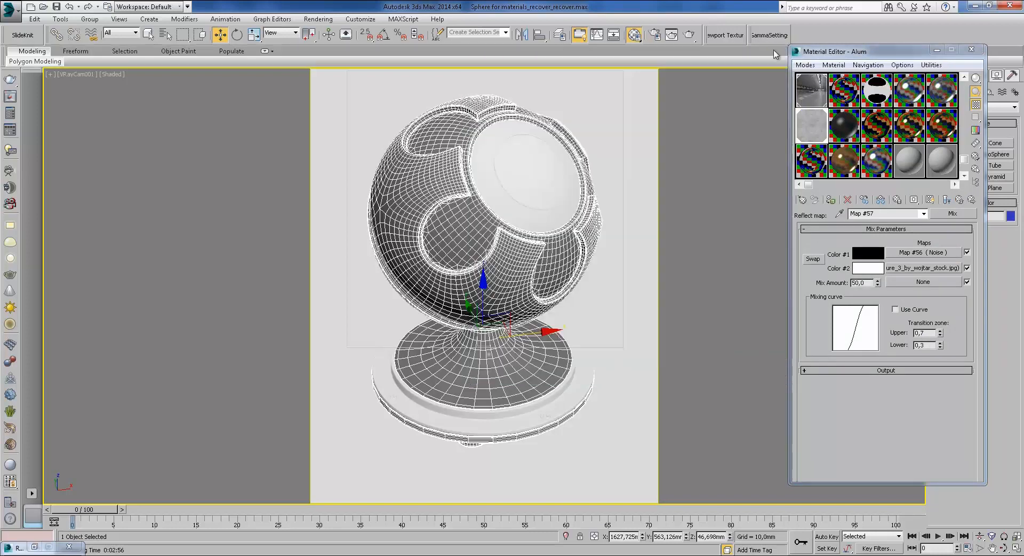
pyautogui.click(959, 199)
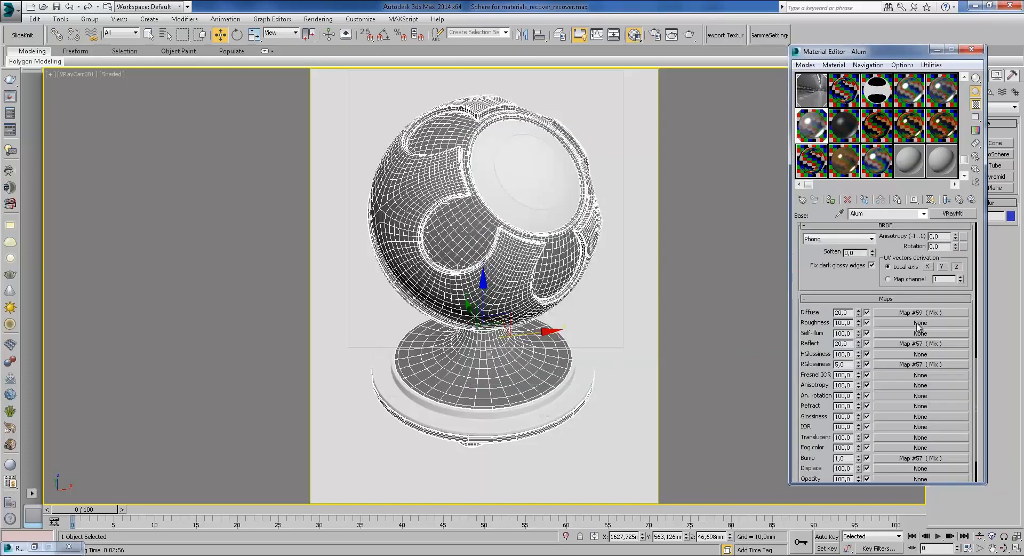
pyautogui.click(909, 343)
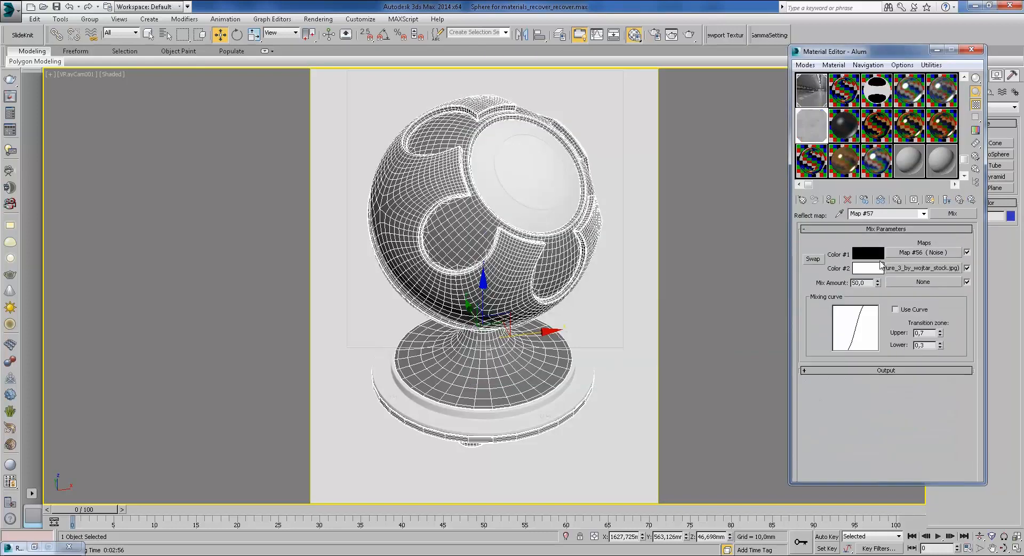
pyautogui.click(959, 199)
pyautogui.click(905, 313)
pyautogui.doubleClick(823, 115)
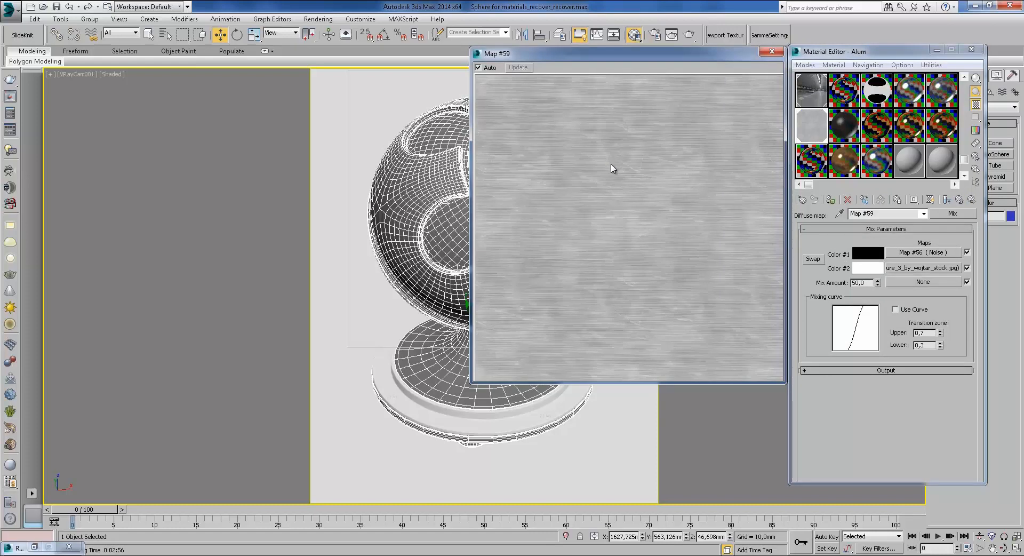
pyautogui.click(776, 54)
pyautogui.click(960, 199)
pyautogui.click(909, 339)
pyautogui.doubleClick(842, 163)
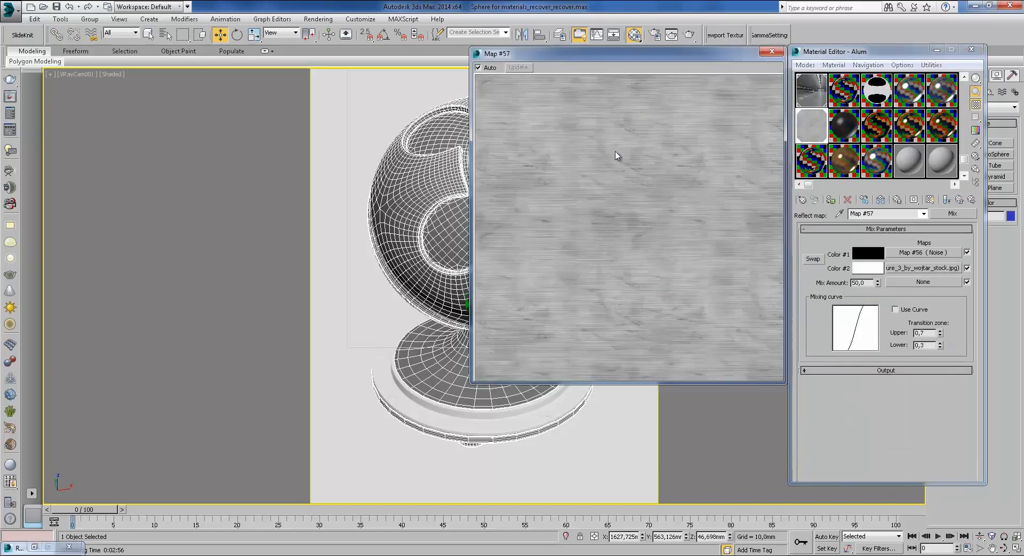
pyautogui.click(772, 51)
pyautogui.click(932, 268)
pyautogui.click(960, 199)
pyautogui.click(959, 199)
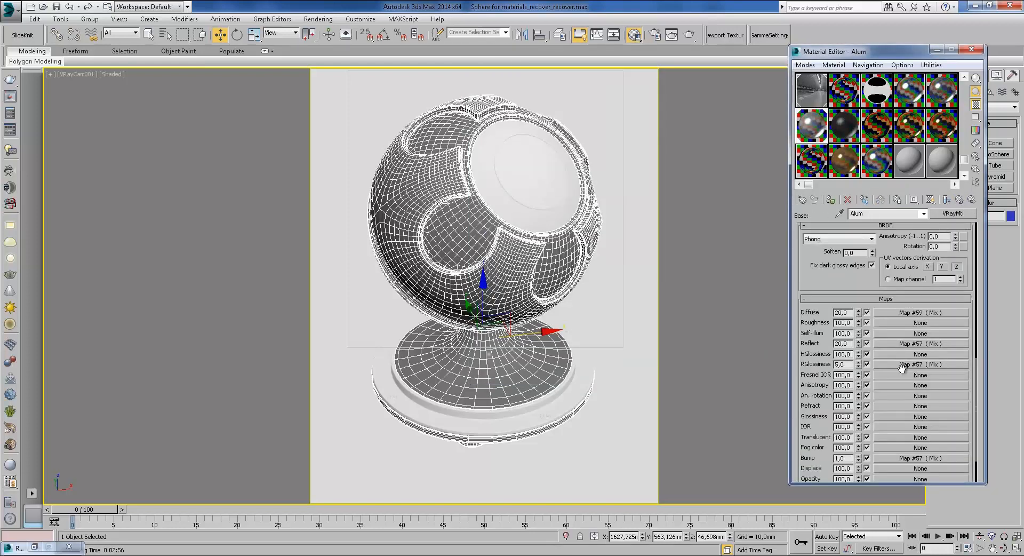
pyautogui.click(900, 365)
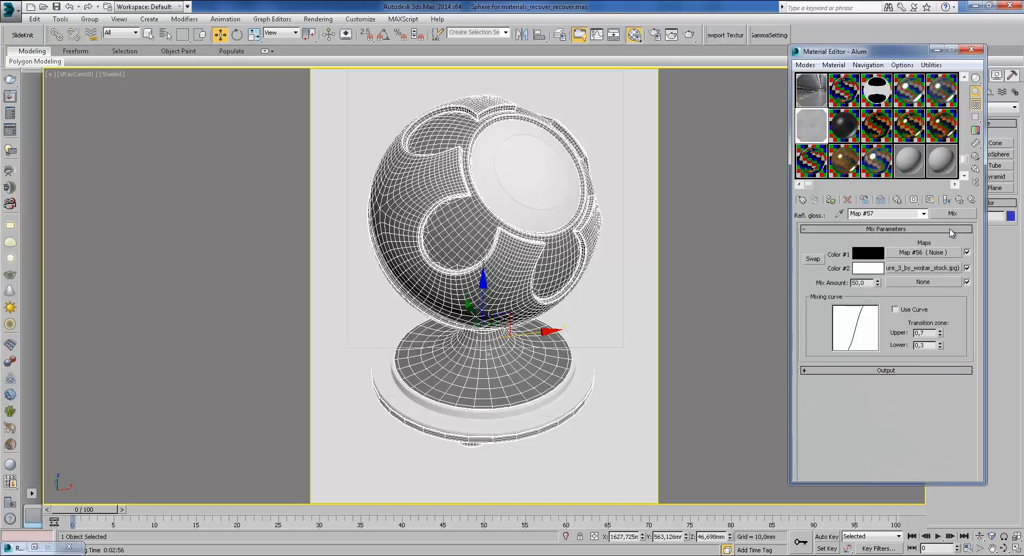
pyautogui.doubleClick(815, 122)
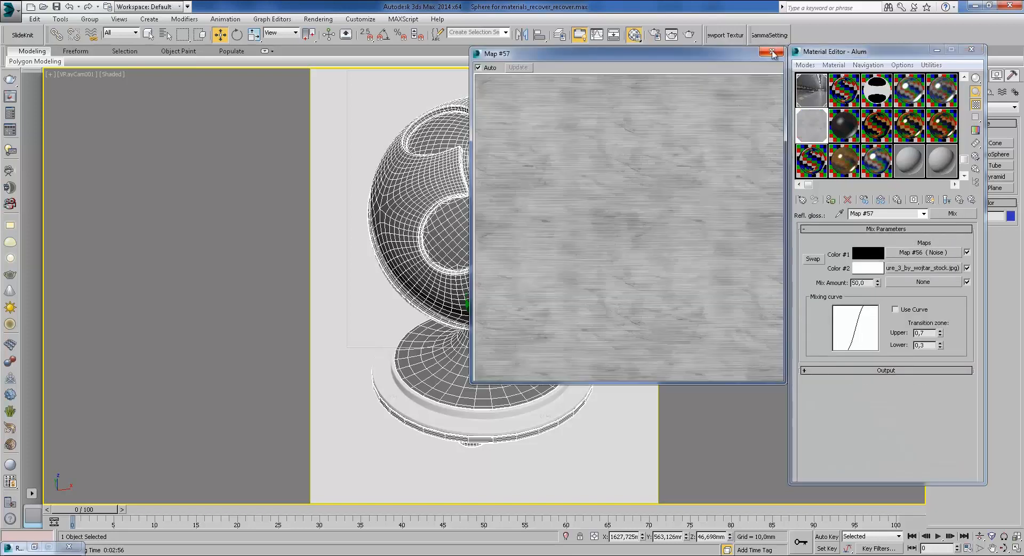
pyautogui.click(772, 52)
pyautogui.click(960, 199)
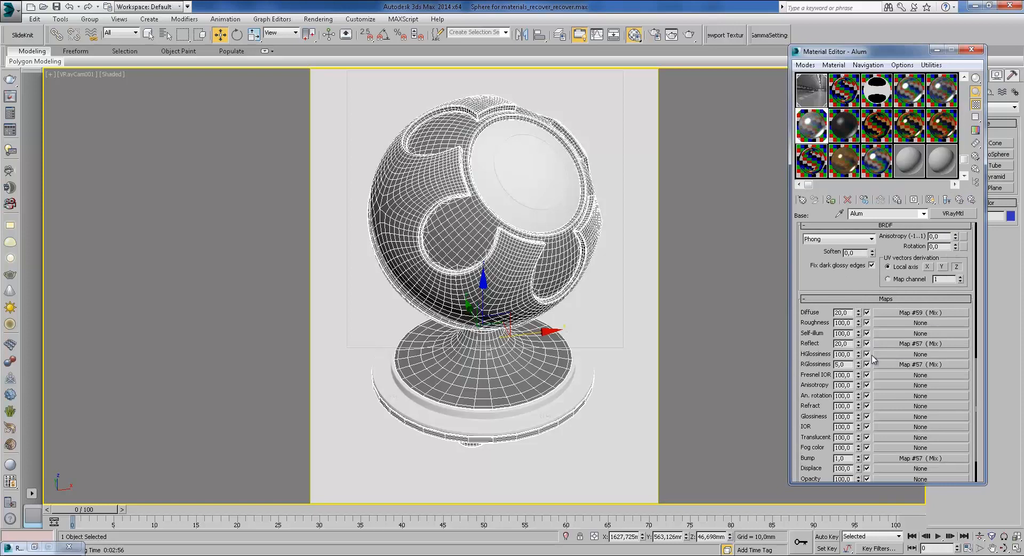
pyautogui.moveTo(844, 293); pyautogui.dragTo(856, 243)
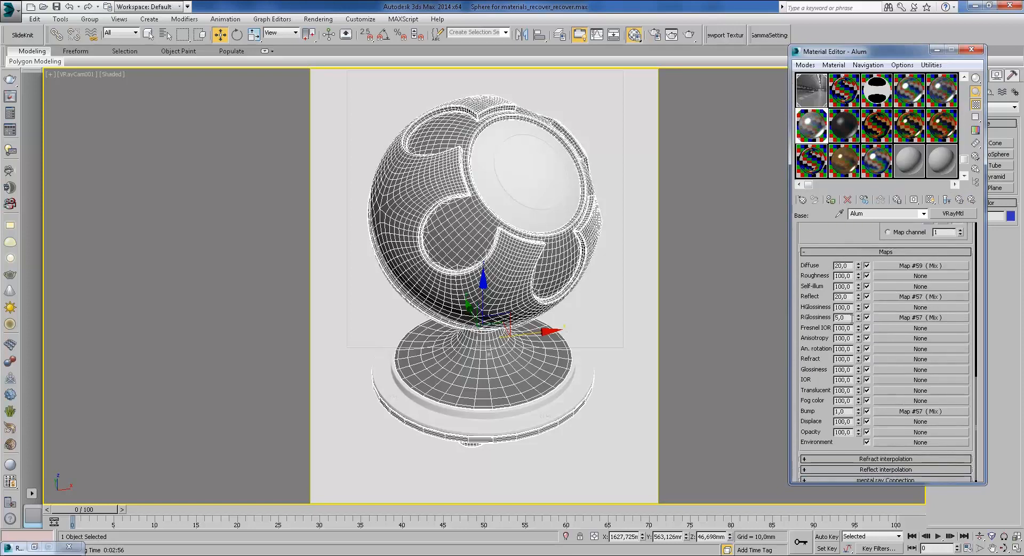
pyautogui.doubleClick(852, 317)
pyautogui.doubleClick(847, 412)
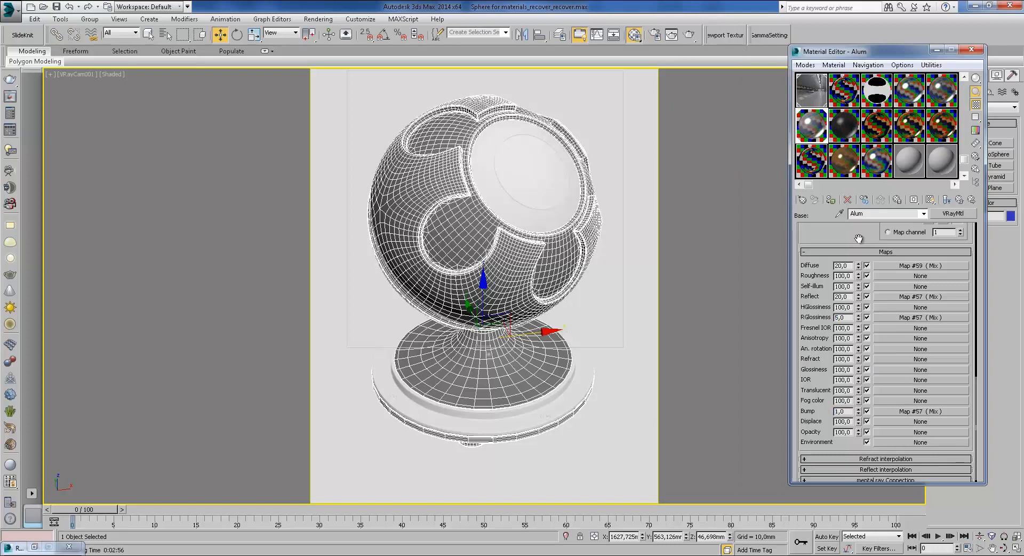
pyautogui.scroll(5, 858, 238)
pyautogui.scroll(5, 901, 267)
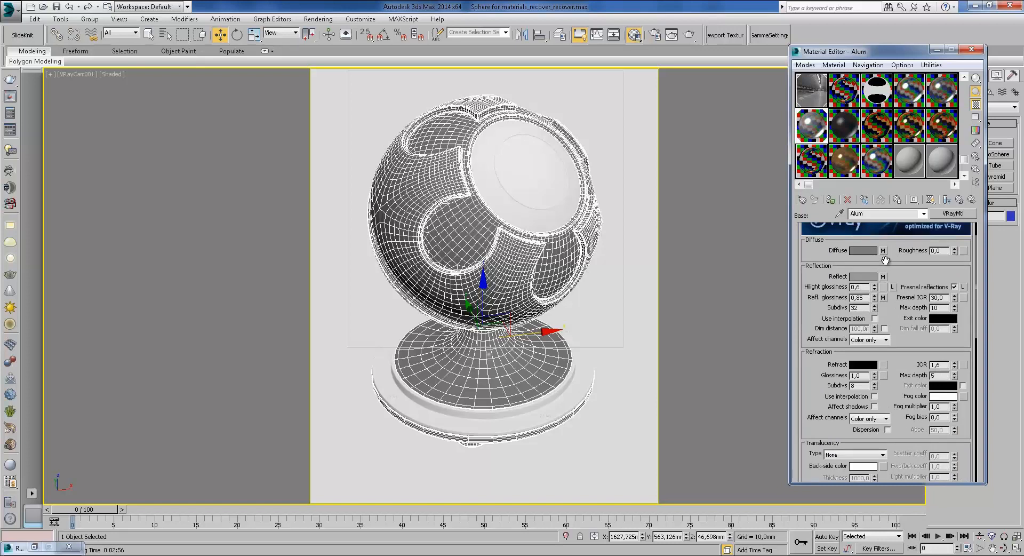
pyautogui.scroll(-2, 884, 317)
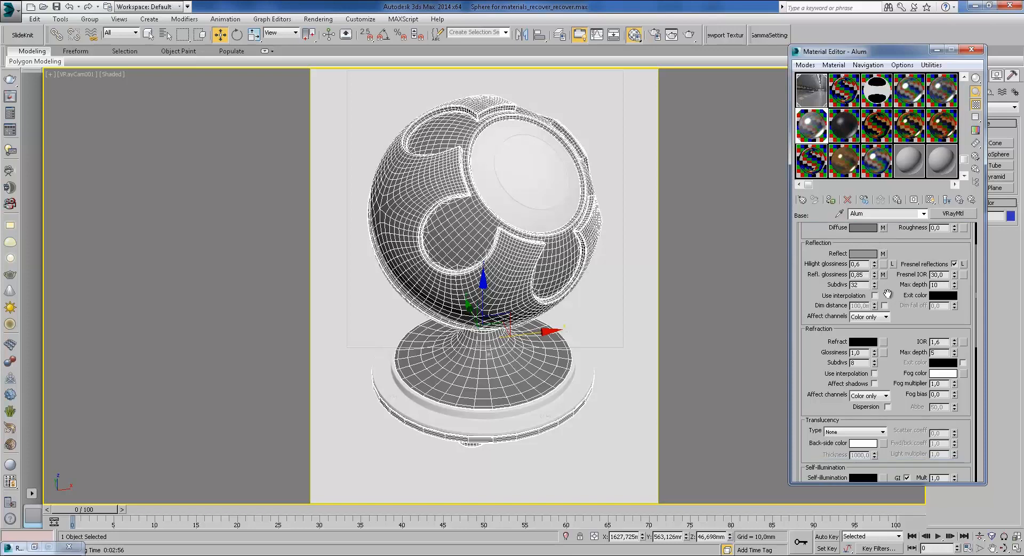
pyautogui.scroll(-10, 913, 416)
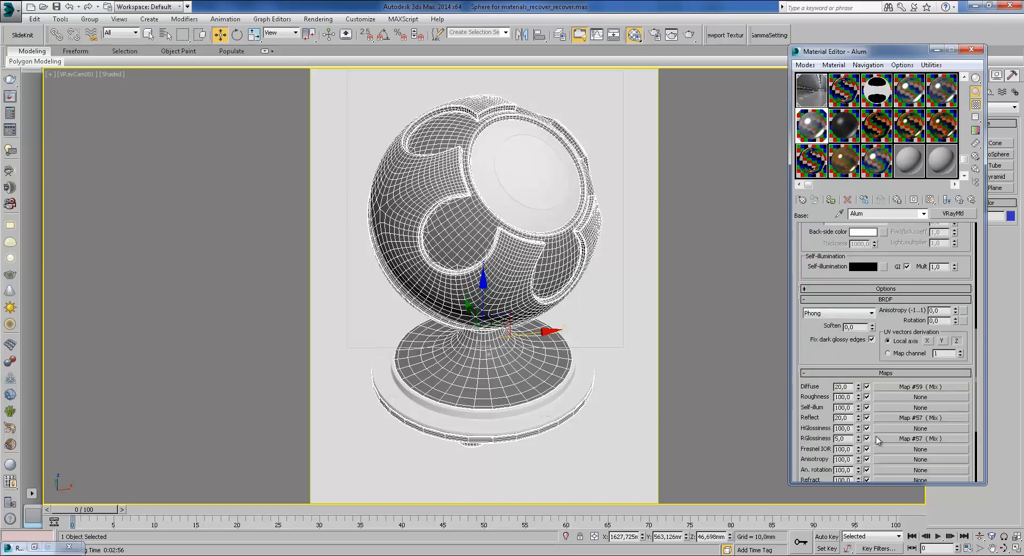
pyautogui.scroll(-4, 866, 391)
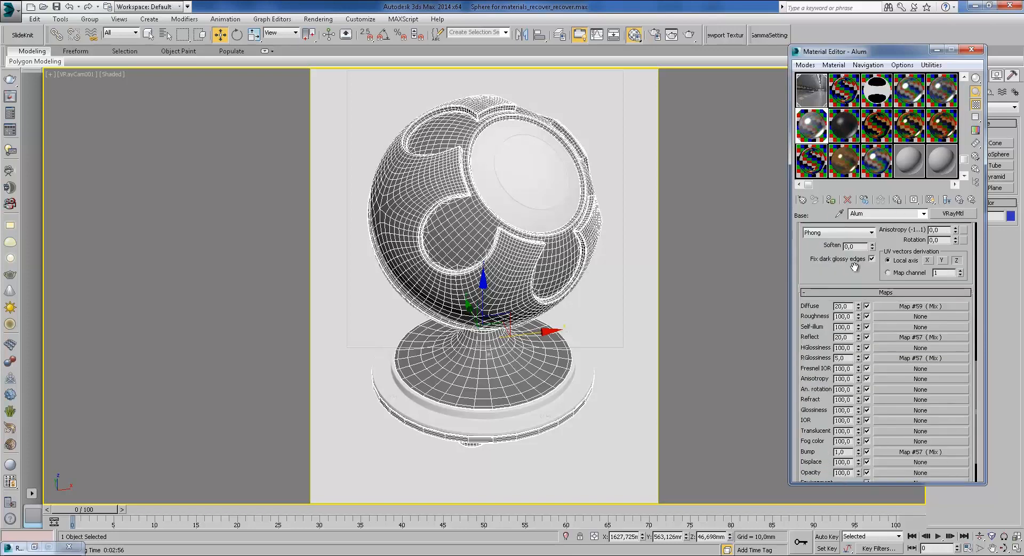
pyautogui.scroll(9, 858, 278)
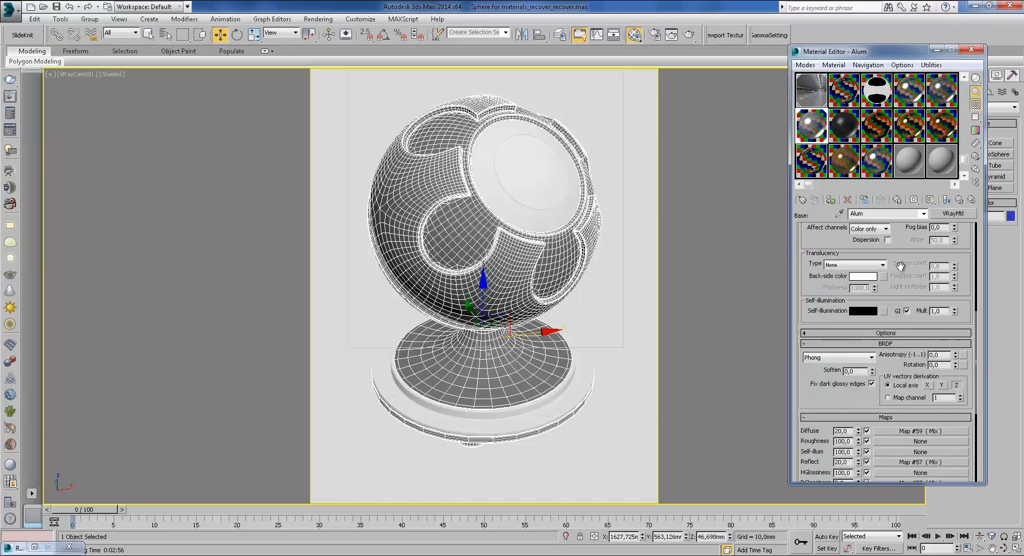
# Step: Start a production render of the Alum shaderball and pan across the zoomed sphere
pyautogui.click(689, 34)
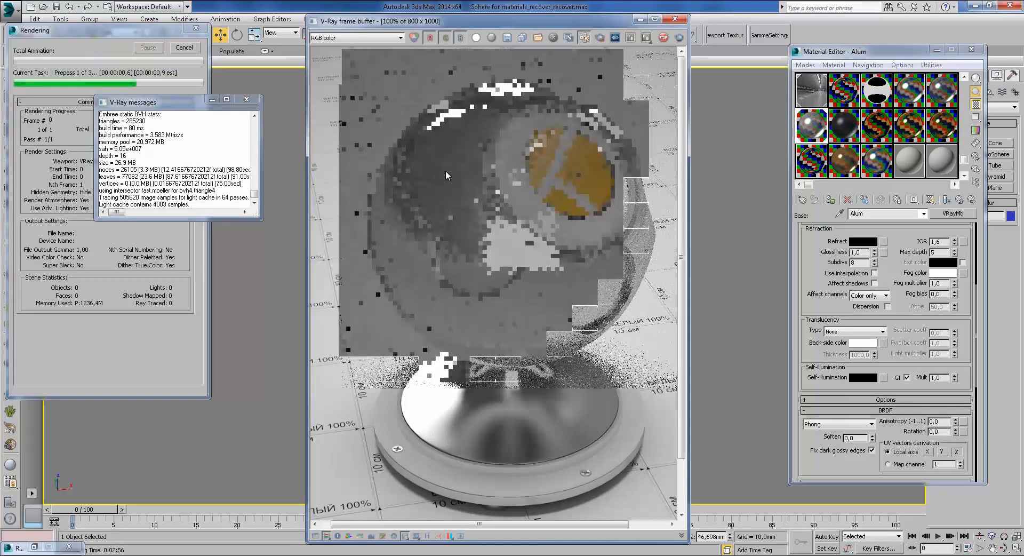
pyautogui.click(247, 100)
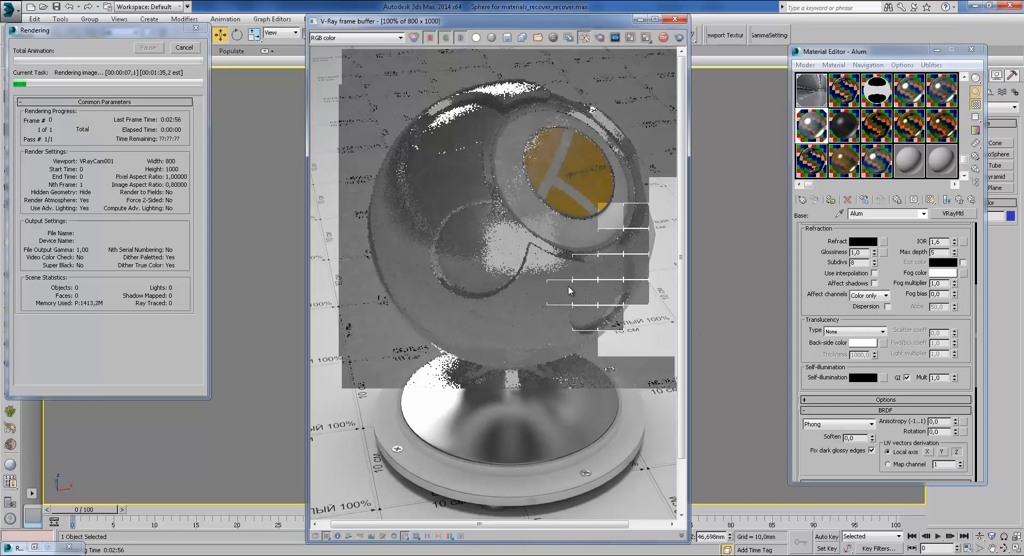
pyautogui.scroll(1, 603, 284)
pyautogui.moveTo(603, 284); pyautogui.dragTo(597, 308, button='middle')
pyautogui.scroll(-1, 597, 309)
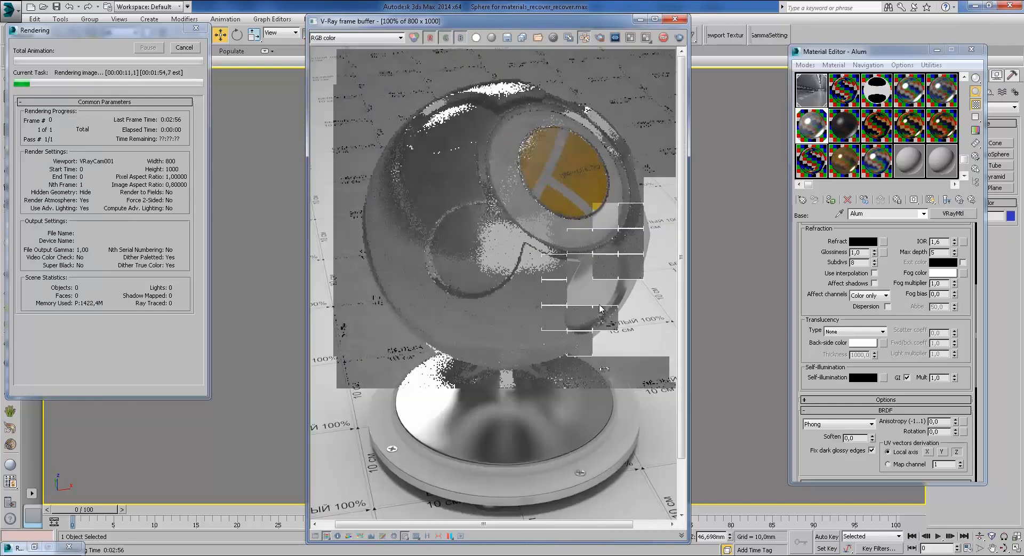
pyautogui.scroll(1, 574, 272)
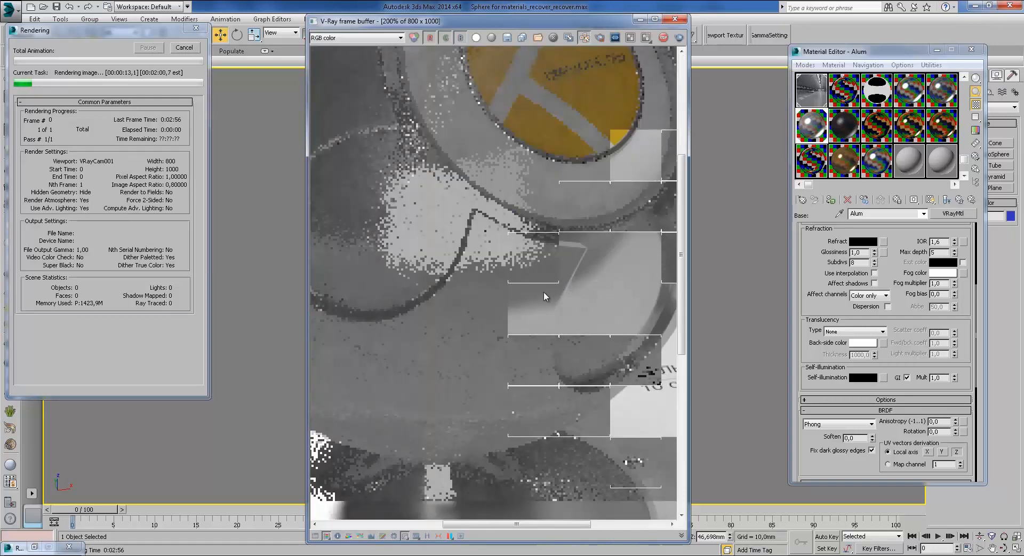
pyautogui.moveTo(568, 280); pyautogui.dragTo(543, 314, button='middle')
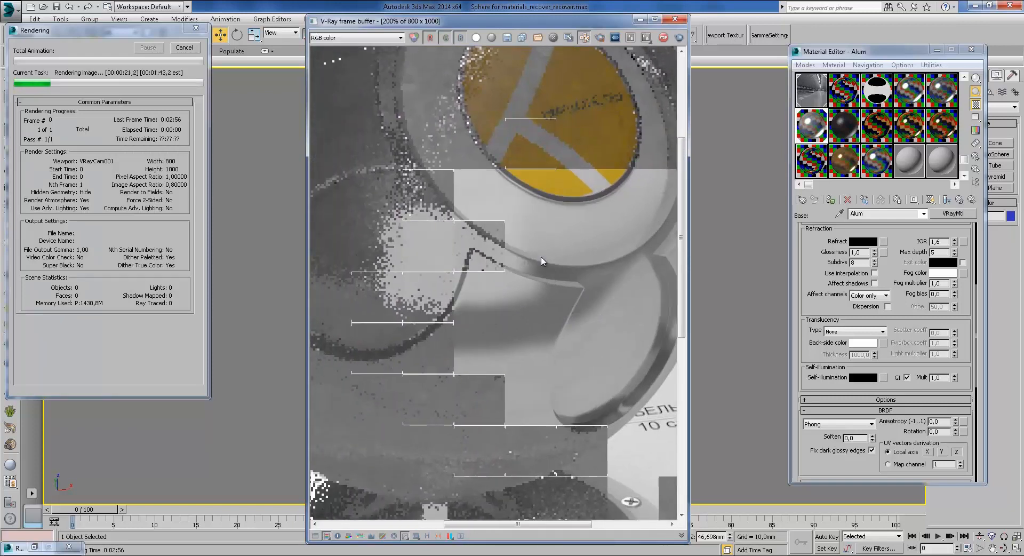
pyautogui.moveTo(491, 347); pyautogui.dragTo(512, 340, button='middle')
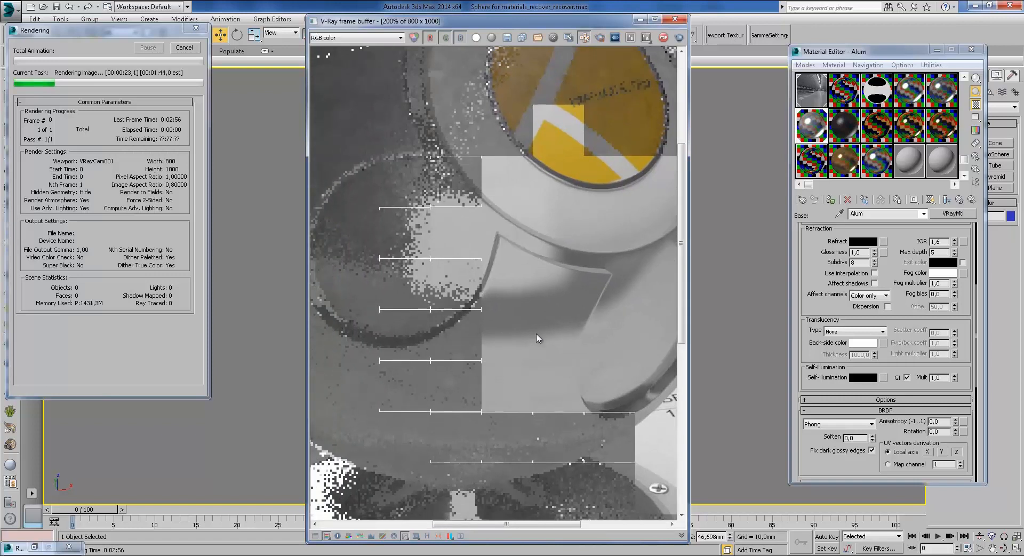
pyautogui.moveTo(613, 345); pyautogui.dragTo(610, 345, button='middle')
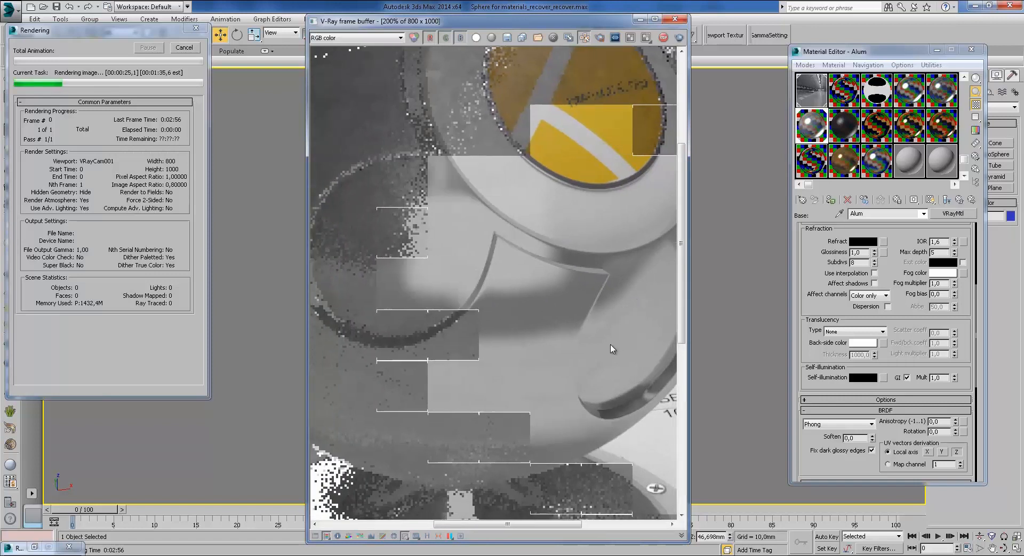
# Step: Inspect the completed aluminium render's surface up close, then close the frame buffer
pyautogui.scroll(-2, 594, 304)
pyautogui.scroll(2, 480, 251)
pyautogui.scroll(-1, 549, 277)
pyautogui.scroll(1, 486, 261)
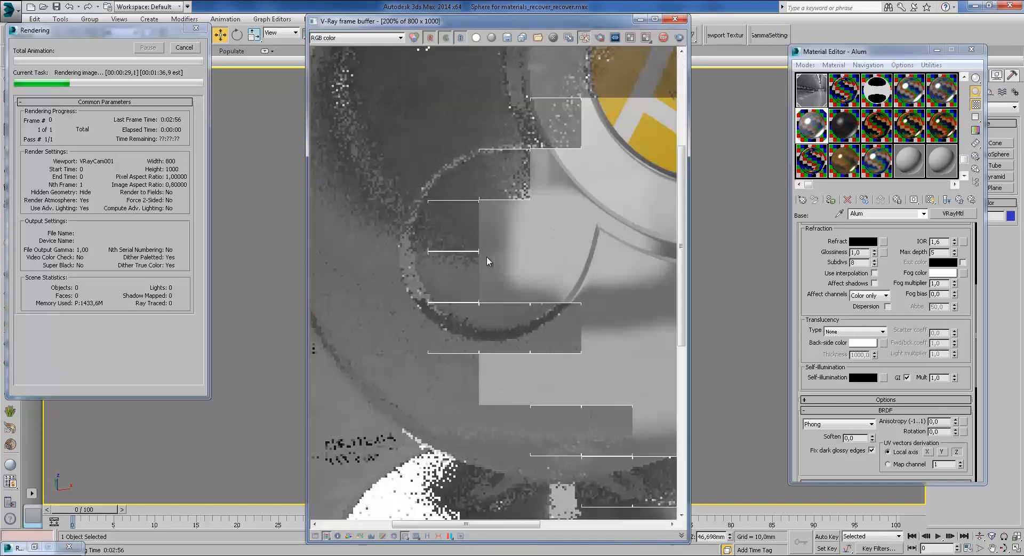
pyautogui.scroll(1, 526, 247)
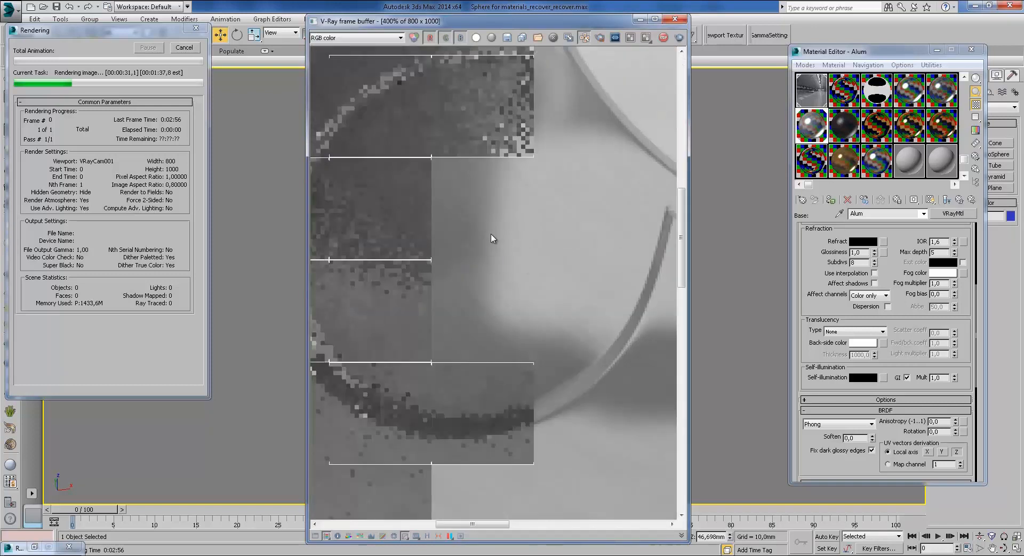
pyautogui.scroll(-1, 501, 280)
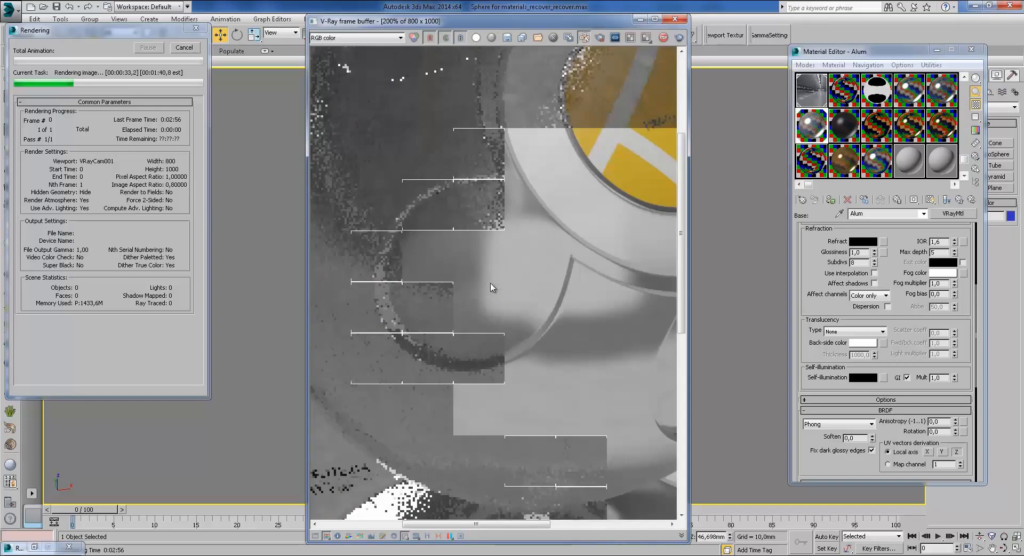
pyautogui.scroll(-1, 512, 301)
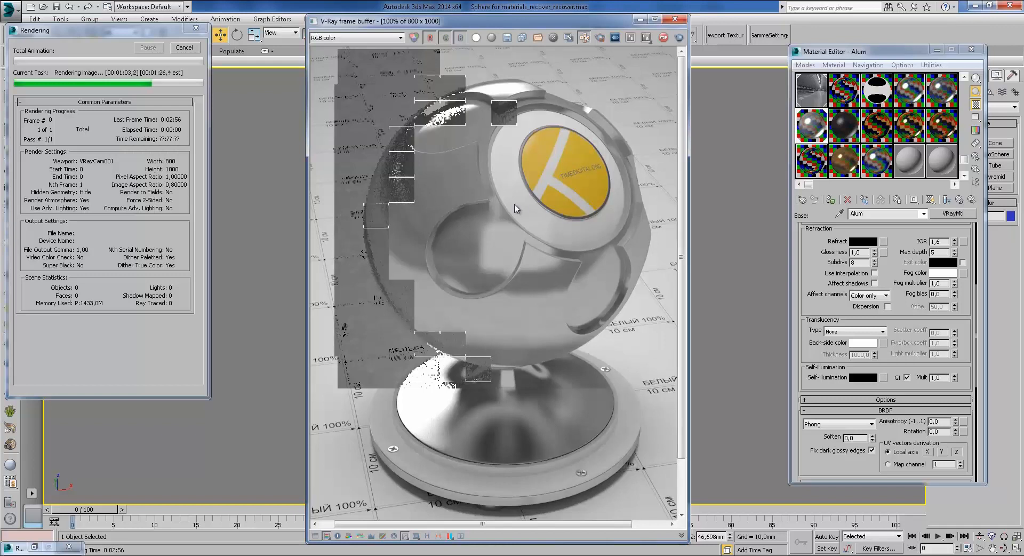
pyautogui.scroll(1, 514, 208)
pyautogui.moveTo(514, 208); pyautogui.dragTo(615, 295, button='middle')
pyautogui.moveTo(592, 261); pyautogui.dragTo(544, 229, button='middle')
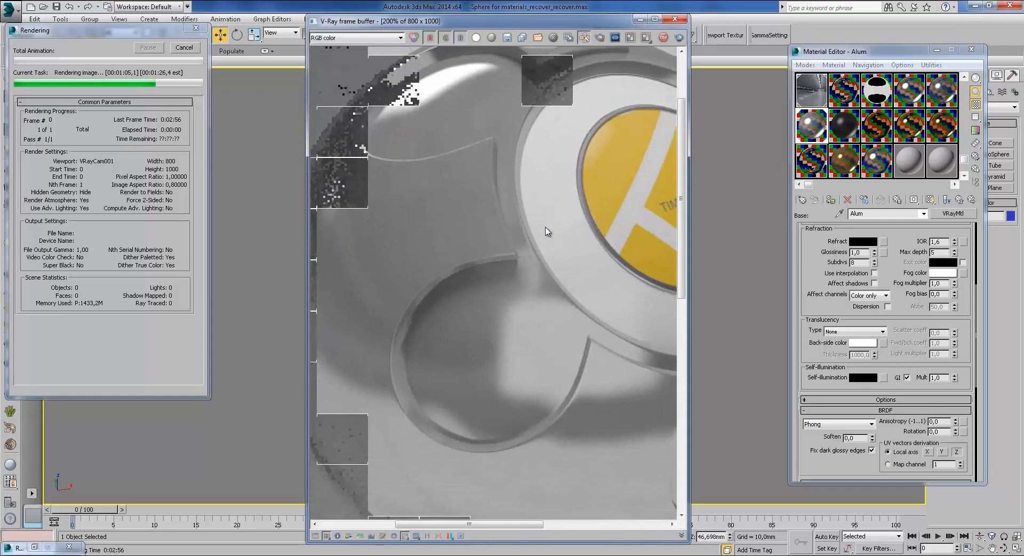
pyautogui.scroll(-1, 434, 236)
pyautogui.moveTo(432, 235); pyautogui.dragTo(471, 224, button='middle')
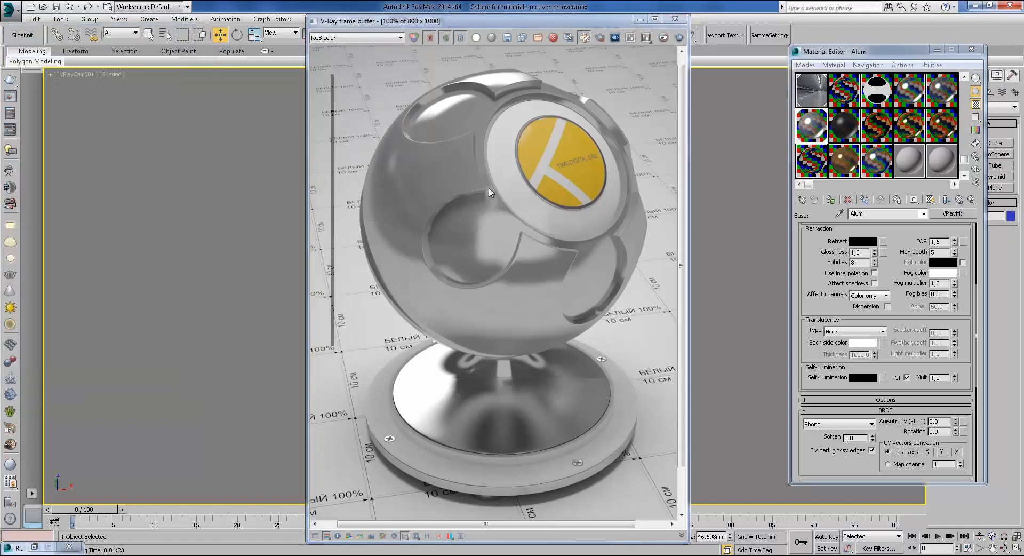
pyautogui.moveTo(512, 171); pyautogui.dragTo(498, 168, button='middle')
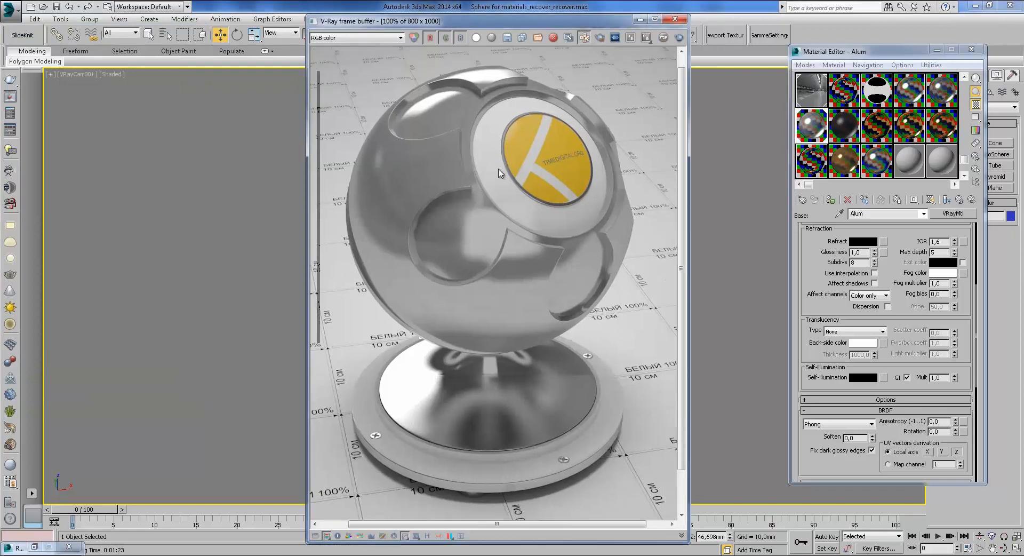
pyautogui.click(675, 21)
# Step: Assign the black CH material to the shaderball and check its dark diffuse colour
pyautogui.click(844, 125)
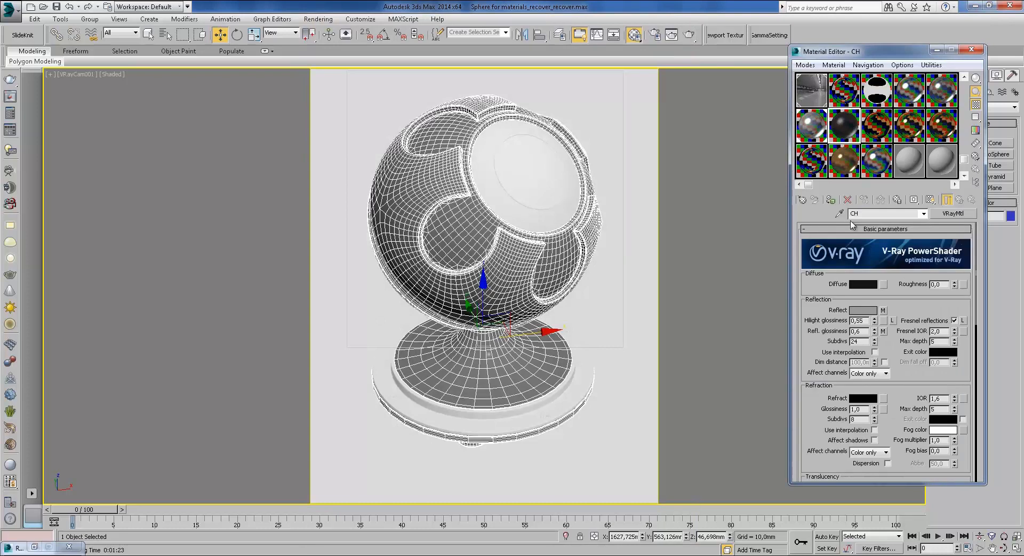
pyautogui.click(833, 201)
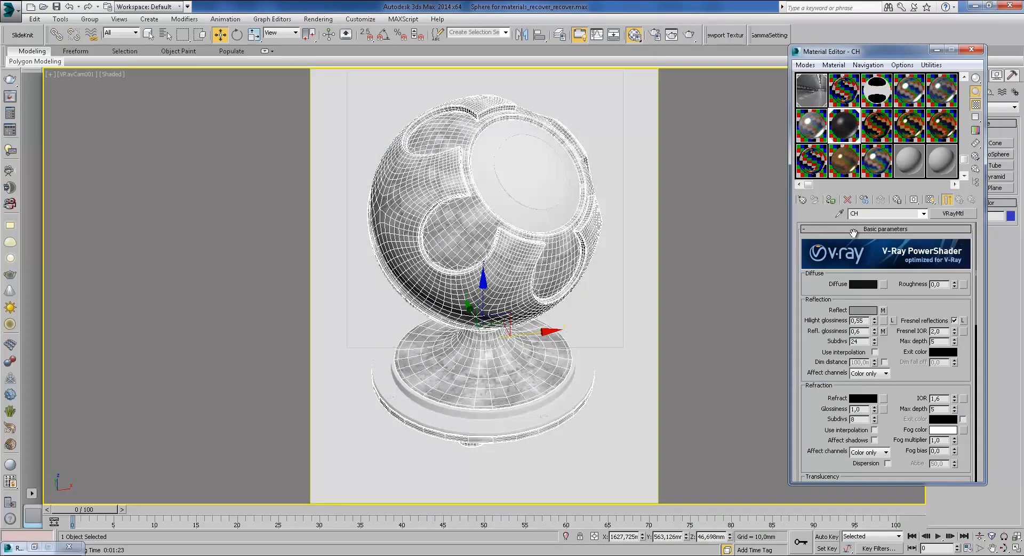
pyautogui.click(863, 284)
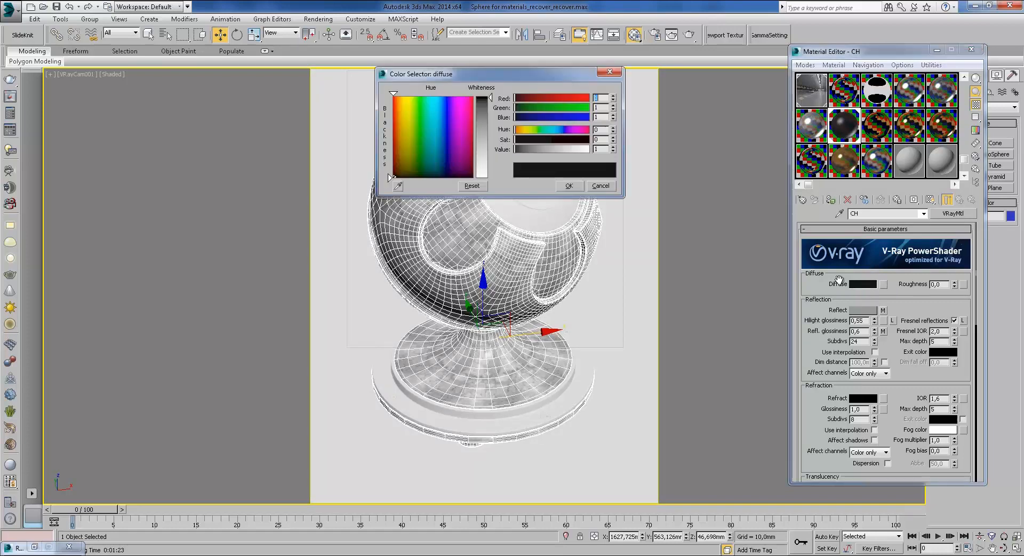
pyautogui.click(605, 185)
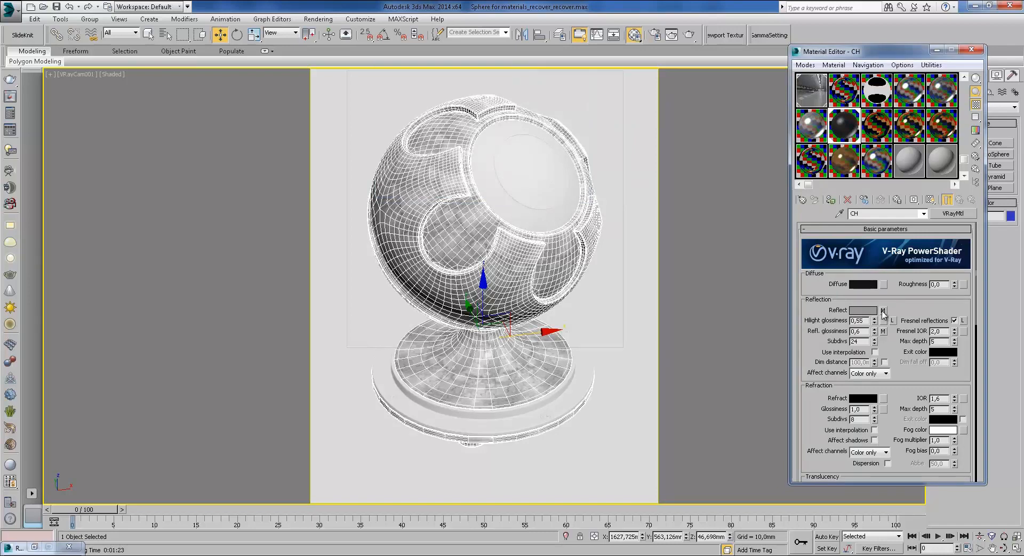
# Step: Check CH's Fresnel IOR of 2,0 and open its reflect Mix map #63
pyautogui.scroll(-2, 913, 355)
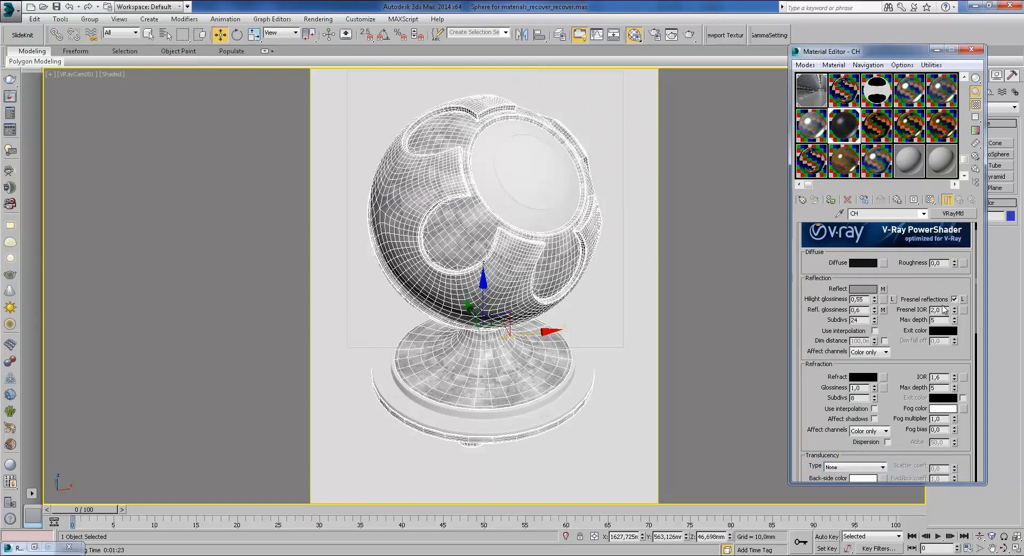
pyautogui.doubleClick(945, 310)
pyautogui.click(883, 289)
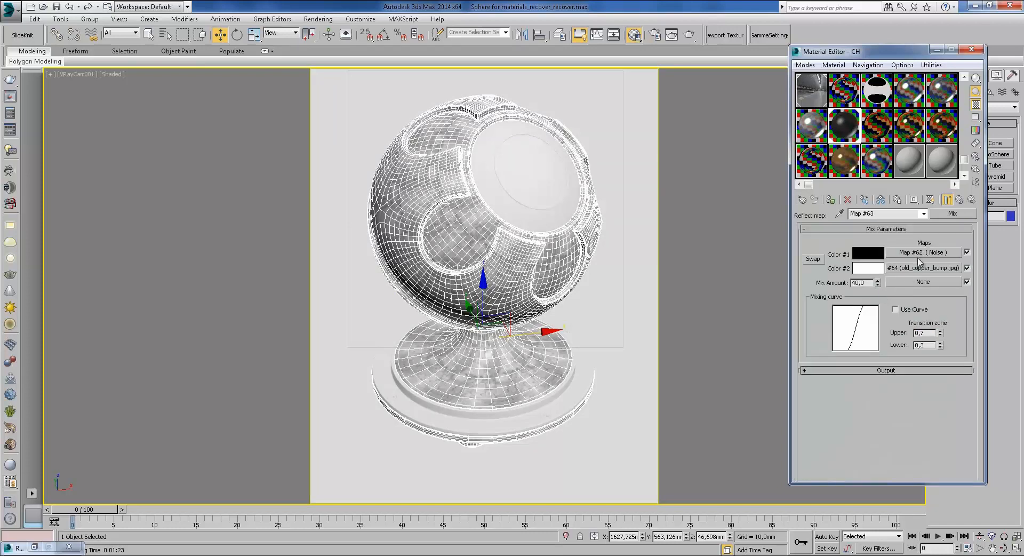
# Step: Inspect Noise map #62 feeding the reflect Mix map's first colour
pyautogui.click(949, 201)
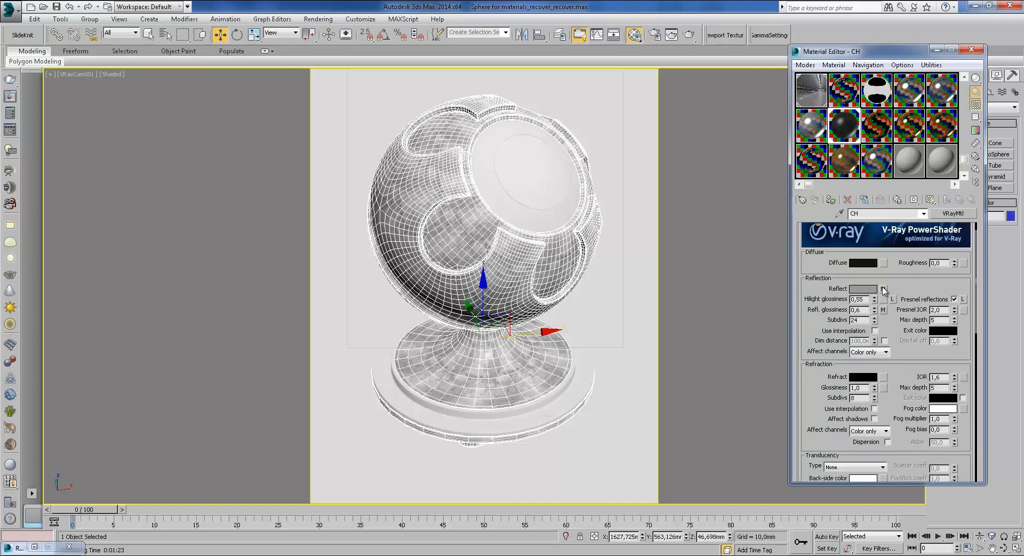
pyautogui.click(883, 288)
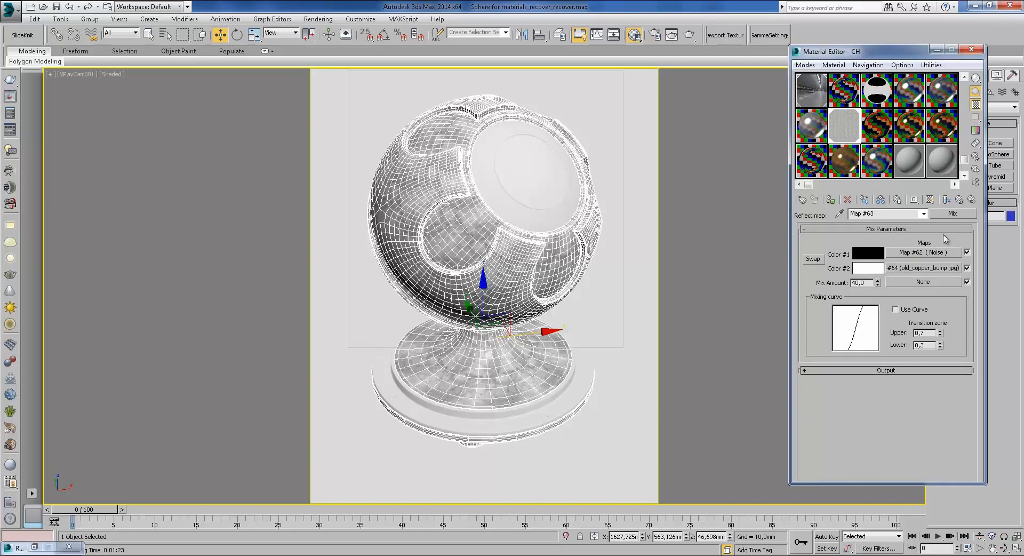
pyautogui.click(929, 254)
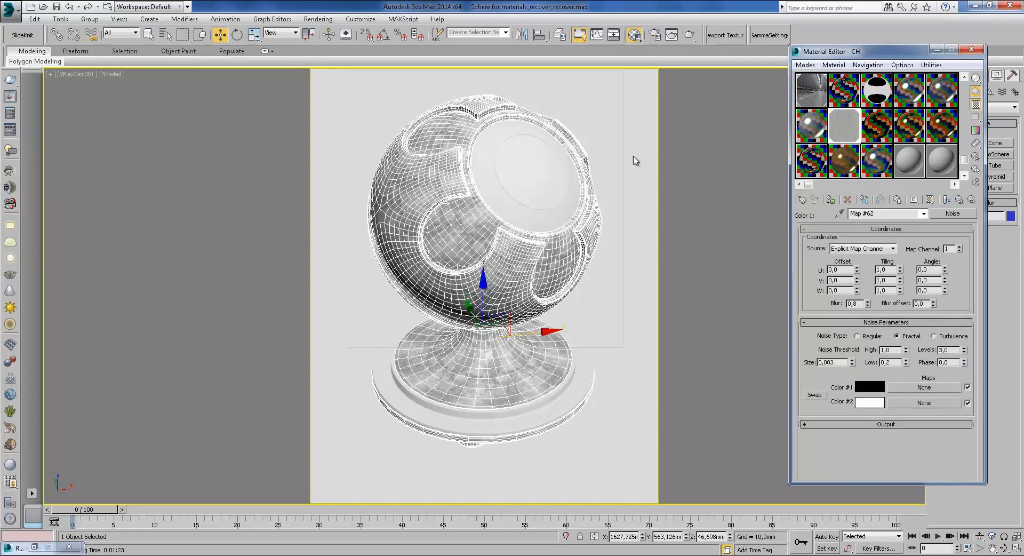
pyautogui.click(947, 200)
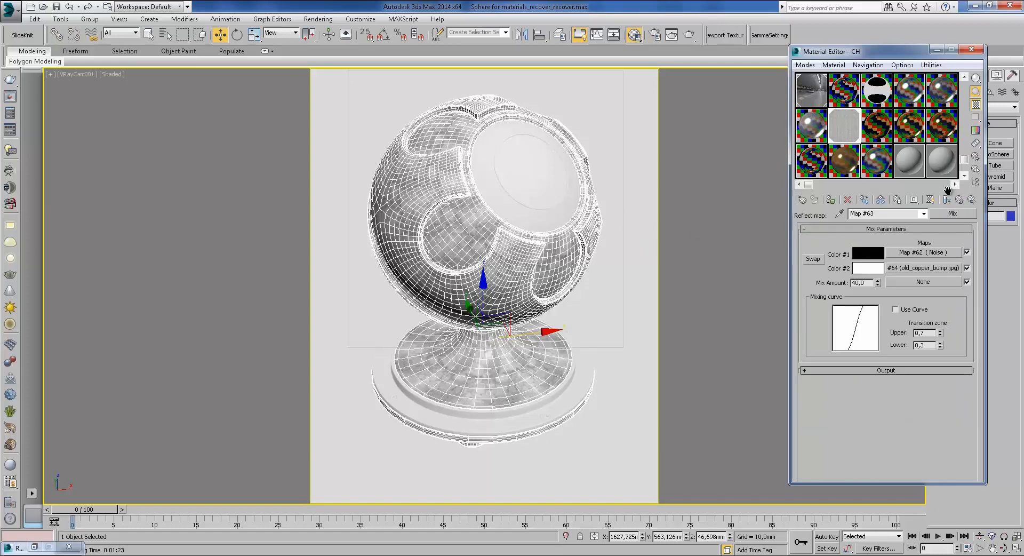
# Step: View the old_copper_bump.jpg bitmap #64, then return to CH's main settings
pyautogui.click(916, 268)
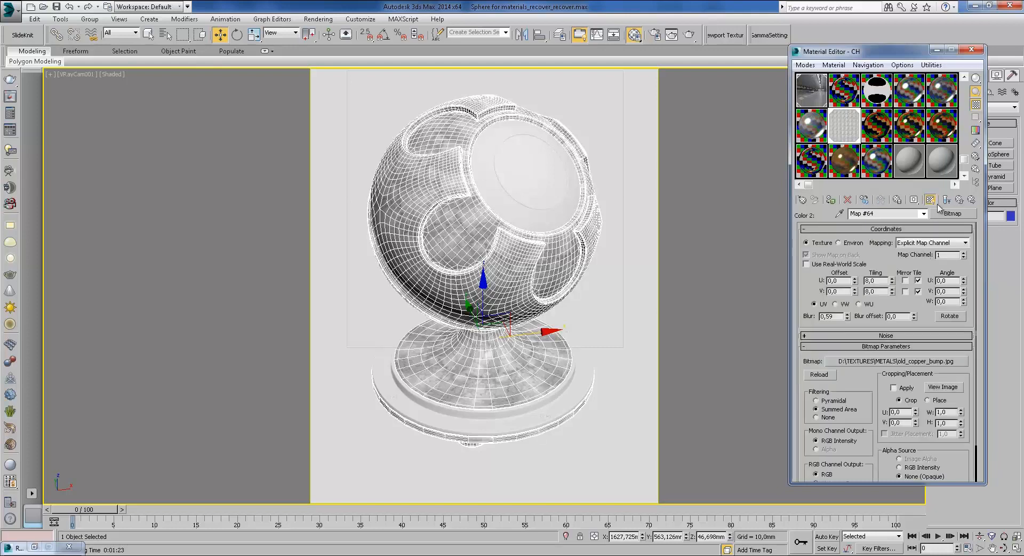
pyautogui.click(942, 387)
pyautogui.click(600, 86)
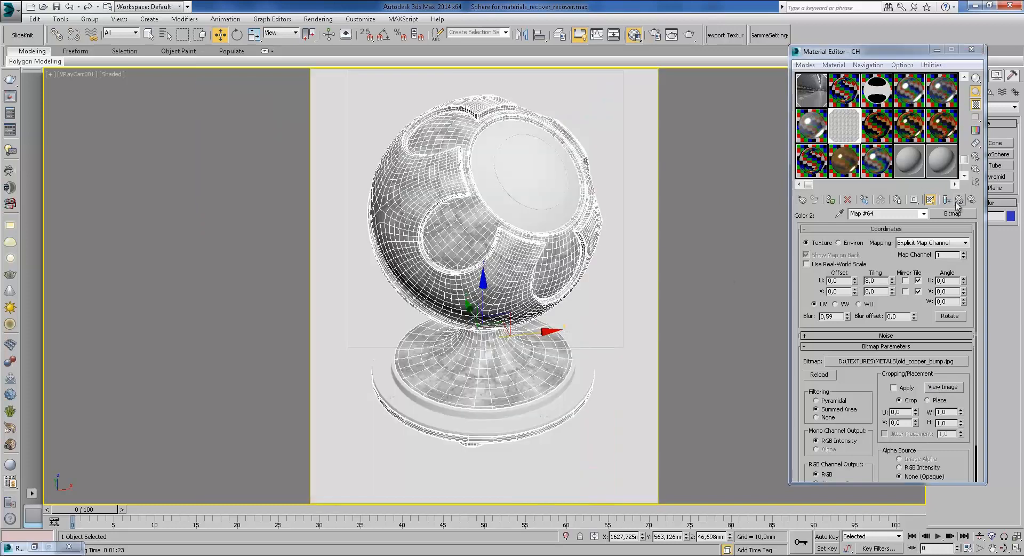
pyautogui.click(960, 199)
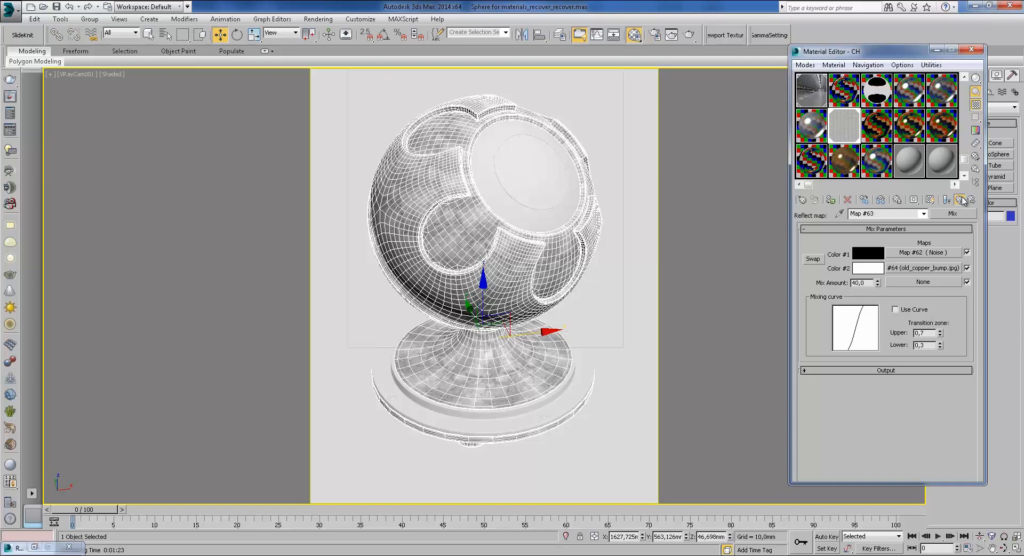
pyautogui.click(960, 199)
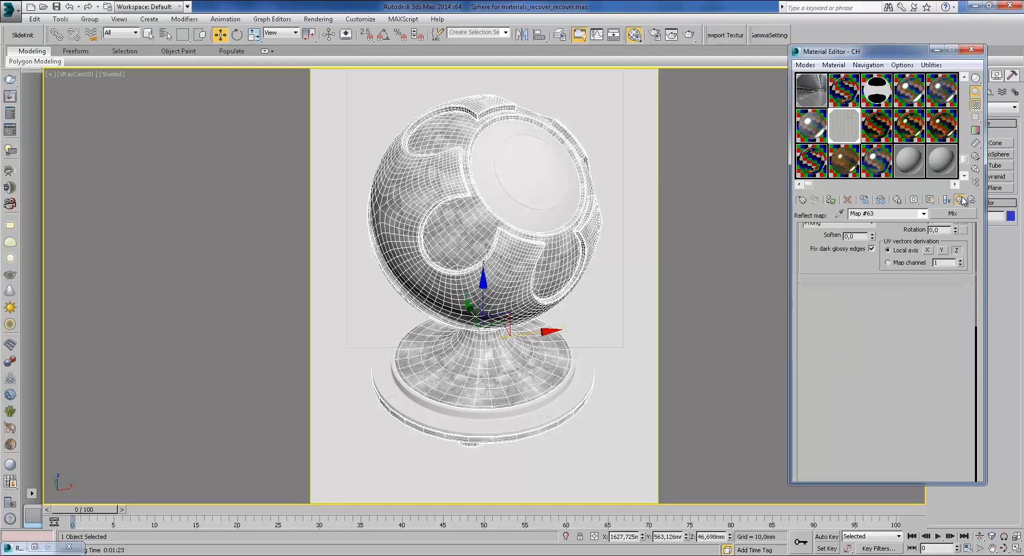
pyautogui.scroll(-5, 893, 321)
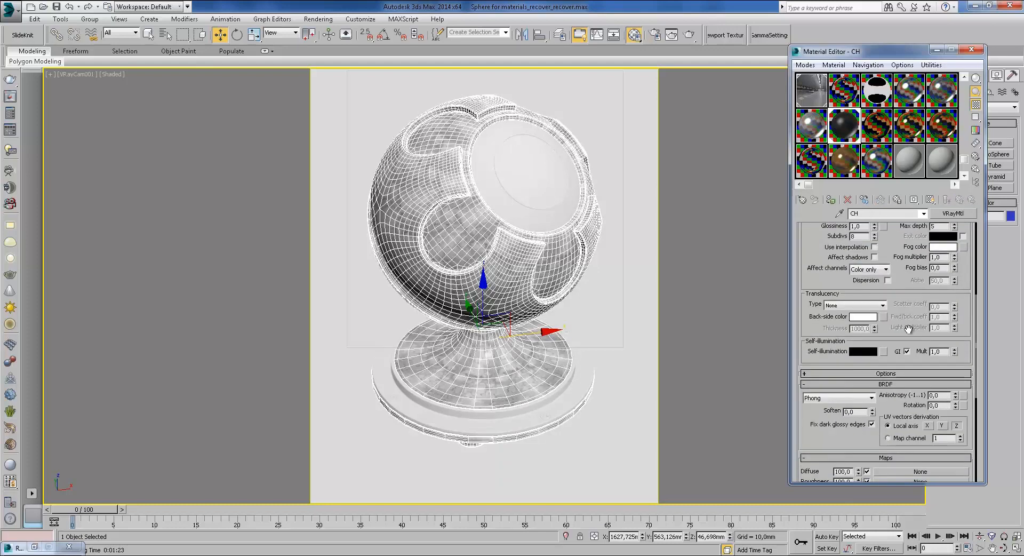
pyautogui.scroll(-3, 903, 316)
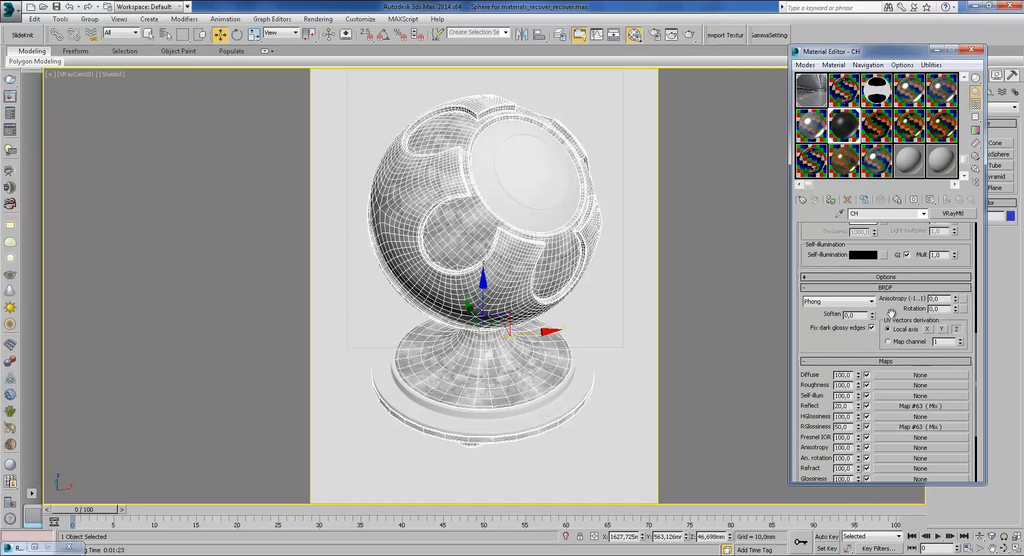
pyautogui.moveTo(850, 407); pyautogui.dragTo(831, 409)
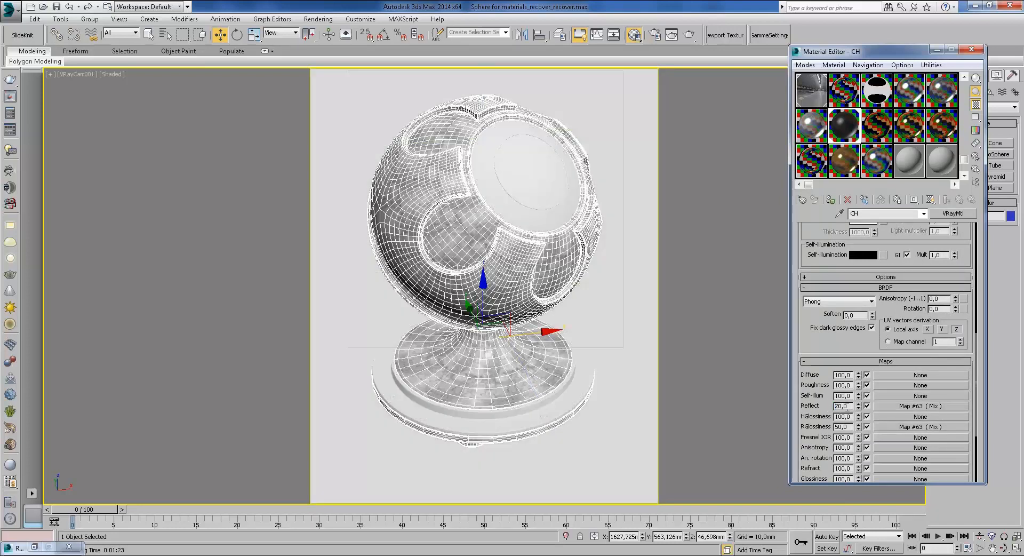
pyautogui.scroll(7, 860, 345)
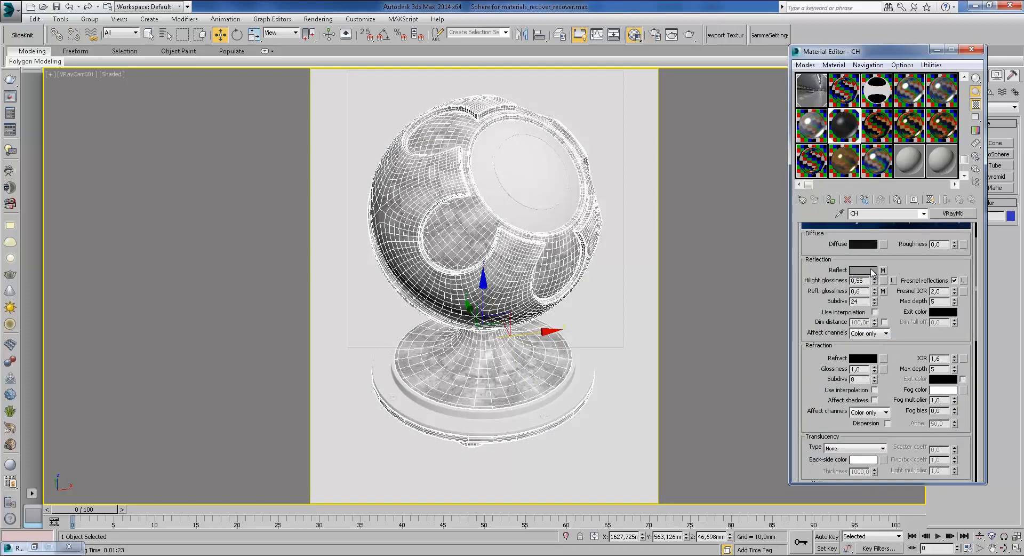
pyautogui.scroll(-7, 907, 429)
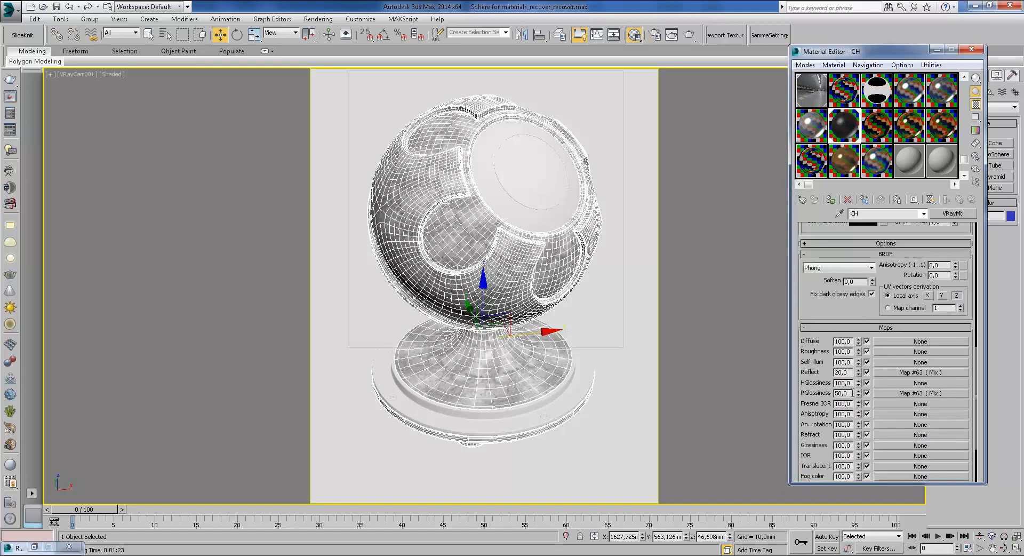
pyautogui.scroll(4, 851, 305)
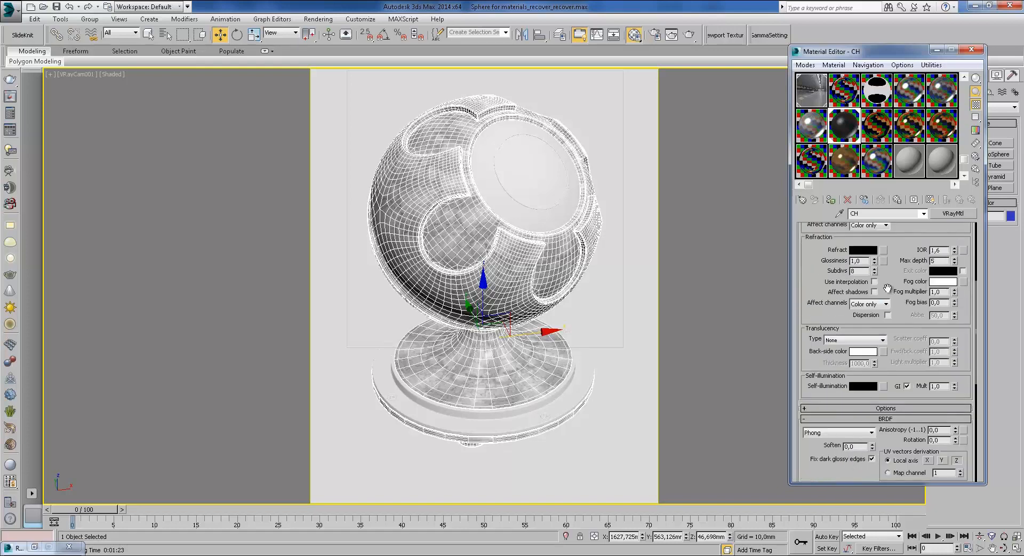
pyautogui.scroll(3, 891, 298)
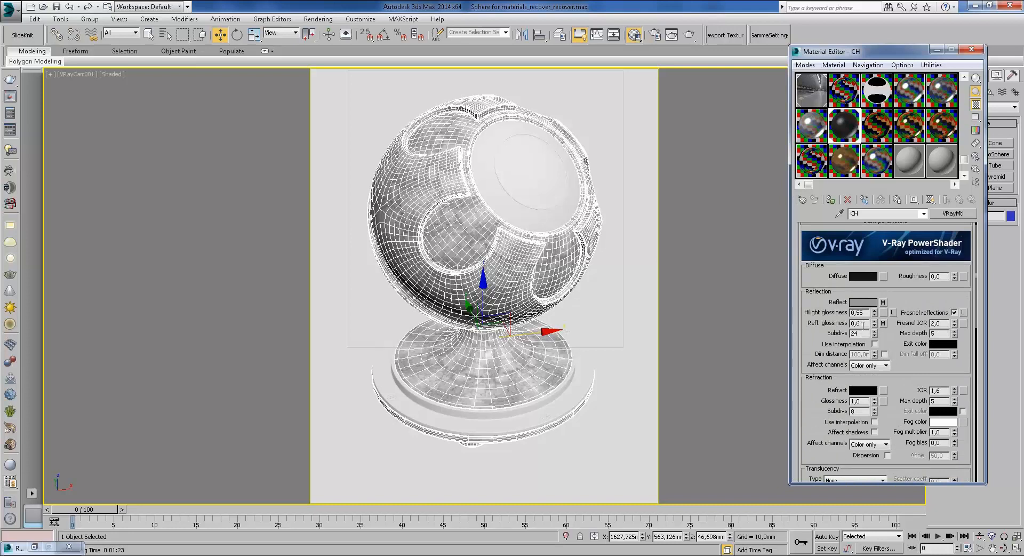
pyautogui.moveTo(867, 313); pyautogui.dragTo(845, 334)
# Step: Confirm Subdivs 32, then view the CH material sphere in an enlarged preview
pyautogui.press('Return')
pyautogui.moveTo(868, 323); pyautogui.dragTo(847, 324)
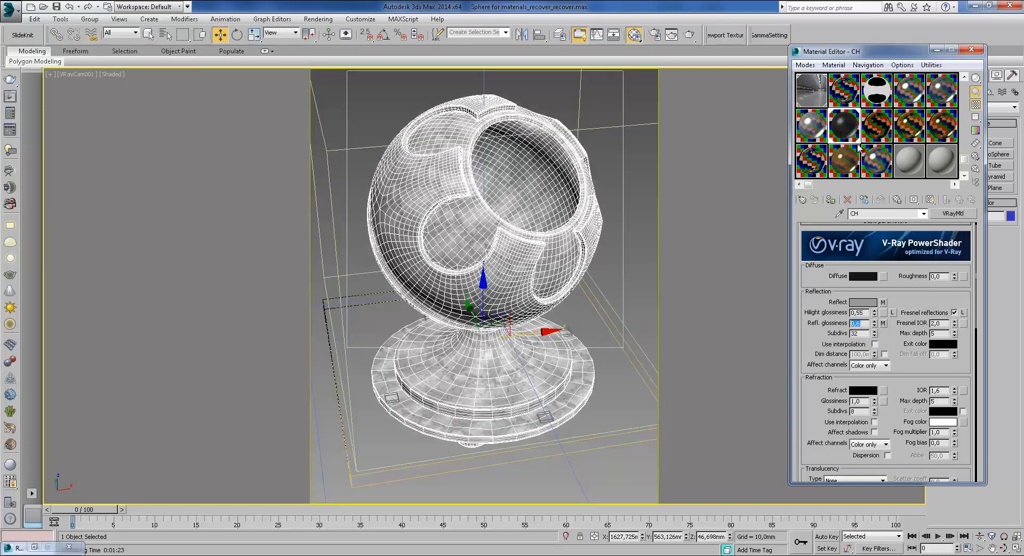
pyautogui.click(850, 129)
pyautogui.doubleClick(850, 130)
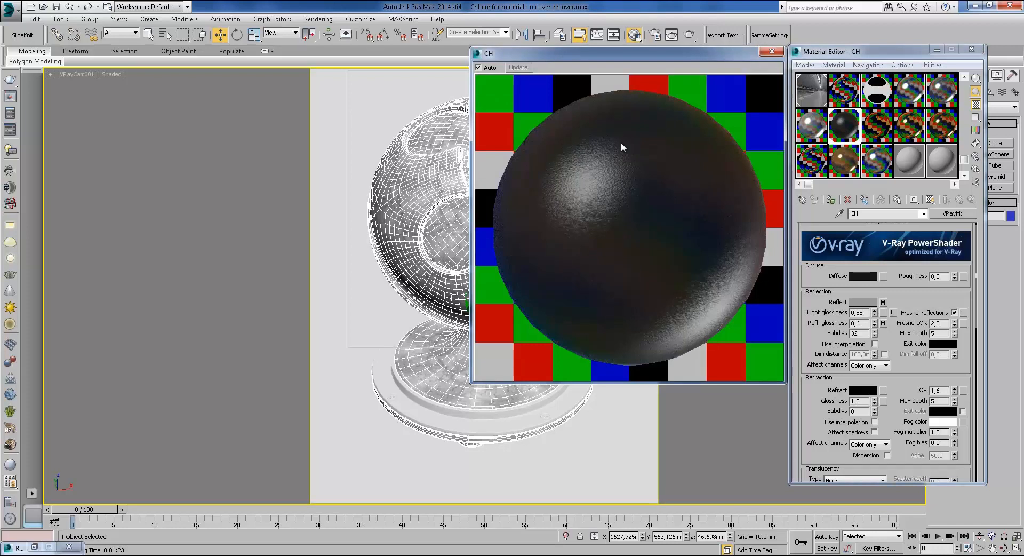
pyautogui.click(772, 52)
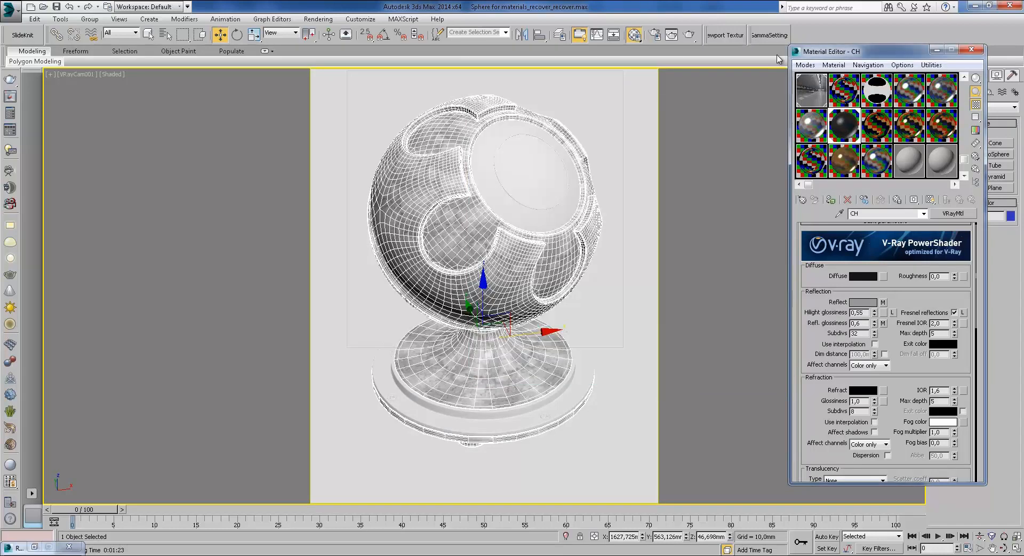
# Step: Scroll to CH's Maps rollout and open the Reflect slot's Map #63 (Mix)
pyautogui.scroll(-5, 887, 339)
pyautogui.moveTo(824, 365); pyautogui.dragTo(814, 230)
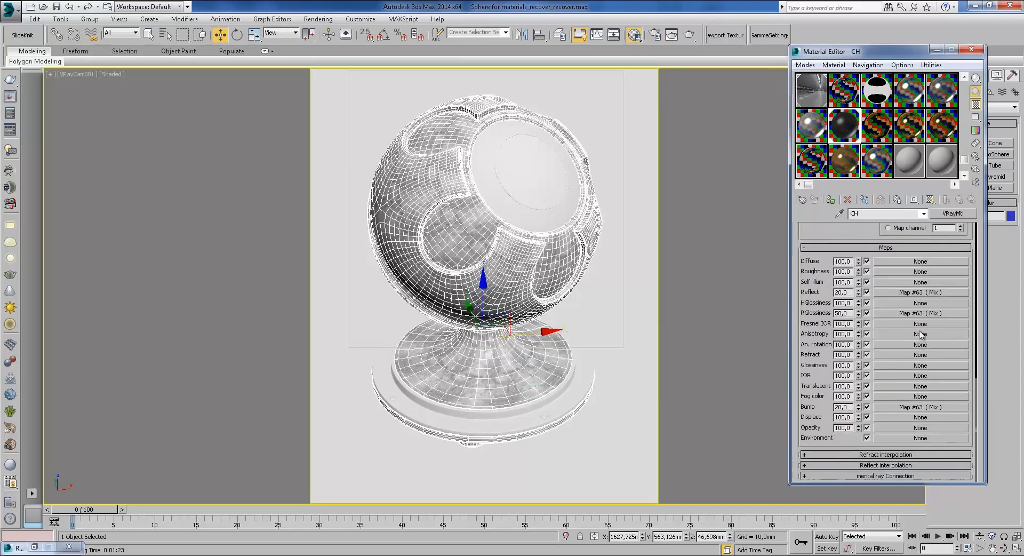
pyautogui.click(911, 291)
pyautogui.moveTo(858, 233); pyautogui.dragTo(898, 454)
pyautogui.moveTo(915, 277); pyautogui.dragTo(890, 233)
pyautogui.moveTo(826, 391); pyautogui.dragTo(878, 255)
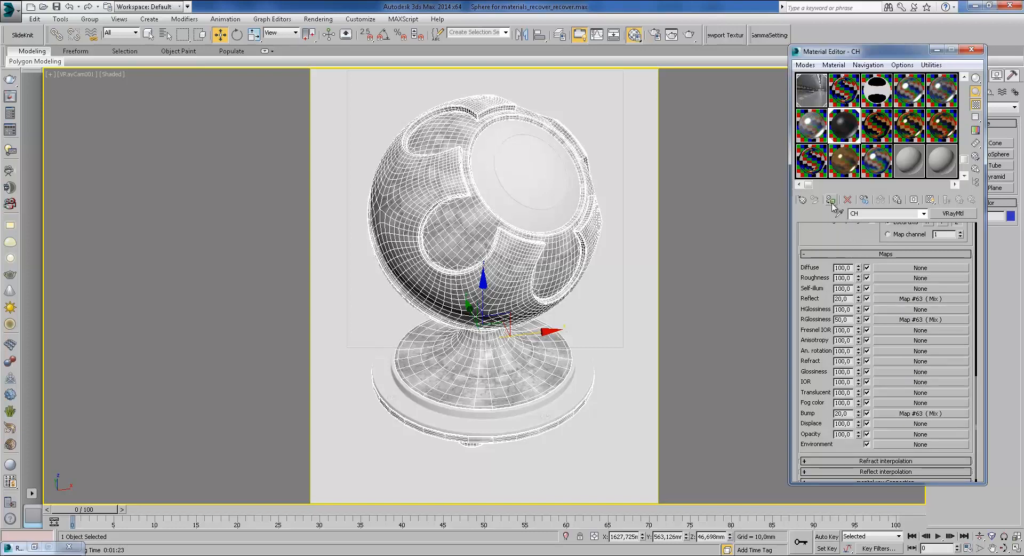
# Step: Render the shaderball in the dark CH material and zoom and pan around the finished 51,7 s image
pyautogui.click(689, 35)
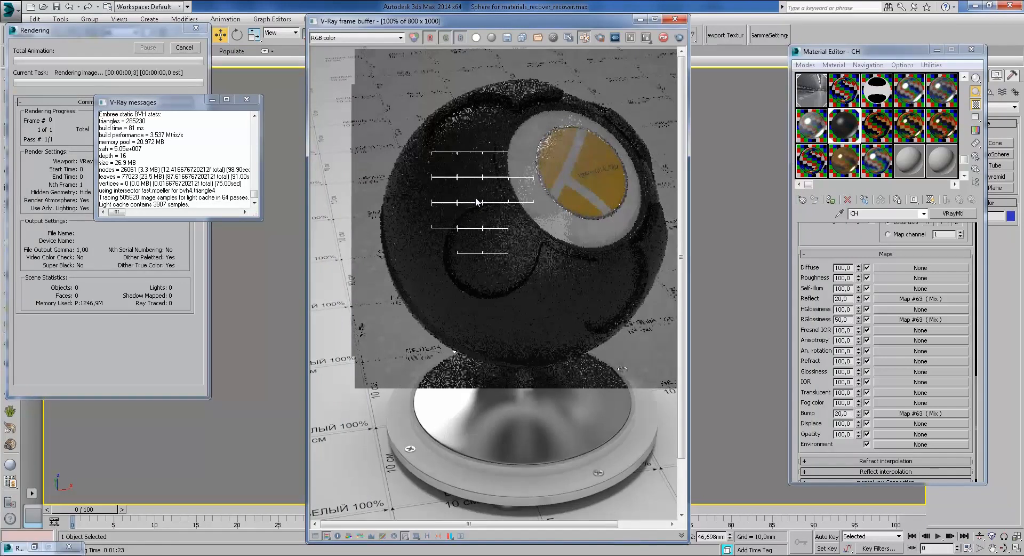
pyautogui.scroll(1, 476, 201)
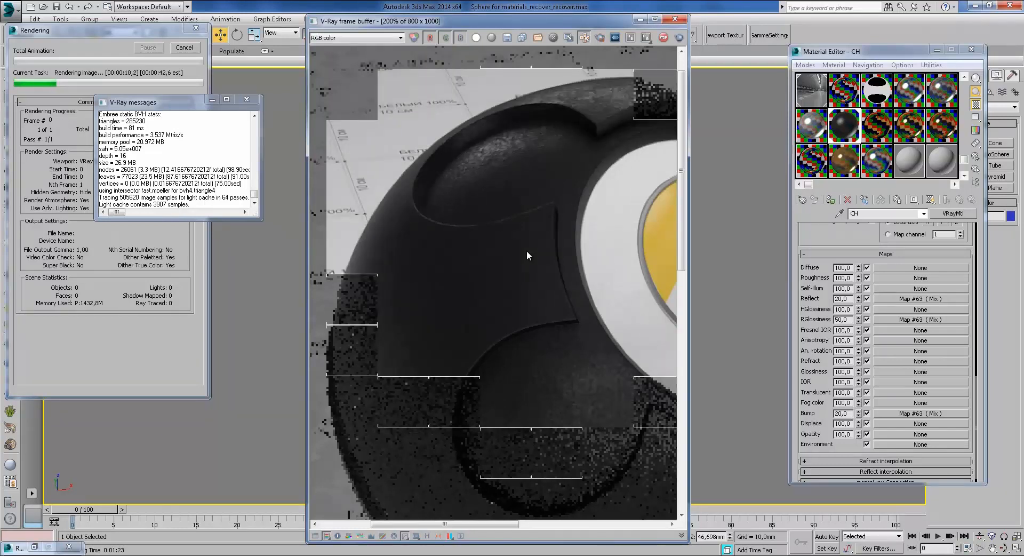
pyautogui.moveTo(542, 279); pyautogui.dragTo(544, 243, button='middle')
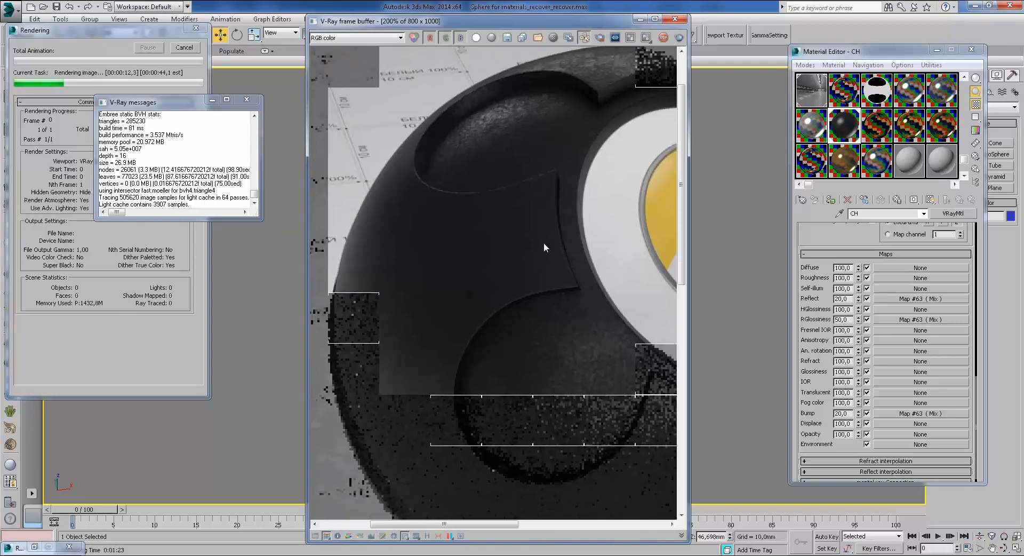
pyautogui.scroll(-1, 544, 244)
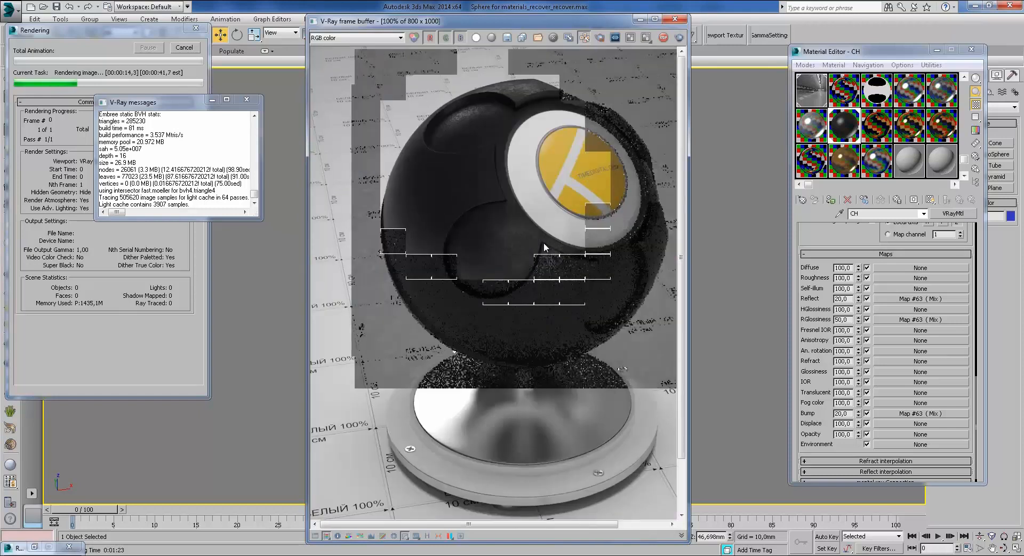
pyautogui.scroll(2, 522, 232)
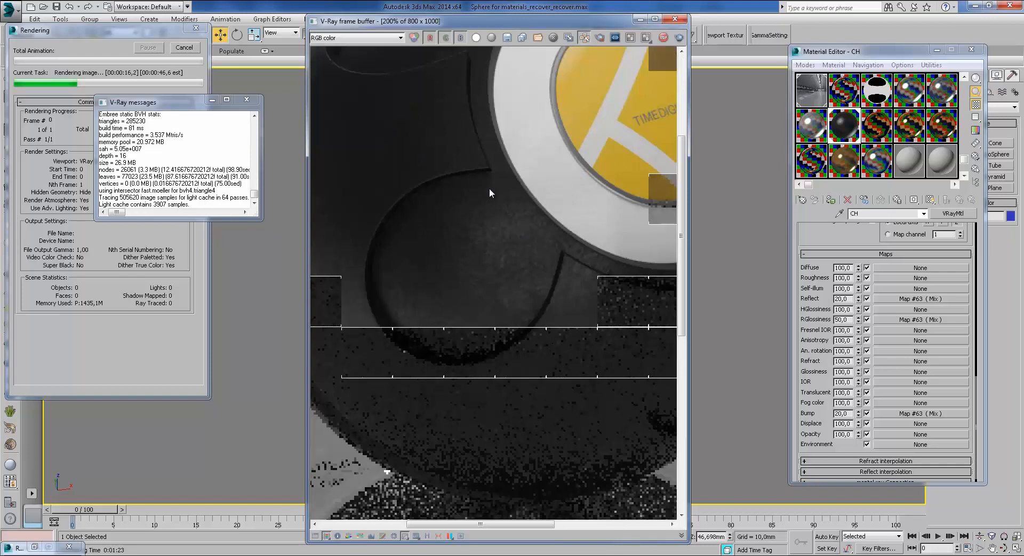
pyautogui.scroll(-1, 529, 228)
pyautogui.moveTo(529, 228); pyautogui.dragTo(572, 257, button='middle')
pyautogui.moveTo(558, 167); pyautogui.dragTo(539, 272, button='middle')
pyautogui.scroll(-1, 540, 272)
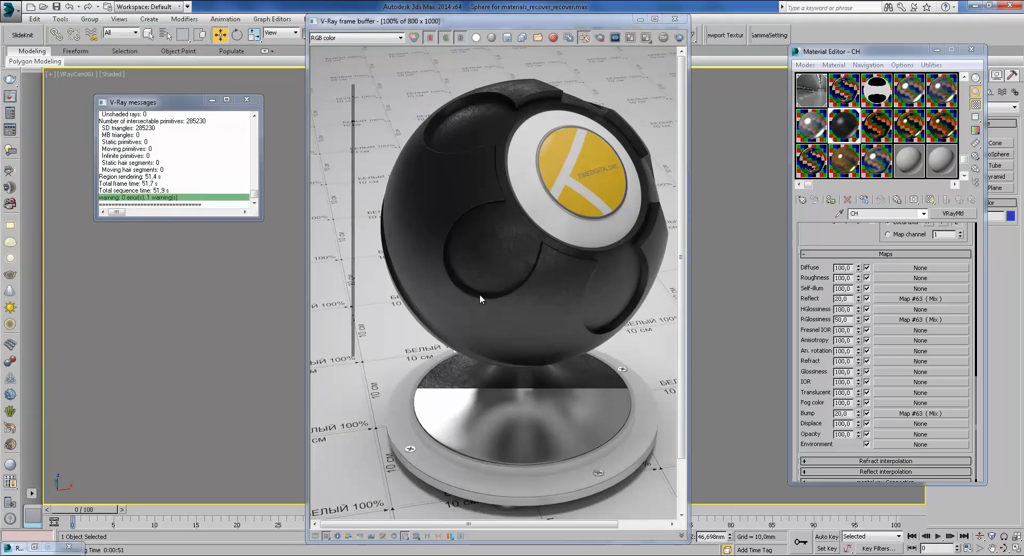
# Step: Close the frame buffer, select the gold material, start its render and bring up the photo viewer
pyautogui.click(675, 20)
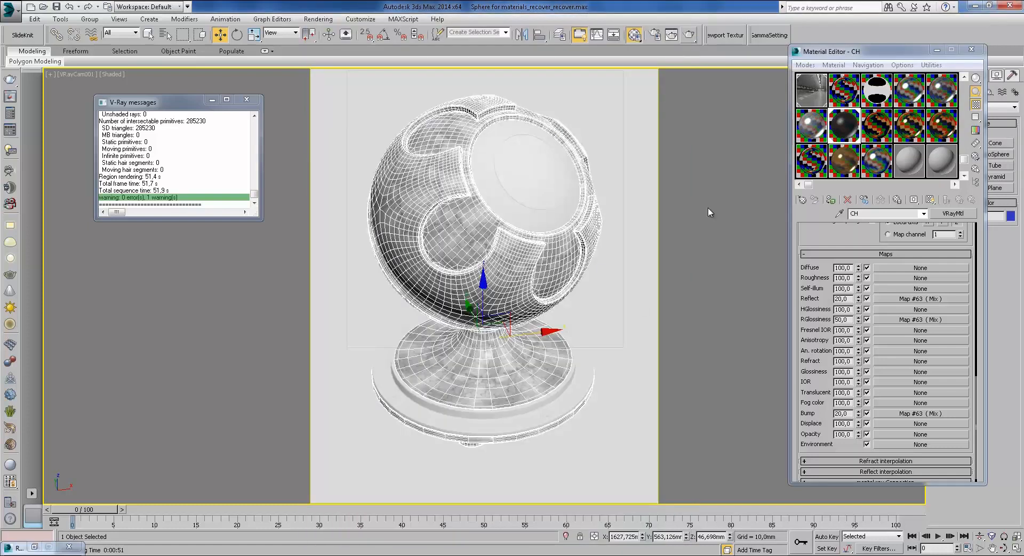
pyautogui.click(875, 130)
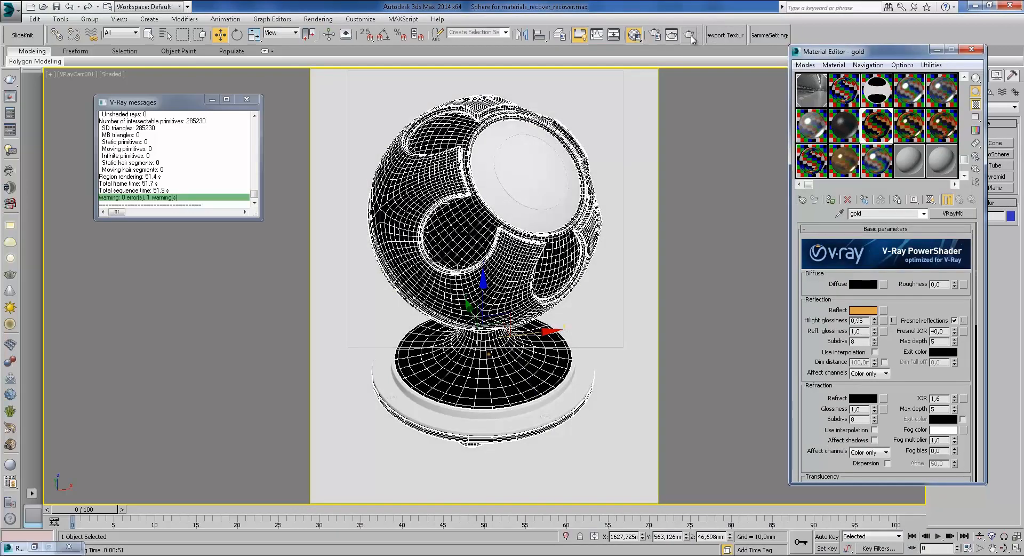
pyautogui.click(689, 36)
pyautogui.moveTo(315, 548)
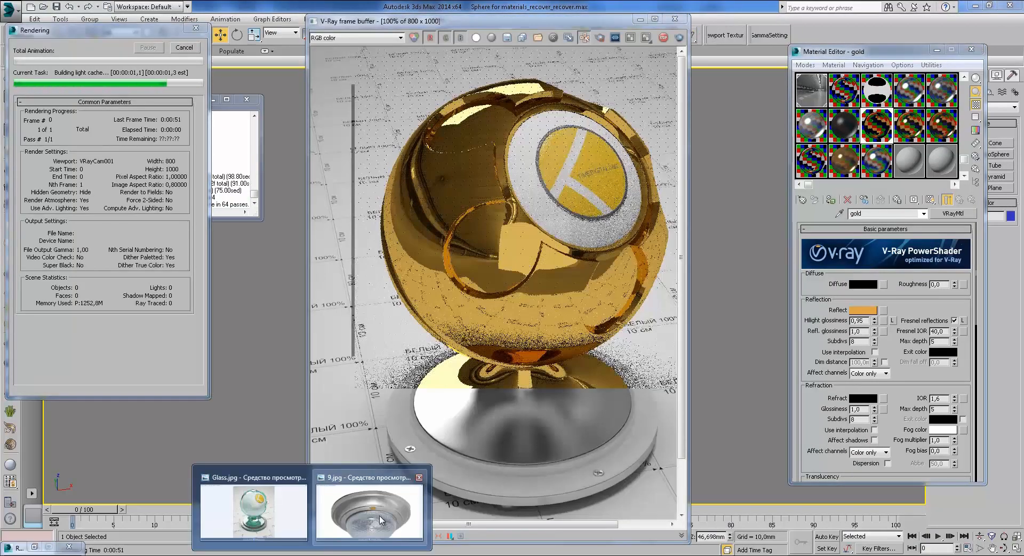
pyautogui.click(350, 521)
# Step: Display and zoom the 640gold.jpg reference photo, then bring the in-progress gold render forward
pyautogui.click(544, 542)
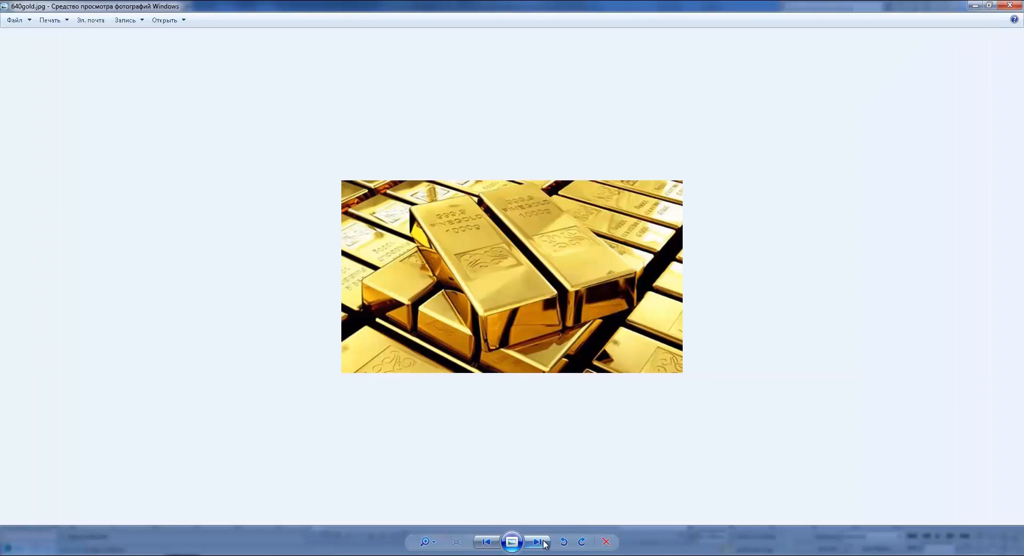
pyautogui.scroll(3, 553, 295)
pyautogui.scroll(-1, 522, 315)
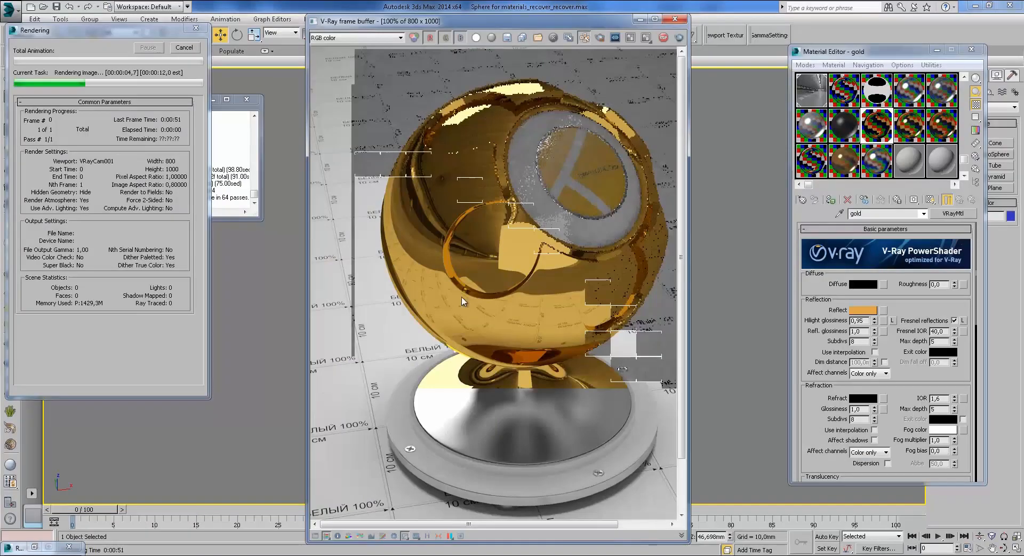
pyautogui.click(184, 514)
# Step: Inspect the finished 17,1 s gold render and open the gold Reflect colour swatch
pyautogui.scroll(3, 506, 277)
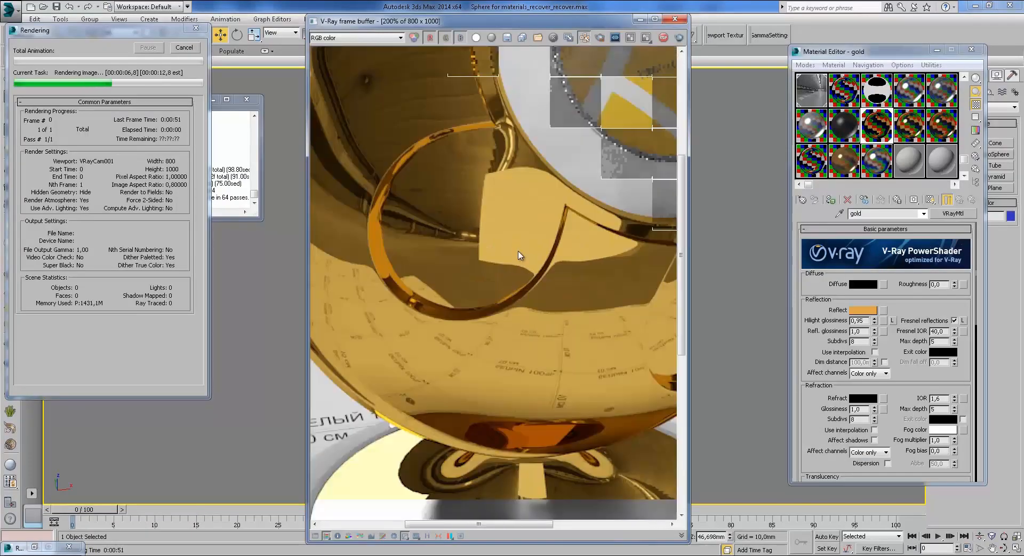
pyautogui.scroll(-3, 526, 352)
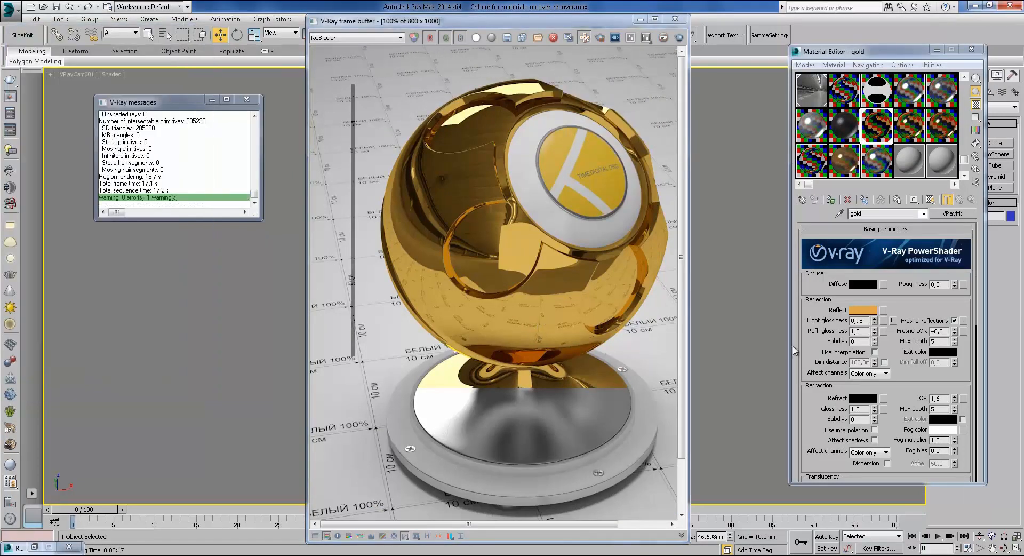
pyautogui.moveTo(898, 367); pyautogui.dragTo(909, 383)
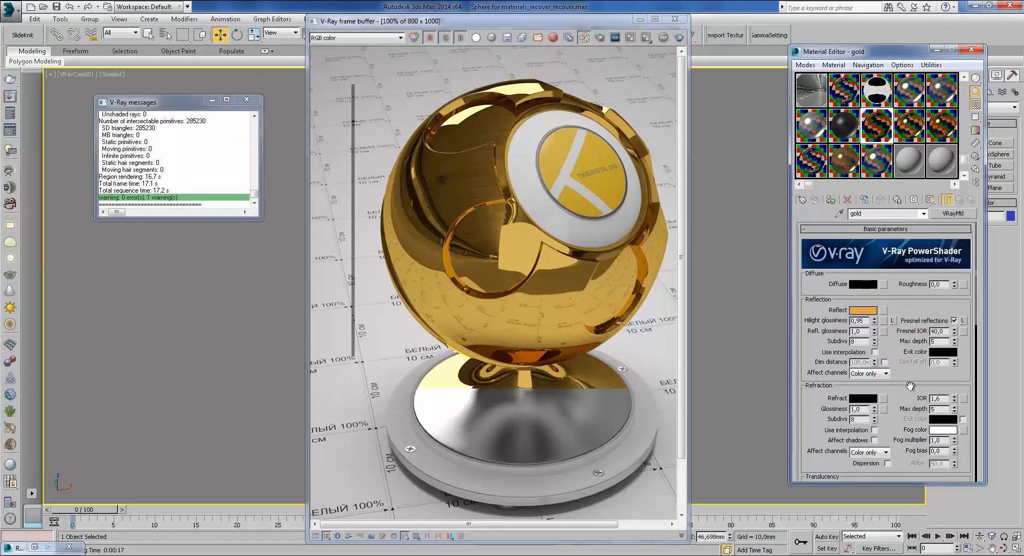
pyautogui.scroll(-5, 888, 429)
pyautogui.scroll(6, 890, 289)
pyautogui.click(861, 312)
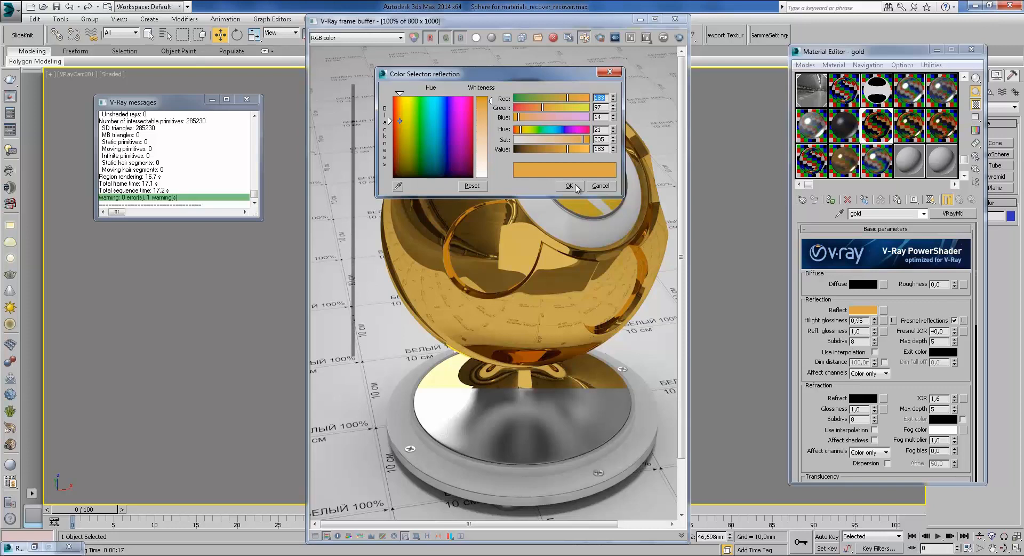
# Step: Cancel the Color Selector, select the gold2 material and launch a new V-Ray render
pyautogui.click(602, 188)
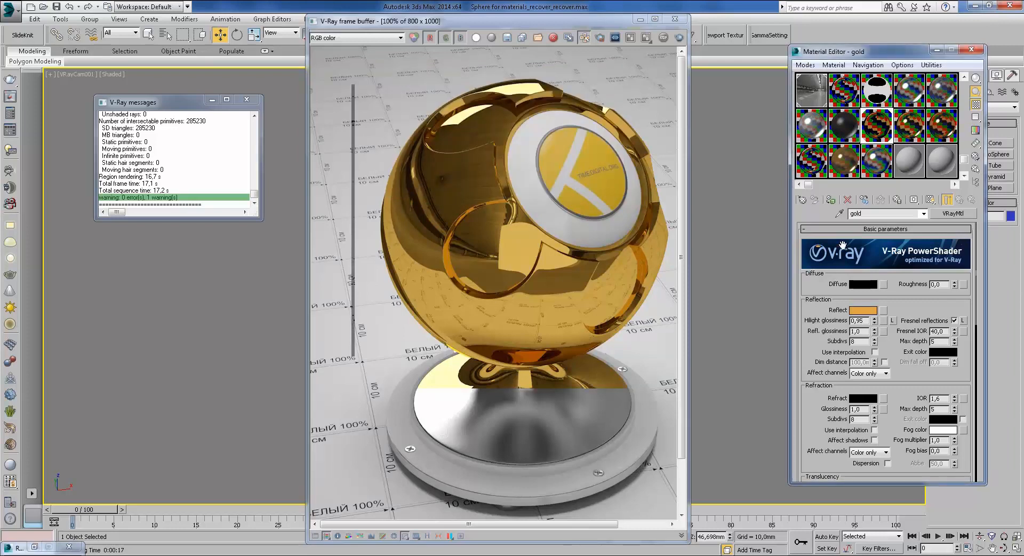
pyautogui.click(909, 140)
pyautogui.scroll(-3, 809, 331)
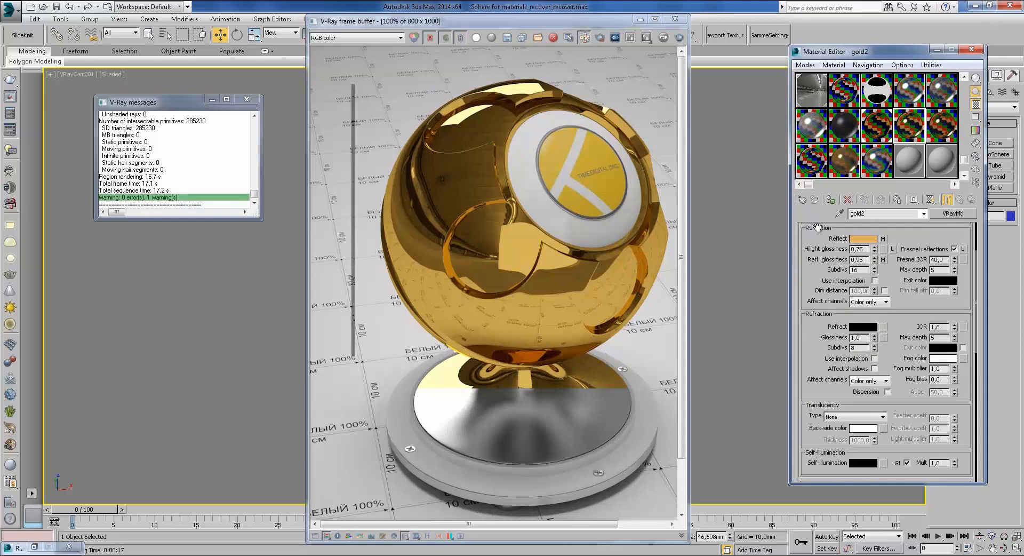
pyautogui.moveTo(899, 397); pyautogui.dragTo(878, 388)
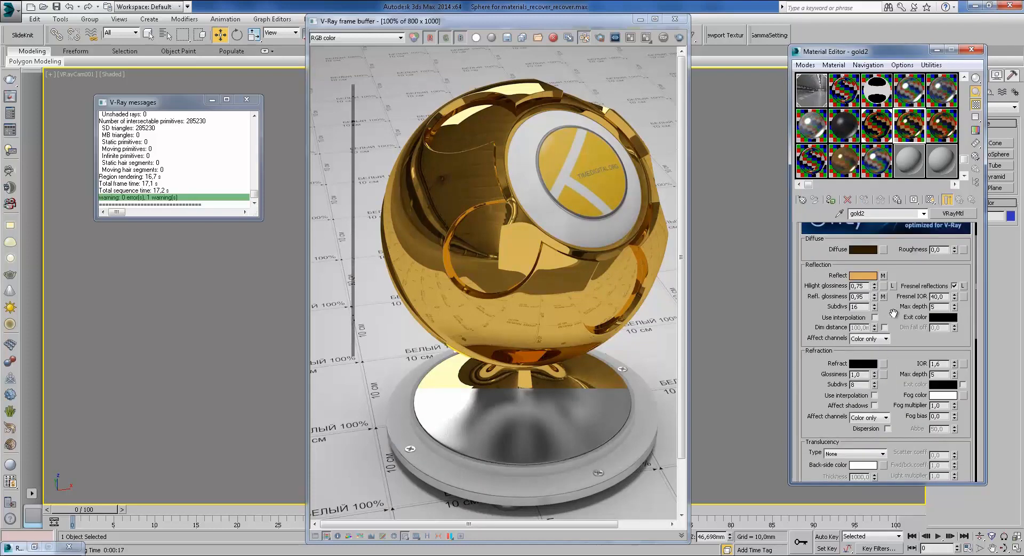
pyautogui.click(676, 38)
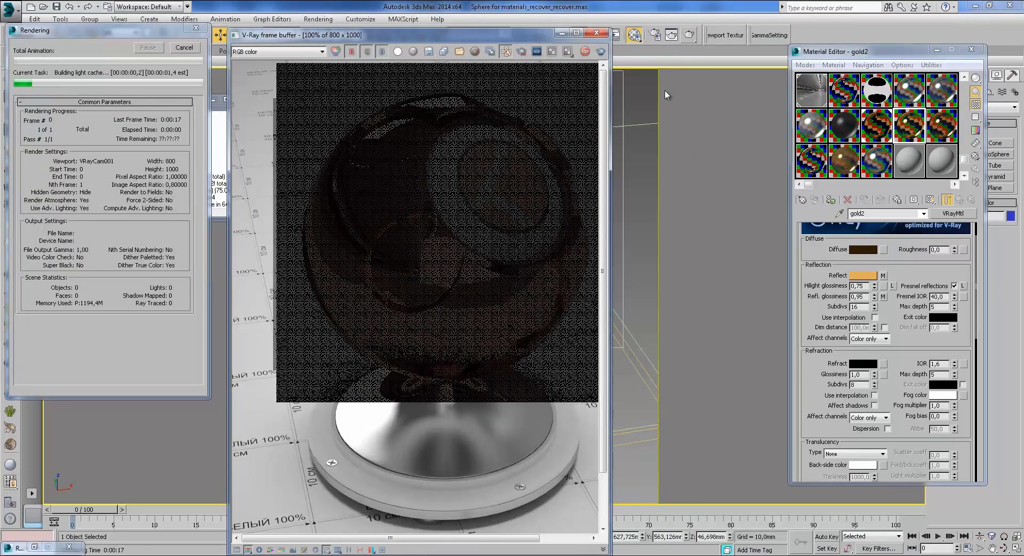
# Step: Cancel the running render, assign gold2 to the shaderball and render again
pyautogui.click(184, 48)
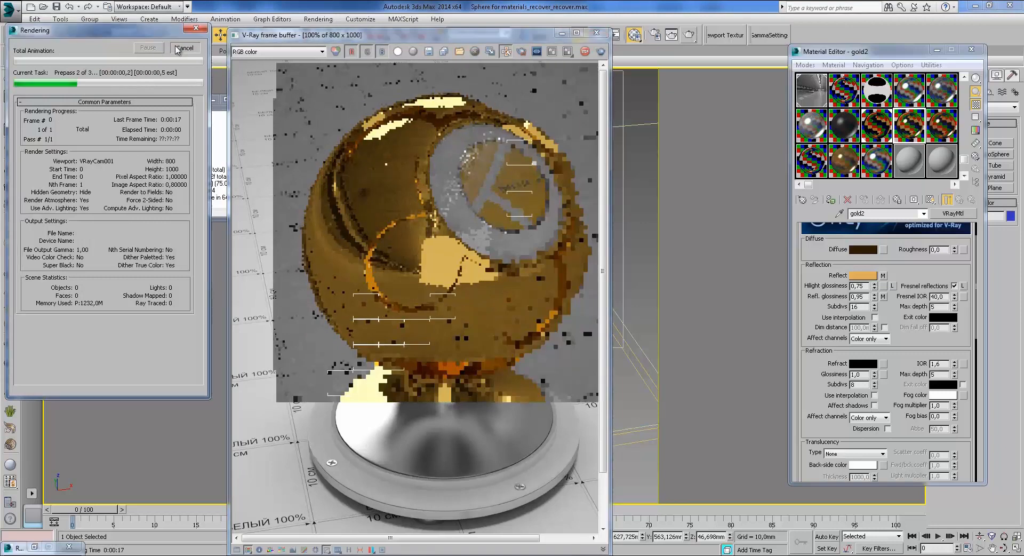
pyautogui.click(561, 34)
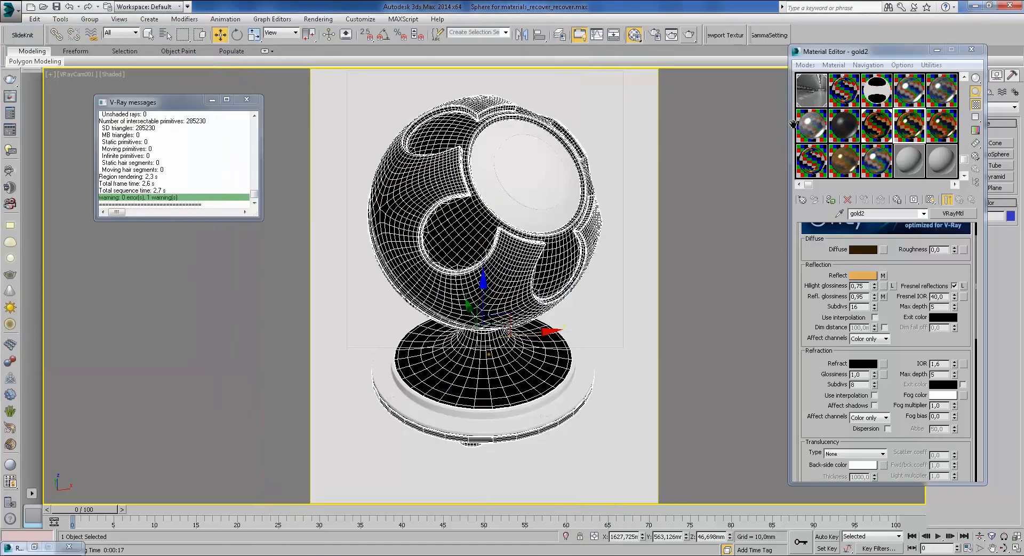
pyautogui.click(831, 201)
pyautogui.click(688, 35)
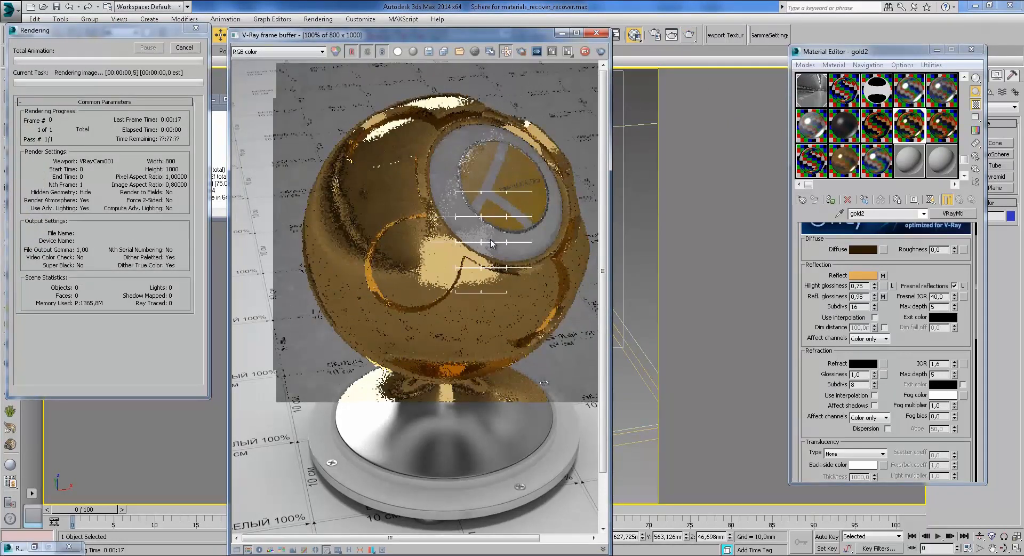
# Step: Zoom and pan around the gold2 render until it finishes at 48,5 s
pyautogui.scroll(1, 463, 282)
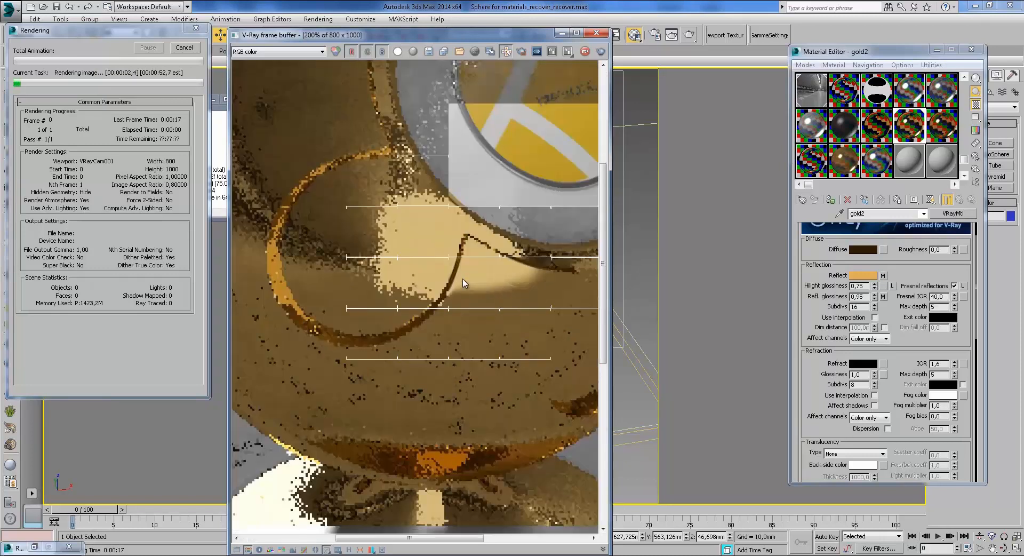
pyautogui.moveTo(491, 273); pyautogui.dragTo(508, 285, button='middle')
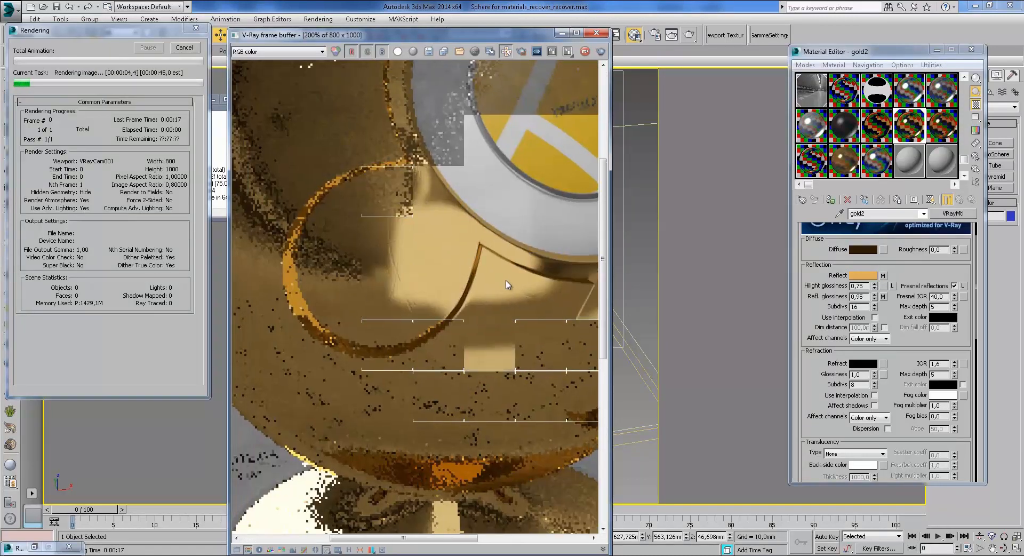
pyautogui.scroll(-1, 491, 282)
pyautogui.scroll(1, 433, 283)
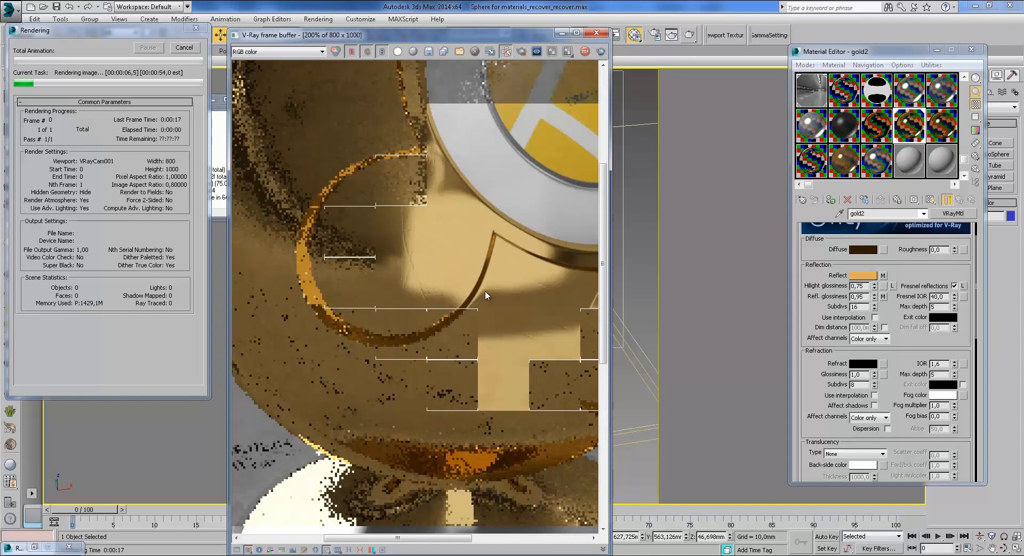
pyautogui.scroll(-1, 454, 296)
pyautogui.scroll(1, 442, 251)
pyautogui.moveTo(488, 322); pyautogui.dragTo(412, 274, button='middle')
pyautogui.moveTo(523, 342); pyautogui.dragTo(441, 352, button='middle')
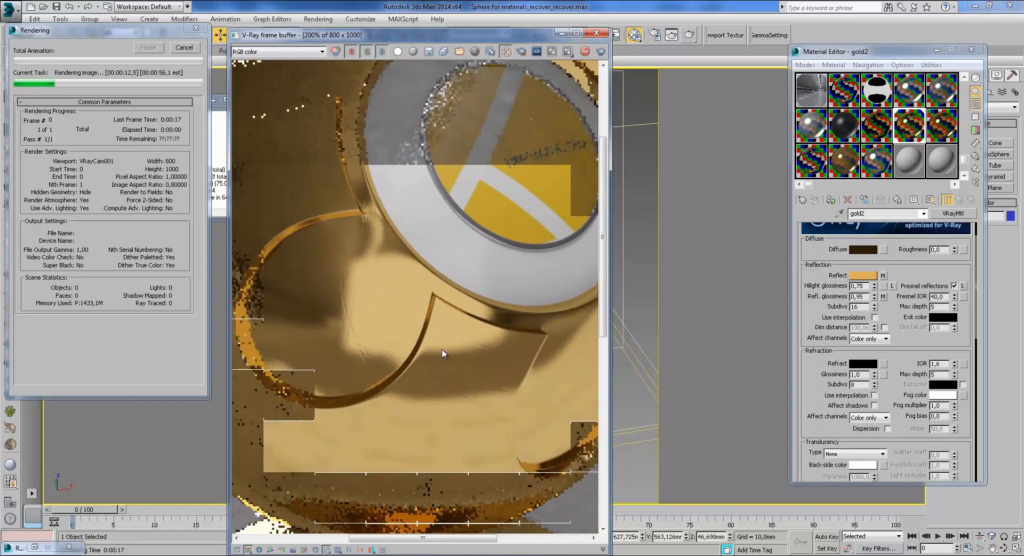
pyautogui.scroll(-2, 441, 349)
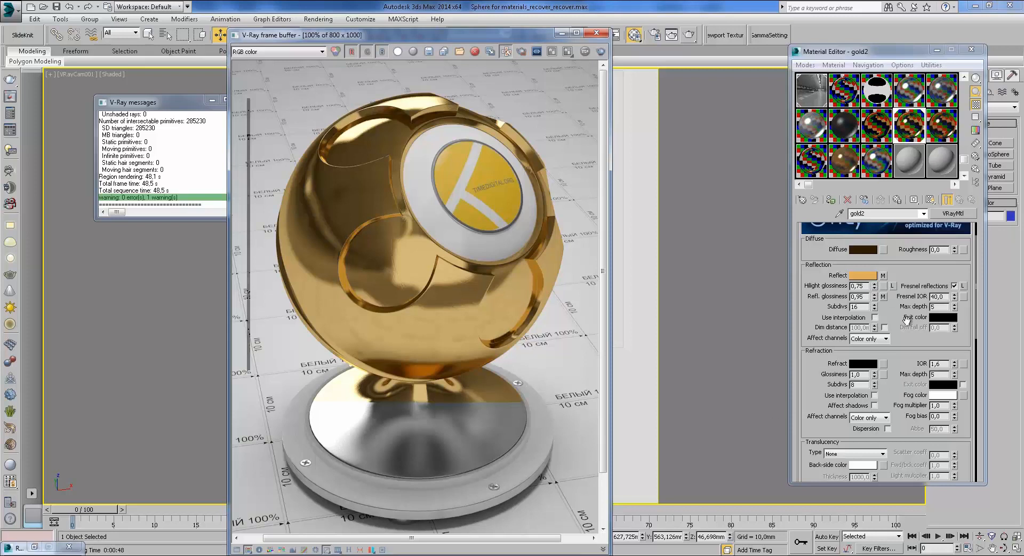
# Step: Compare the gold and gold2 material settings, ending back on gold2
pyautogui.click(873, 127)
pyautogui.click(874, 127)
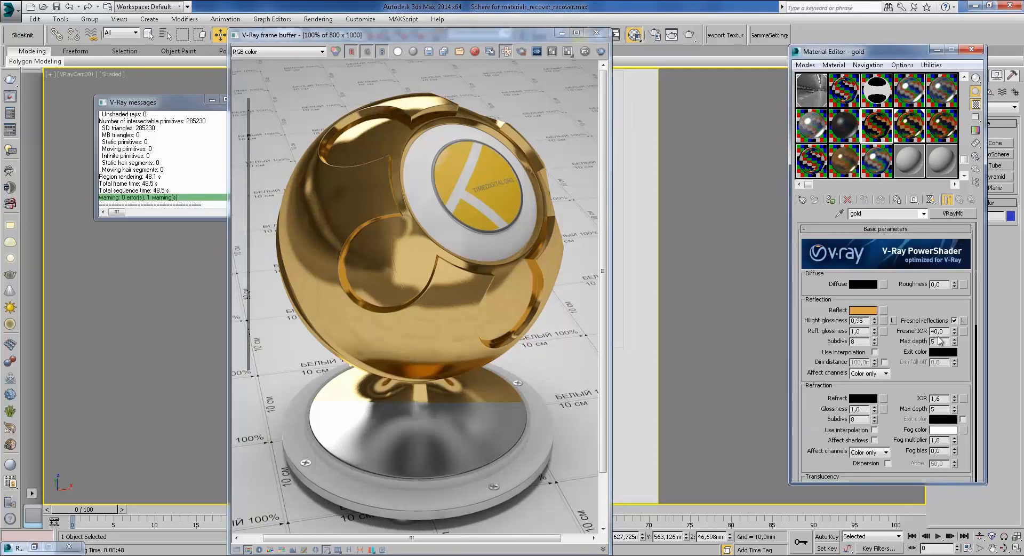
pyautogui.click(918, 140)
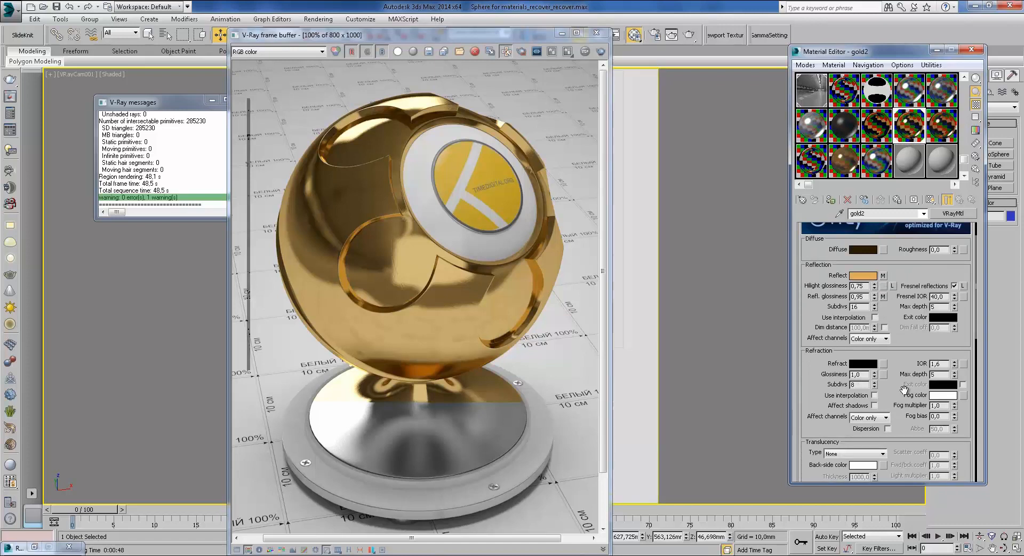
pyautogui.scroll(-5, 907, 390)
pyautogui.moveTo(855, 425); pyautogui.dragTo(868, 311)
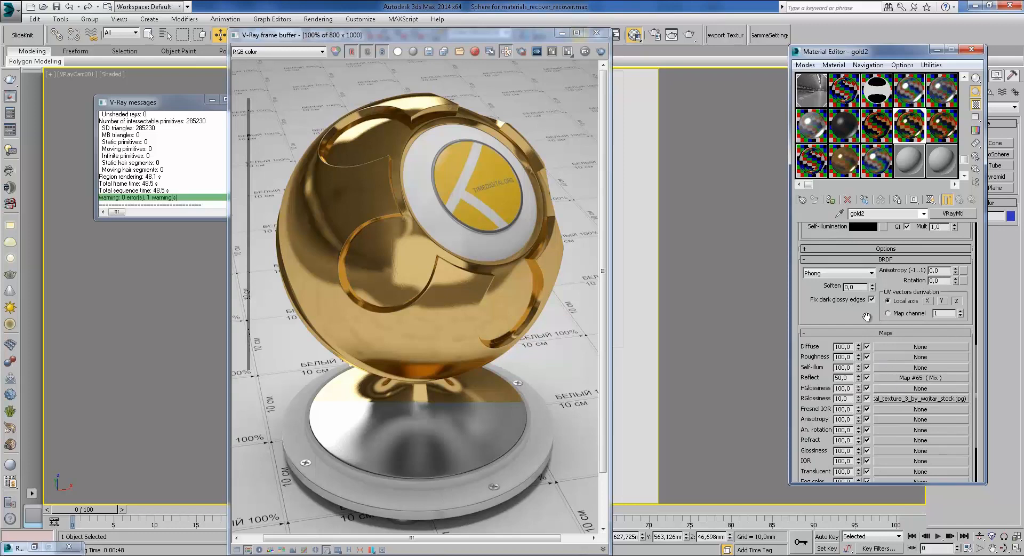
# Step: Open gold2's Reflect Map #65 (Mix): two gold-brown colours with 0,7/0,3 transition
pyautogui.scroll(-3, 901, 384)
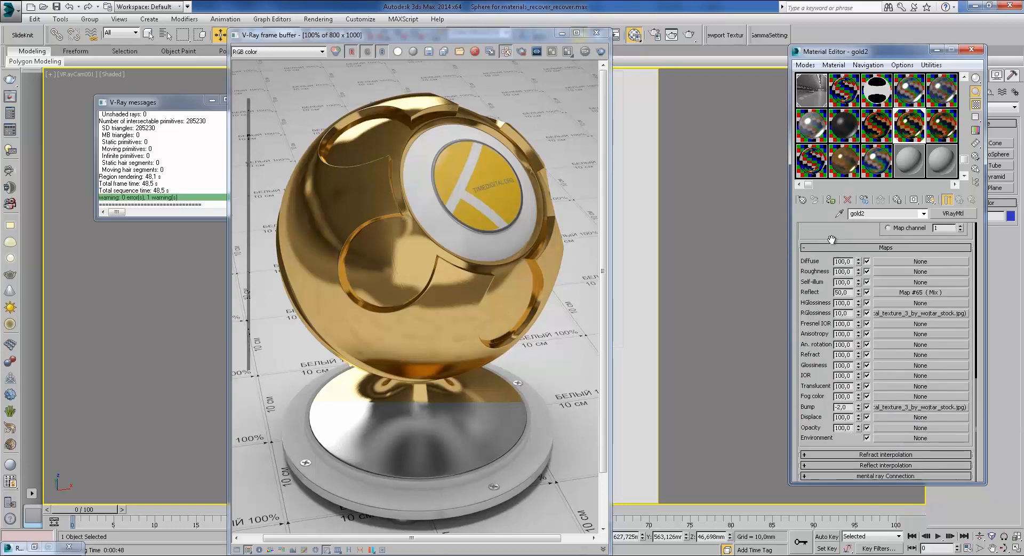
pyautogui.scroll(10, 885, 363)
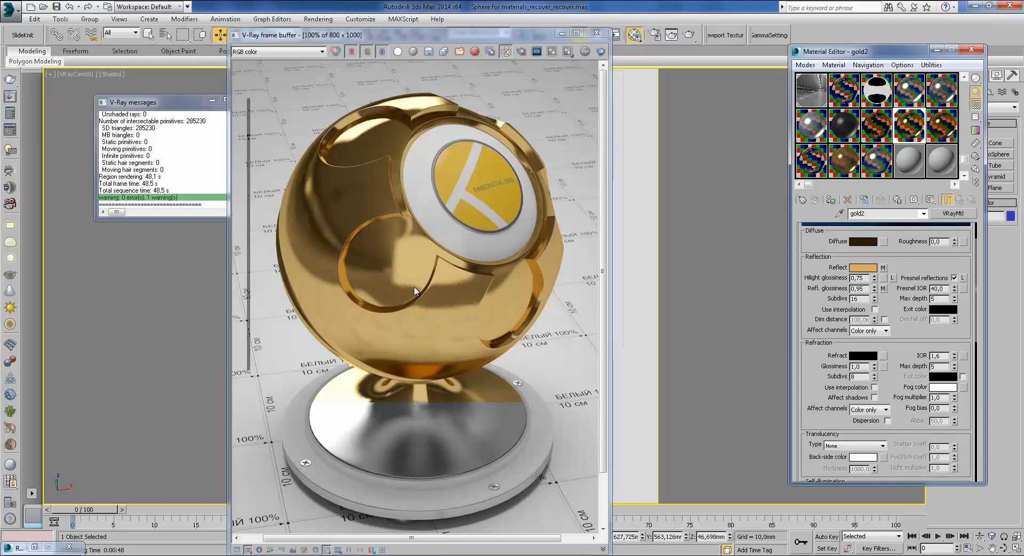
pyautogui.scroll(1, 415, 287)
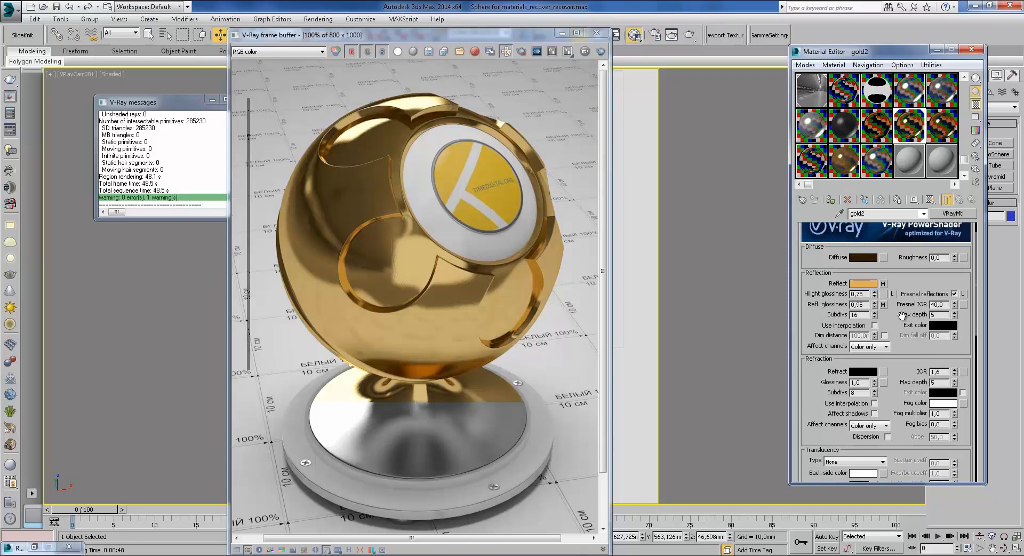
pyautogui.scroll(-5, 909, 350)
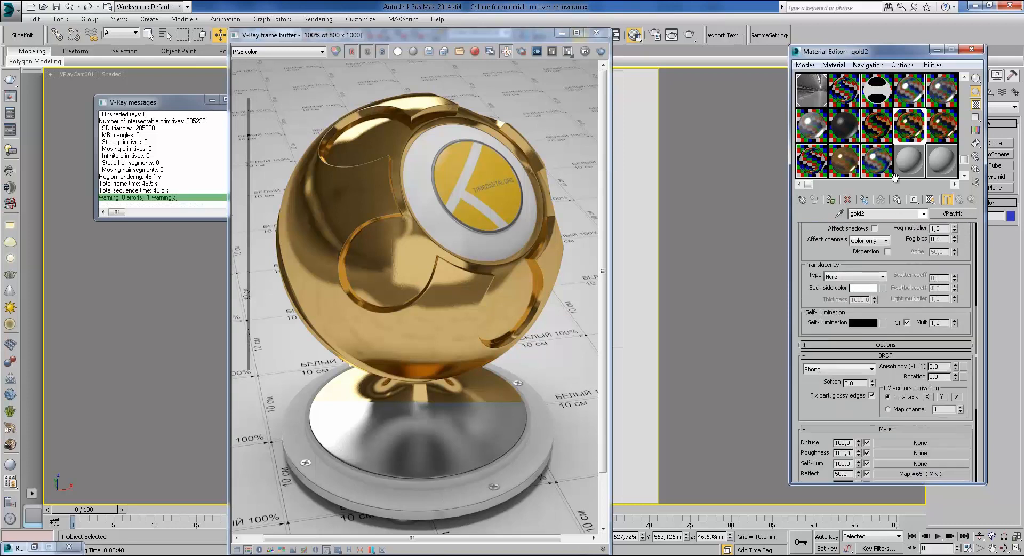
pyautogui.moveTo(832, 338); pyautogui.dragTo(864, 327)
pyautogui.moveTo(870, 368); pyautogui.dragTo(867, 263)
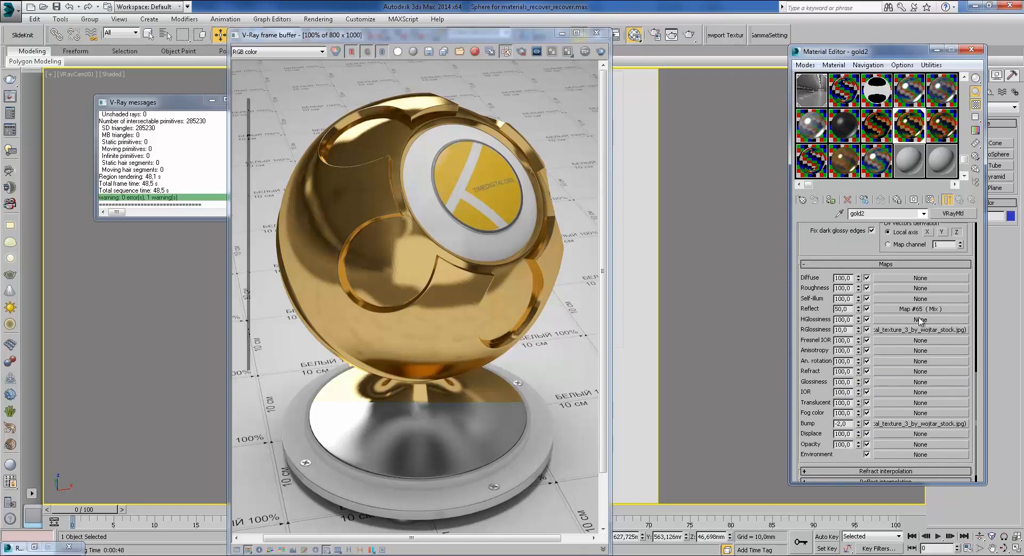
pyautogui.click(900, 309)
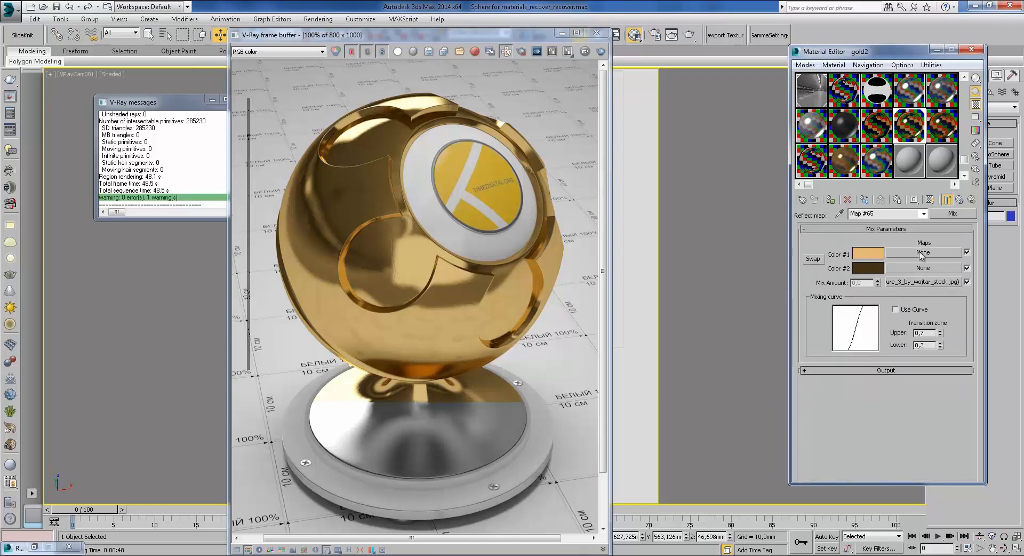
pyautogui.click(959, 200)
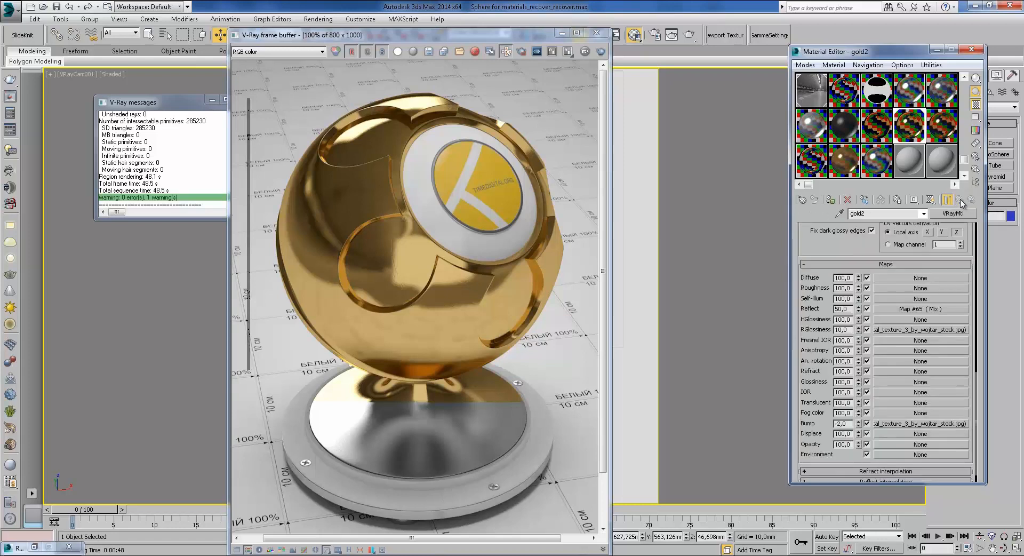
pyautogui.scroll(5, 859, 238)
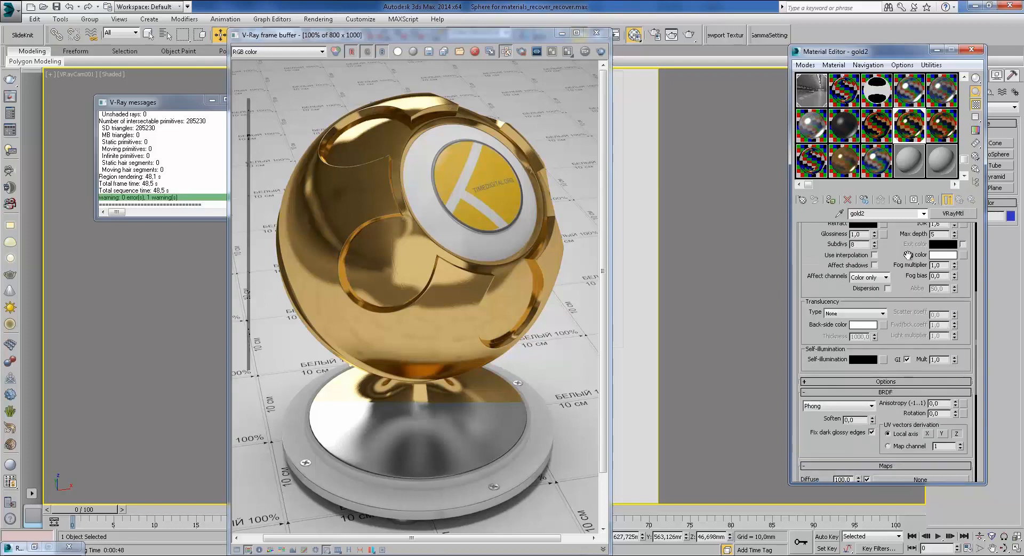
pyautogui.scroll(6, 880, 270)
pyautogui.scroll(-10, 842, 272)
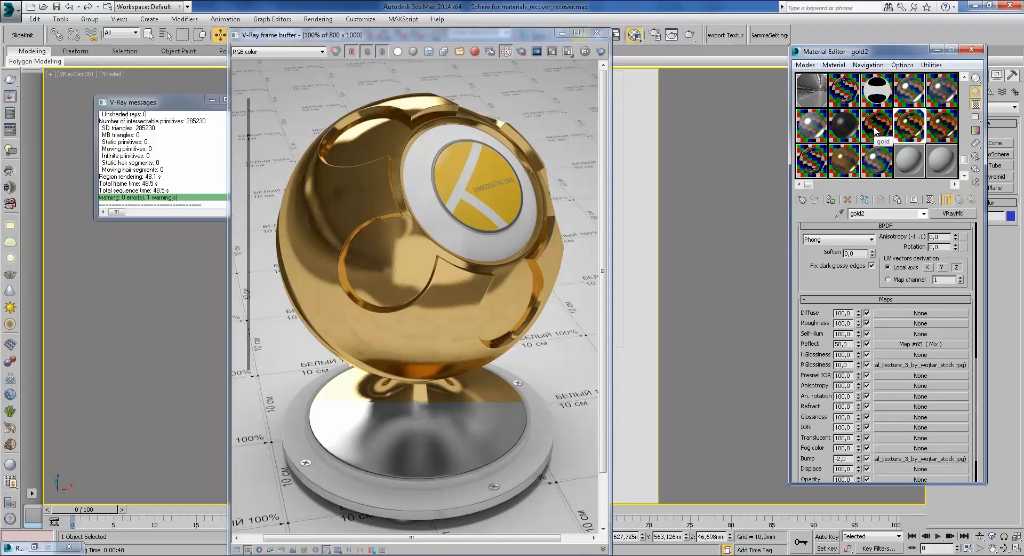
pyautogui.click(921, 344)
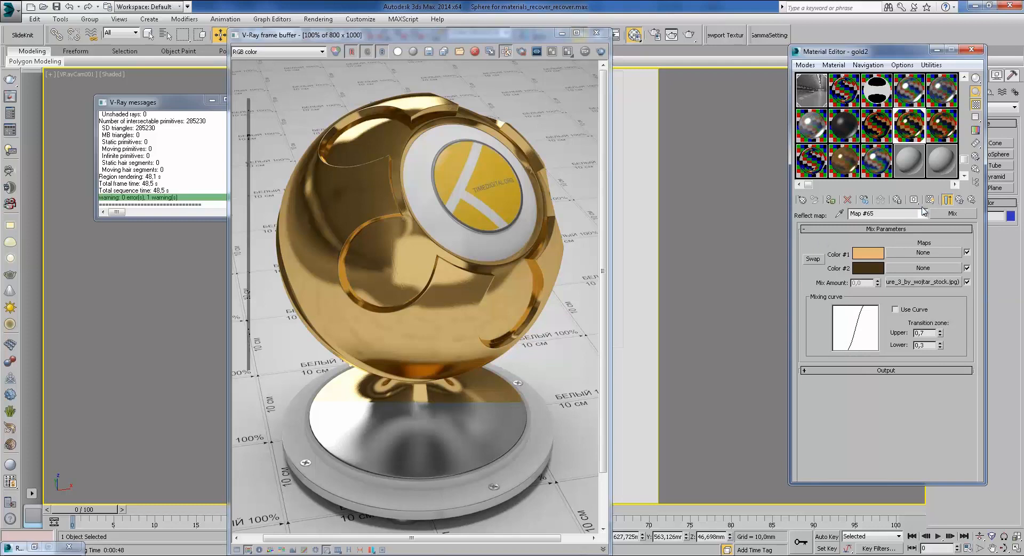
pyautogui.click(932, 281)
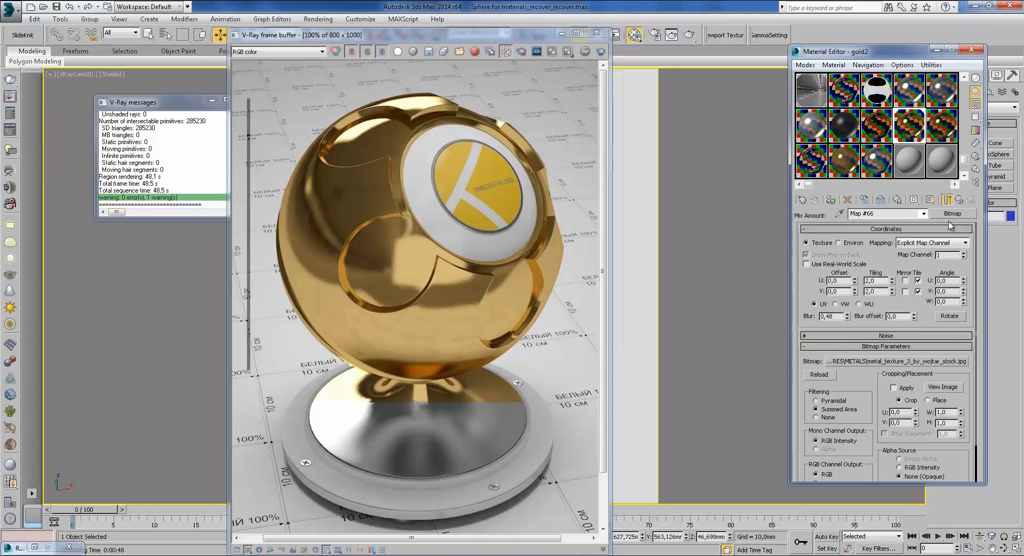
pyautogui.click(958, 199)
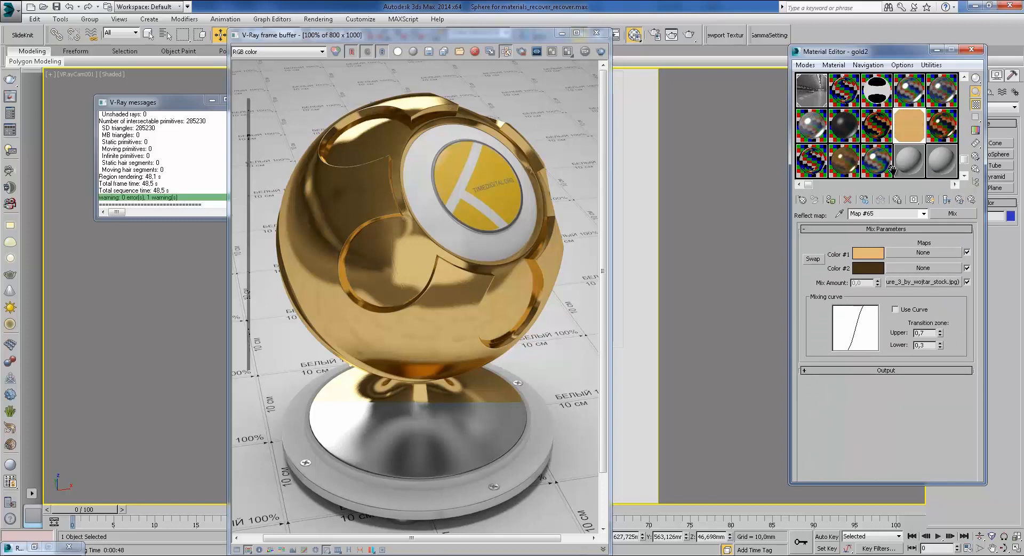
pyautogui.doubleClick(915, 135)
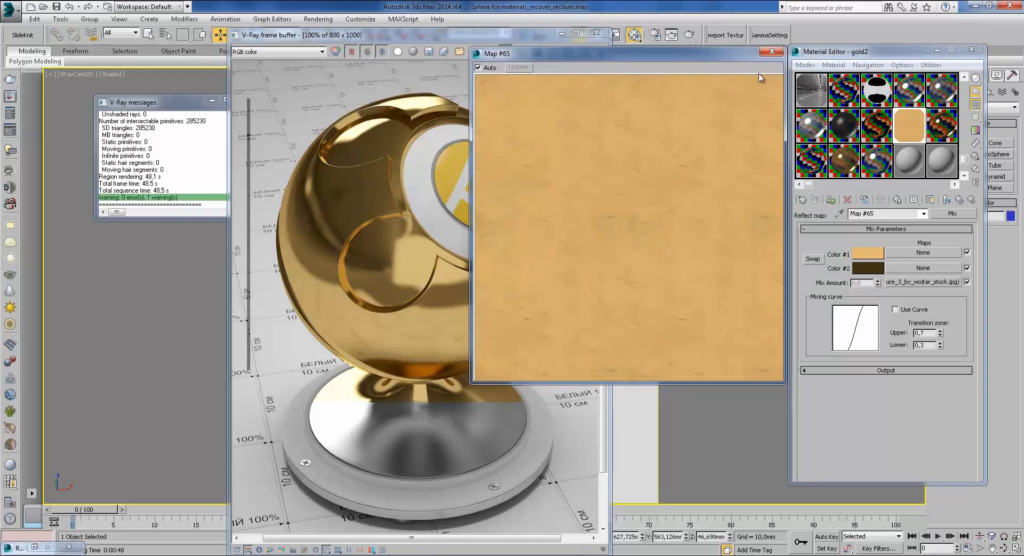
pyautogui.rightClick(676, 166)
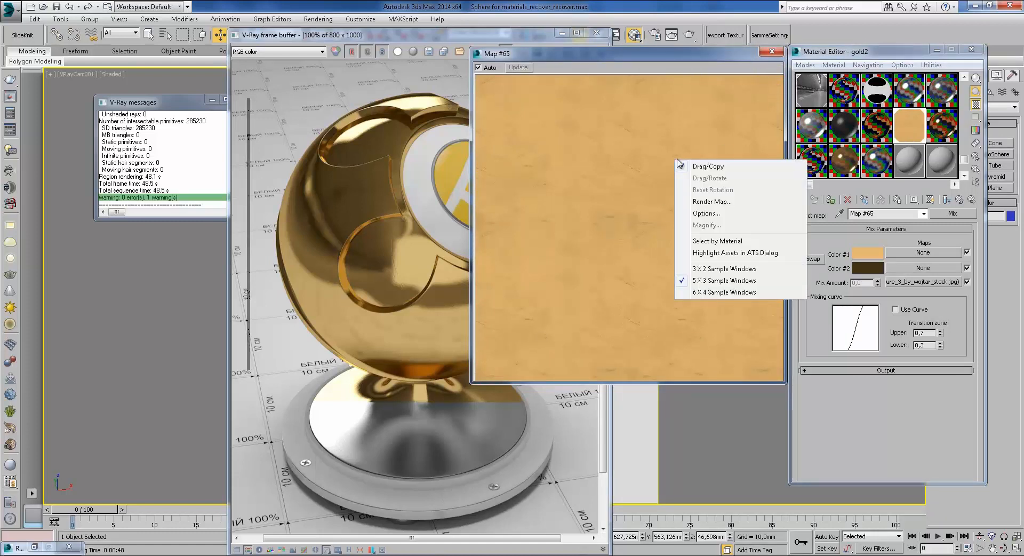
pyautogui.click(742, 57)
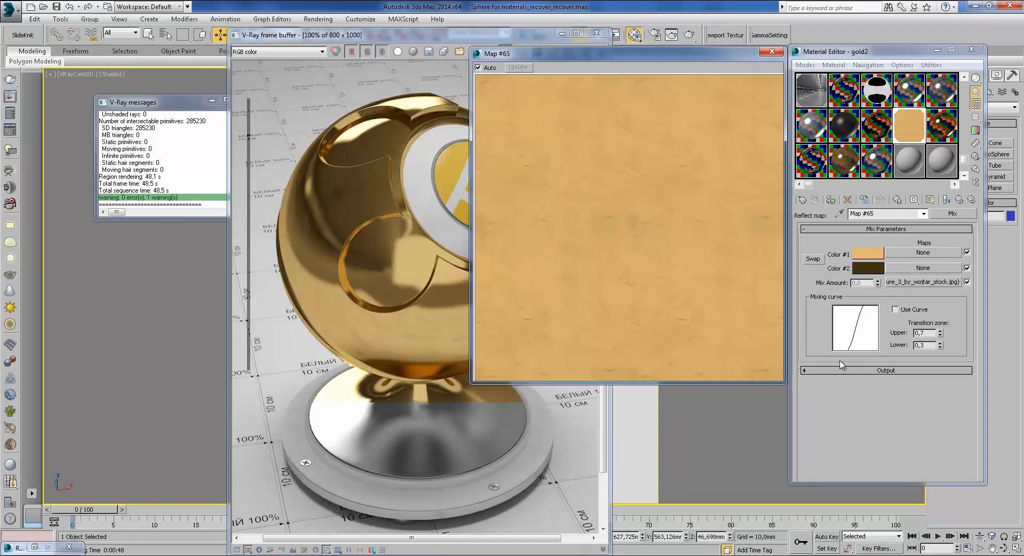
pyautogui.click(772, 52)
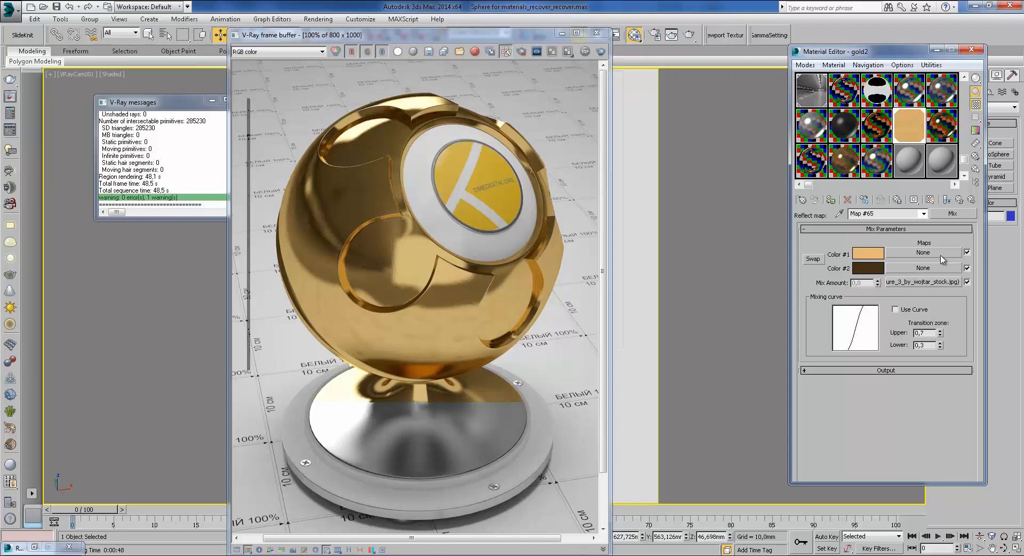
# Step: Preview Map #65 enlarged, then return to gold2's main settings
pyautogui.doubleClick(917, 133)
pyautogui.click(771, 51)
pyautogui.click(959, 201)
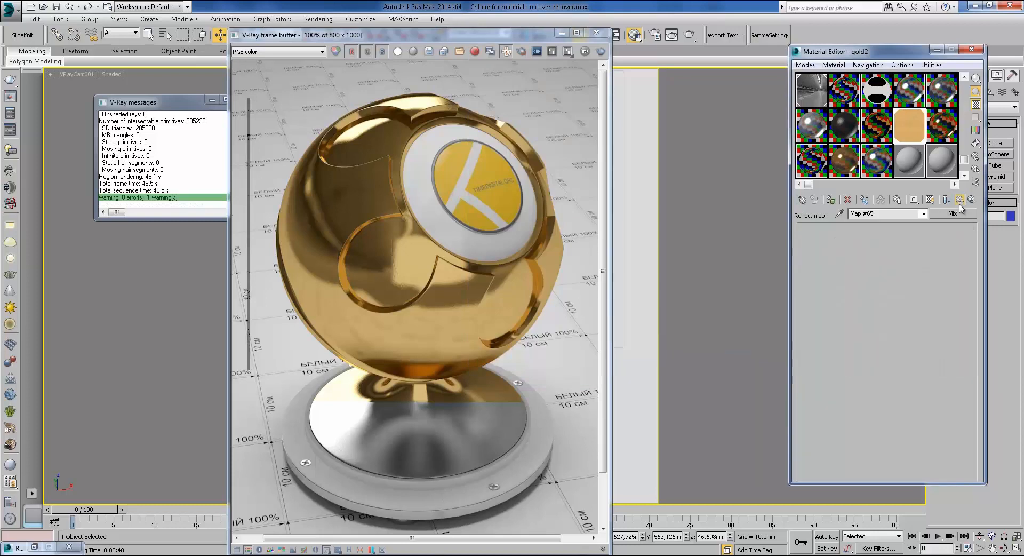
# Step: Magnify gold2, turn bump off, re-enable RGlossiness and open scratched-metal bitmap Map #66
pyautogui.doubleClick(912, 135)
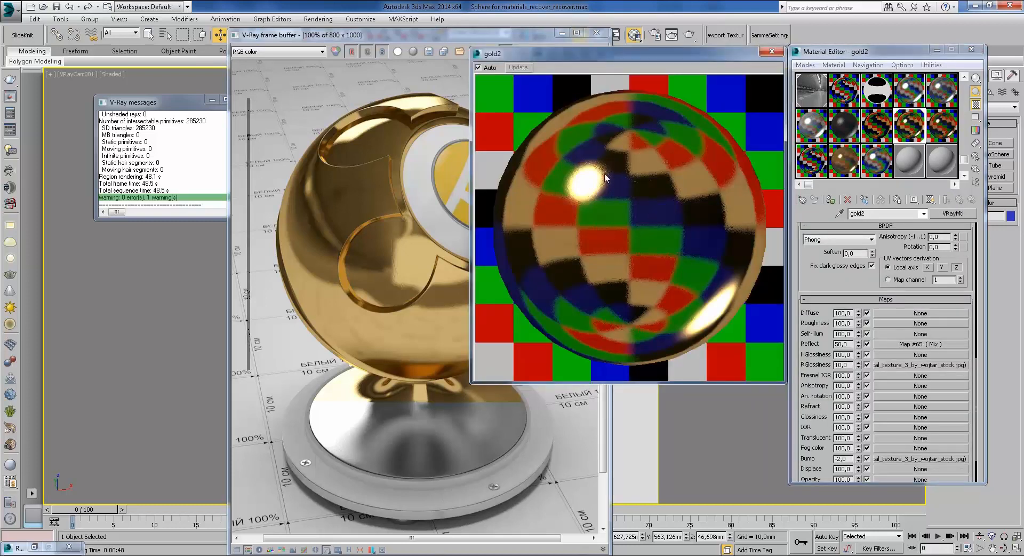
pyautogui.click(866, 458)
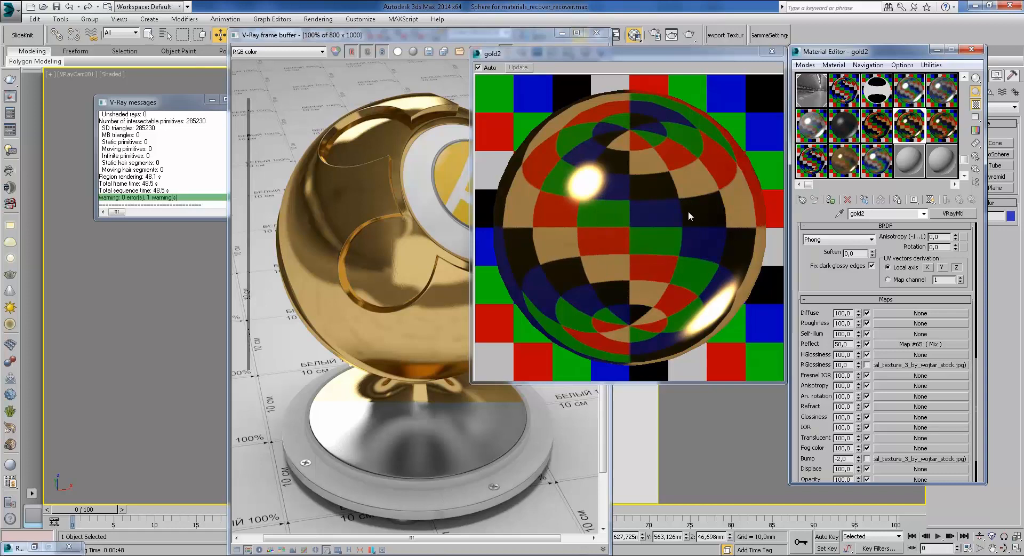
pyautogui.click(867, 365)
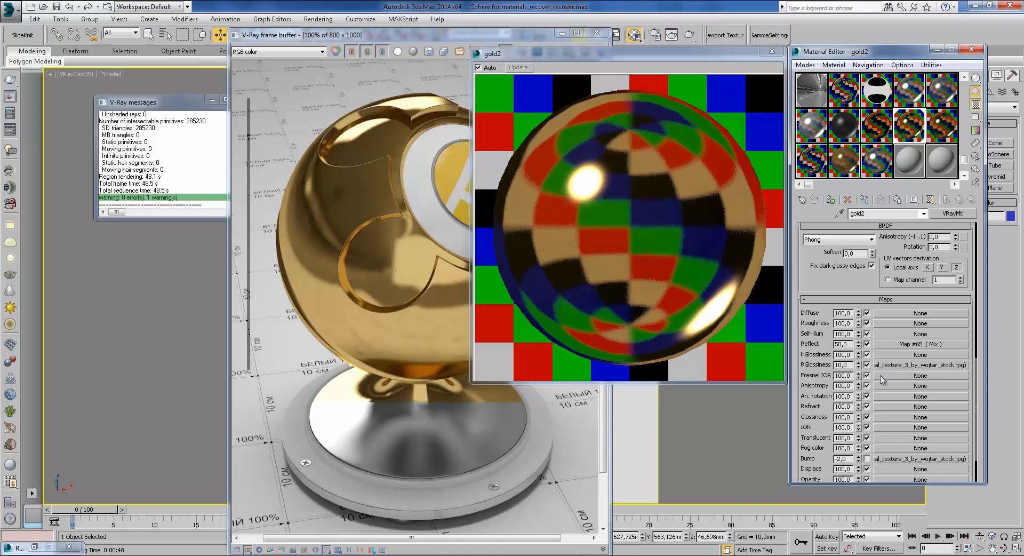
pyautogui.click(896, 365)
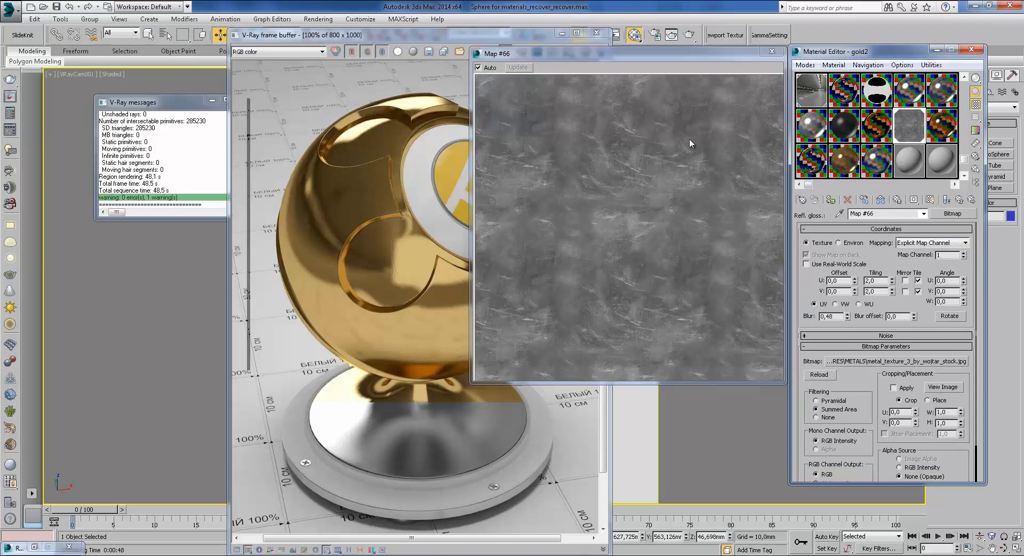
# Step: Re-enable gold2's bump map, check its Map #66 bitmap, and return to the material
pyautogui.click(959, 200)
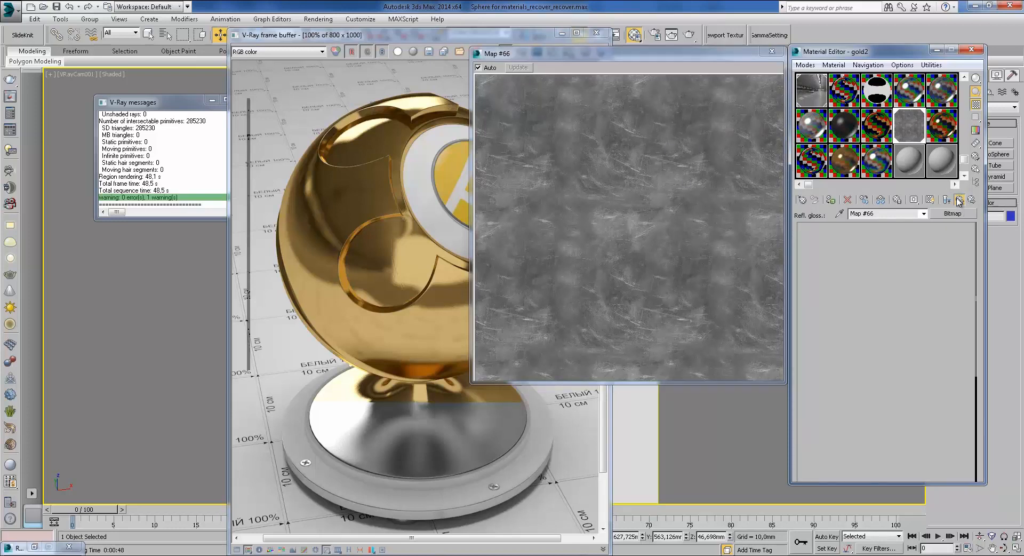
pyautogui.scroll(-3, 904, 373)
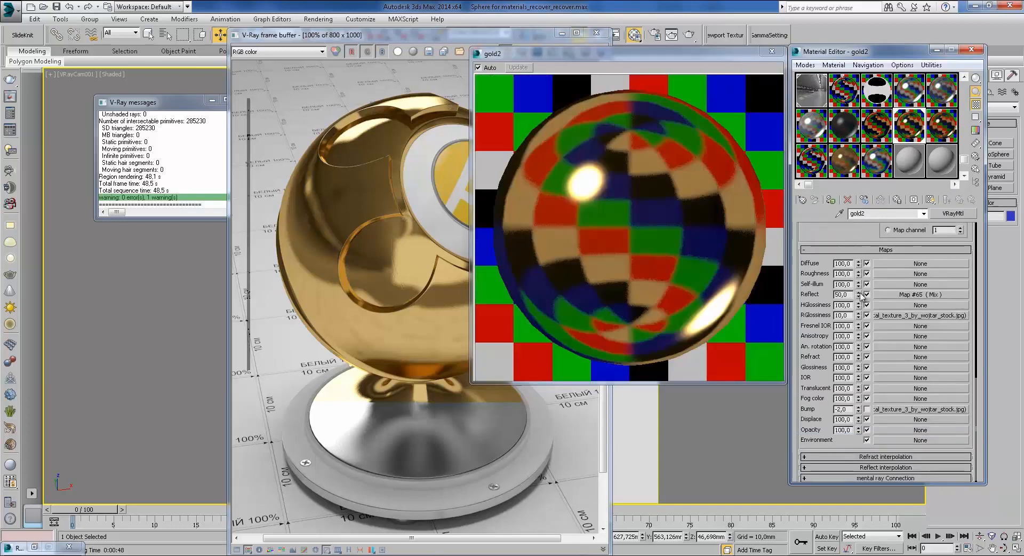
pyautogui.click(867, 409)
pyautogui.click(909, 409)
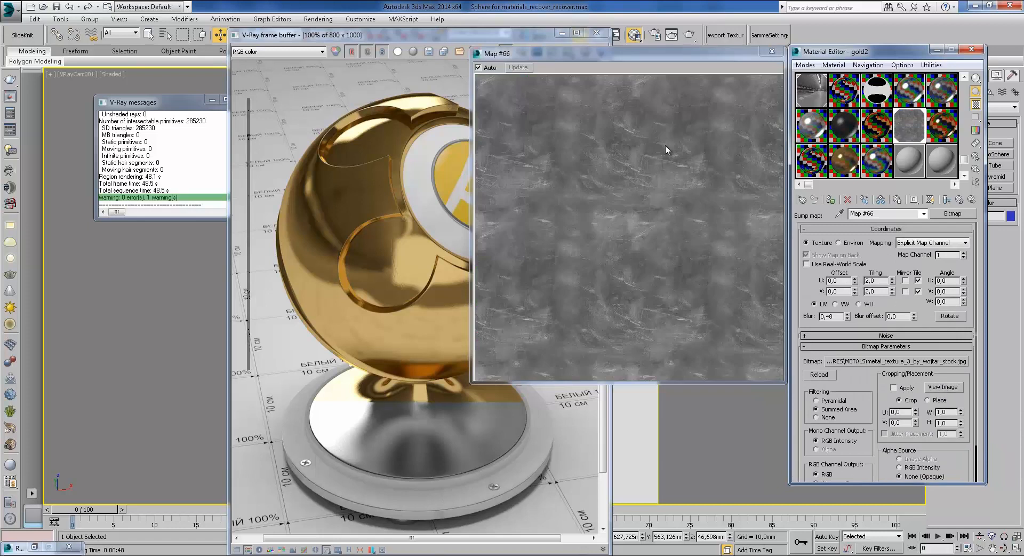
pyautogui.click(960, 200)
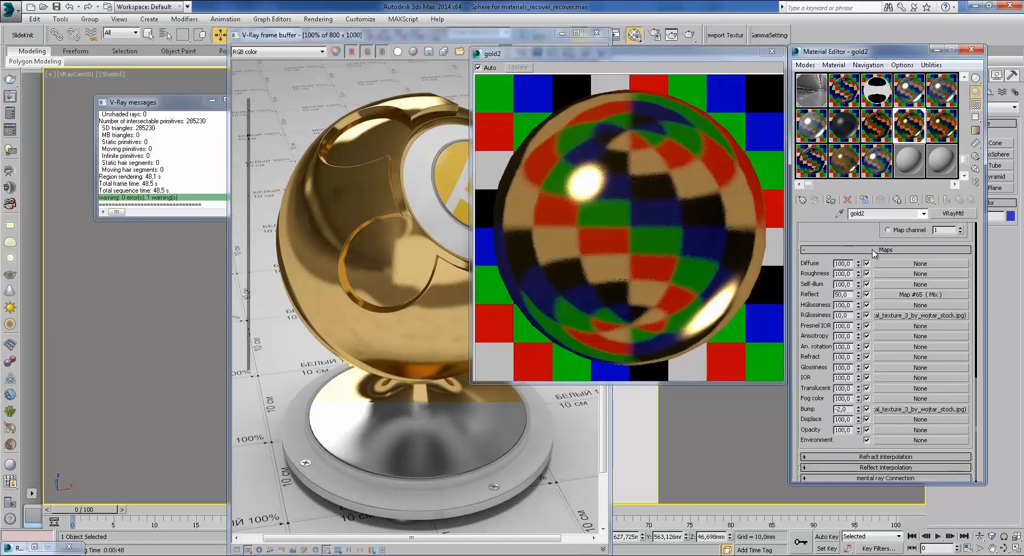
pyautogui.click(859, 248)
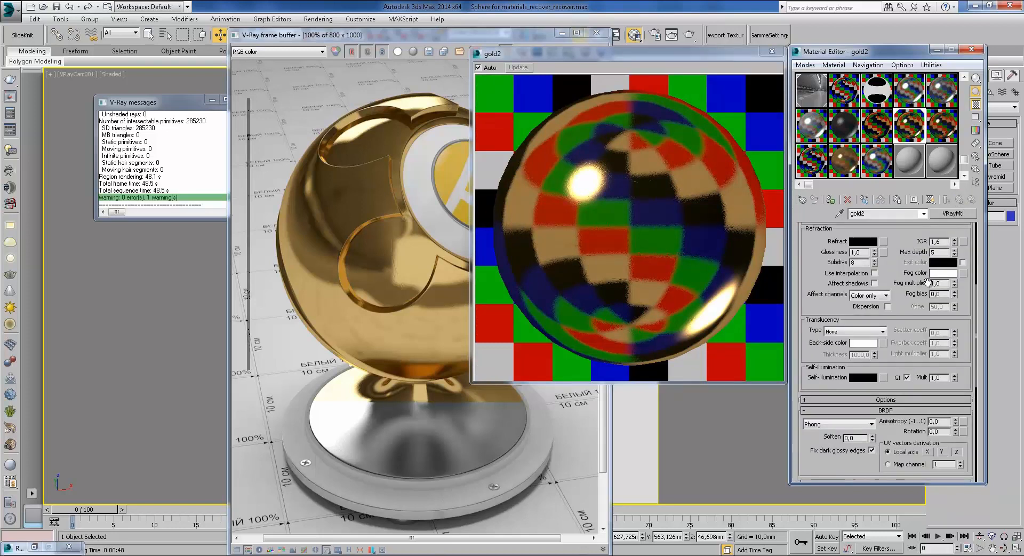
pyautogui.moveTo(906, 237); pyautogui.dragTo(870, 424)
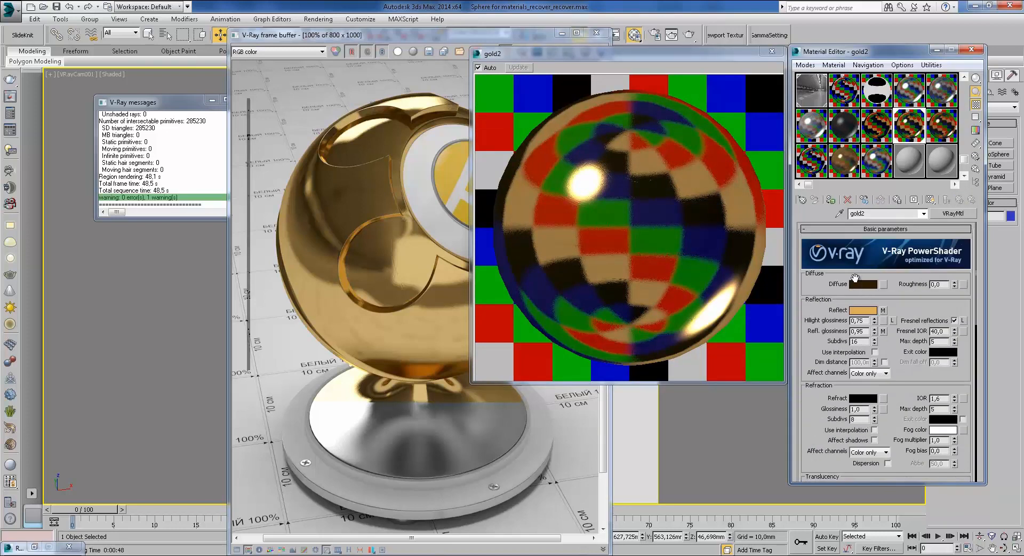
# Step: Inspect gold2's diffuse colour in the Color Selector twice, closing it unchanged
pyautogui.click(871, 287)
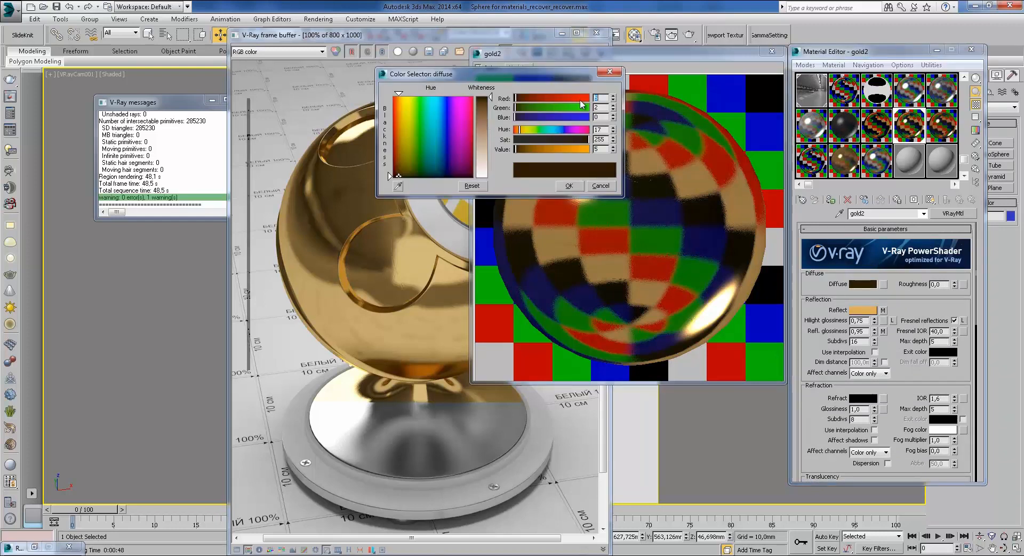
pyautogui.click(607, 186)
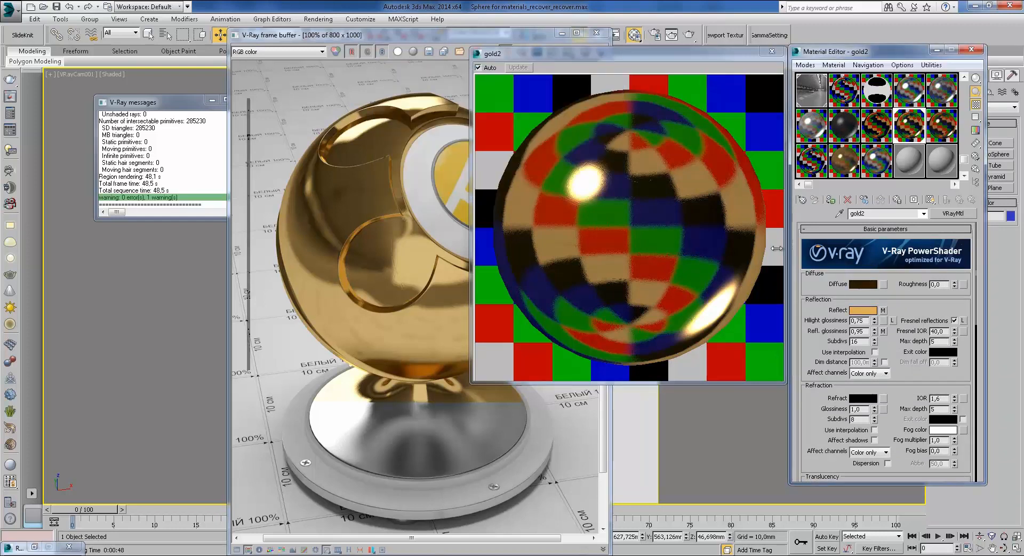
pyautogui.scroll(-5, 876, 288)
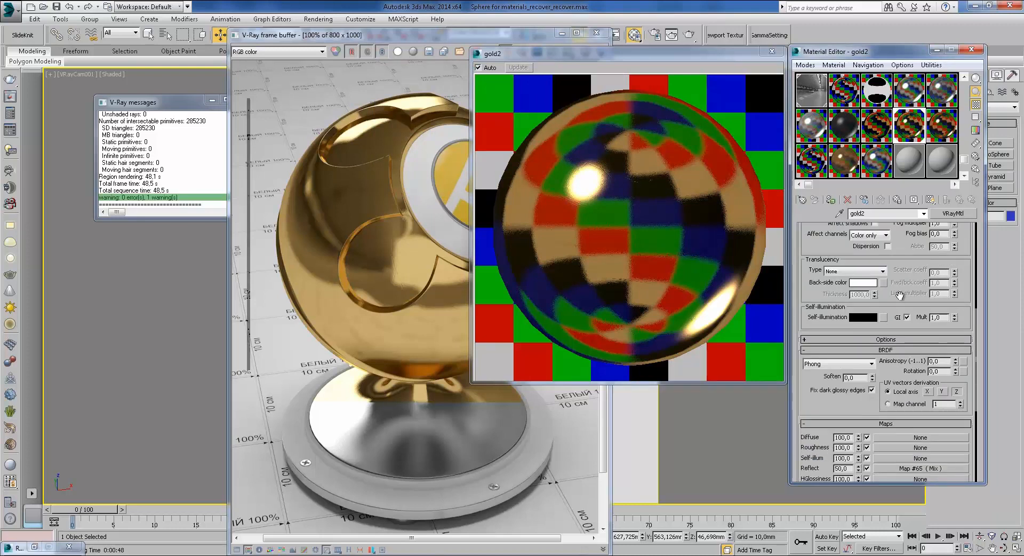
pyautogui.scroll(-5, 877, 288)
pyautogui.scroll(10, 920, 276)
pyautogui.moveTo(925, 256); pyautogui.dragTo(907, 332)
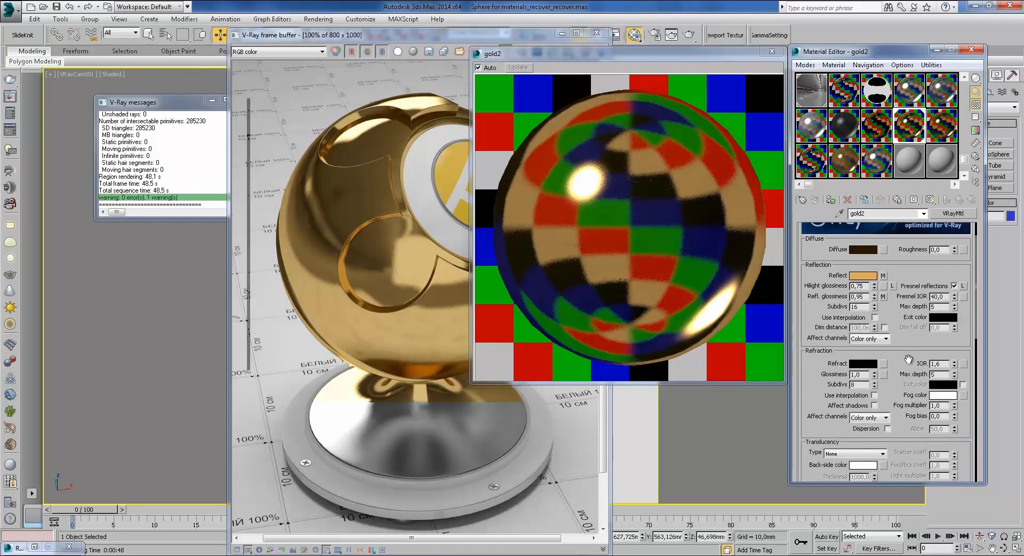
pyautogui.click(864, 249)
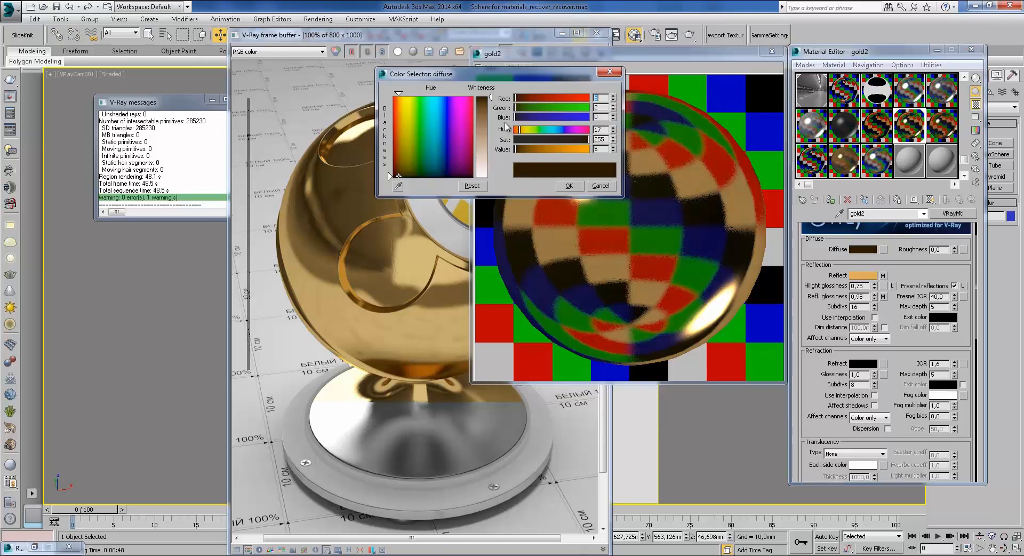
pyautogui.click(906, 331)
pyautogui.click(608, 73)
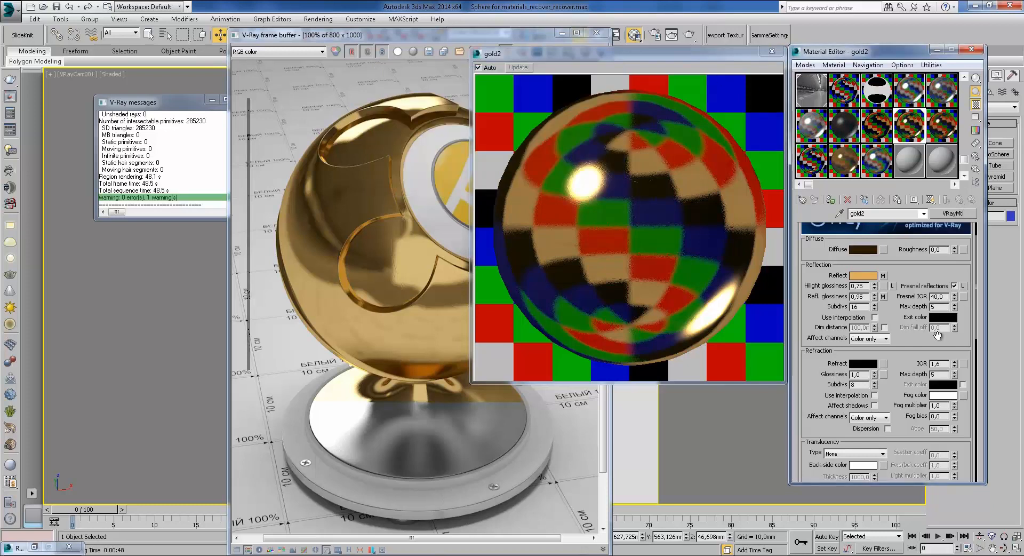
# Step: Review the Reflect Map #65 mix, return to gold2 and close its magnified preview
pyautogui.scroll(-5, 908, 349)
pyautogui.scroll(-5, 908, 349)
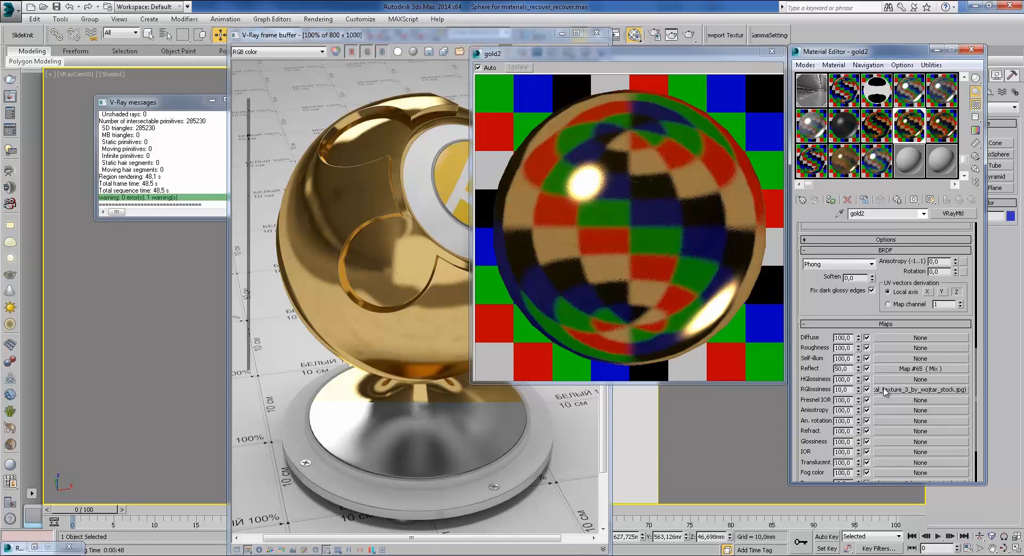
pyautogui.click(927, 368)
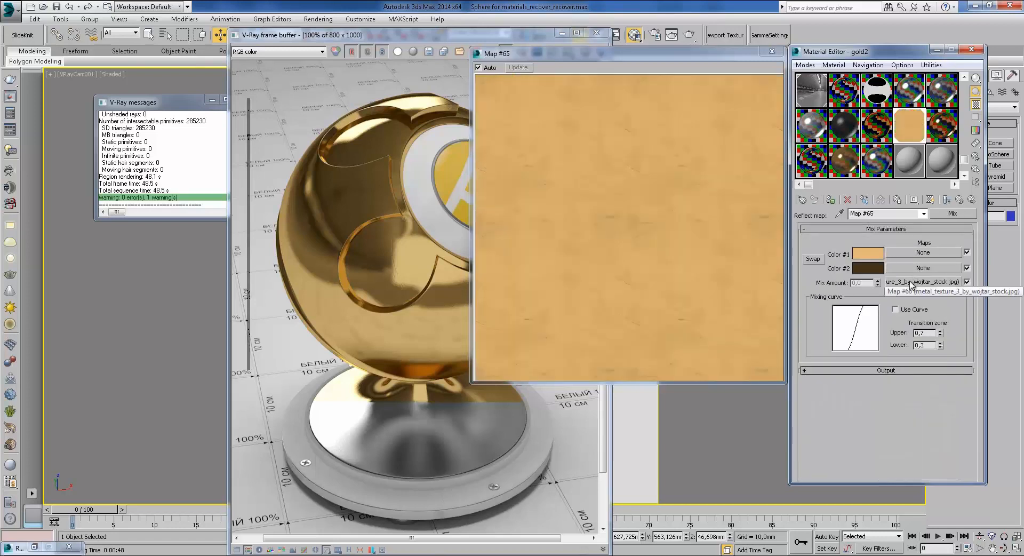
pyautogui.click(946, 200)
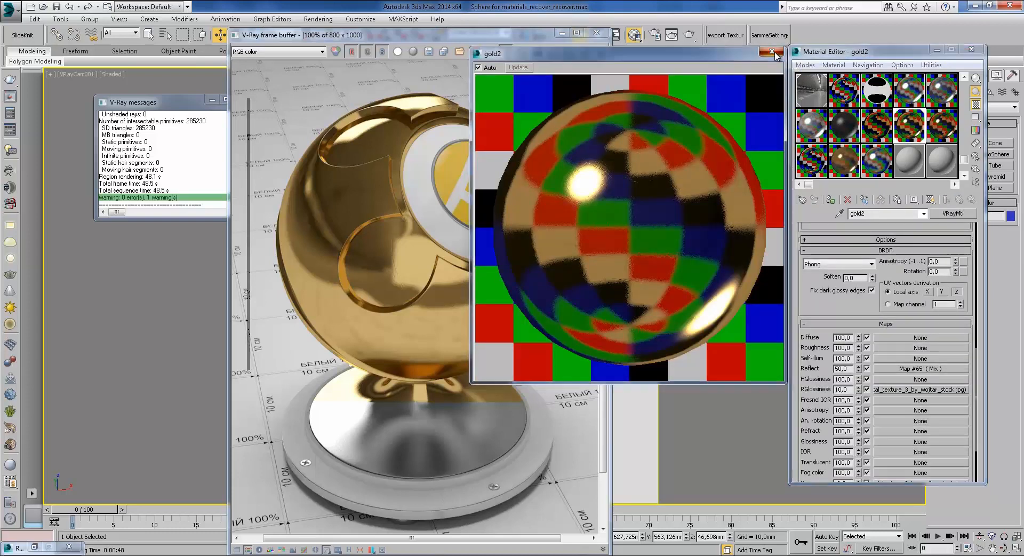
pyautogui.click(773, 52)
pyautogui.scroll(-2, 875, 319)
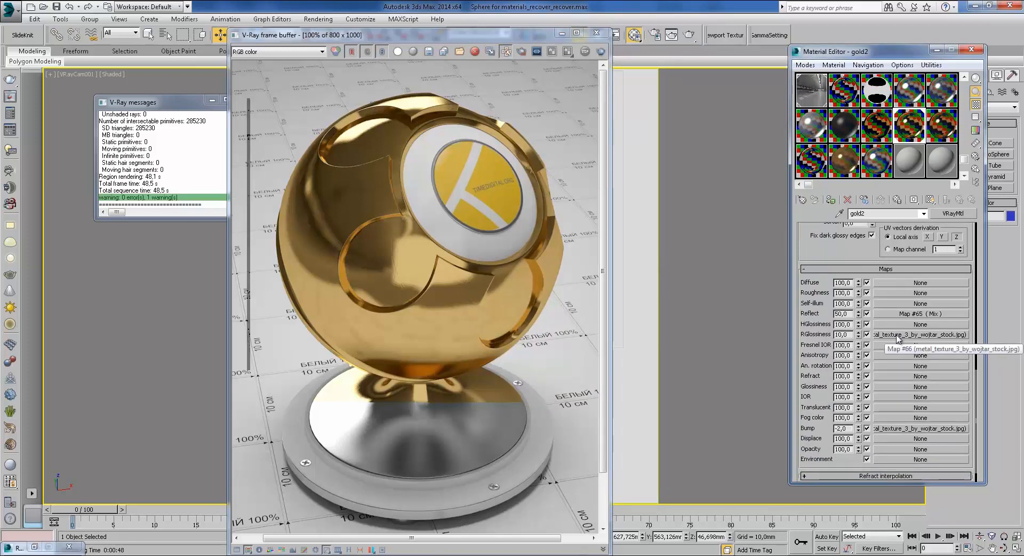
# Step: Close the V-Ray frame buffer and make the copper Med material active in the Material Editor
pyautogui.scroll(4, 816, 248)
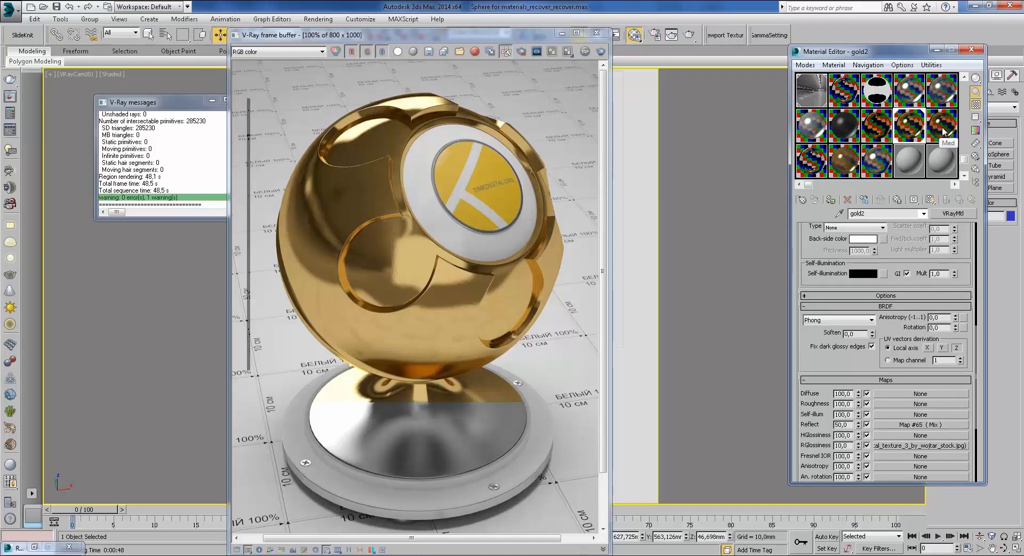
pyautogui.click(596, 33)
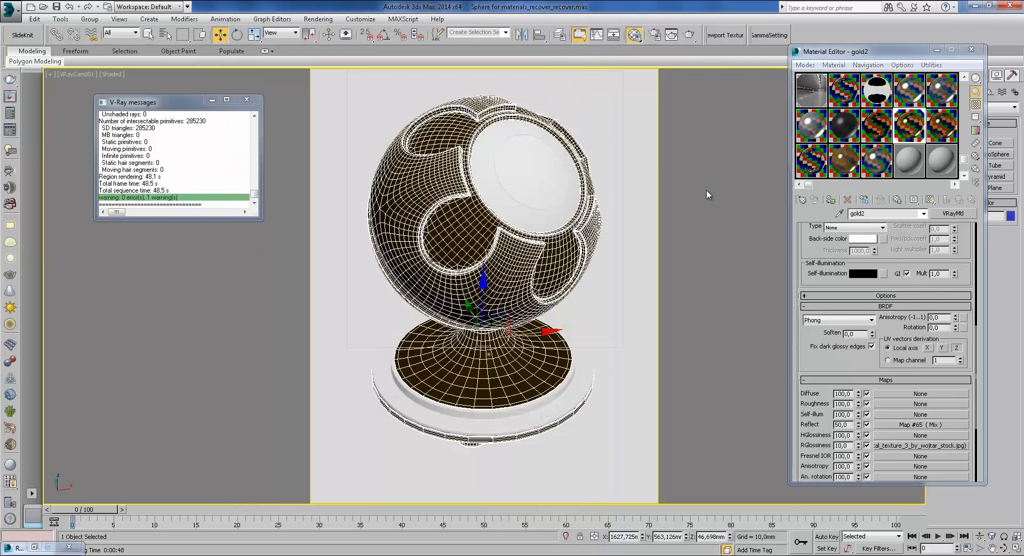
pyautogui.click(943, 128)
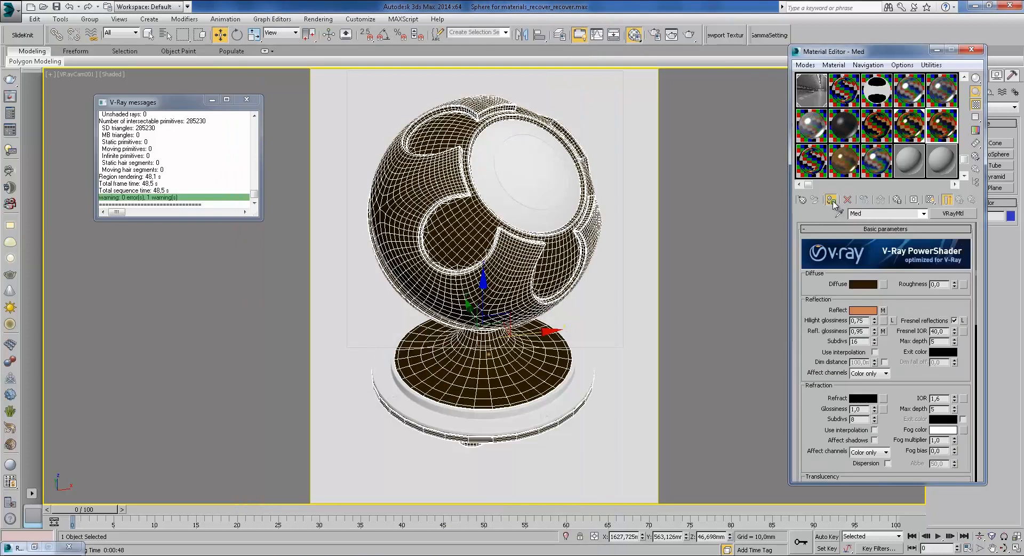
pyautogui.scroll(-5, 907, 358)
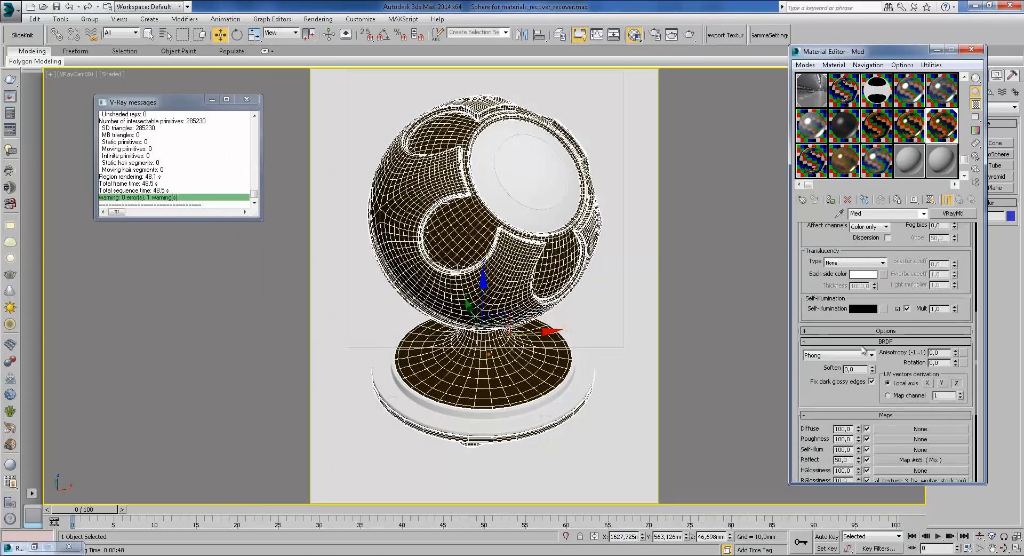
pyautogui.moveTo(898, 285); pyautogui.dragTo(903, 144)
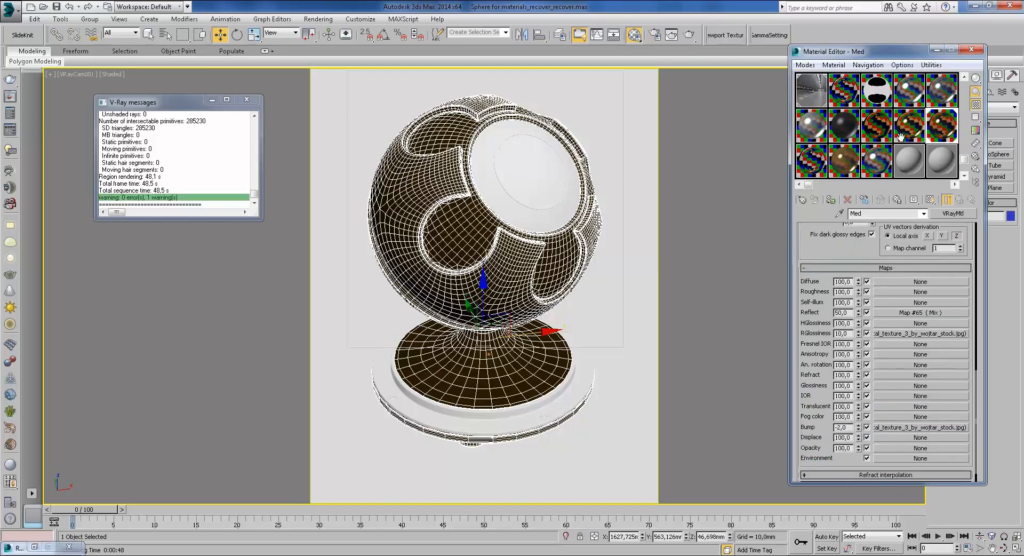
pyautogui.click(937, 126)
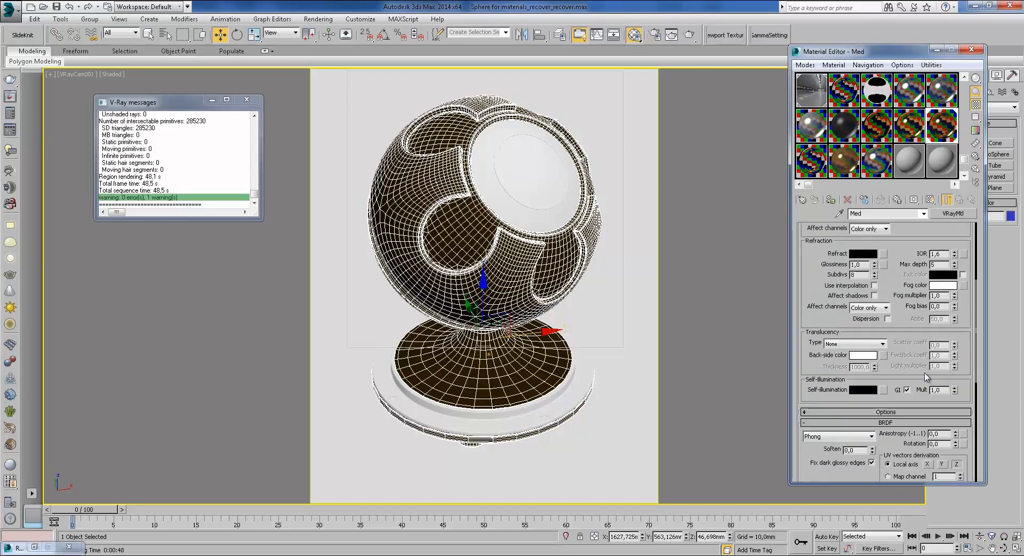
pyautogui.click(940, 125)
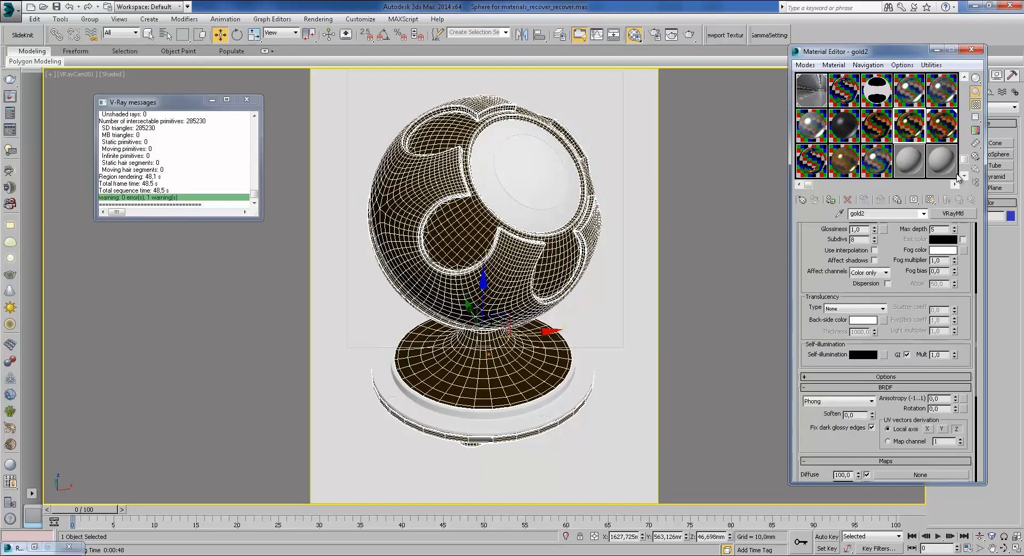
# Step: Check the Med reflection colour and mix map unchanged, then render the shaderball with V-Ray
pyautogui.scroll(5, 891, 301)
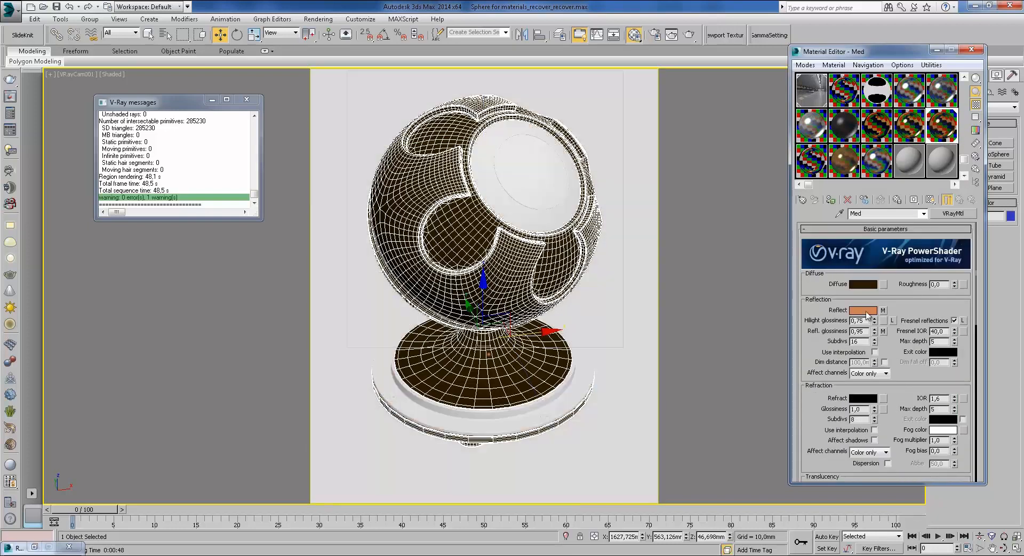
pyautogui.click(859, 310)
pyautogui.click(597, 186)
pyautogui.click(881, 311)
pyautogui.click(959, 200)
pyautogui.click(691, 36)
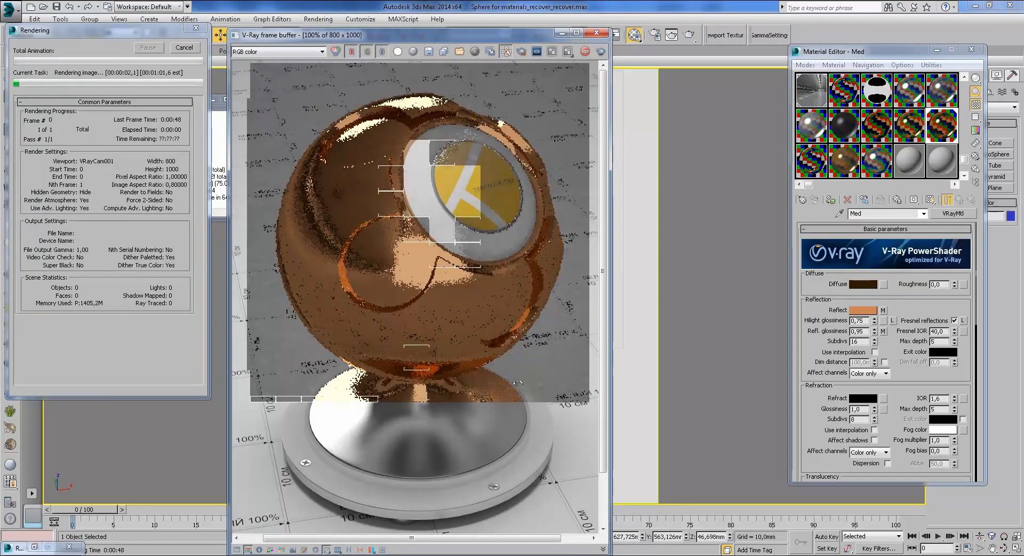
# Step: Page three photos ahead to the copper plate IMG_6055.jpg, zoom in, then minimize the viewer
pyautogui.moveTo(322, 544)
pyautogui.click(341, 528)
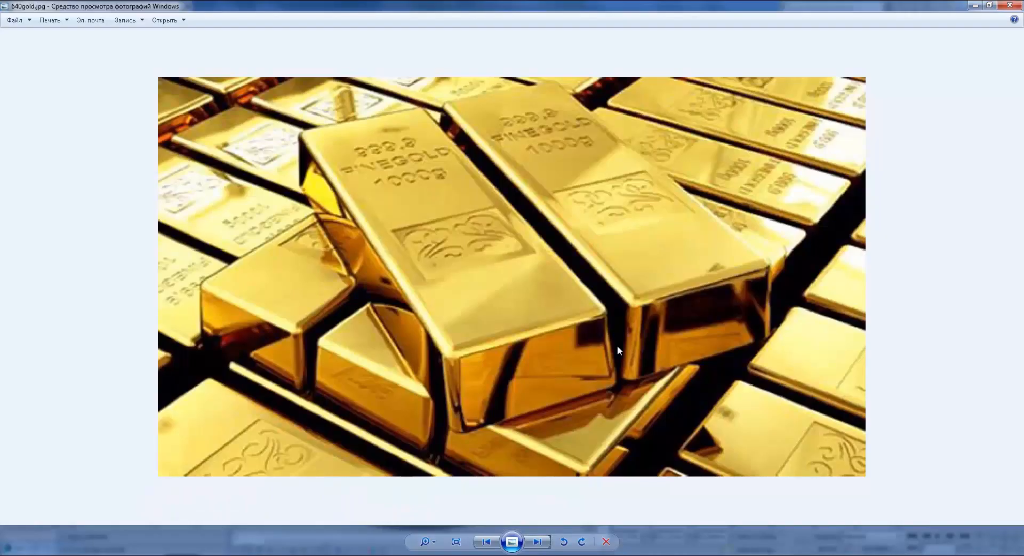
pyautogui.click(537, 541)
pyautogui.click(537, 541)
pyautogui.click(537, 541)
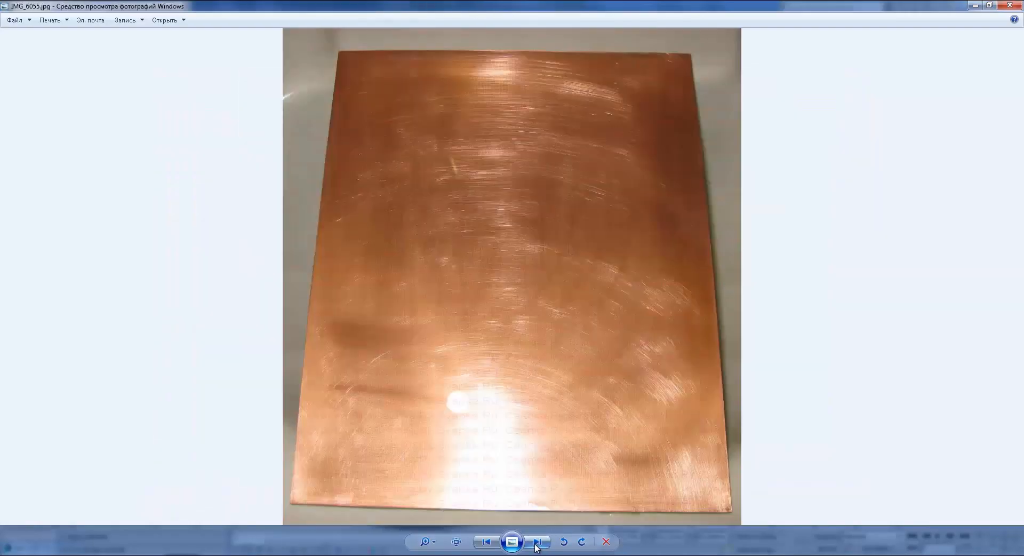
pyautogui.scroll(3, 684, 230)
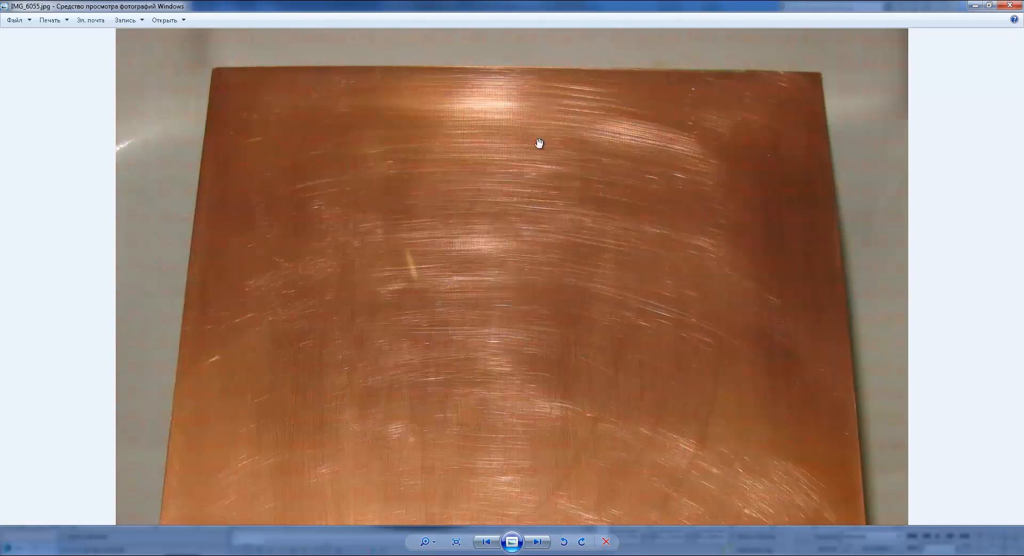
pyautogui.click(972, 5)
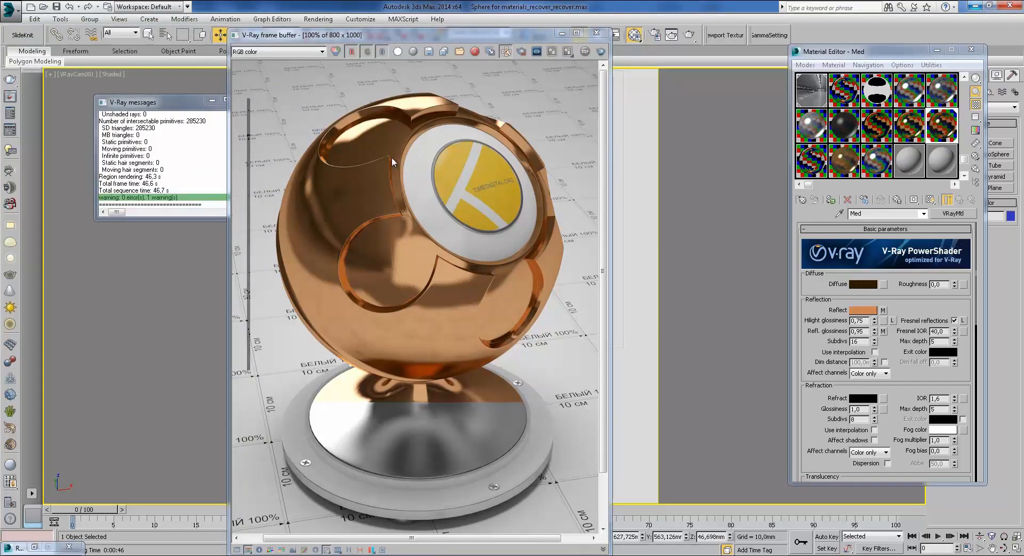
# Step: Zoom and pan across the copper render, then revisit the Med reflection mix map
pyautogui.scroll(1, 408, 259)
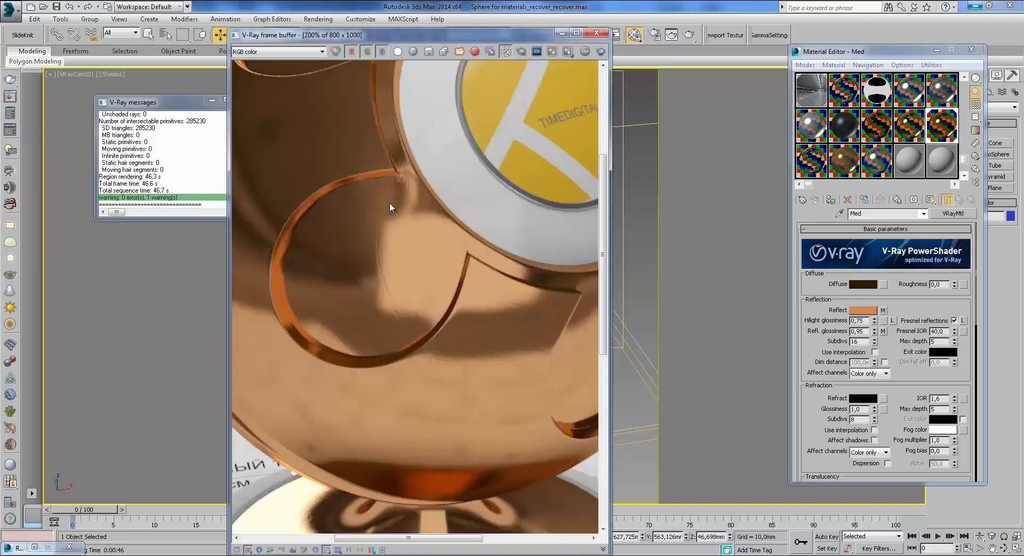
pyautogui.moveTo(406, 225); pyautogui.dragTo(451, 288, button='middle')
pyautogui.scroll(-1, 450, 284)
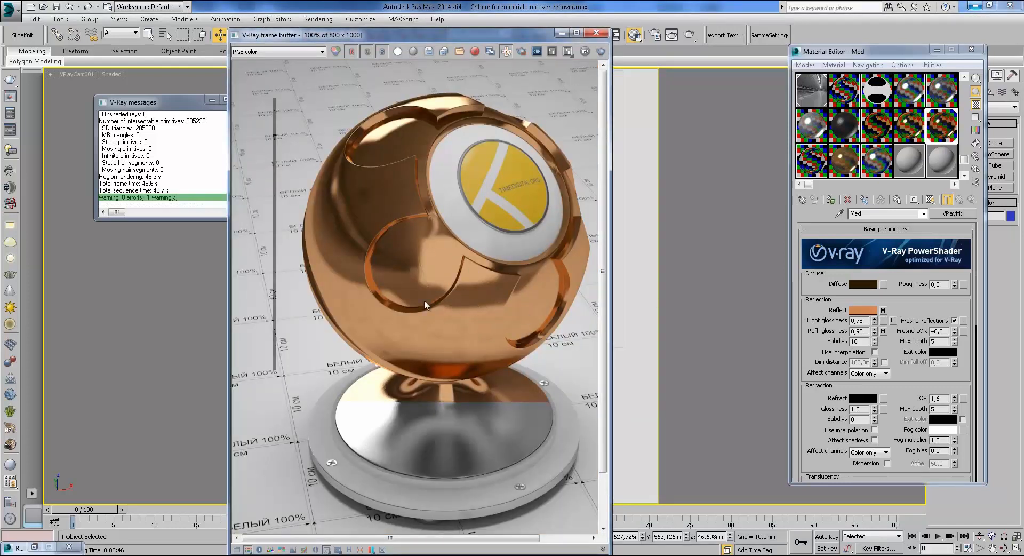
pyautogui.click(884, 309)
pyautogui.click(960, 199)
# Step: Select the Bronze VRayBlendMtl sample slot and close the finished copper render
pyautogui.moveTo(912, 374); pyautogui.dragTo(909, 251)
pyautogui.moveTo(901, 333); pyautogui.dragTo(903, 240)
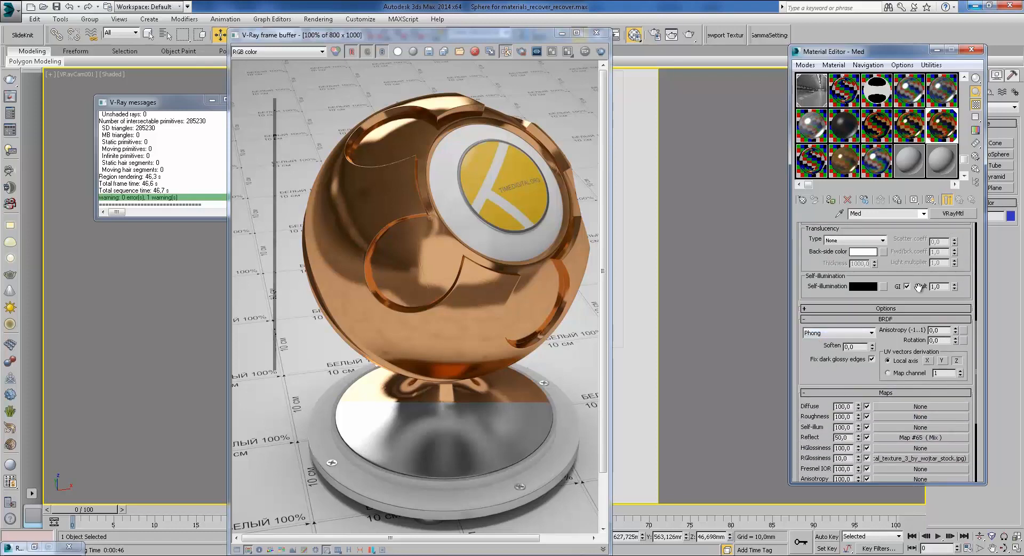
pyautogui.click(812, 162)
pyautogui.scroll(4, 846, 236)
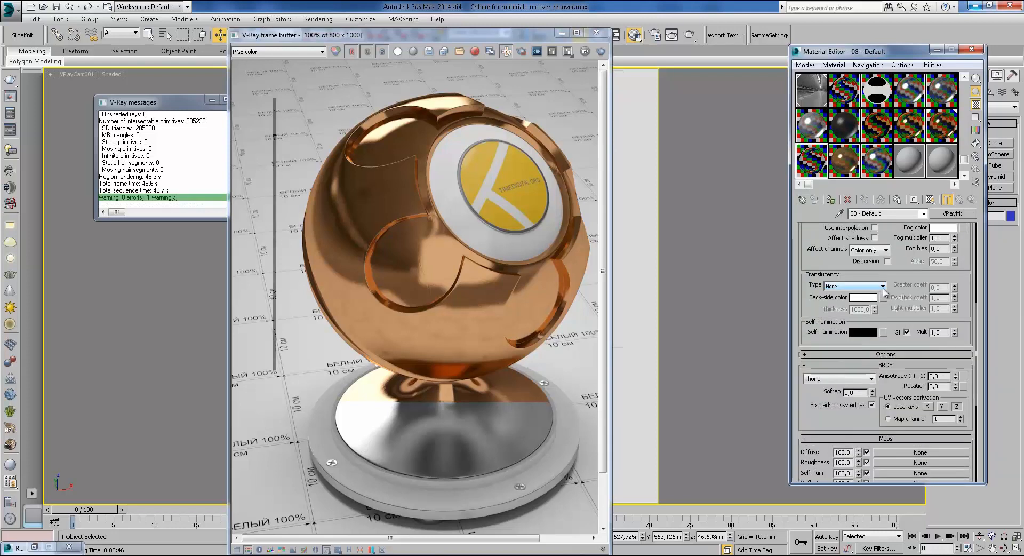
pyautogui.moveTo(901, 240); pyautogui.dragTo(869, 412)
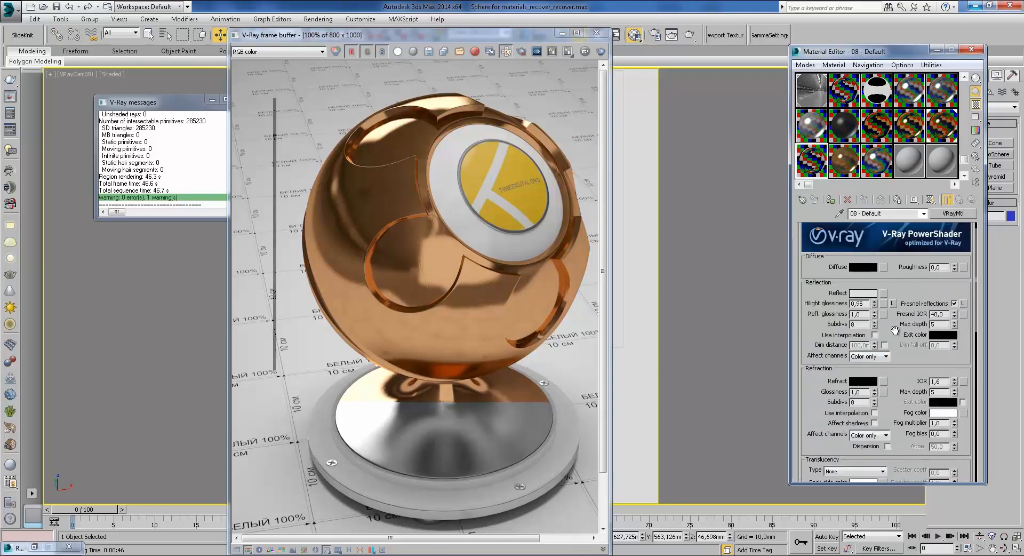
pyautogui.click(842, 164)
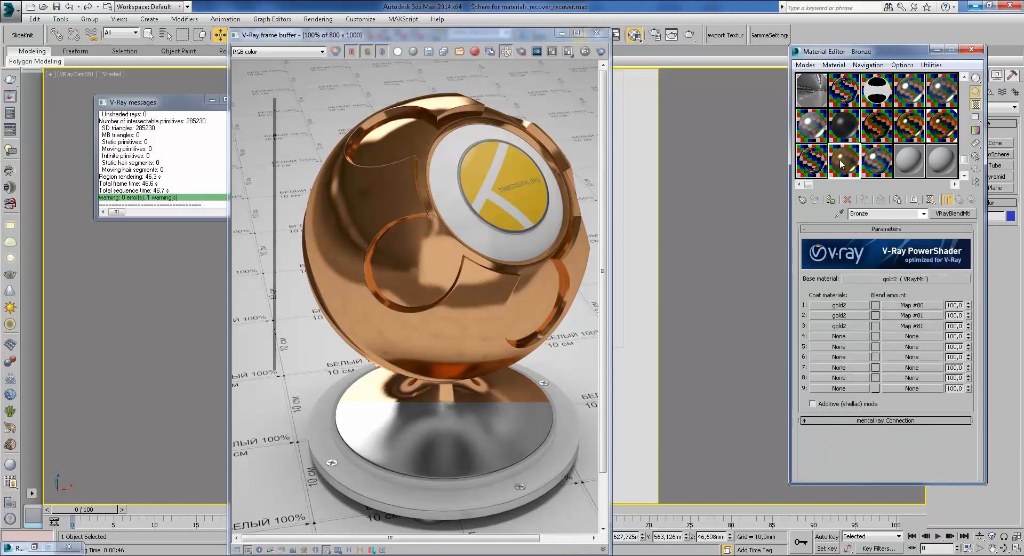
pyautogui.click(596, 34)
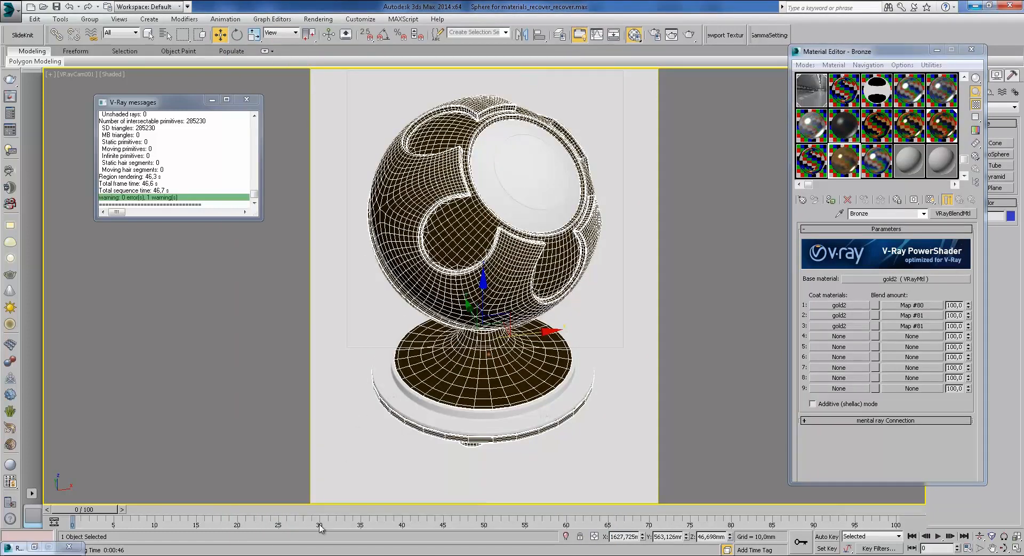
# Step: Bring up the copper photo and advance four photos to the bronze mask
pyautogui.click(370, 515)
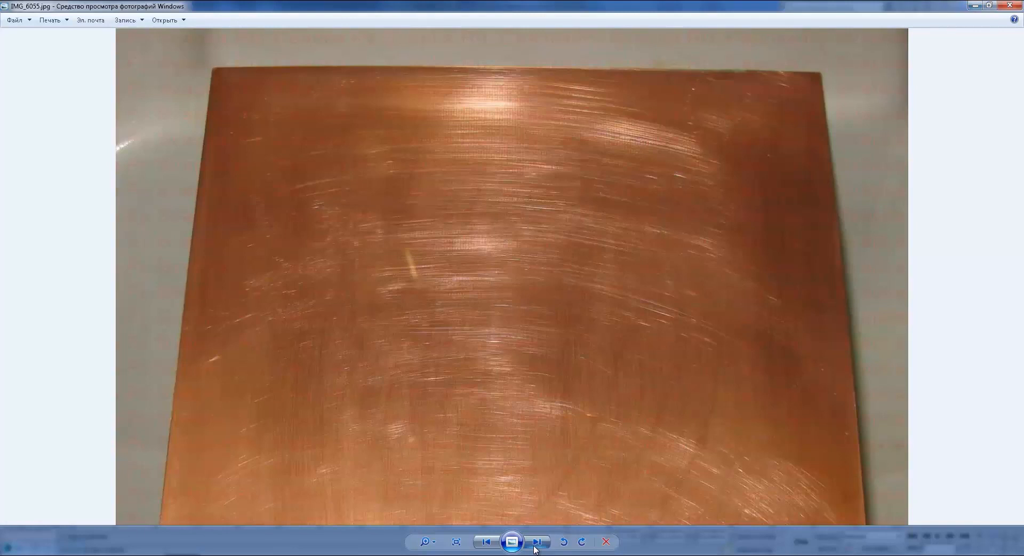
pyautogui.click(534, 546)
pyautogui.click(534, 546)
pyautogui.click(534, 546)
pyautogui.click(534, 546)
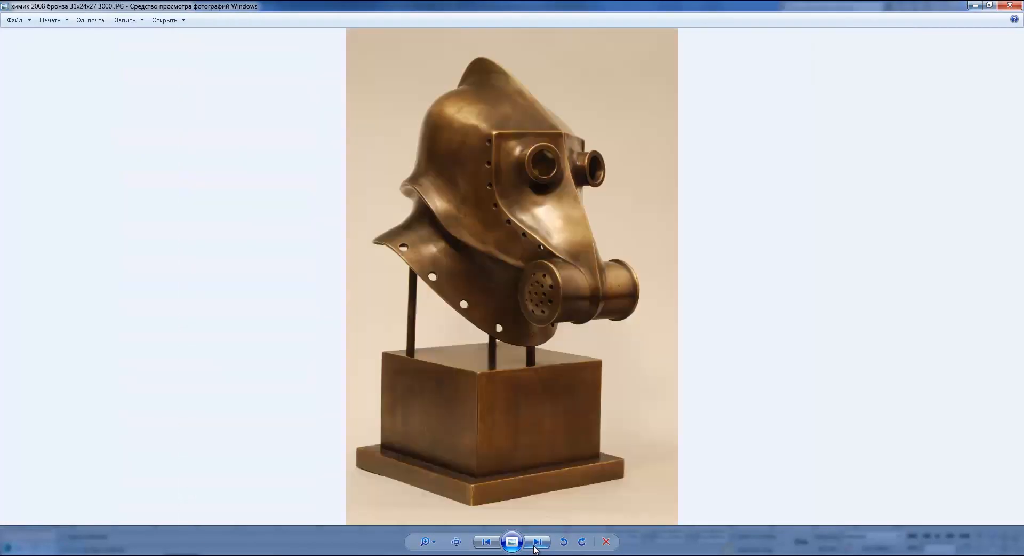
# Step: Zoom into the bronze mask, pan down to its pedestal base, then minimize the viewer
pyautogui.scroll(7, 528, 237)
pyautogui.moveTo(464, 144)
pyautogui.mouseDown()
pyautogui.moveTo(554, 361)
pyautogui.moveTo(505, 77)
pyautogui.mouseUp()
pyautogui.scroll(-3, 552, 359)
pyautogui.moveTo(556, 318); pyautogui.dragTo(544, 146)
pyautogui.scroll(-3, 544, 146)
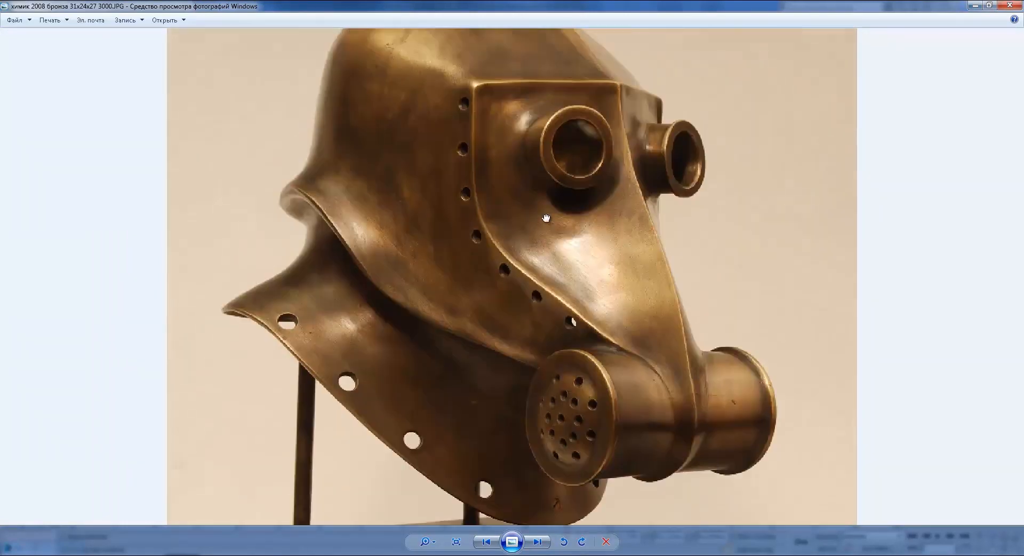
pyautogui.click(981, 5)
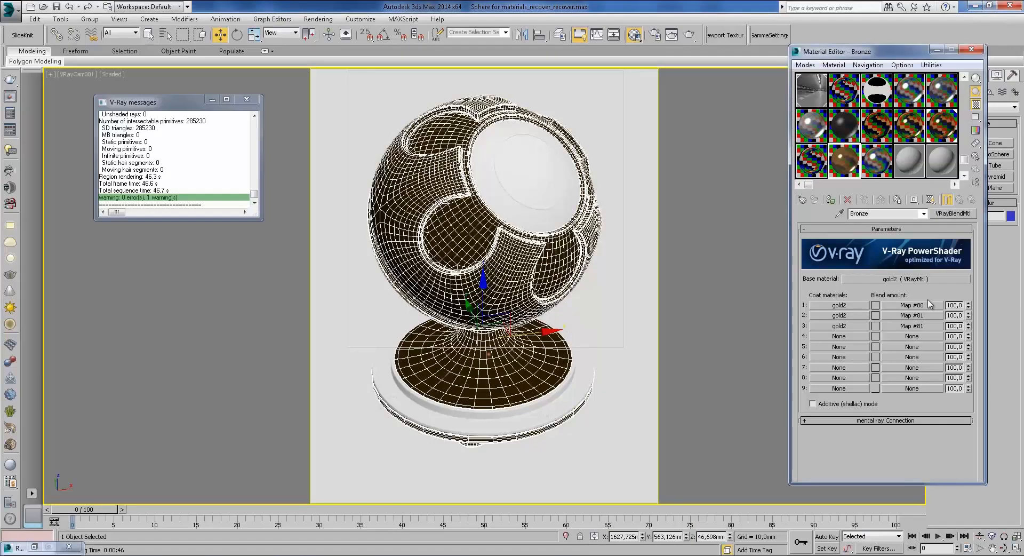
# Step: Set Area to Render to Region, drag a region over the sphere and render it
pyautogui.click(655, 35)
pyautogui.click(810, 157)
pyautogui.click(801, 181)
pyautogui.moveTo(621, 347); pyautogui.dragTo(636, 471)
pyautogui.click(890, 460)
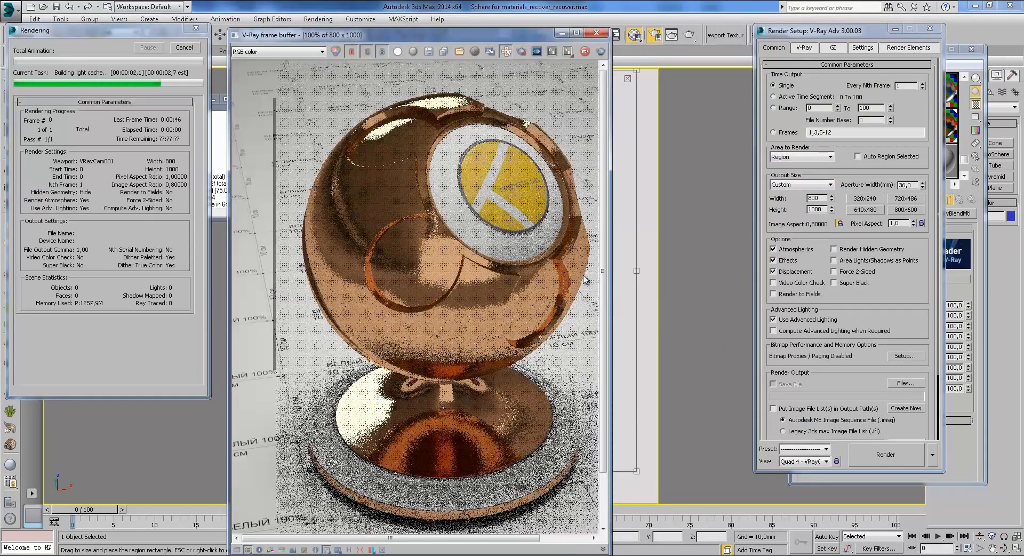
pyautogui.click(562, 33)
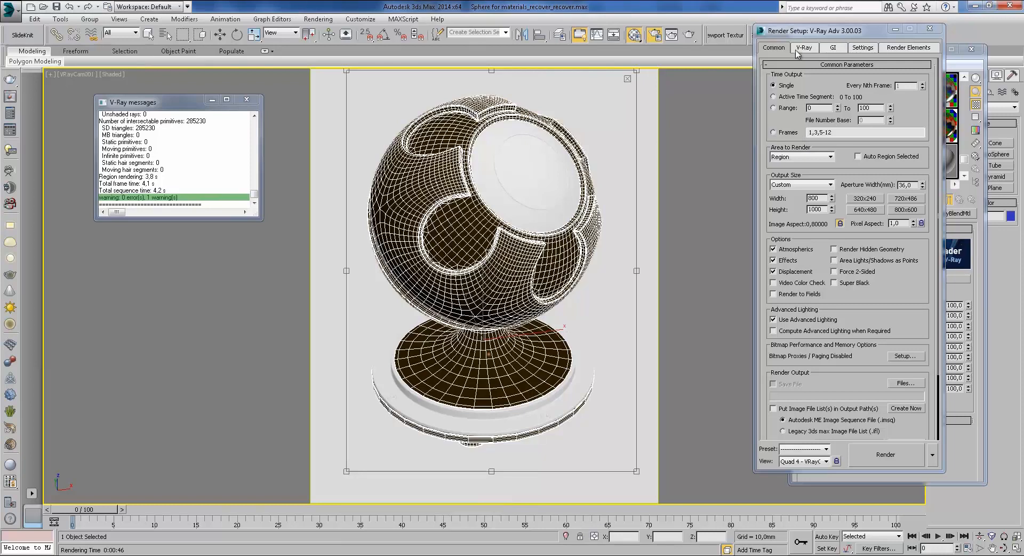
# Step: Set Area to Render back to View and render the full bronze shaderball again
pyautogui.click(783, 157)
pyautogui.click(790, 165)
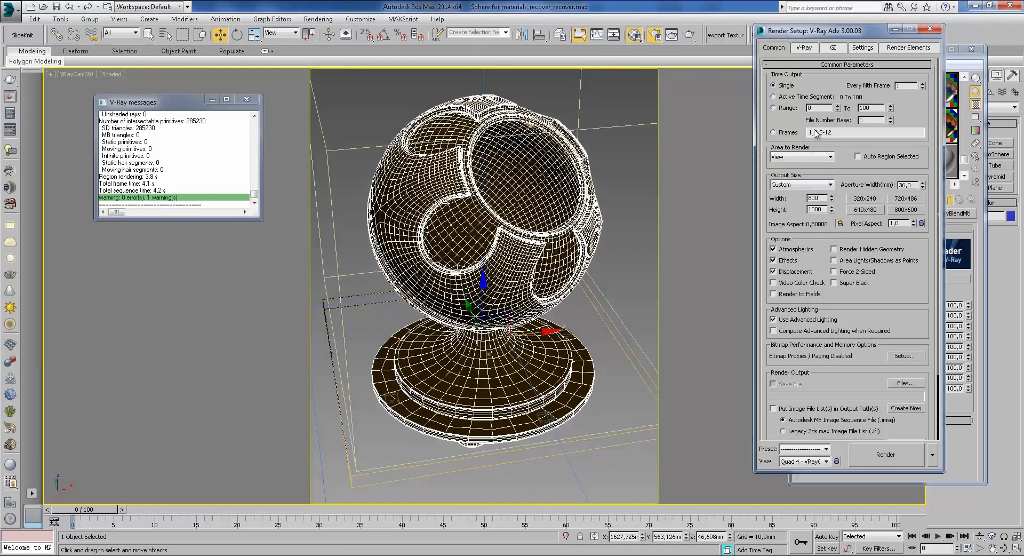
pyautogui.click(896, 29)
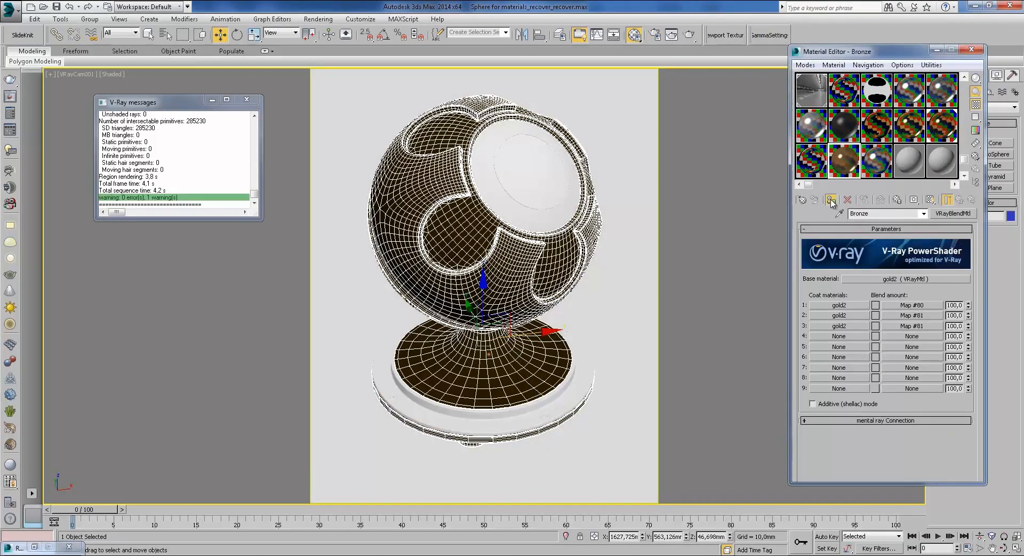
pyautogui.click(689, 35)
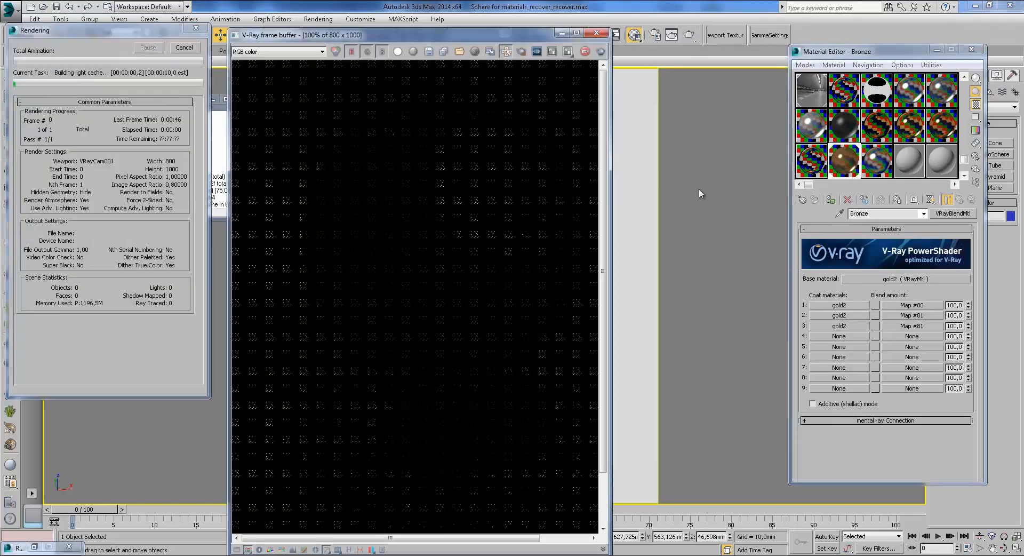
# Step: Drag the V-Ray frame buffer window rightward while the bronze render progresses
pyautogui.moveTo(481, 37); pyautogui.dragTo(603, 24)
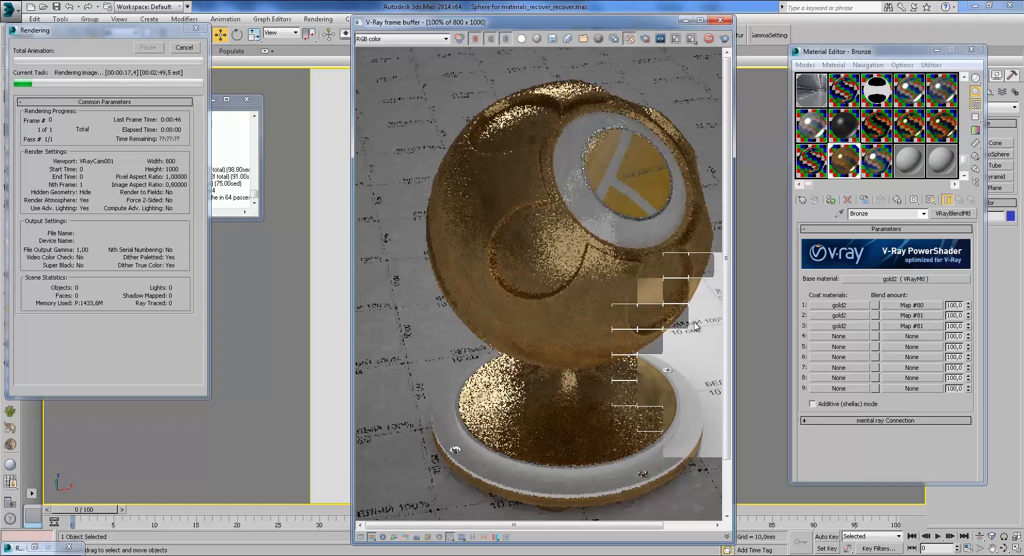
# Step: Zoom and pan around the bronze shaderball render to examine its grainy surface as buckets finish
pyautogui.moveTo(683, 292); pyautogui.dragTo(650, 306, button='middle')
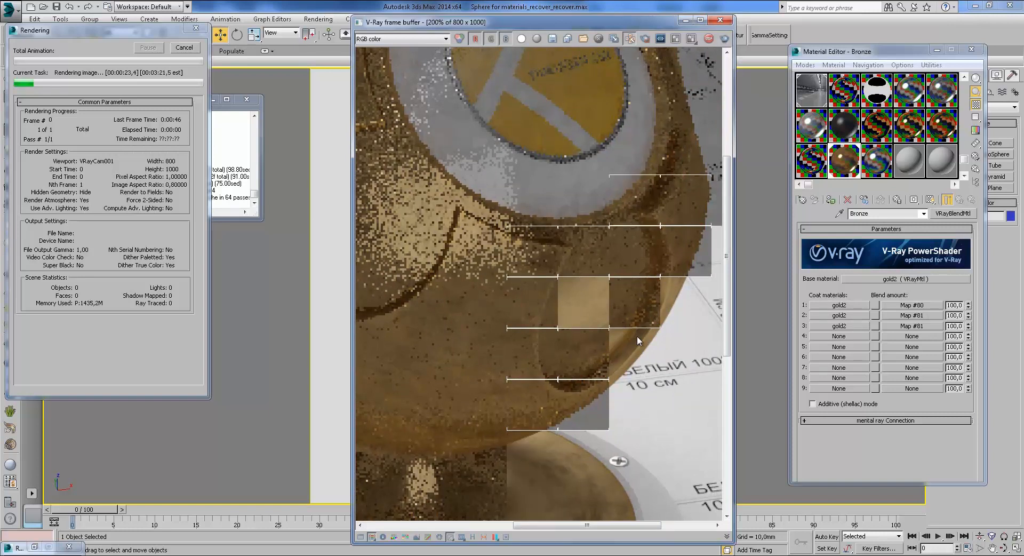
pyautogui.moveTo(629, 374); pyautogui.dragTo(671, 398, button='middle')
pyautogui.scroll(-1, 671, 398)
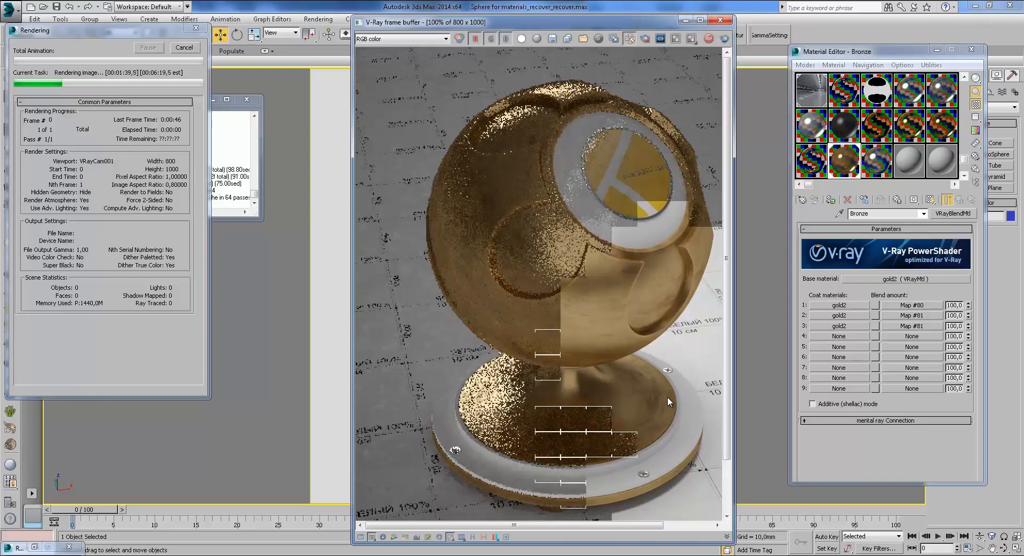
pyautogui.scroll(1, 639, 275)
pyautogui.scroll(1, 639, 274)
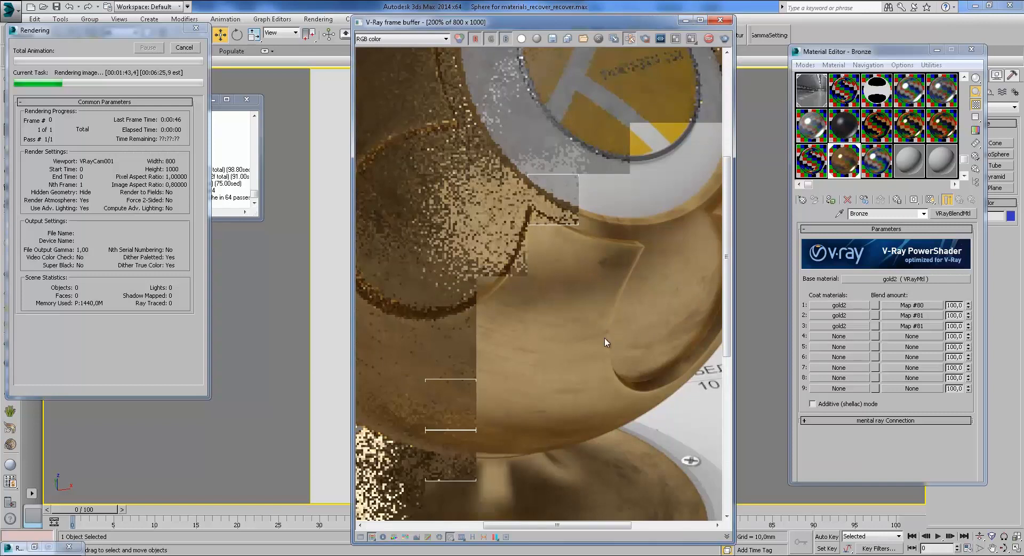
pyautogui.moveTo(609, 301); pyautogui.dragTo(606, 309, button='middle')
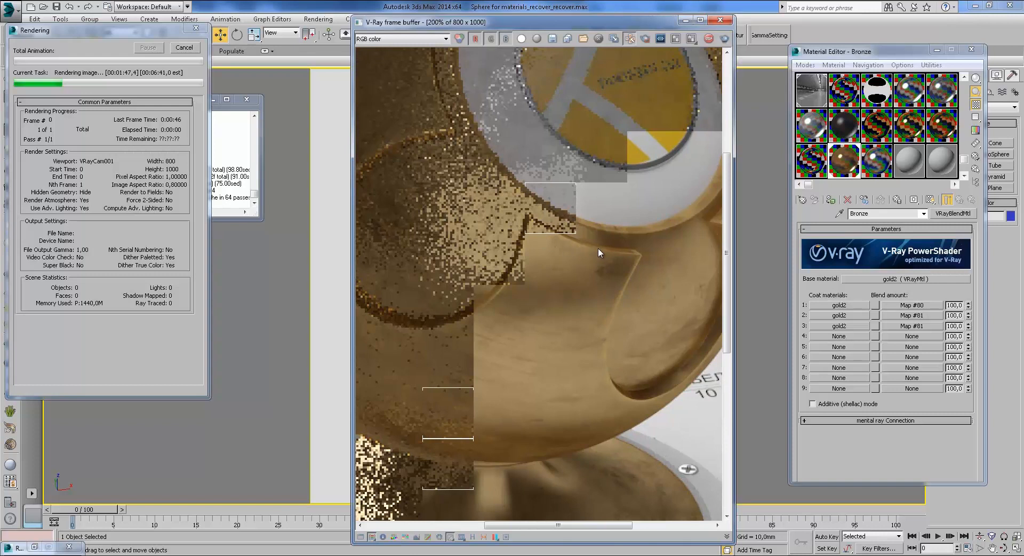
pyautogui.moveTo(607, 294); pyautogui.dragTo(553, 325, button='middle')
pyautogui.moveTo(588, 223); pyautogui.dragTo(596, 269, button='middle')
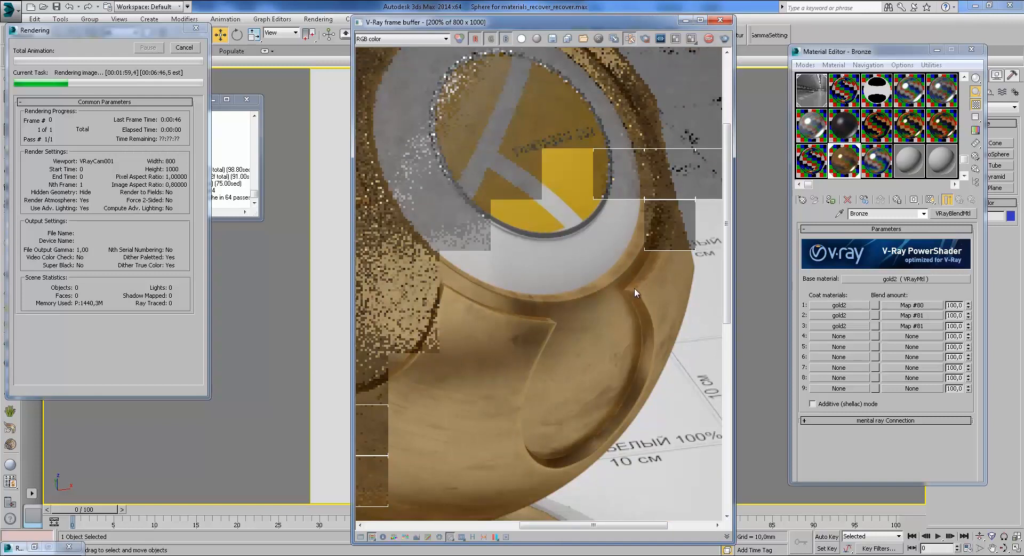
pyautogui.scroll(1, 635, 287)
pyautogui.scroll(-1, 608, 291)
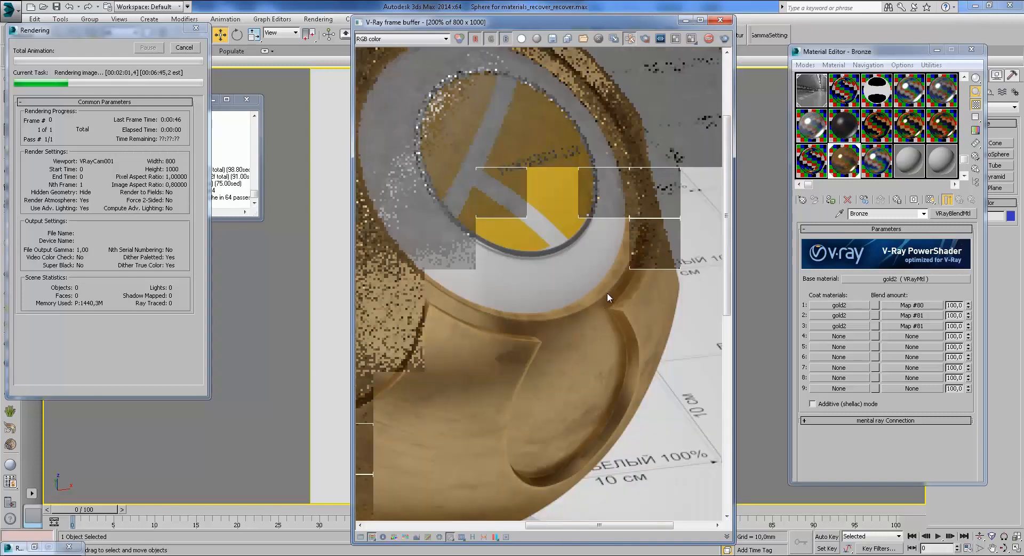
pyautogui.scroll(-1, 598, 293)
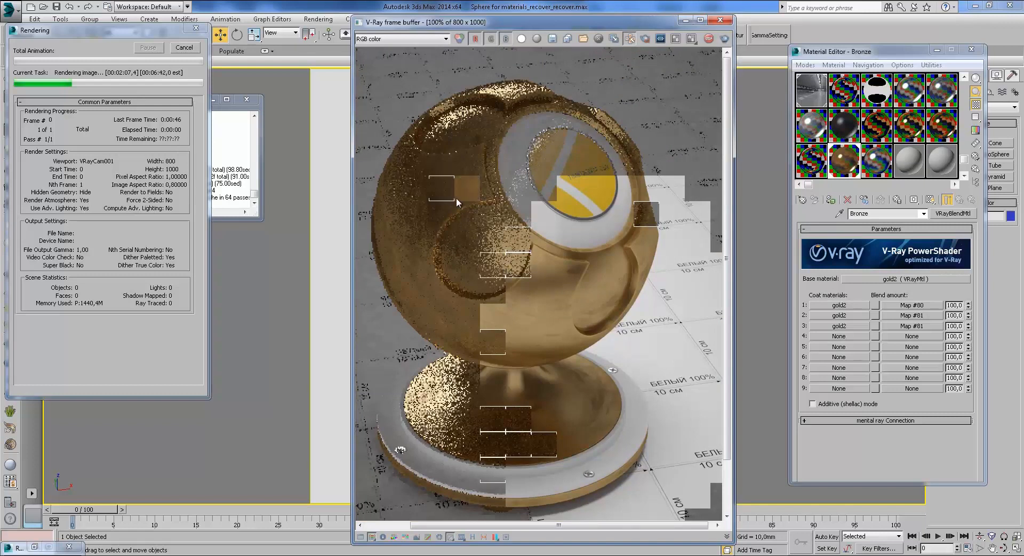
pyautogui.scroll(1, 456, 197)
pyautogui.moveTo(456, 198); pyautogui.dragTo(510, 230, button='middle')
pyautogui.scroll(-1, 511, 230)
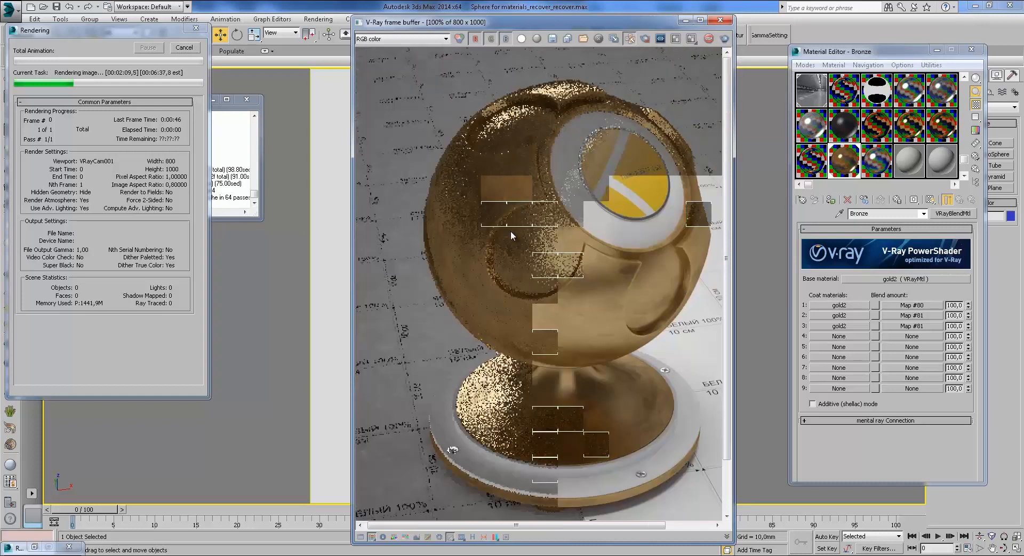
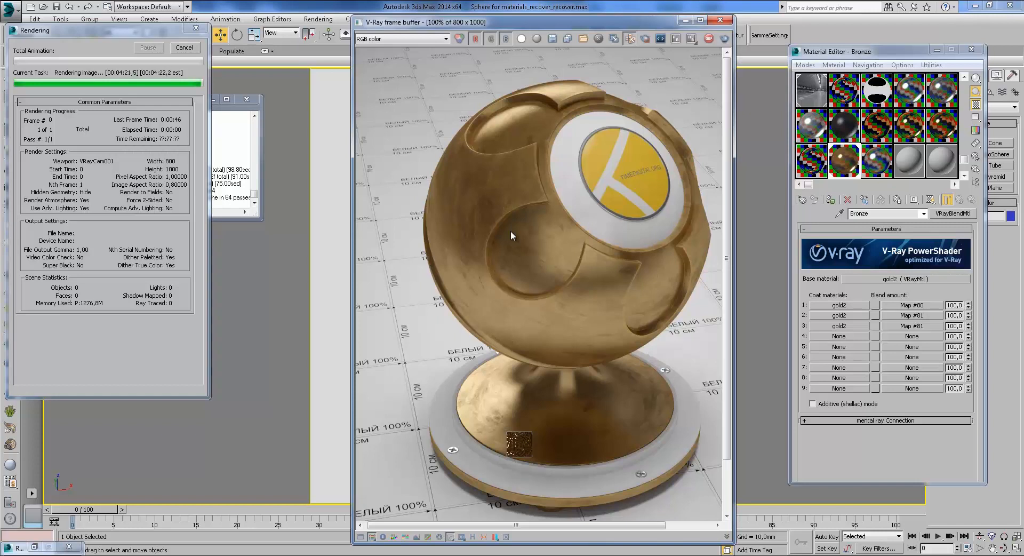
# Step: Bring up the bronze helmet reference photo and slide the finished render window left beside it
pyautogui.moveTo(319, 552)
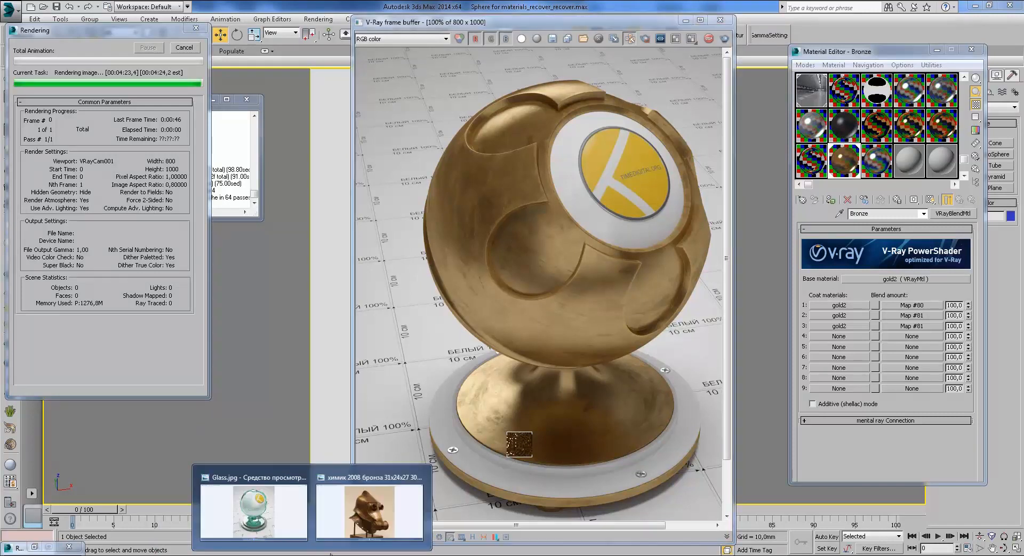
pyautogui.click(373, 512)
pyautogui.click(993, 5)
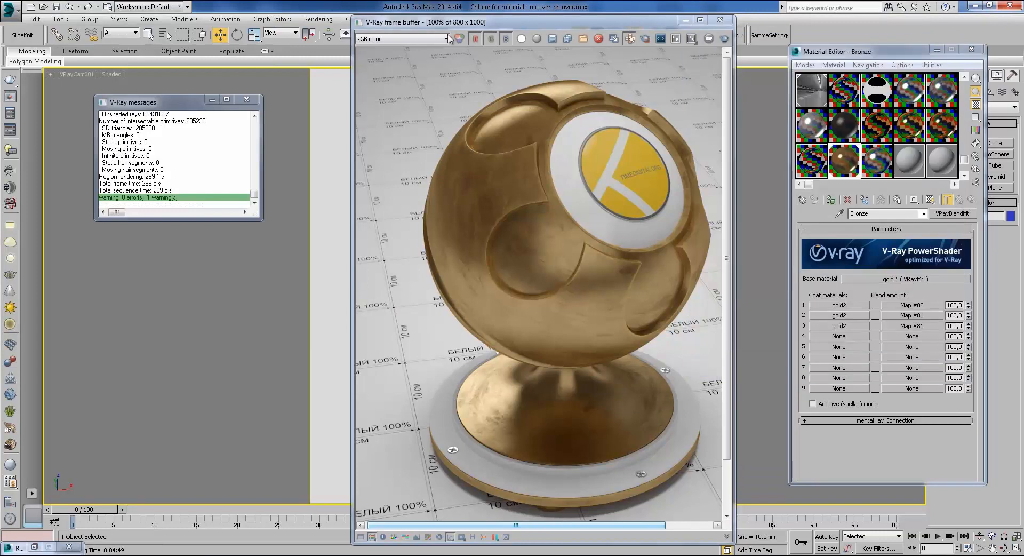
pyautogui.moveTo(632, 21); pyautogui.dragTo(453, 35)
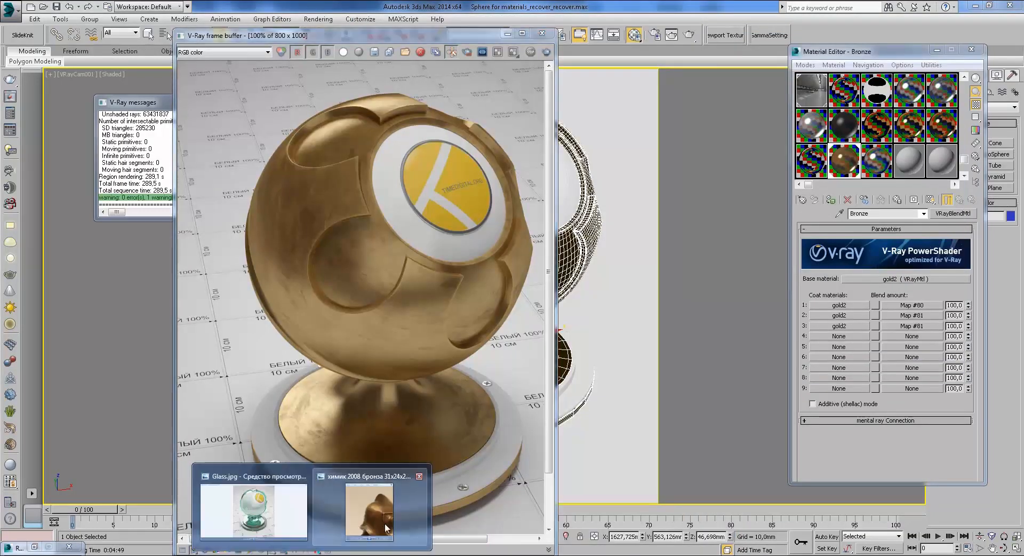
# Step: Enlarge the helmet photo window to compare it with the render, then close it
pyautogui.click(373, 513)
pyautogui.moveTo(692, 376); pyautogui.dragTo(604, 522)
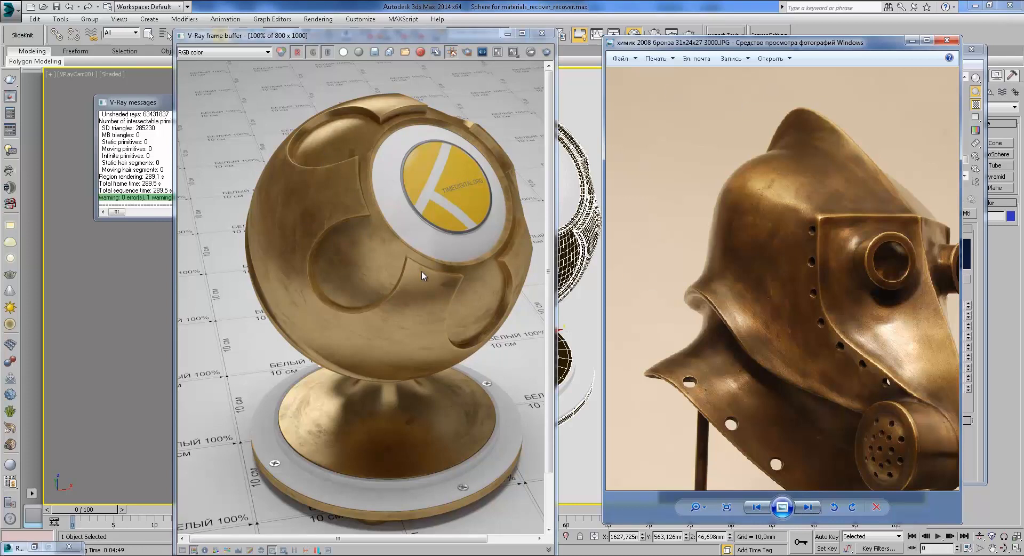
pyautogui.click(912, 41)
# Step: Open gold2's diffuse Mix map and enlarge its sample preview
pyautogui.click(889, 279)
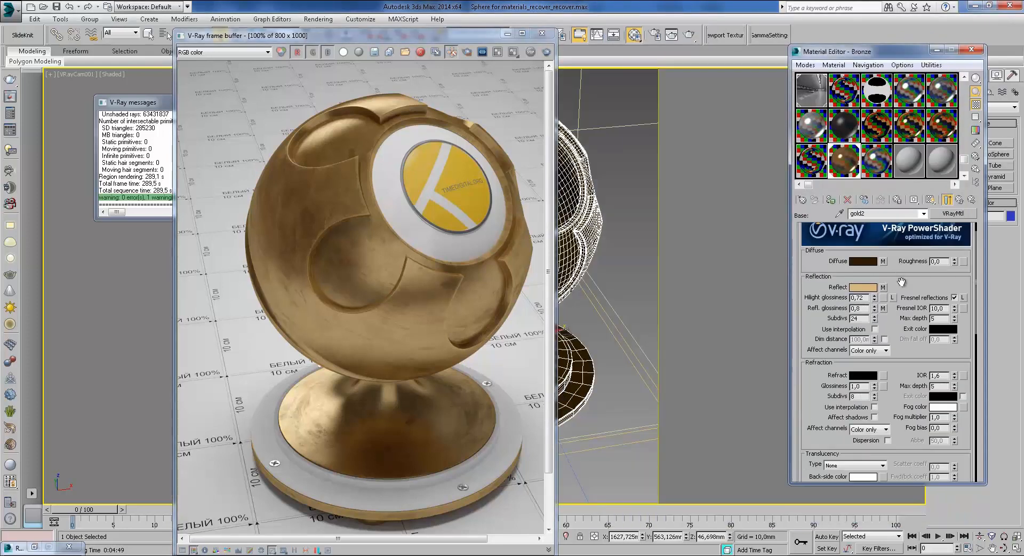
pyautogui.click(507, 33)
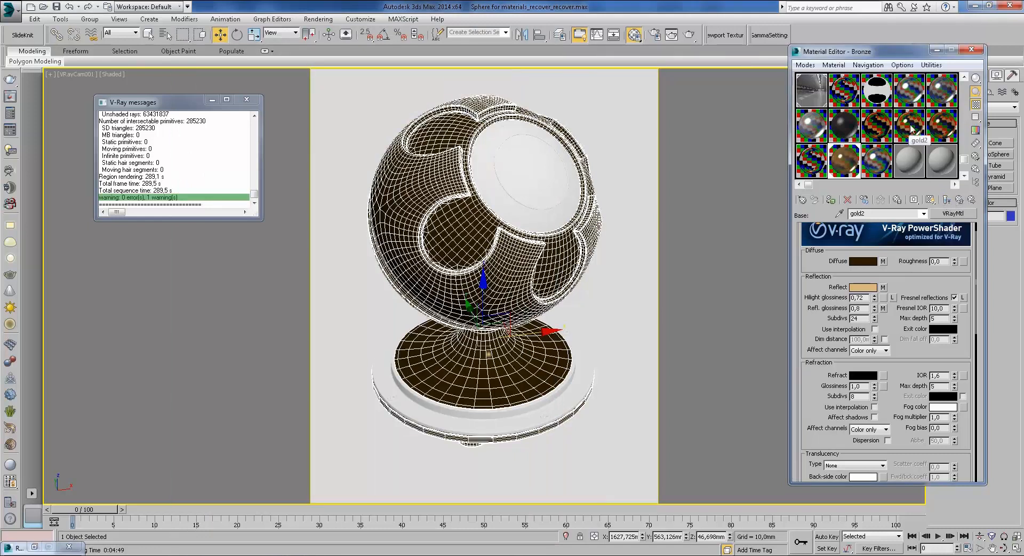
pyautogui.click(883, 261)
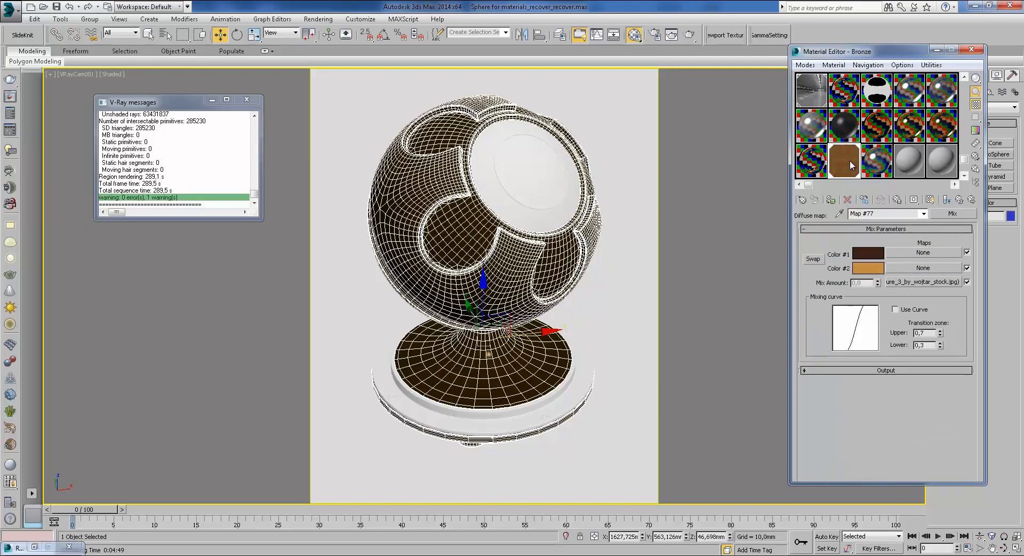
pyautogui.doubleClick(850, 169)
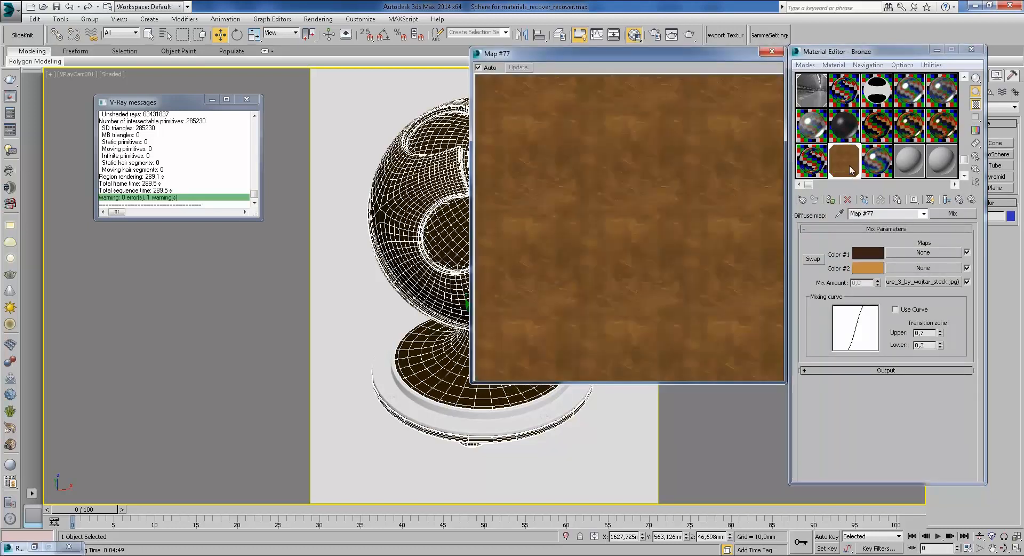
# Step: View the grey metal bitmap Map #76 full size, then return to the diffuse mix
pyautogui.click(928, 282)
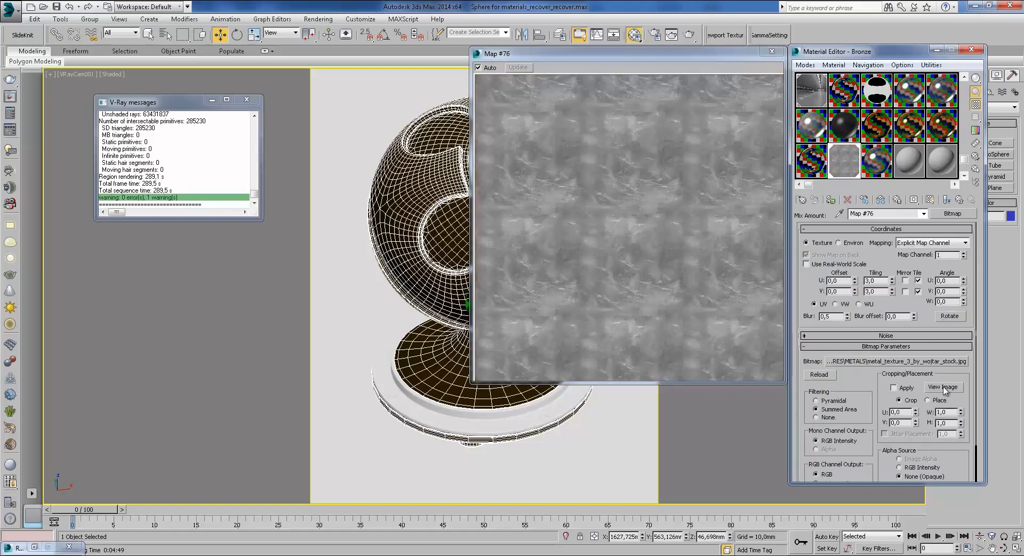
pyautogui.click(942, 386)
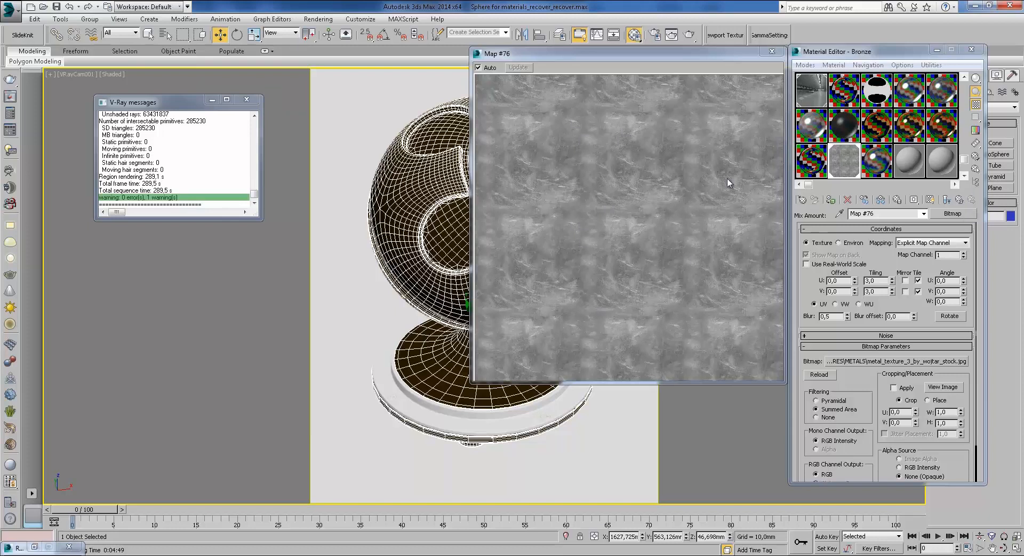
pyautogui.click(961, 201)
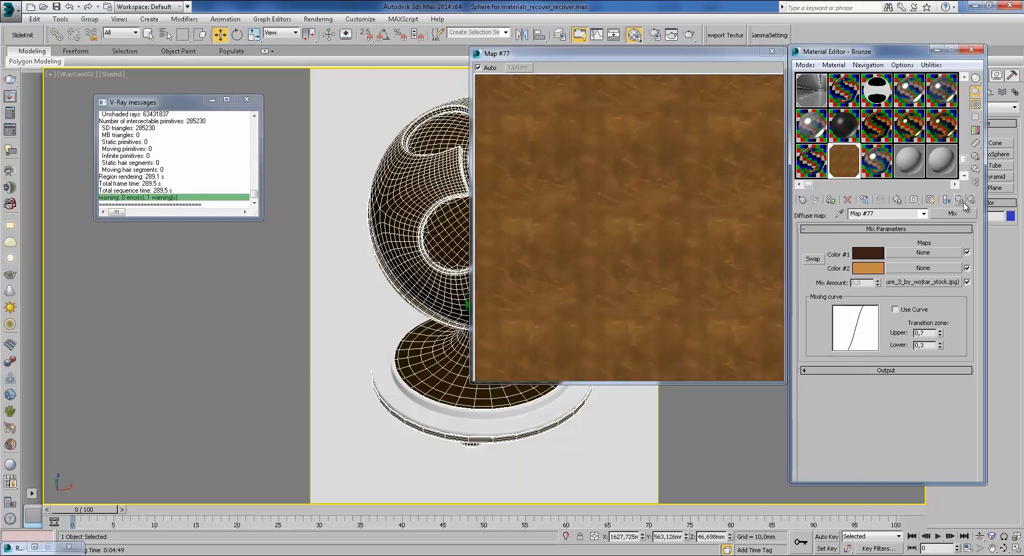
# Step: Reopen the V-Ray frame buffer and place the Map #77 preview beside the render
pyautogui.rightClick(685, 354)
pyautogui.rightClick(658, 408)
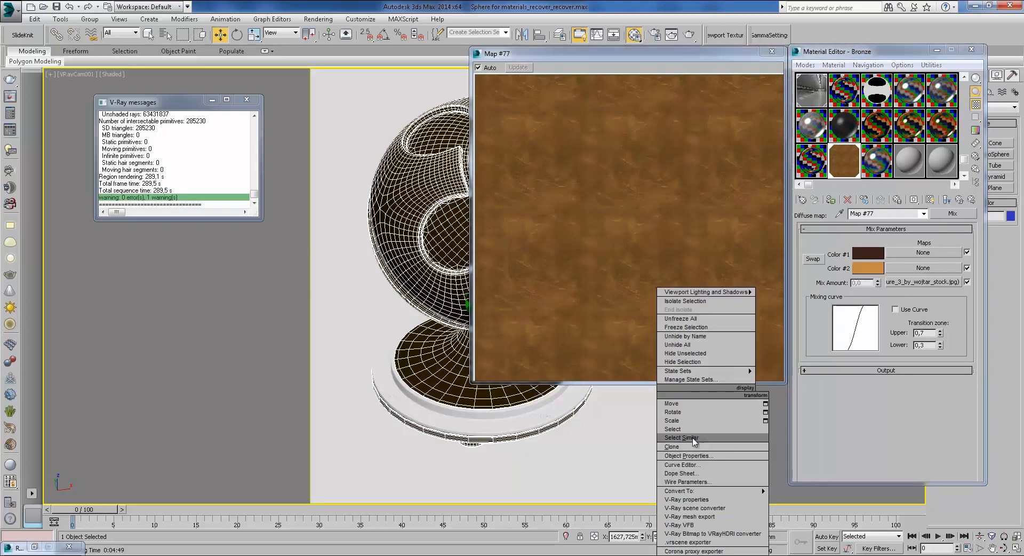
pyautogui.click(680, 524)
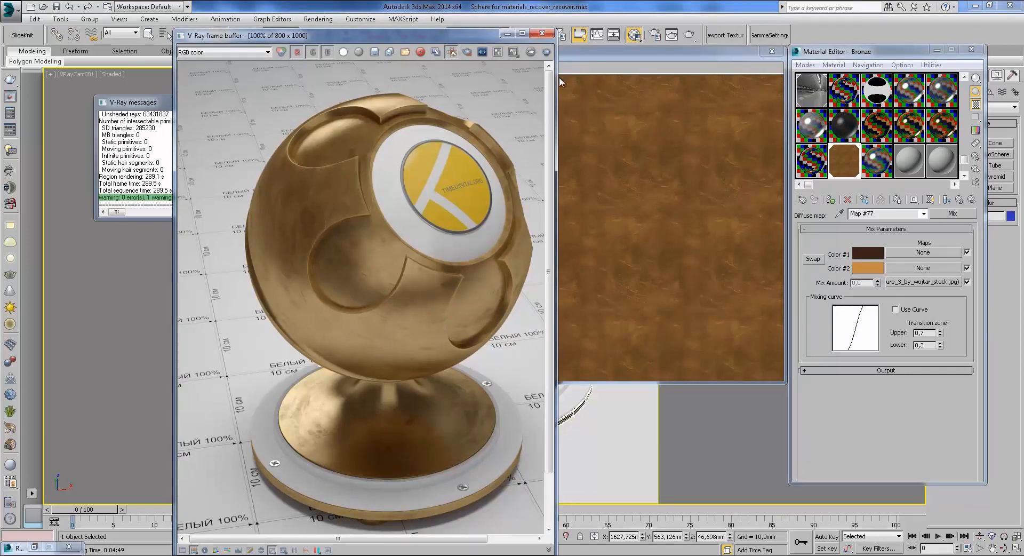
pyautogui.click(542, 33)
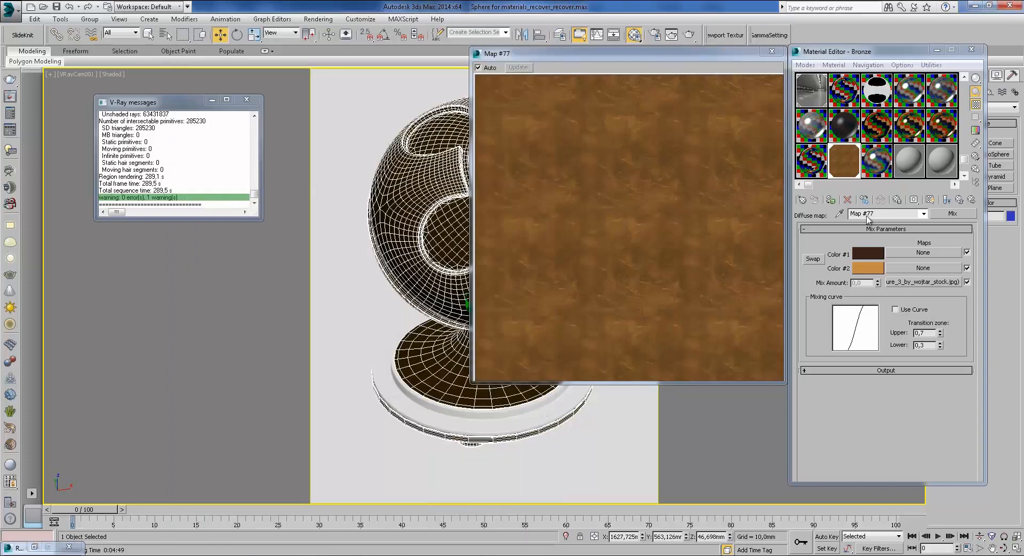
pyautogui.moveTo(627, 54); pyautogui.dragTo(706, 37)
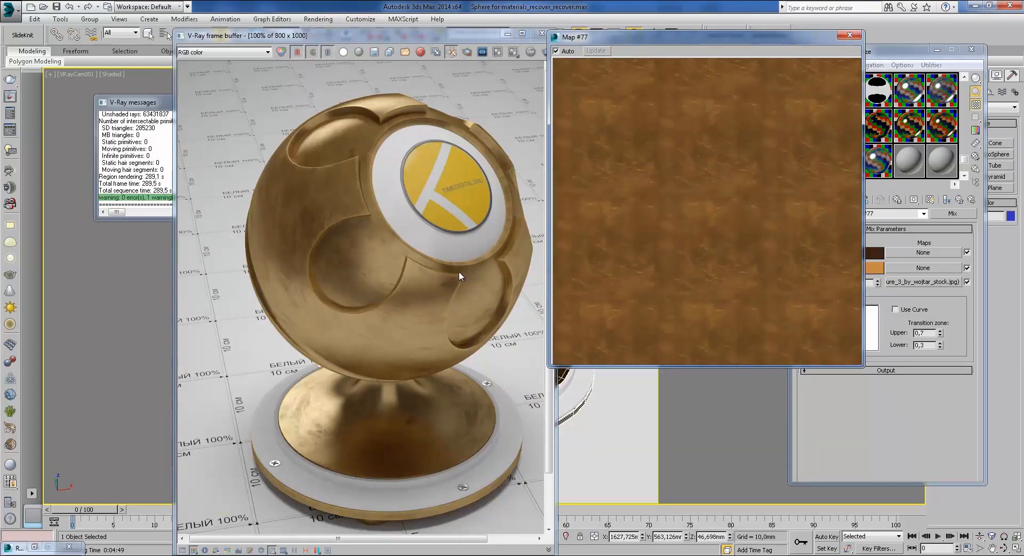
# Step: Arrange the bronze helmet photo beside the Map #77 preview to compare, then close the preview
pyautogui.click(367, 509)
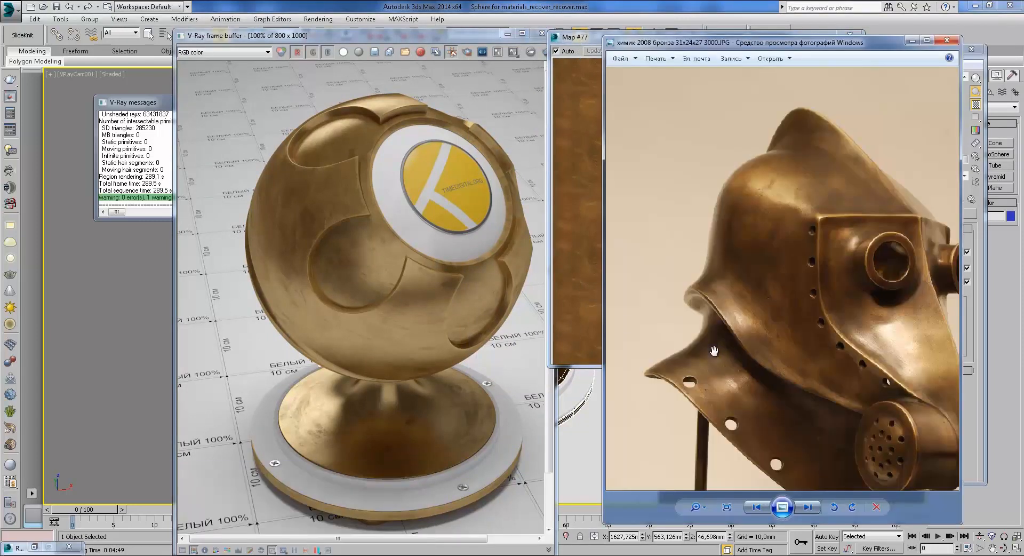
pyautogui.moveTo(587, 39); pyautogui.dragTo(433, 58)
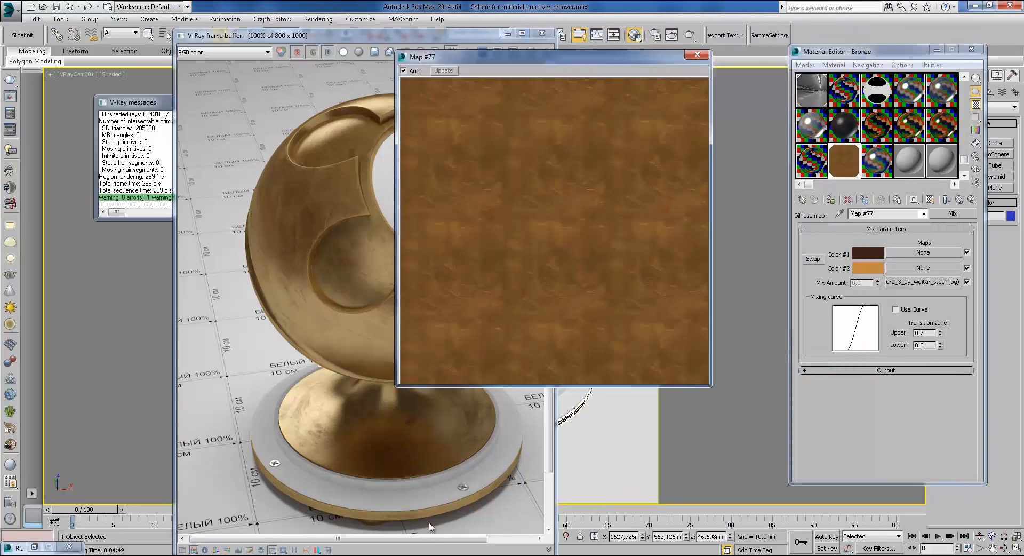
pyautogui.click(389, 516)
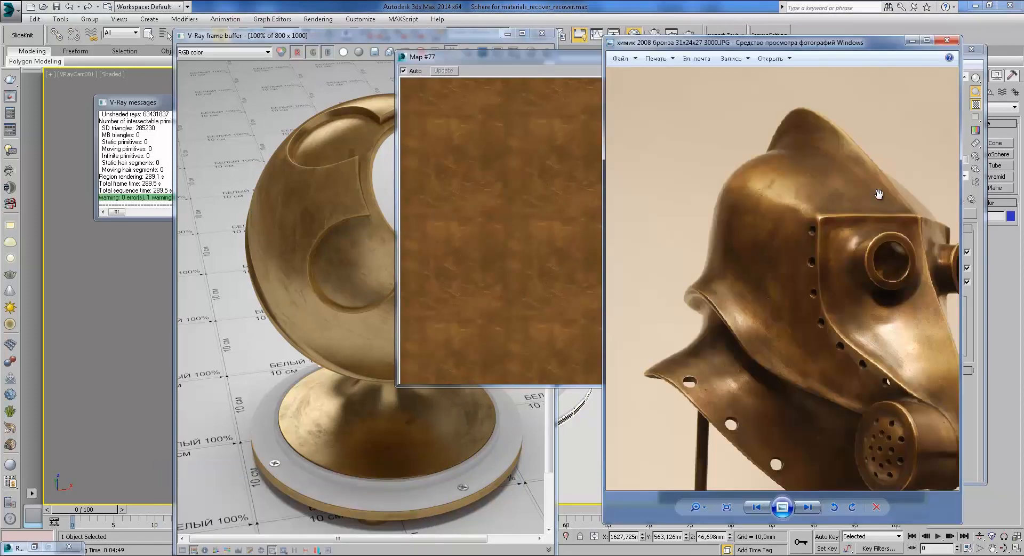
pyautogui.moveTo(673, 42); pyautogui.dragTo(761, 37)
pyautogui.moveTo(647, 65); pyautogui.dragTo(578, 48)
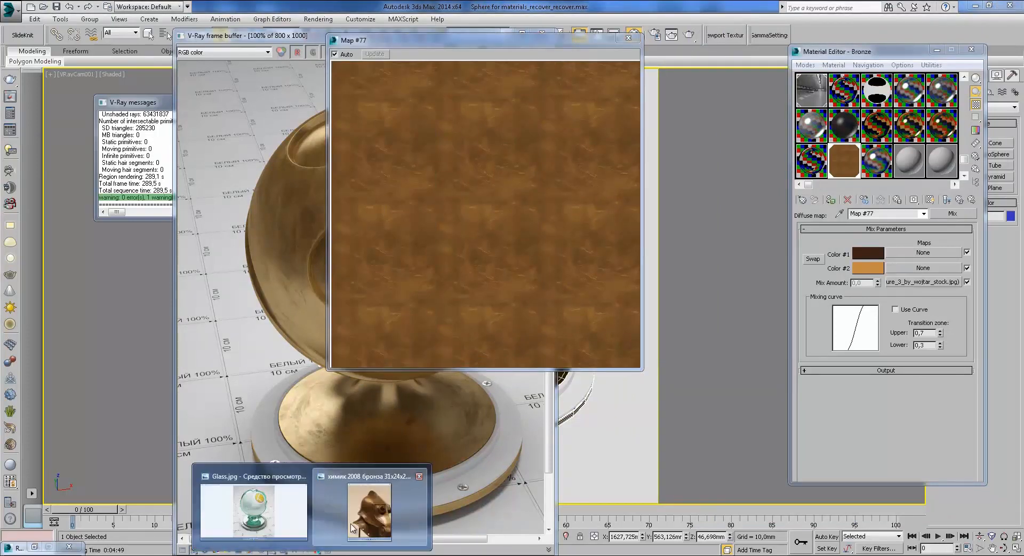
pyautogui.click(352, 512)
pyautogui.moveTo(740, 37); pyautogui.dragTo(700, 37)
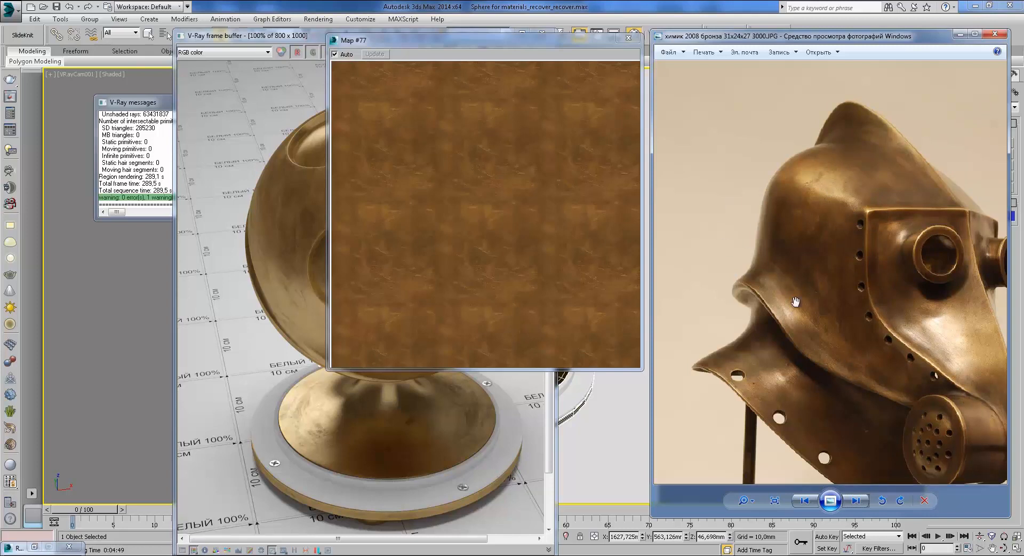
pyautogui.click(628, 38)
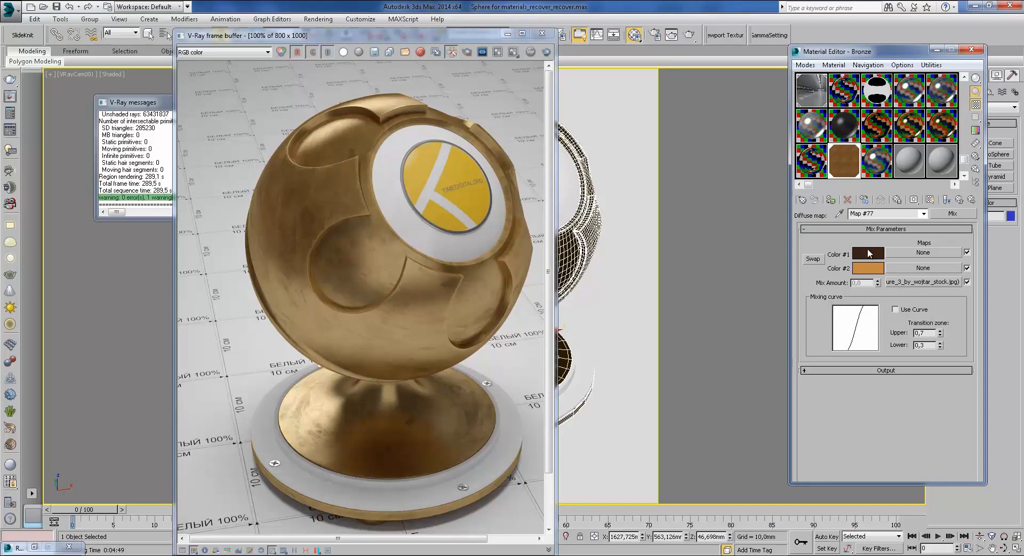
# Step: View the reflect mix's bronze bitmap full size and compare it with the helmet photo
pyautogui.click(960, 199)
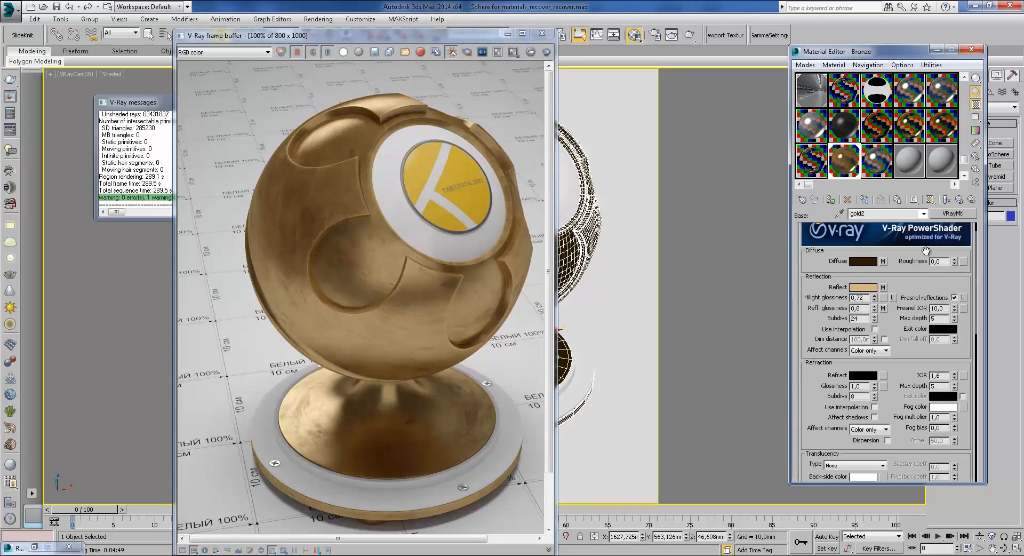
pyautogui.click(883, 287)
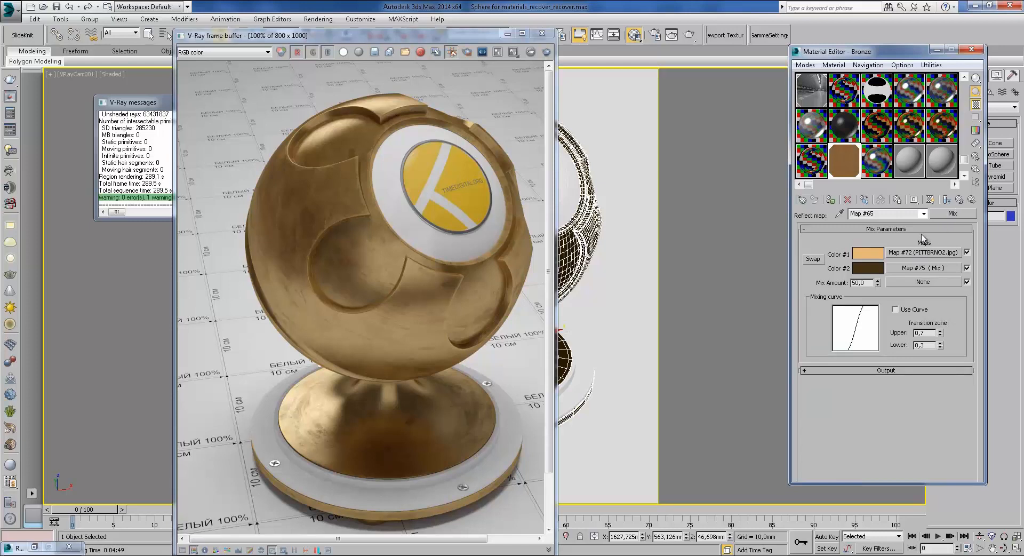
pyautogui.click(959, 202)
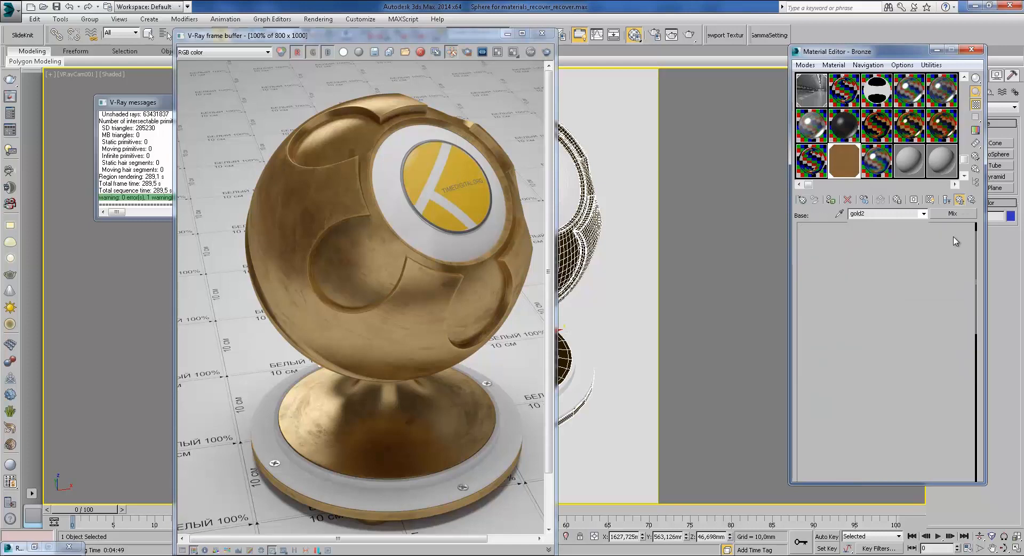
pyautogui.click(887, 287)
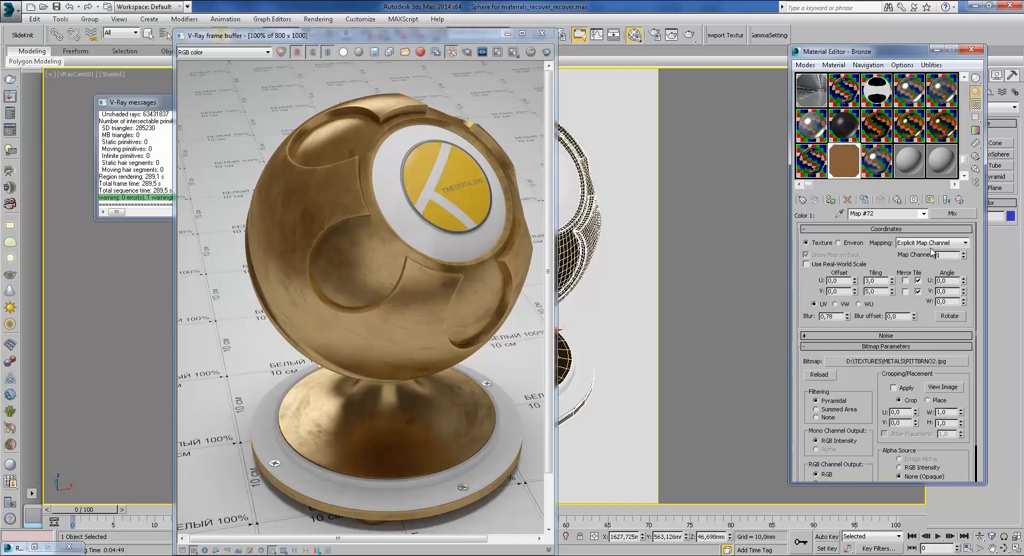
pyautogui.click(943, 387)
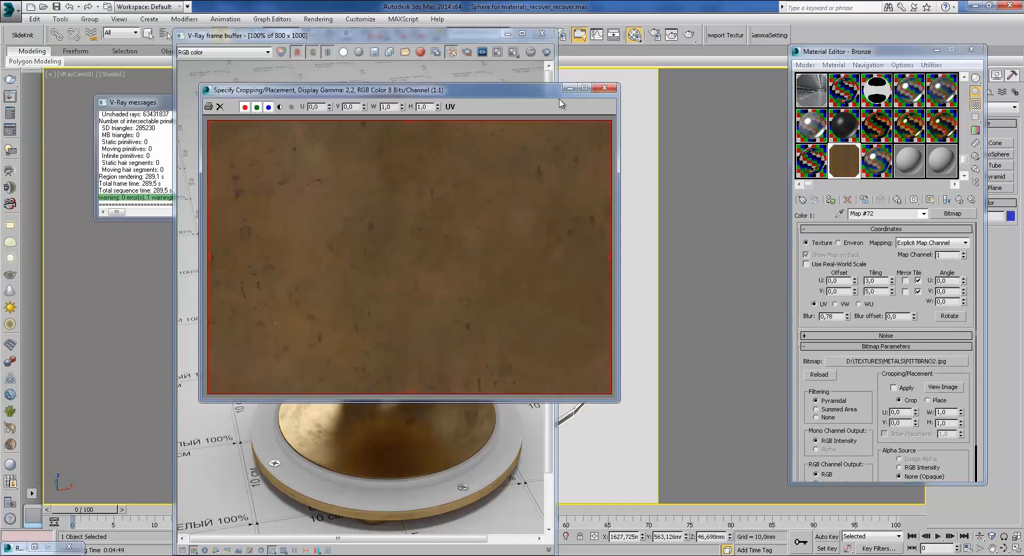
pyautogui.moveTo(538, 95); pyautogui.dragTo(667, 86)
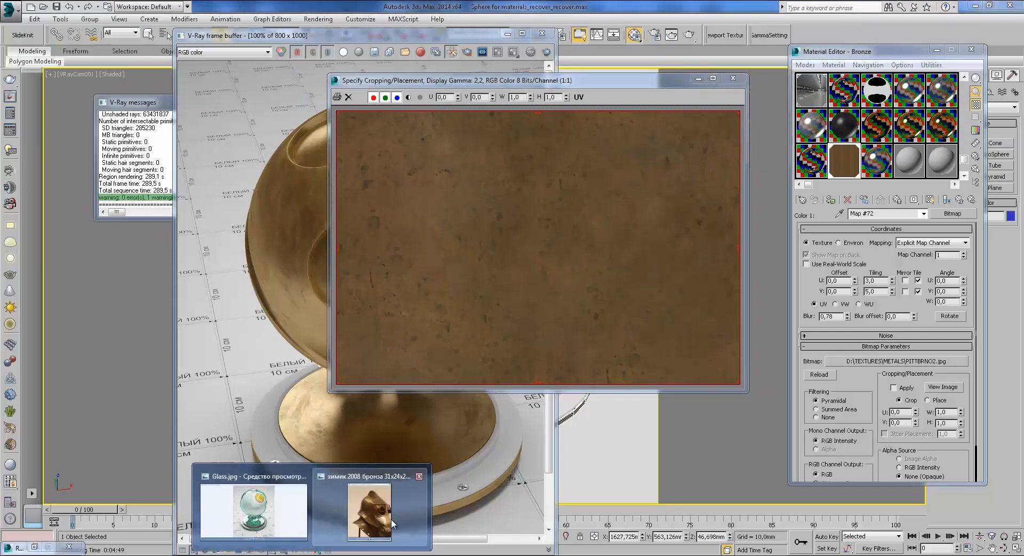
pyautogui.click(373, 534)
pyautogui.scroll(3, 860, 288)
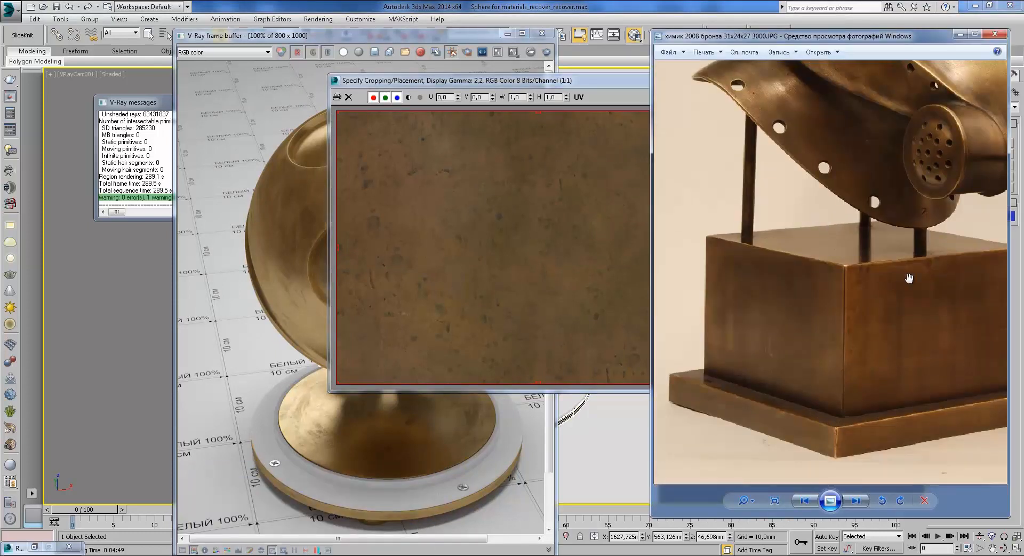
pyautogui.moveTo(583, 81); pyautogui.dragTo(525, 87)
pyautogui.click(679, 85)
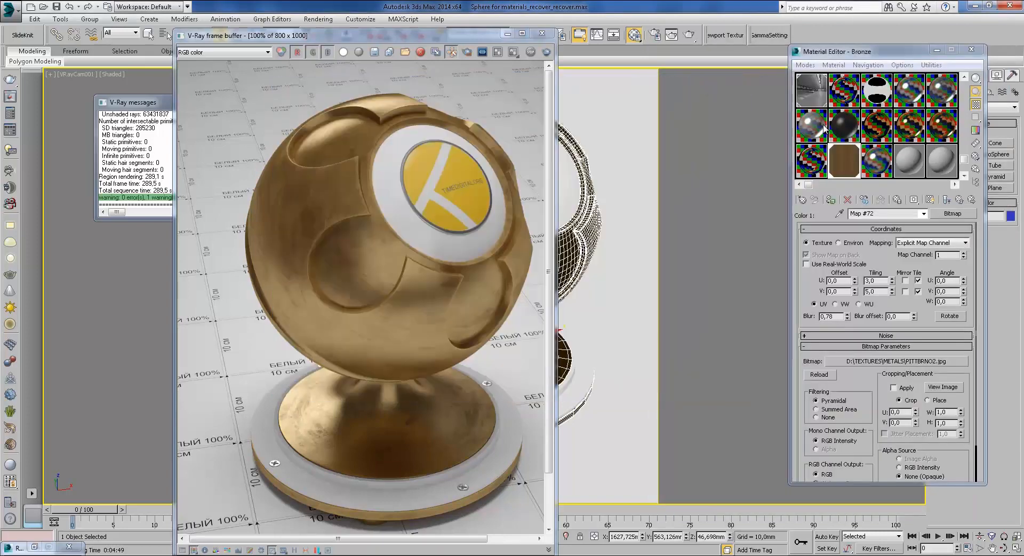
# Step: Step through the reflect mix's Map #75 and Map #76, enlarging the Map #75 preview
pyautogui.click(960, 199)
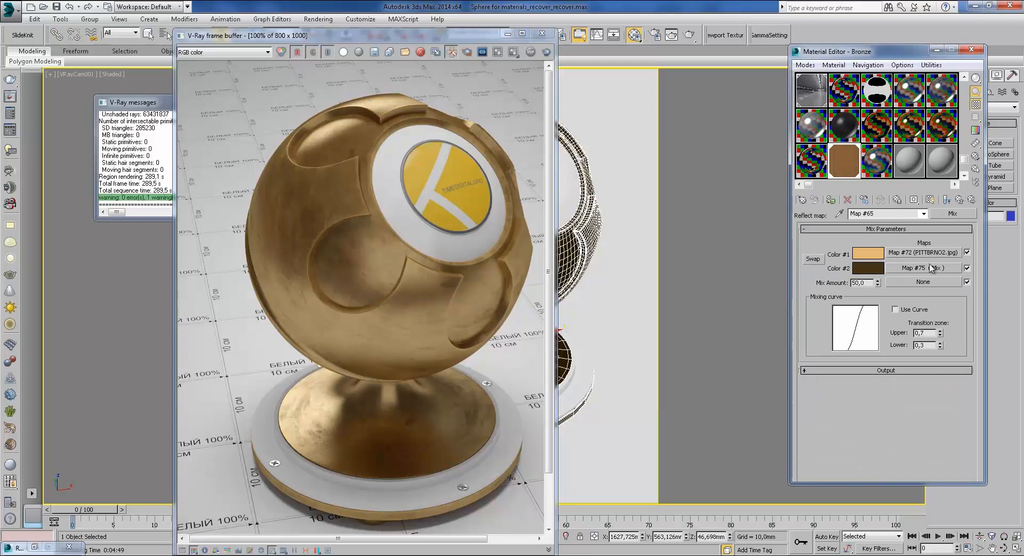
pyautogui.click(929, 268)
pyautogui.click(922, 283)
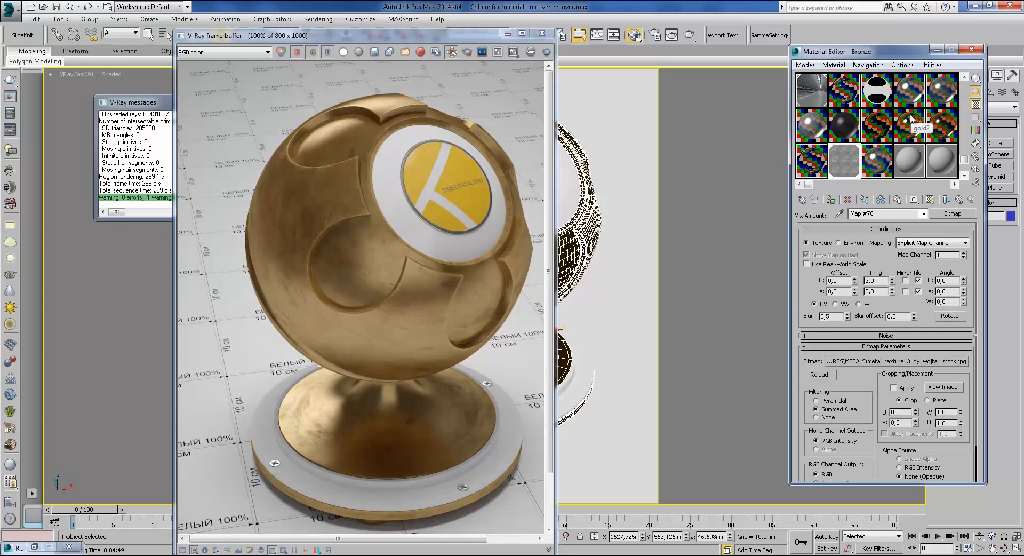
pyautogui.click(947, 200)
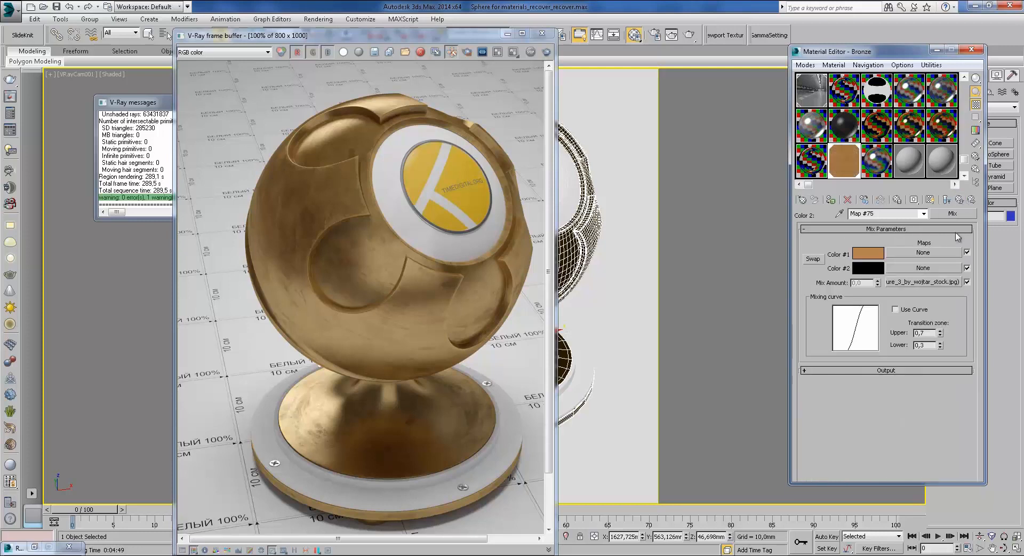
pyautogui.doubleClick(856, 171)
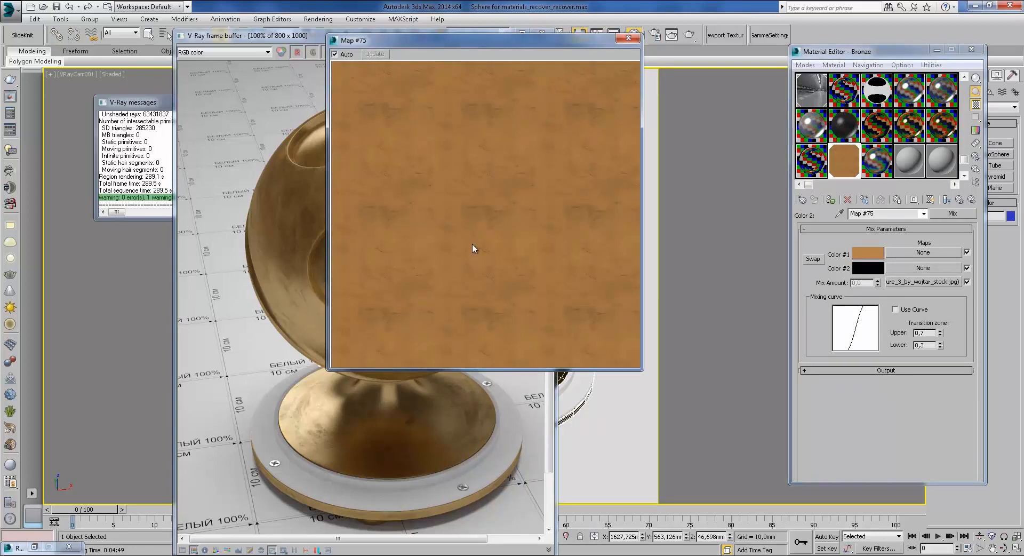
pyautogui.click(628, 38)
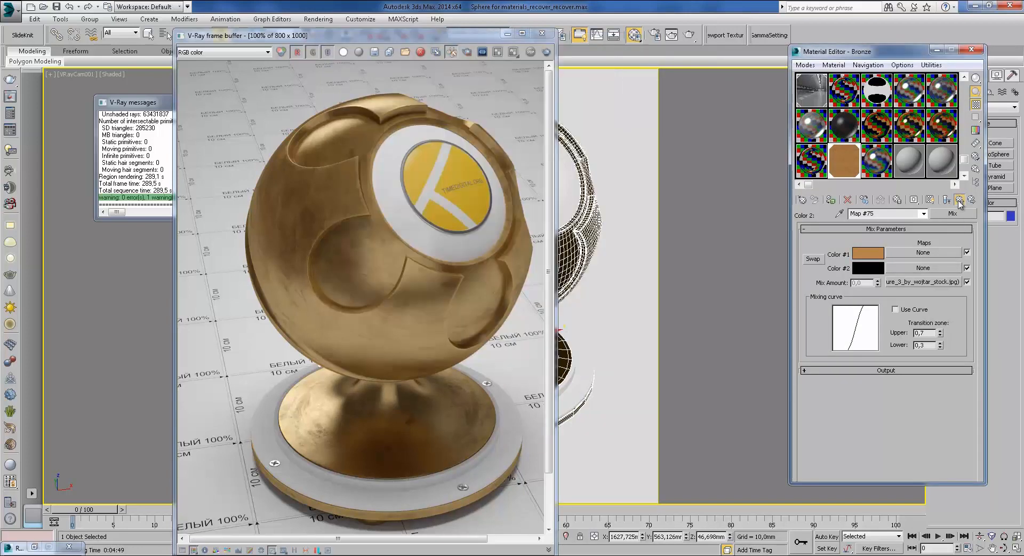
# Step: Enlarge the Map #65 reflect mix preview, close it, and return to gold2
pyautogui.click(948, 199)
pyautogui.doubleClick(850, 158)
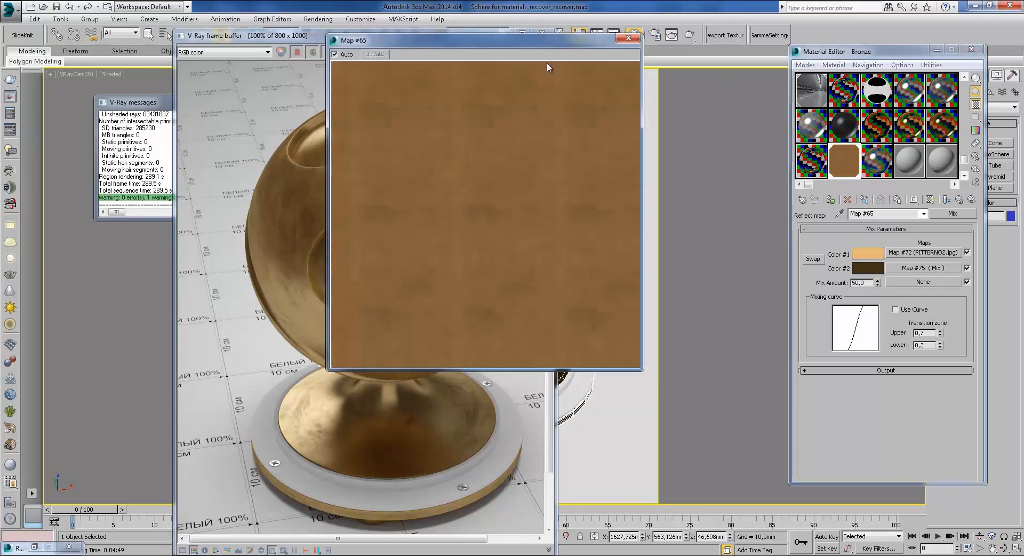
pyautogui.moveTo(622, 52); pyautogui.dragTo(766, 45)
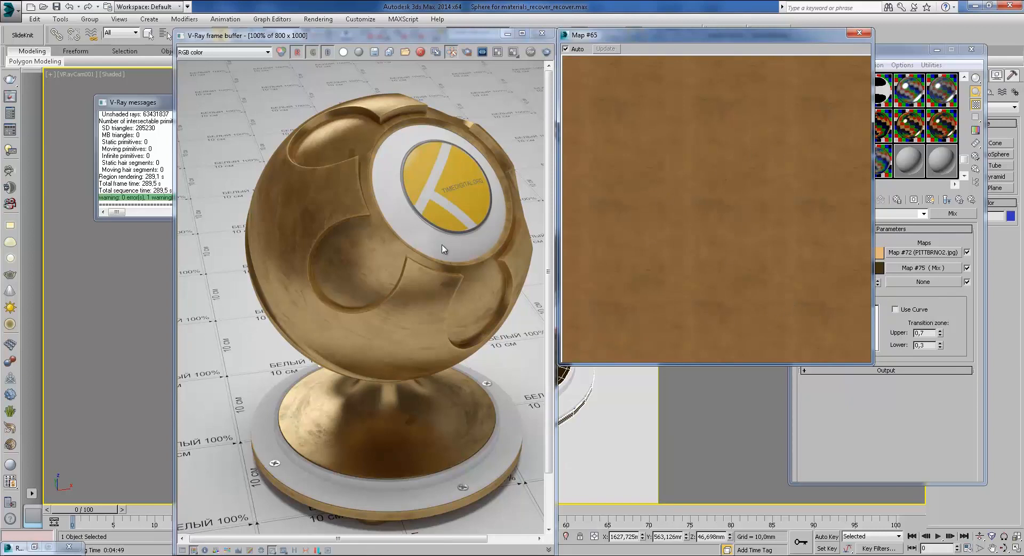
pyautogui.click(860, 33)
pyautogui.click(946, 199)
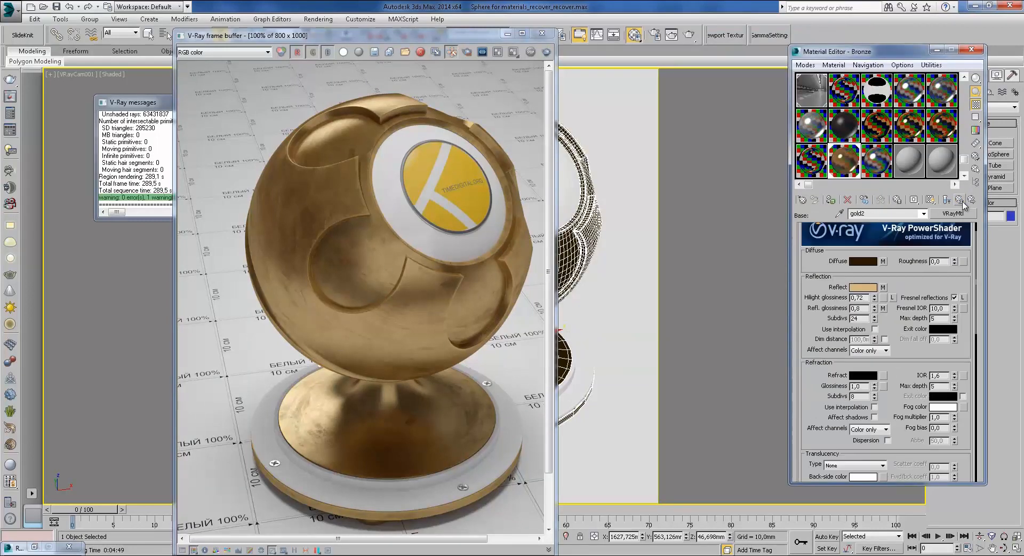
# Step: Open the Refl. glossiness Mix Map #78 and enlarge previews of its Map #76 and Map #79 bitmaps
pyautogui.click(883, 308)
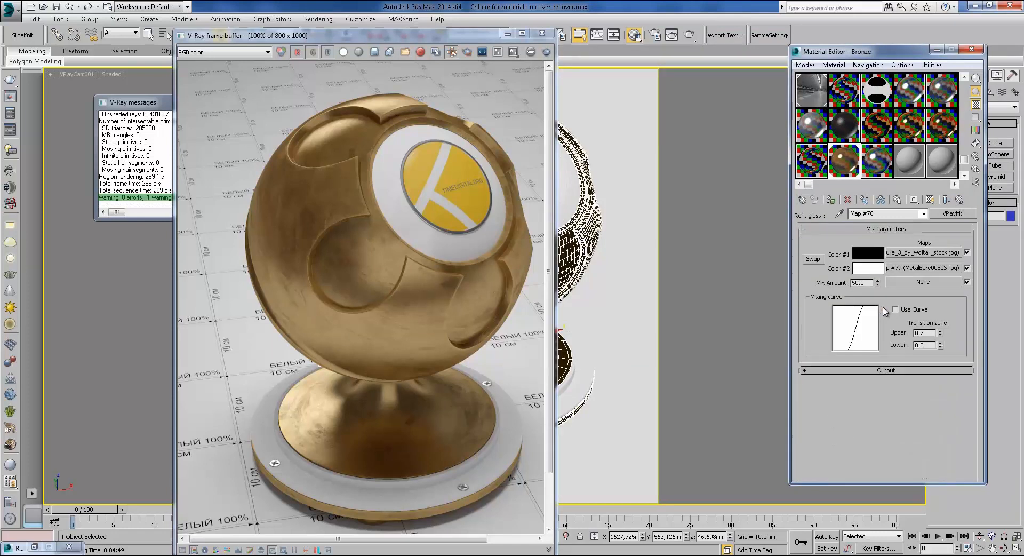
pyautogui.click(937, 254)
pyautogui.doubleClick(859, 178)
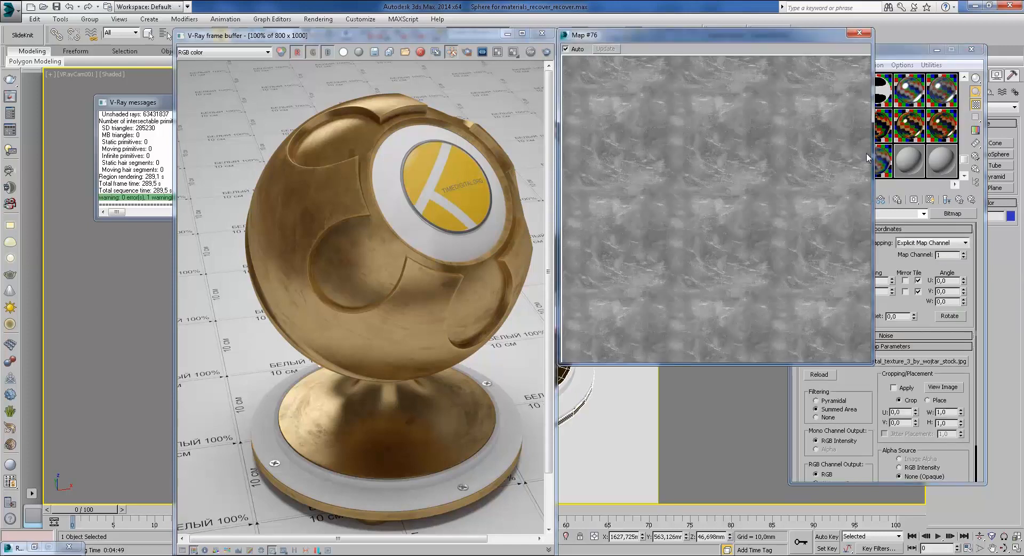
pyautogui.click(866, 32)
pyautogui.click(959, 200)
pyautogui.click(937, 270)
pyautogui.doubleClick(850, 162)
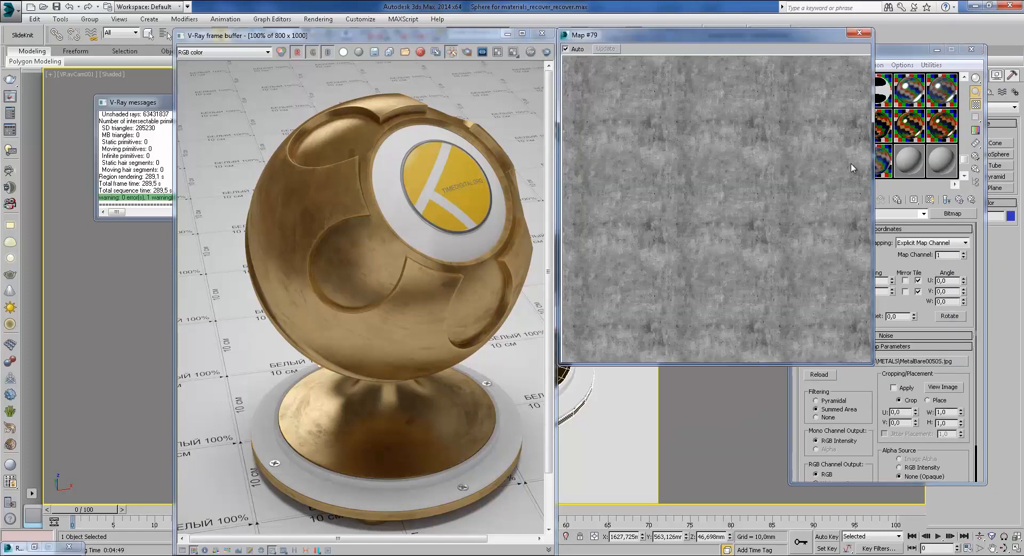
pyautogui.click(860, 35)
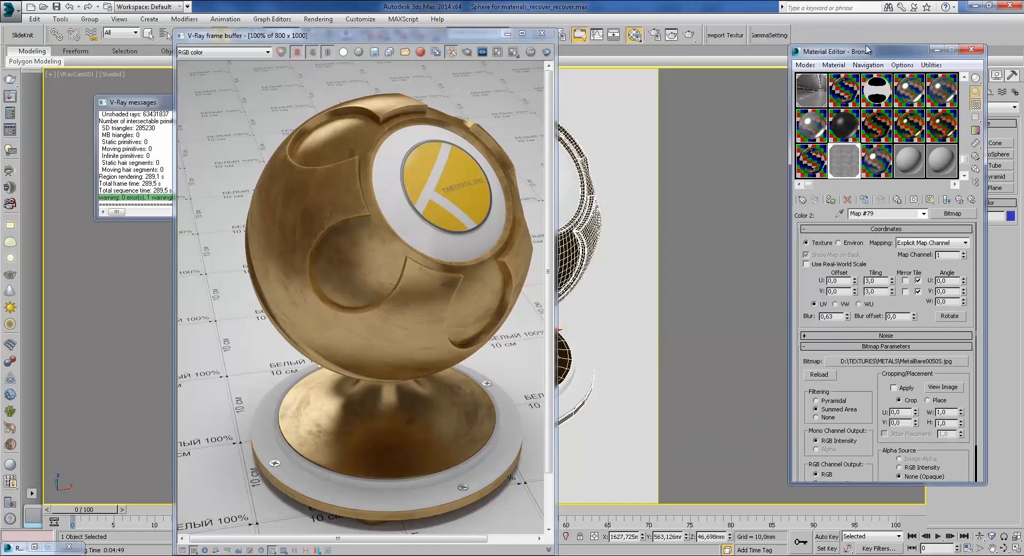
pyautogui.click(960, 201)
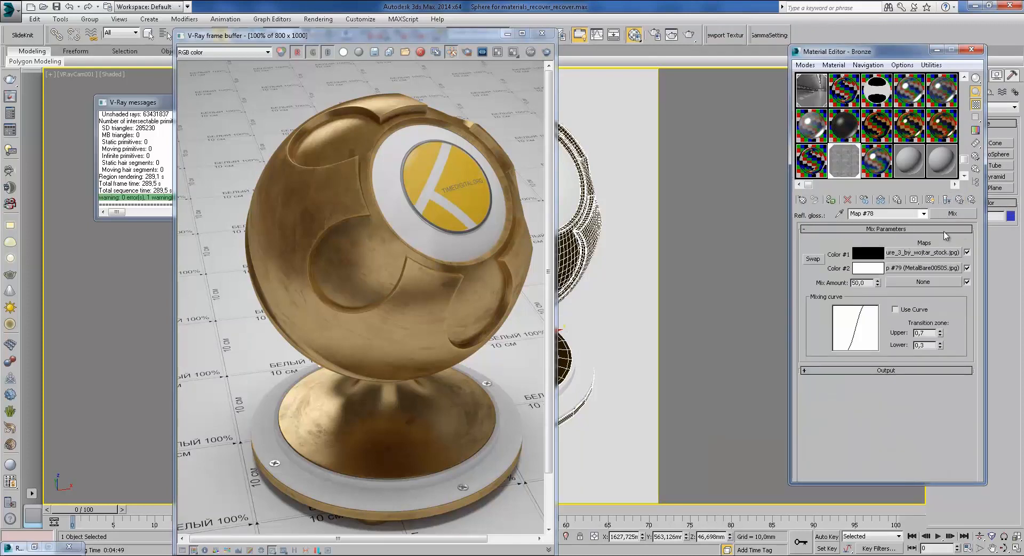
# Step: Back at gold2, review the 0,72 highlight glossiness and 0,8 reflection glossiness values
pyautogui.click(959, 201)
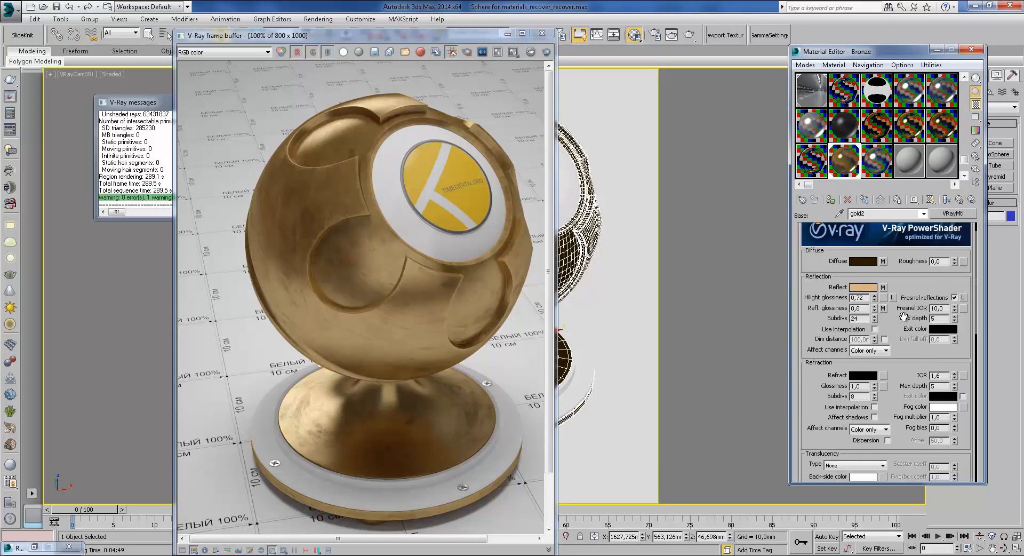
pyautogui.scroll(-2, 933, 288)
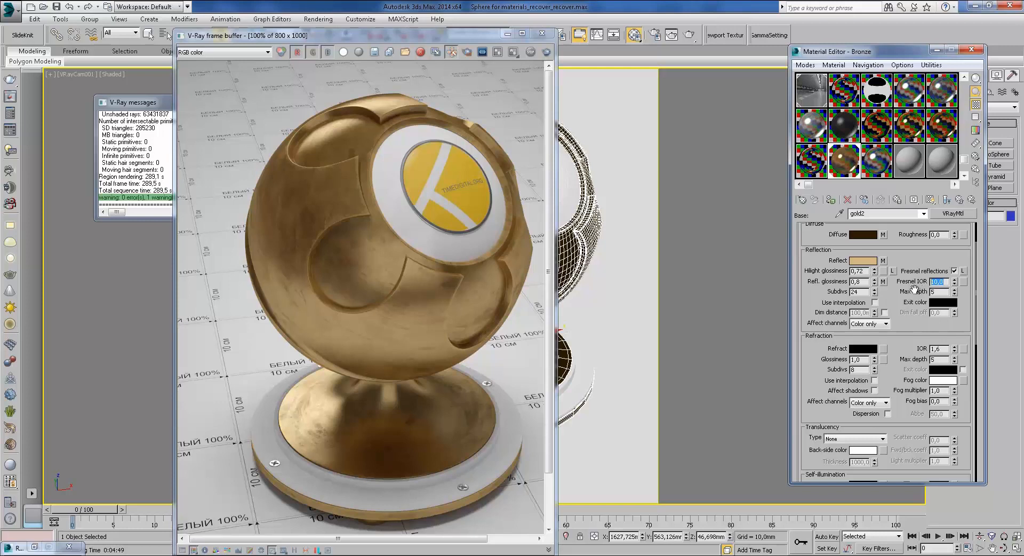
pyautogui.click(839, 267)
pyautogui.moveTo(904, 338); pyautogui.dragTo(902, 314)
pyautogui.moveTo(860, 267); pyautogui.dragTo(832, 266)
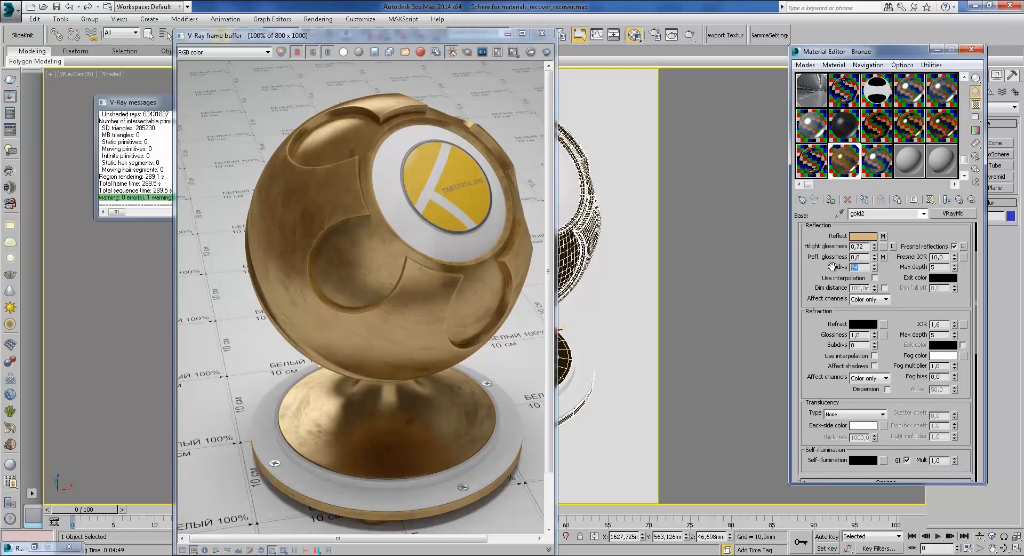
pyautogui.doubleClick(860, 246)
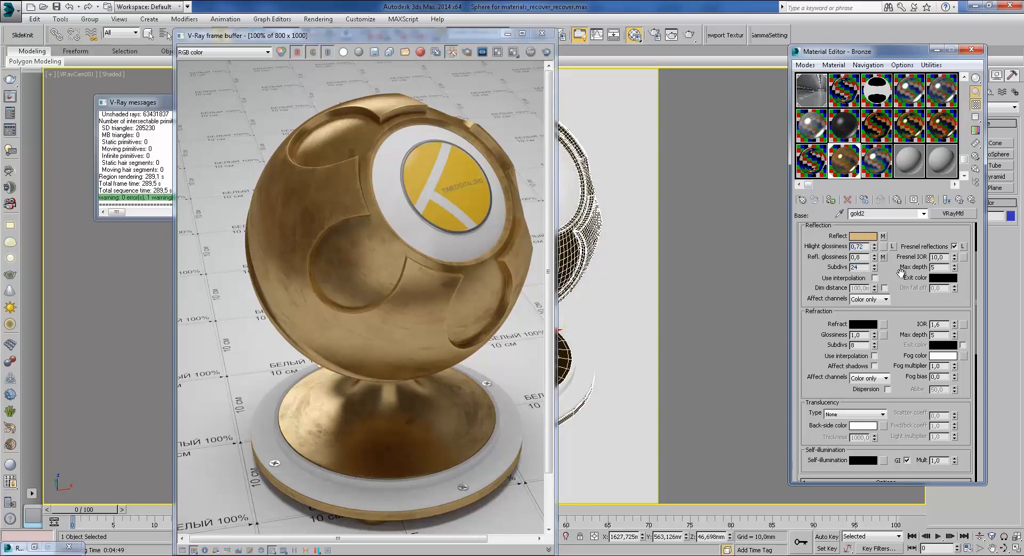
pyautogui.doubleClick(855, 257)
pyautogui.moveTo(895, 370)
pyautogui.mouseDown()
pyautogui.moveTo(894, 360)
pyautogui.moveTo(893, 382)
pyautogui.mouseUp()
pyautogui.moveTo(909, 300); pyautogui.dragTo(900, 359)
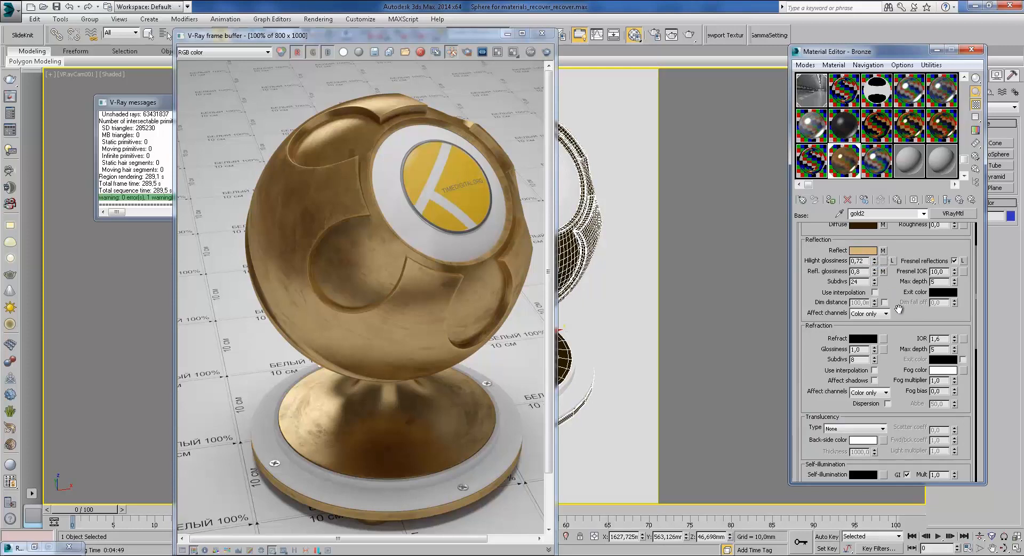
pyautogui.moveTo(898, 290); pyautogui.dragTo(900, 349)
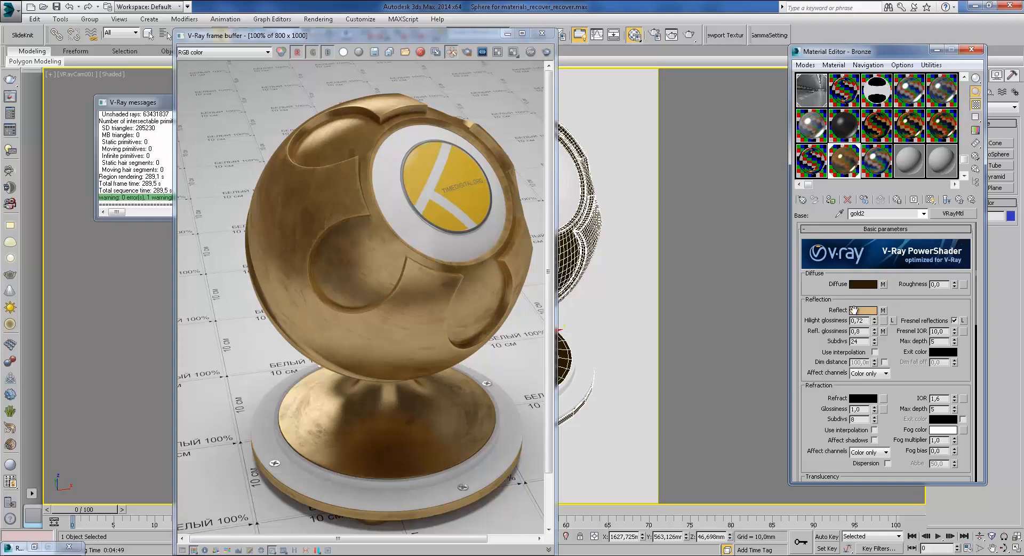
pyautogui.click(883, 310)
pyautogui.click(918, 257)
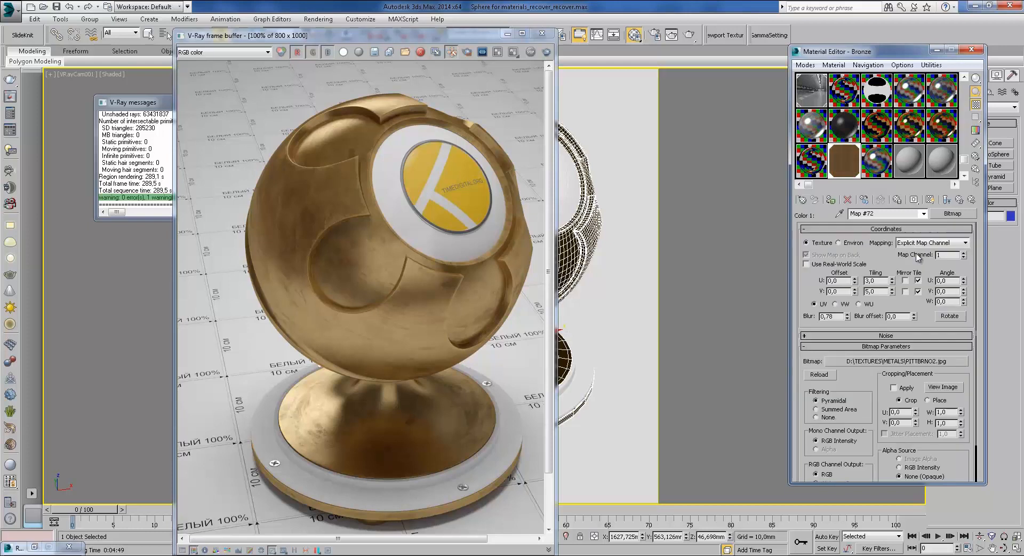
pyautogui.click(960, 201)
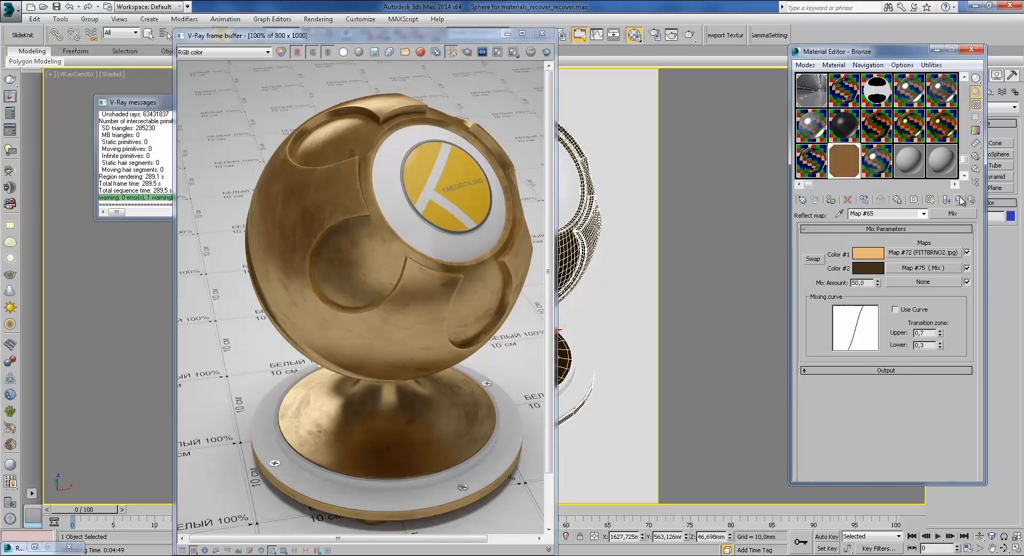
pyautogui.click(910, 268)
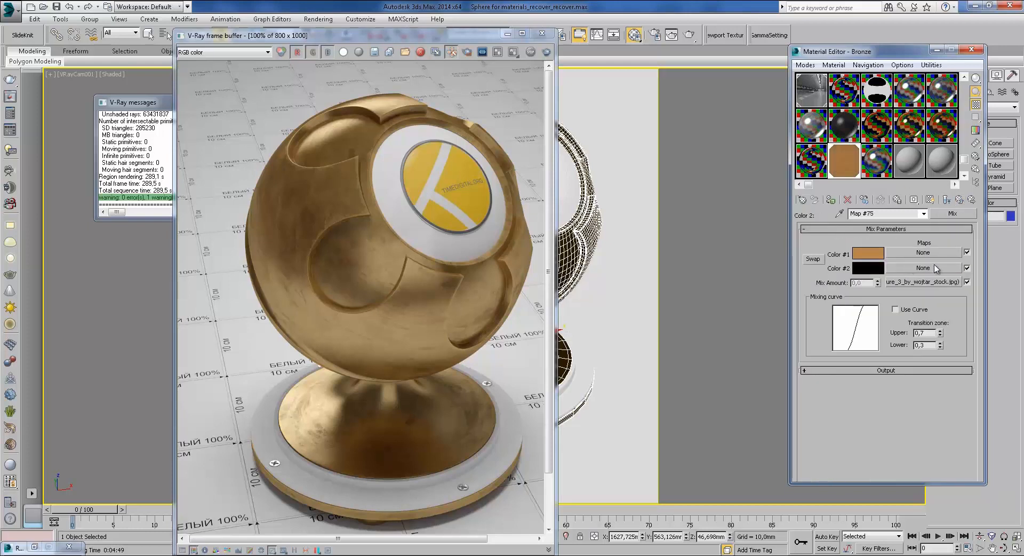
pyautogui.click(961, 200)
pyautogui.click(960, 200)
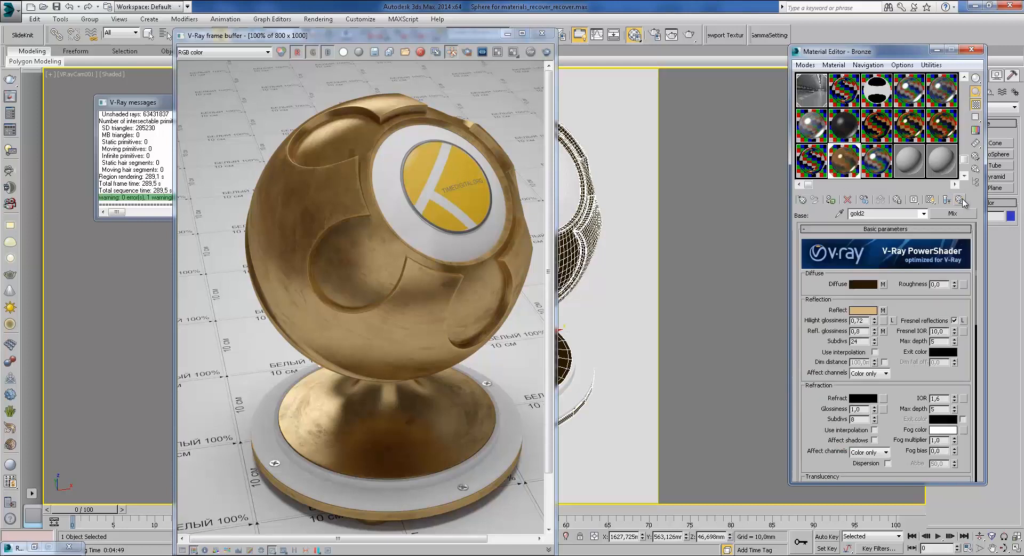
pyautogui.click(882, 331)
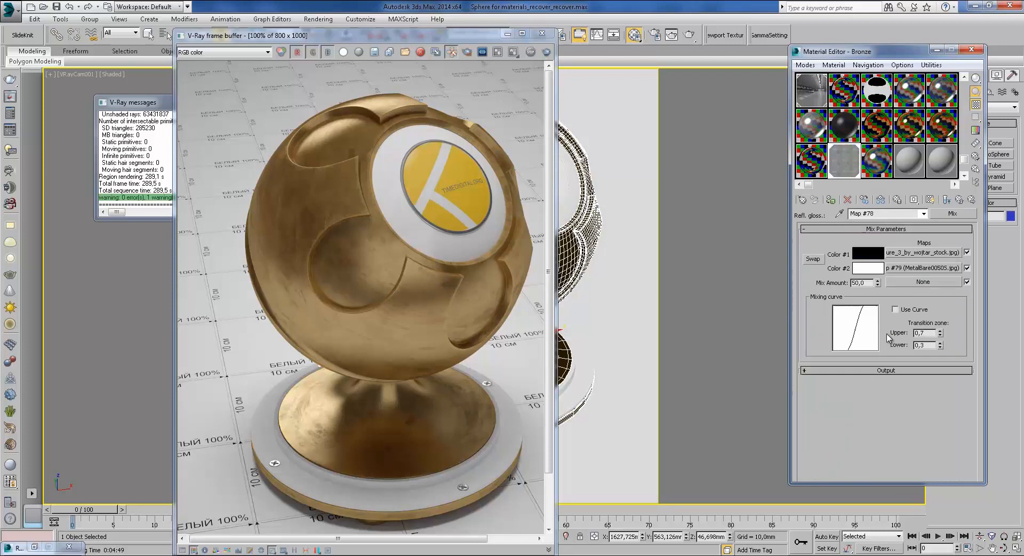
pyautogui.click(959, 199)
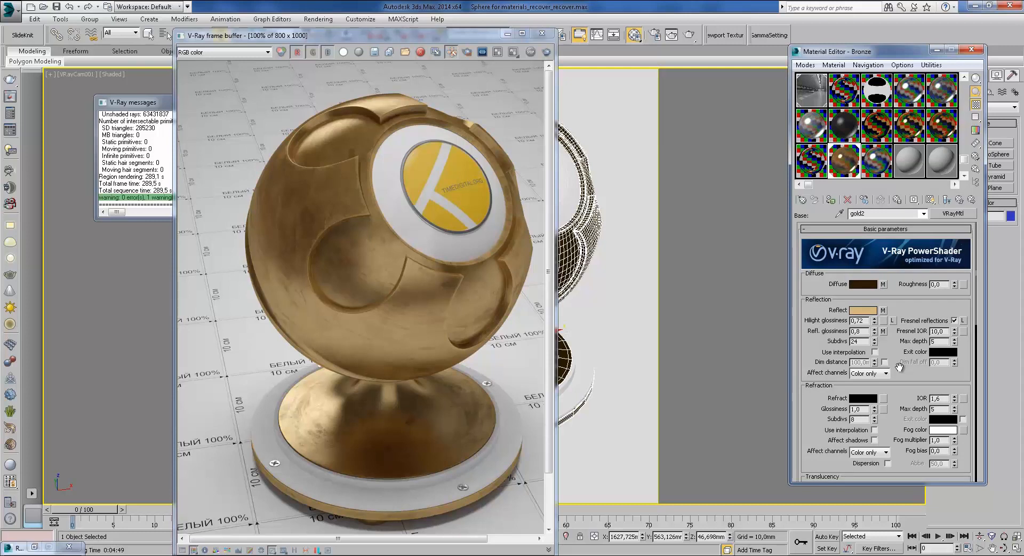
pyautogui.moveTo(889, 347); pyautogui.dragTo(893, 337)
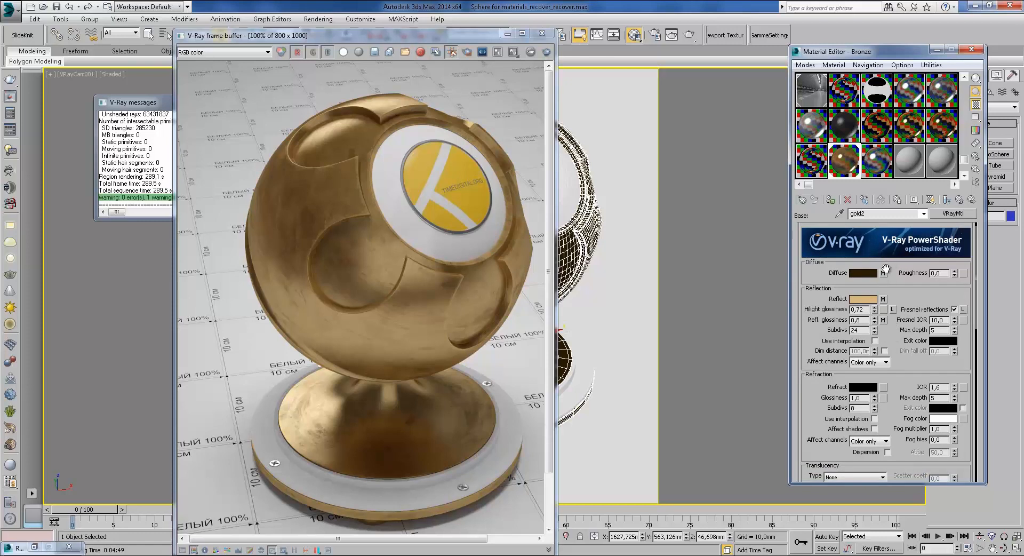
pyautogui.scroll(-5, 889, 269)
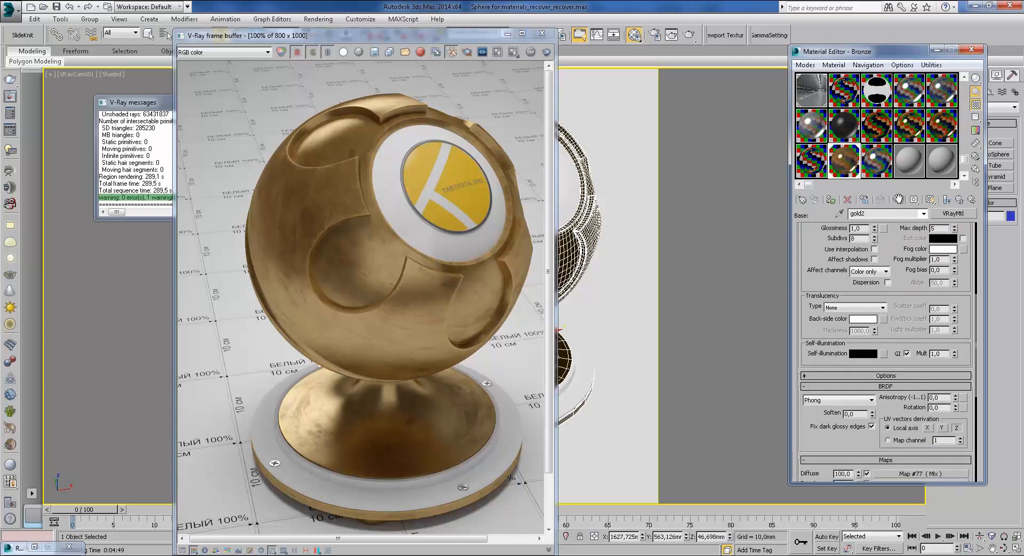
pyautogui.scroll(5, 888, 273)
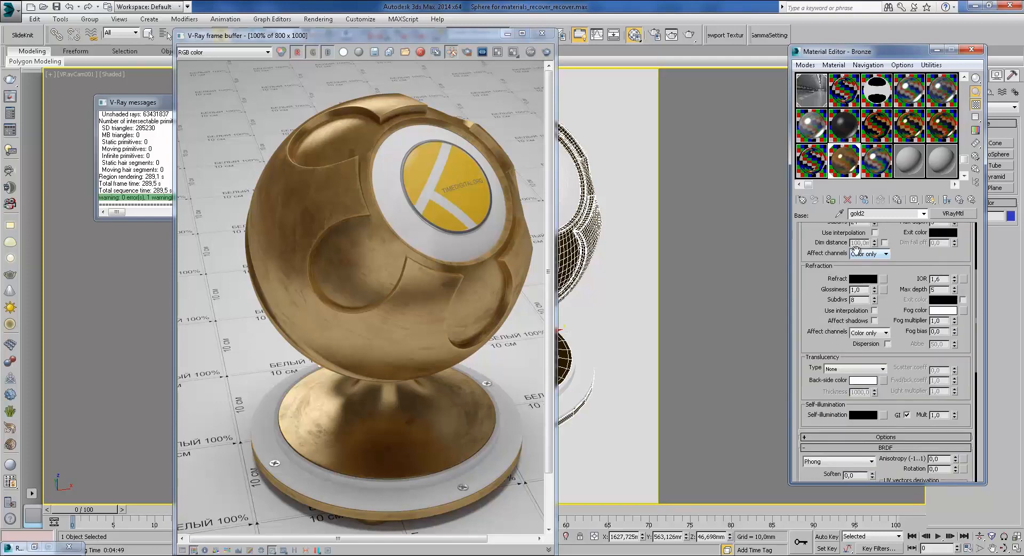
pyautogui.scroll(3, 890, 227)
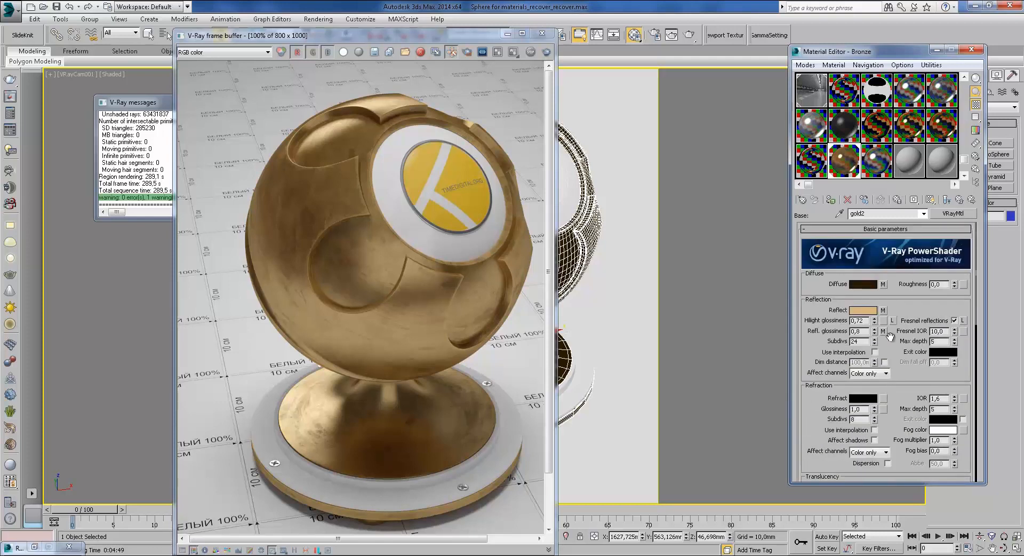
pyautogui.click(883, 284)
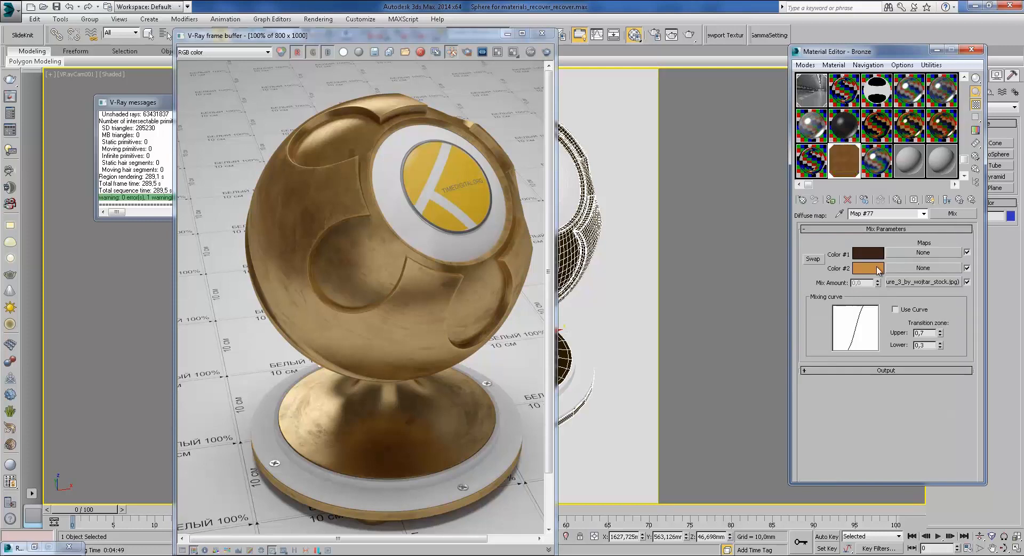
pyautogui.click(946, 200)
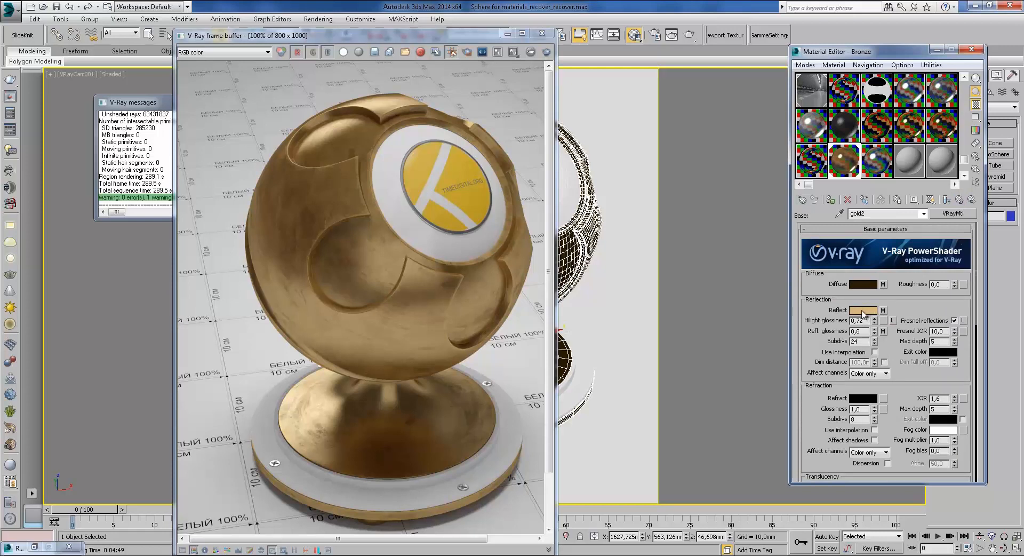
pyautogui.click(882, 310)
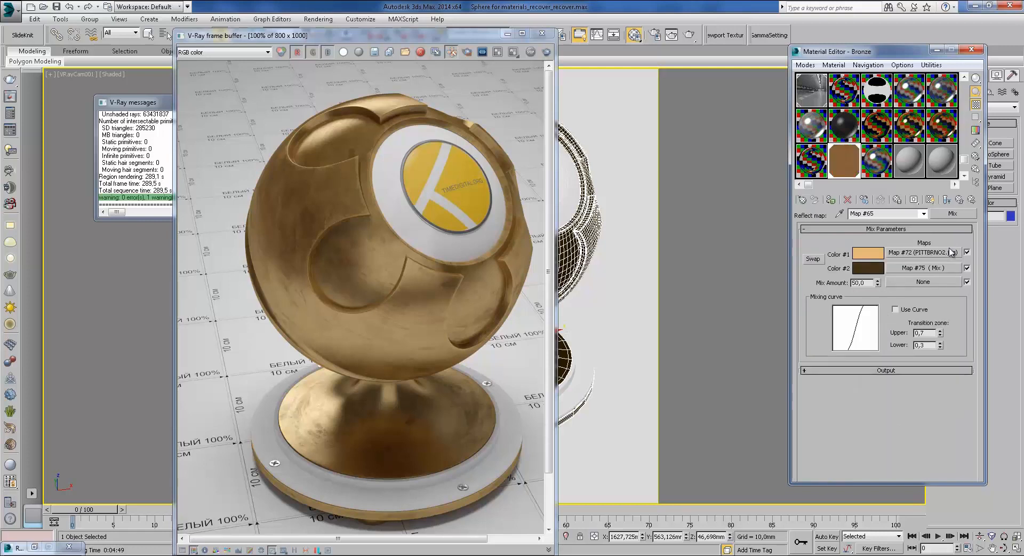
pyautogui.click(958, 201)
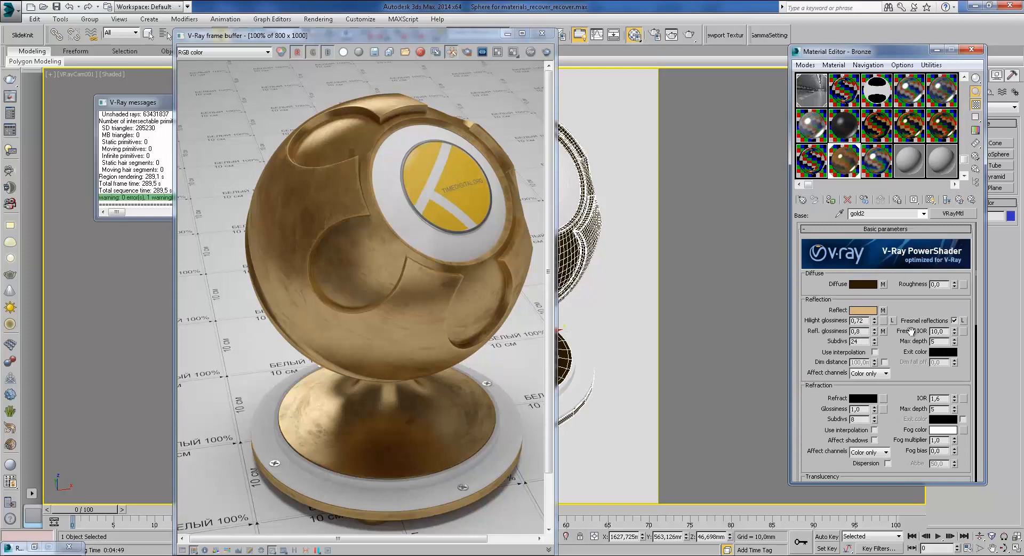
pyautogui.scroll(-2, 906, 373)
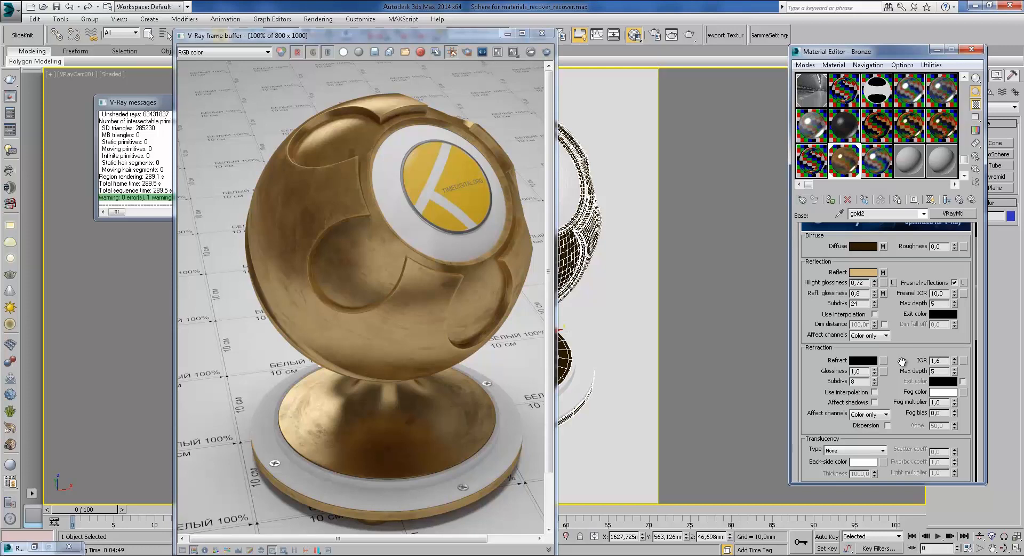
# Step: Scroll gold2's rollouts and confirm the BRDF shading type stays Phong
pyautogui.moveTo(894, 384); pyautogui.dragTo(884, 262)
pyautogui.moveTo(900, 302); pyautogui.dragTo(871, 225)
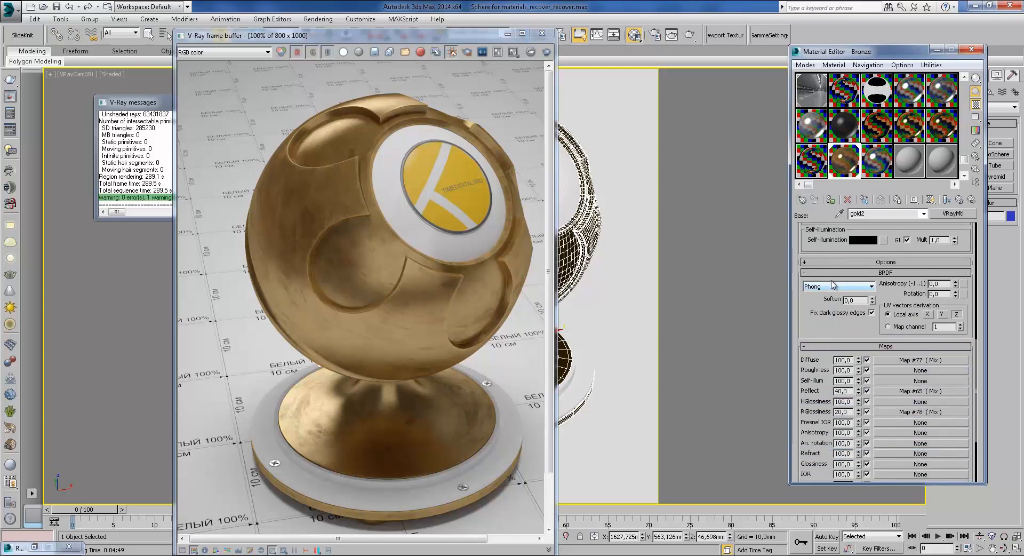
pyautogui.moveTo(815, 305); pyautogui.dragTo(820, 392)
pyautogui.click(832, 377)
pyautogui.click(885, 326)
pyautogui.moveTo(887, 273); pyautogui.dragTo(895, 380)
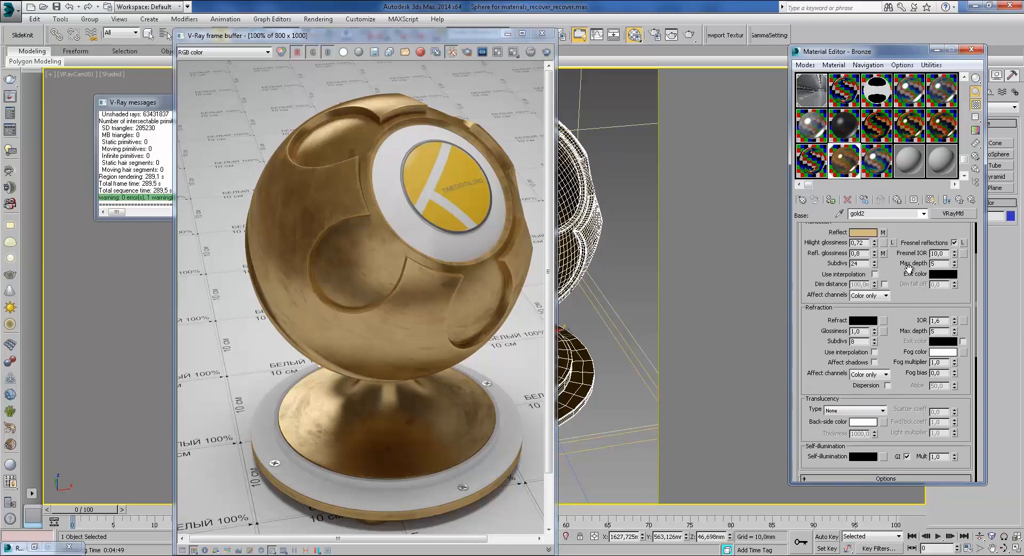
pyautogui.moveTo(914, 255); pyautogui.dragTo(883, 312)
pyautogui.scroll(-5, 899, 358)
pyautogui.moveTo(840, 412); pyautogui.dragTo(854, 334)
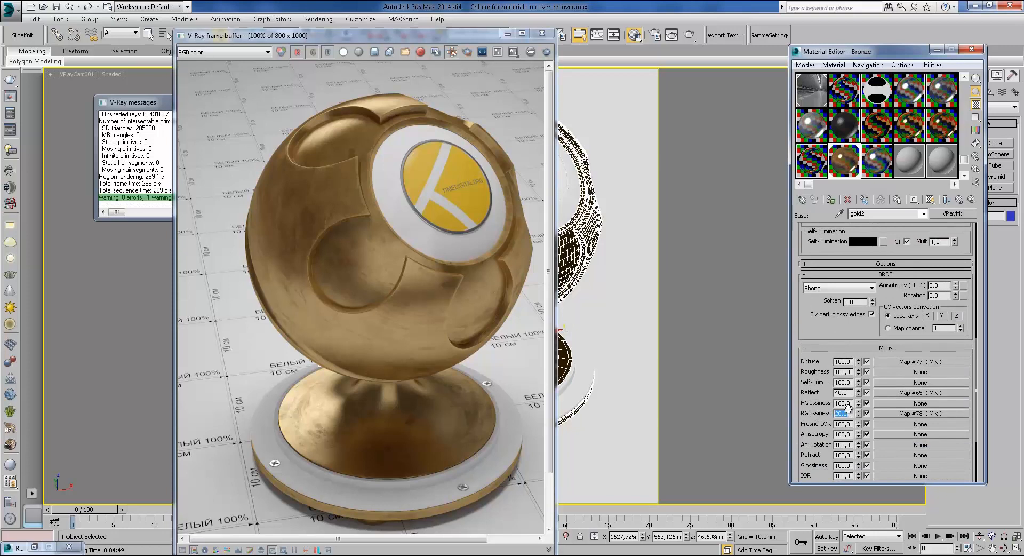
# Step: Preview the RGlossiness Mix Map #78 and check its 20,0 map strength
pyautogui.click(906, 414)
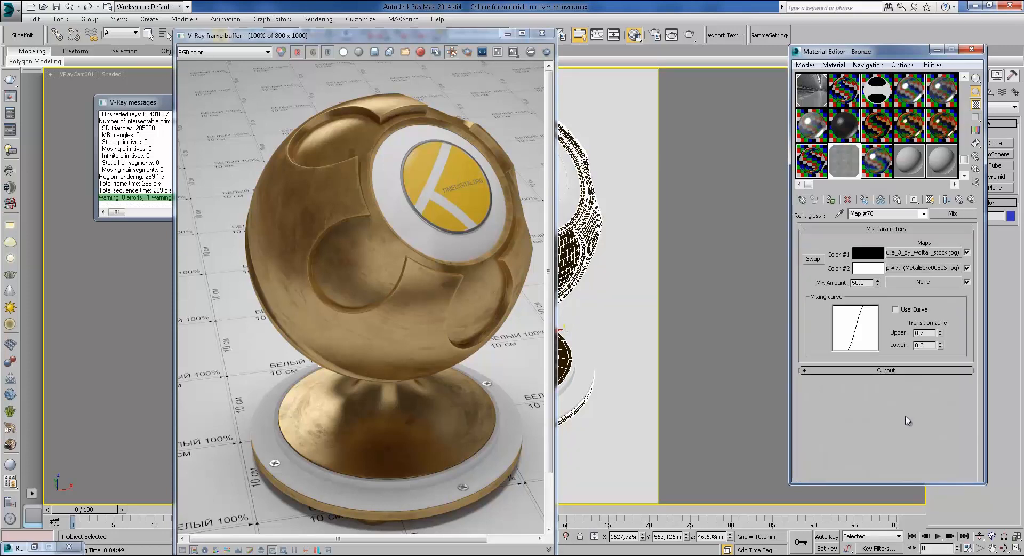
pyautogui.doubleClick(850, 165)
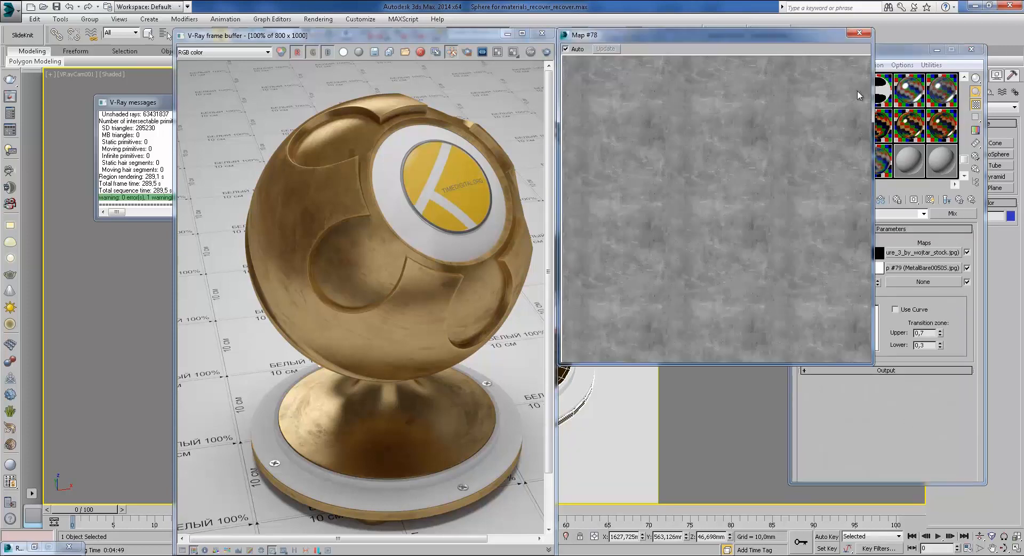
pyautogui.click(859, 33)
pyautogui.click(959, 199)
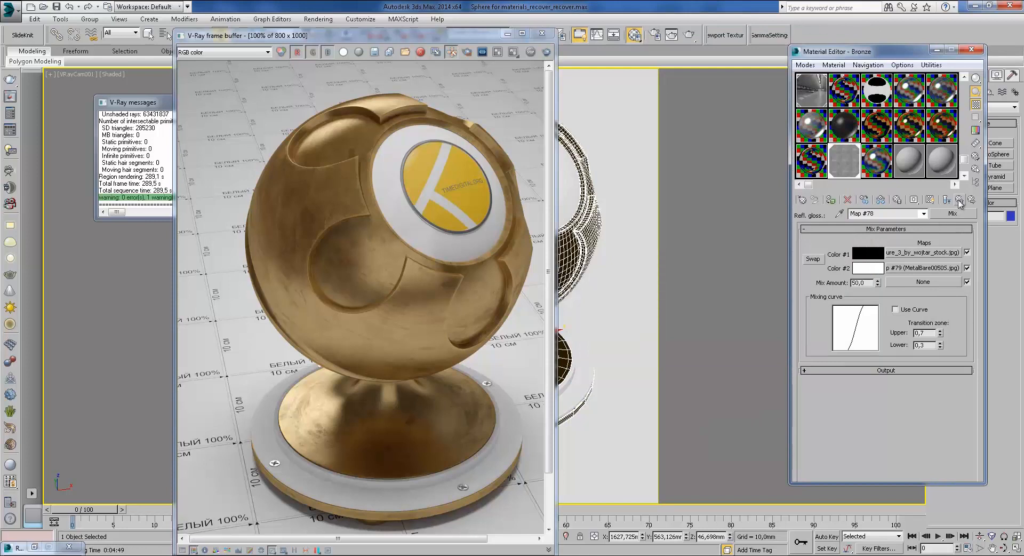
pyautogui.doubleClick(843, 413)
# Step: Inspect the Bump Mix Map #84 and its sub-map, then climb back up to the Bronze blend material
pyautogui.scroll(10, 853, 325)
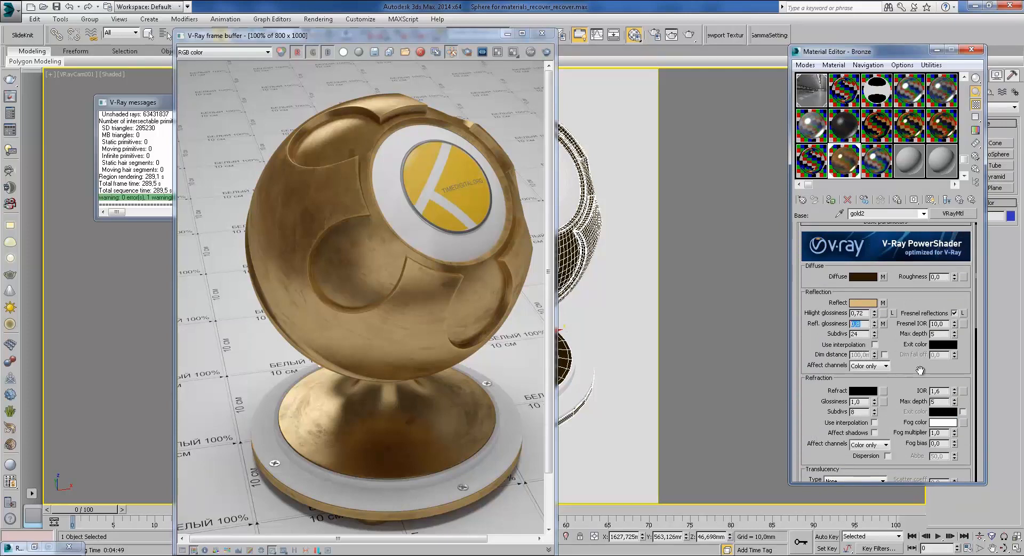
pyautogui.scroll(-10, 907, 373)
pyautogui.scroll(-5, 840, 398)
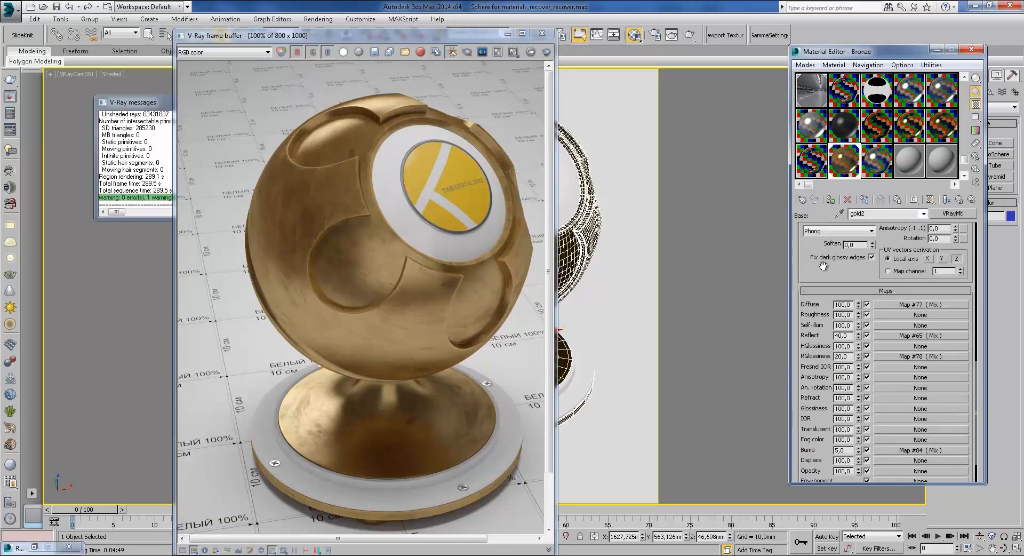
pyautogui.click(900, 450)
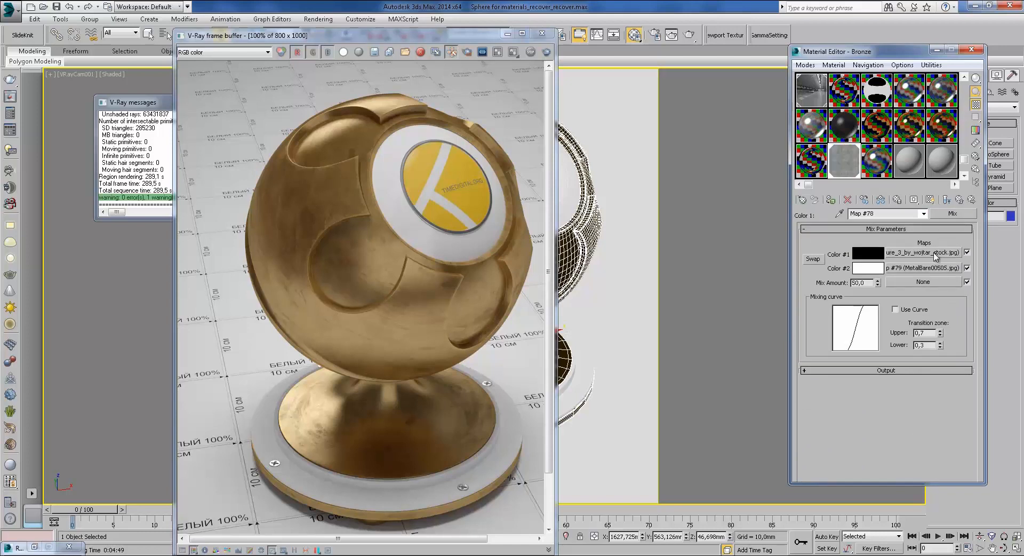
pyautogui.click(959, 199)
pyautogui.click(959, 201)
pyautogui.click(958, 202)
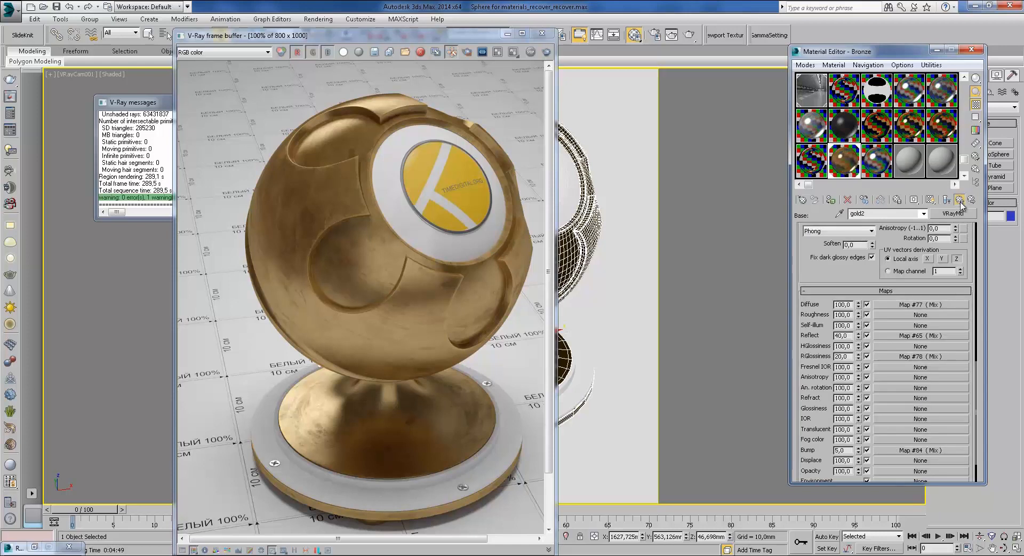
pyautogui.click(960, 201)
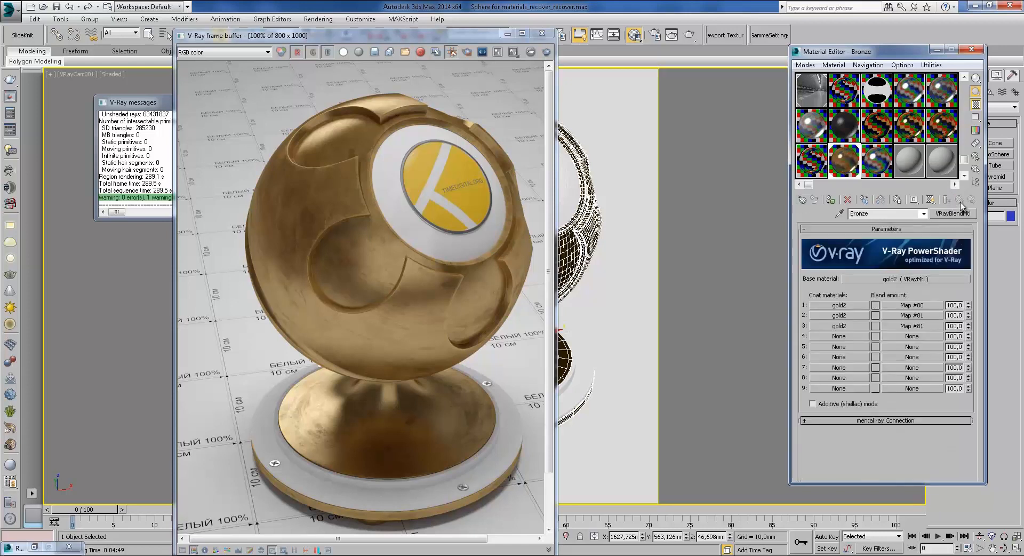
pyautogui.click(847, 306)
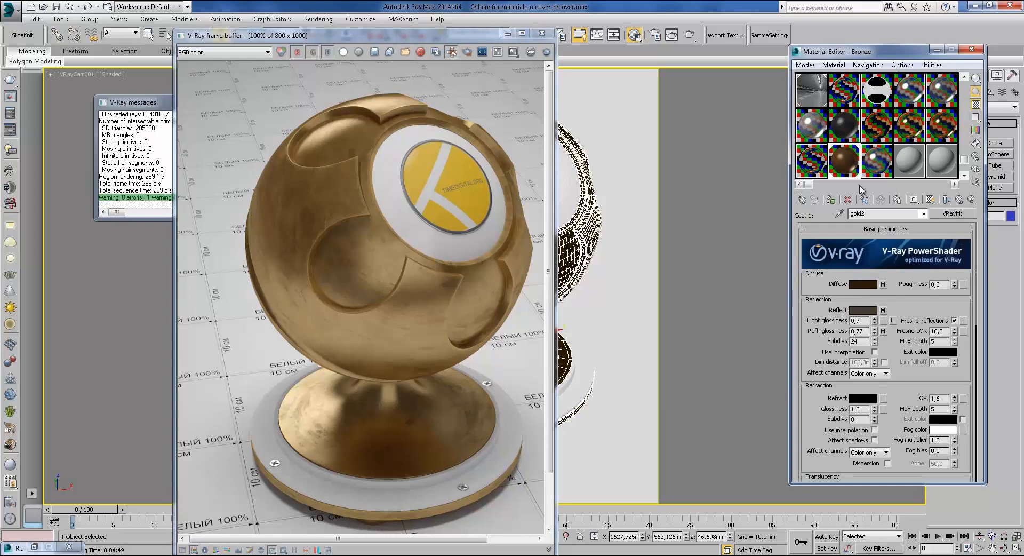
pyautogui.click(320, 545)
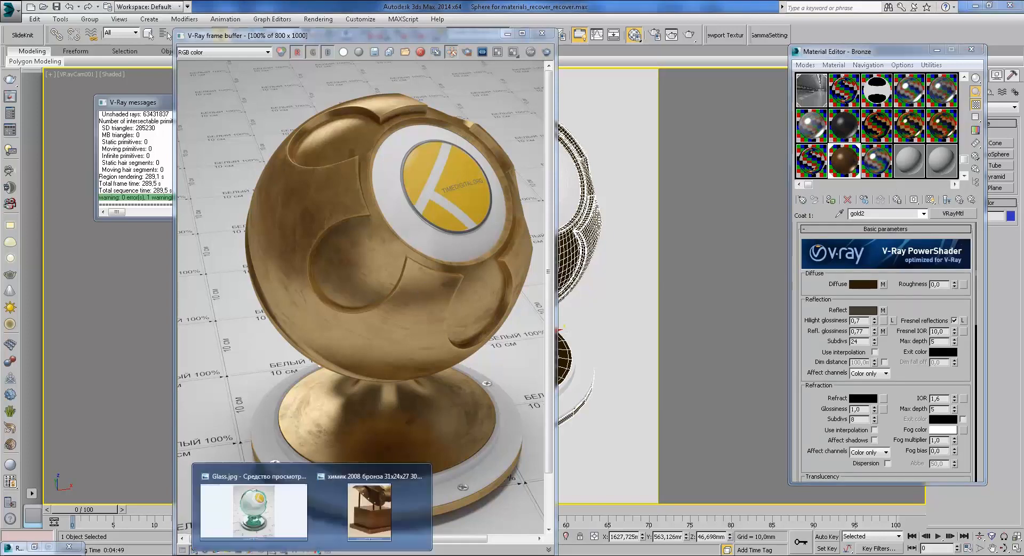
pyautogui.click(368, 504)
pyautogui.moveTo(832, 165); pyautogui.dragTo(834, 296)
pyautogui.moveTo(860, 107); pyautogui.dragTo(849, 249)
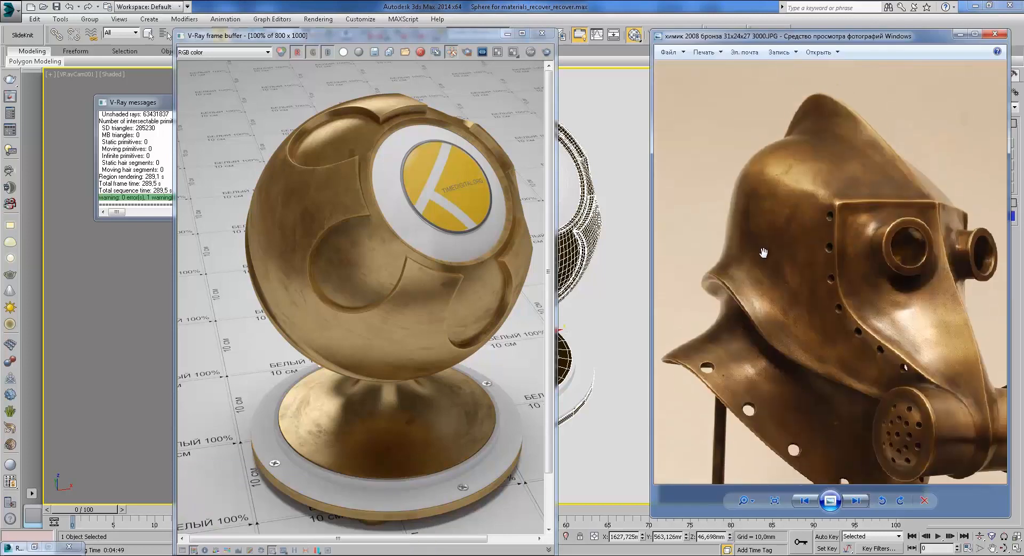
pyautogui.moveTo(848, 37); pyautogui.dragTo(608, 52)
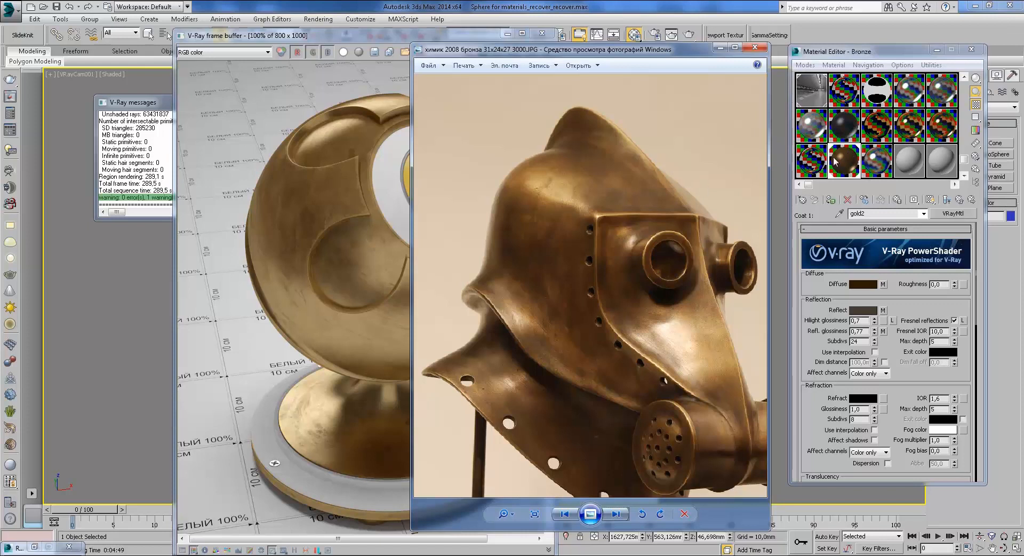
pyautogui.click(720, 47)
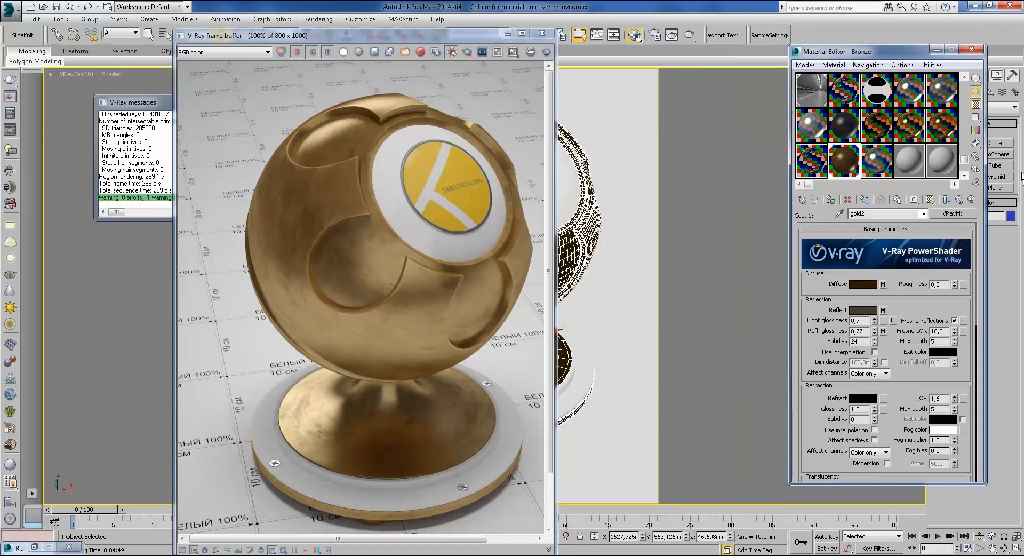
pyautogui.click(959, 200)
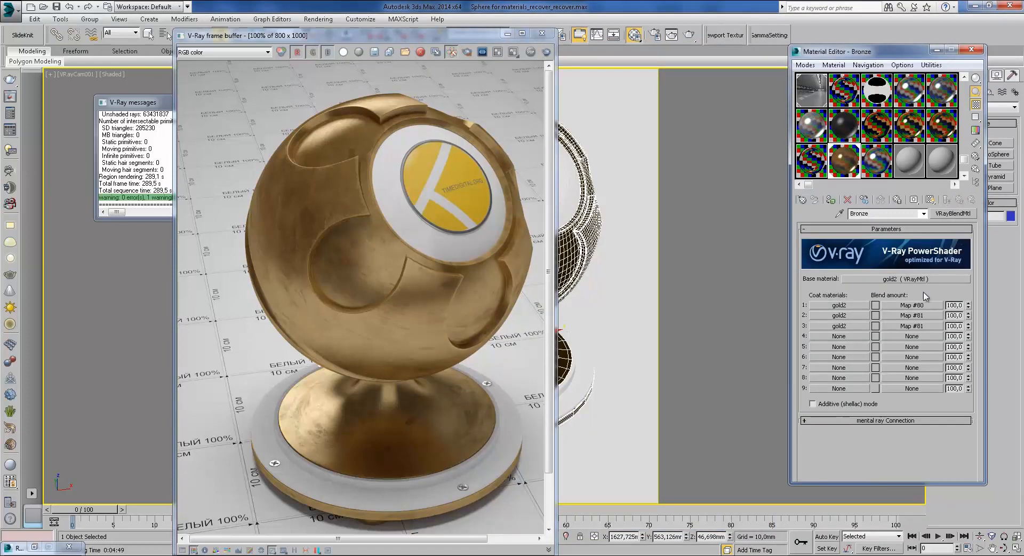
pyautogui.click(913, 306)
# Step: View Map #80's scratched grey mask image full size twice, then close it
pyautogui.click(943, 394)
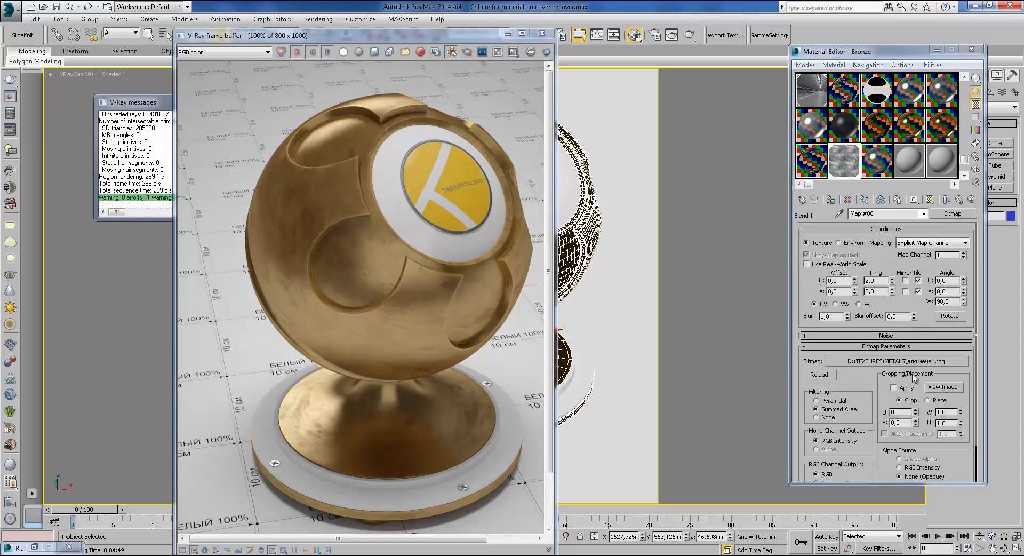
pyautogui.moveTo(715, 91); pyautogui.dragTo(544, 44)
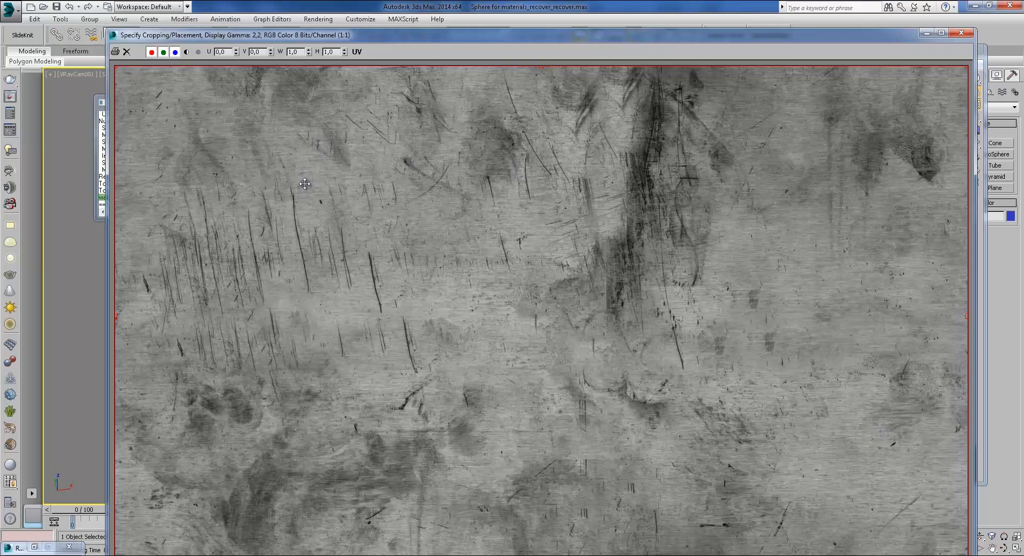
pyautogui.scroll(-1, 521, 374)
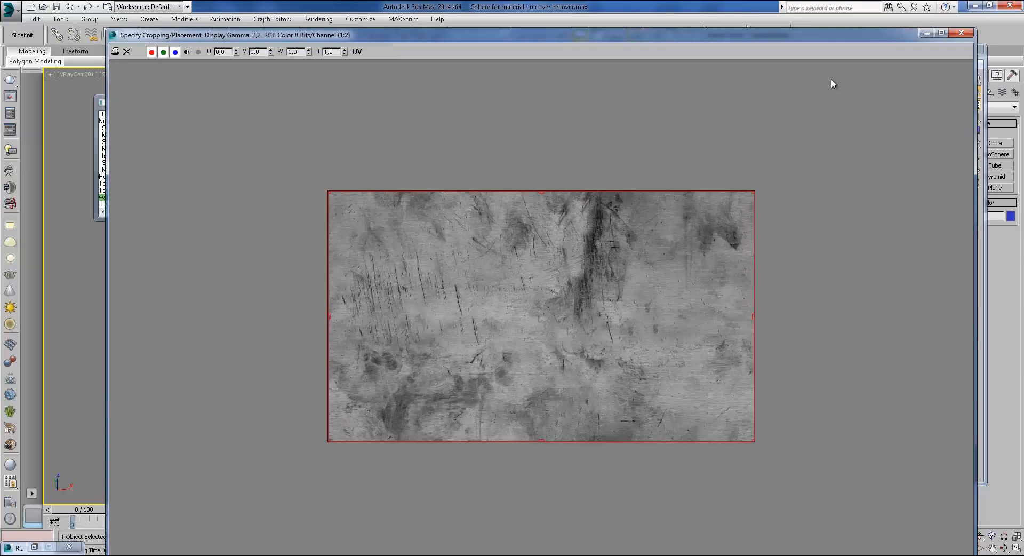
pyautogui.scroll(1, 756, 242)
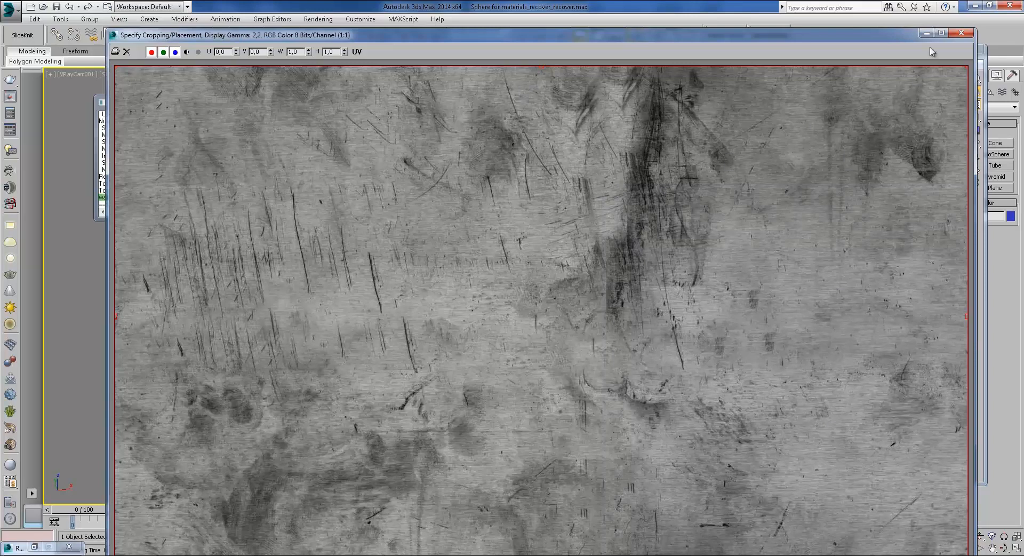
pyautogui.click(926, 33)
pyautogui.click(943, 386)
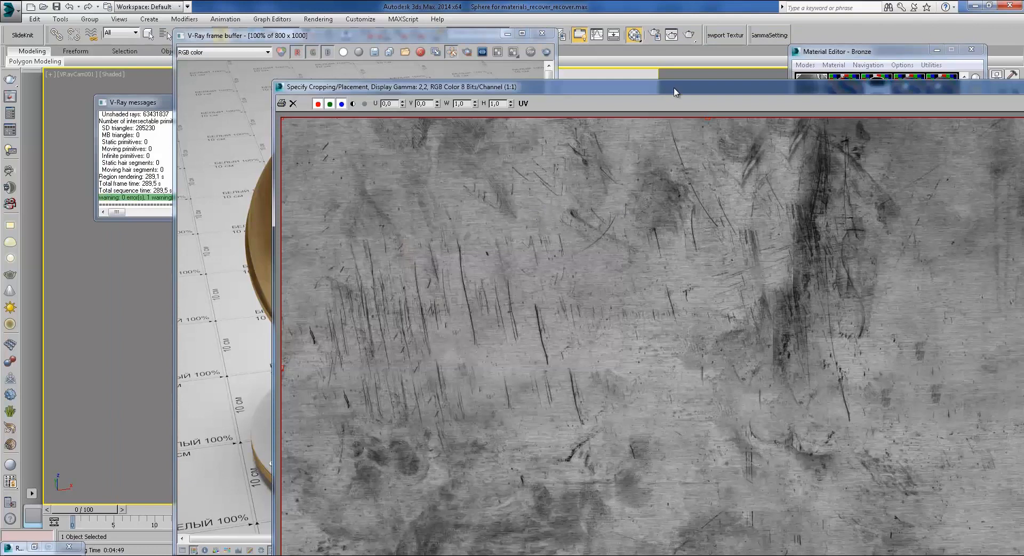
pyautogui.moveTo(674, 91); pyautogui.dragTo(547, 48)
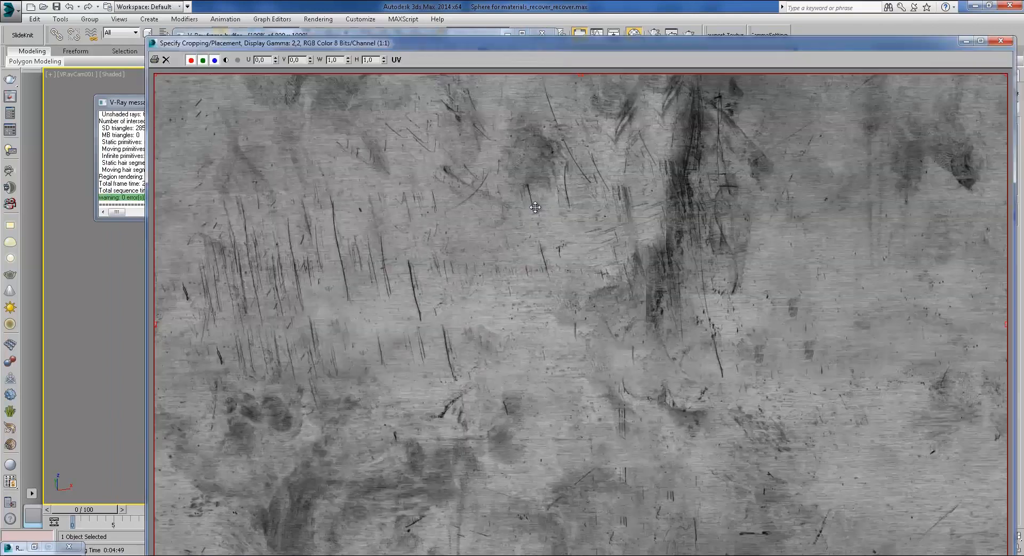
pyautogui.click(1001, 41)
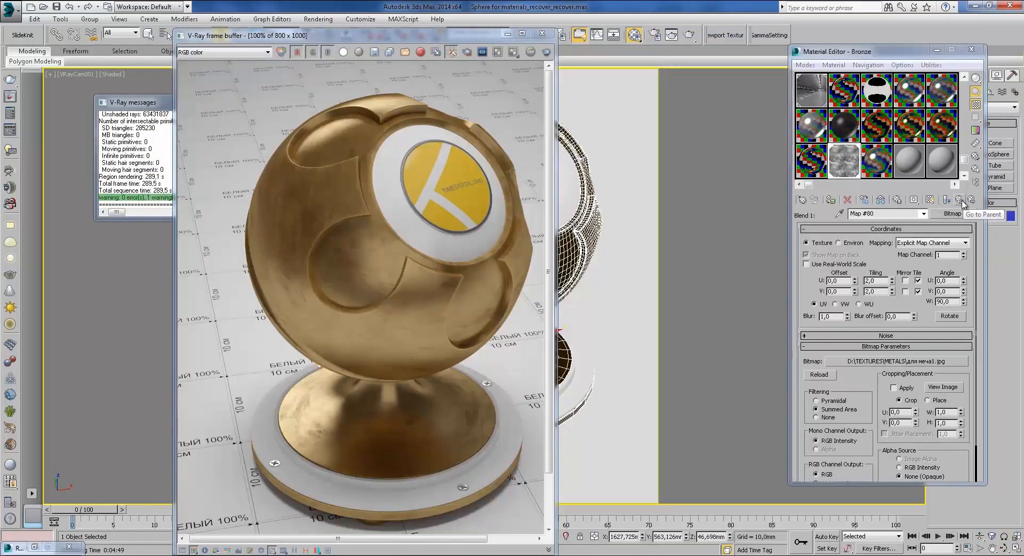
# Step: In Map #80's Output rollout, toggle Enable Color Map off and back on, then go up to Bronze
pyautogui.scroll(-3, 879, 399)
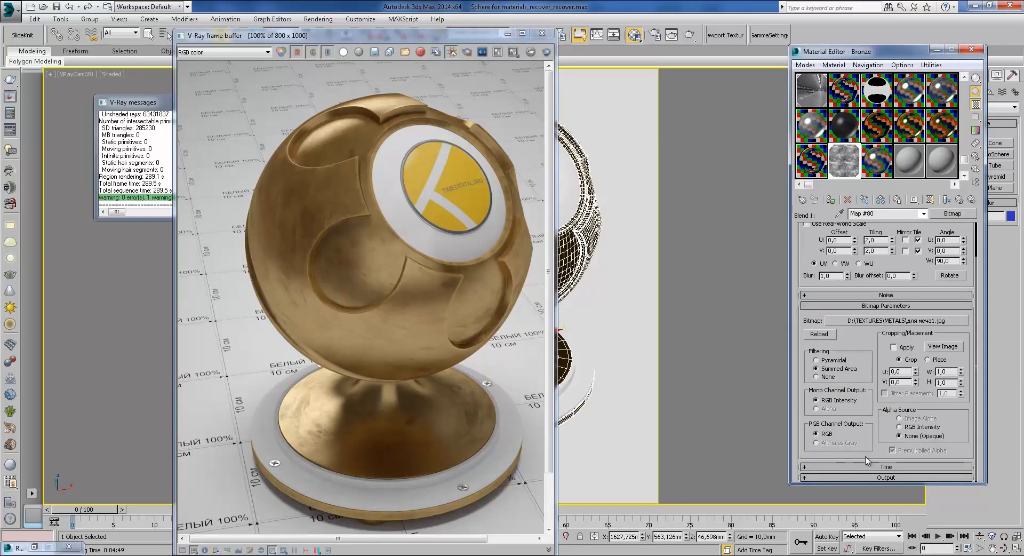
pyautogui.click(864, 477)
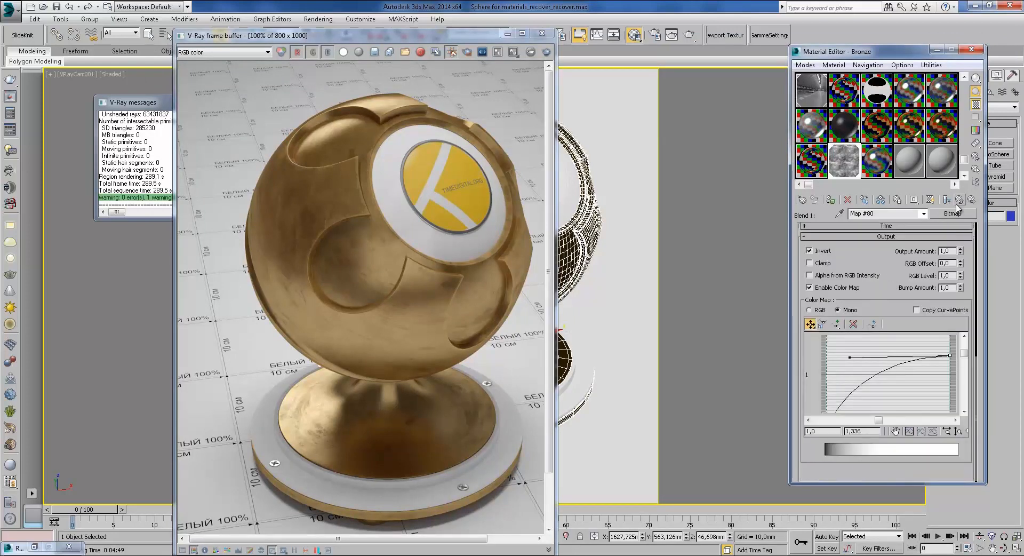
pyautogui.moveTo(909, 291); pyautogui.dragTo(899, 237)
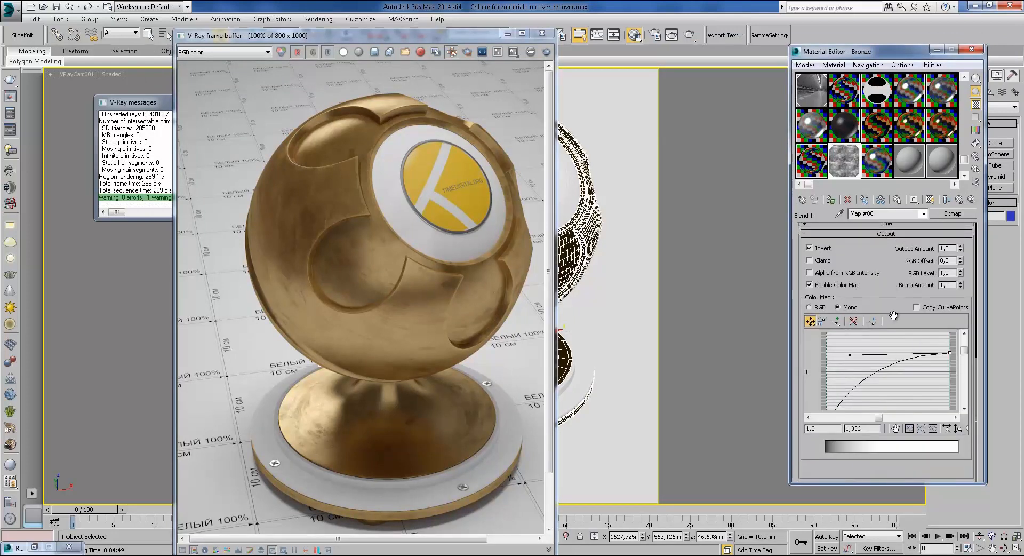
pyautogui.click(821, 288)
pyautogui.click(822, 288)
pyautogui.click(821, 288)
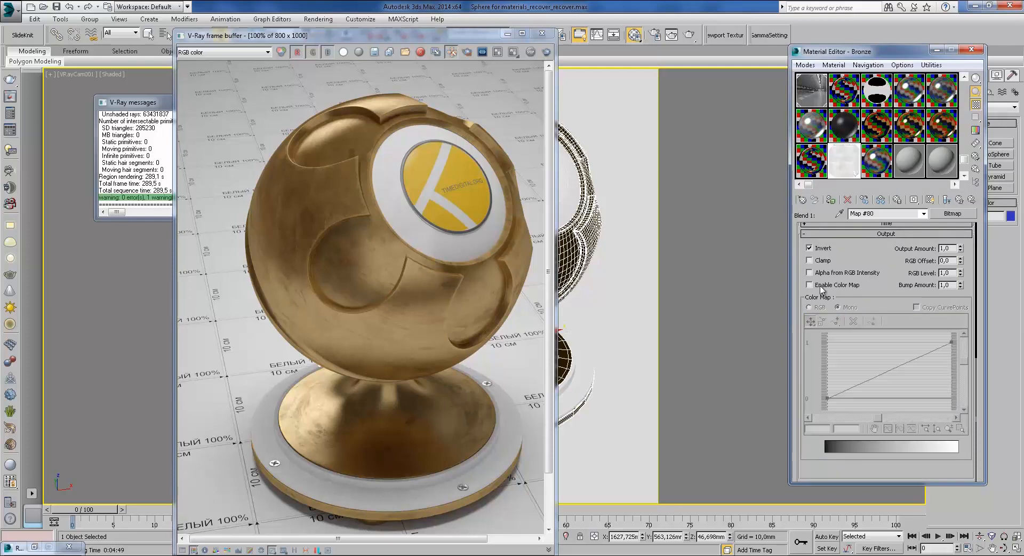
pyautogui.click(821, 289)
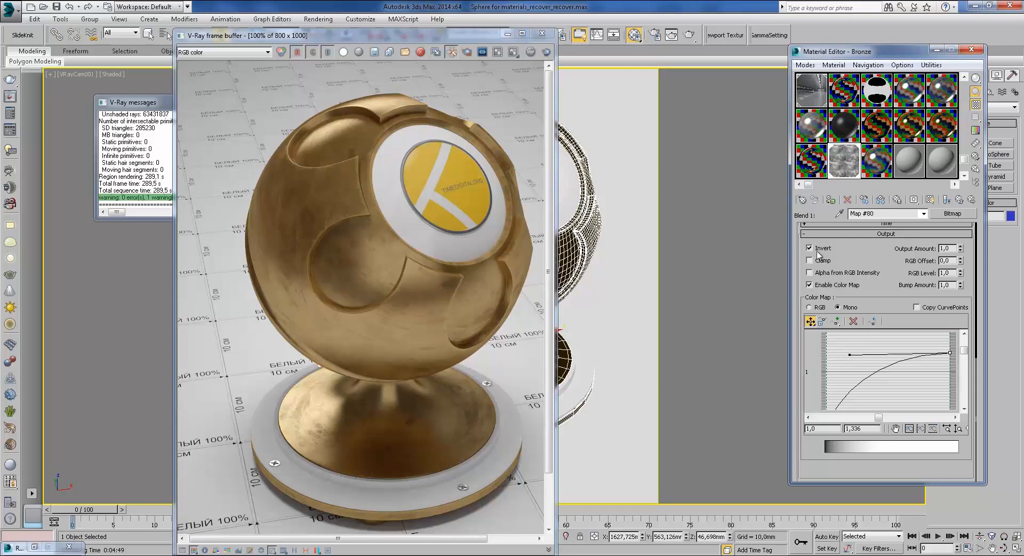
pyautogui.click(960, 200)
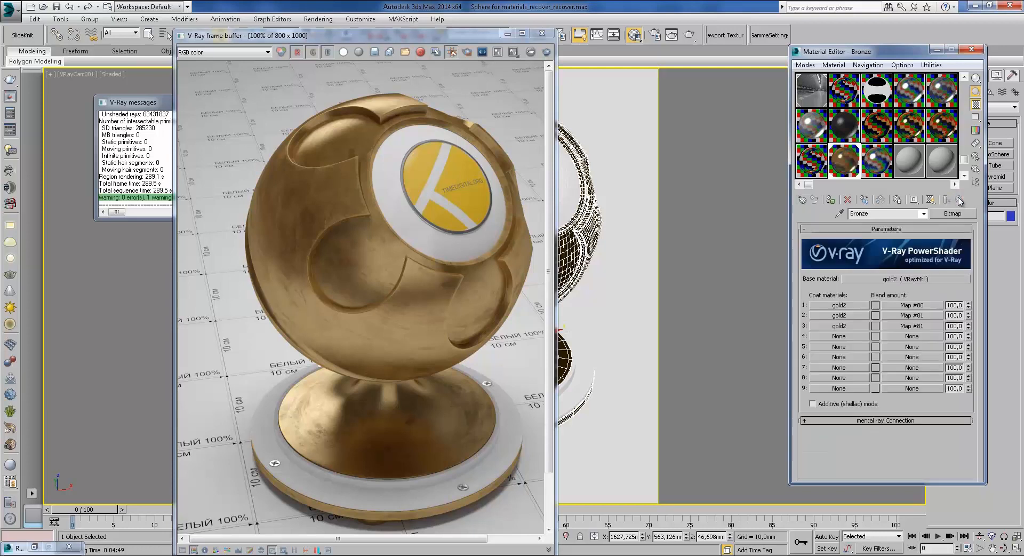
pyautogui.click(854, 305)
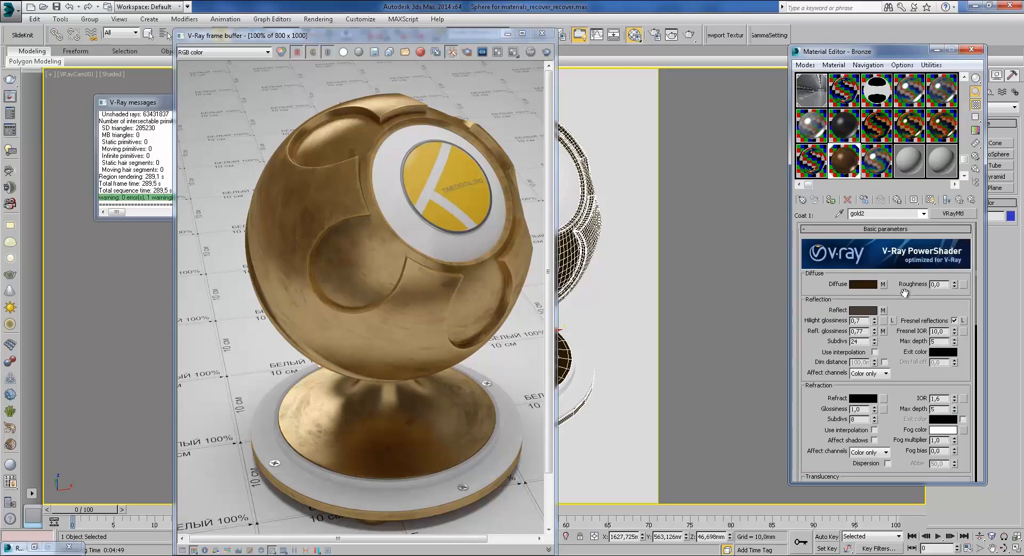
pyautogui.click(883, 284)
pyautogui.click(960, 200)
pyautogui.doubleClick(858, 319)
pyautogui.moveTo(895, 357); pyautogui.dragTo(892, 339)
pyautogui.scroll(-5, 902, 351)
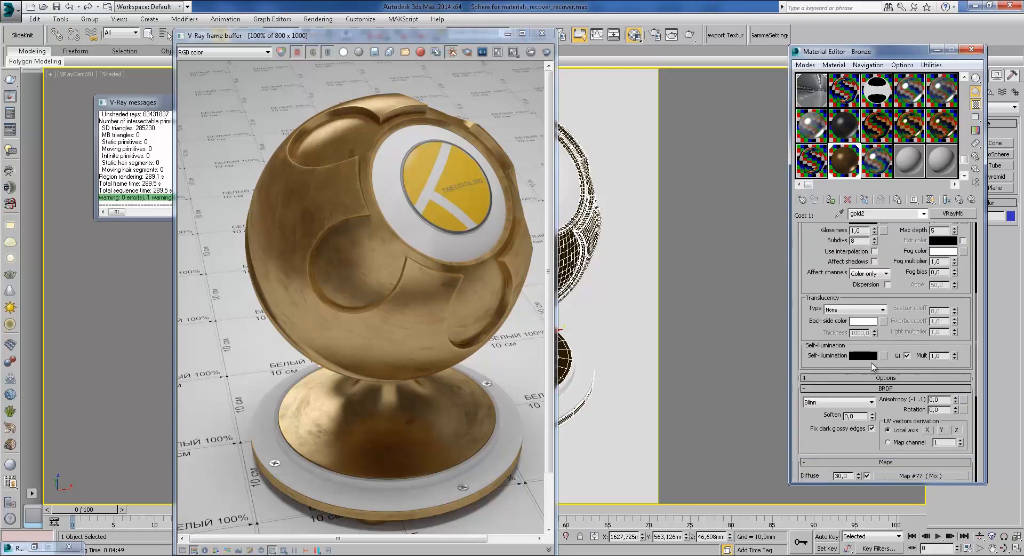
pyautogui.scroll(-5, 895, 334)
pyautogui.scroll(4, 861, 317)
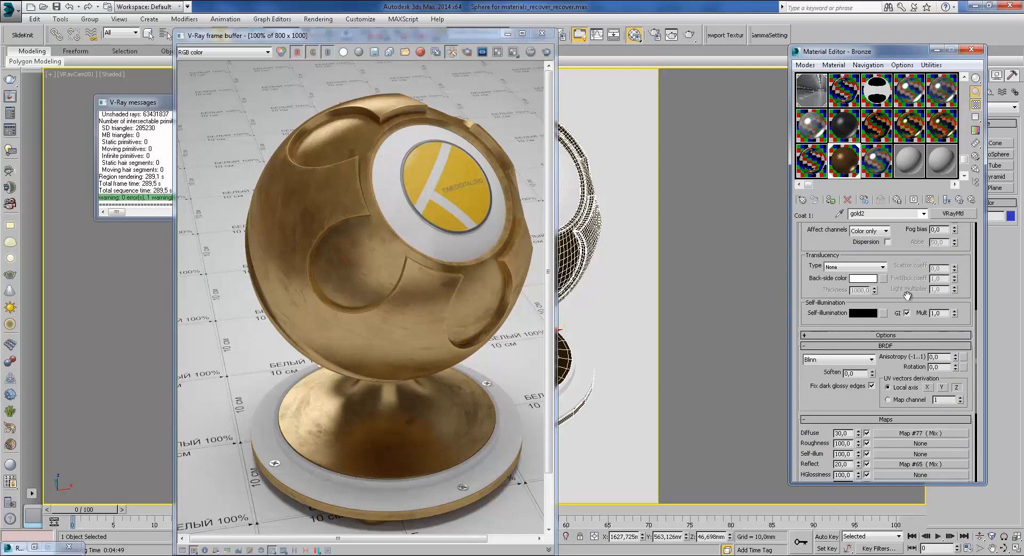
pyautogui.click(947, 200)
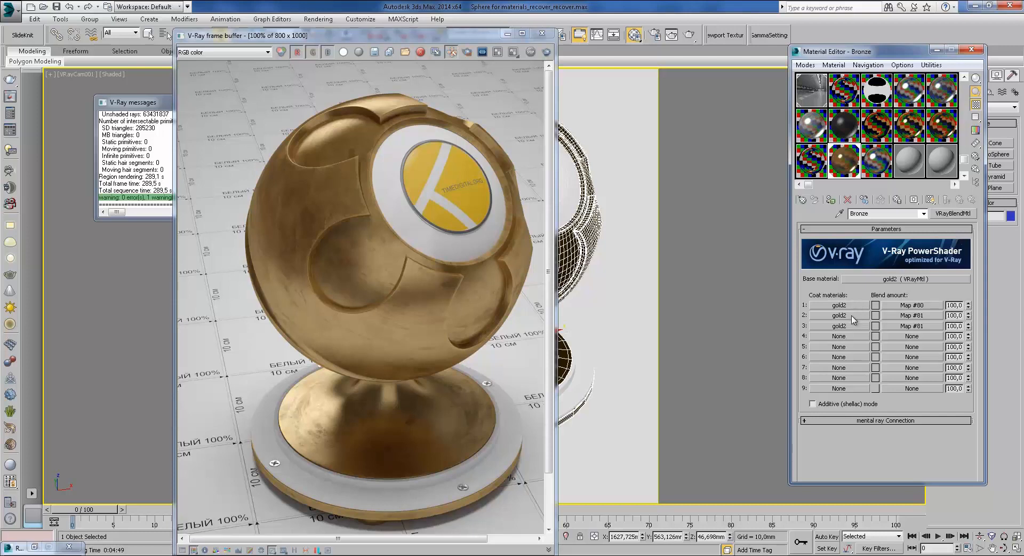
# Step: Open Coat 2's gold2 material and inspect its Reflect map, Map #82
pyautogui.click(853, 319)
pyautogui.scroll(-4, 898, 332)
pyautogui.scroll(5, 898, 357)
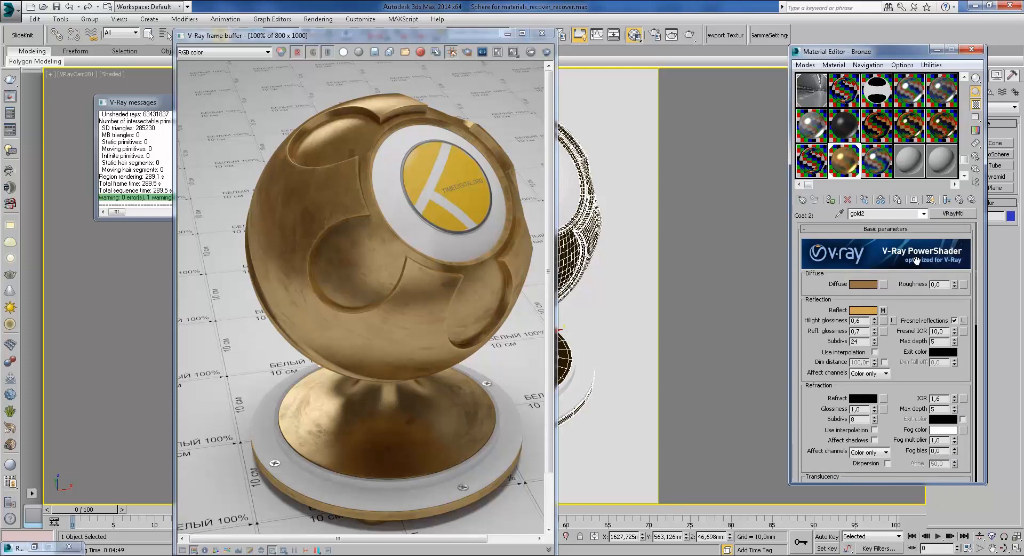
pyautogui.scroll(-4, 914, 382)
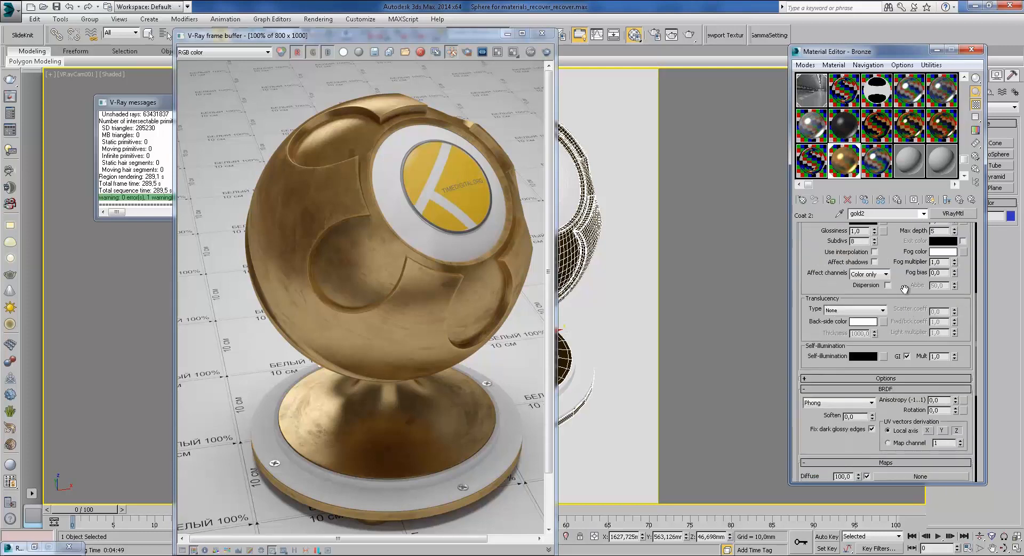
pyautogui.scroll(-3, 904, 290)
pyautogui.scroll(-2, 882, 278)
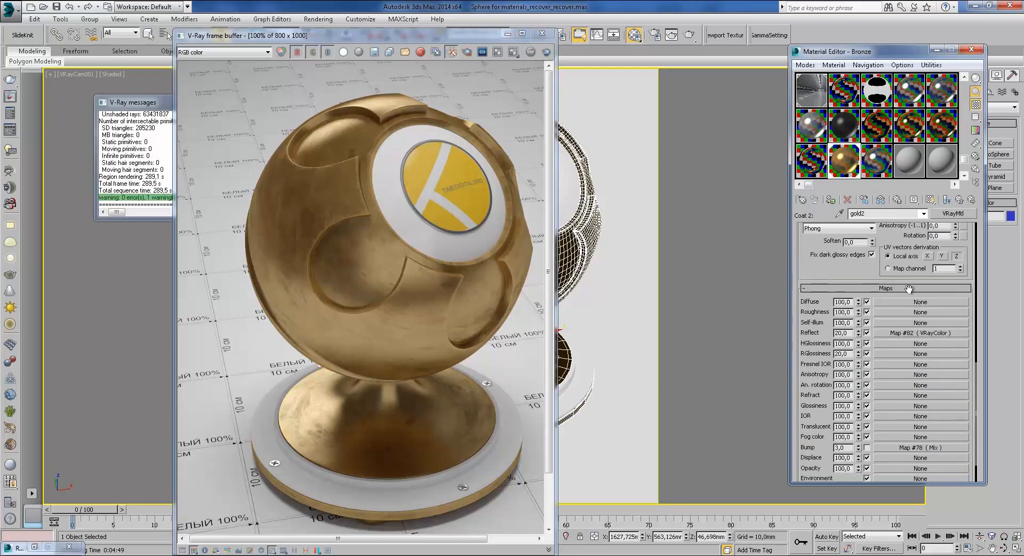
pyautogui.click(917, 334)
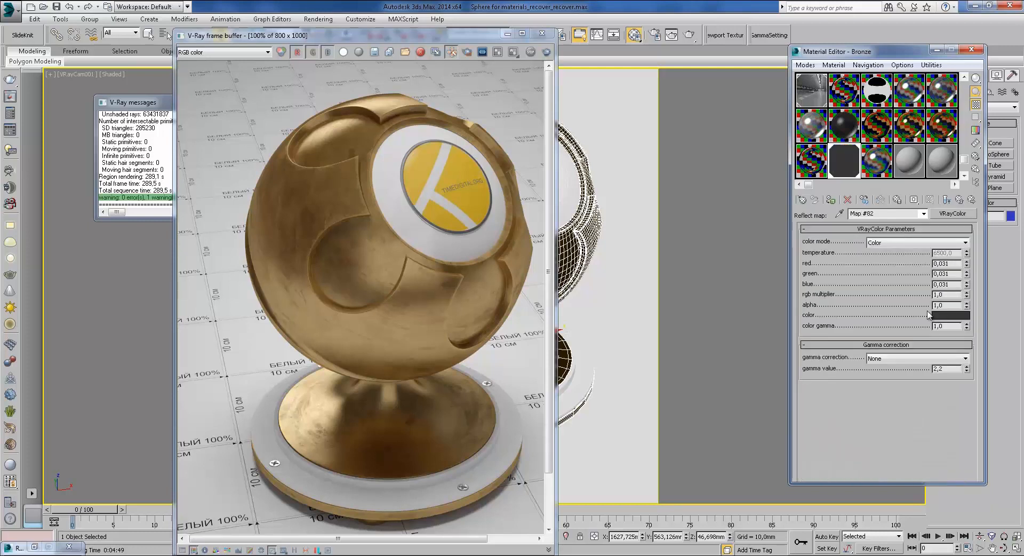
pyautogui.click(959, 200)
# Step: Scroll through Coat 2's gold2 parameters, then return to the Bronze blend material
pyautogui.scroll(1, 869, 278)
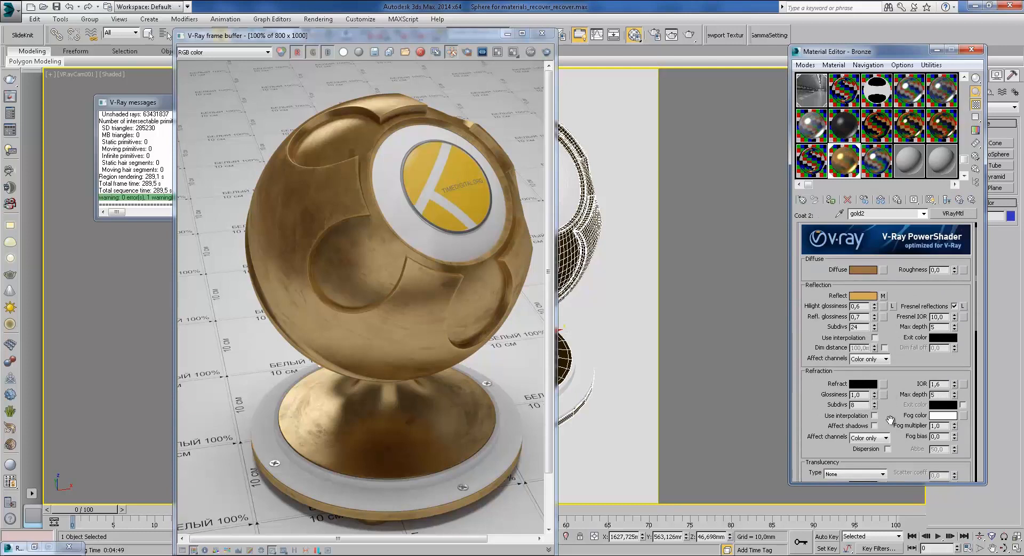
pyautogui.scroll(-8, 879, 391)
pyautogui.scroll(-5, 827, 374)
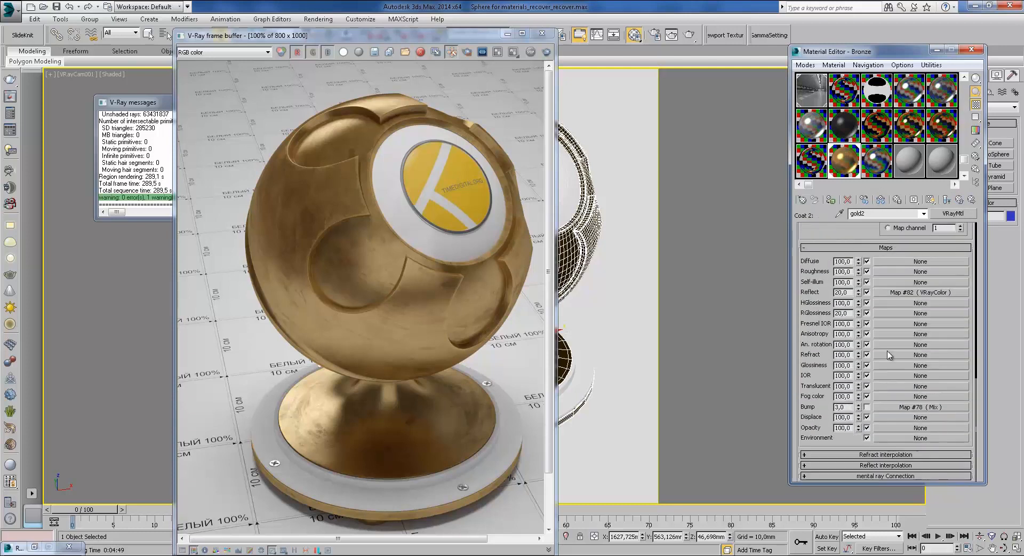
pyautogui.scroll(13, 824, 235)
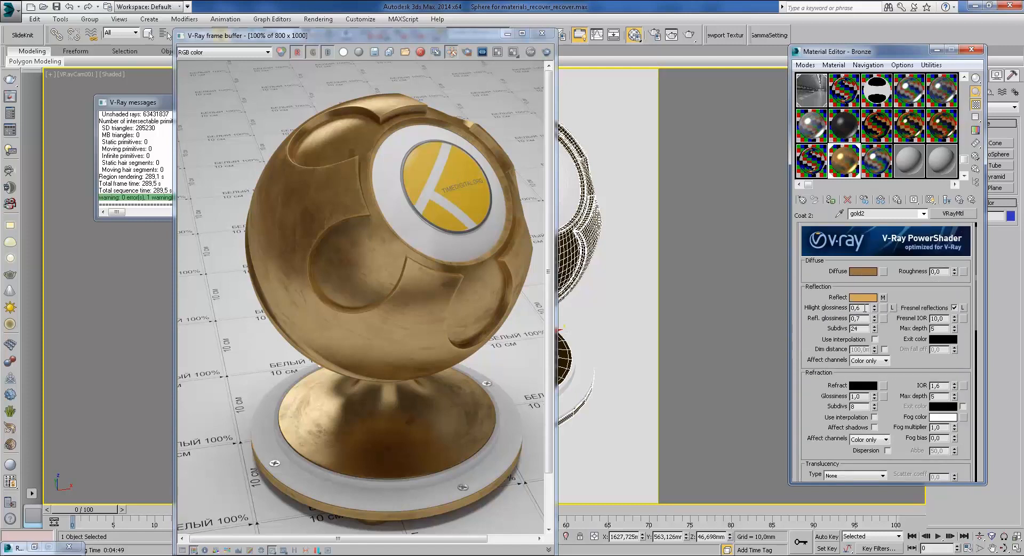
pyautogui.moveTo(898, 404); pyautogui.dragTo(879, 240)
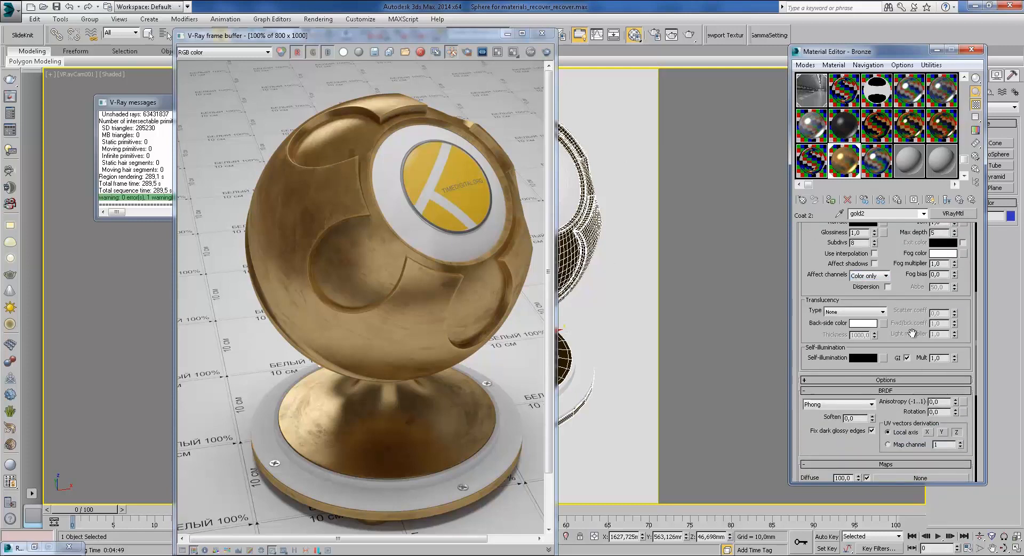
pyautogui.moveTo(897, 299); pyautogui.dragTo(919, 152)
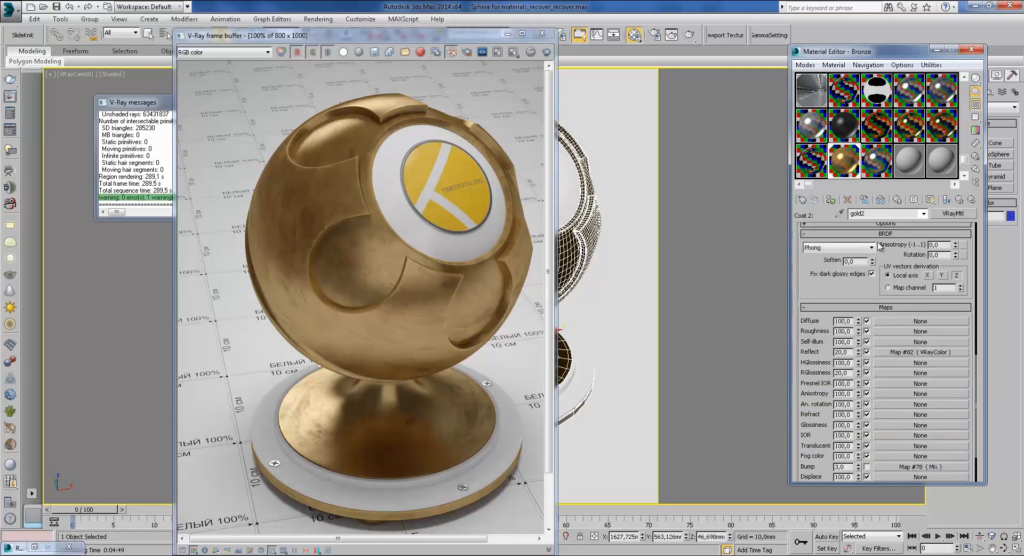
pyautogui.moveTo(859, 288); pyautogui.dragTo(864, 233)
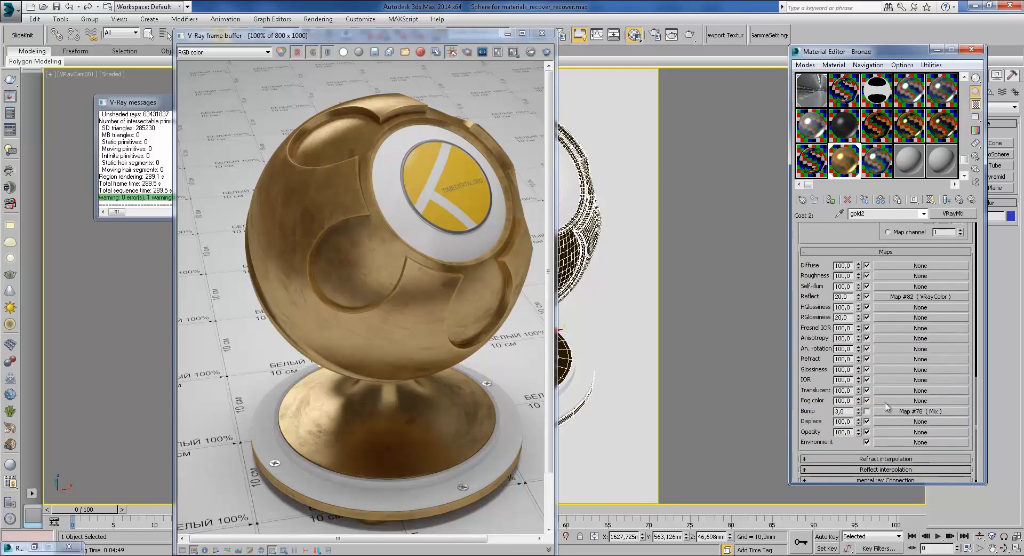
pyautogui.click(960, 200)
# Step: Check mask Map #80, then open base gold2's bump Mix Map #84 and return to its maps list
pyautogui.click(906, 306)
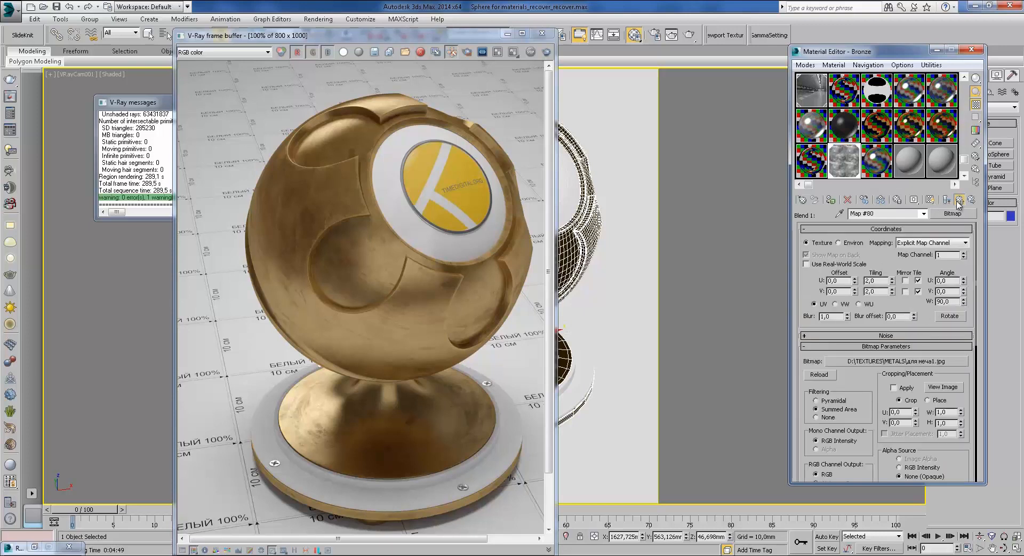
pyautogui.click(958, 201)
pyautogui.click(913, 279)
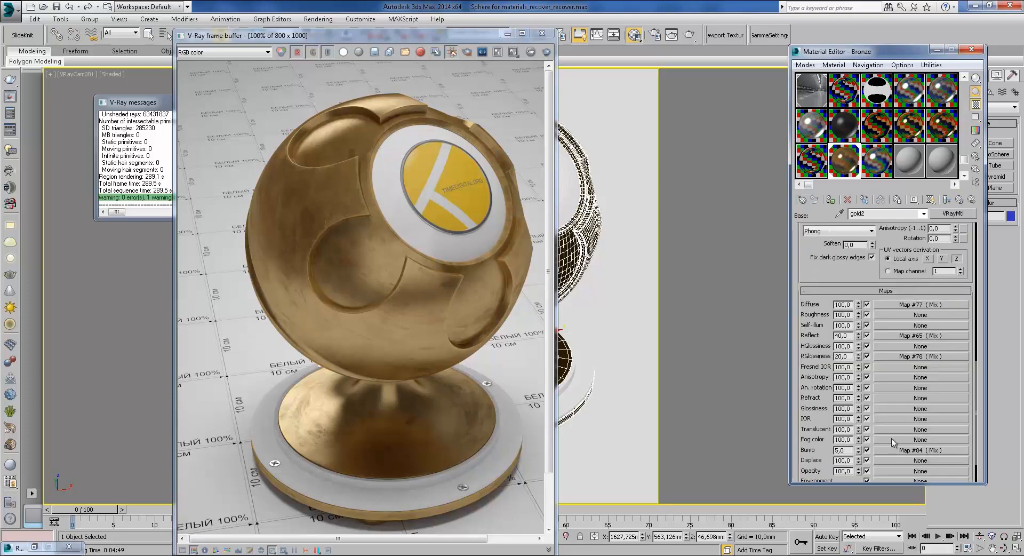
pyautogui.click(903, 450)
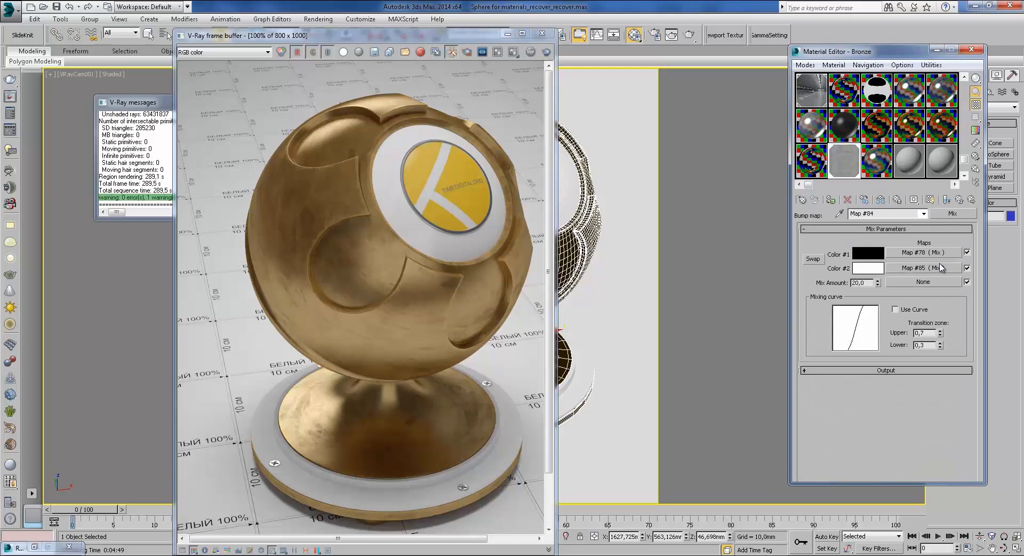
pyautogui.click(959, 200)
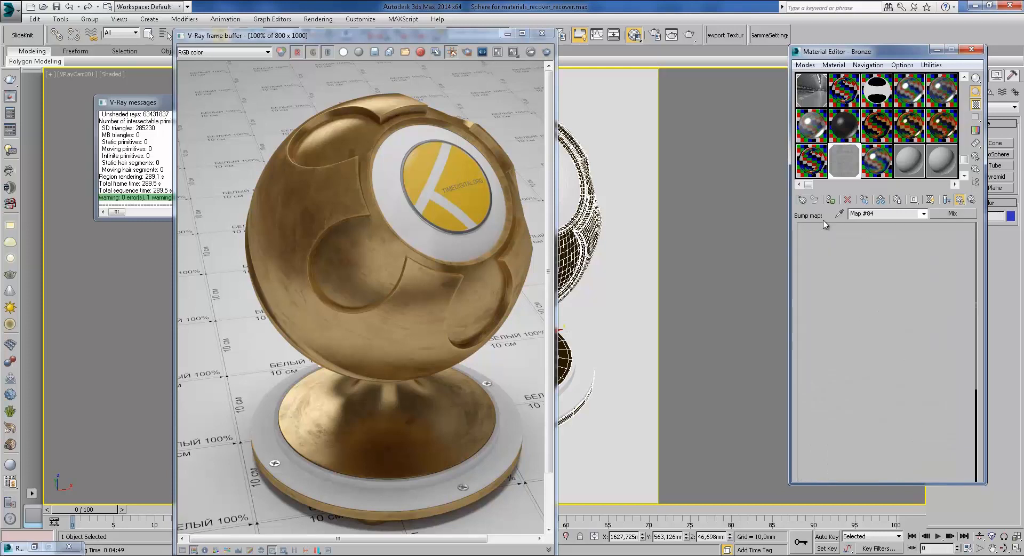
pyautogui.moveTo(357, 549)
pyautogui.click(343, 513)
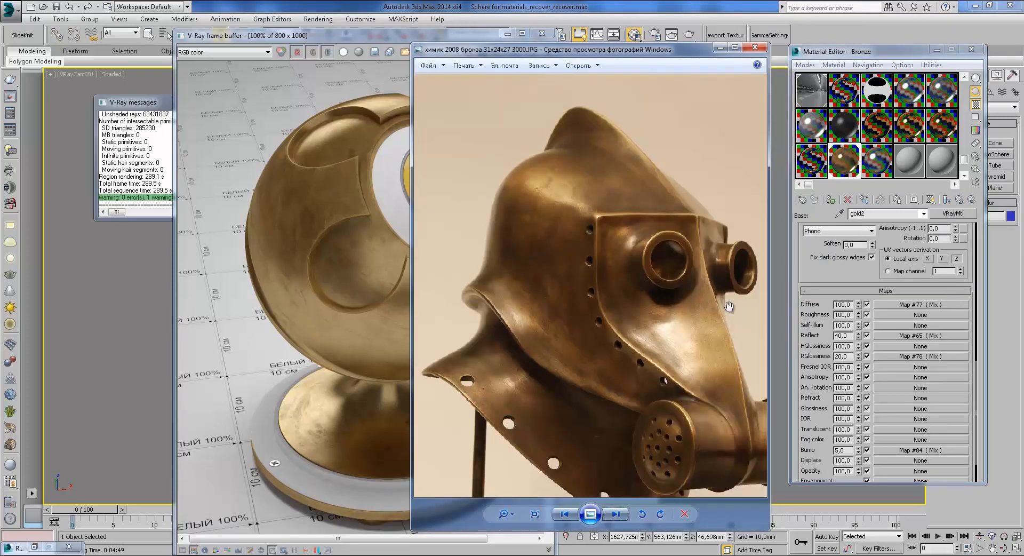
pyautogui.scroll(4, 676, 350)
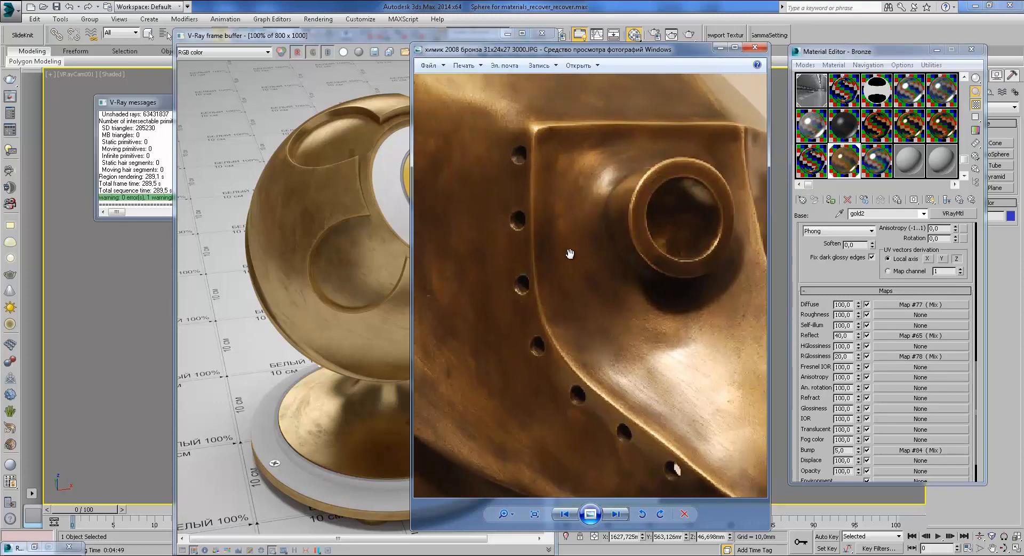
pyautogui.moveTo(642, 374); pyautogui.dragTo(669, 411)
pyautogui.moveTo(569, 223); pyautogui.dragTo(620, 159)
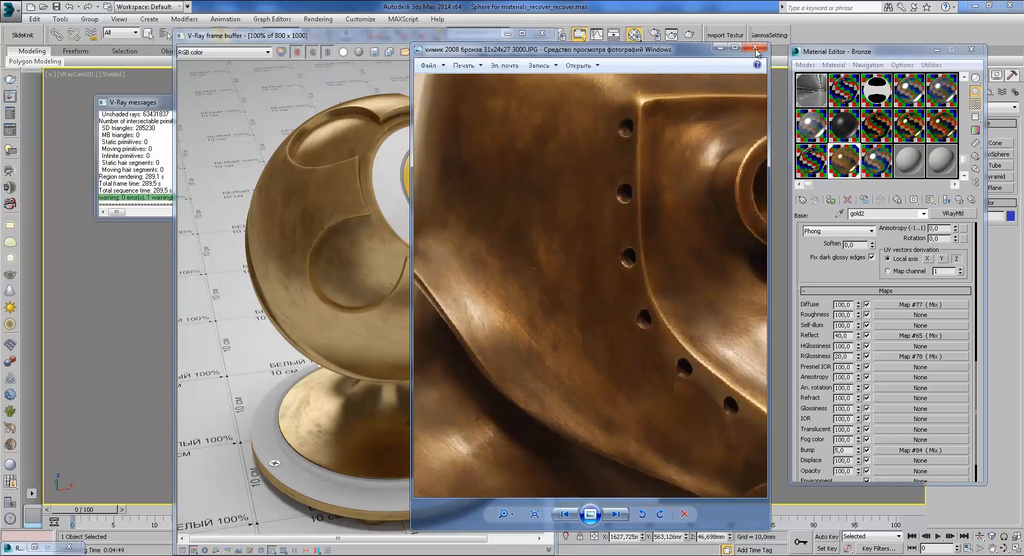
pyautogui.click(720, 50)
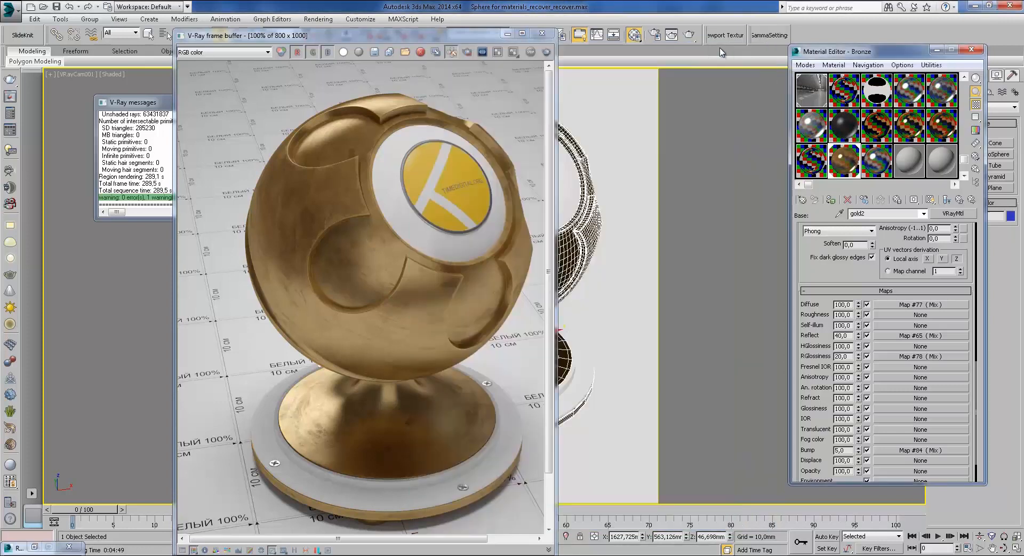
# Step: Inspect Bronze's blend mask Map #80 and the gold2 diffuse Mix Map #77 with its amount bitmap
pyautogui.click(929, 198)
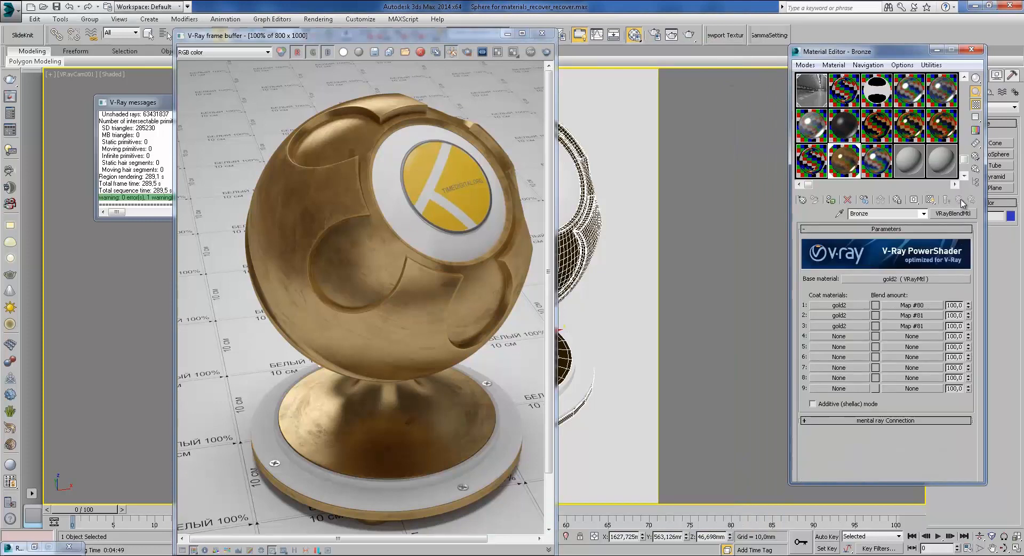
pyautogui.click(900, 305)
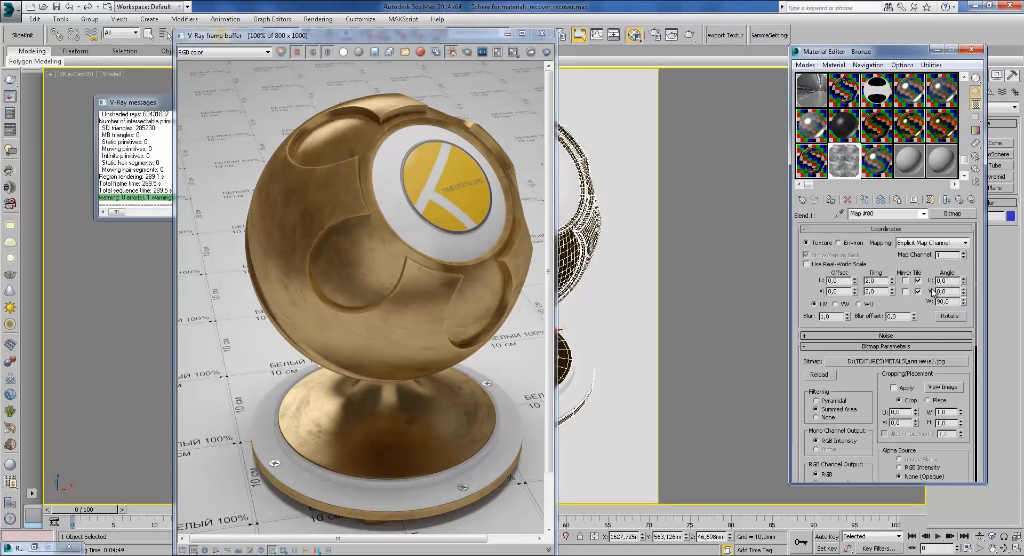
pyautogui.click(959, 200)
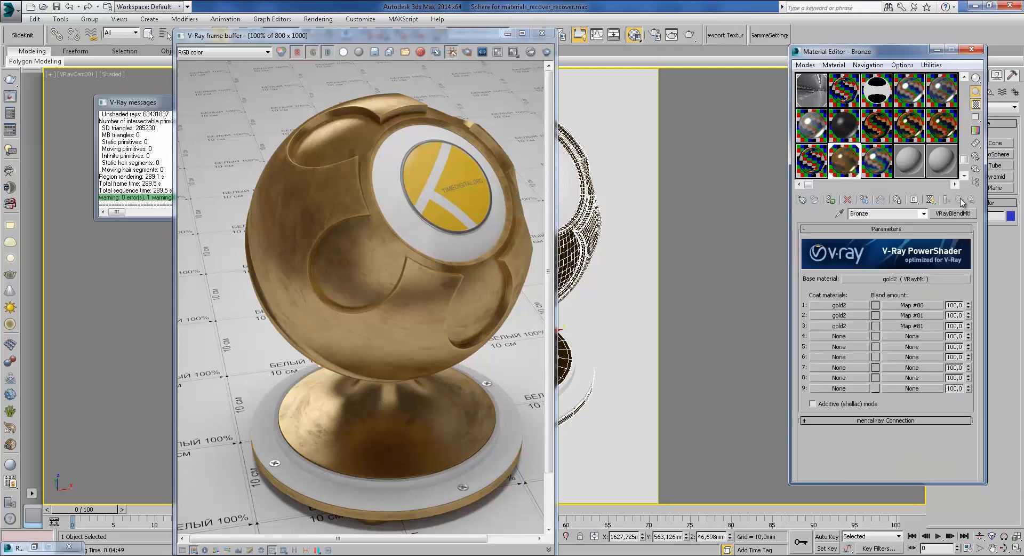
pyautogui.click(910, 277)
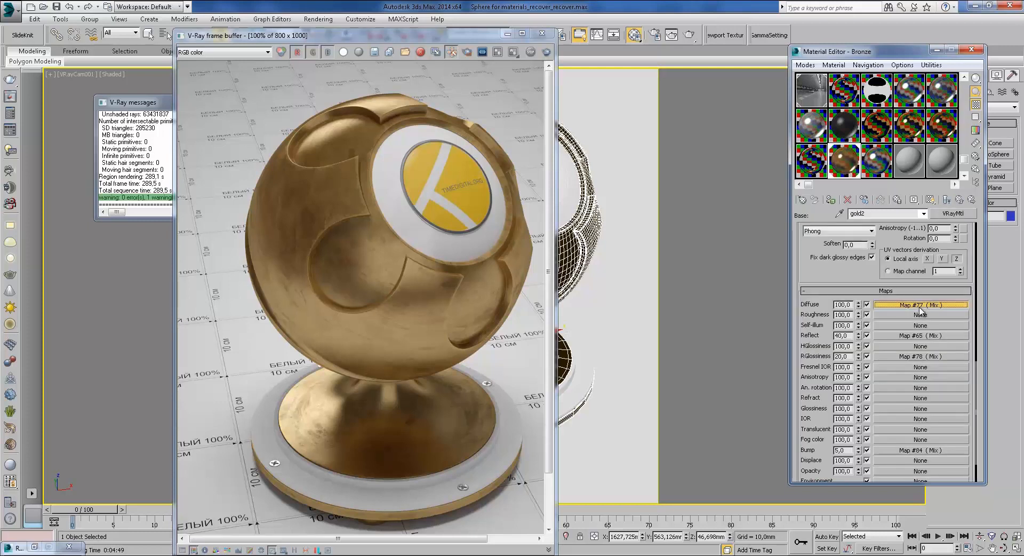
pyautogui.click(919, 305)
pyautogui.click(931, 282)
pyautogui.click(960, 199)
# Step: Inspect the base material's Reflect mix map and its second colour's map
pyautogui.click(960, 199)
pyautogui.click(927, 337)
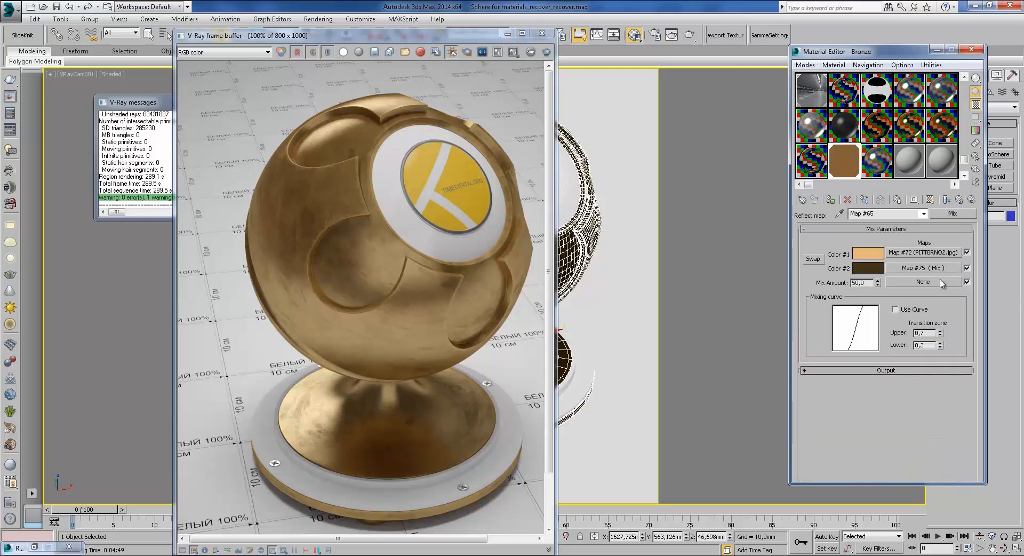
pyautogui.click(939, 269)
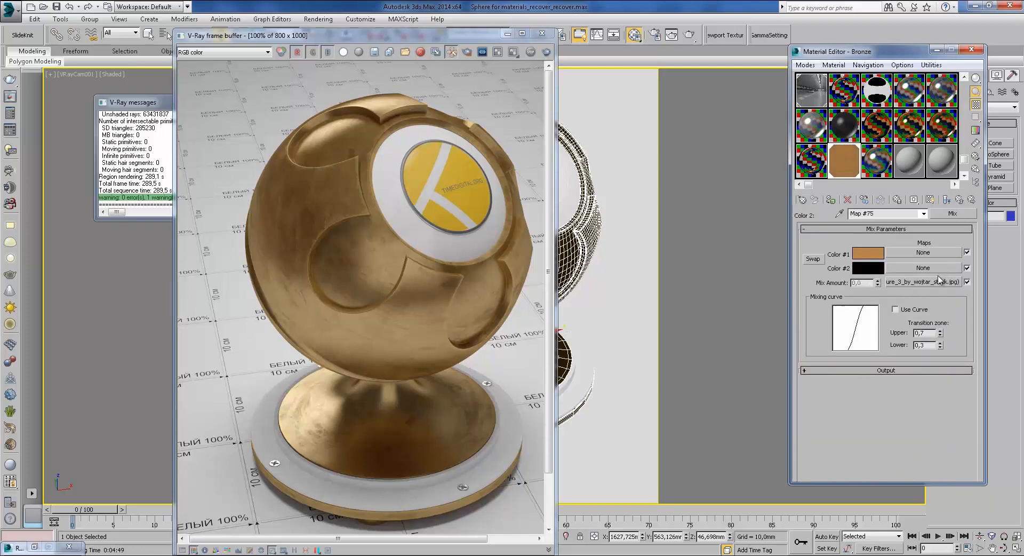
pyautogui.click(959, 199)
pyautogui.click(959, 200)
# Step: Preview the glossiness mix's metal bitmap, check Map #85, and return to Bronze's top level
pyautogui.click(916, 357)
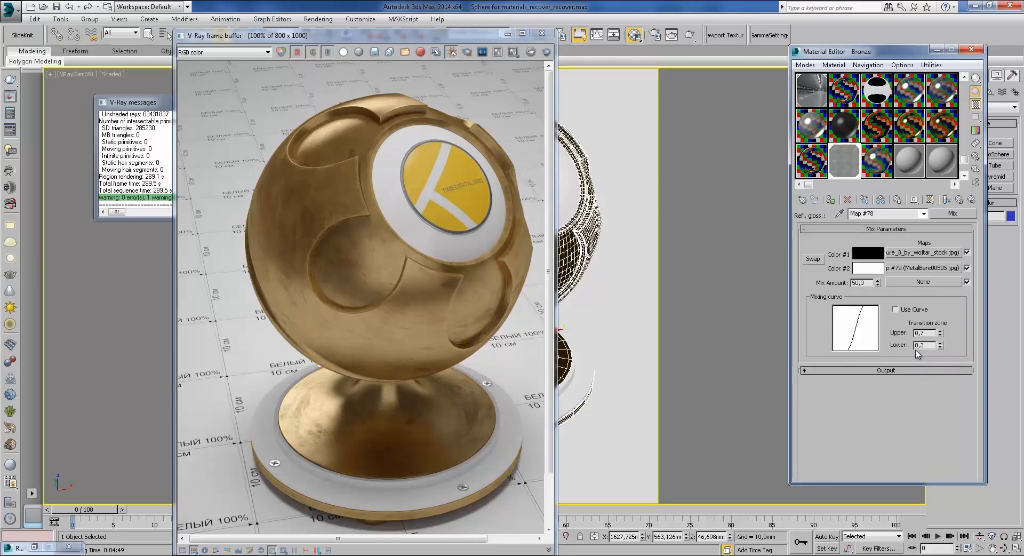
pyautogui.click(936, 269)
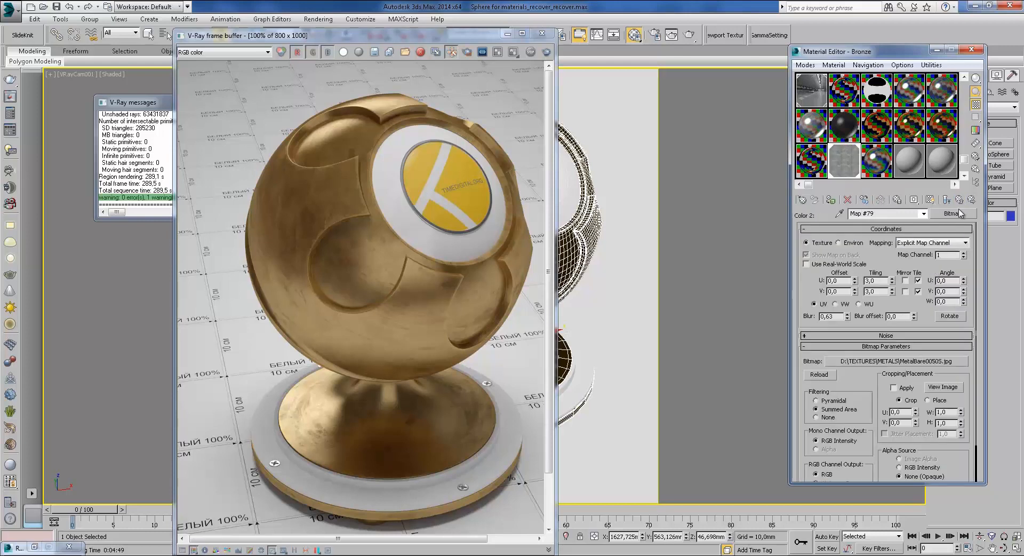
pyautogui.doubleClick(877, 171)
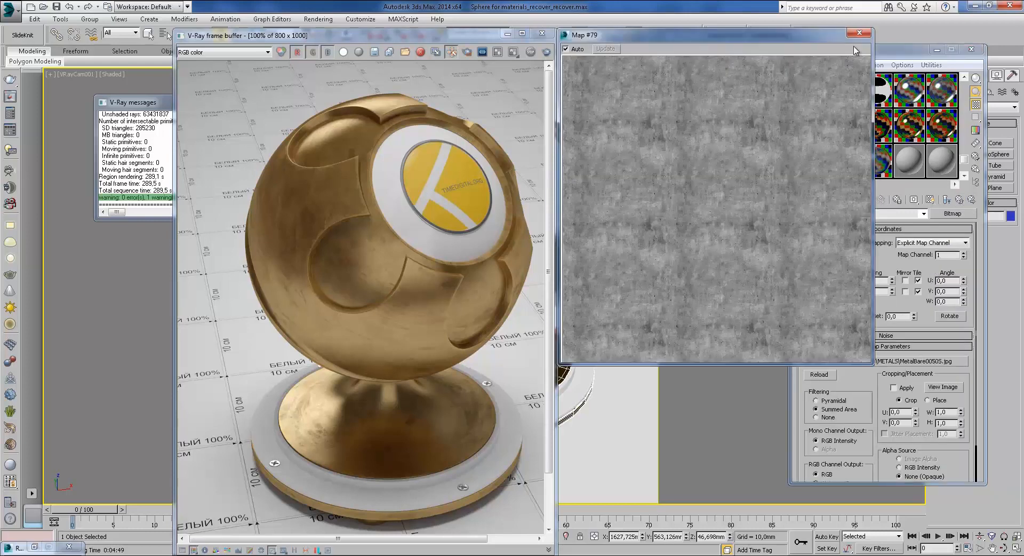
pyautogui.click(859, 32)
pyautogui.click(959, 200)
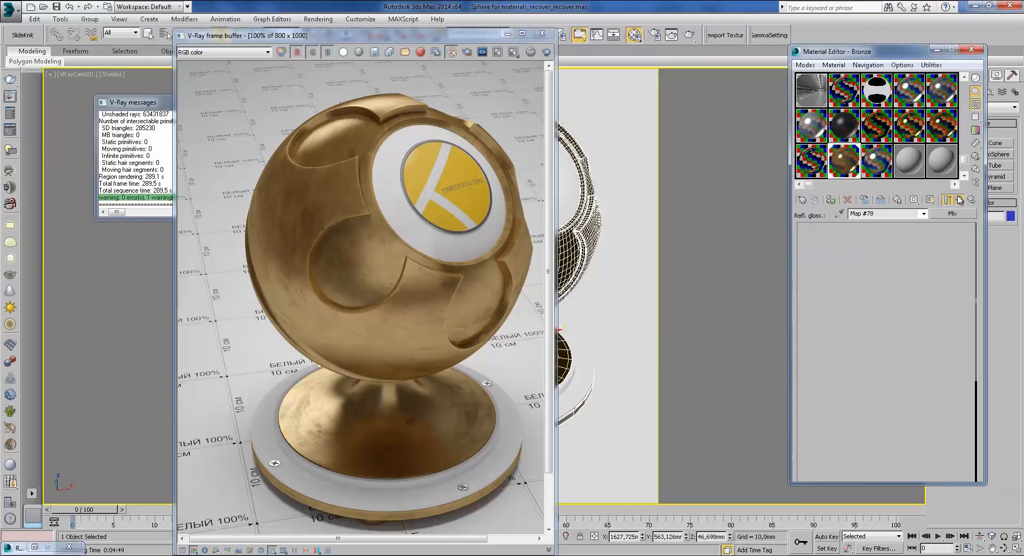
pyautogui.click(959, 200)
pyautogui.click(922, 448)
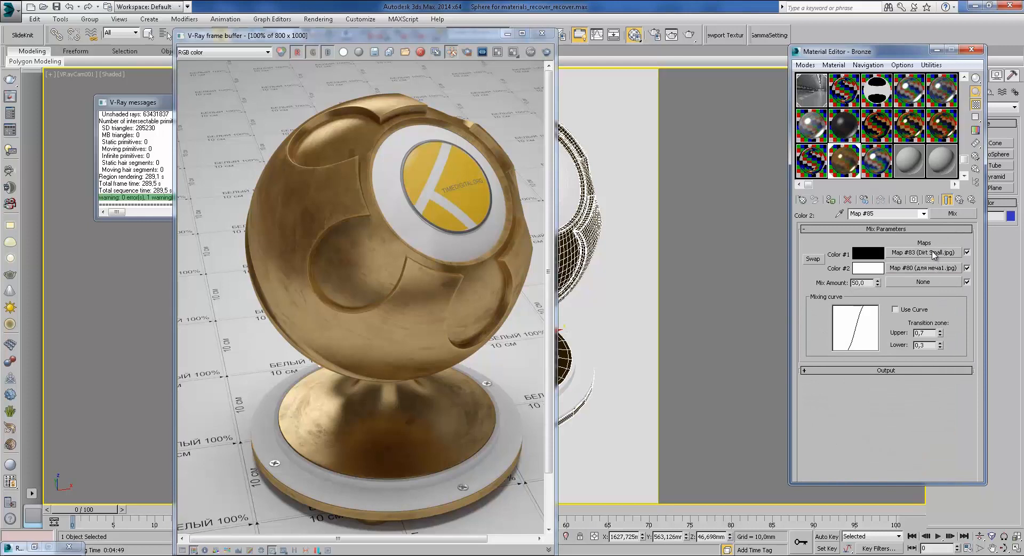
pyautogui.click(959, 201)
pyautogui.click(959, 201)
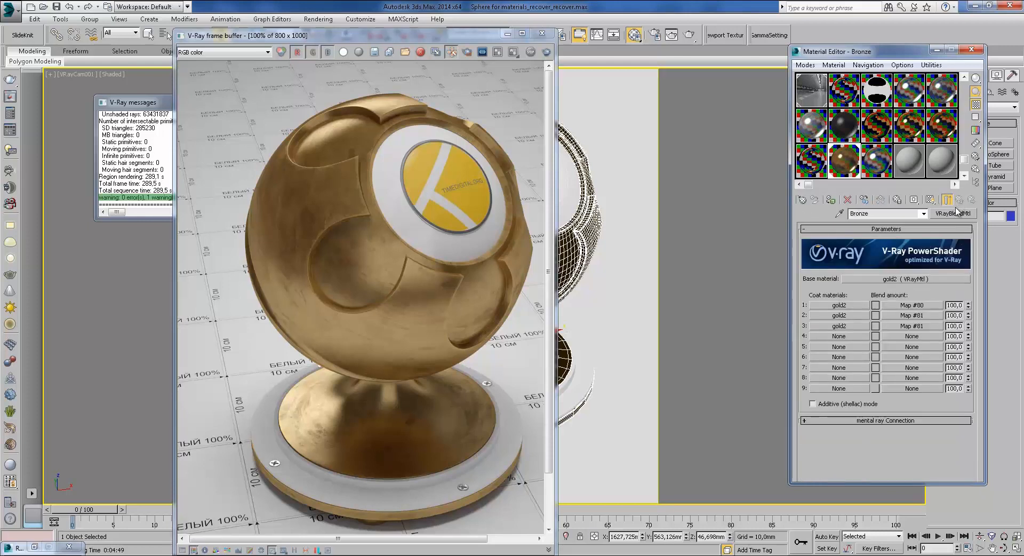
pyautogui.click(912, 315)
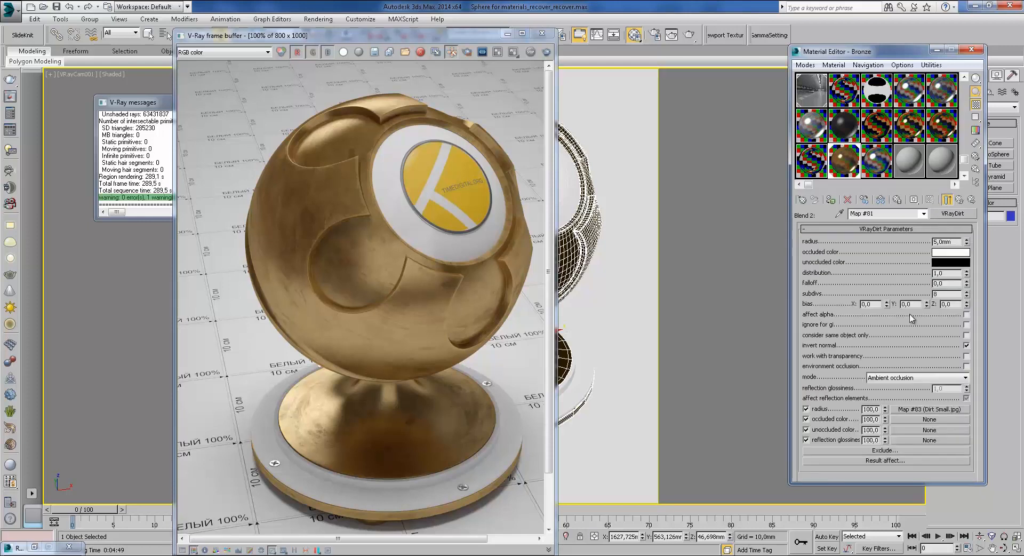
pyautogui.doubleClick(943, 241)
pyautogui.click(960, 199)
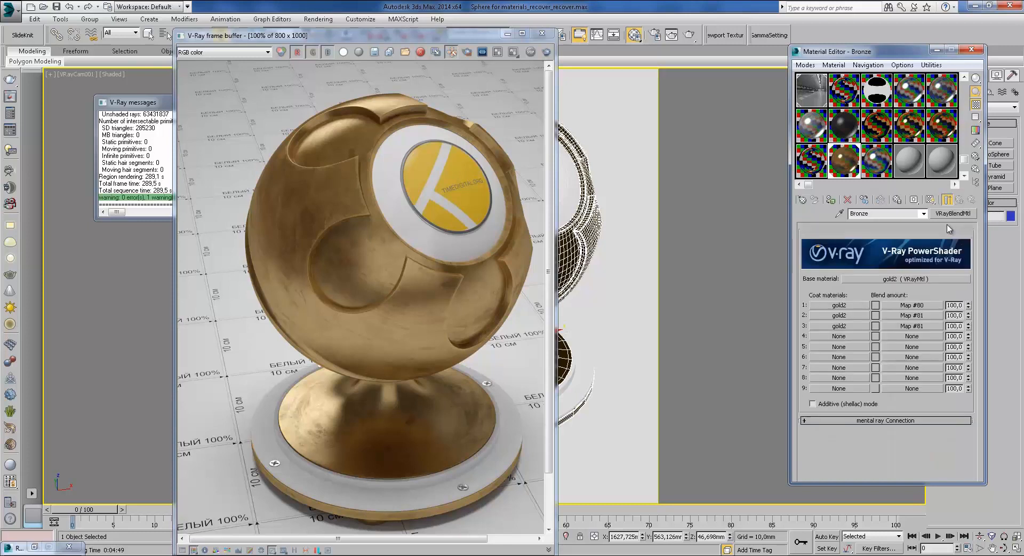
pyautogui.click(926, 279)
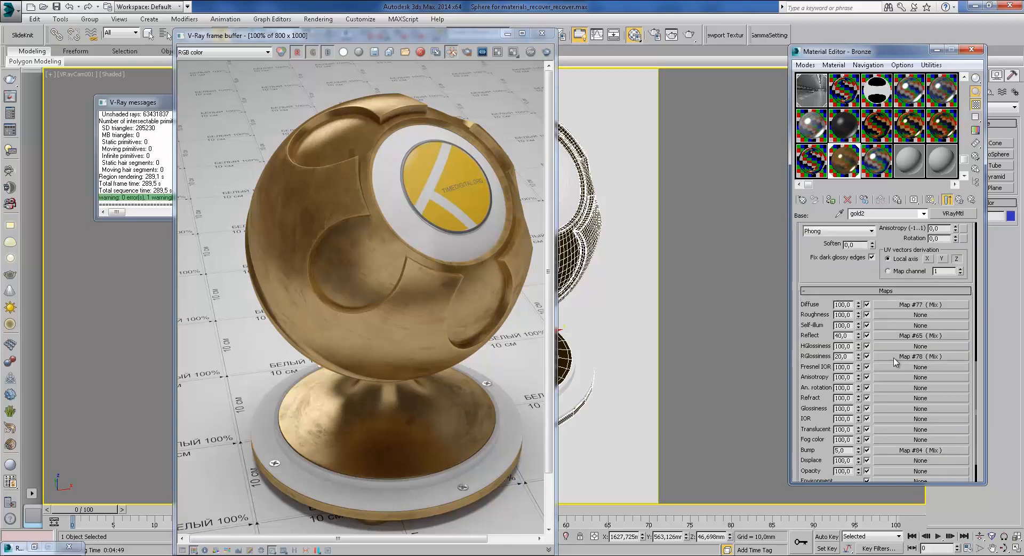
pyautogui.scroll(-3, 928, 301)
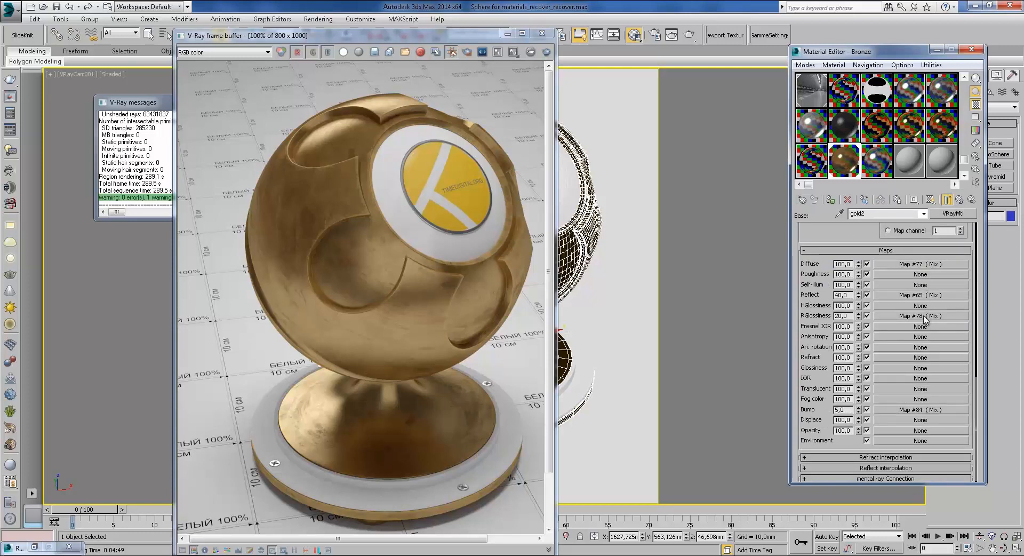
pyautogui.click(923, 410)
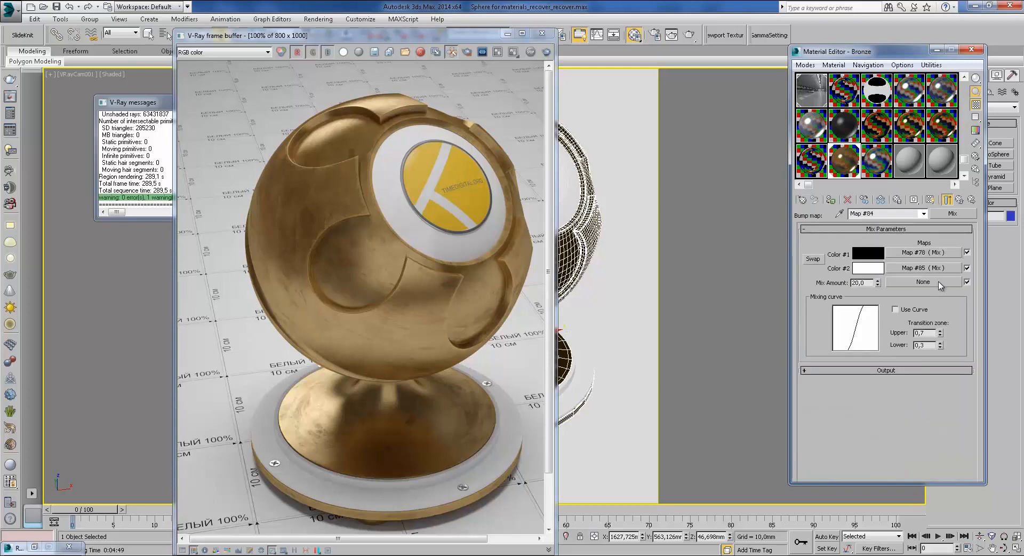
pyautogui.click(947, 200)
pyautogui.doubleClick(851, 168)
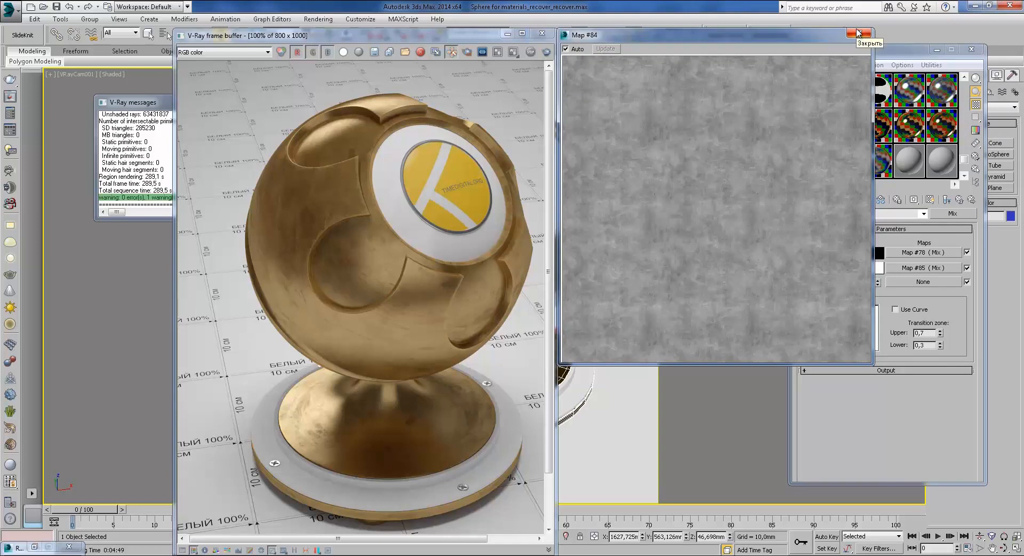
pyautogui.moveTo(802, 37); pyautogui.dragTo(702, 44)
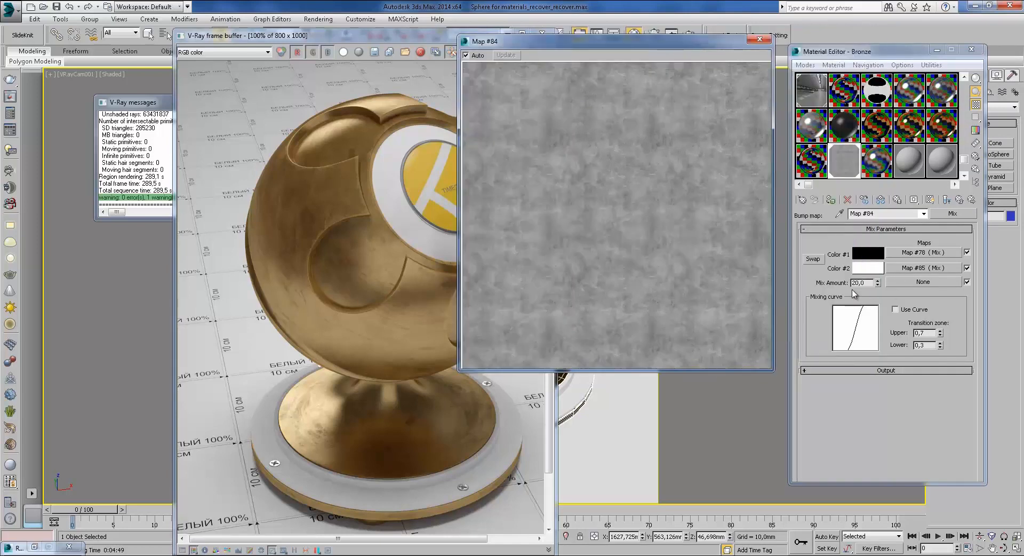
pyautogui.moveTo(868, 283); pyautogui.dragTo(857, 284)
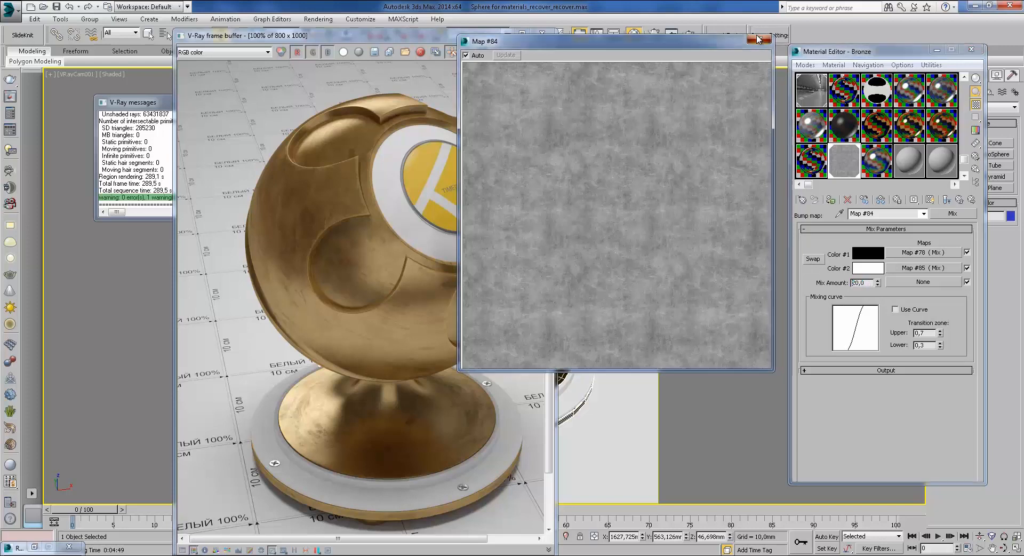
pyautogui.click(760, 39)
pyautogui.click(947, 199)
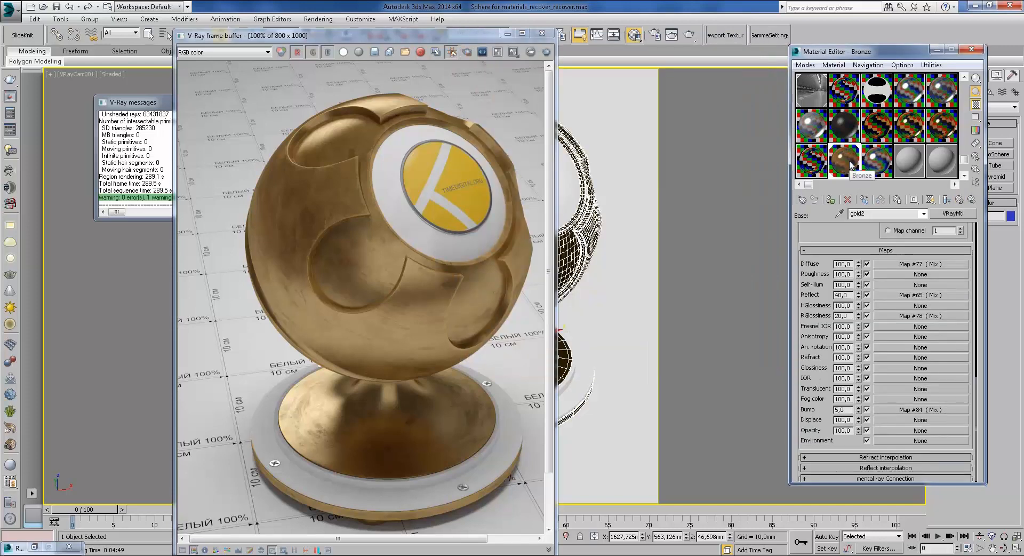
pyautogui.click(946, 199)
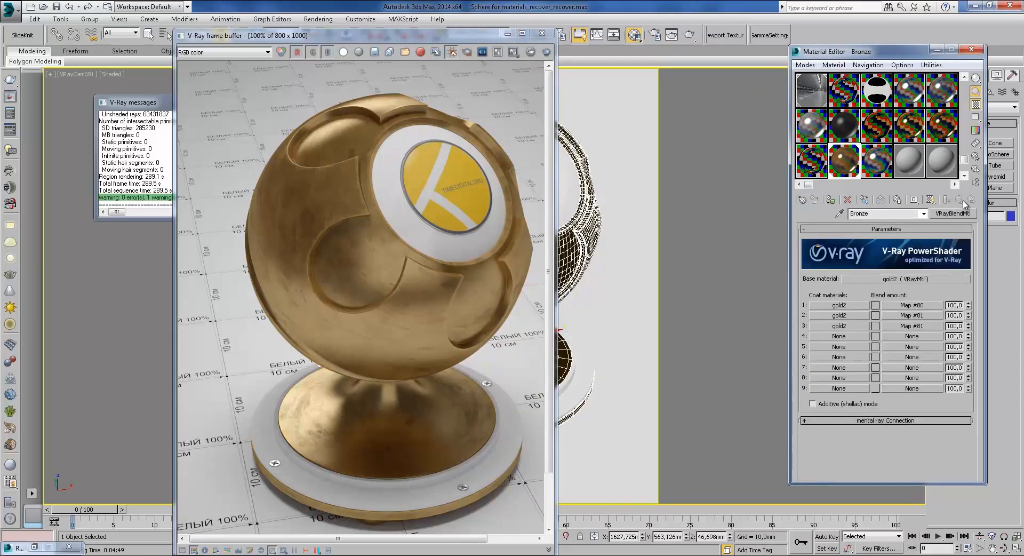
# Step: Zoom the rendered bronze image and inspect the second and third coats' gold2 materials
pyautogui.click(388, 272)
pyautogui.scroll(1, 388, 272)
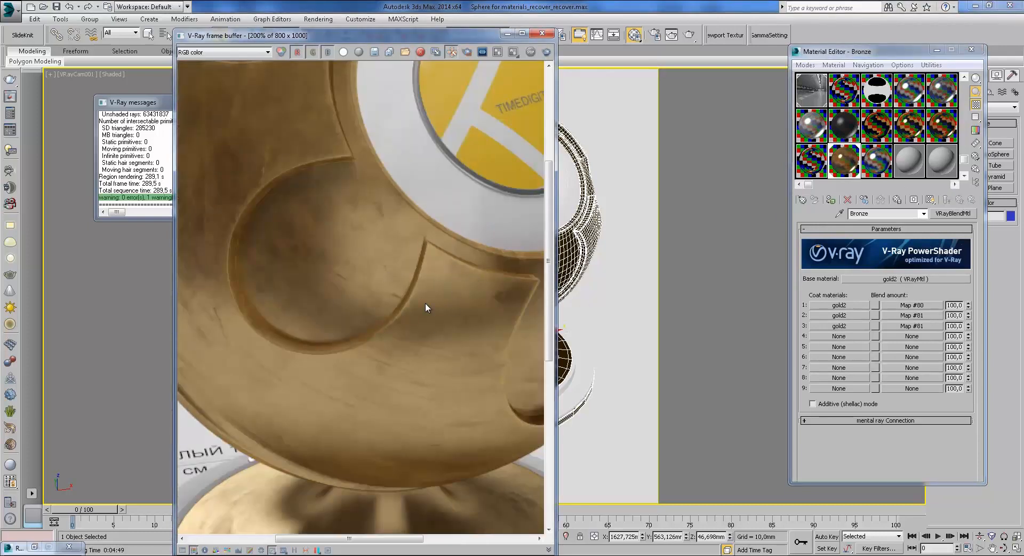
pyautogui.scroll(-1, 451, 303)
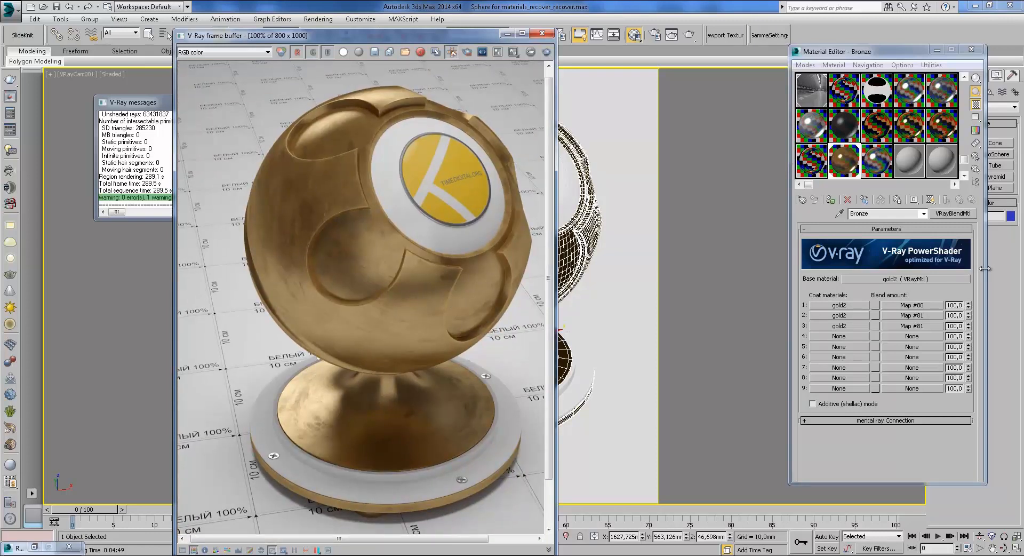
pyautogui.click(839, 326)
pyautogui.click(959, 200)
pyautogui.click(838, 316)
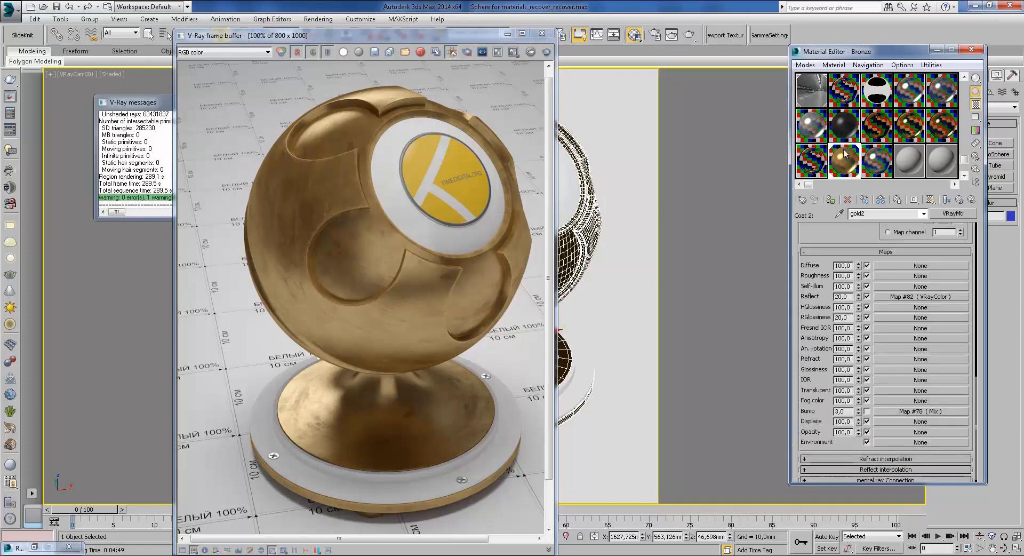
pyautogui.scroll(1, 327, 225)
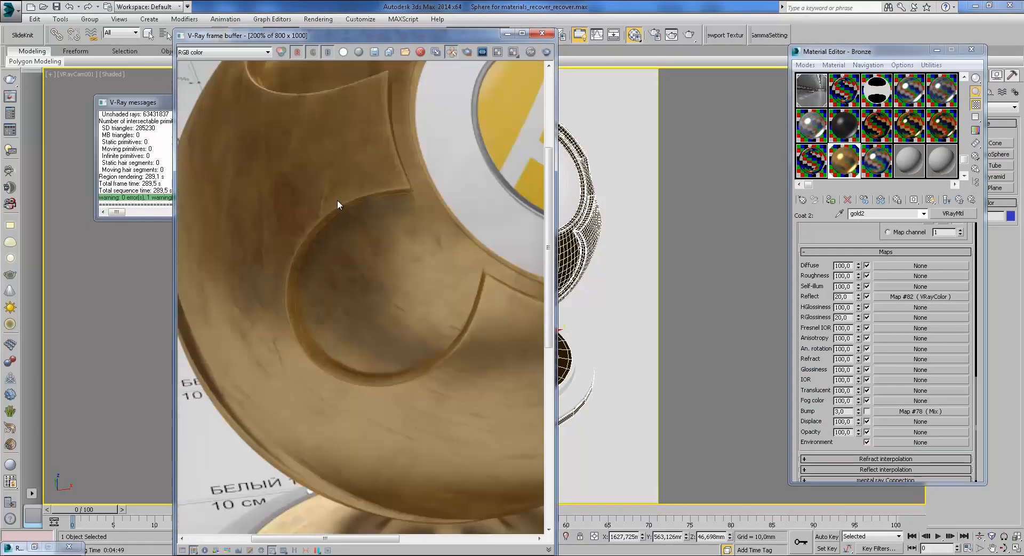
pyautogui.click(958, 199)
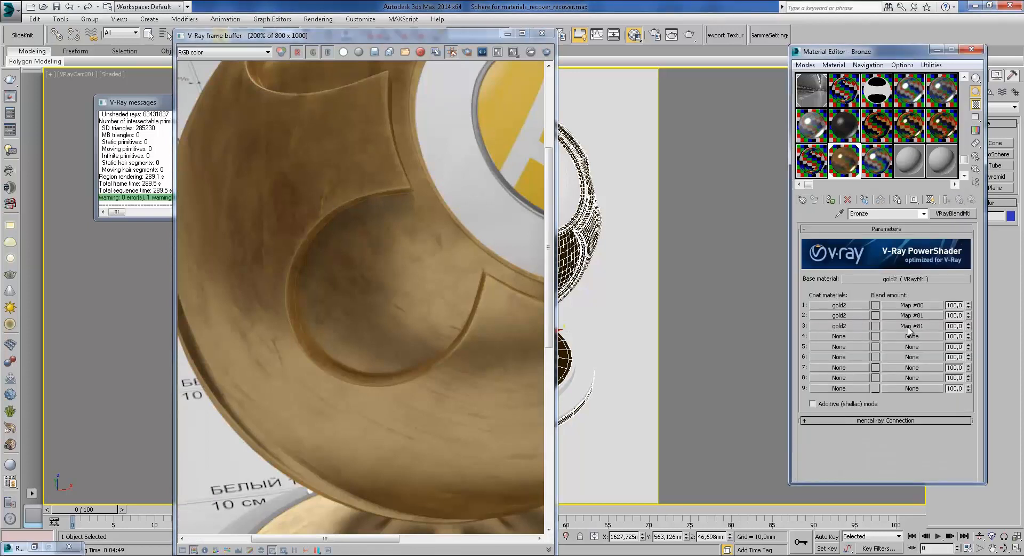
# Step: Copy coat 1's material and an instance of blend Map #80 into row 4
pyautogui.moveTo(861, 309); pyautogui.dragTo(838, 336)
pyautogui.click(872, 299)
pyautogui.moveTo(892, 305); pyautogui.dragTo(887, 336)
pyautogui.click(880, 258)
pyautogui.click(866, 301)
# Step: Clear row 4's coat material and blend map, then close the rendered image window
pyautogui.rightClick(856, 342)
pyautogui.click(894, 368)
pyautogui.rightClick(892, 337)
pyautogui.click(916, 368)
pyautogui.doubleClick(955, 305)
pyautogui.click(953, 292)
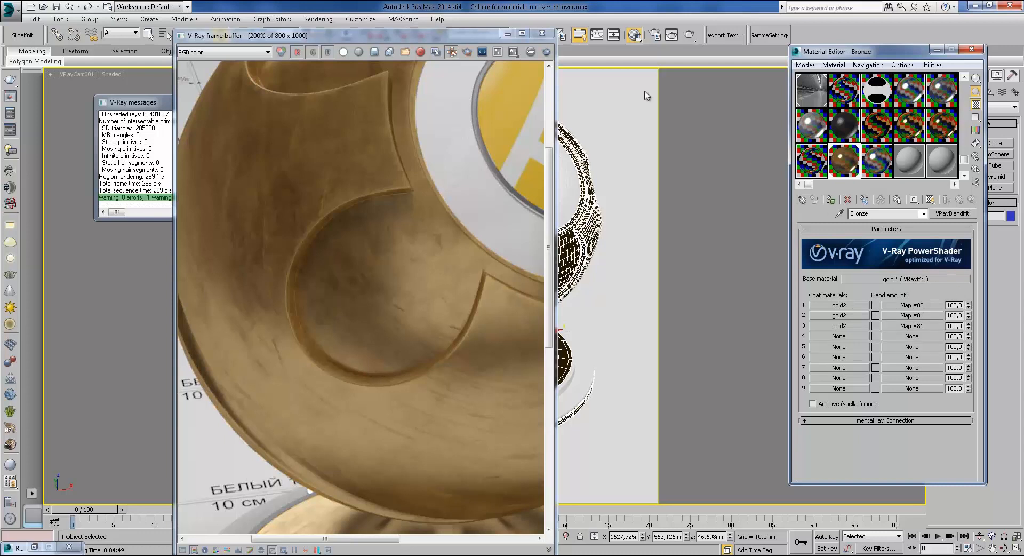
pyautogui.click(542, 33)
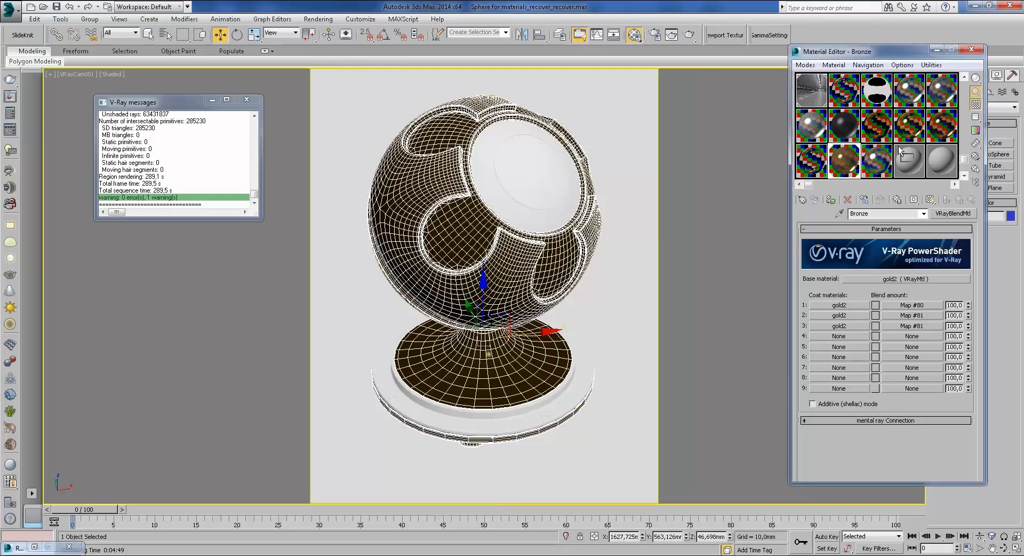
# Step: Select the Chrome sample slot and page through the reference photos to the silver jug
pyautogui.click(913, 166)
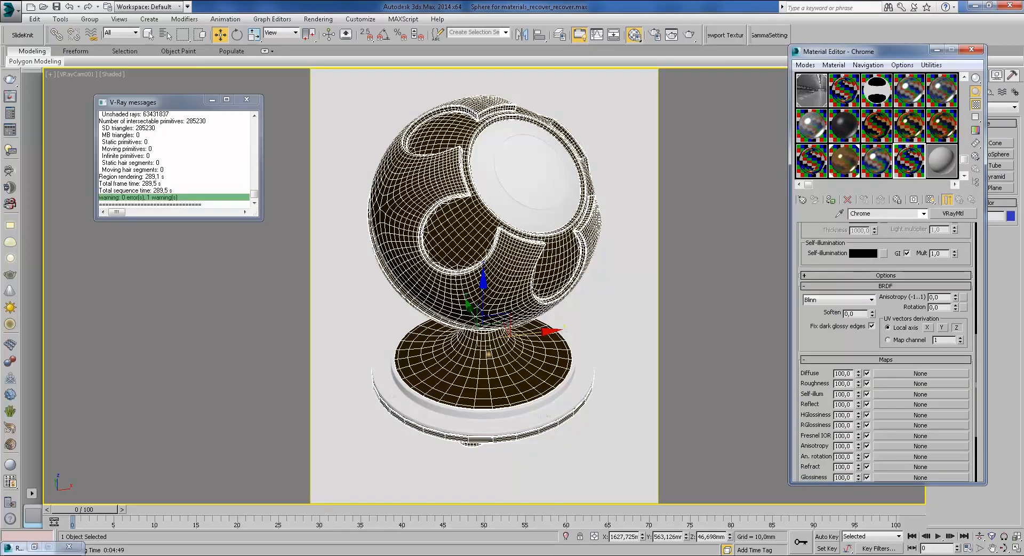
pyautogui.click(376, 511)
pyautogui.click(616, 513)
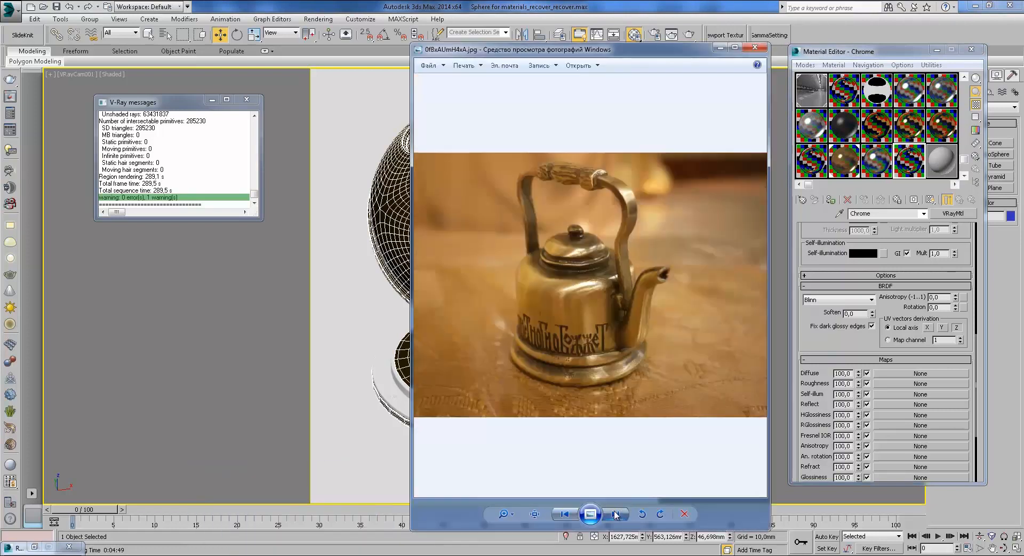
pyautogui.click(616, 514)
pyautogui.click(616, 514)
pyautogui.click(616, 513)
# Step: Zoom the silver jug photo, move the viewer aside, and return to 3ds Max
pyautogui.scroll(5, 563, 211)
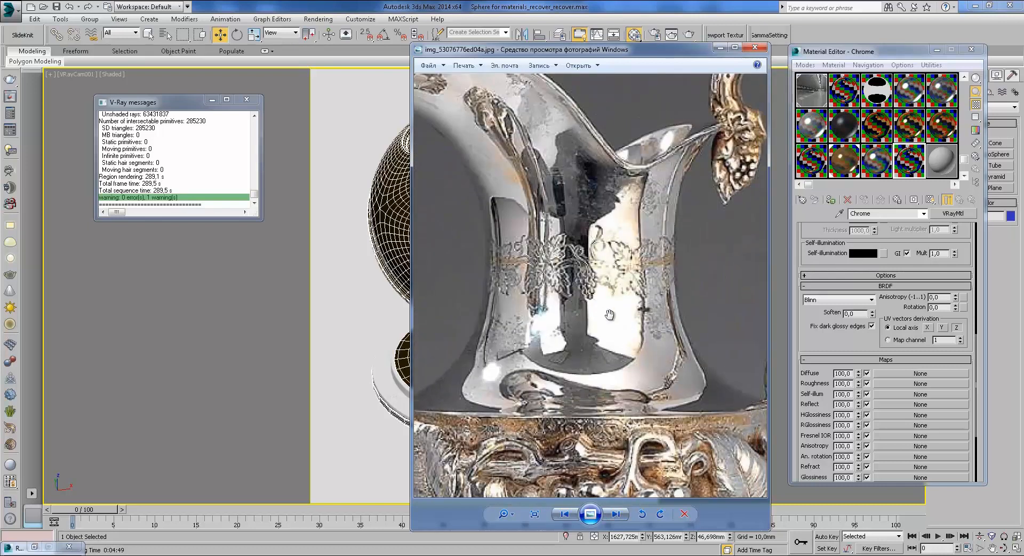
pyautogui.scroll(-2, 603, 290)
pyautogui.moveTo(691, 49); pyautogui.dragTo(646, 48)
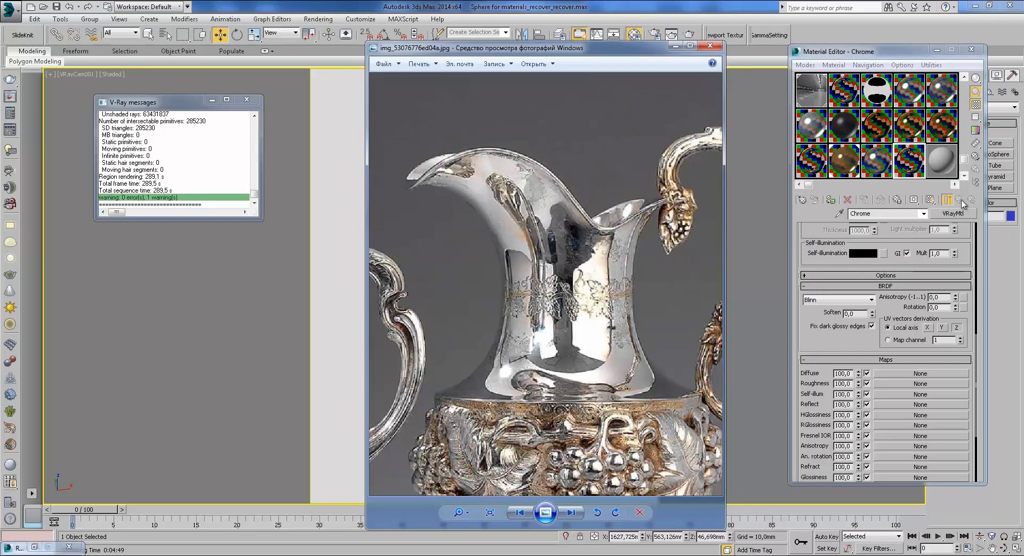
pyautogui.click(963, 217)
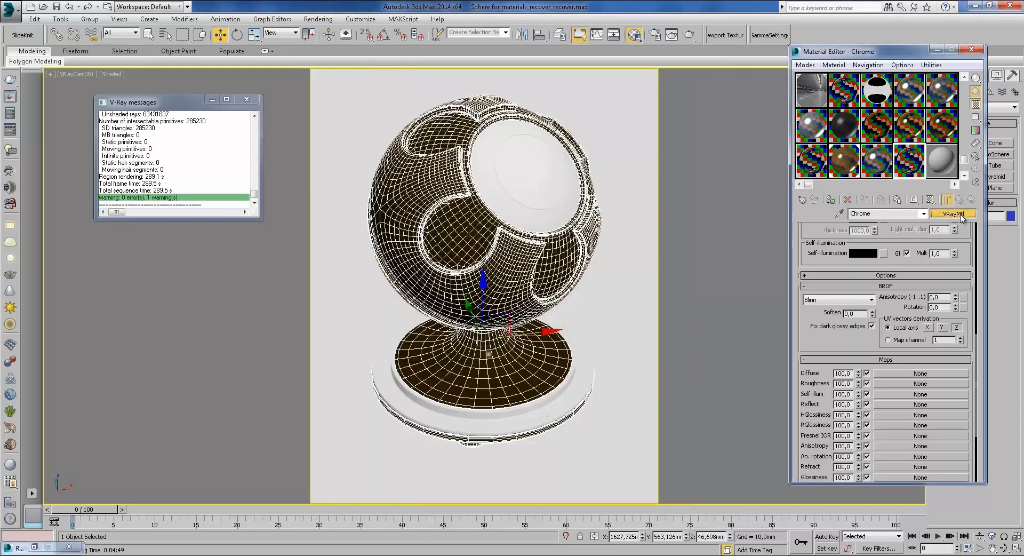
# Step: Convert Chrome to a VRayBlendMtl, keeping the old Chrome as the base material
pyautogui.click(962, 215)
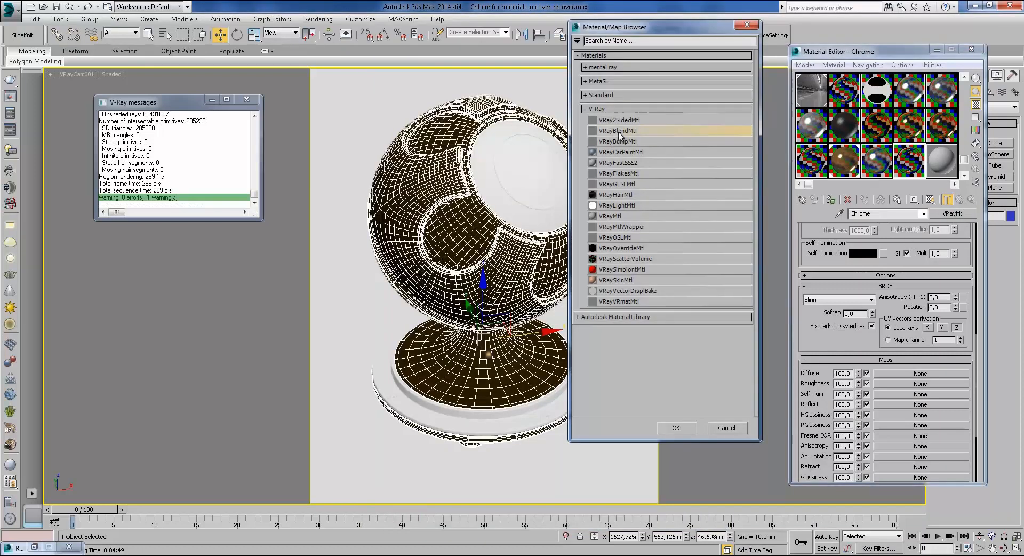
pyautogui.doubleClick(619, 135)
pyautogui.press('Return')
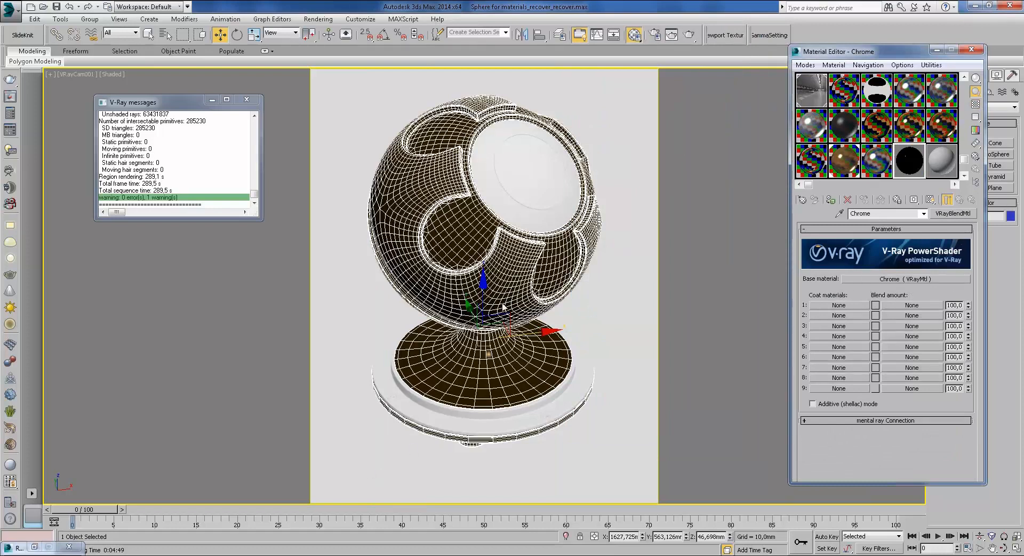
pyautogui.moveTo(323, 549)
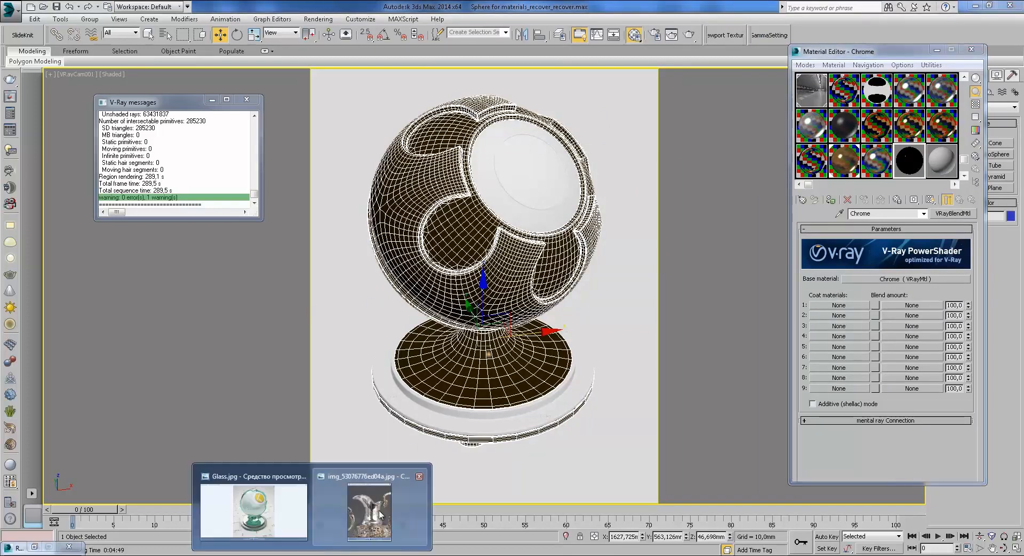
pyautogui.click(368, 512)
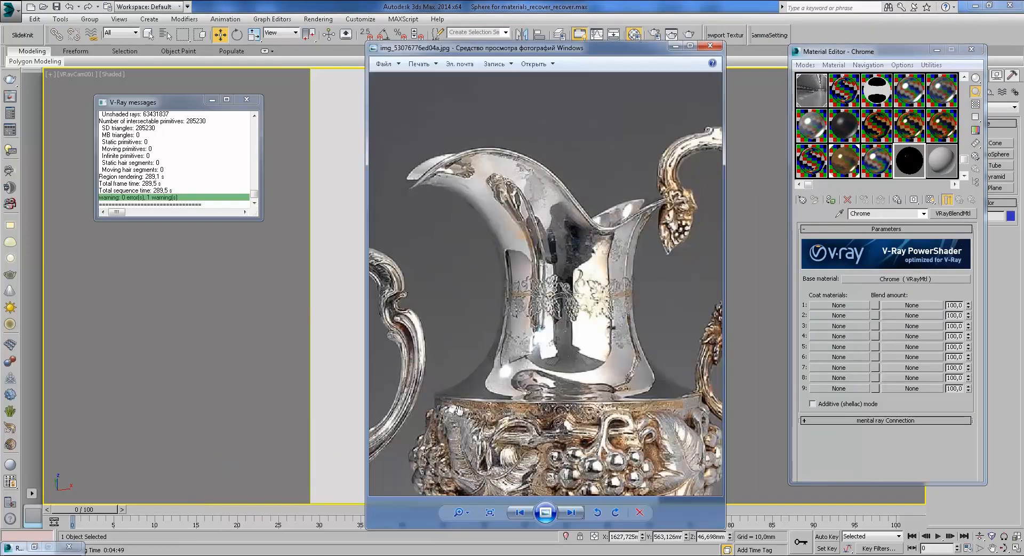
pyautogui.click(855, 305)
# Step: Add a VRayMtl as coat 1 with an orange diffuse colour
pyautogui.doubleClick(613, 219)
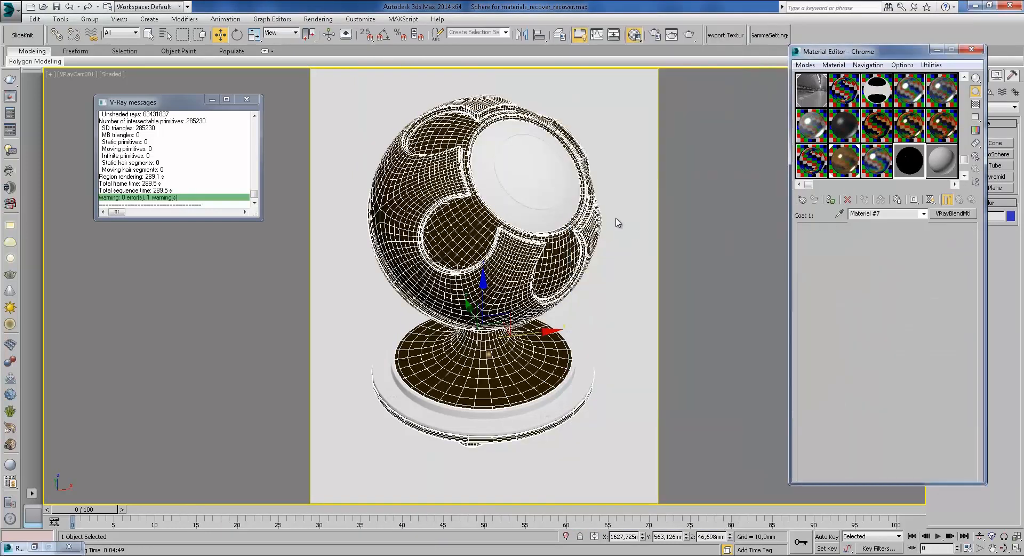
pyautogui.click(863, 285)
pyautogui.moveTo(407, 113); pyautogui.dragTo(399, 149)
pyautogui.moveTo(495, 117); pyautogui.dragTo(525, 98)
pyautogui.click(569, 186)
# Step: Give the coat a greyish-pink reflection colour and 0.52 reflection glossiness
pyautogui.click(863, 310)
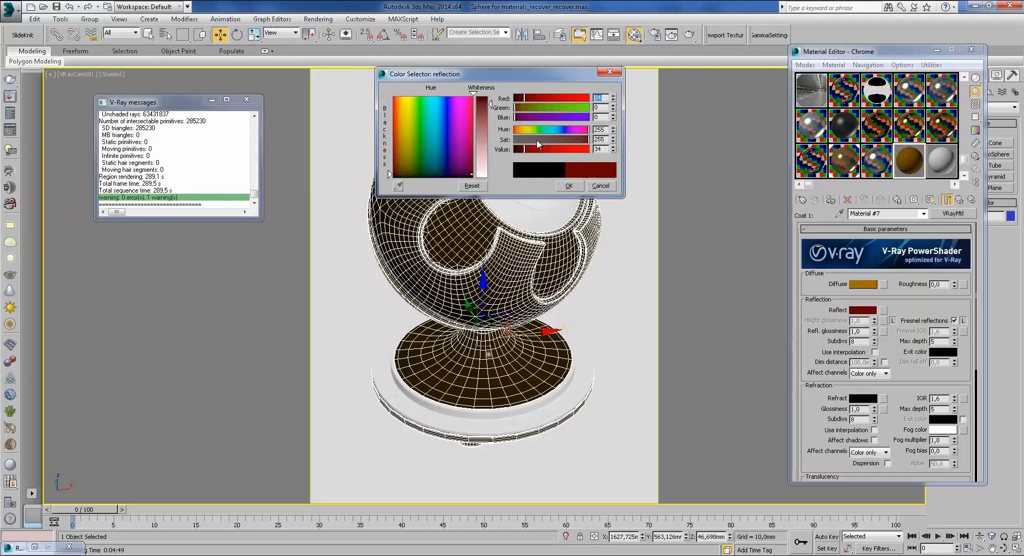
pyautogui.click(539, 140)
pyautogui.click(567, 187)
pyautogui.moveTo(874, 332); pyautogui.dragTo(874, 354)
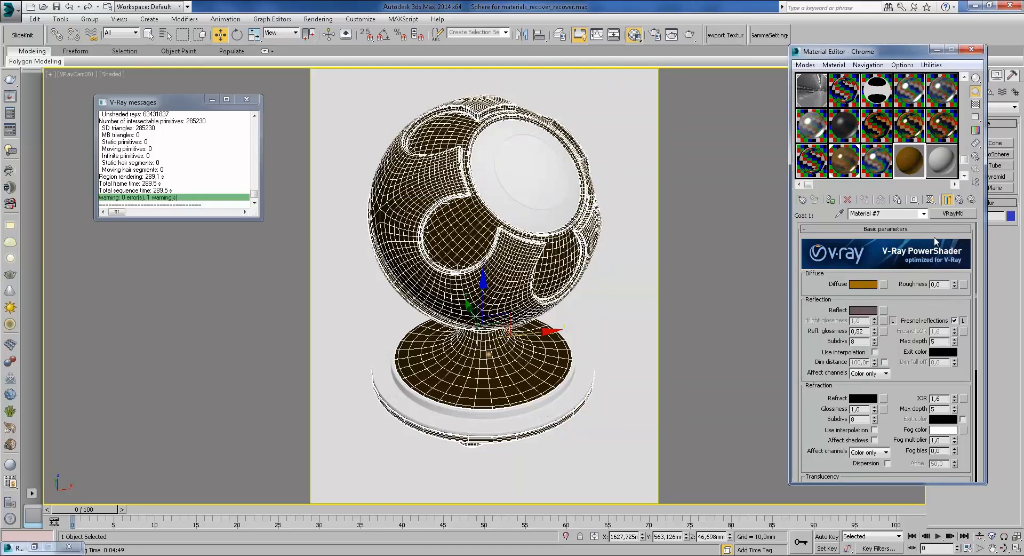
pyautogui.scroll(-2, 913, 381)
pyautogui.scroll(2, 913, 382)
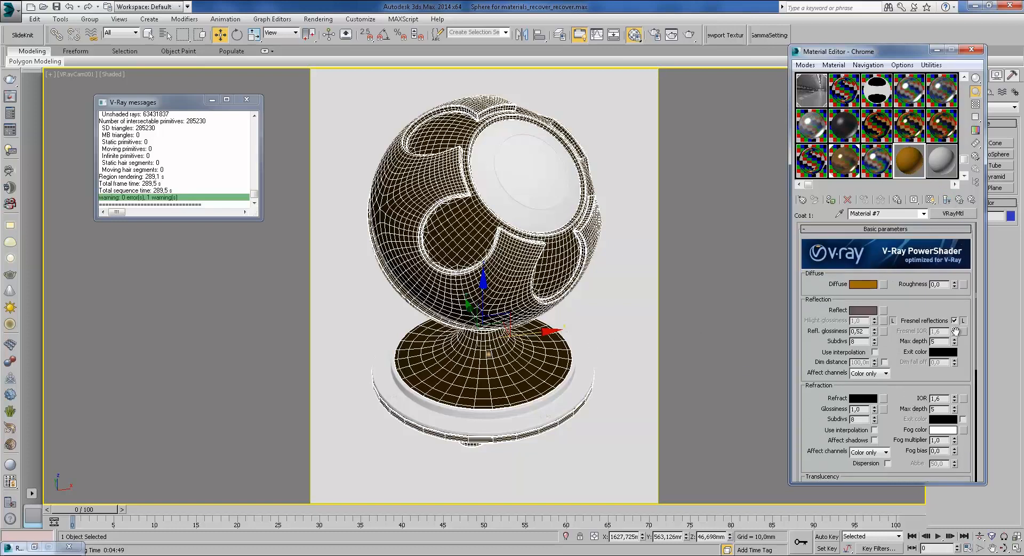
pyautogui.click(960, 200)
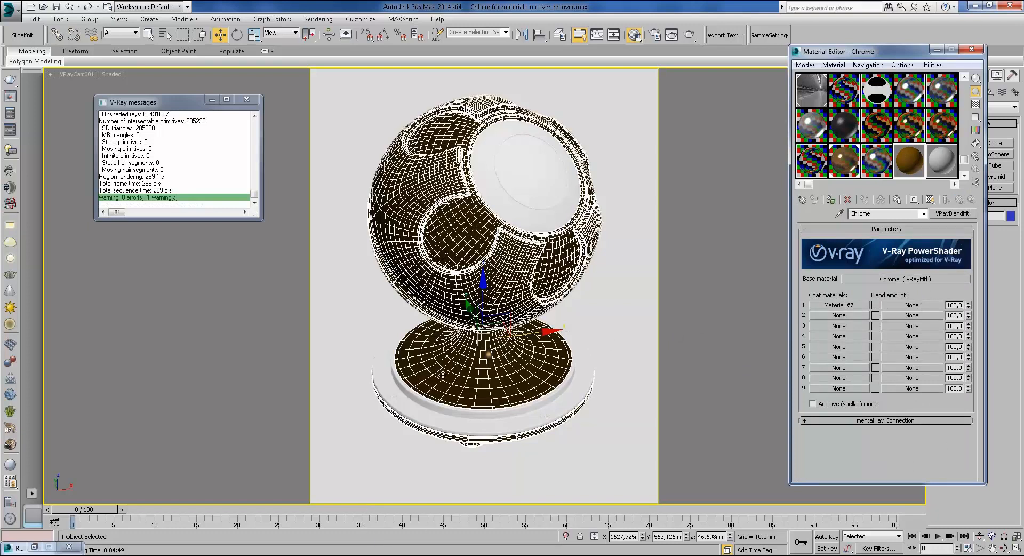
pyautogui.moveTo(378, 541)
pyautogui.click(398, 487)
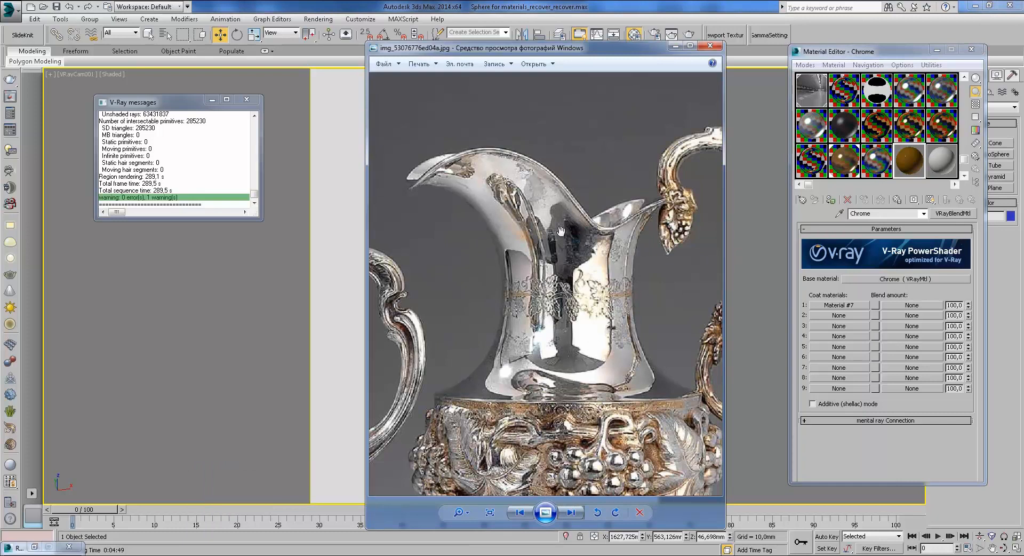
pyautogui.moveTo(560, 341); pyautogui.dragTo(573, 214)
pyautogui.moveTo(604, 354); pyautogui.dragTo(625, 208)
pyautogui.moveTo(517, 86); pyautogui.dragTo(490, 309)
pyautogui.moveTo(640, 266); pyautogui.dragTo(615, 218)
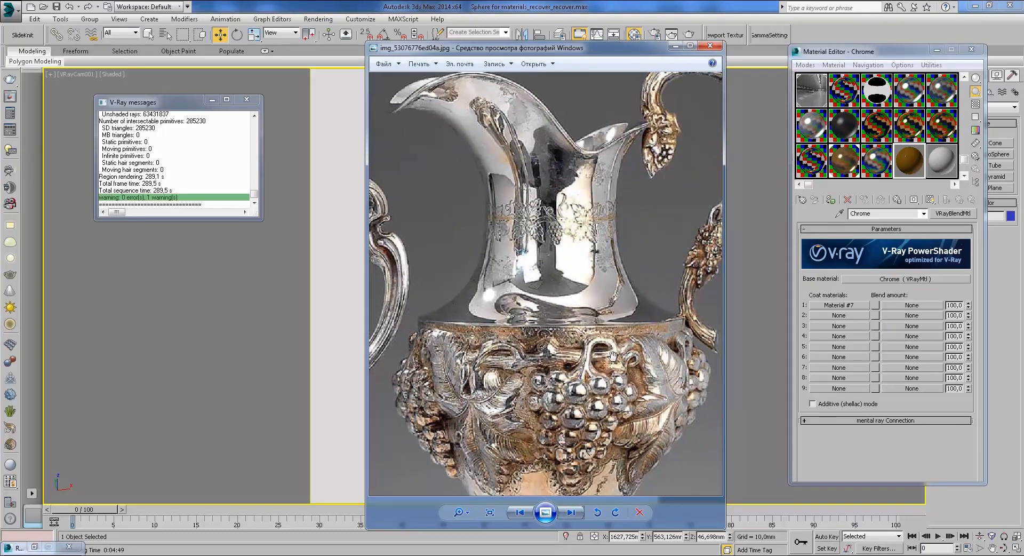
pyautogui.moveTo(624, 328); pyautogui.dragTo(641, 277)
pyautogui.moveTo(519, 154); pyautogui.dragTo(532, 200)
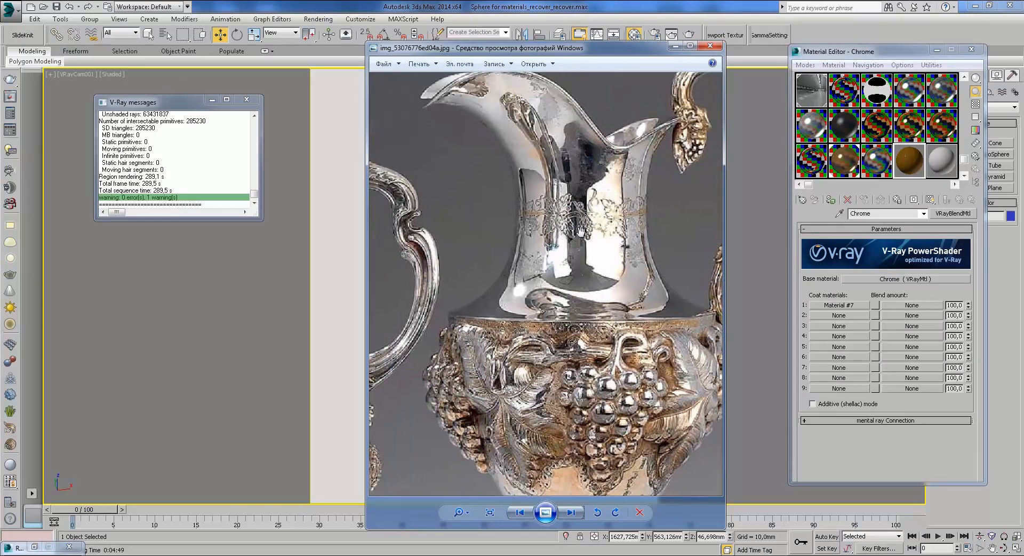
pyautogui.click(674, 46)
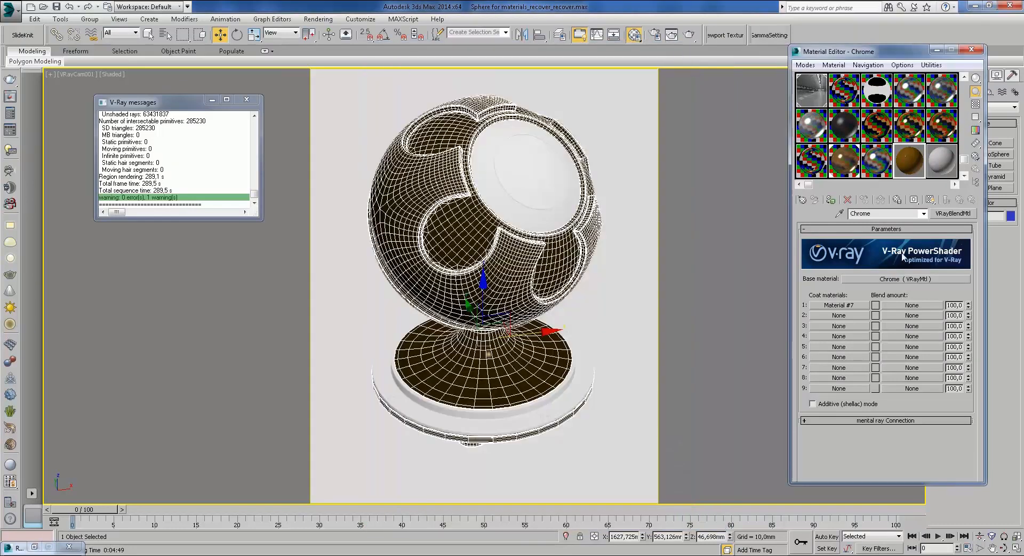
# Step: Move Material #7 from coat slot 1 into coat slot 2 as an instance
pyautogui.moveTo(839, 304); pyautogui.dragTo(858, 313)
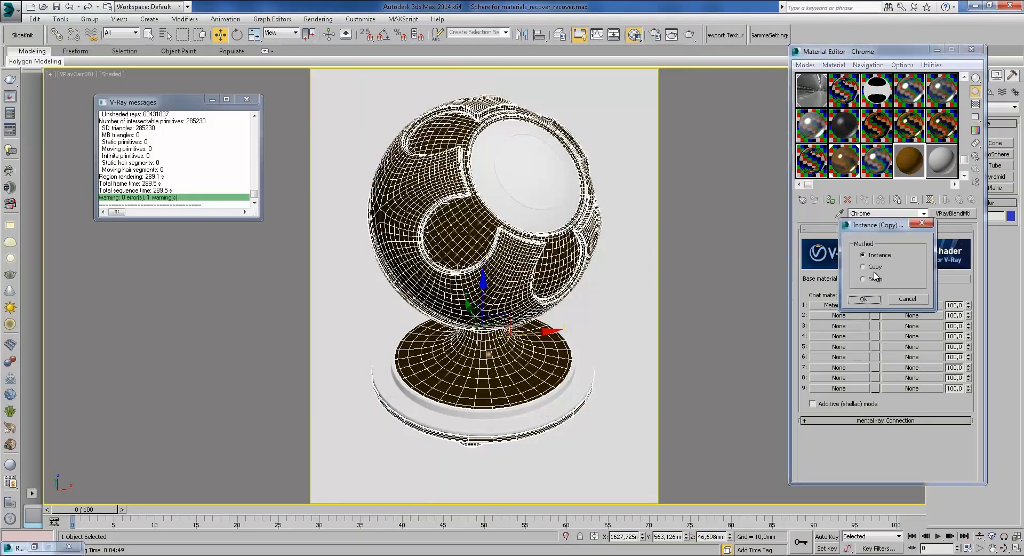
pyautogui.click(864, 299)
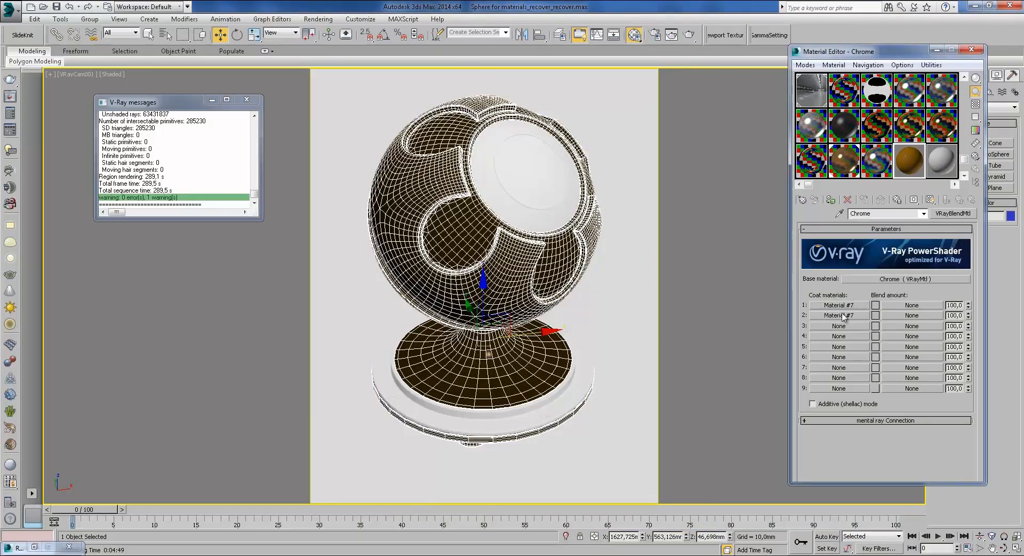
pyautogui.rightClick(844, 299)
pyautogui.rightClick(829, 306)
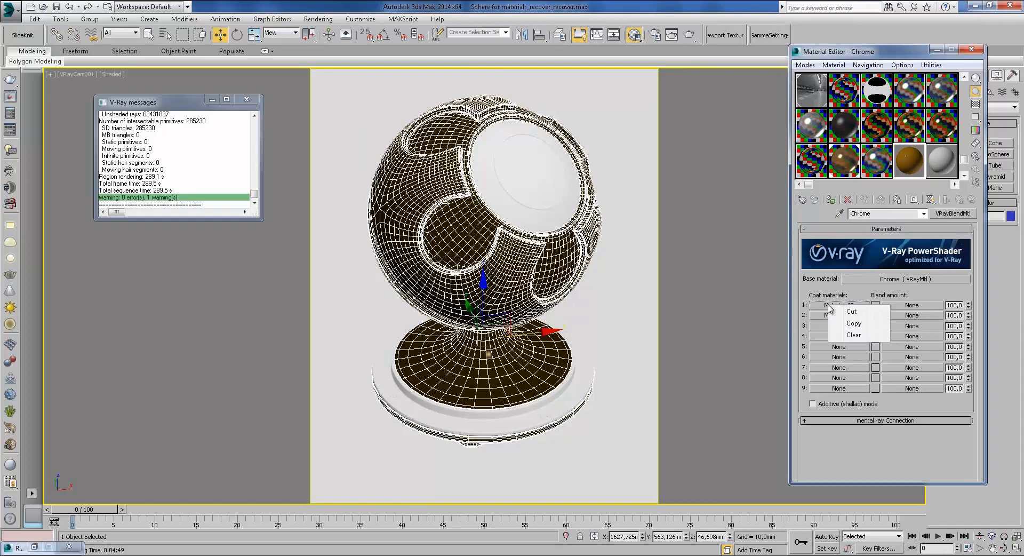
pyautogui.click(852, 335)
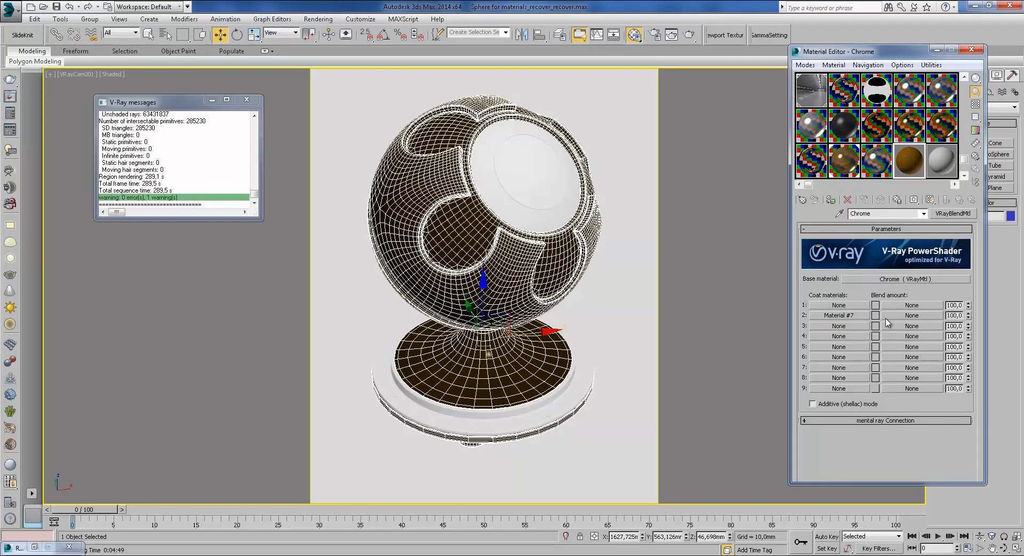
# Step: Assign a VRayDirt map (Map #87) as coat 2's blend amount
pyautogui.click(891, 317)
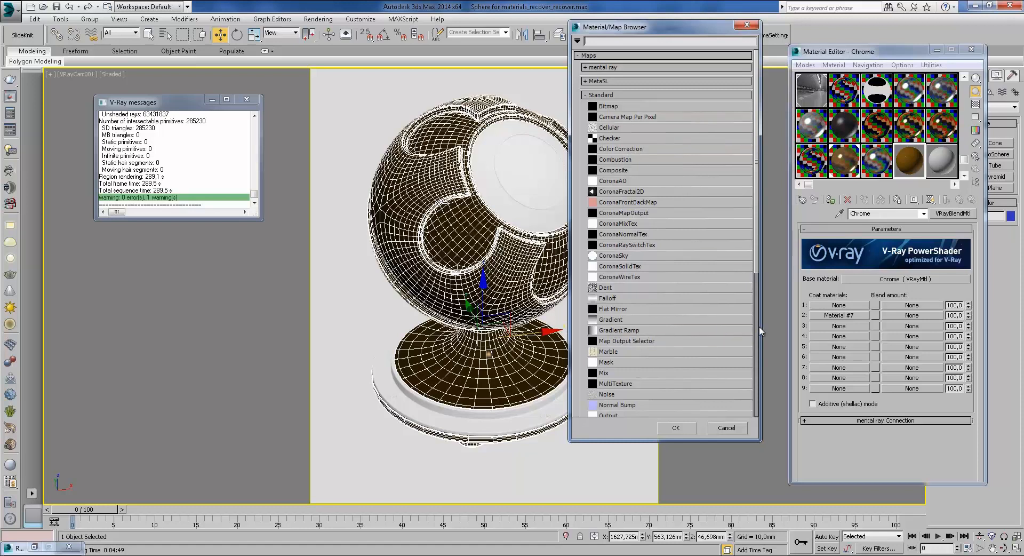
pyautogui.scroll(-2, 651, 361)
pyautogui.scroll(-6, 651, 362)
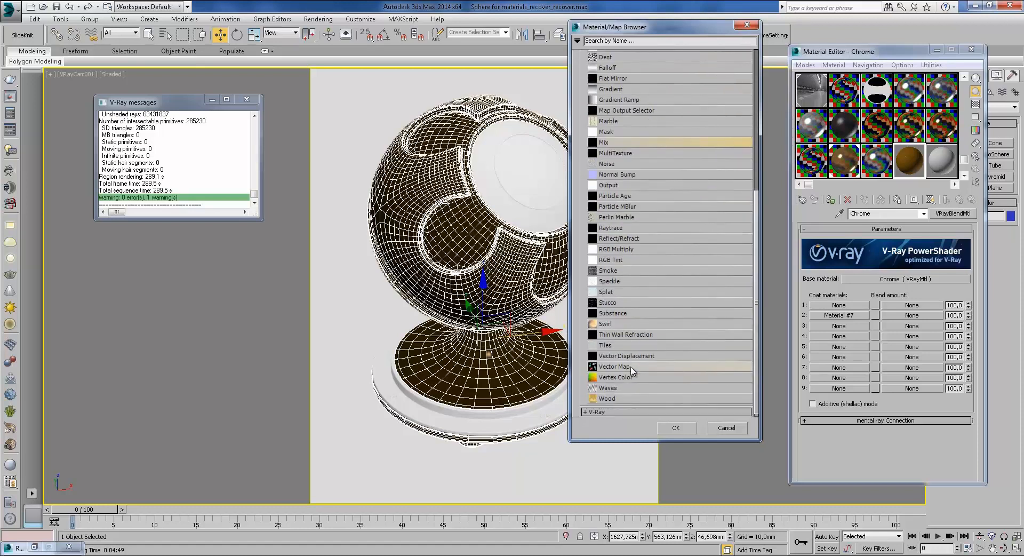
pyautogui.scroll(-3, 627, 392)
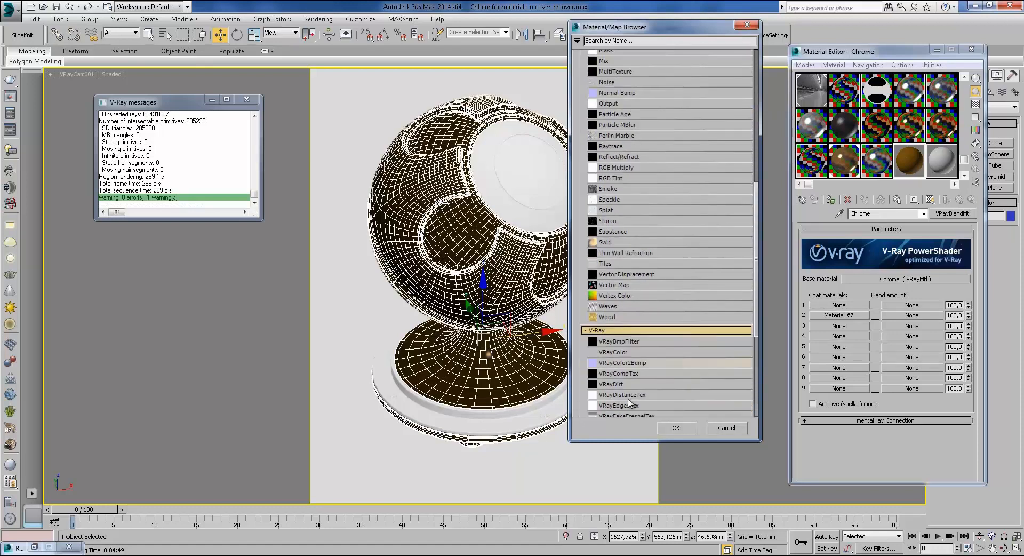
pyautogui.doubleClick(623, 359)
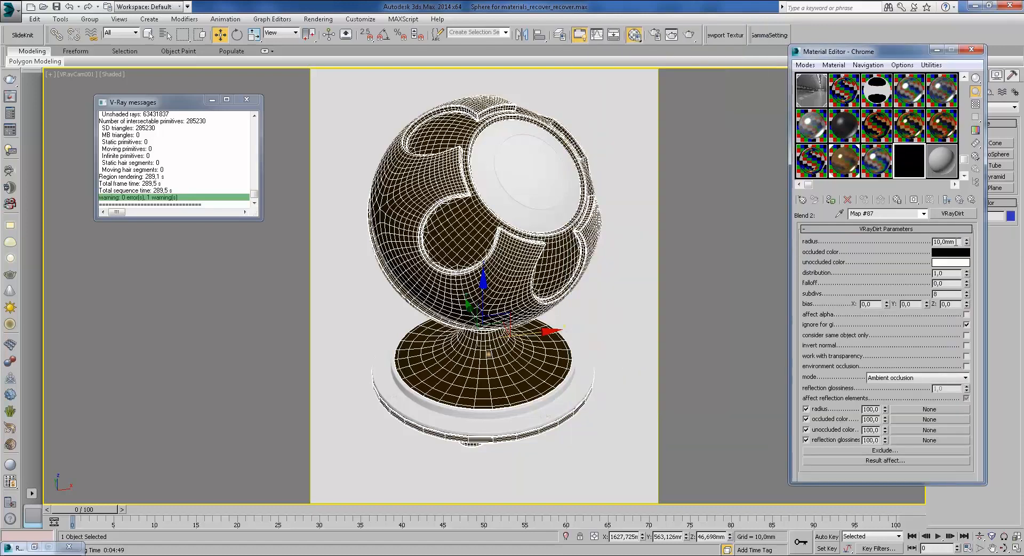
pyautogui.click(960, 200)
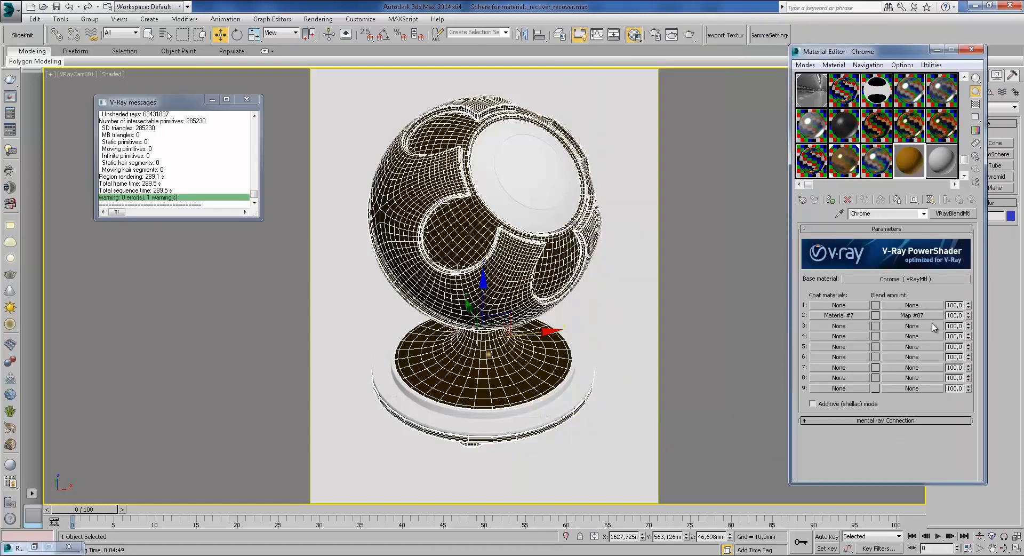
# Step: Inspect Chrome's VRayDirt map, then copy the dirt radius texture from Bronze's dirt map
pyautogui.click(912, 315)
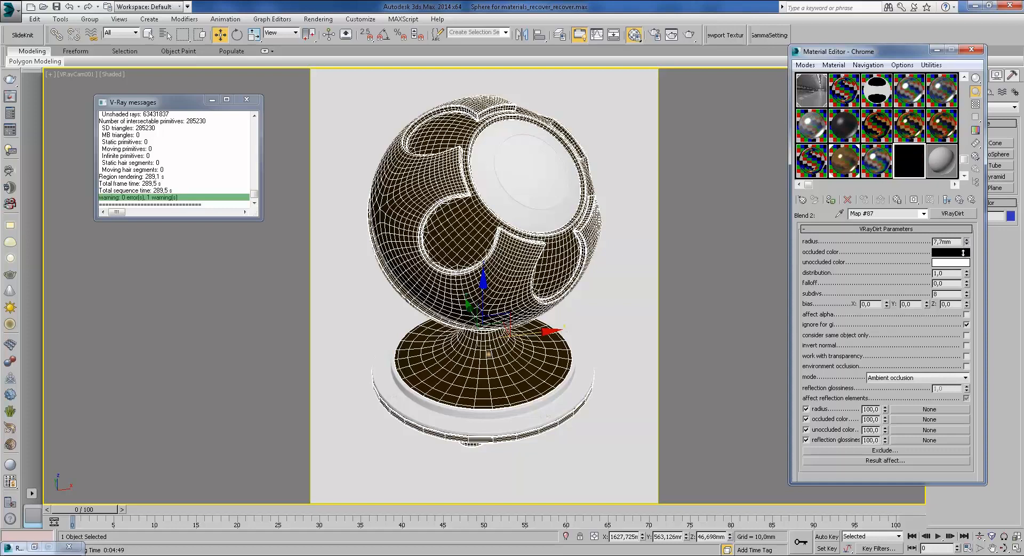
pyautogui.click(958, 201)
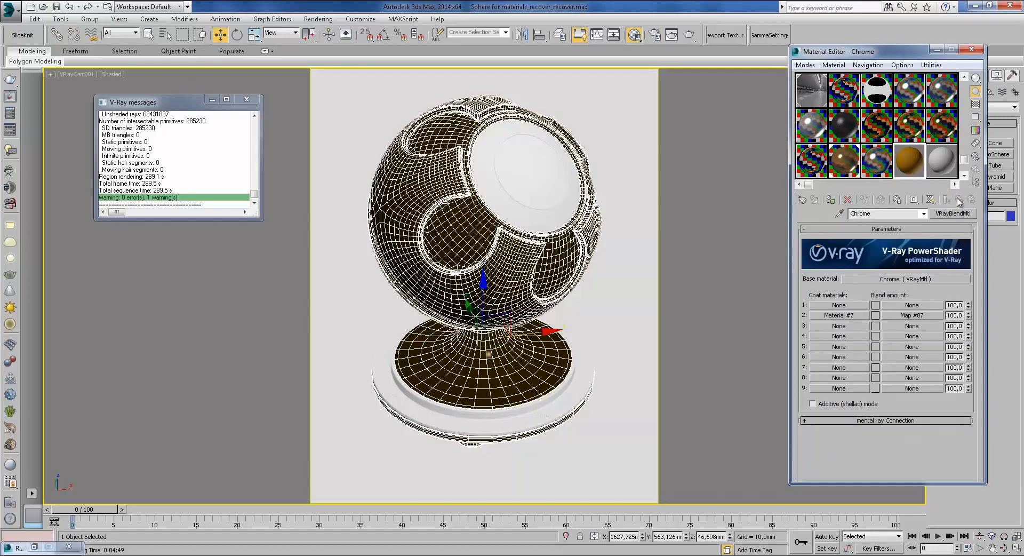
pyautogui.click(910, 315)
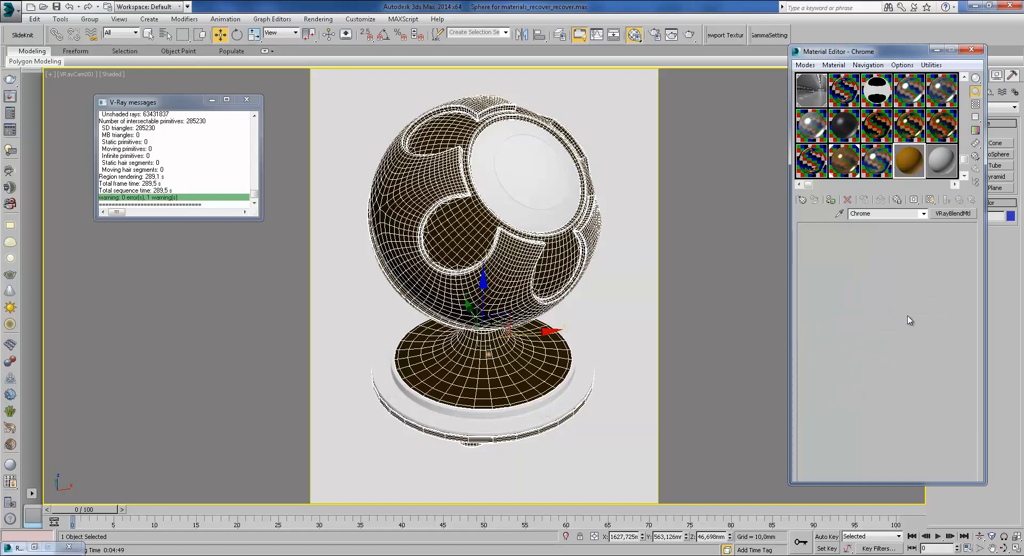
pyautogui.click(961, 200)
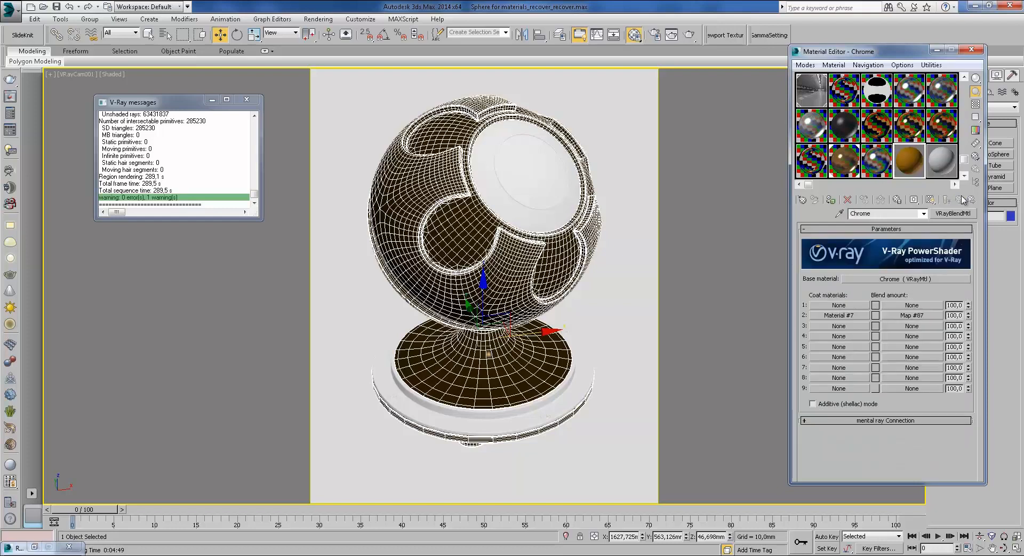
pyautogui.click(845, 158)
pyautogui.click(928, 325)
pyautogui.rightClick(907, 409)
pyautogui.click(911, 431)
# Step: Paste Dirt Small.jpg as the radius texture of Chrome's VRayDirt map
pyautogui.click(910, 166)
pyautogui.click(929, 316)
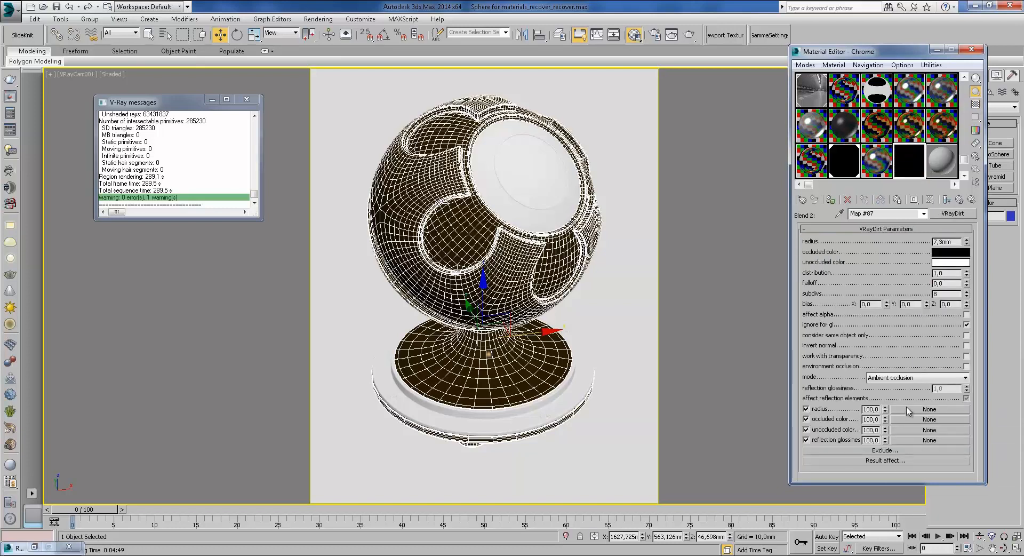
pyautogui.rightClick(908, 410)
pyautogui.click(931, 426)
pyautogui.click(962, 200)
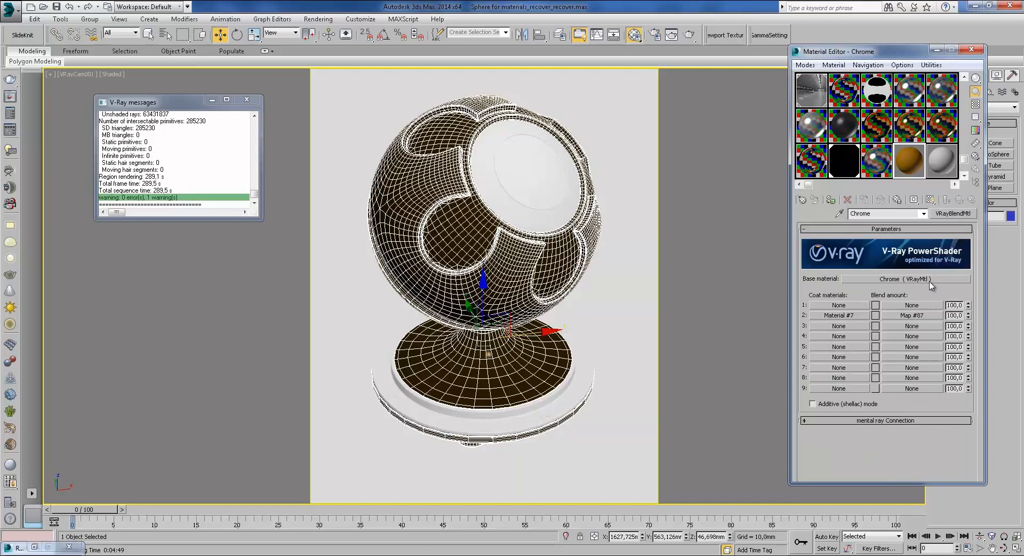
# Step: Try swapping the dirt map's occluded colours, cancel, and show the Chrome sample on a checker background
pyautogui.click(910, 316)
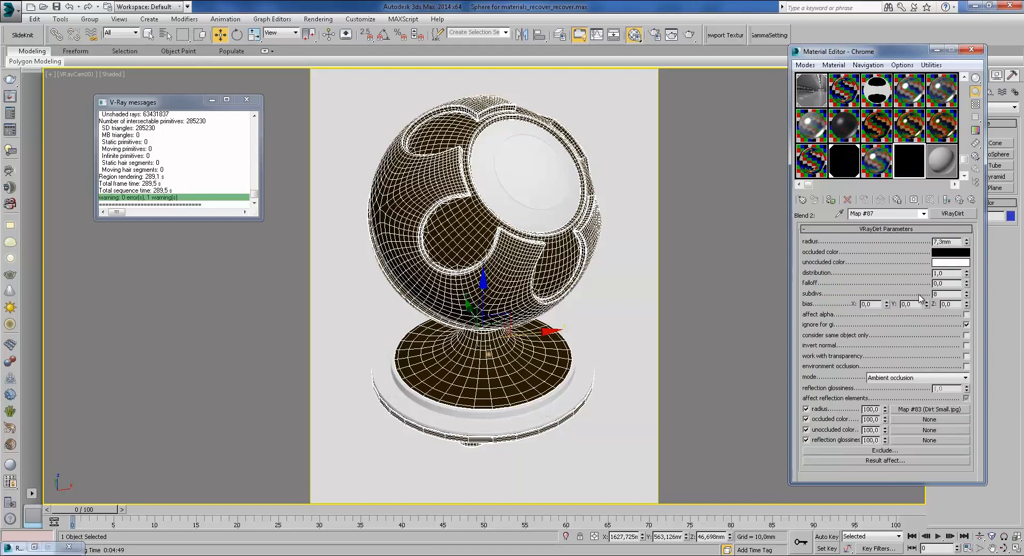
pyautogui.click(948, 253)
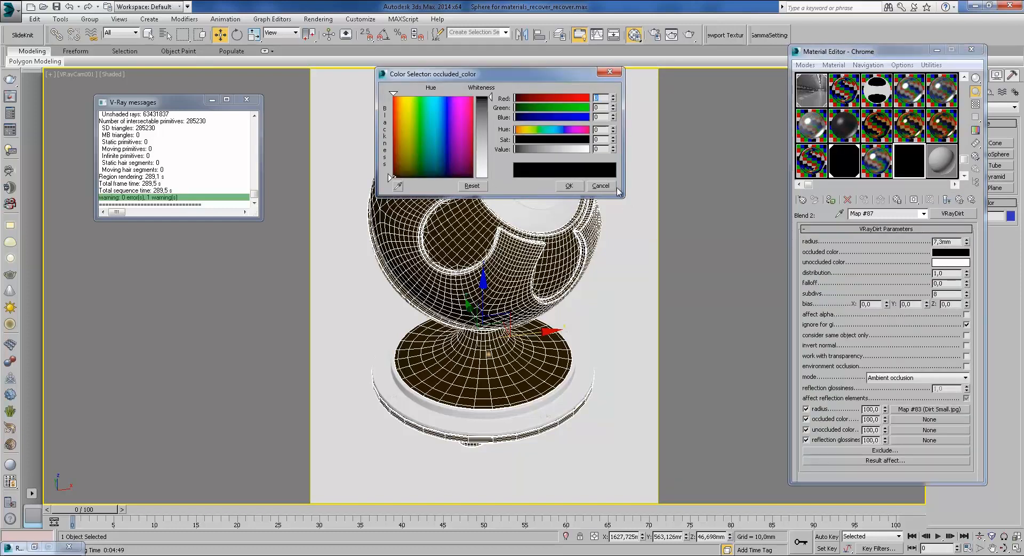
pyautogui.click(595, 186)
pyautogui.moveTo(953, 263); pyautogui.dragTo(946, 254)
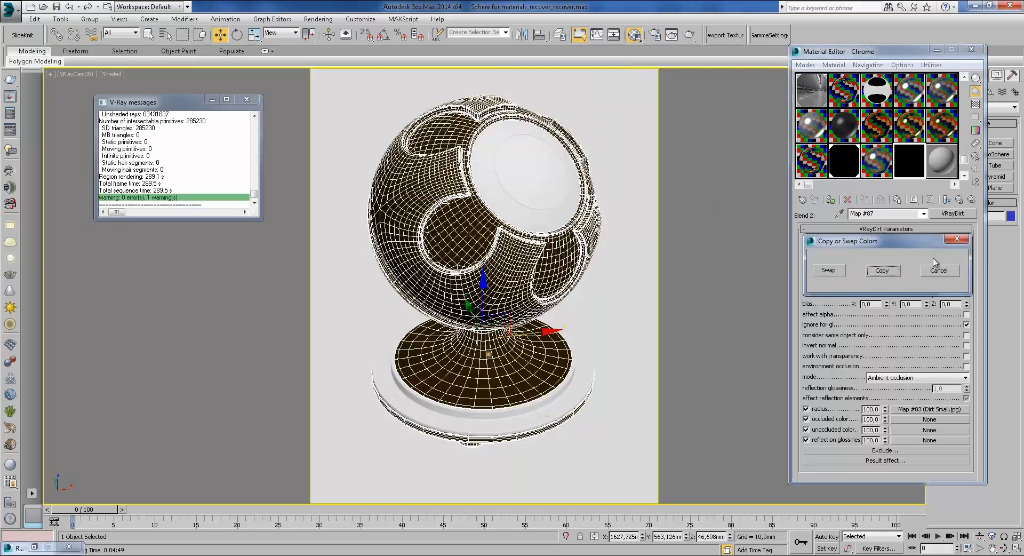
pyautogui.click(828, 271)
pyautogui.click(946, 200)
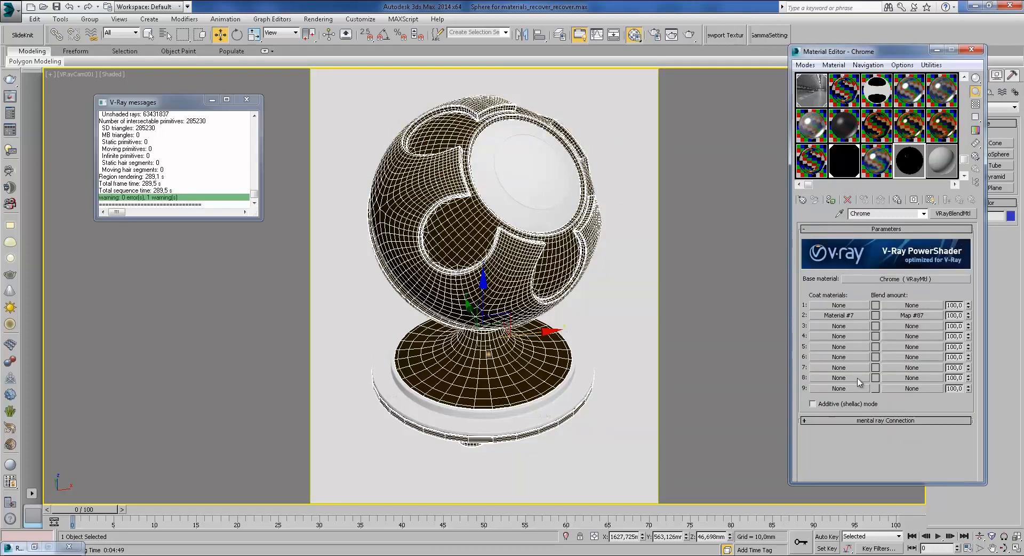
pyautogui.click(976, 105)
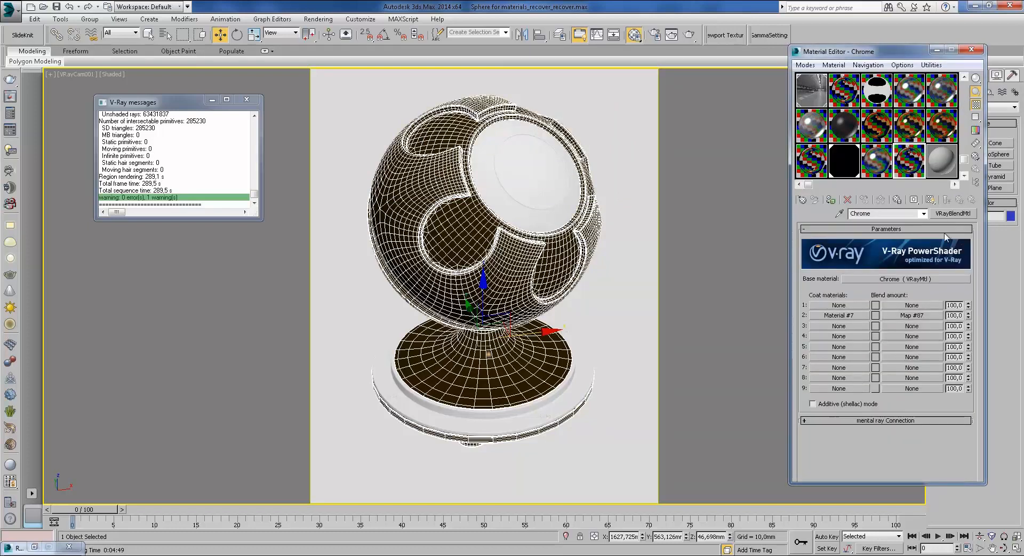
pyautogui.click(909, 278)
# Step: Set the Chrome base material's diffuse colour to grey 54
pyautogui.scroll(-3, 891, 320)
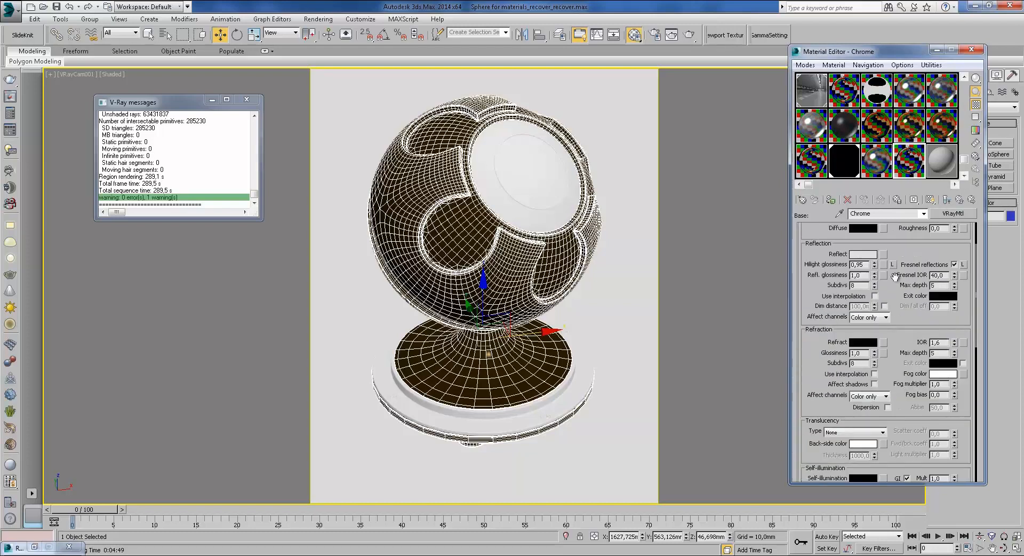
pyautogui.click(870, 229)
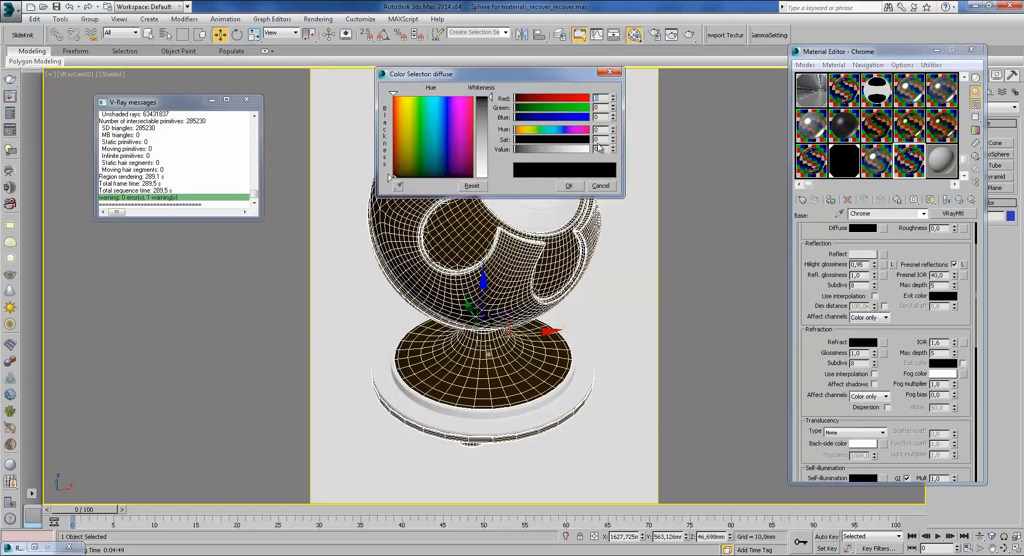
pyautogui.moveTo(482, 112); pyautogui.dragTo(486, 113)
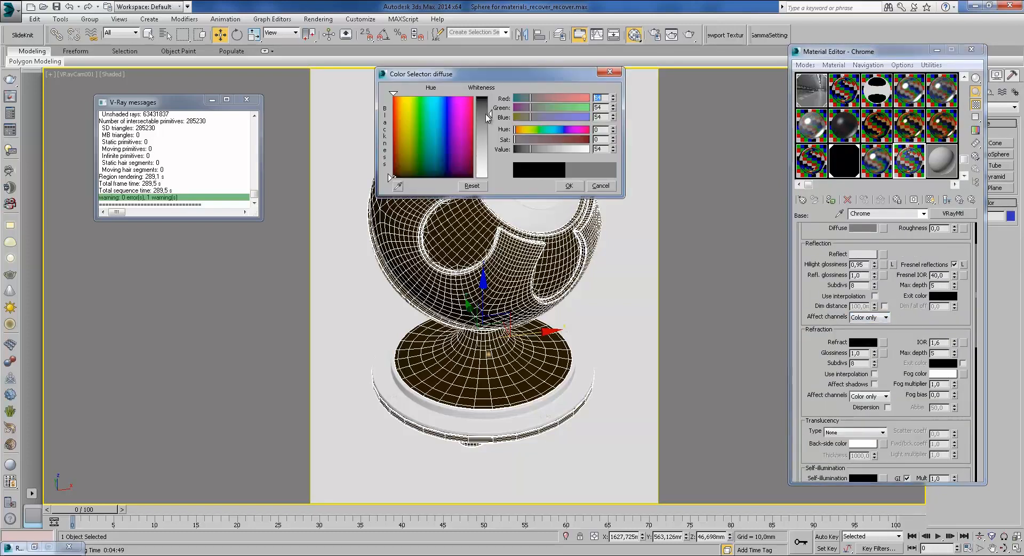
pyautogui.click(568, 186)
pyautogui.click(959, 201)
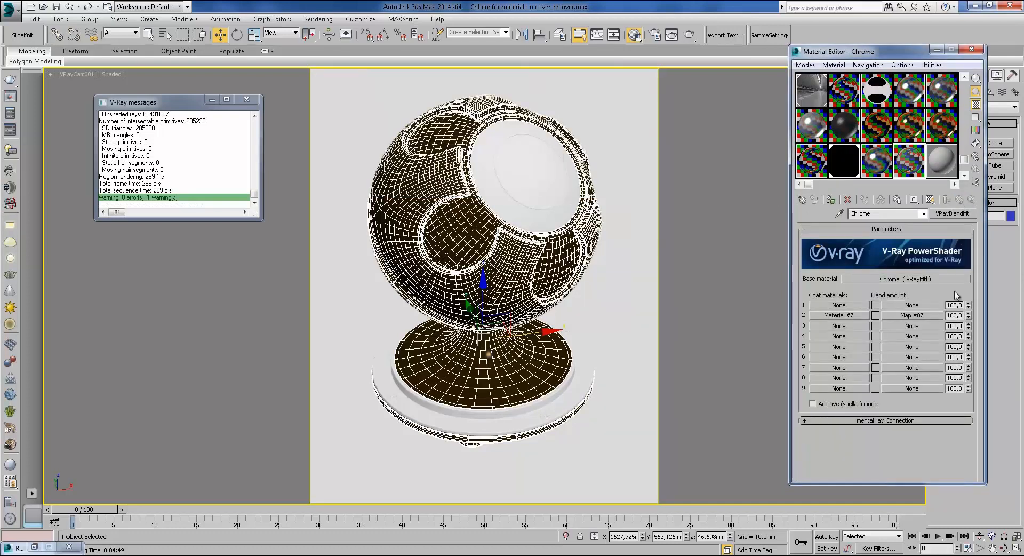
# Step: Copy the Chrome base material into coat slot 1
pyautogui.click(853, 305)
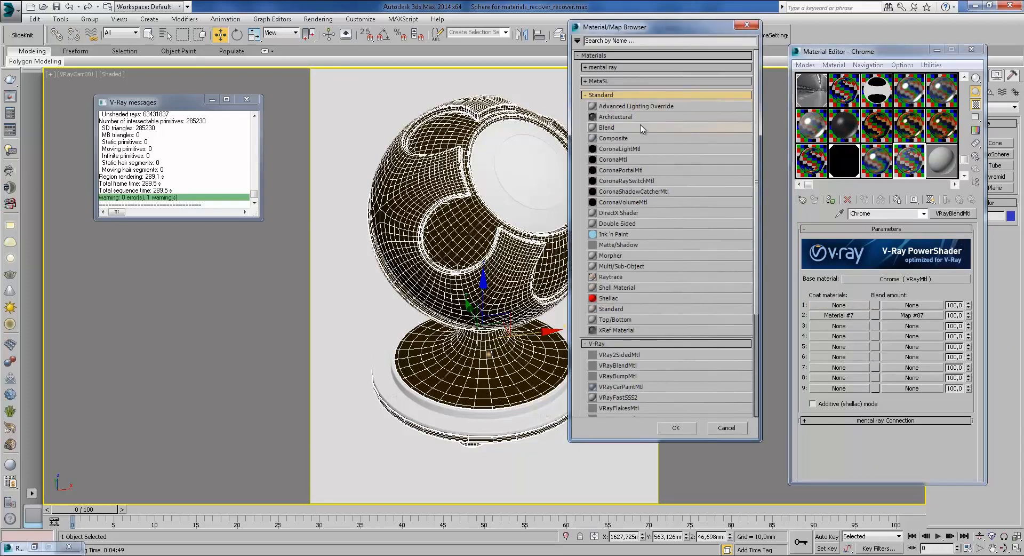
pyautogui.click(746, 26)
pyautogui.moveTo(905, 278); pyautogui.dragTo(859, 306)
pyautogui.click(862, 303)
pyautogui.click(862, 304)
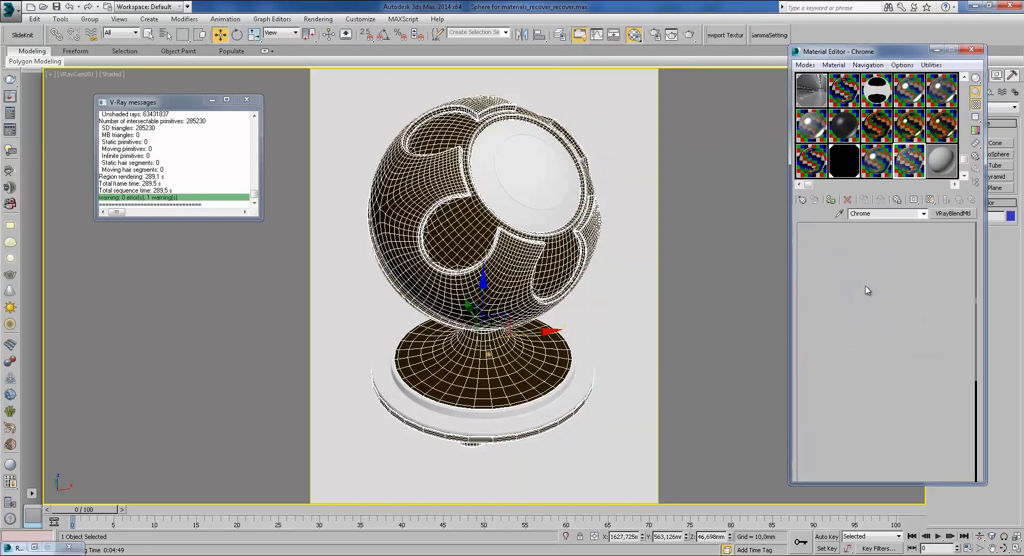
# Step: Give the coat reflect 89, black diffuse, 0.87 reflection glossiness, and locked highlight glossiness
pyautogui.click(868, 254)
pyautogui.moveTo(494, 137); pyautogui.dragTo(483, 101)
pyautogui.click(569, 186)
pyautogui.click(872, 228)
pyautogui.click(569, 185)
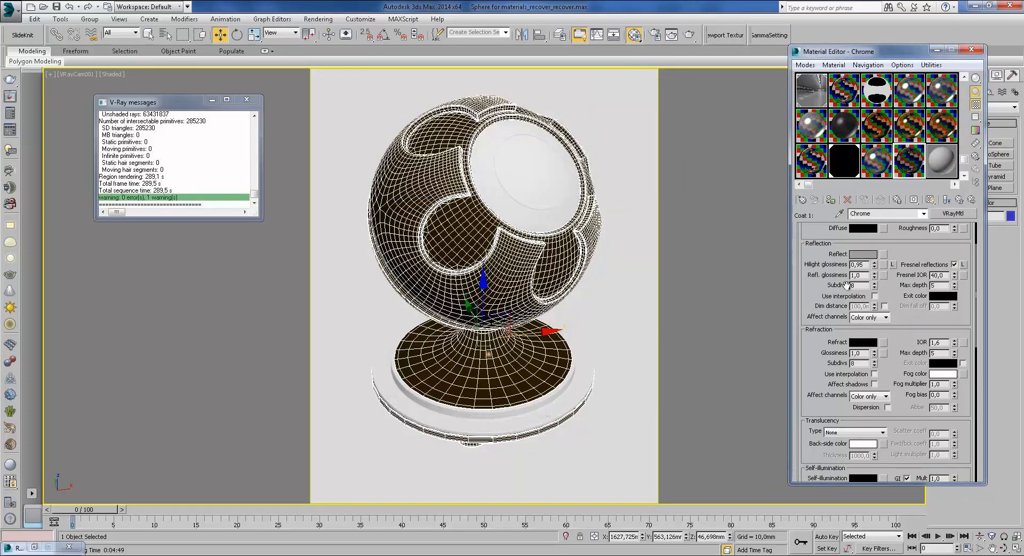
pyautogui.moveTo(875, 276); pyautogui.dragTo(875, 286)
pyautogui.click(892, 265)
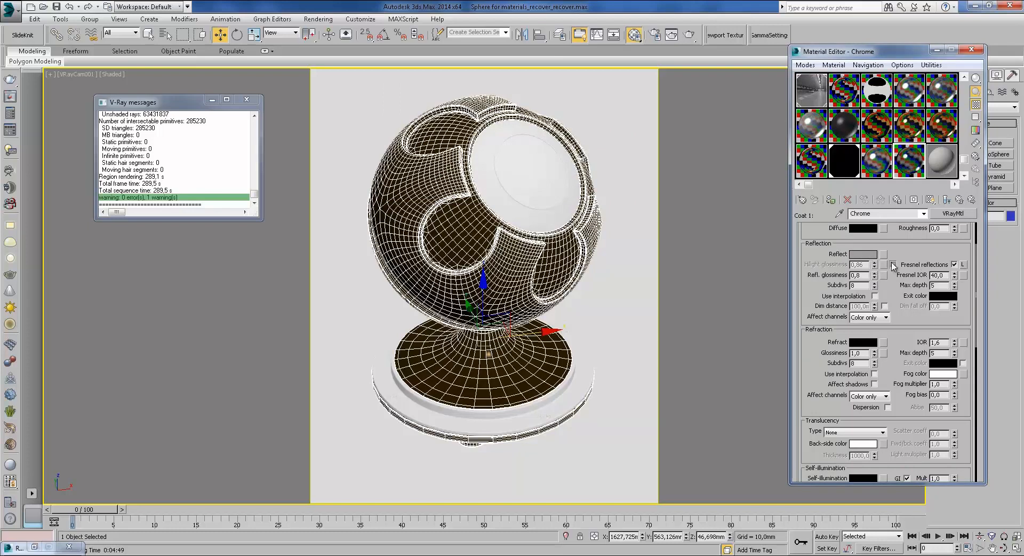
pyautogui.click(959, 201)
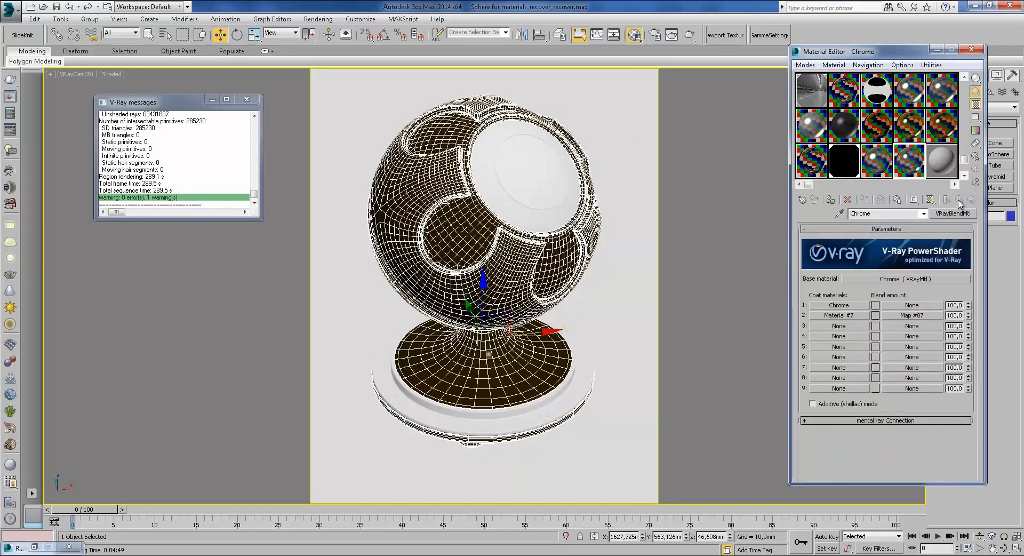
pyautogui.click(911, 306)
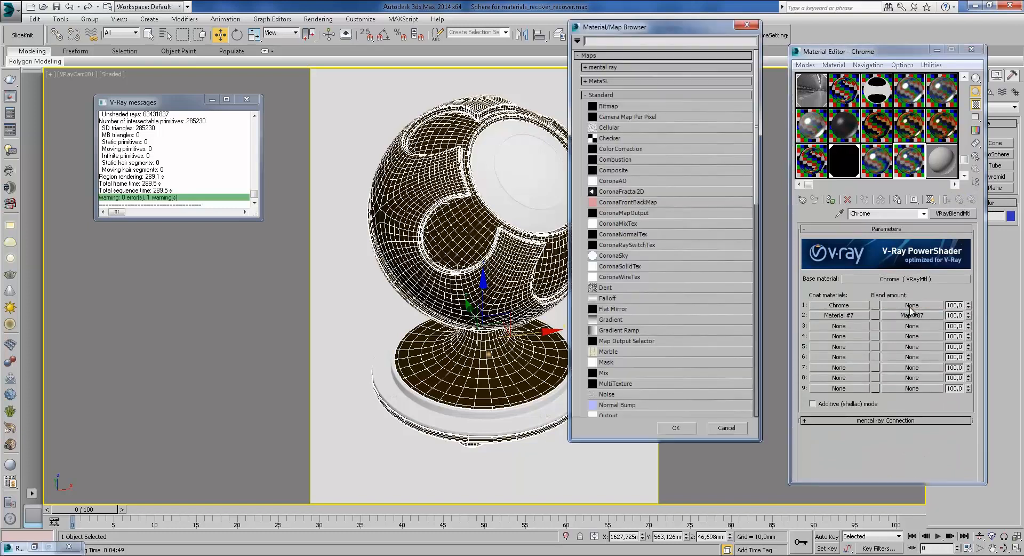
# Step: Create a Bitmap blend map and preview 0_817b1_a2054c23_XL.jpg in Windows Photo Viewer
pyautogui.doubleClick(611, 106)
pyautogui.click(466, 101)
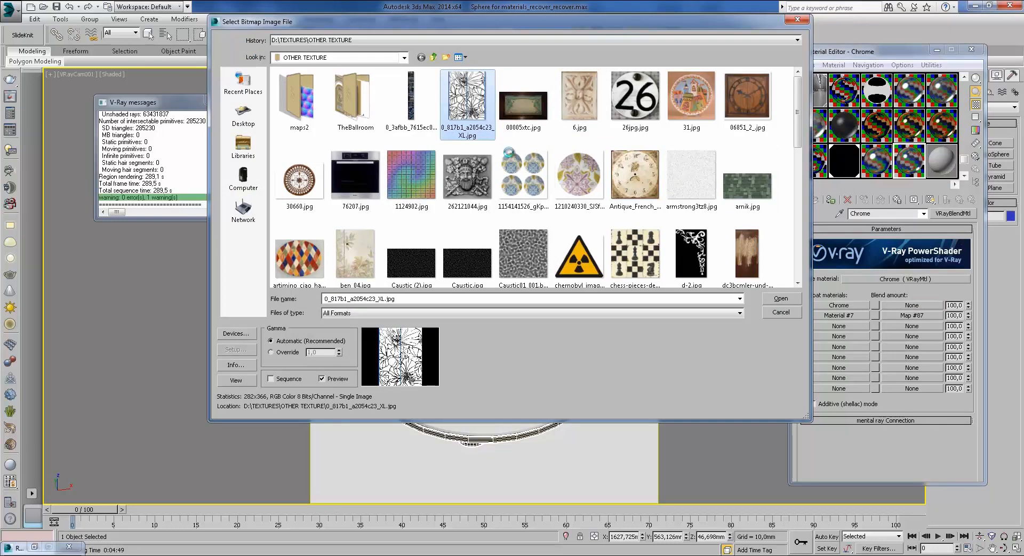
pyautogui.rightClick(469, 104)
pyautogui.moveTo(544, 237)
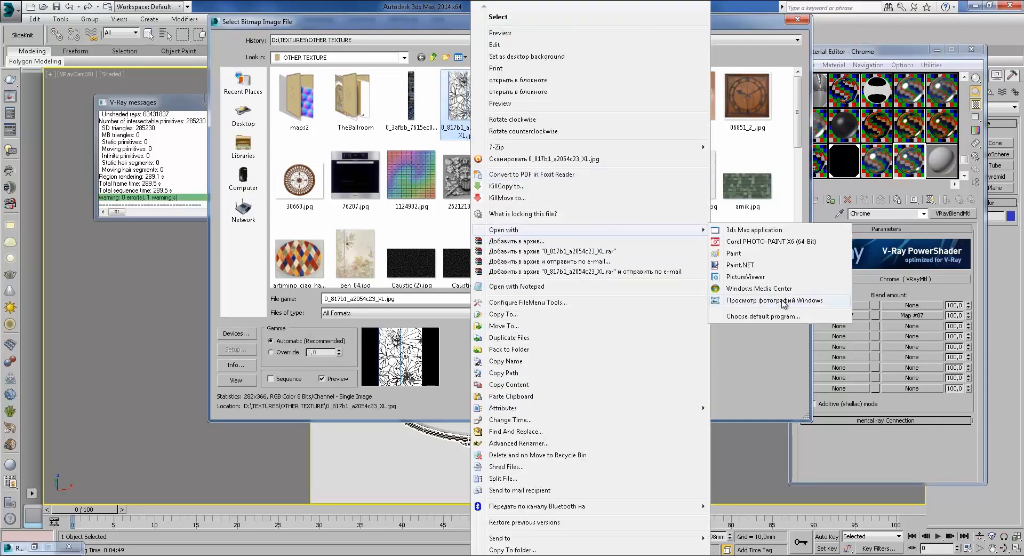
pyautogui.click(787, 292)
pyautogui.click(1017, 6)
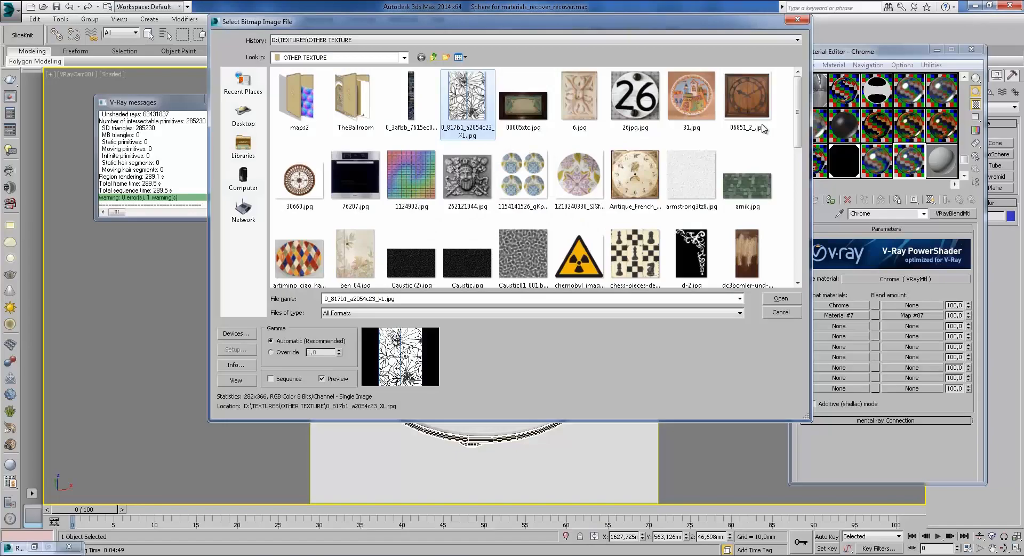
# Step: Load Vintage-print.jpg as the bitmap, Map #88, for coat 1's blend amount
pyautogui.scroll(-3, 796, 169)
pyautogui.moveTo(796, 169); pyautogui.dragTo(799, 256)
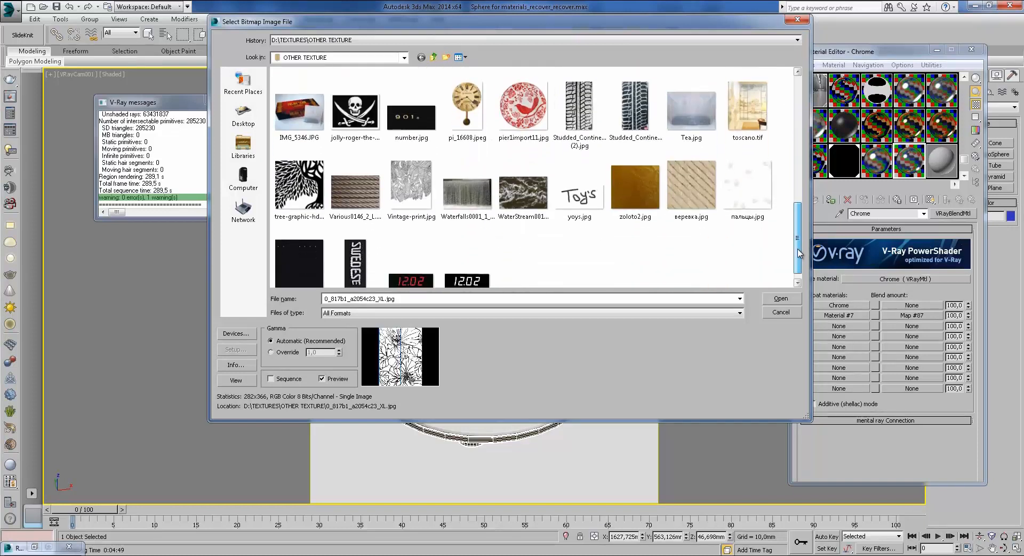
pyautogui.click(412, 174)
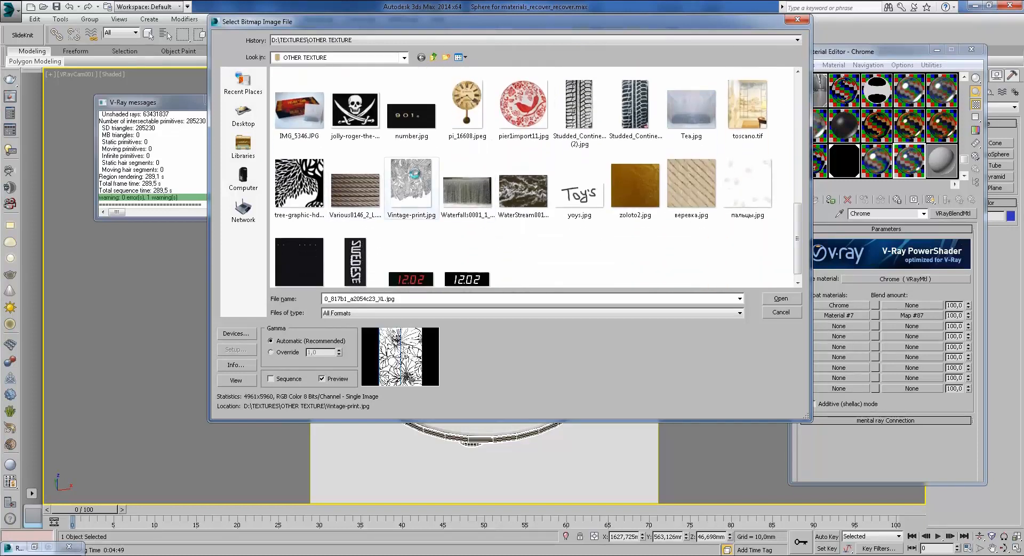
pyautogui.click(794, 300)
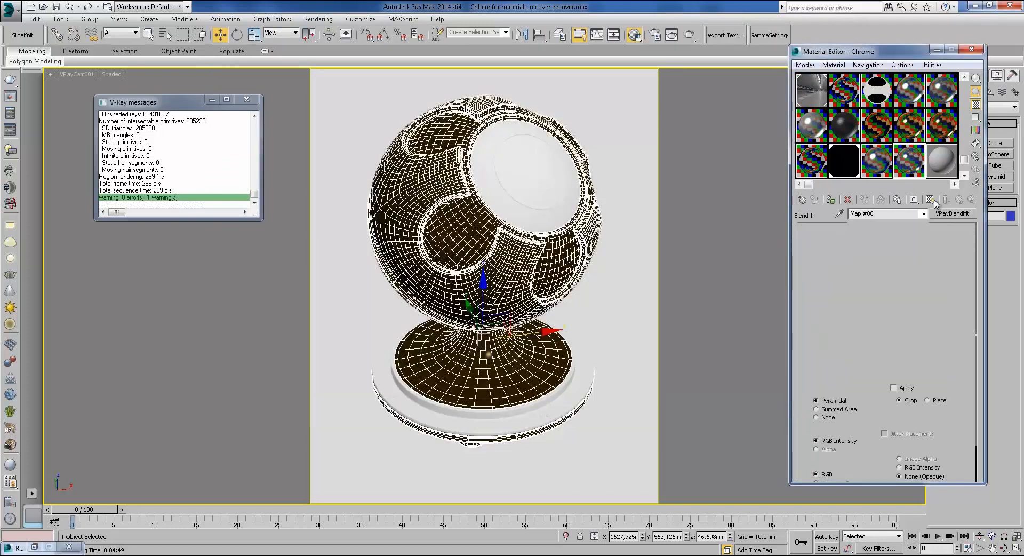
# Step: Preview the Vintage-print image and show the leaf-pattern map on the sphere in the viewport
pyautogui.click(943, 387)
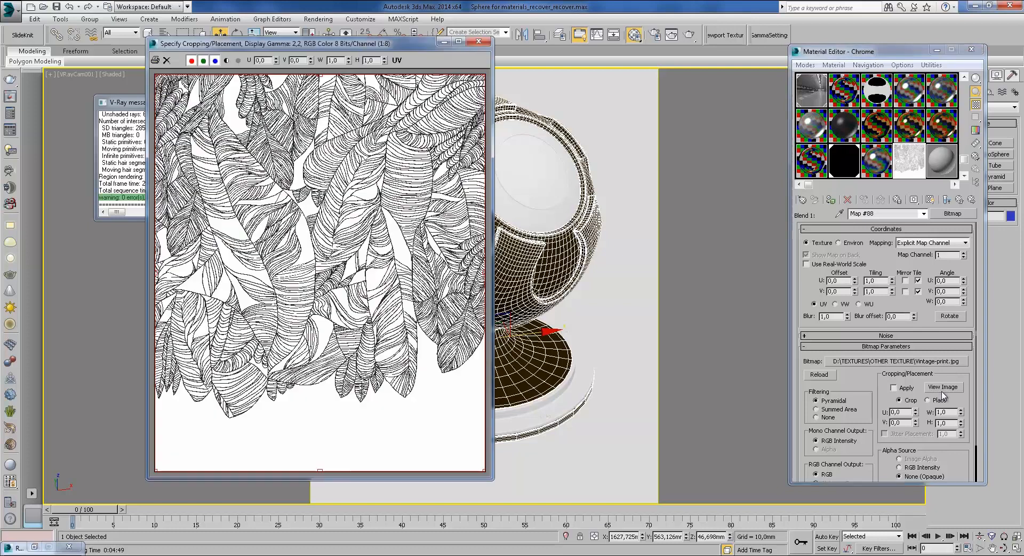
pyautogui.click(470, 40)
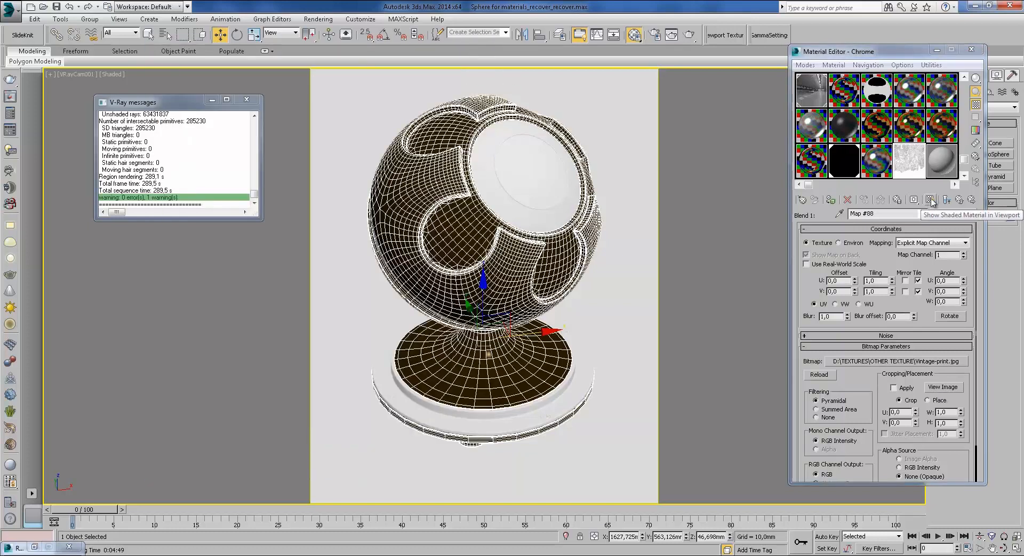
pyautogui.click(864, 199)
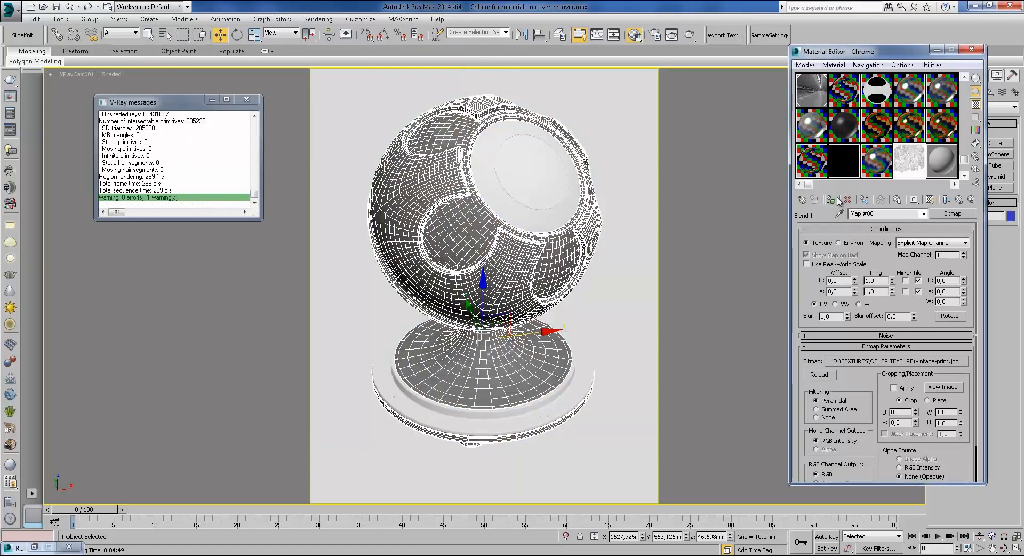
pyautogui.click(930, 200)
pyautogui.press('Delete')
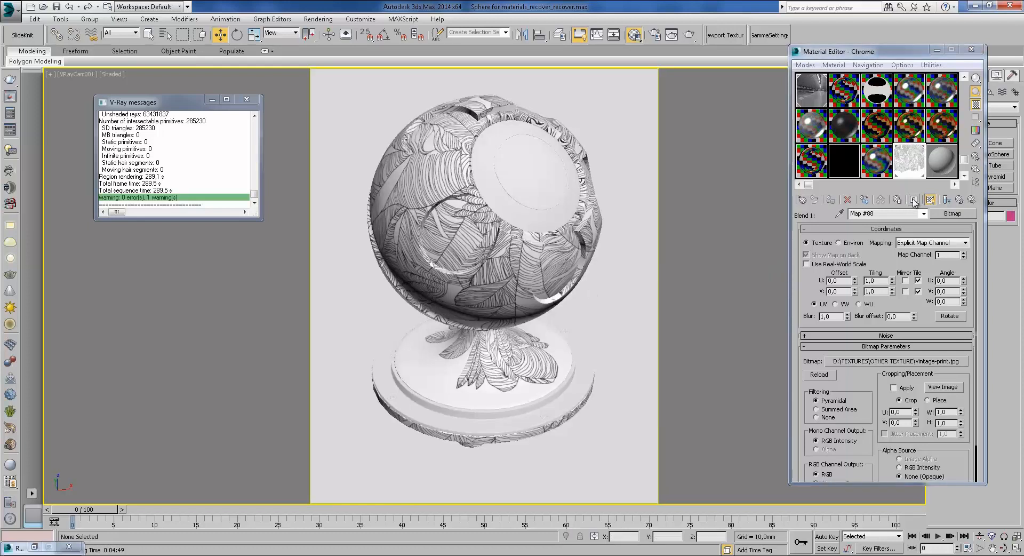
# Step: Lower the leaf bitmap's blur to 0.78 and check its Output settings
pyautogui.click(847, 318)
pyautogui.click(959, 200)
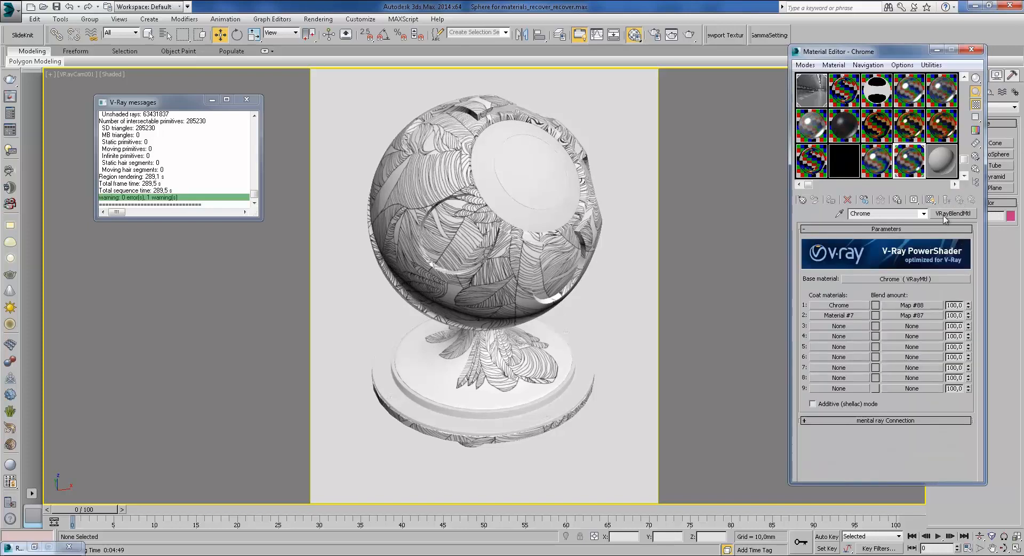
pyautogui.click(910, 305)
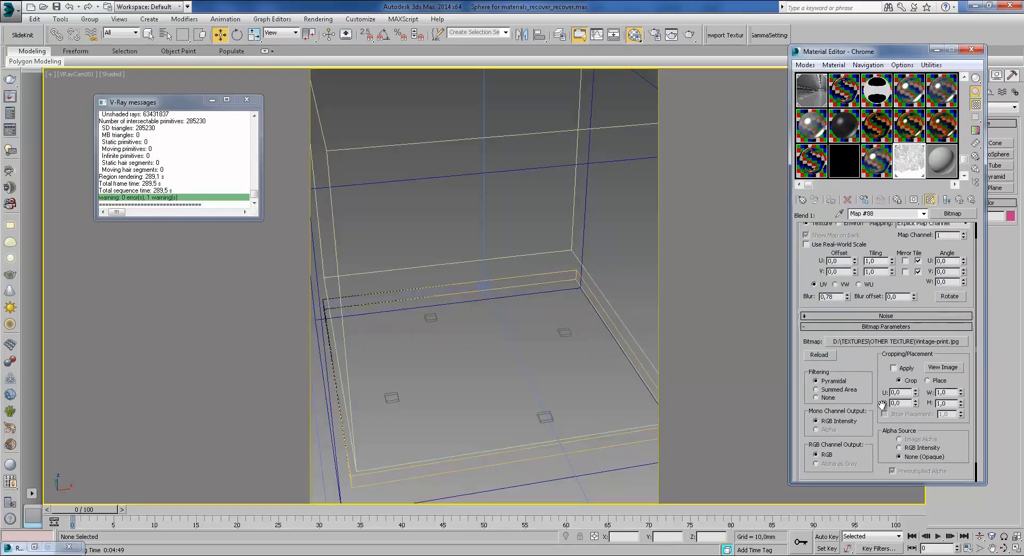
pyautogui.scroll(-2, 868, 455)
pyautogui.click(859, 476)
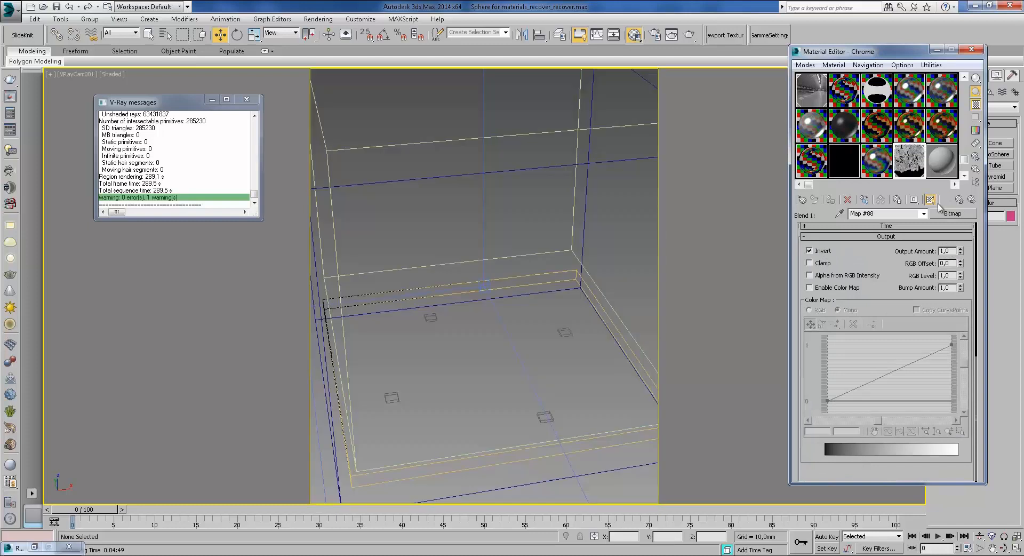
# Step: Copy the leaf bitmap Map #88 and open the Chrome base material
pyautogui.click(959, 199)
pyautogui.doubleClick(906, 167)
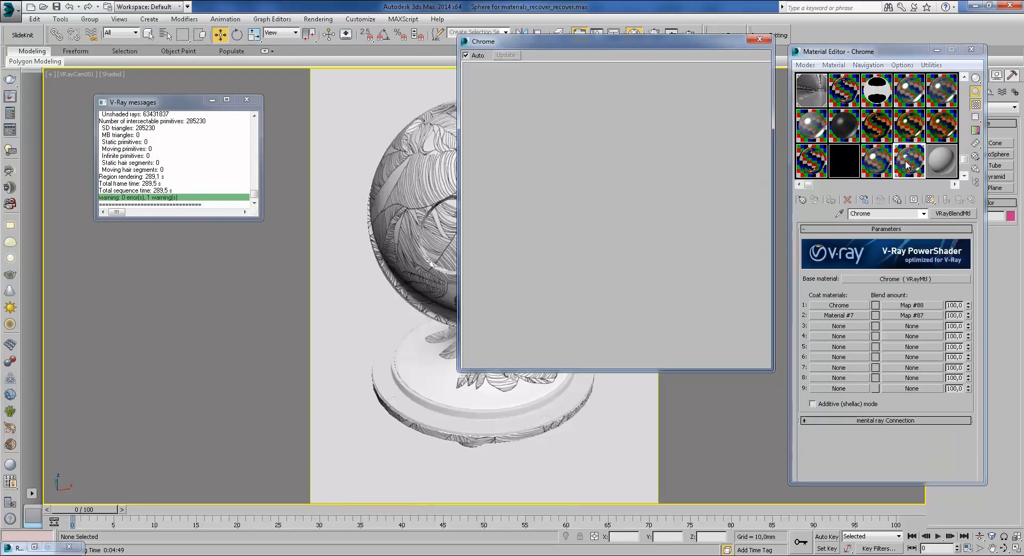
pyautogui.click(760, 39)
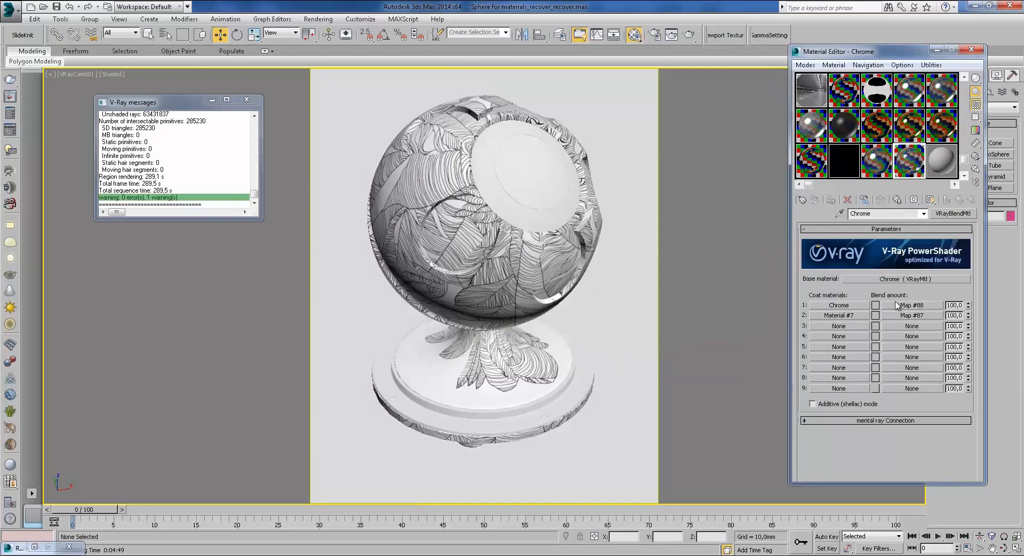
pyautogui.rightClick(895, 309)
pyautogui.click(924, 323)
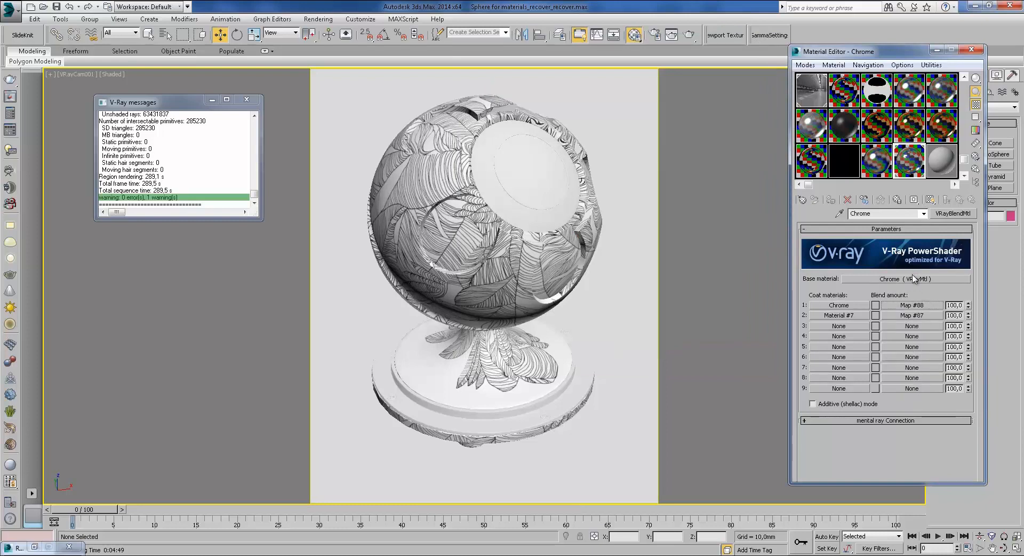
pyautogui.click(914, 278)
pyautogui.scroll(-5, 908, 421)
pyautogui.scroll(-5, 908, 421)
# Step: Paste the leaf bitmap into the base material's bump slot and lower the amount to -6
pyautogui.rightClick(878, 408)
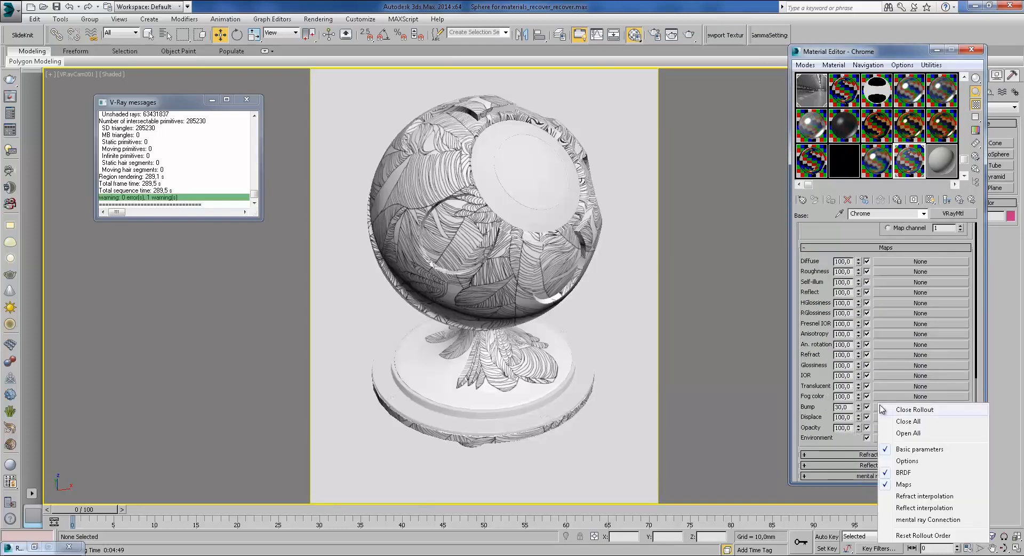
pyautogui.rightClick(878, 407)
pyautogui.click(954, 425)
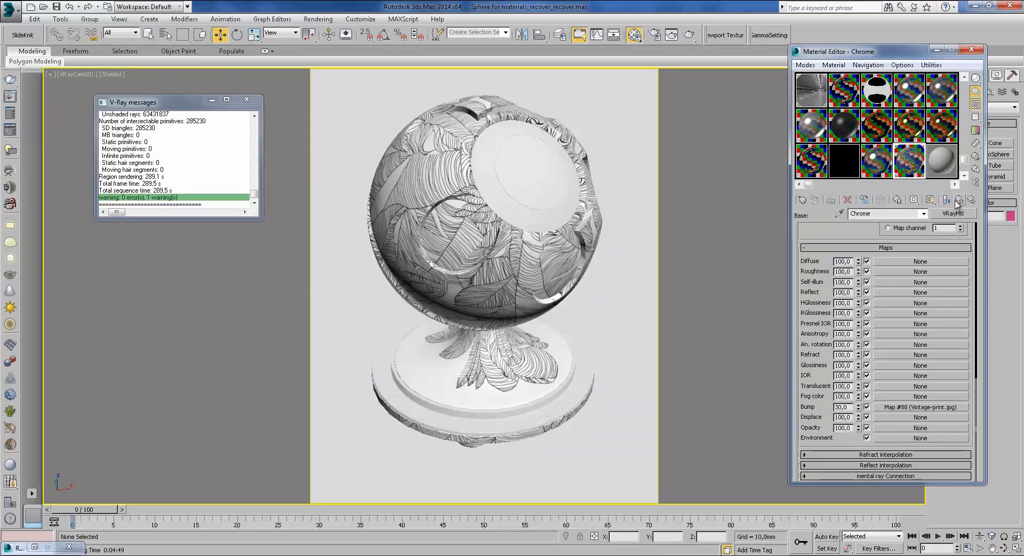
pyautogui.moveTo(858, 408)
pyautogui.mouseDown()
pyautogui.moveTo(864, 424)
pyautogui.moveTo(860, 410)
pyautogui.mouseUp()
# Step: Copy the Vintage-print bump map into Coat 1's empty bump slot at -4
pyautogui.rightClick(886, 407)
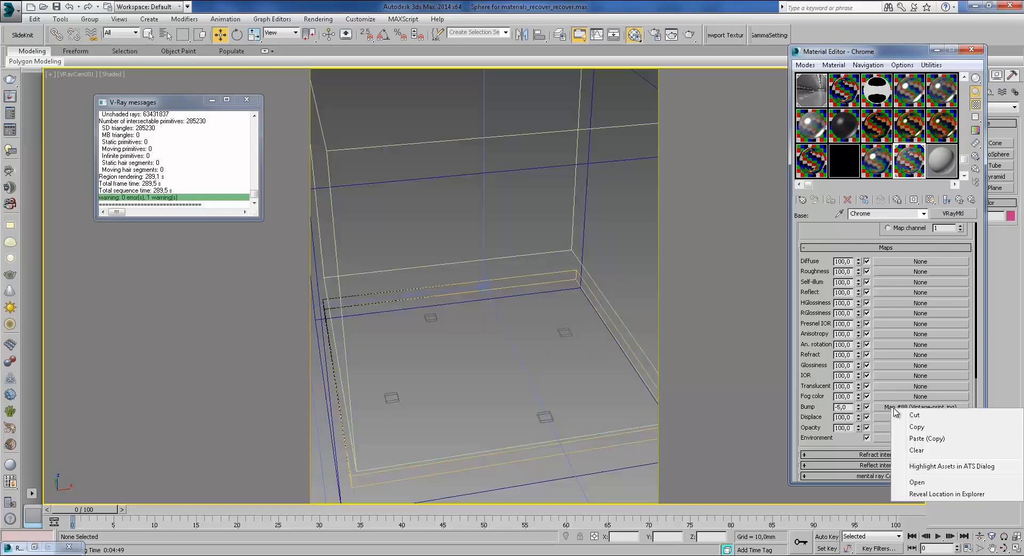
pyautogui.click(917, 431)
pyautogui.click(959, 199)
pyautogui.click(860, 306)
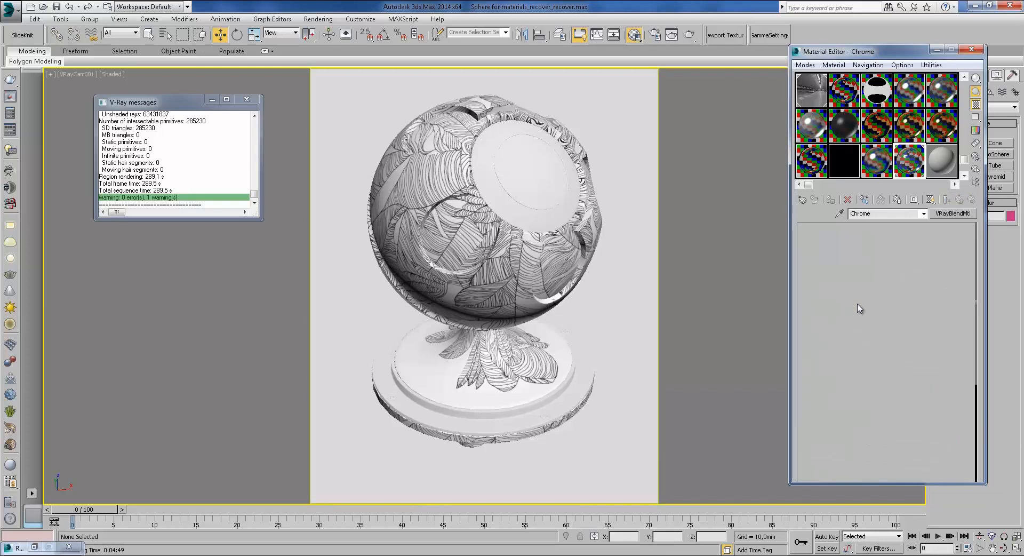
pyautogui.rightClick(884, 462)
pyautogui.click(901, 478)
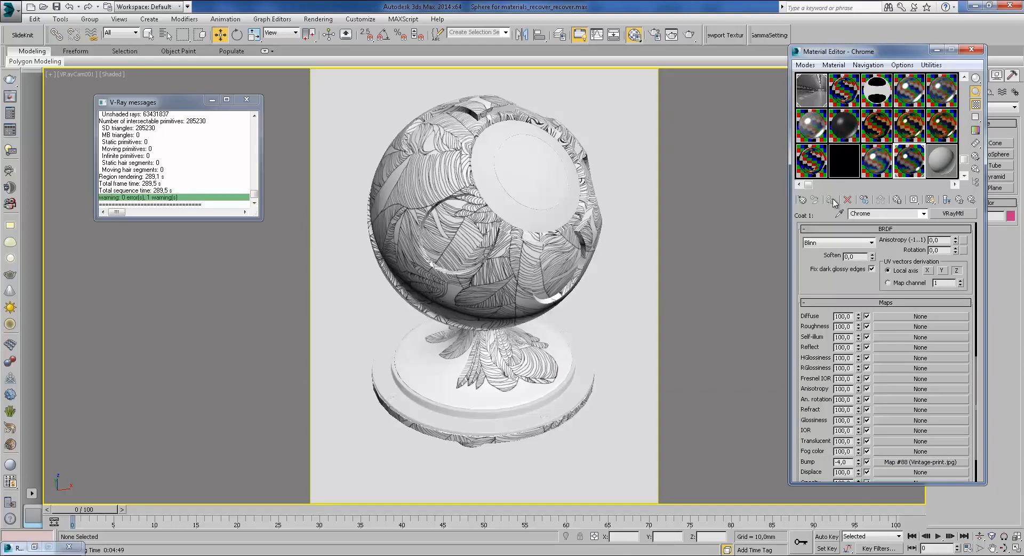
pyautogui.click(960, 199)
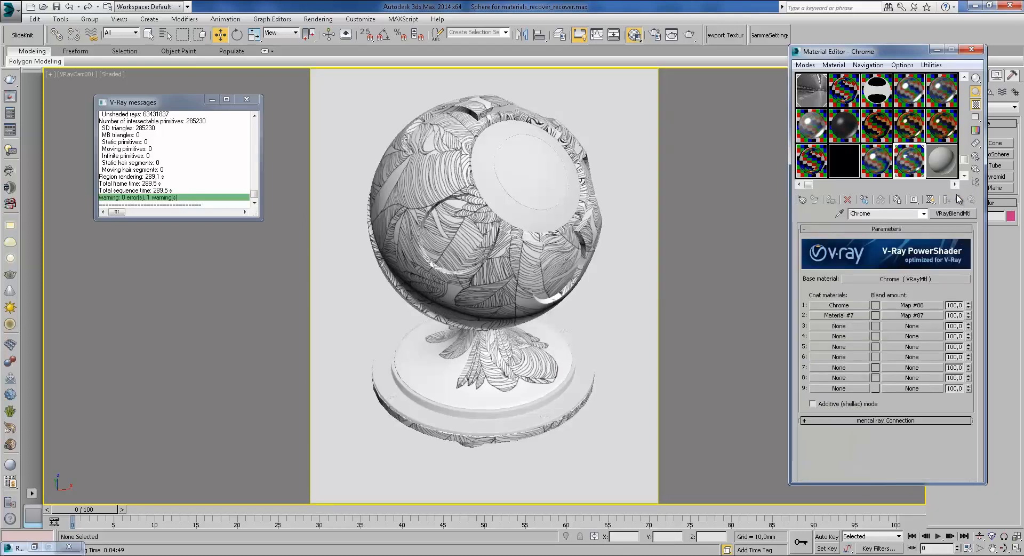
pyautogui.click(655, 34)
# Step: Render only a region of the camera view, shrunk toward the upper left
pyautogui.click(800, 157)
pyautogui.click(778, 184)
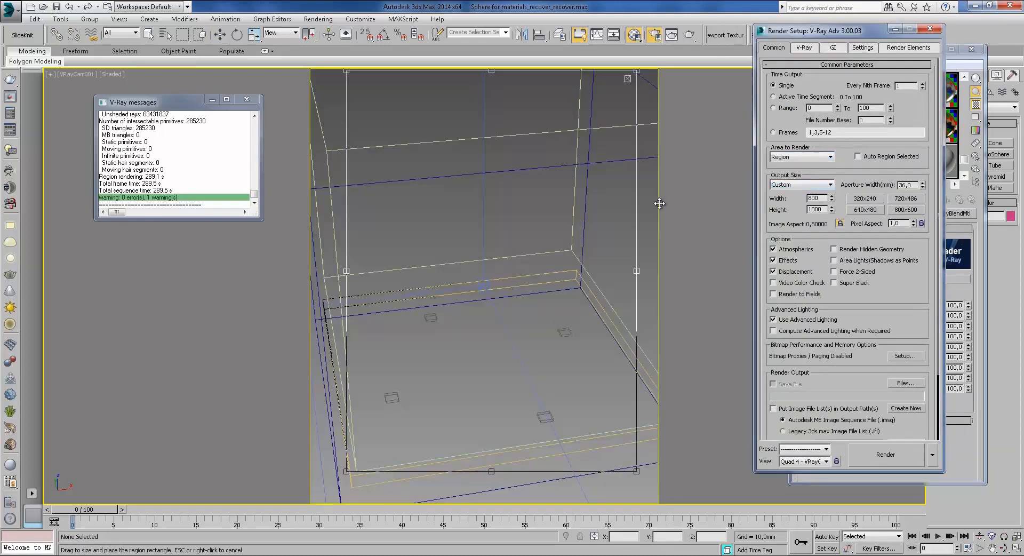
pyautogui.moveTo(638, 472); pyautogui.dragTo(616, 354)
pyautogui.click(689, 34)
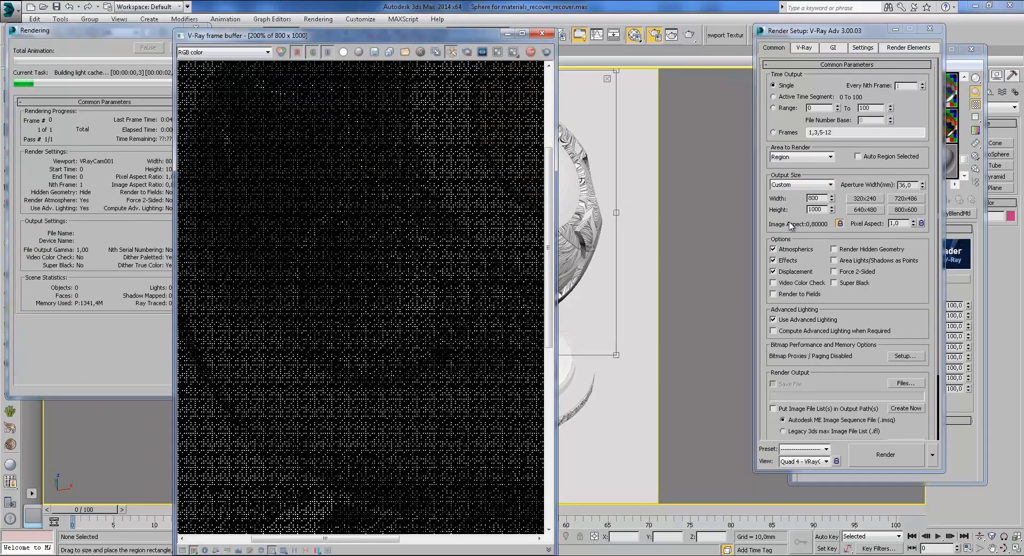
# Step: Zoom and pan the V-Ray frame buffer across the sphere's engraved leaf pattern
pyautogui.scroll(-2, 414, 273)
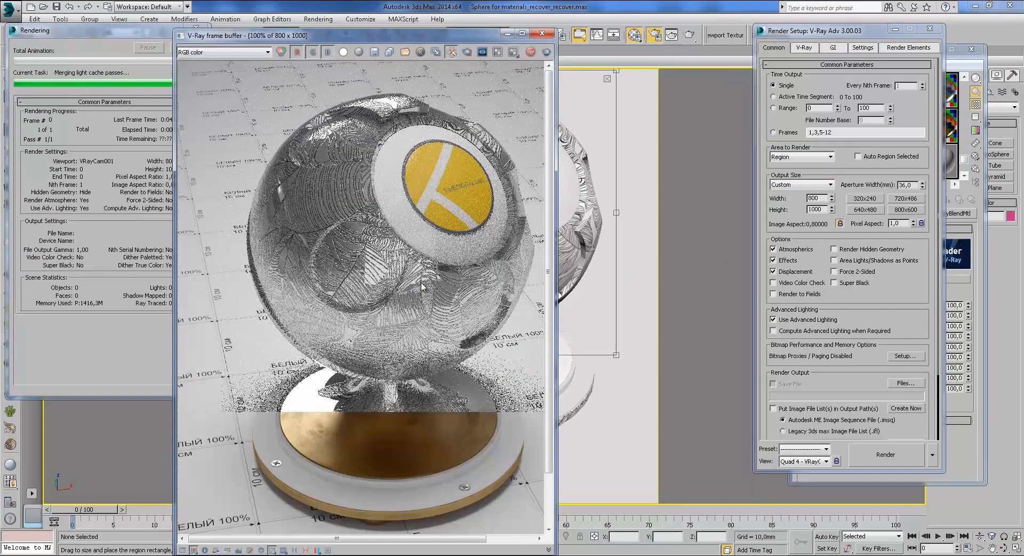
pyautogui.scroll(2, 369, 274)
pyautogui.scroll(-2, 339, 264)
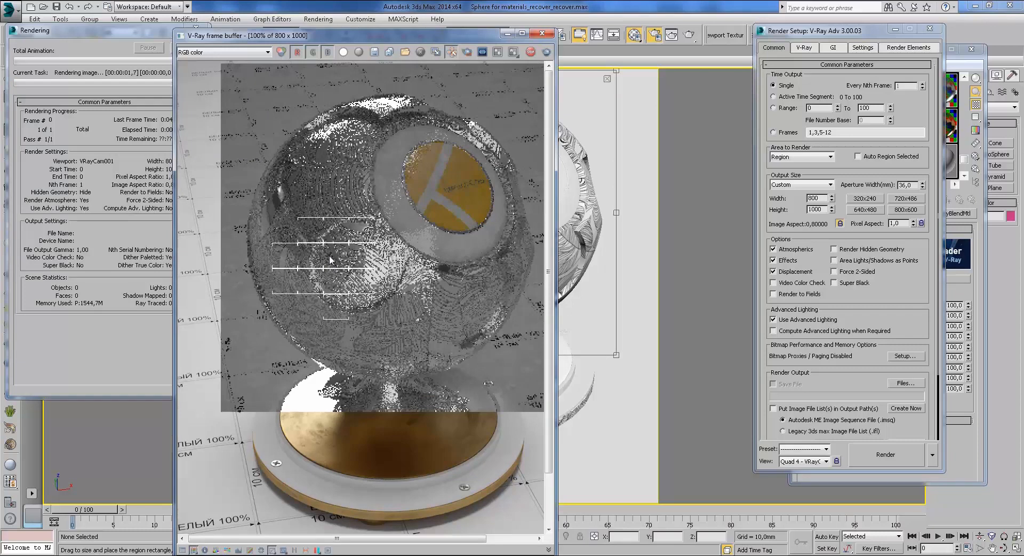
pyautogui.scroll(1, 330, 259)
pyautogui.moveTo(336, 247); pyautogui.dragTo(364, 287, button='middle')
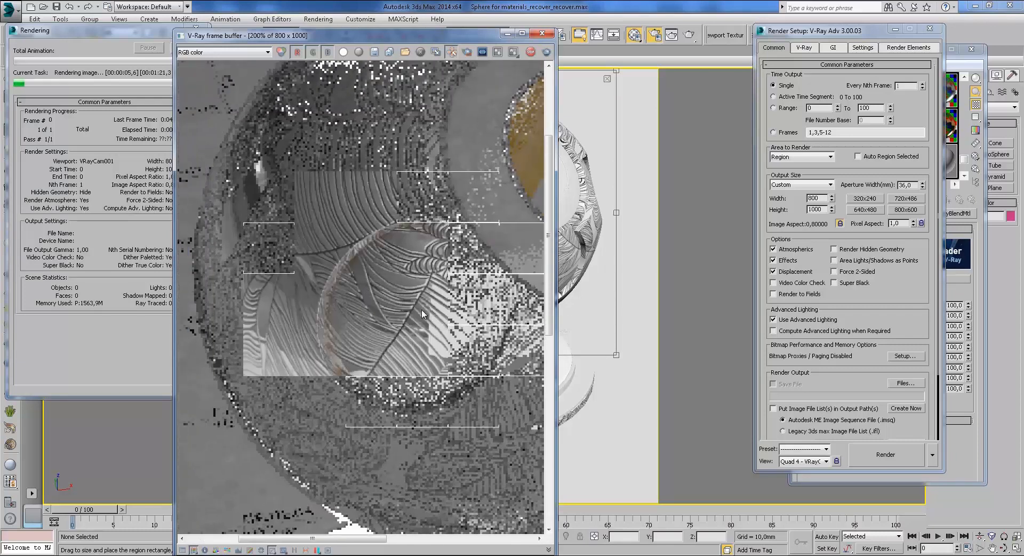
pyautogui.moveTo(424, 354); pyautogui.dragTo(355, 194, button='middle')
pyautogui.scroll(3, 354, 194)
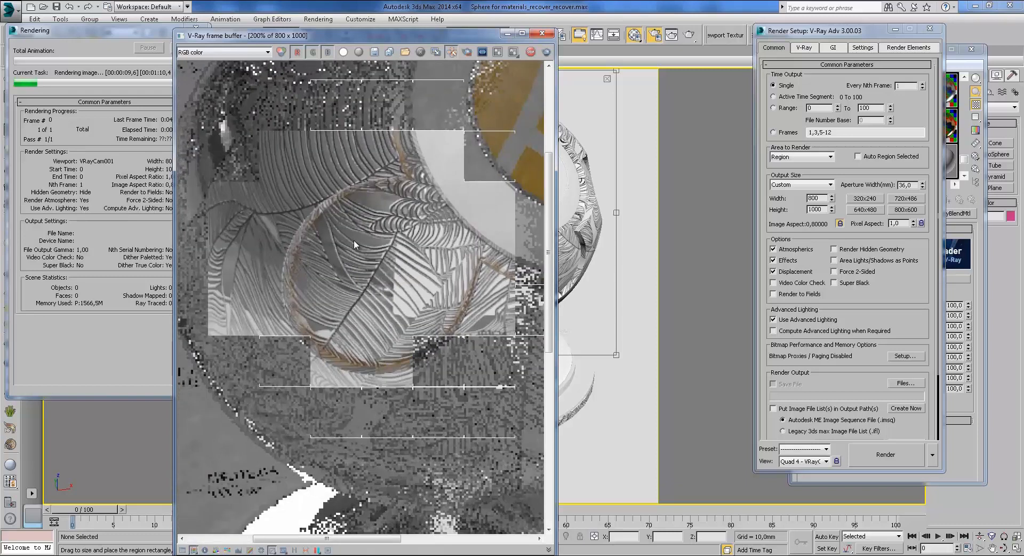
pyautogui.moveTo(318, 256); pyautogui.dragTo(329, 191, button='middle')
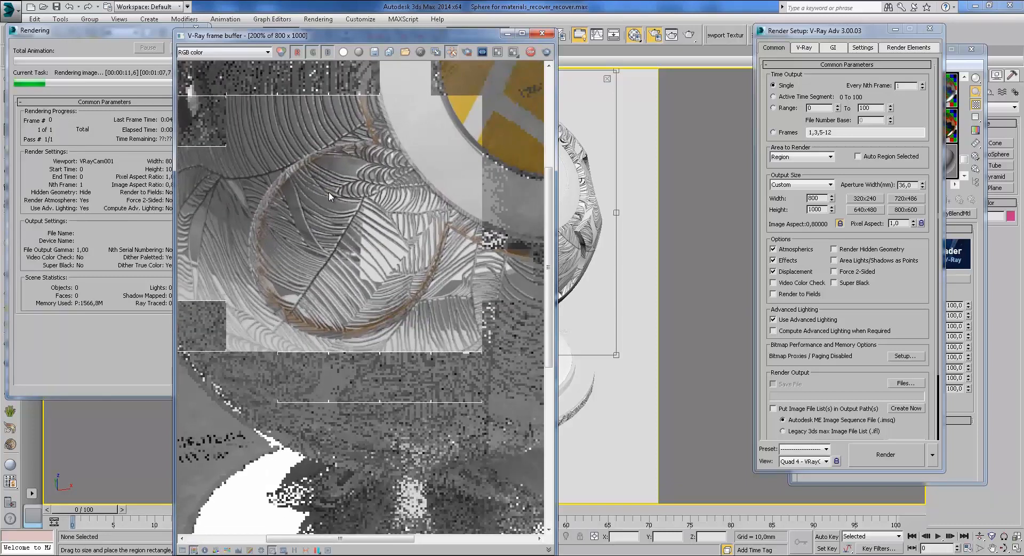
pyautogui.scroll(-2, 329, 191)
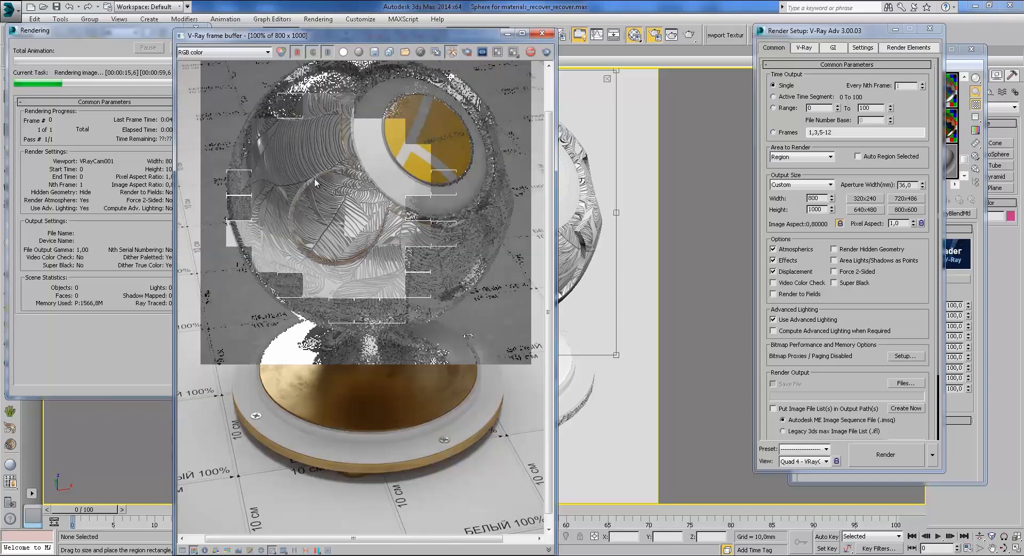
pyautogui.scroll(2, 345, 289)
pyautogui.moveTo(396, 229); pyautogui.dragTo(357, 317, button='middle')
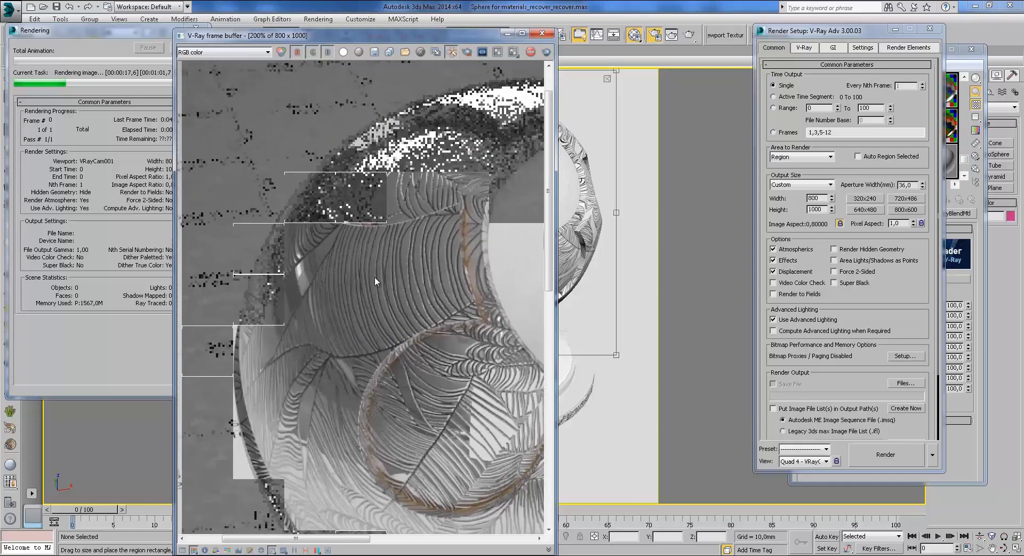
pyautogui.moveTo(440, 324); pyautogui.dragTo(423, 348, button='middle')
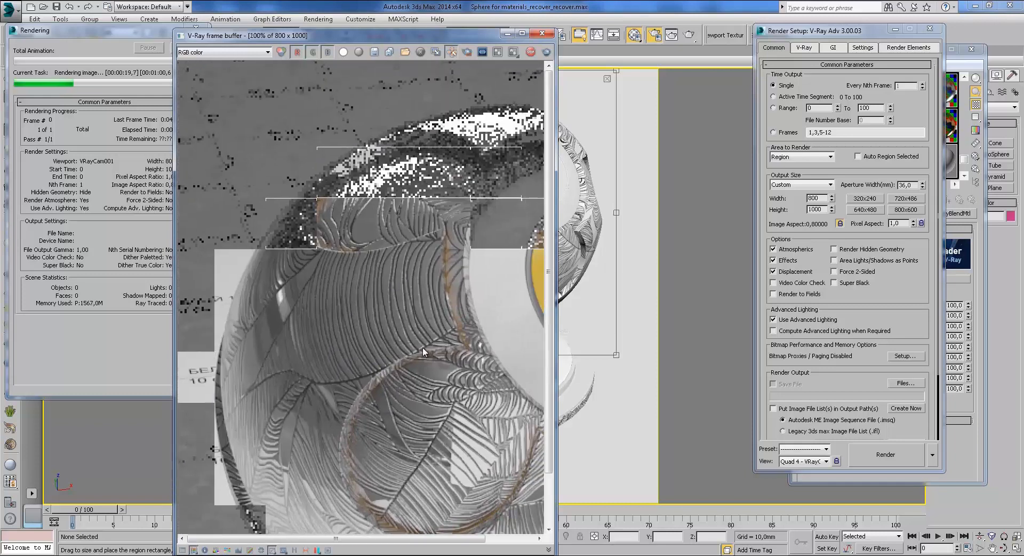
pyautogui.scroll(-1, 422, 348)
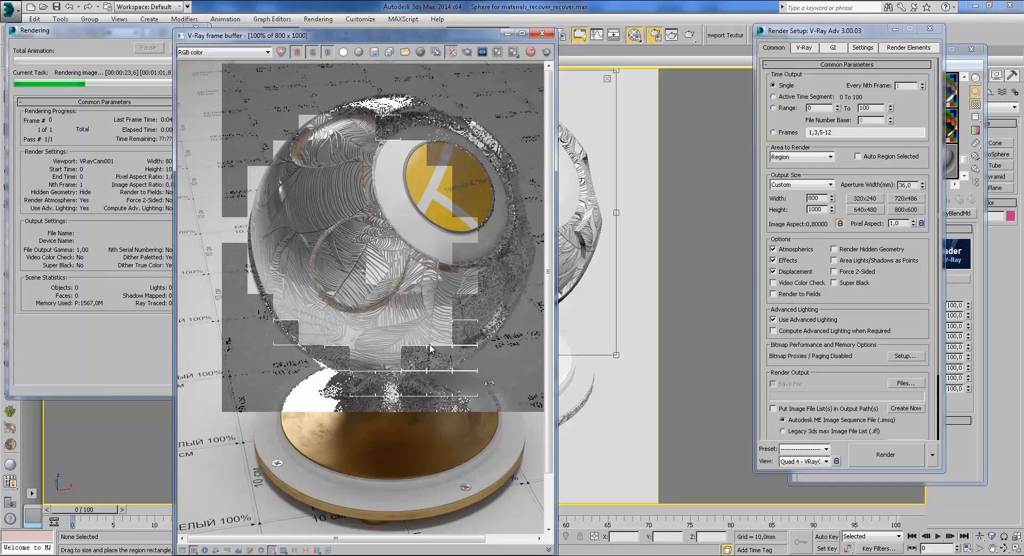
pyautogui.scroll(1, 401, 315)
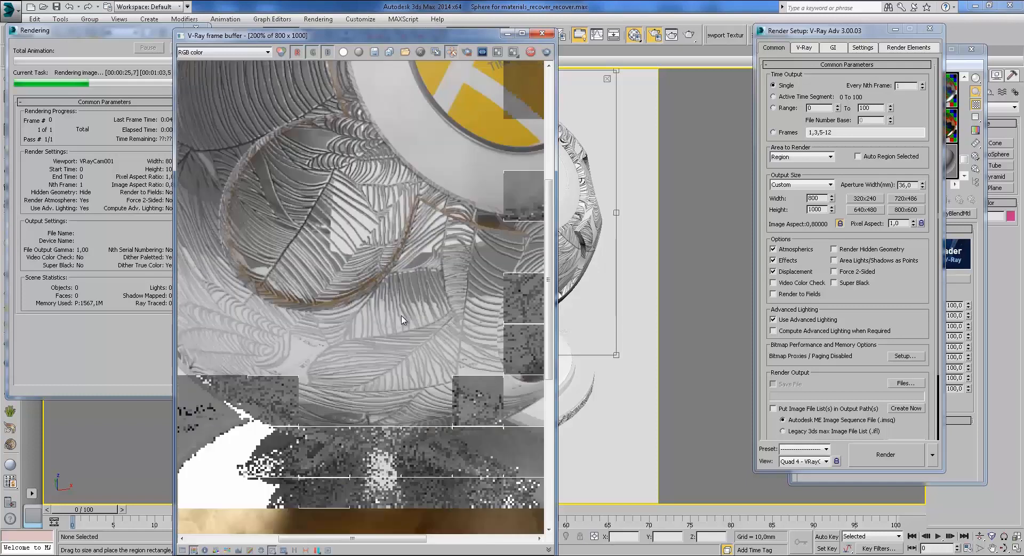
pyautogui.moveTo(348, 287); pyautogui.dragTo(396, 384, button='middle')
pyautogui.moveTo(361, 279); pyautogui.dragTo(402, 325, button='middle')
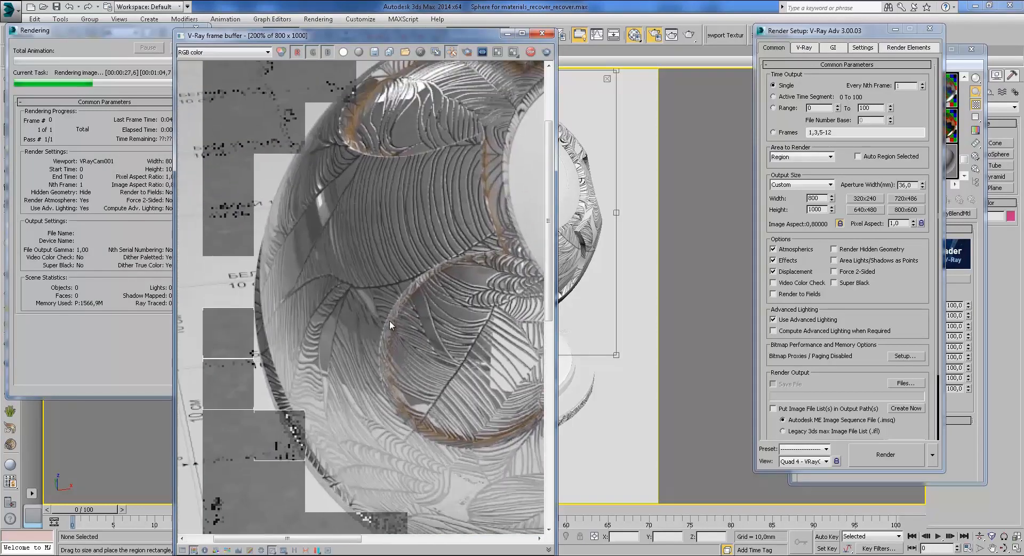
pyautogui.scroll(-1, 389, 286)
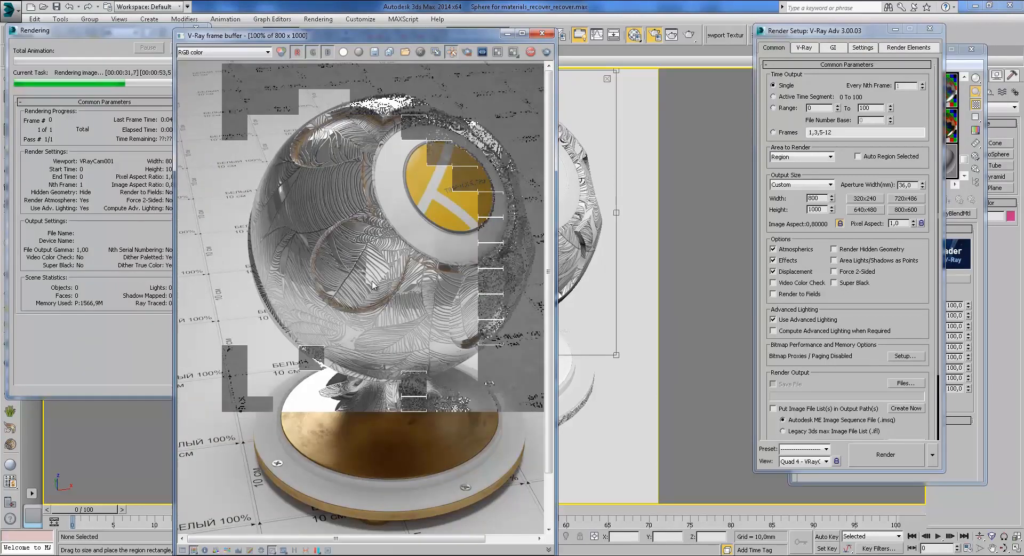
pyautogui.scroll(1, 320, 152)
pyautogui.moveTo(316, 151); pyautogui.dragTo(440, 216, button='middle')
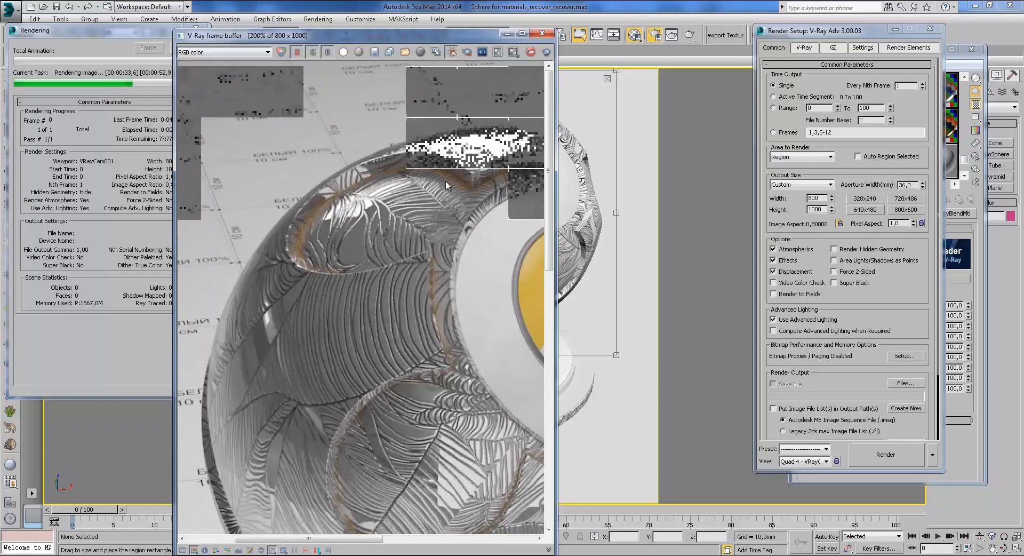
pyautogui.moveTo(429, 309); pyautogui.dragTo(368, 241, button='middle')
pyautogui.scroll(-1, 366, 235)
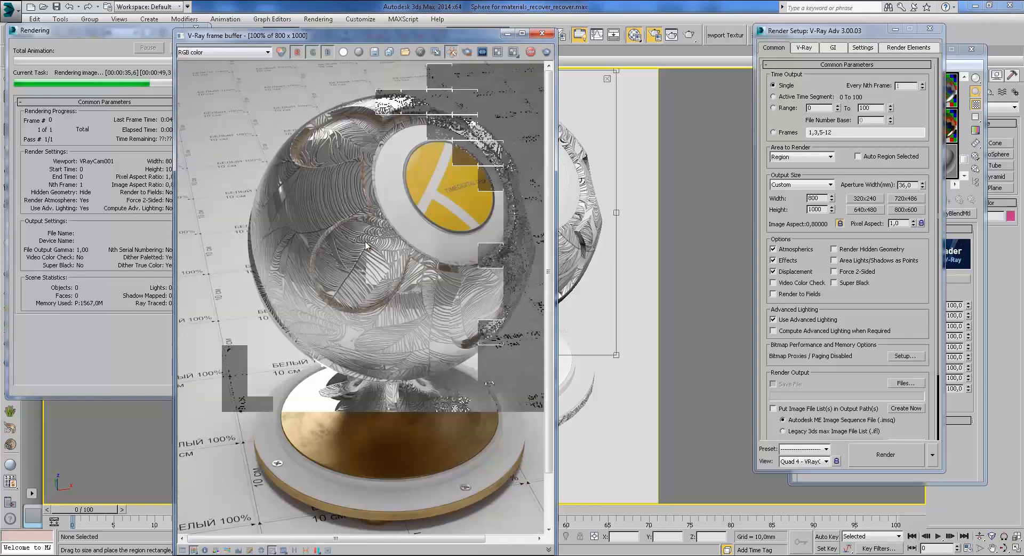
pyautogui.scroll(1, 414, 281)
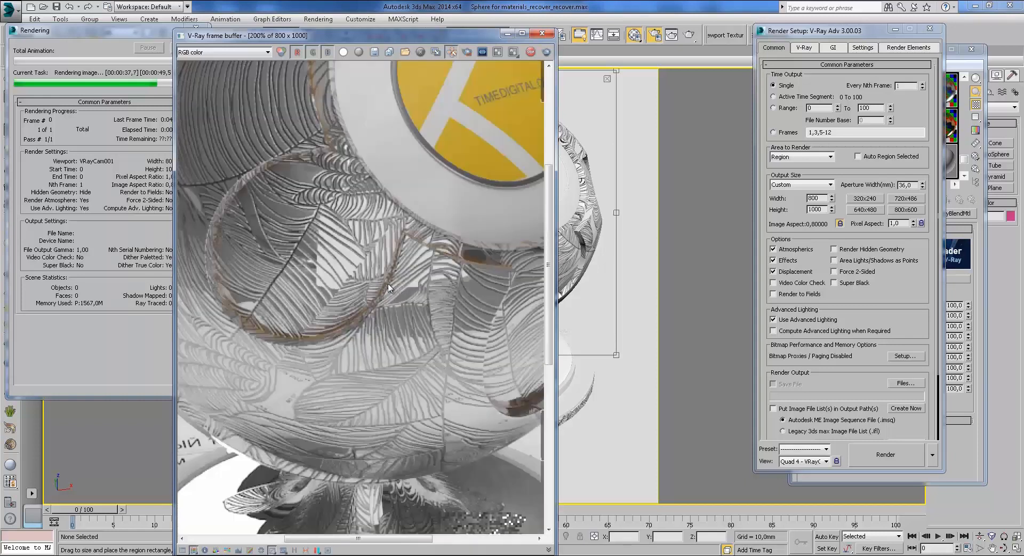
# Step: Compare the render with the silver jug reference photo, then zoom into the render again
pyautogui.moveTo(315, 552)
pyautogui.click(376, 504)
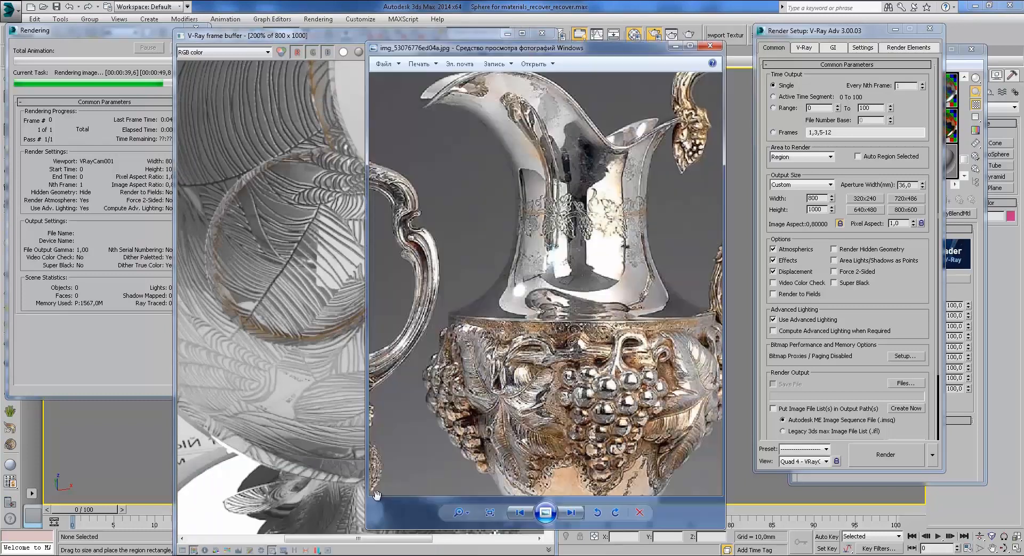
pyautogui.click(323, 247)
pyautogui.scroll(-1, 319, 246)
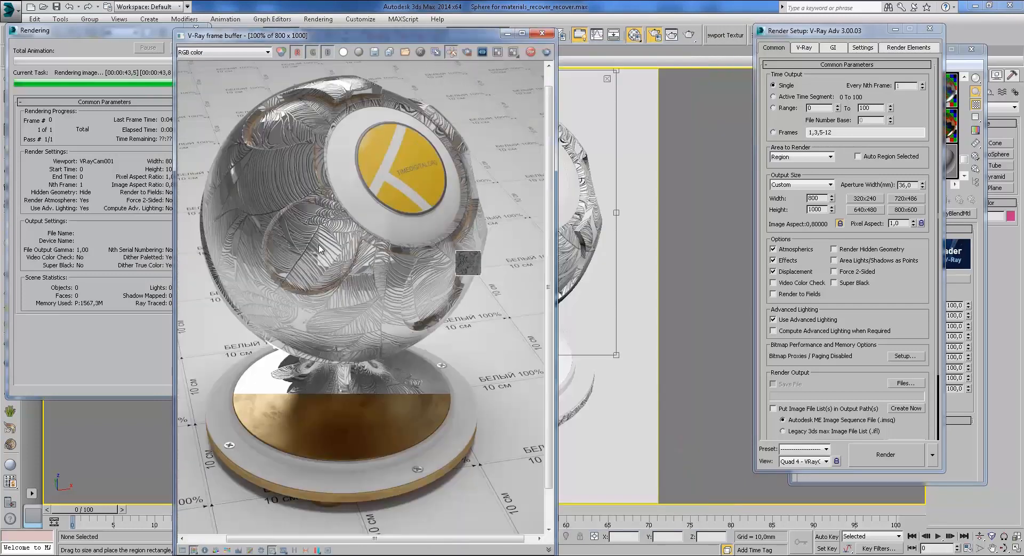
pyautogui.scroll(1, 391, 249)
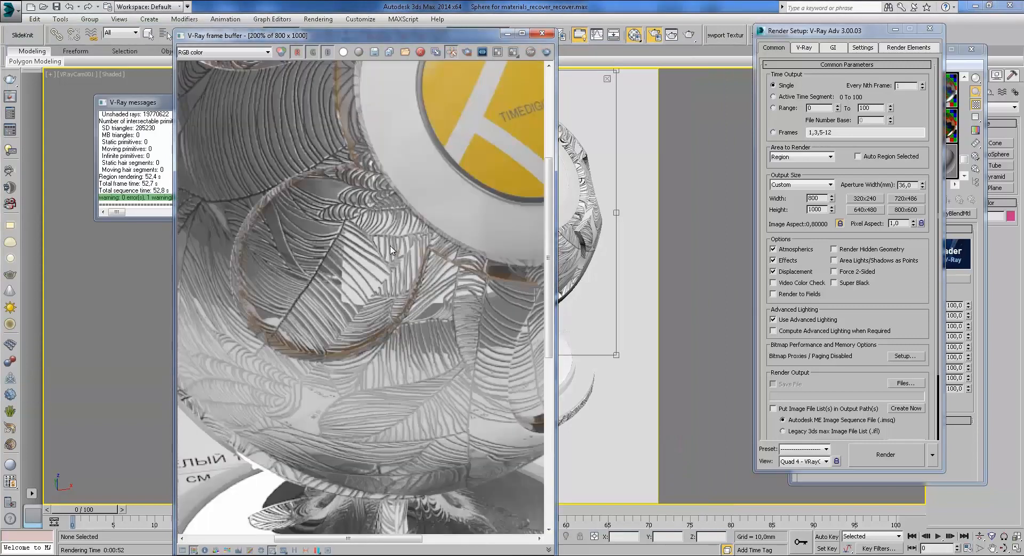
pyautogui.scroll(-1, 390, 249)
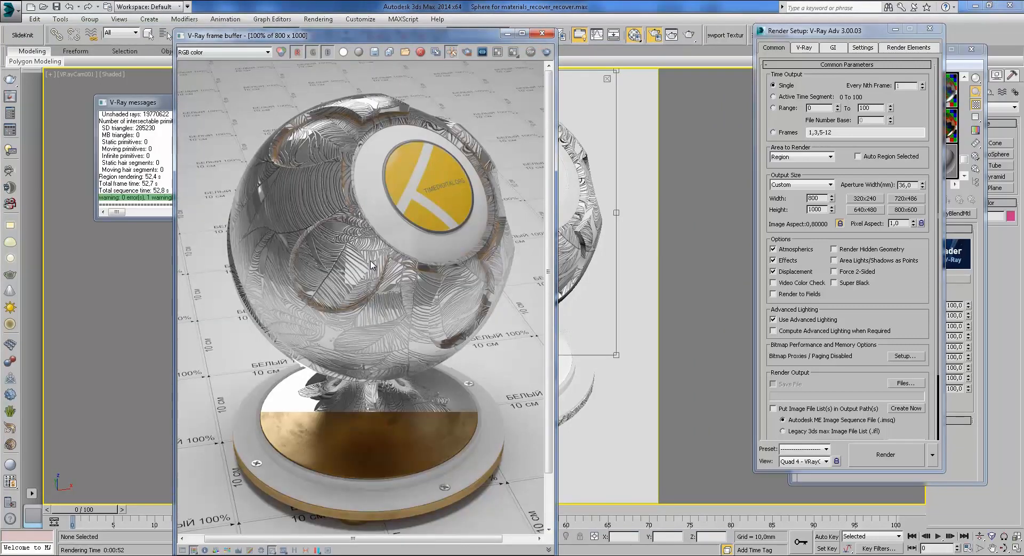
pyautogui.moveTo(366, 265); pyautogui.dragTo(358, 252, button='middle')
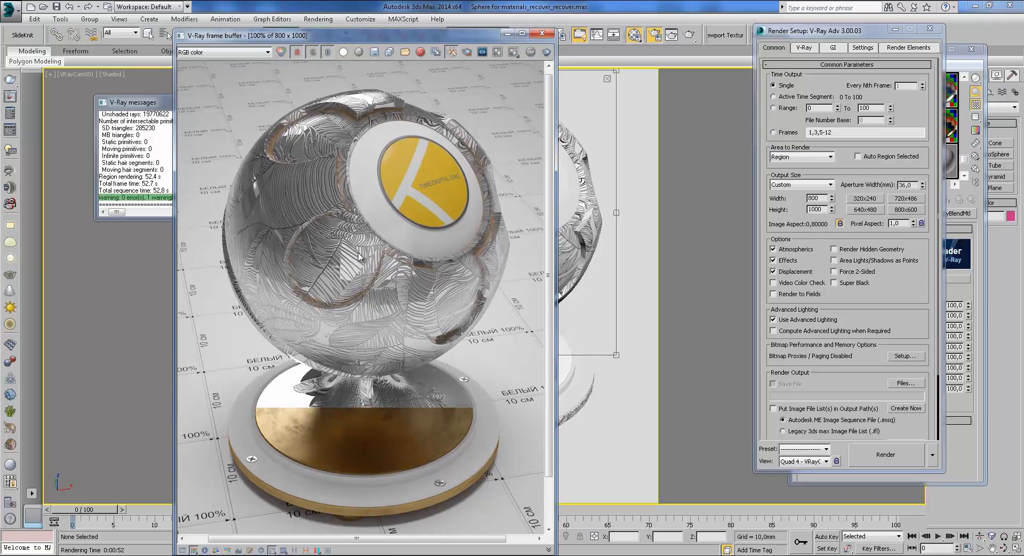